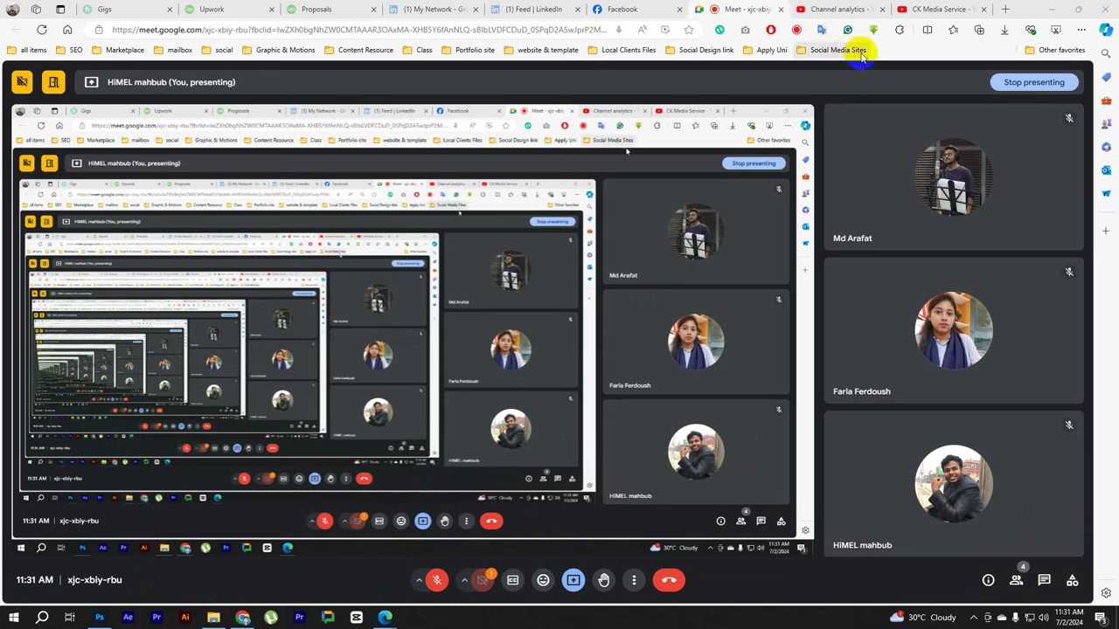
Close the Channel analytics and CK Media Service tabs, dismiss the Trackabi notice, and minimize Meet
{"action": "left_click", "coordinate": [881, 8]}
{"action": "left_click", "coordinate": [985, 9]}
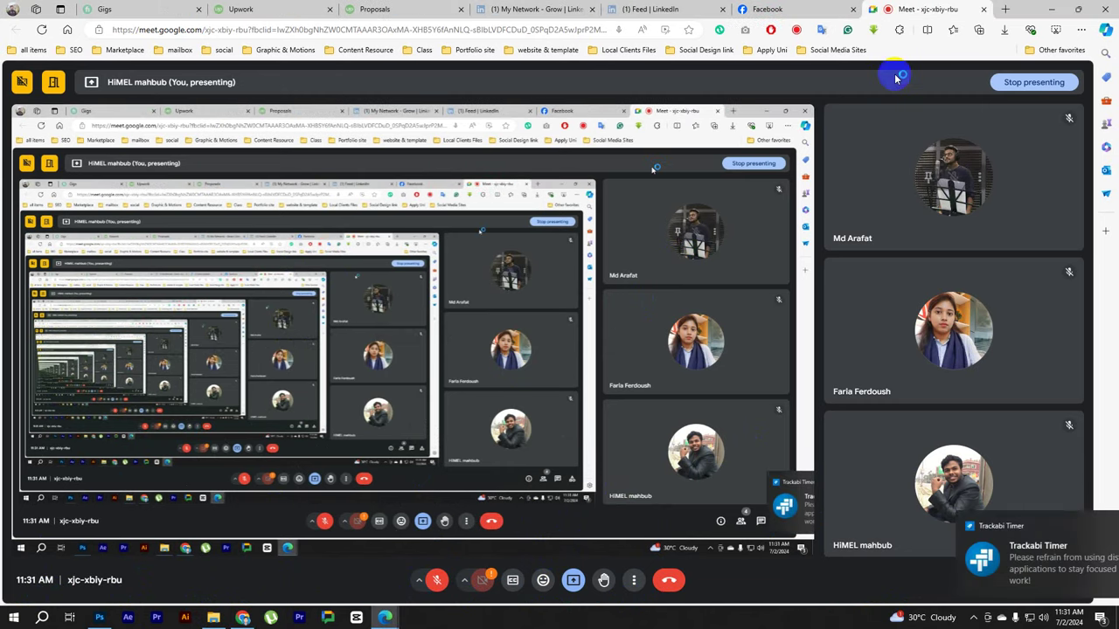
{"action": "left_click", "coordinate": [1095, 528]}
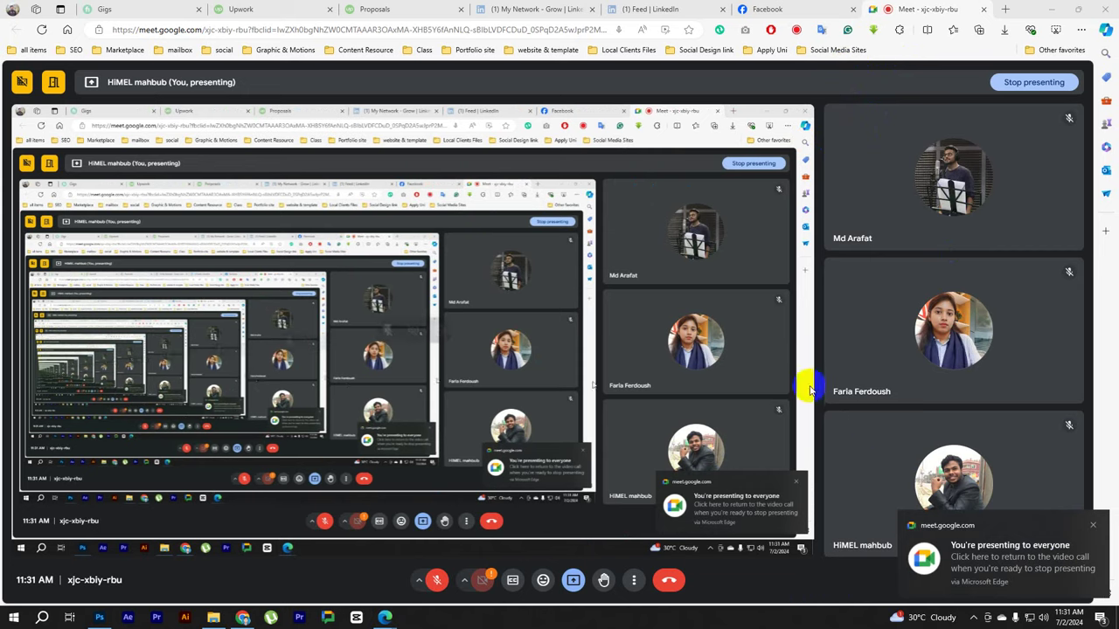
{"action": "left_click", "coordinate": [1055, 8]}
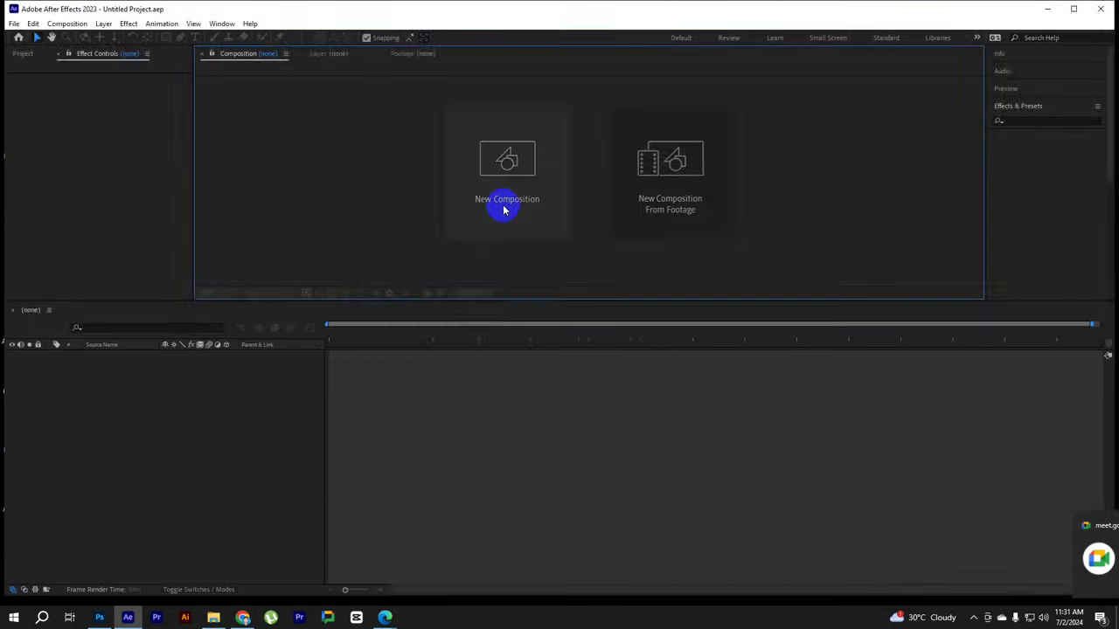
Dismiss the duplicate-plugin warning in After Effects and launch Chrome from the taskbar
{"action": "left_click", "coordinate": [725, 351]}
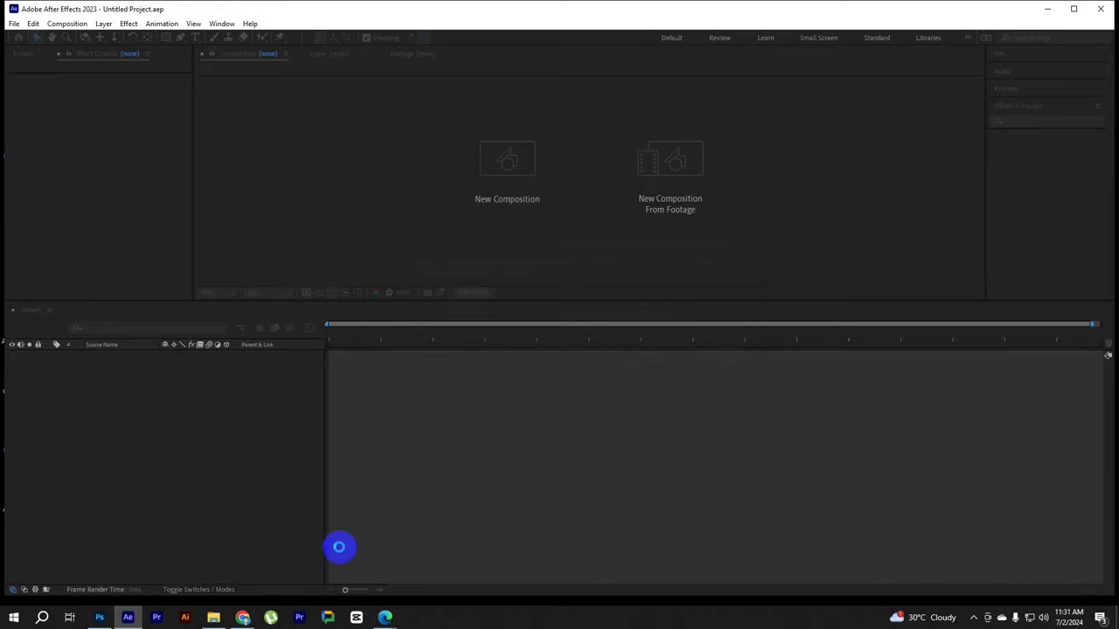
{"action": "left_click", "coordinate": [244, 618]}
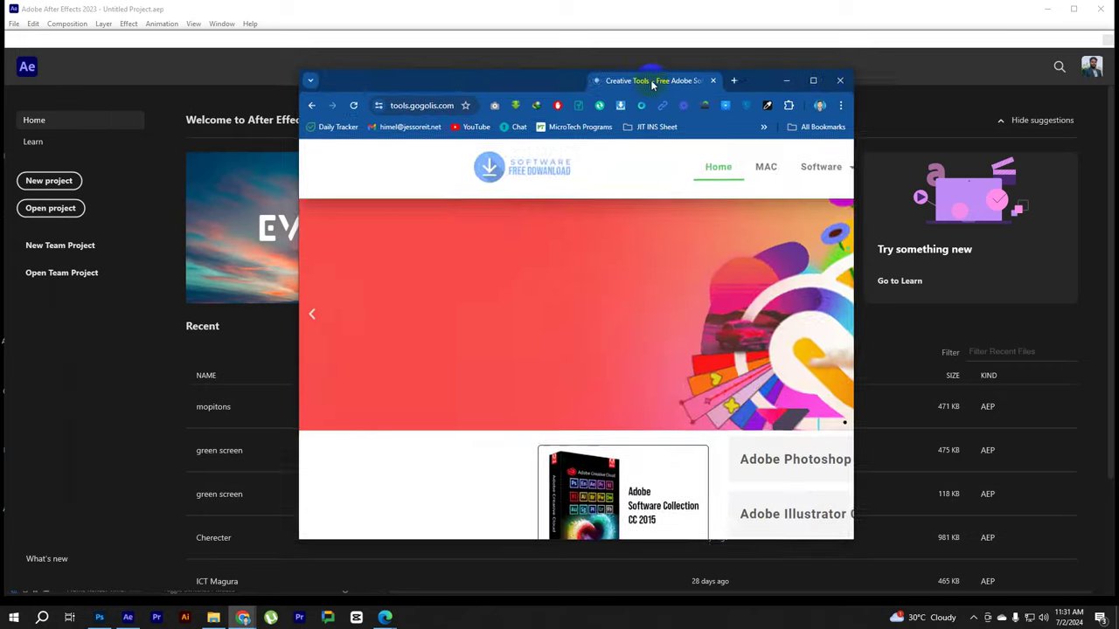
Maximize Chrome and browse down the tools.gogolis.com Creative Tools home page
{"action": "left_click", "coordinate": [815, 82]}
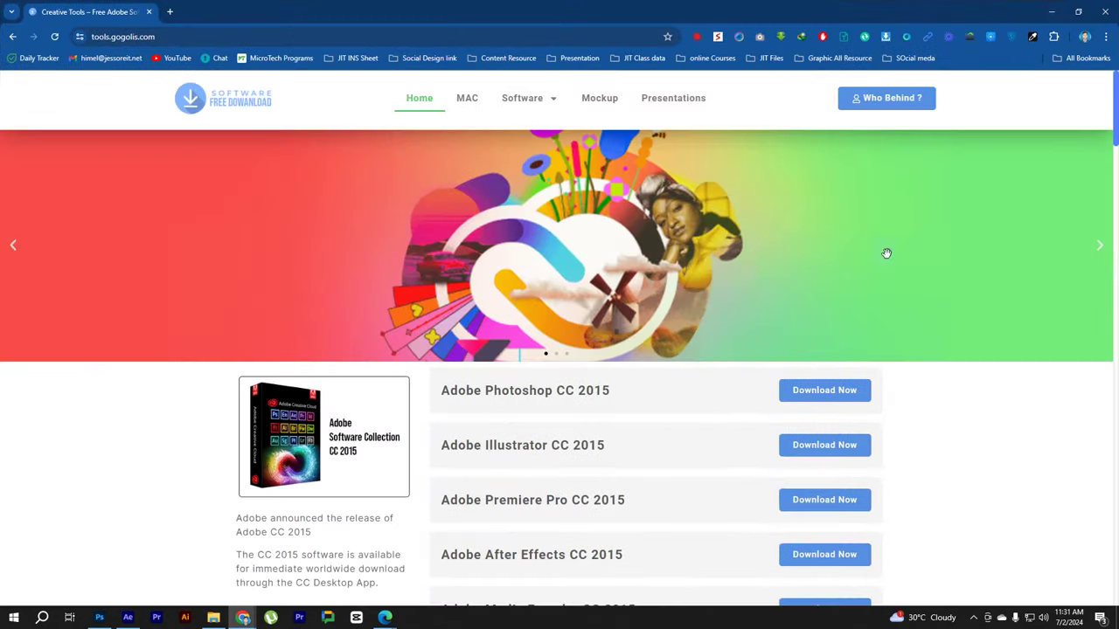
{"action": "left_click", "coordinate": [155, 39]}
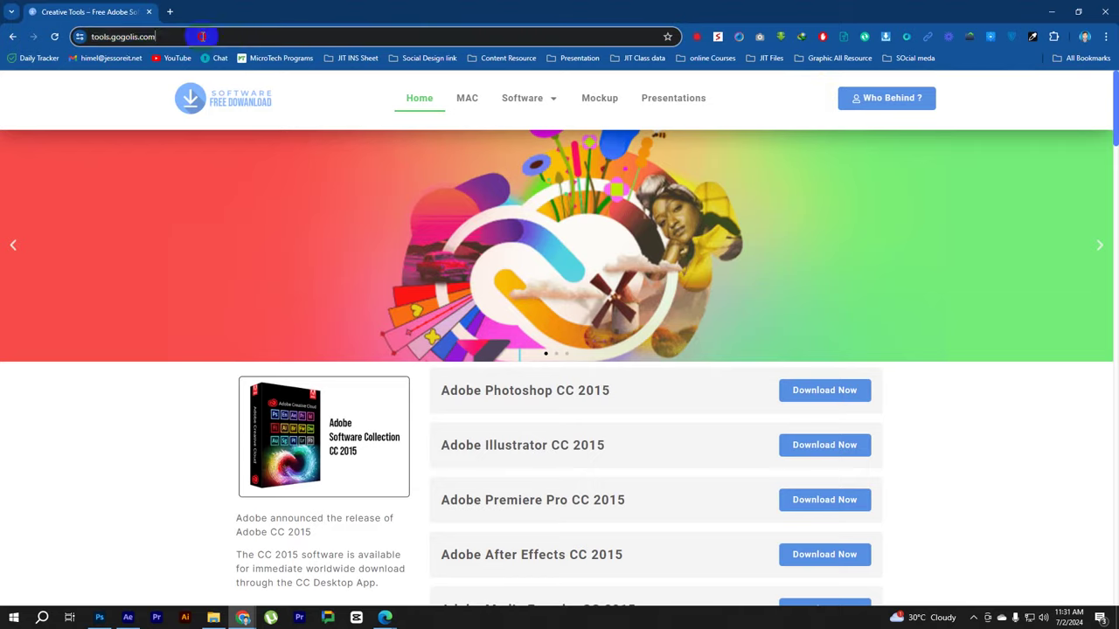
{"action": "scroll", "coordinate": [592, 237], "scroll_direction": "down", "scroll_amount": 2}
{"action": "scroll", "coordinate": [615, 306], "scroll_direction": "down", "scroll_amount": 8}
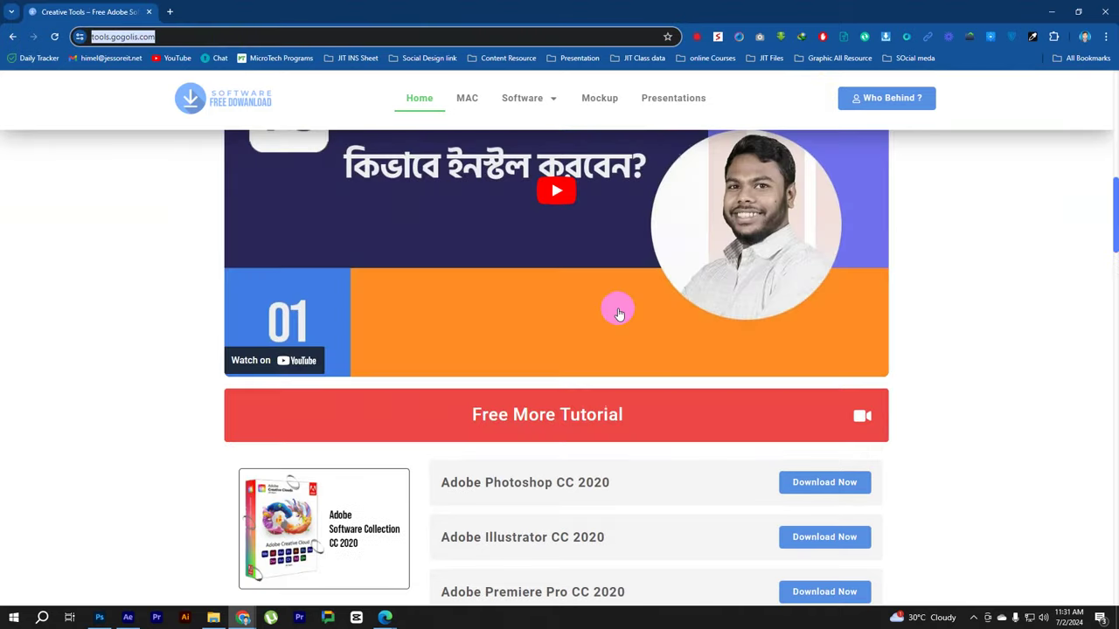
{"action": "scroll", "coordinate": [621, 309], "scroll_direction": "down", "scroll_amount": 5}
{"action": "scroll", "coordinate": [585, 305], "scroll_direction": "up", "scroll_amount": 4}
{"action": "scroll", "coordinate": [582, 325], "scroll_direction": "down", "scroll_amount": 5}
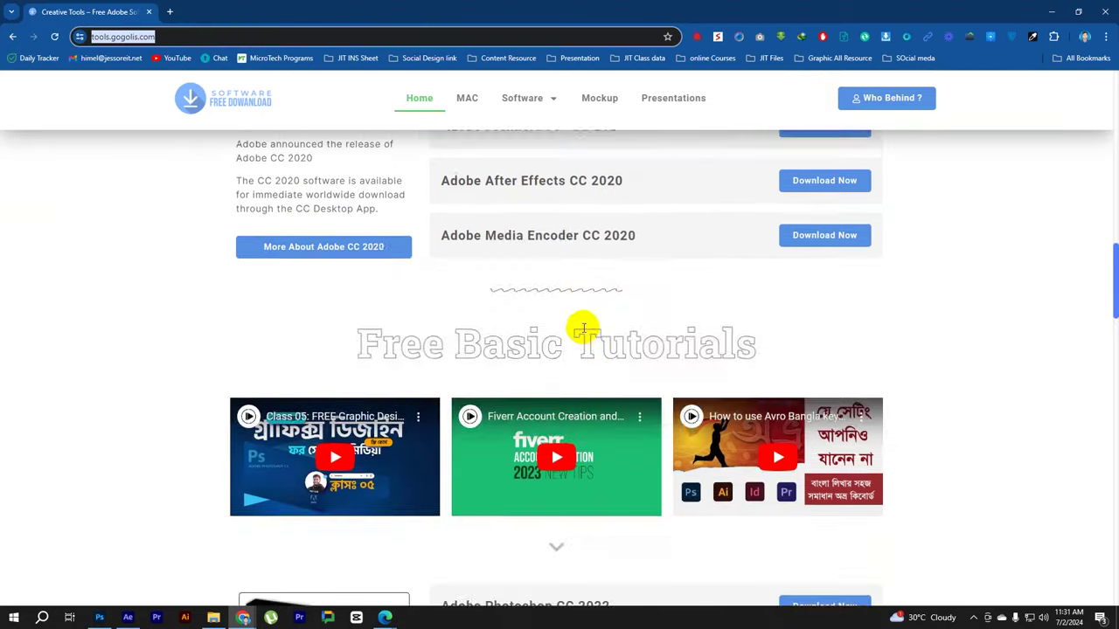
{"action": "scroll", "coordinate": [547, 245], "scroll_direction": "down", "scroll_amount": 3}
{"action": "scroll", "coordinate": [545, 254], "scroll_direction": "down", "scroll_amount": 4}
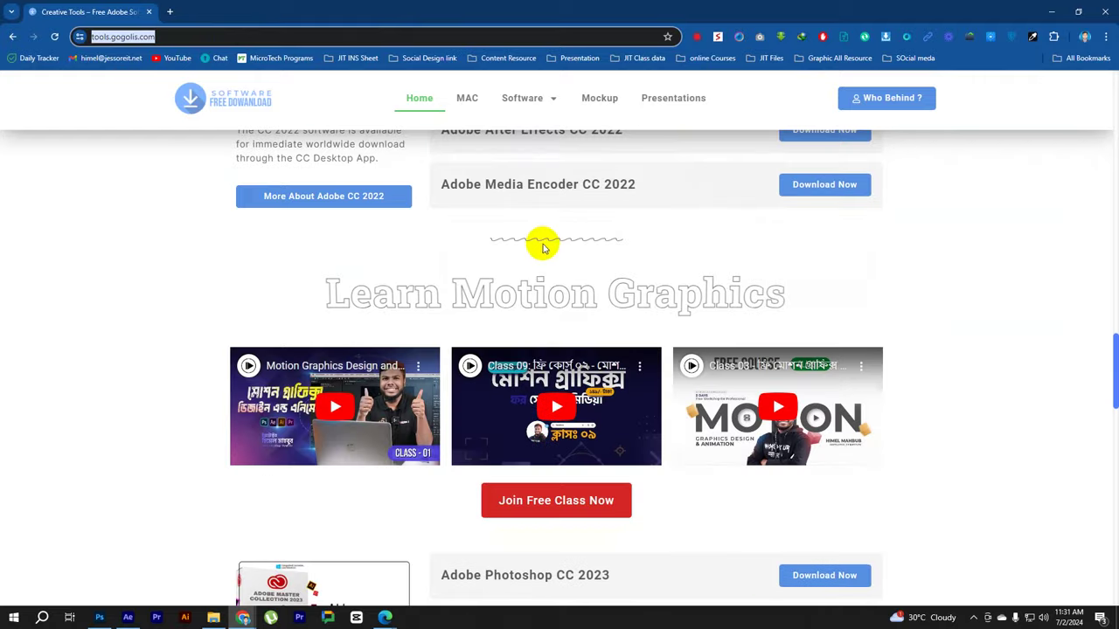
{"action": "scroll", "coordinate": [542, 253], "scroll_direction": "down", "scroll_amount": 5}
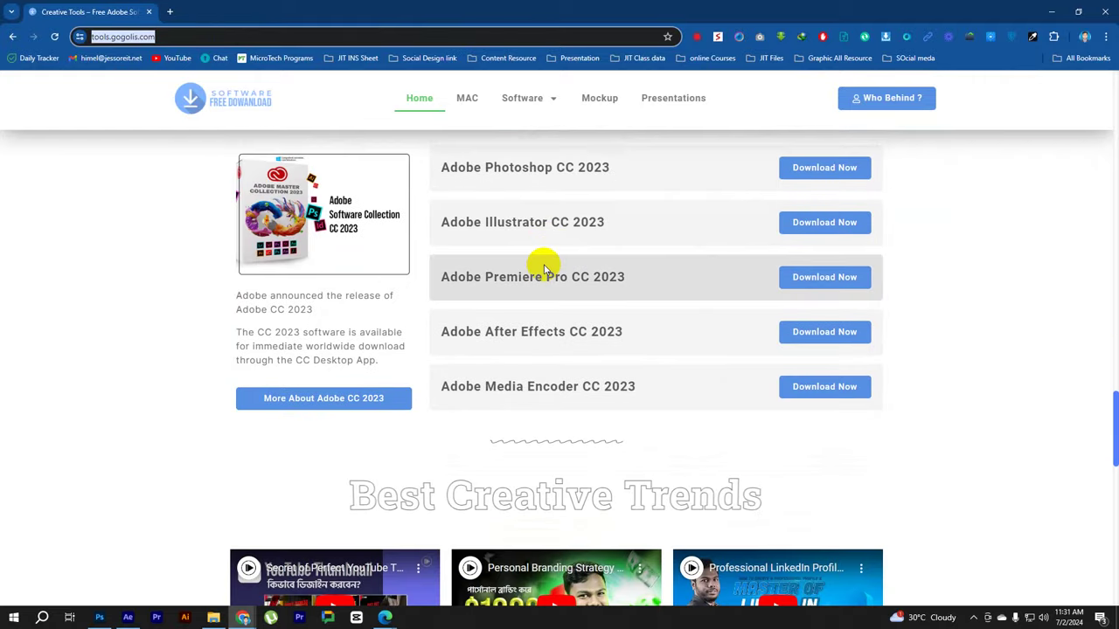
{"action": "scroll", "coordinate": [542, 269], "scroll_direction": "down", "scroll_amount": 4}
{"action": "scroll", "coordinate": [603, 332], "scroll_direction": "up", "scroll_amount": 5}
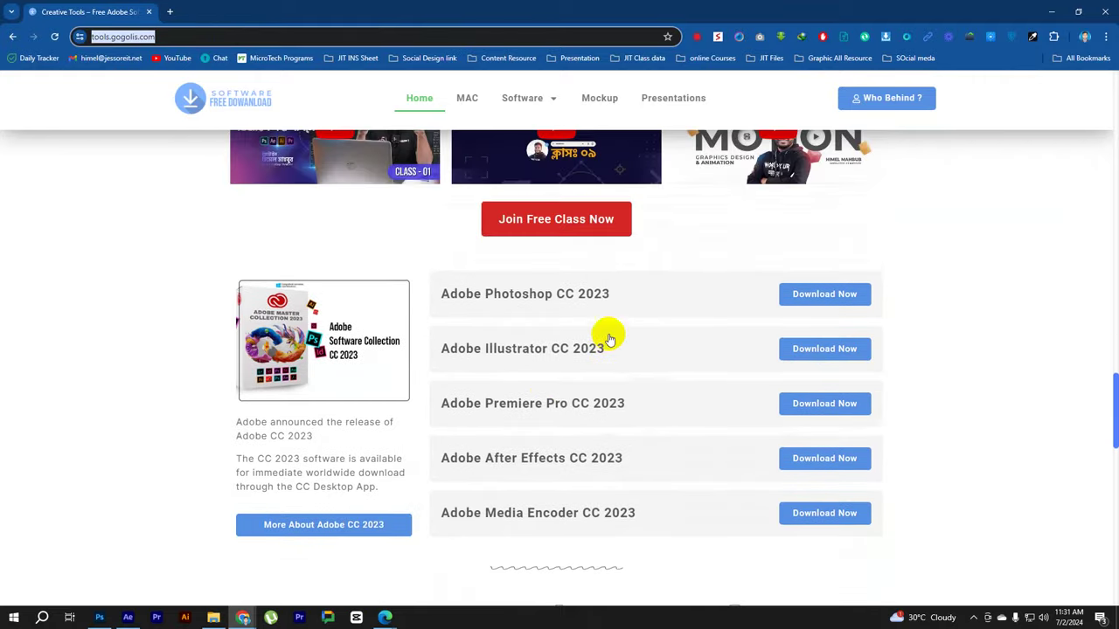
{"action": "scroll", "coordinate": [609, 339], "scroll_direction": "up", "scroll_amount": 9}
{"action": "scroll", "coordinate": [609, 339], "scroll_direction": "up", "scroll_amount": 15}
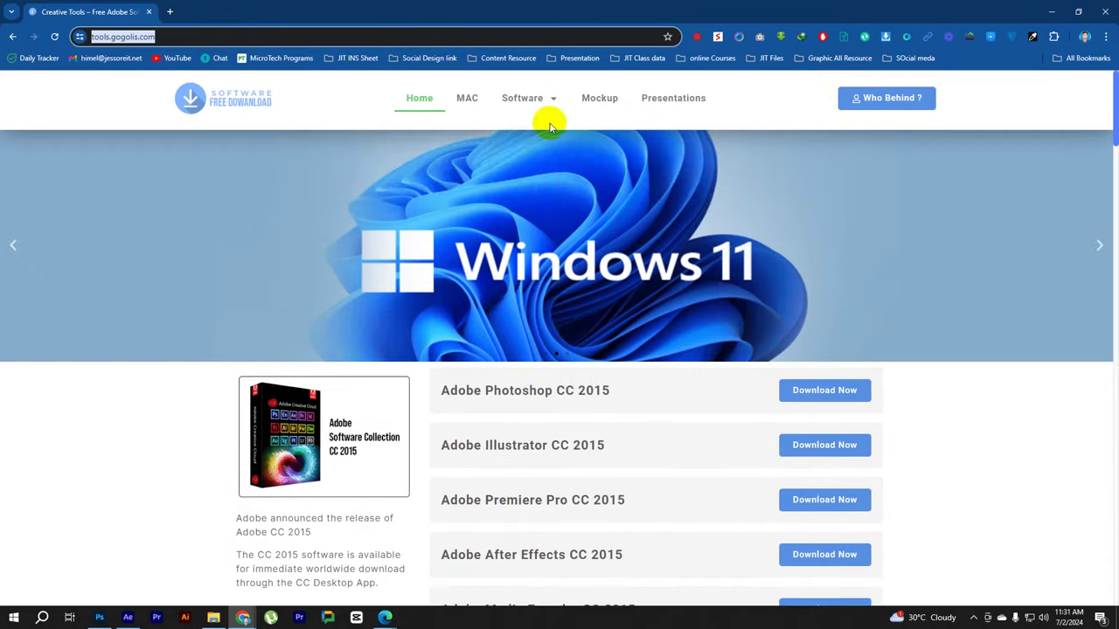
Go to the Software > Adobe CC 2023 download list
{"action": "mouse_move", "coordinate": [546, 105]}
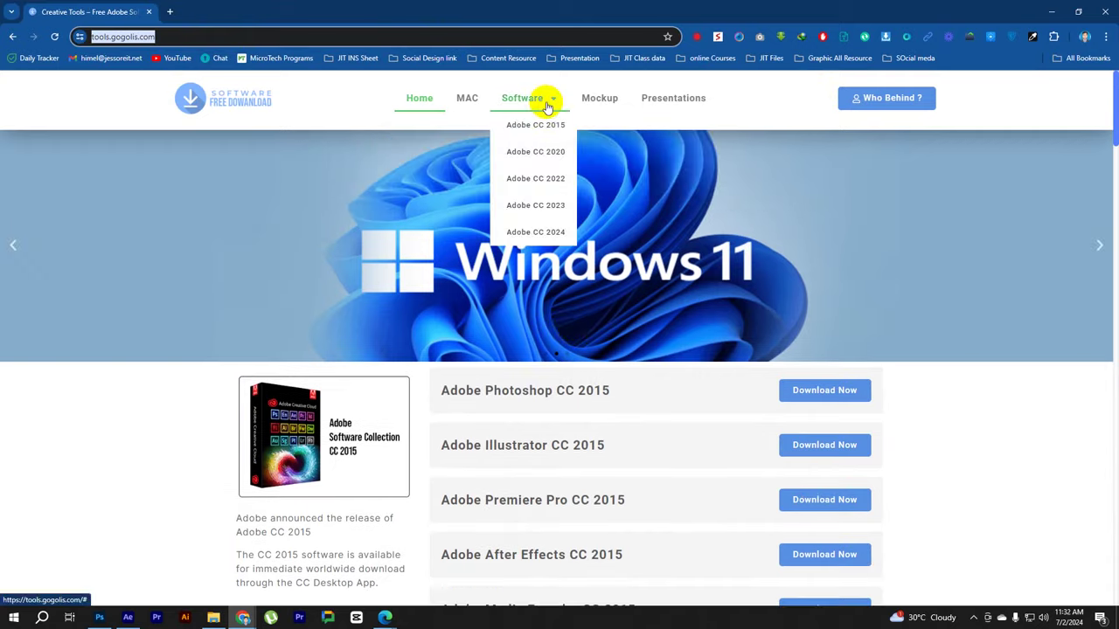
{"action": "left_click", "coordinate": [540, 204]}
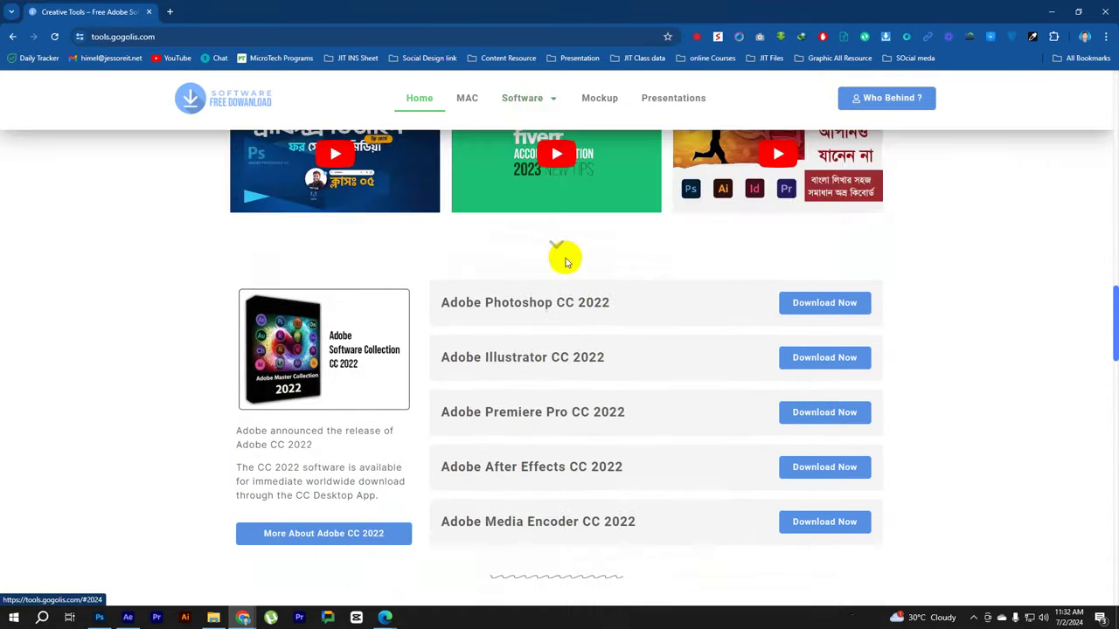
{"action": "scroll", "coordinate": [595, 302], "scroll_direction": "up", "scroll_amount": 1}
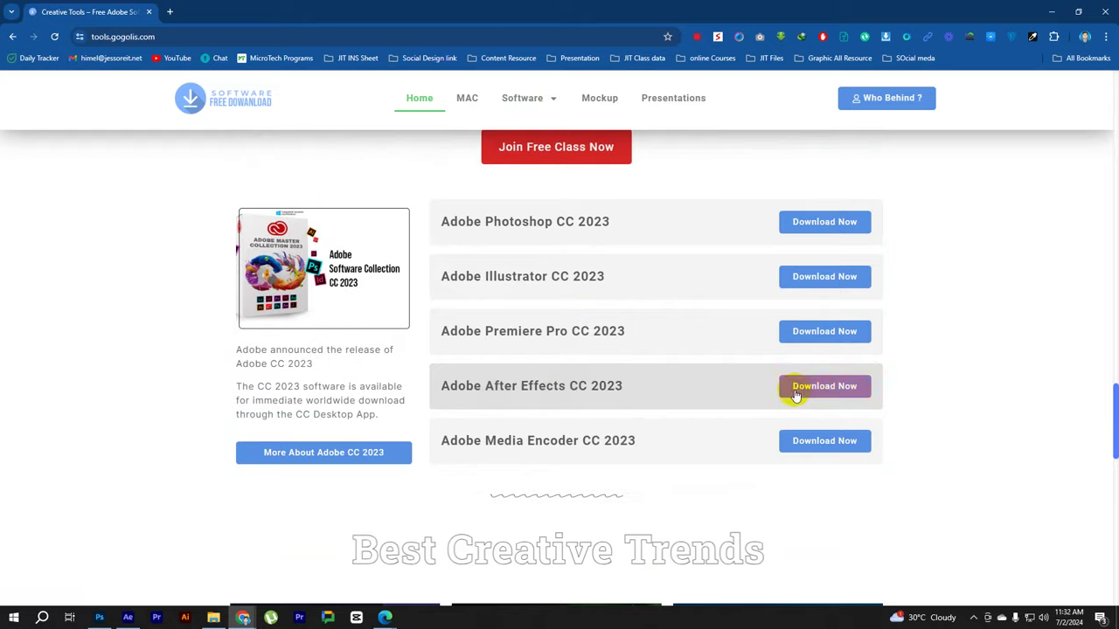
Open the After Effects CC 2023 download page and scroll through it
{"action": "left_click", "coordinate": [825, 385]}
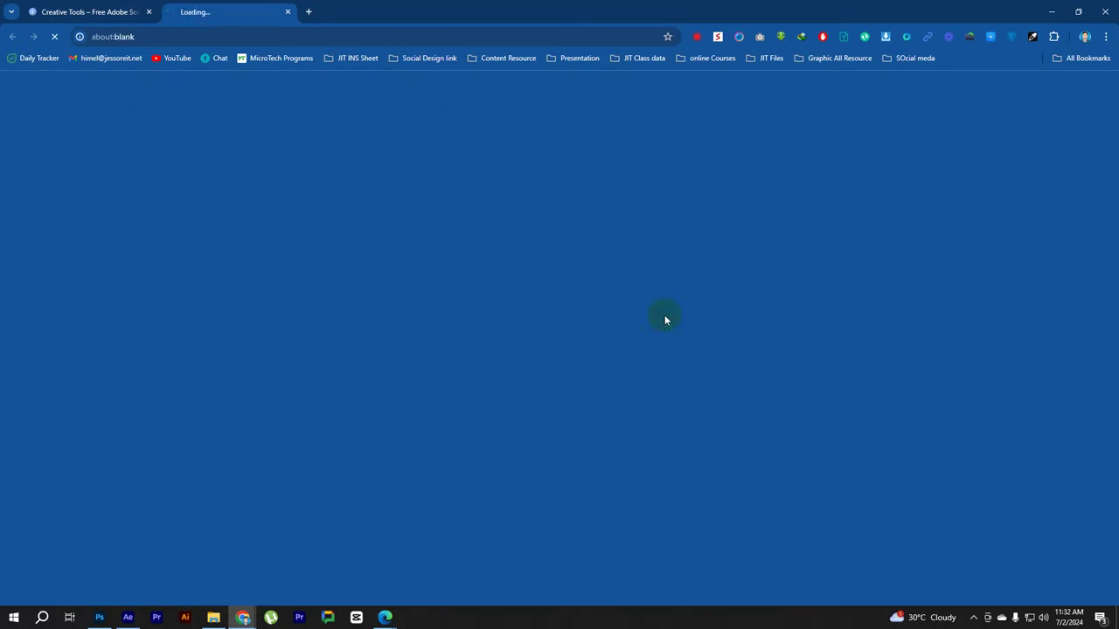
{"action": "scroll", "coordinate": [411, 284], "scroll_direction": "down", "scroll_amount": 5}
{"action": "scroll", "coordinate": [376, 288], "scroll_direction": "up", "scroll_amount": 5}
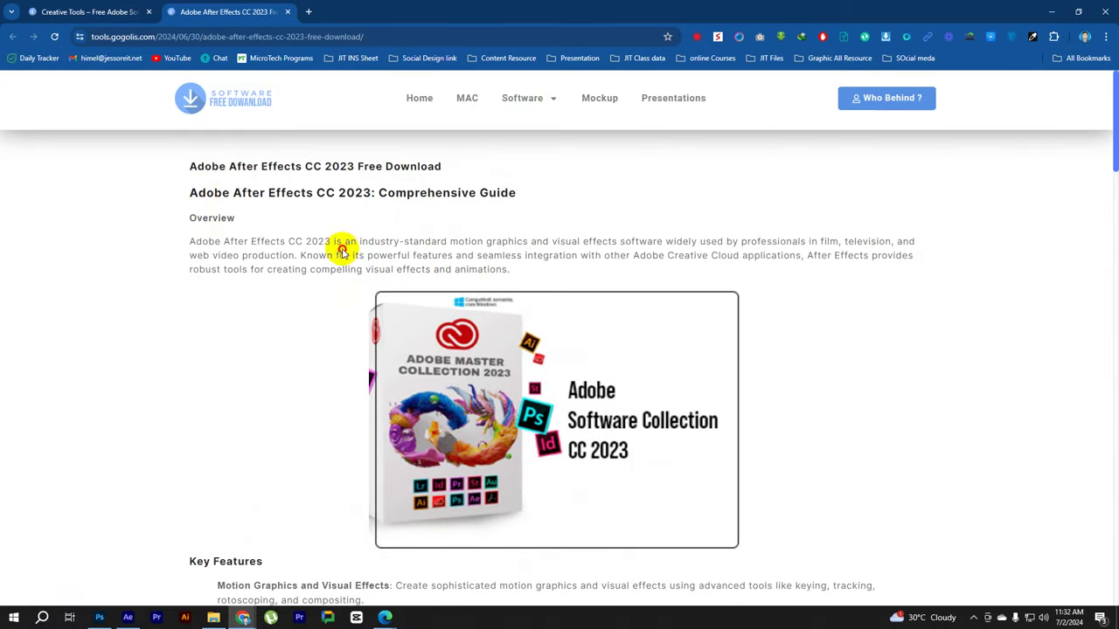
{"action": "scroll", "coordinate": [341, 278], "scroll_direction": "down", "scroll_amount": 3}
{"action": "scroll", "coordinate": [282, 285], "scroll_direction": "down", "scroll_amount": 1}
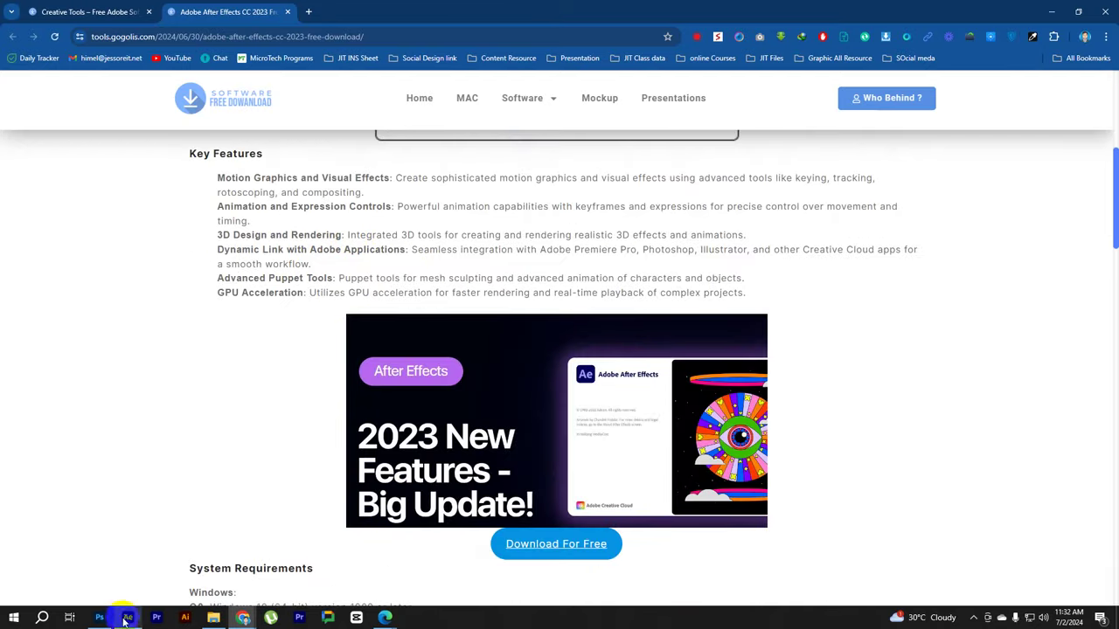
Unmute the microphone in Google Meet, then minimize the meeting again
{"action": "mouse_move", "coordinate": [385, 617]}
{"action": "left_click", "coordinate": [443, 591]}
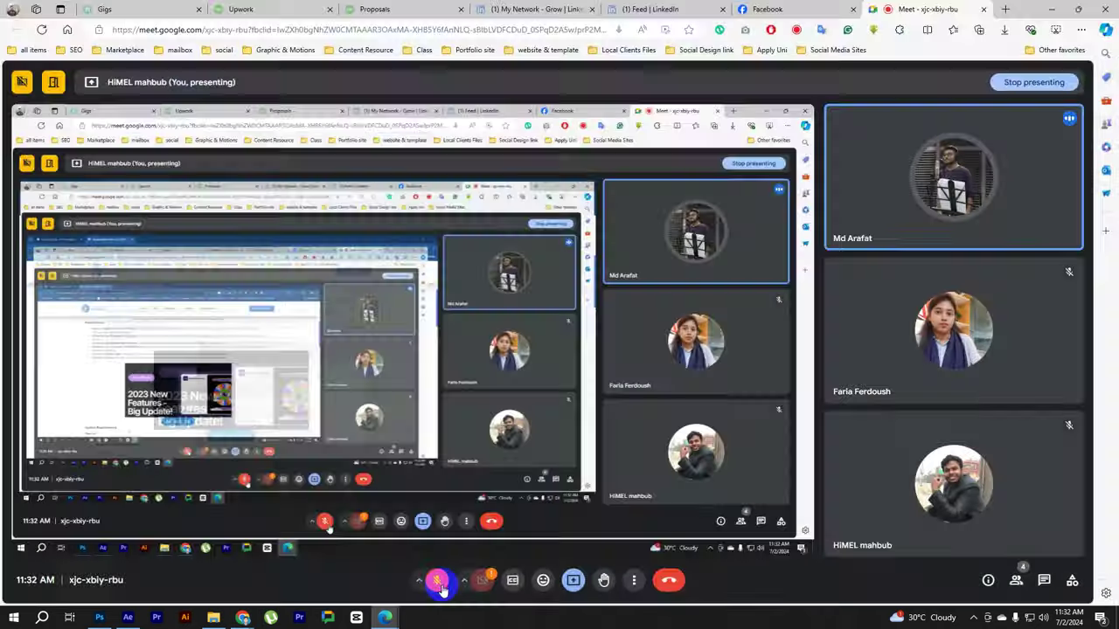
{"action": "left_click", "coordinate": [439, 586]}
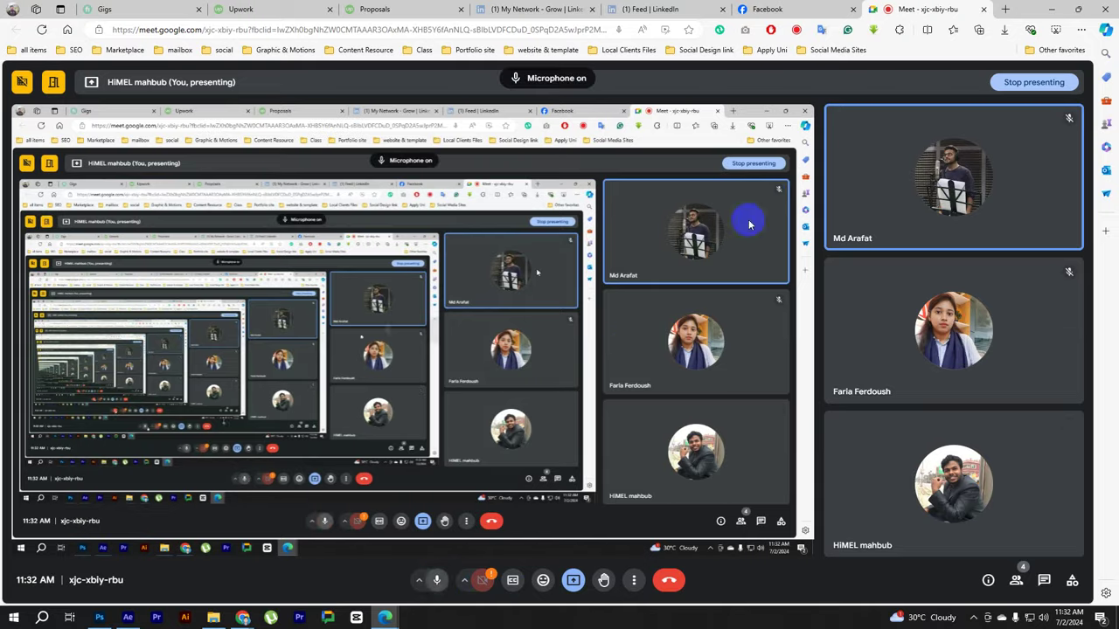
{"action": "left_click", "coordinate": [1050, 8]}
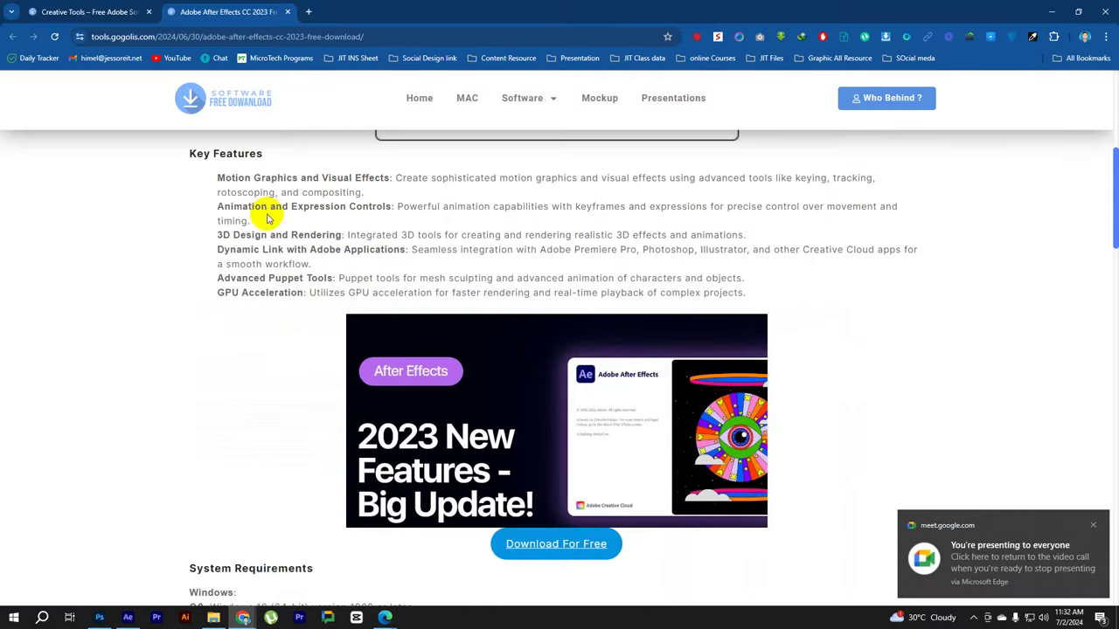
Scroll to the Windows system requirements and briefly highlight them
{"action": "scroll", "coordinate": [297, 201], "scroll_direction": "down", "scroll_amount": 3}
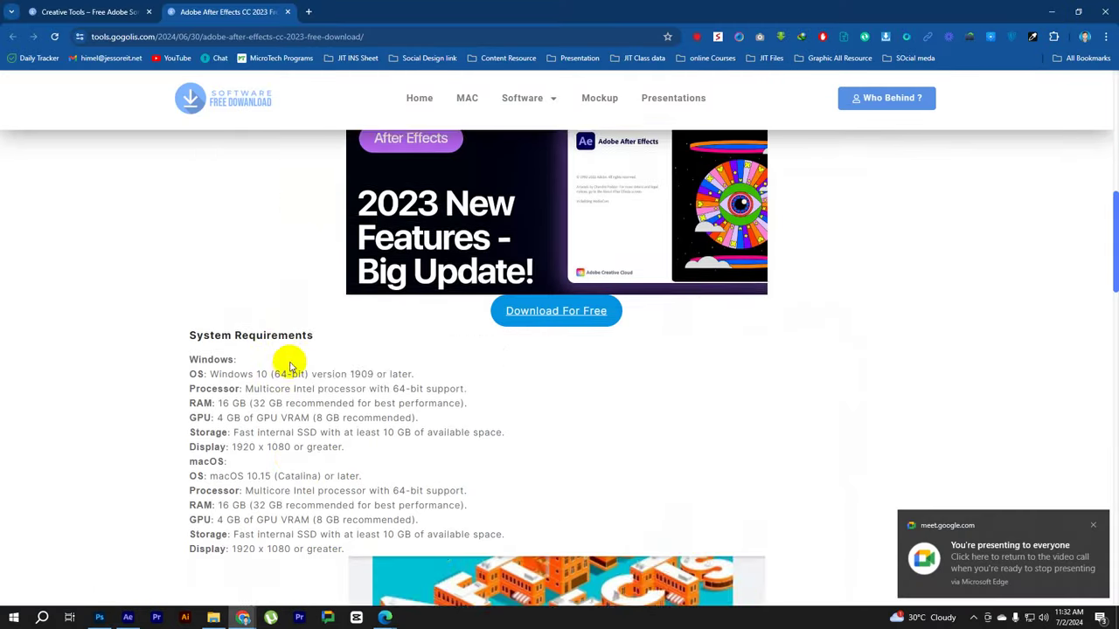
{"action": "scroll", "coordinate": [290, 365], "scroll_direction": "down", "scroll_amount": 2}
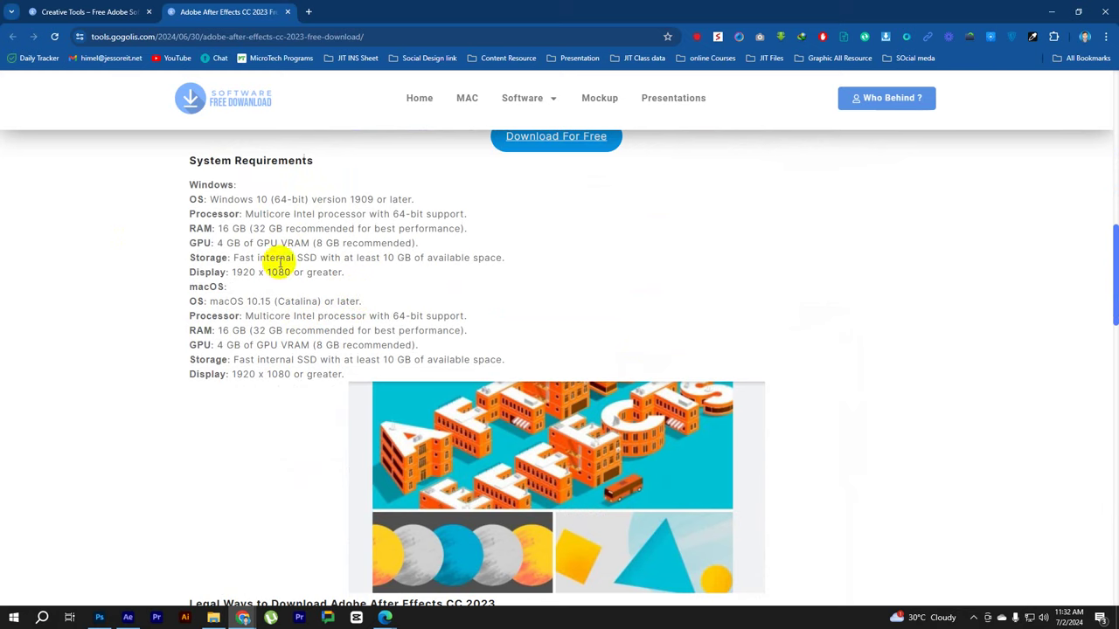
{"action": "left_click_drag", "start_coordinate": [194, 181], "coordinate": [369, 289]}
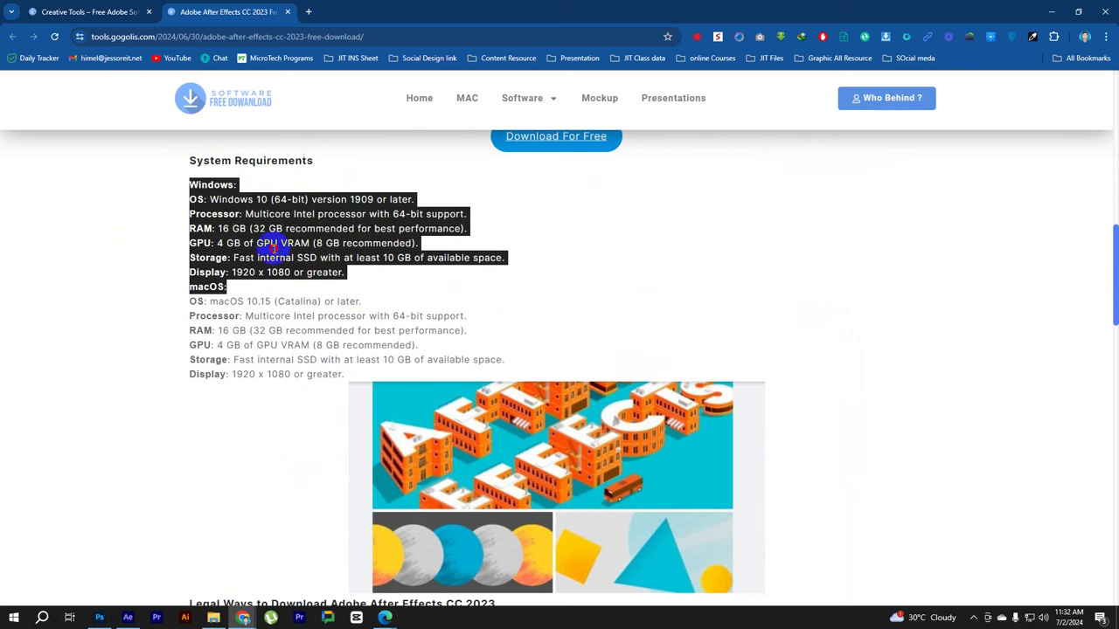
{"action": "left_click", "coordinate": [273, 249]}
Check the Creative Tools tab, then click Download For Free on the After Effects 2023 page
{"action": "key", "text": "ctrl+shift+Tab"}
{"action": "scroll", "coordinate": [590, 233], "scroll_direction": "down", "scroll_amount": 3}
{"action": "scroll", "coordinate": [587, 225], "scroll_direction": "down", "scroll_amount": 3}
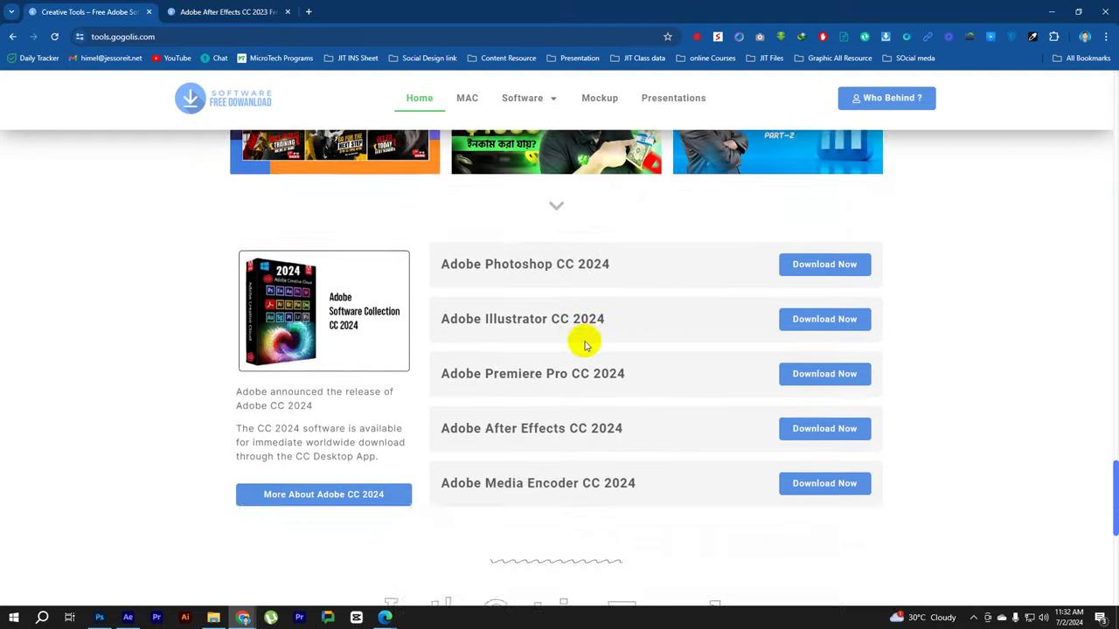
{"action": "scroll", "coordinate": [586, 218], "scroll_direction": "down", "scroll_amount": 1}
{"action": "scroll", "coordinate": [585, 213], "scroll_direction": "down", "scroll_amount": 3}
{"action": "scroll", "coordinate": [585, 213], "scroll_direction": "up", "scroll_amount": 5}
{"action": "scroll", "coordinate": [545, 274], "scroll_direction": "up", "scroll_amount": 10}
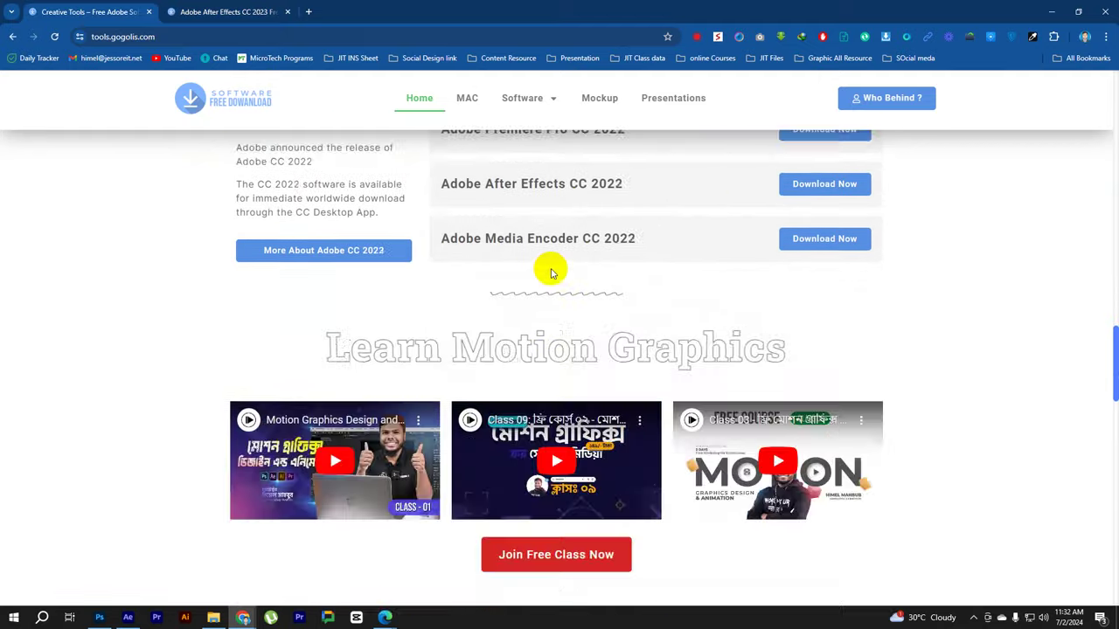
{"action": "scroll", "coordinate": [550, 267], "scroll_direction": "up", "scroll_amount": 10}
{"action": "scroll", "coordinate": [550, 265], "scroll_direction": "up", "scroll_amount": 3}
{"action": "left_click", "coordinate": [222, 11]}
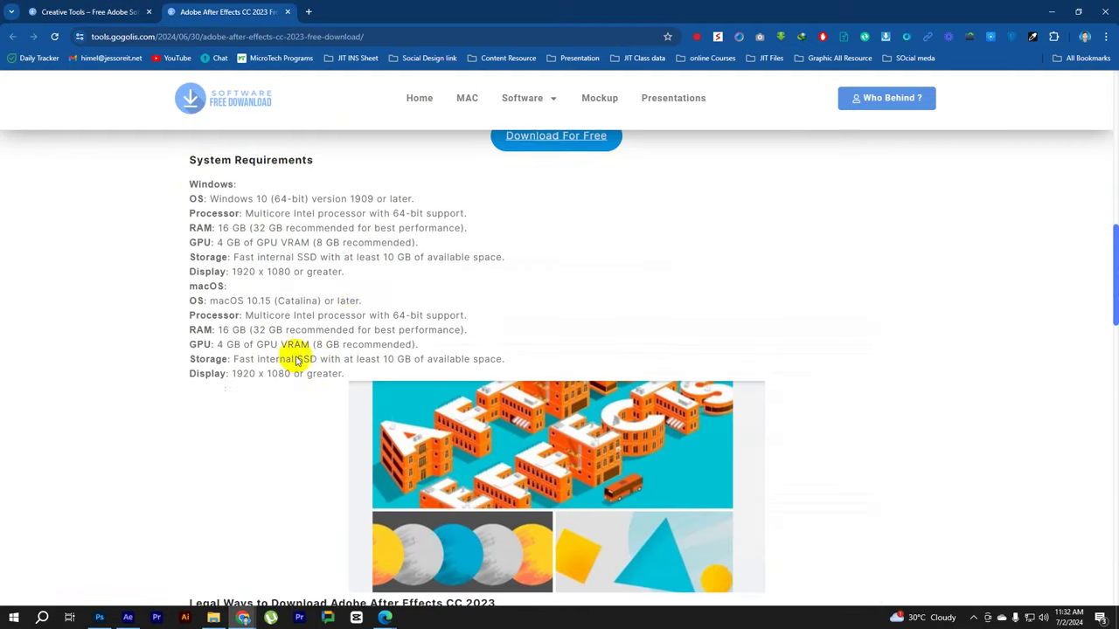
{"action": "scroll", "coordinate": [424, 345], "scroll_direction": "down", "scroll_amount": 5}
{"action": "left_click", "coordinate": [538, 151]}
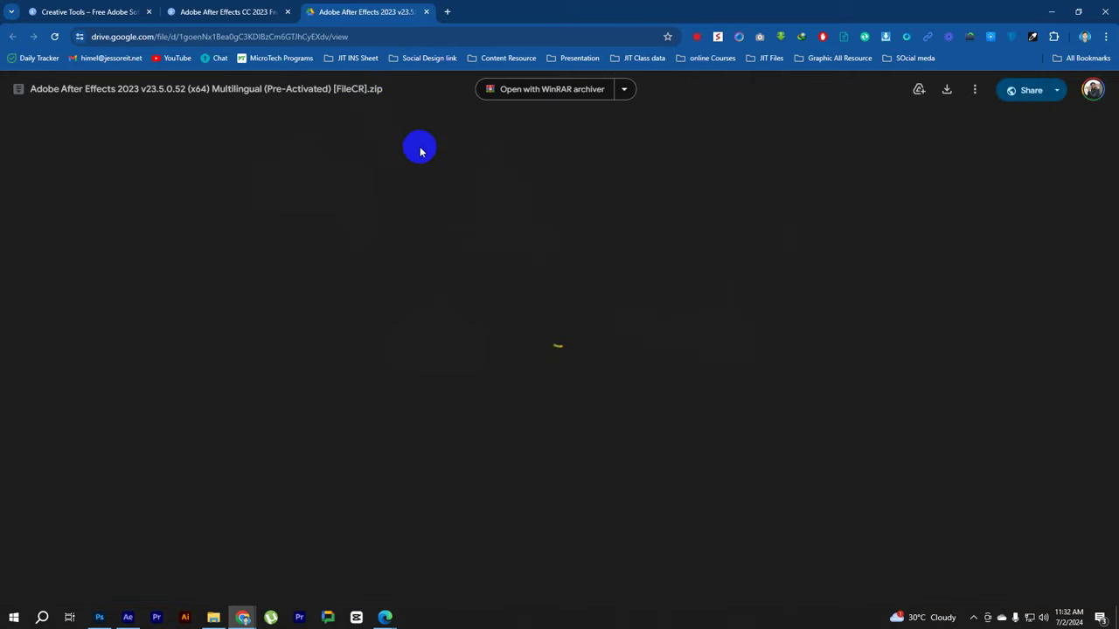
Close the Google Drive zip-file tab
{"action": "middle_click", "coordinate": [371, 16]}
{"action": "scroll", "coordinate": [572, 332], "scroll_direction": "up", "scroll_amount": 4}
{"action": "scroll", "coordinate": [611, 345], "scroll_direction": "up", "scroll_amount": 5}
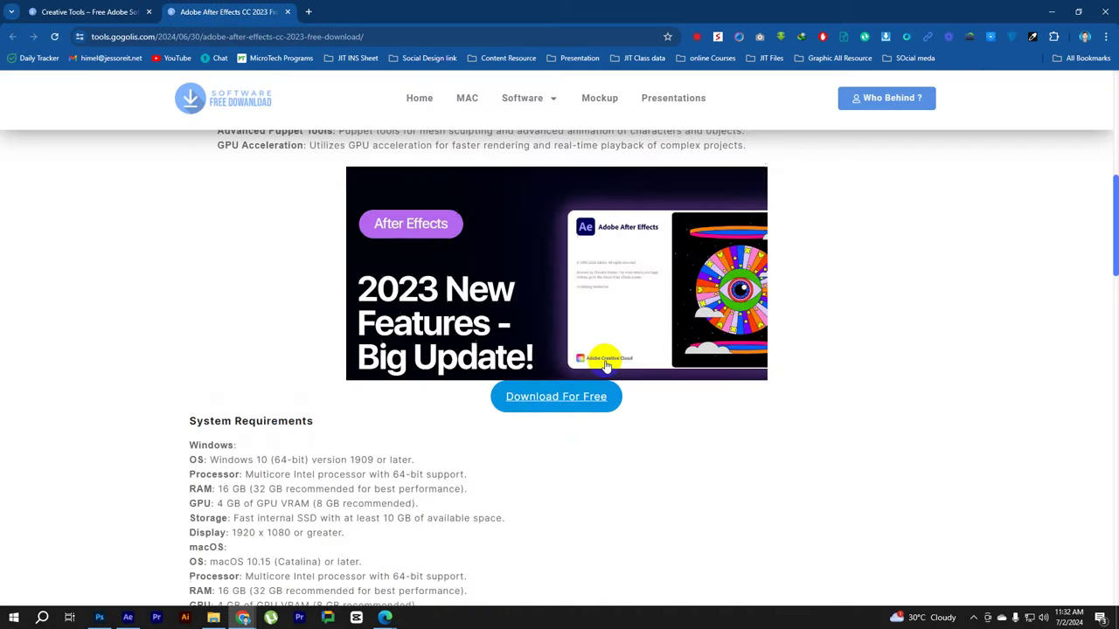
{"action": "scroll", "coordinate": [603, 358], "scroll_direction": "up", "scroll_amount": 5}
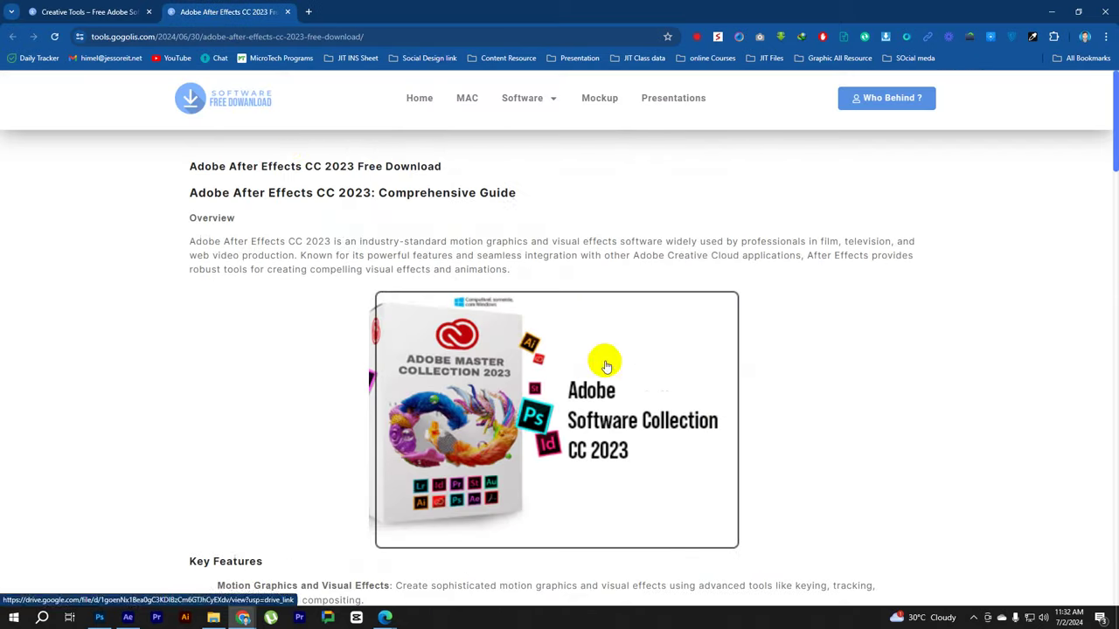
Close the After Effects 2023 page and scroll down to the Adobe CC 2020 list
{"action": "middle_click", "coordinate": [210, 16]}
{"action": "scroll", "coordinate": [638, 391], "scroll_direction": "down", "scroll_amount": 3}
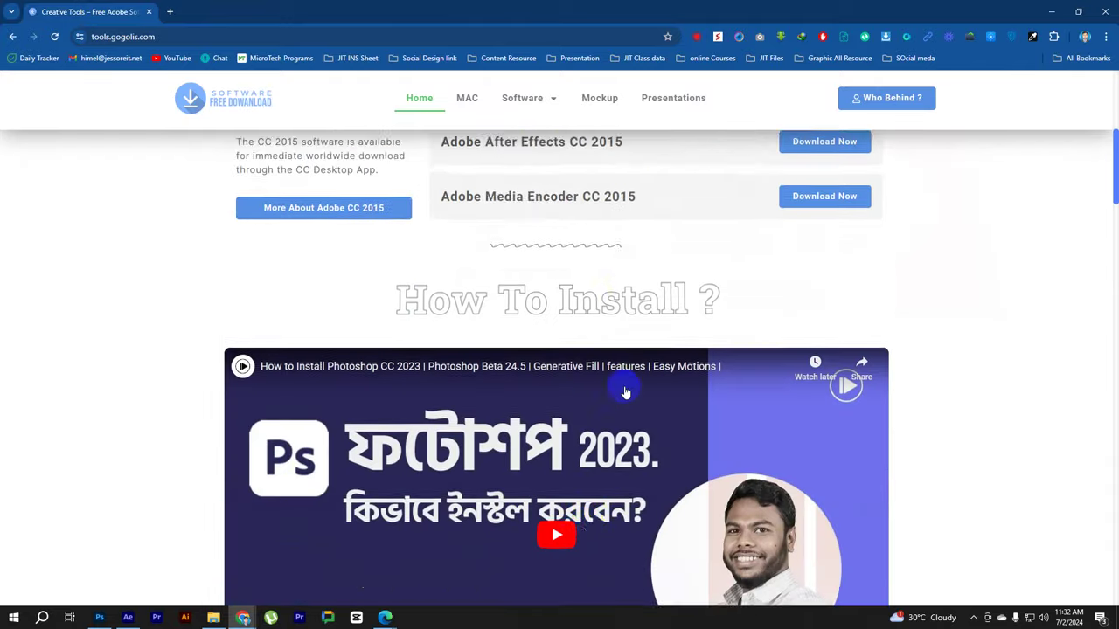
{"action": "scroll", "coordinate": [626, 393], "scroll_direction": "down", "scroll_amount": 1}
{"action": "scroll", "coordinate": [551, 402], "scroll_direction": "down", "scroll_amount": 1}
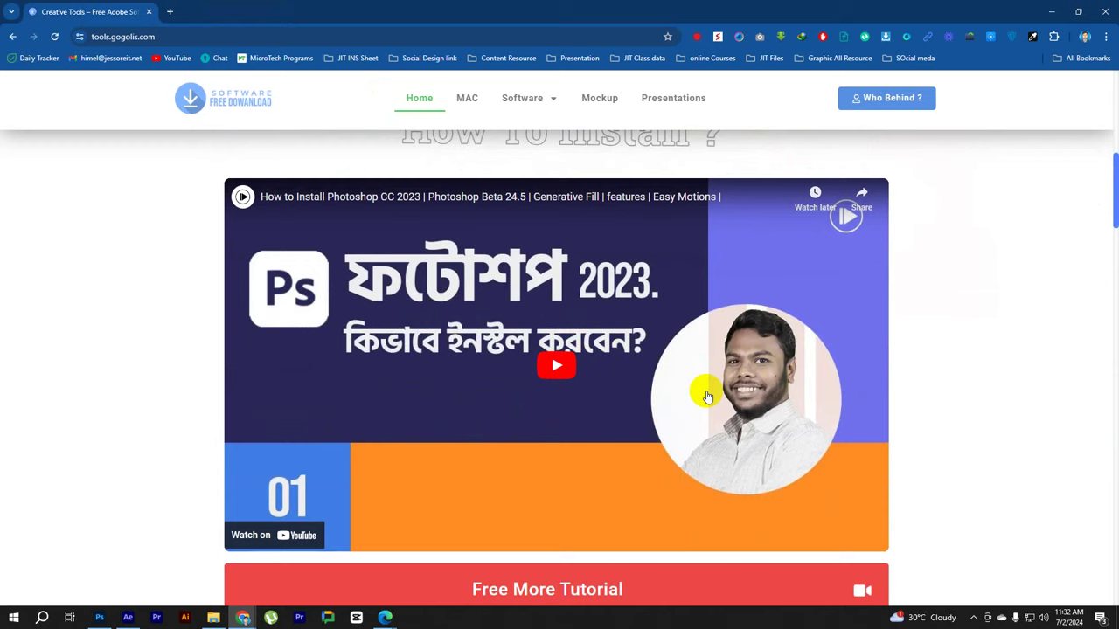
{"action": "scroll", "coordinate": [706, 392], "scroll_direction": "down", "scroll_amount": 1}
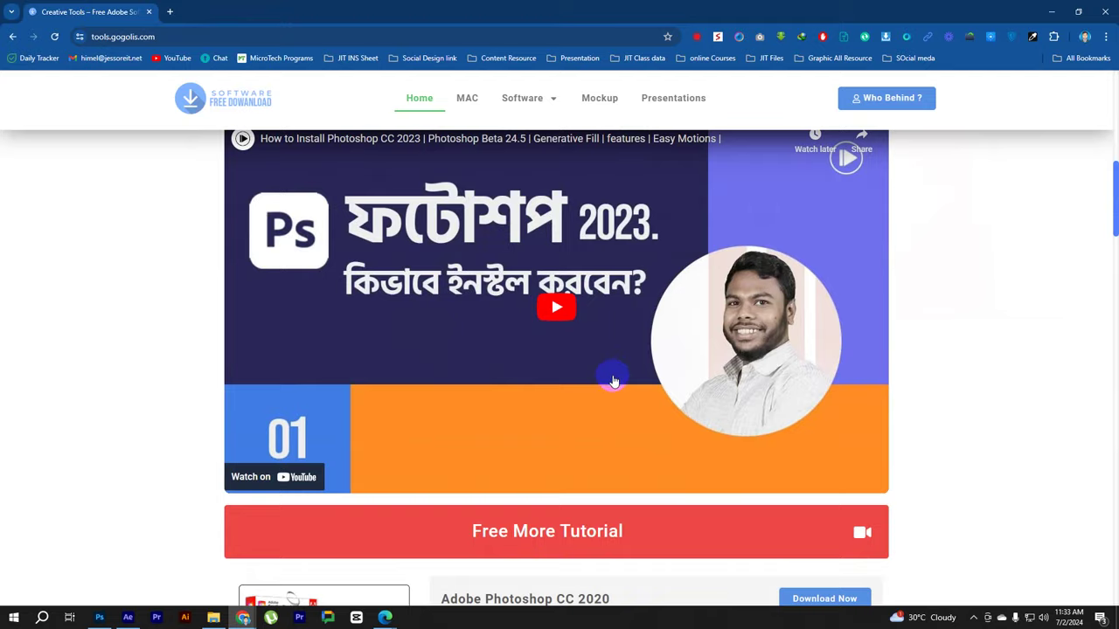
{"action": "scroll", "coordinate": [611, 376], "scroll_direction": "down", "scroll_amount": 4}
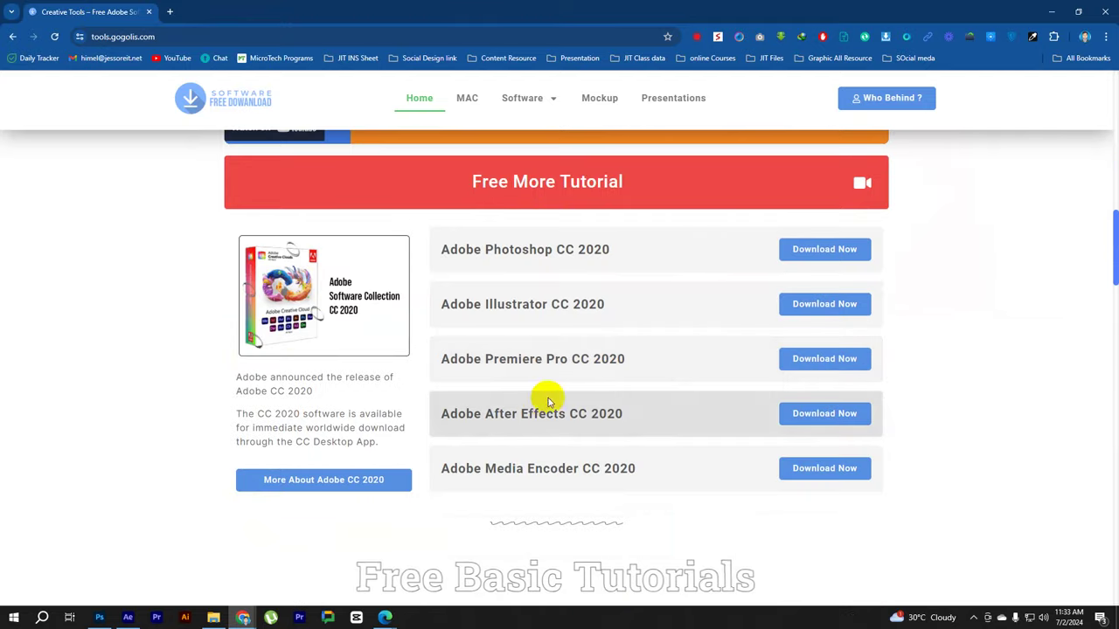
Switch to After Effects, maximize it, move the Home screen aside, and choose New project
{"action": "key", "text": "alt+Tab"}
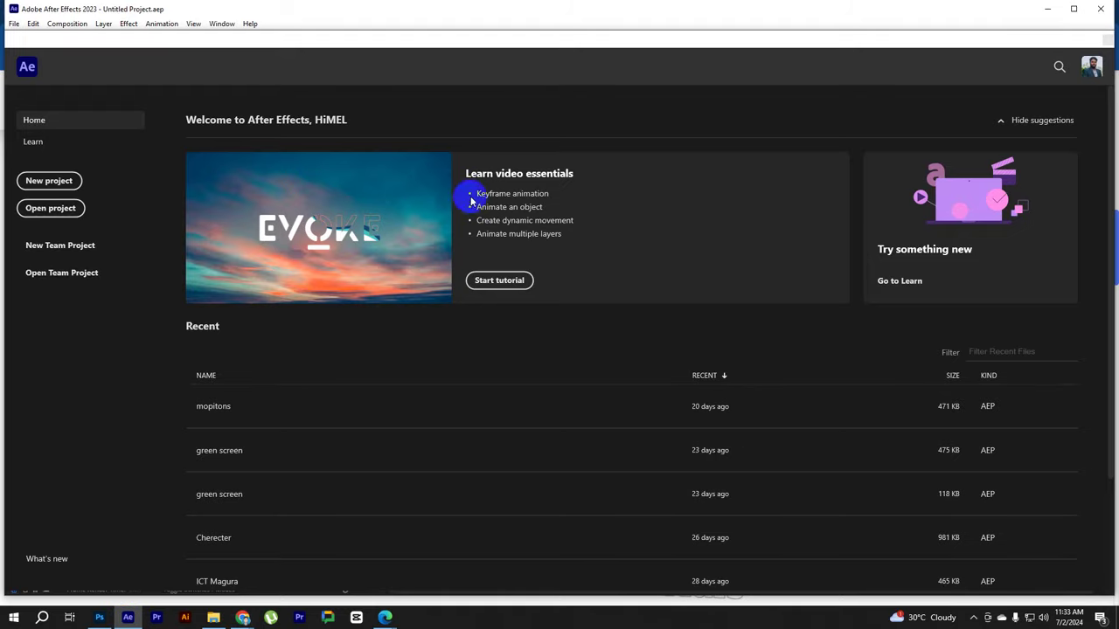
{"action": "left_click_drag", "start_coordinate": [367, 40], "coordinate": [404, 41]}
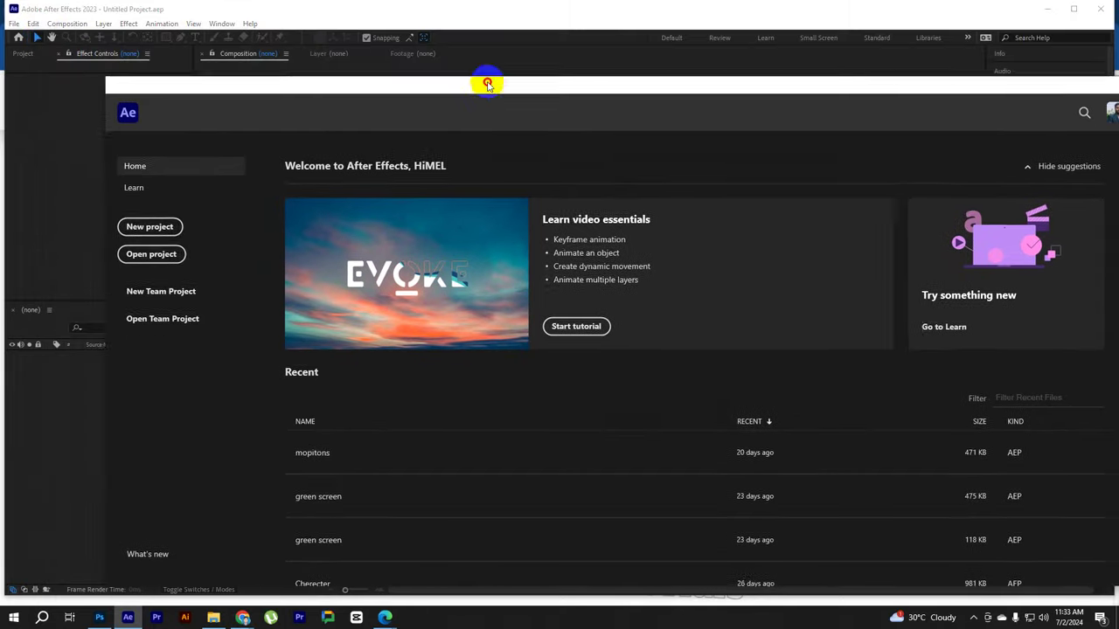
{"action": "left_click_drag", "start_coordinate": [35, 34], "coordinate": [468, 58]}
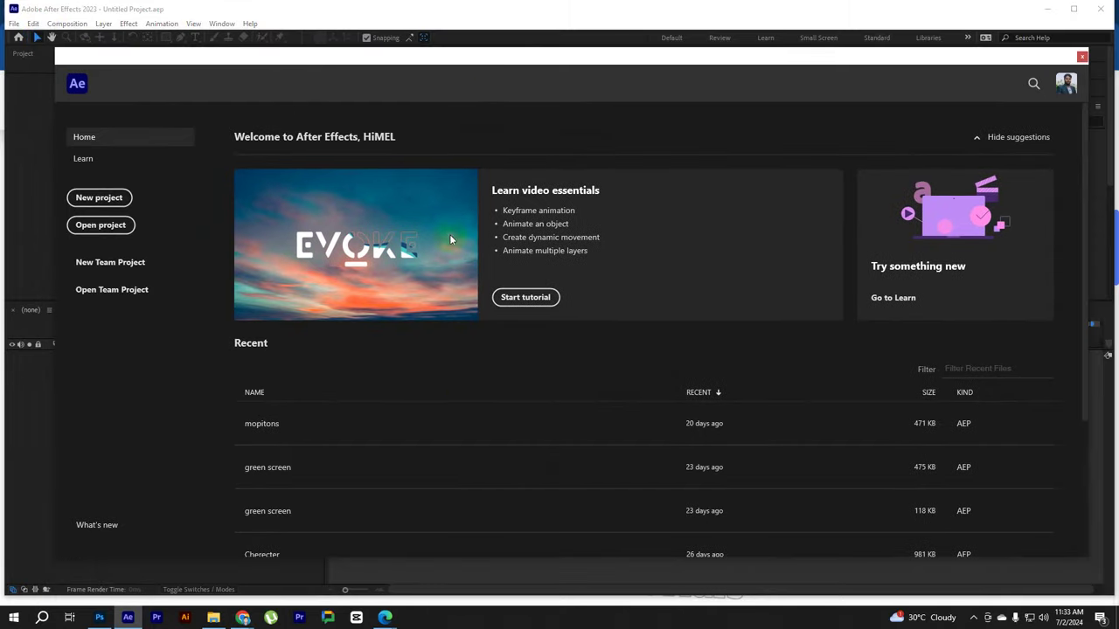
{"action": "scroll", "coordinate": [444, 405], "scroll_direction": "down", "scroll_amount": 3}
{"action": "scroll", "coordinate": [474, 405], "scroll_direction": "up", "scroll_amount": 3}
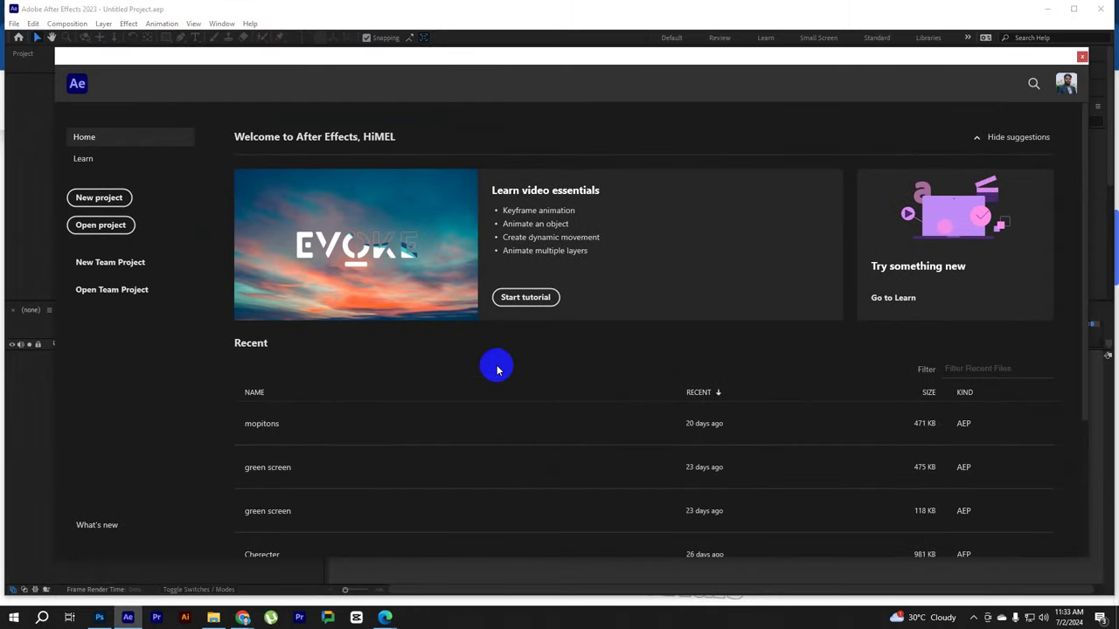
{"action": "left_click", "coordinate": [1073, 9]}
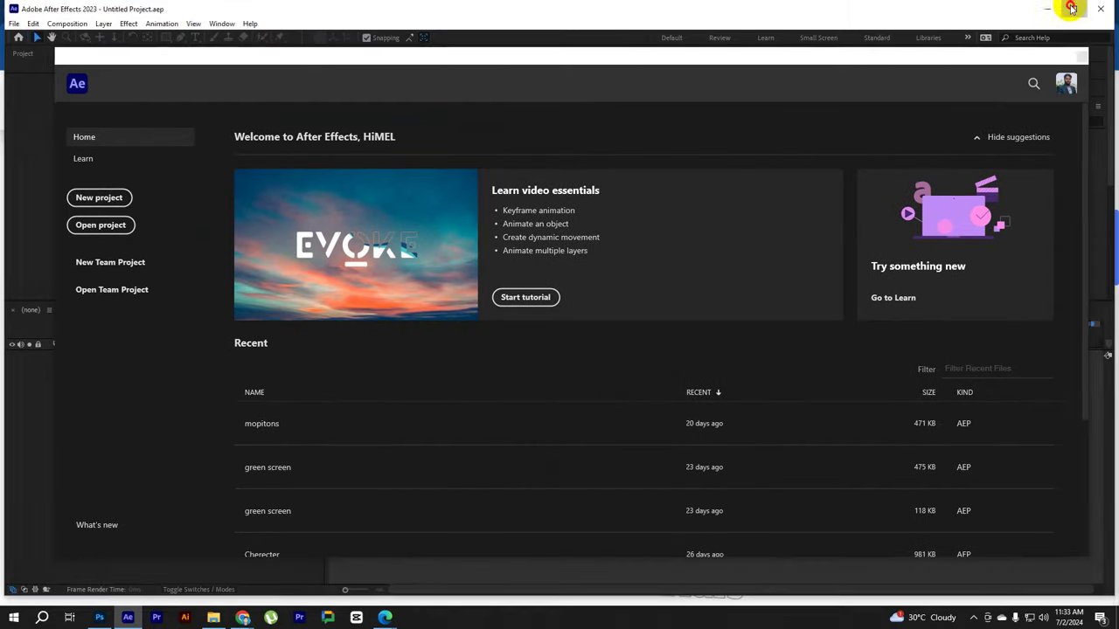
{"action": "left_click_drag", "start_coordinate": [451, 63], "coordinate": [440, 58]}
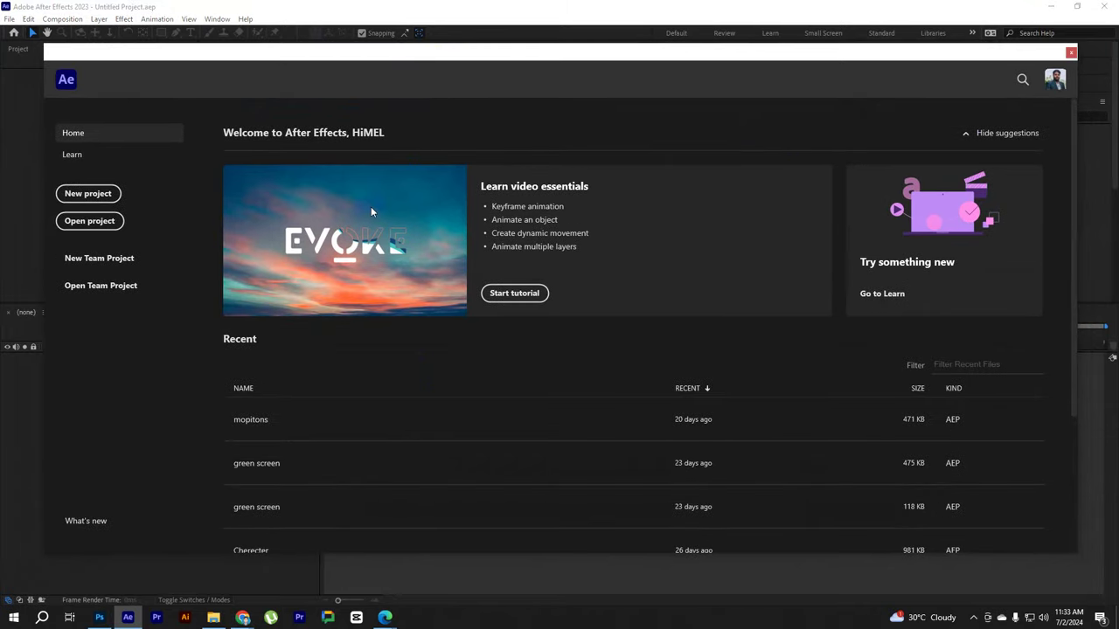
{"action": "left_click", "coordinate": [84, 198]}
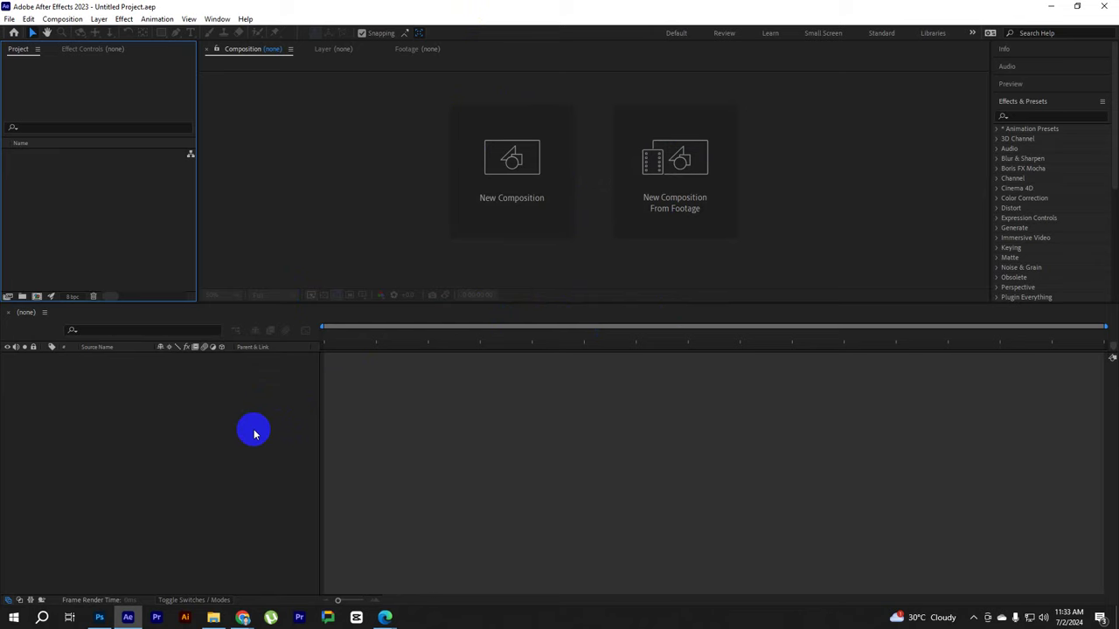
Capture the full screen and outline the title/menu bar and tool row in red
{"action": "left_click", "coordinate": [218, 460]}
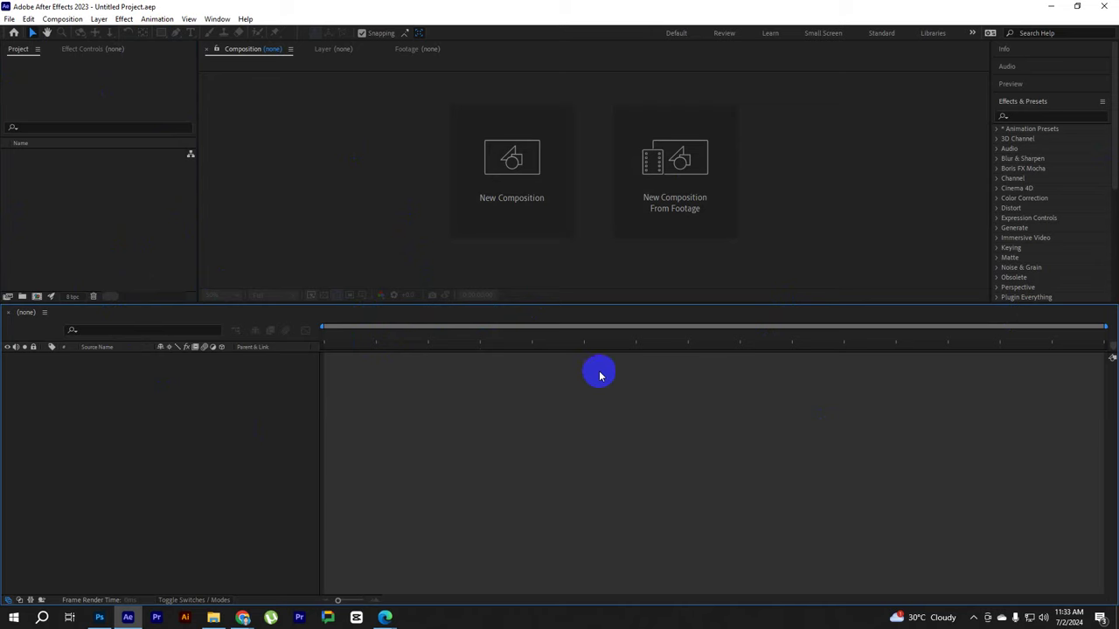
{"action": "key", "text": "super+shift+s"}
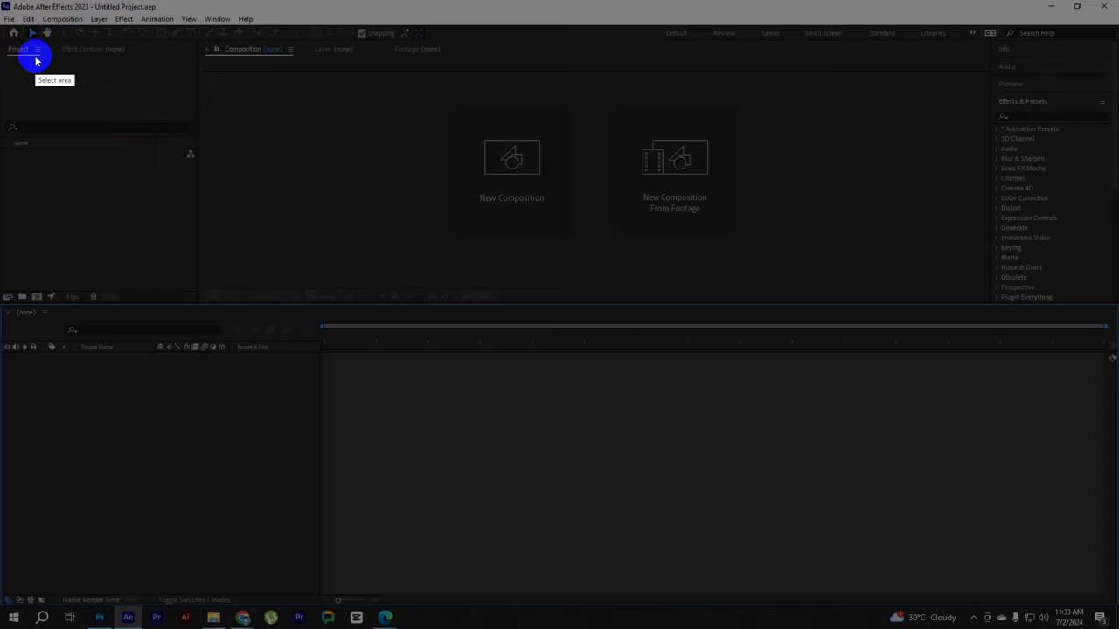
{"action": "mouse_move", "coordinate": [2, 2]}
{"action": "left_mouse_down"}
{"action": "mouse_move", "coordinate": [1094, 610]}
{"action": "mouse_move", "coordinate": [1117, 604]}
{"action": "left_mouse_up"}
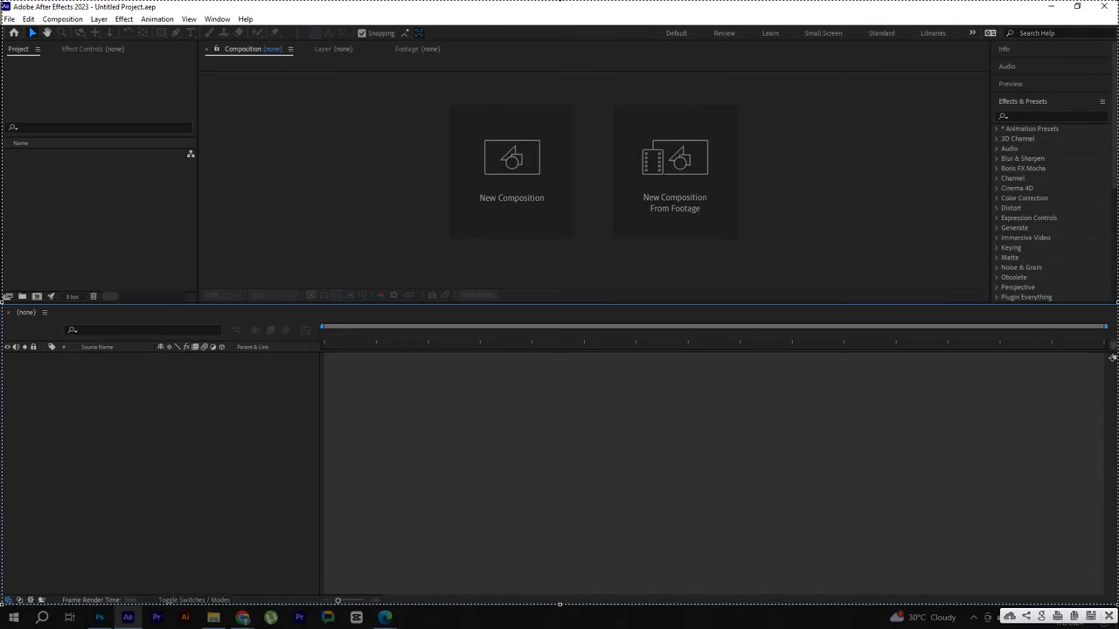
{"action": "left_click_drag", "start_coordinate": [2, 2], "coordinate": [666, 24]}
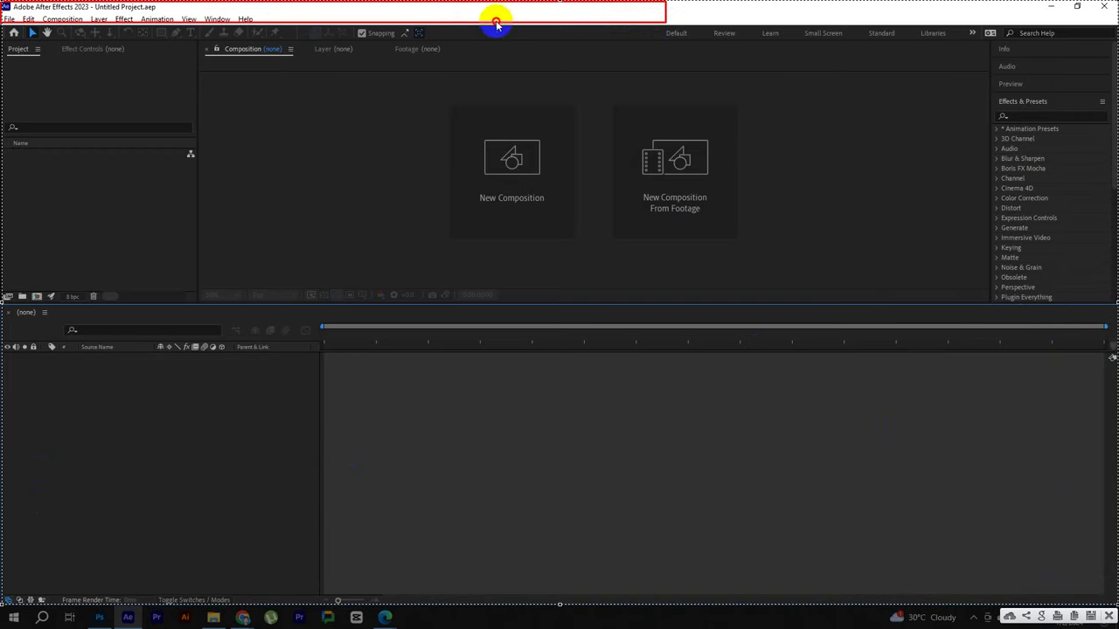
{"action": "mouse_move", "coordinate": [484, 24]}
{"action": "left_mouse_down"}
{"action": "mouse_move", "coordinate": [1, 40]}
{"action": "mouse_move", "coordinate": [198, 304]}
{"action": "left_mouse_up"}
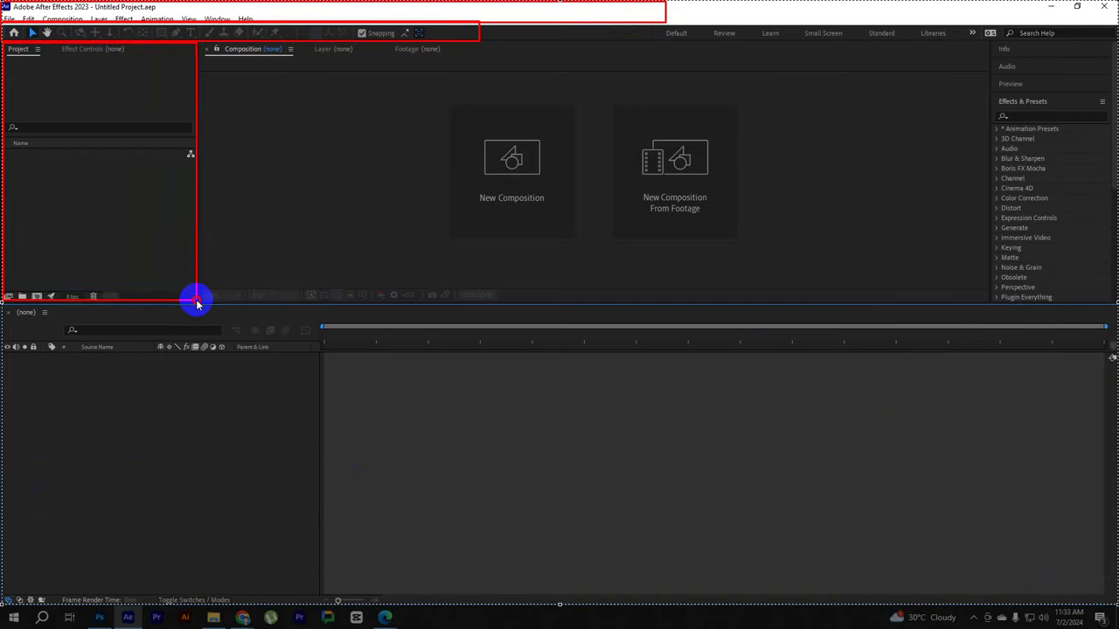
Close the annotation overlay, switch to the Essential Graphics workspace, and start a full-screen snip
{"action": "left_click", "coordinate": [1108, 616]}
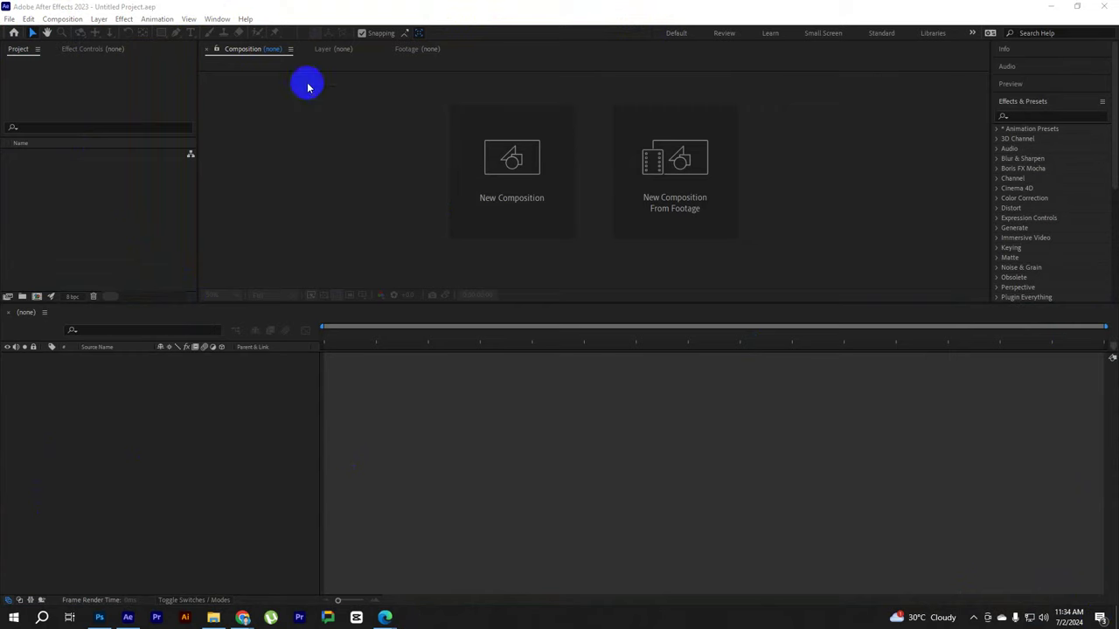
{"action": "left_click", "coordinate": [215, 18]}
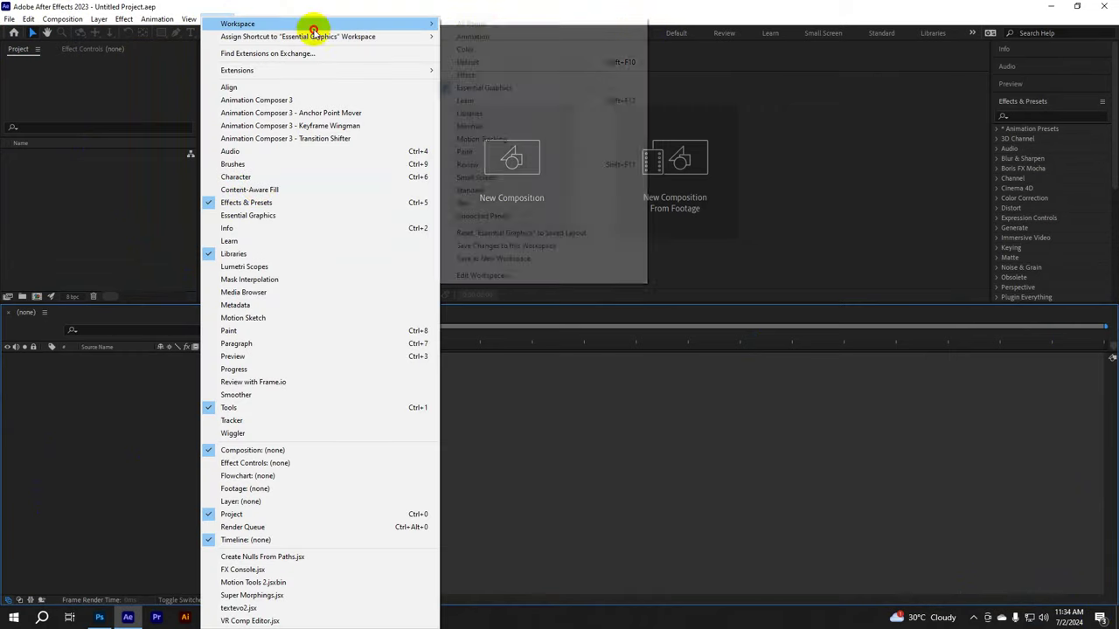
{"action": "mouse_move", "coordinate": [313, 25]}
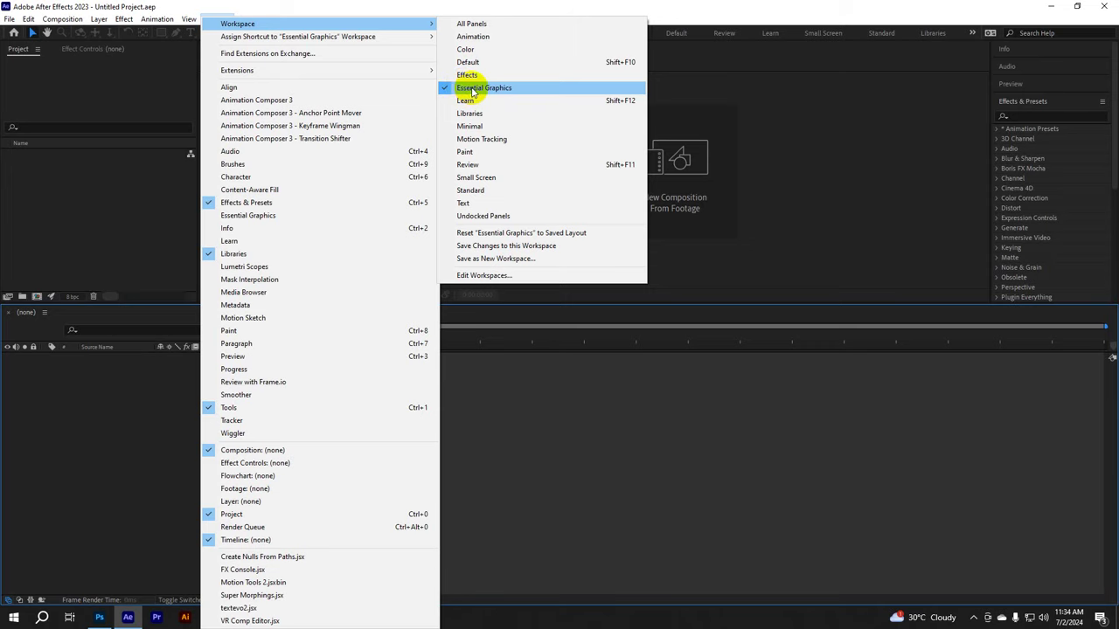
{"action": "left_click", "coordinate": [542, 63]}
{"action": "key", "text": "super+shift+s"}
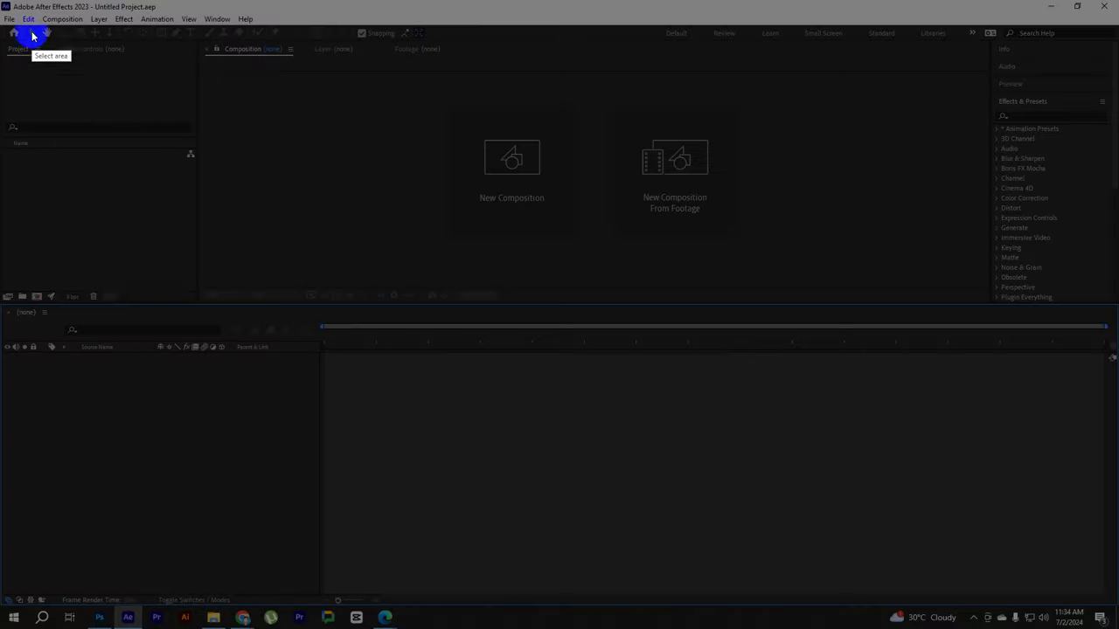
{"action": "left_click_drag", "start_coordinate": [0, 0], "coordinate": [1077, 617]}
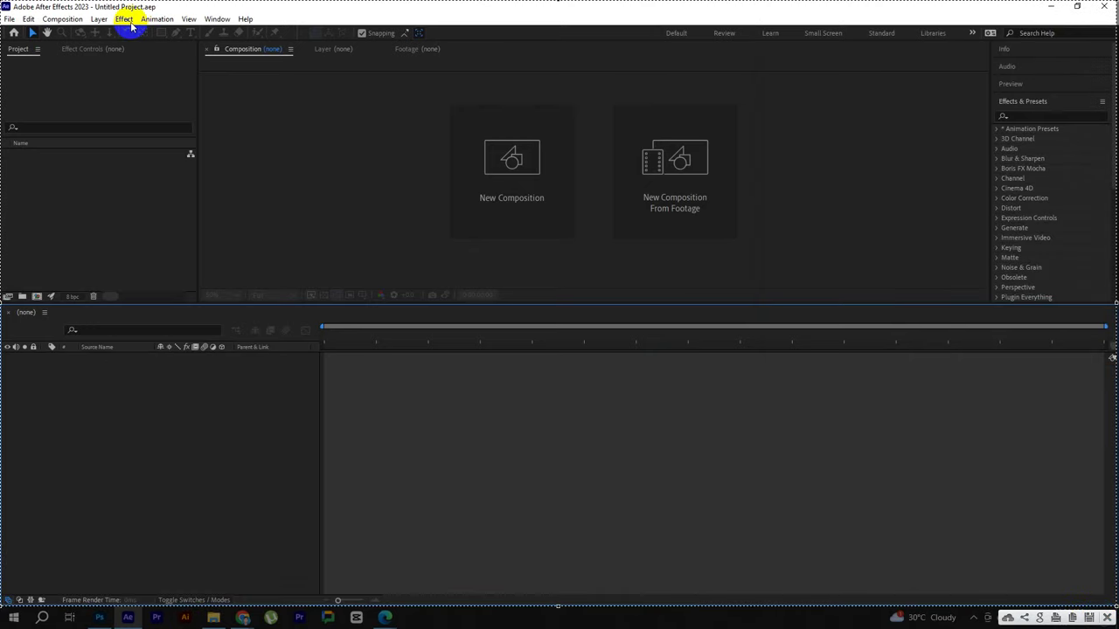
{"action": "mouse_move", "coordinate": [124, 21]}
{"action": "left_mouse_down"}
{"action": "mouse_move", "coordinate": [81, 48]}
{"action": "mouse_move", "coordinate": [174, 140]}
{"action": "mouse_move", "coordinate": [113, 270]}
{"action": "mouse_move", "coordinate": [2, 249]}
{"action": "left_mouse_up"}
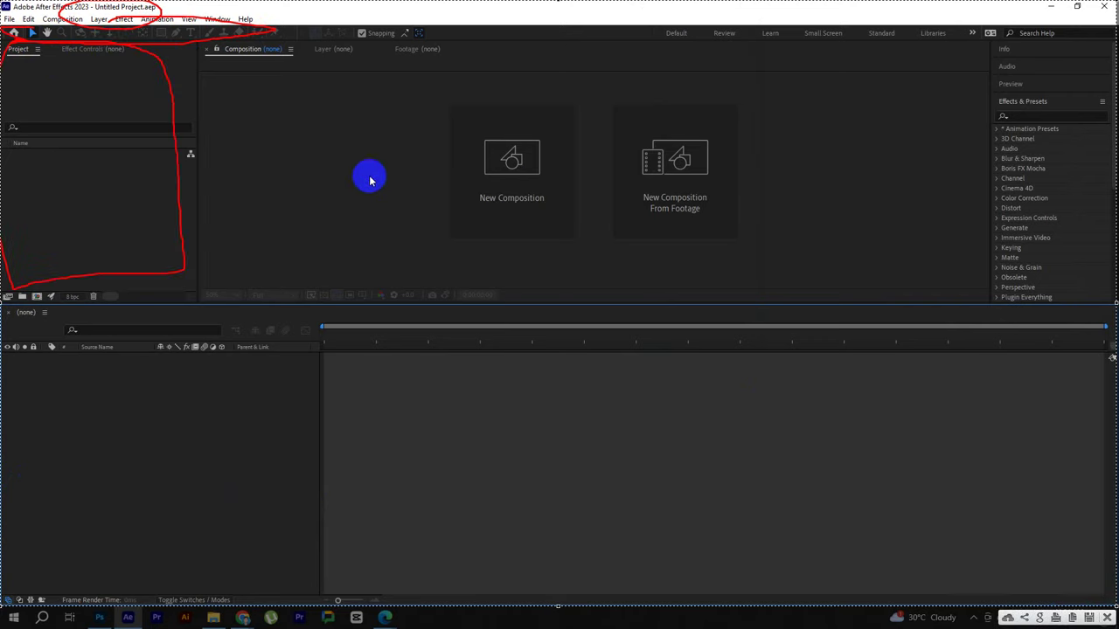
{"action": "left_click_drag", "start_coordinate": [23, 170], "coordinate": [120, 172]}
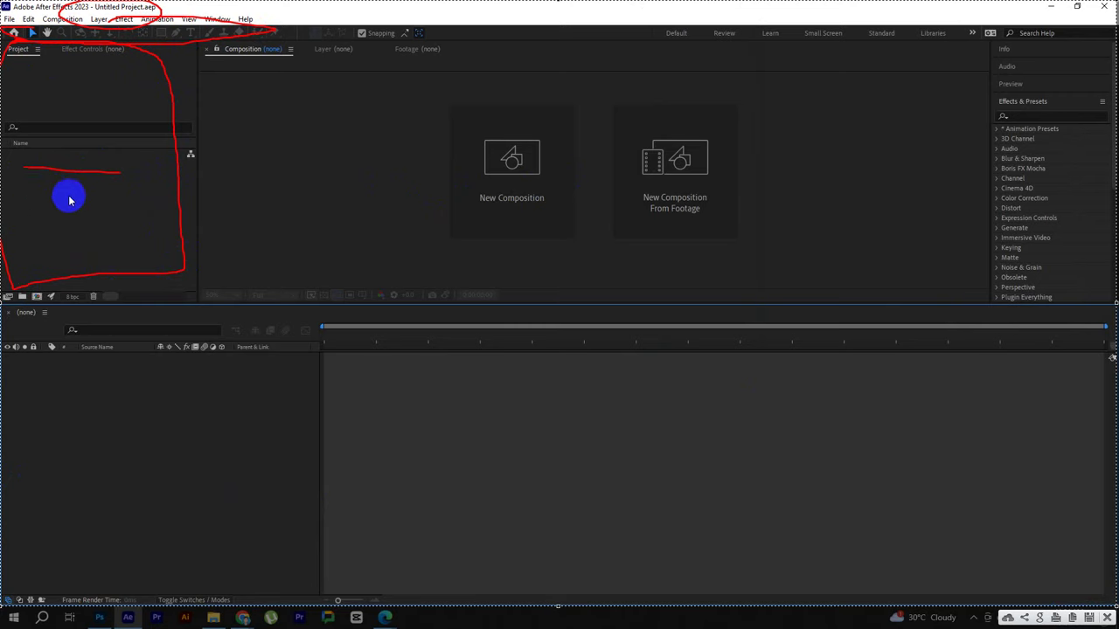
{"action": "left_click_drag", "start_coordinate": [15, 186], "coordinate": [94, 194]}
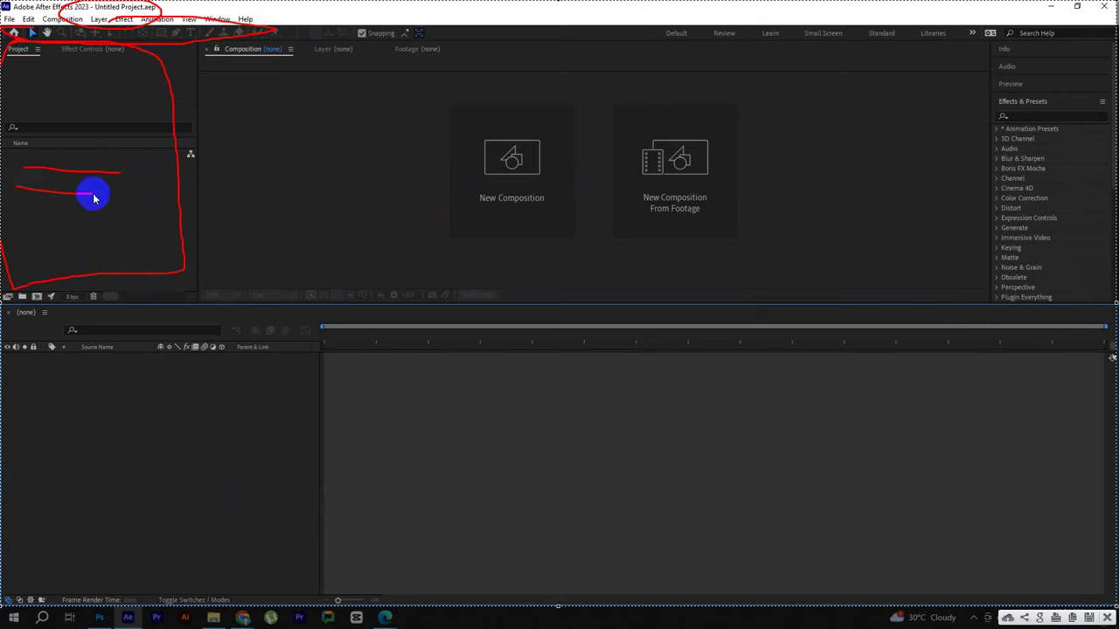
{"action": "left_click_drag", "start_coordinate": [28, 208], "coordinate": [103, 208]}
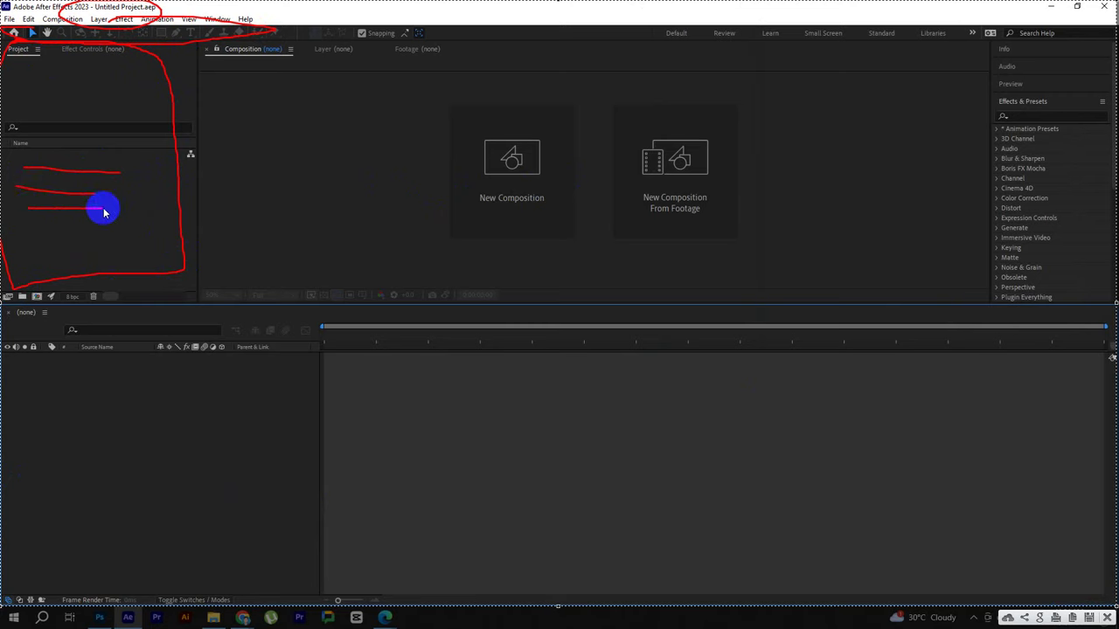
{"action": "left_click_drag", "start_coordinate": [29, 229], "coordinate": [97, 229]}
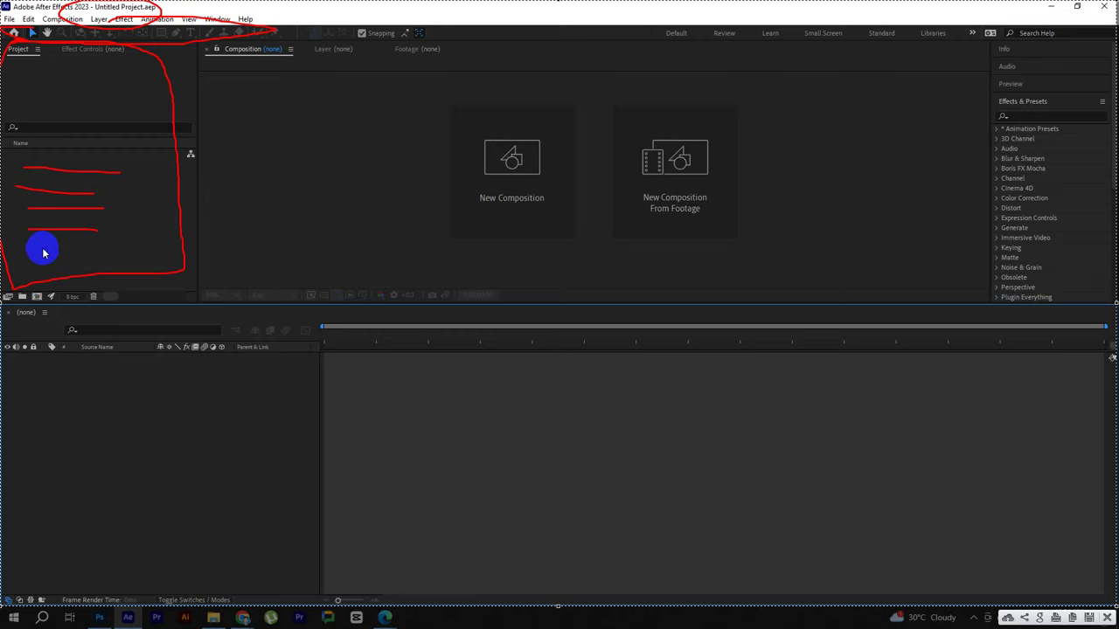
{"action": "left_click_drag", "start_coordinate": [42, 253], "coordinate": [130, 253]}
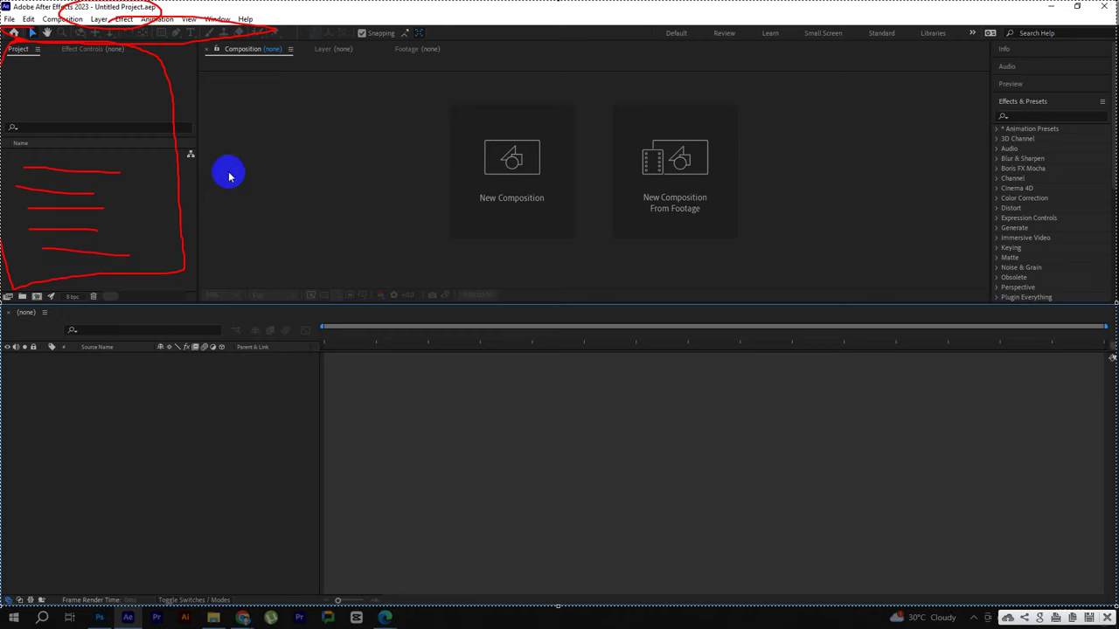
{"action": "left_click_drag", "start_coordinate": [543, 79], "coordinate": [385, 106]}
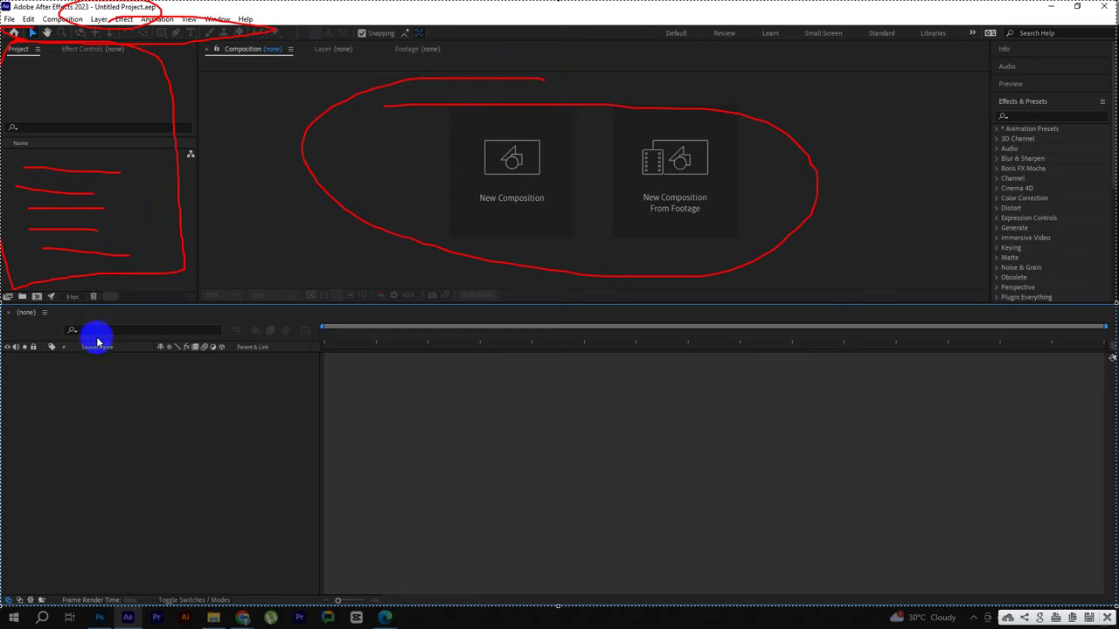
{"action": "mouse_move", "coordinate": [44, 312]}
{"action": "left_mouse_down"}
{"action": "mouse_move", "coordinate": [96, 535]}
{"action": "mouse_move", "coordinate": [55, 310]}
{"action": "left_mouse_up"}
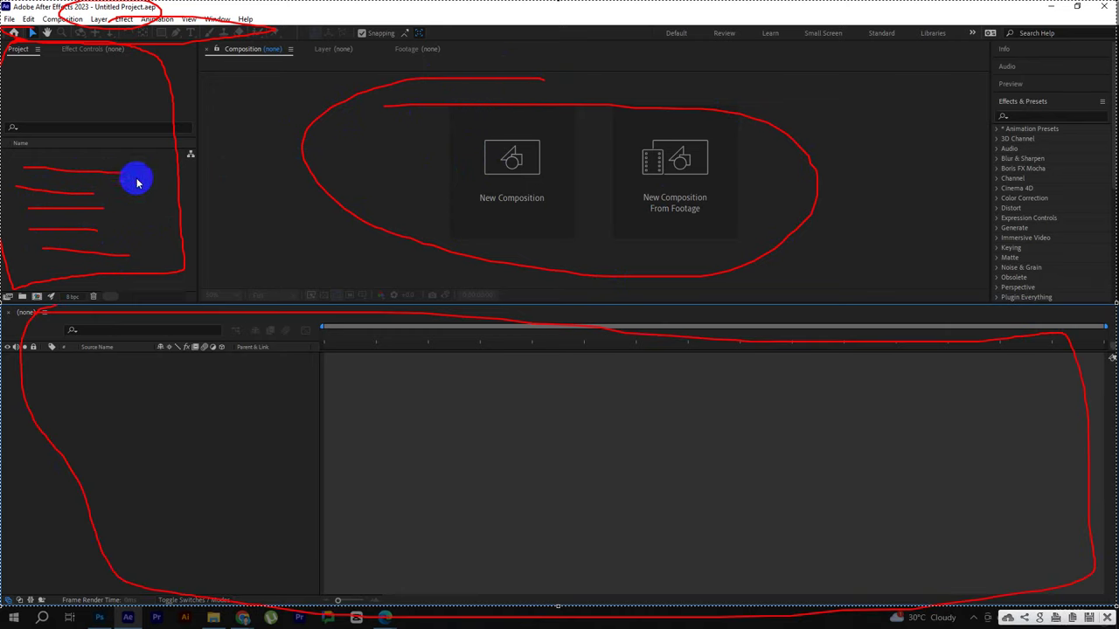
{"action": "left_click_drag", "start_coordinate": [161, 355], "coordinate": [598, 354]}
{"action": "left_click_drag", "start_coordinate": [164, 374], "coordinate": [728, 406]}
{"action": "left_click_drag", "start_coordinate": [224, 414], "coordinate": [603, 426]}
{"action": "left_click_drag", "start_coordinate": [194, 432], "coordinate": [704, 457]}
{"action": "left_click_drag", "start_coordinate": [172, 500], "coordinate": [708, 508]}
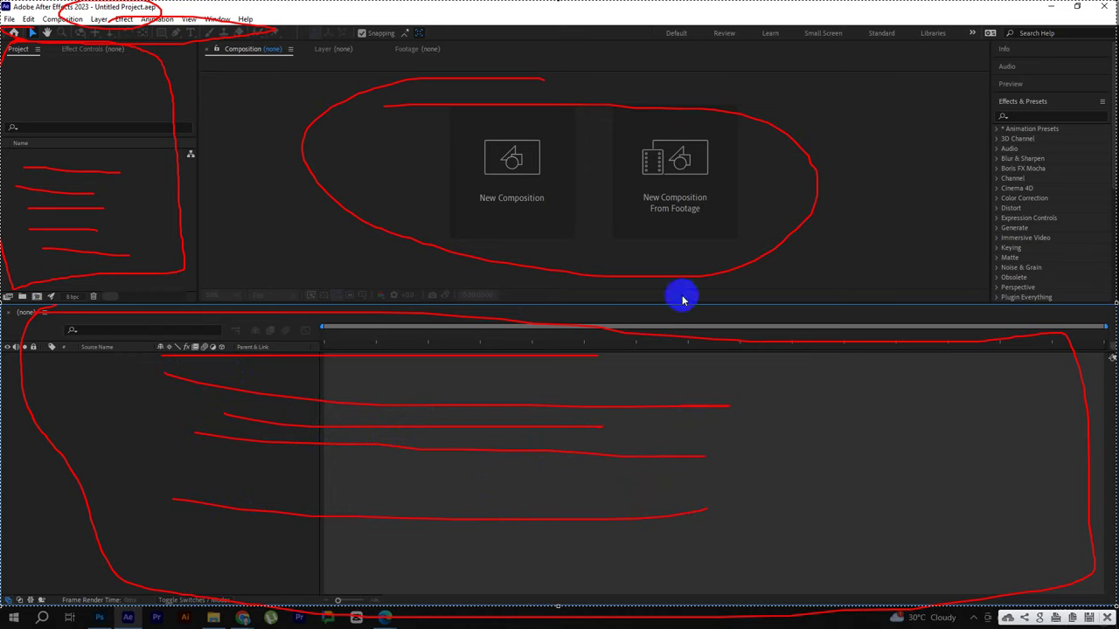
{"action": "left_click_drag", "start_coordinate": [525, 95], "coordinate": [550, 83]}
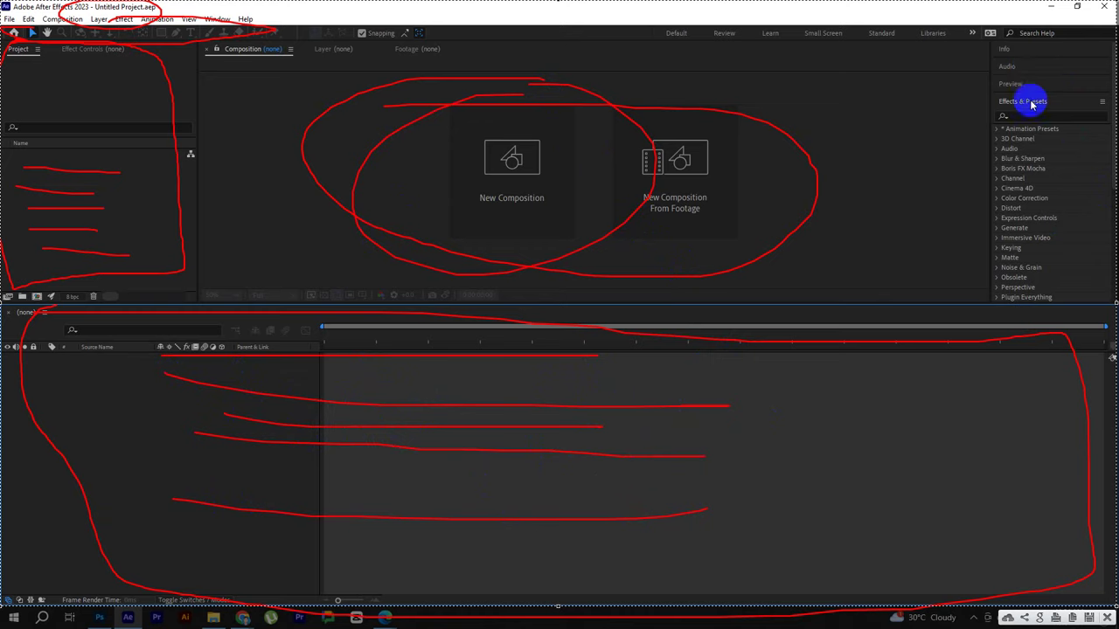
{"action": "mouse_move", "coordinate": [1089, 102]}
{"action": "left_mouse_down"}
{"action": "mouse_move", "coordinate": [1040, 96]}
{"action": "mouse_move", "coordinate": [983, 113]}
{"action": "left_mouse_up"}
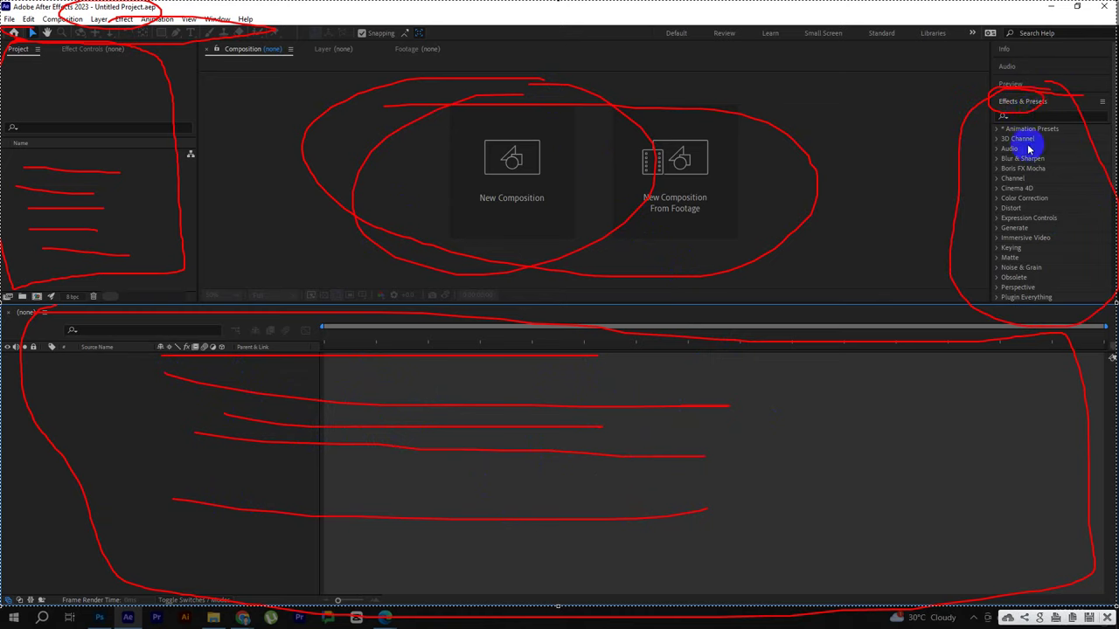
{"action": "left_click", "coordinate": [1105, 617]}
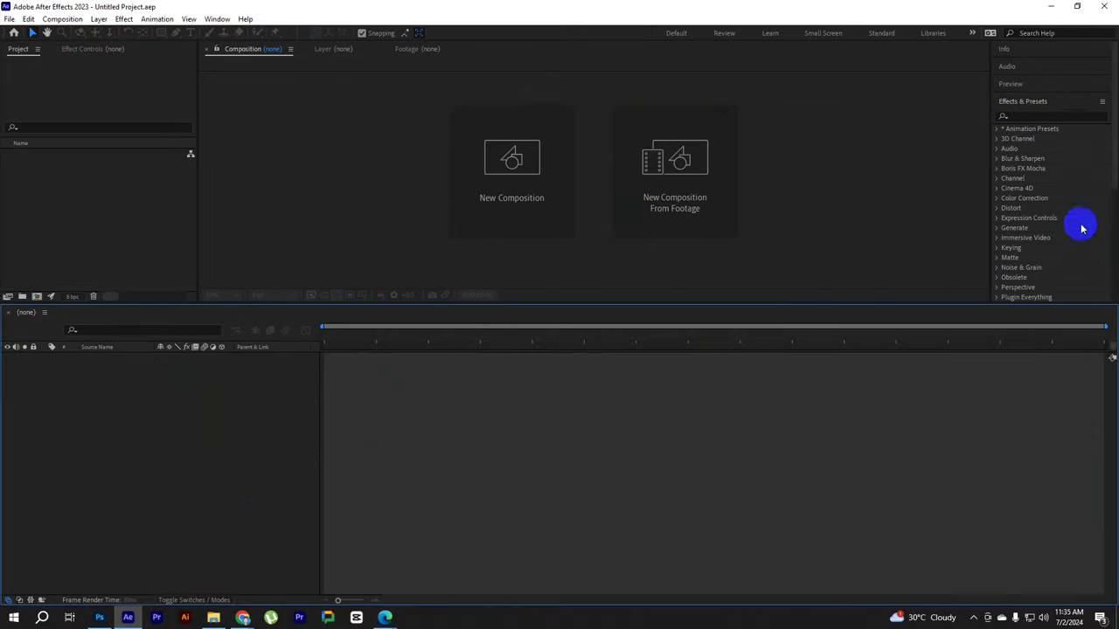
Collapse Effects & Presets and expand the Align, Libraries and Character panels in turn
{"action": "scroll", "coordinate": [1059, 107], "scroll_direction": "down", "scroll_amount": 3}
{"action": "scroll", "coordinate": [1059, 106], "scroll_direction": "up", "scroll_amount": 5}
{"action": "left_click", "coordinate": [1024, 101]}
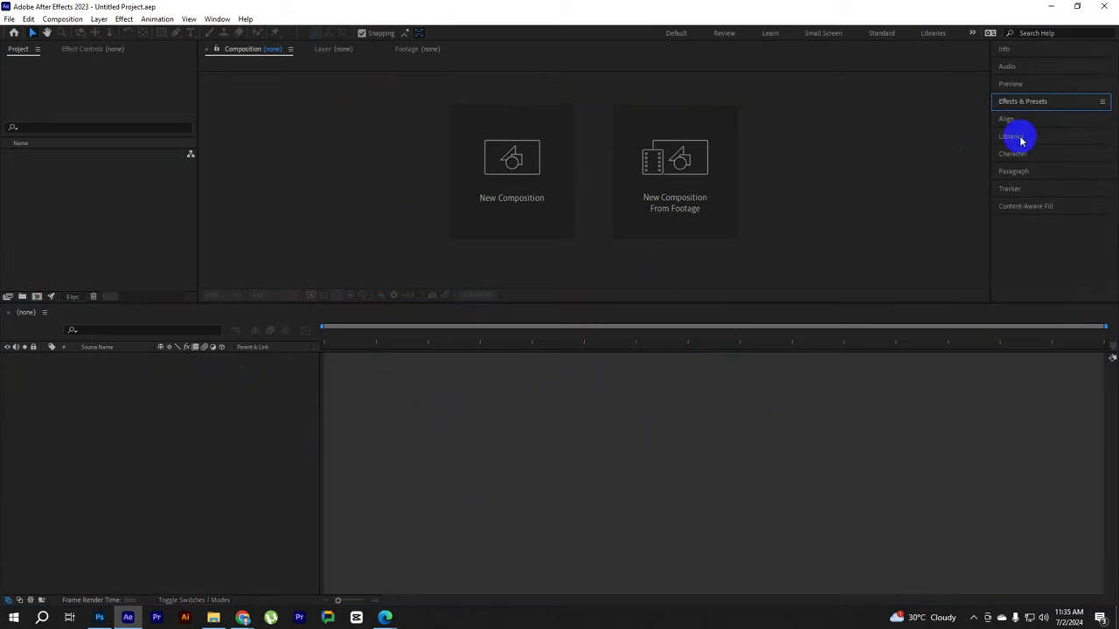
{"action": "left_click", "coordinate": [1011, 118]}
{"action": "left_click", "coordinate": [1040, 196]}
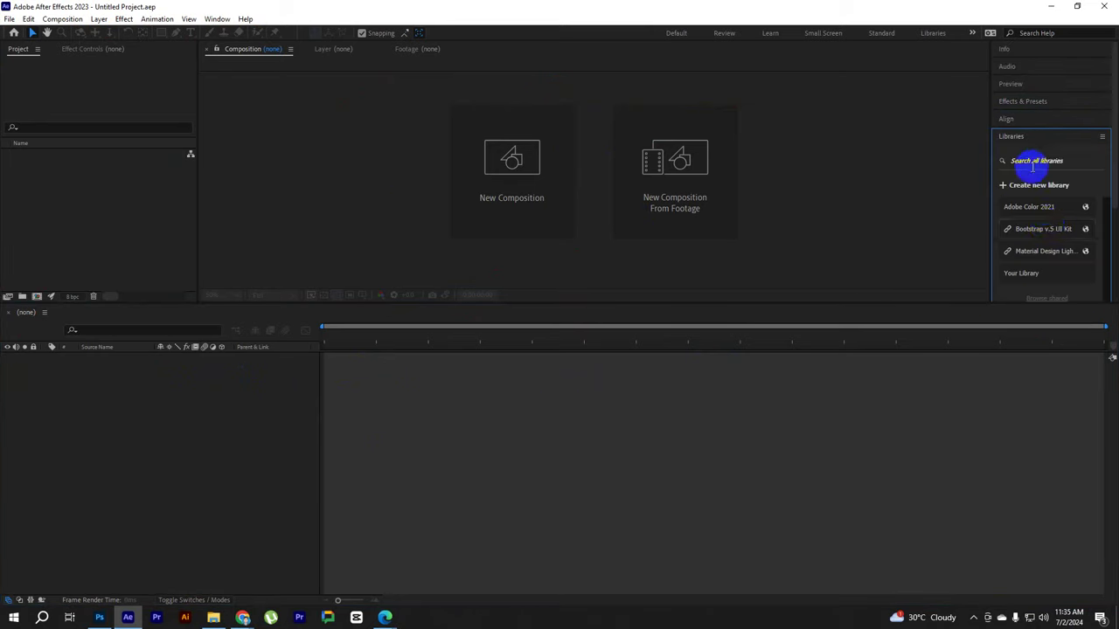
{"action": "left_click", "coordinate": [1053, 138]}
{"action": "left_click", "coordinate": [1012, 153]}
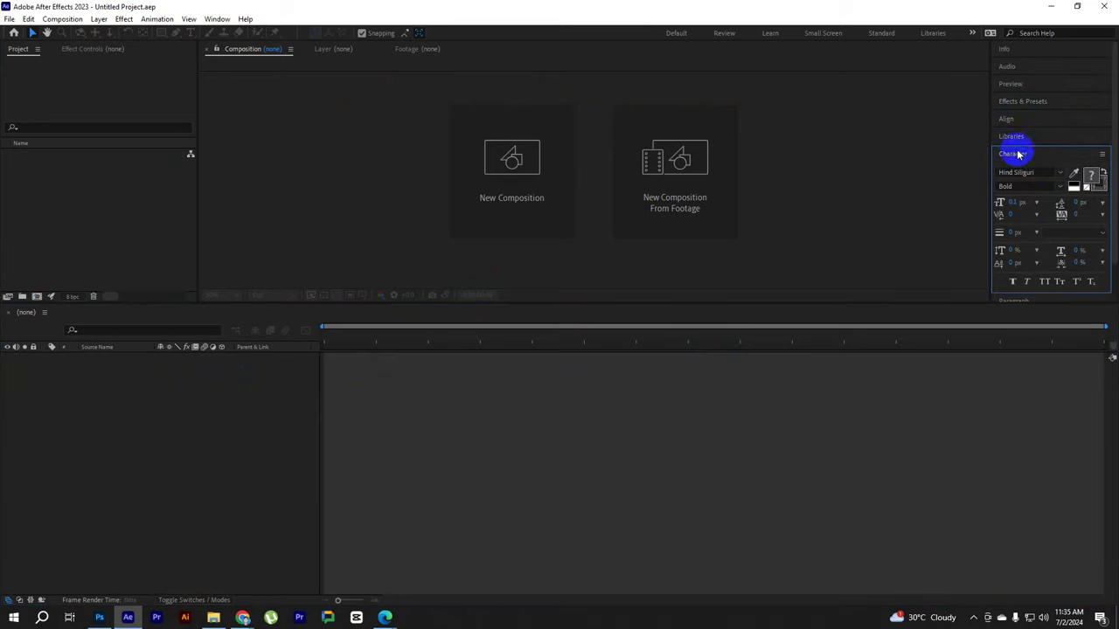
{"action": "scroll", "coordinate": [1042, 199], "scroll_direction": "down", "scroll_amount": 1}
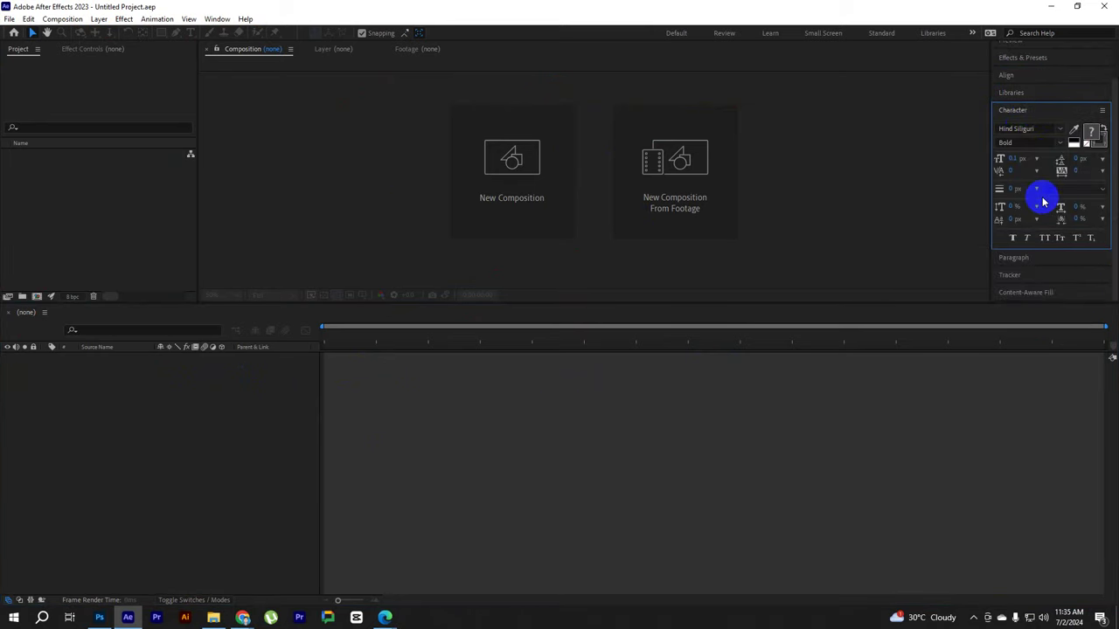
Expand and collapse the Tracker and Preview panels, then return focus to the Timeline
{"action": "left_click", "coordinate": [1051, 274]}
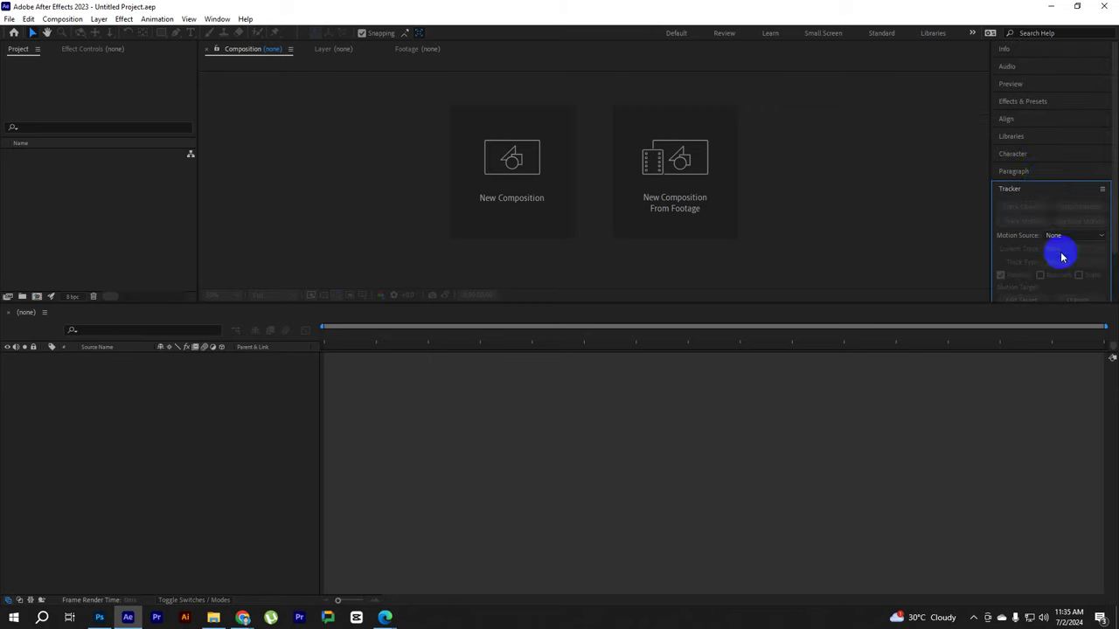
{"action": "left_click", "coordinate": [1023, 190]}
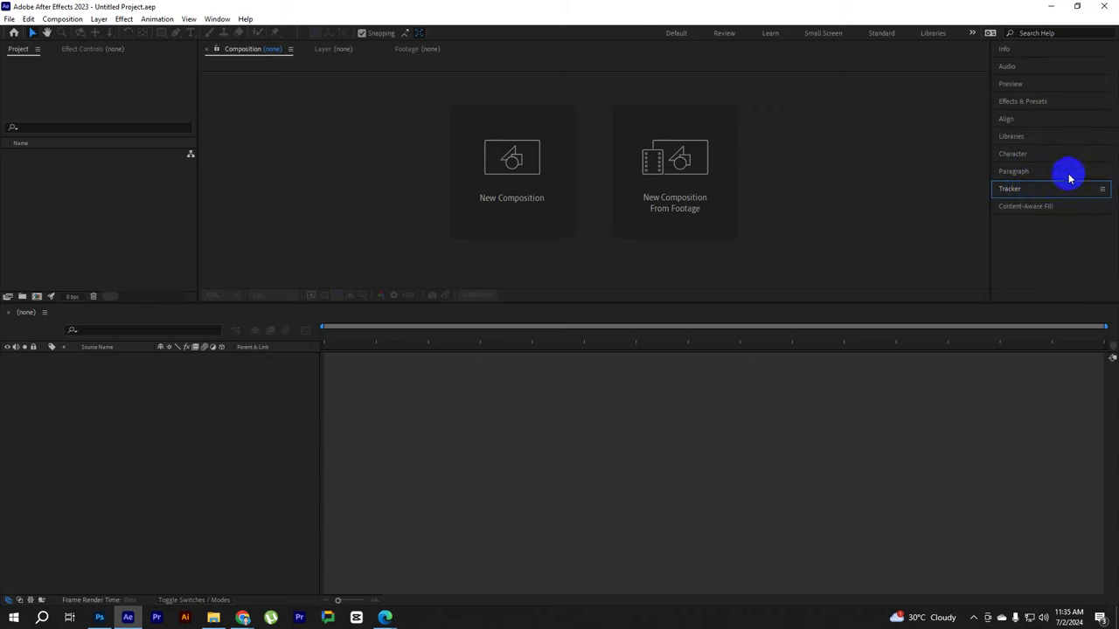
{"action": "left_click", "coordinate": [1014, 84]}
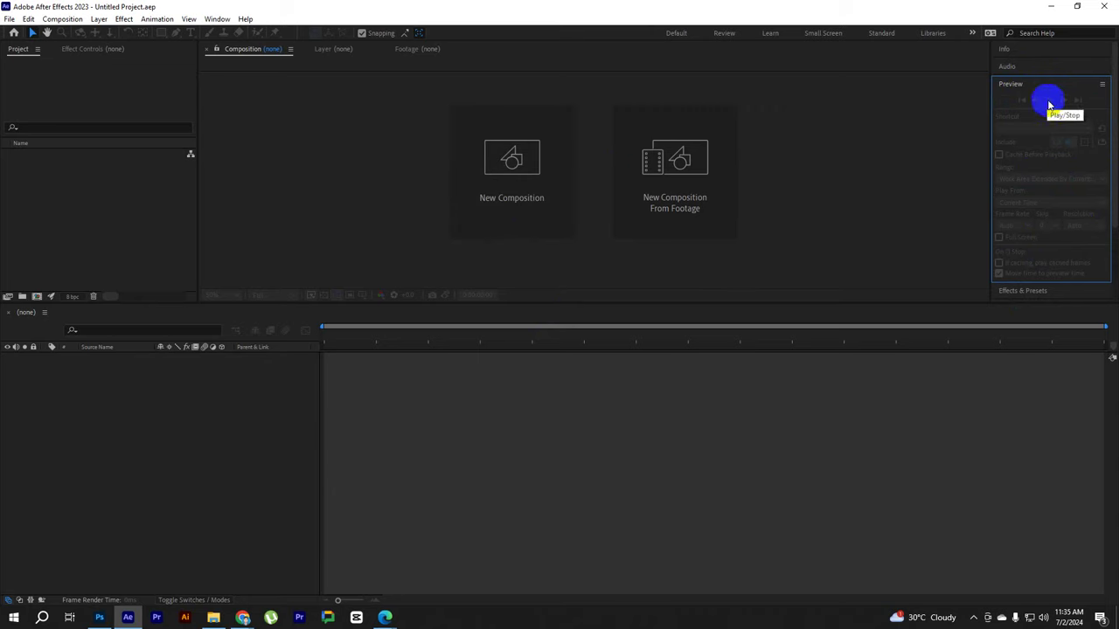
{"action": "left_click", "coordinate": [1102, 85]}
{"action": "left_click", "coordinate": [1069, 99]}
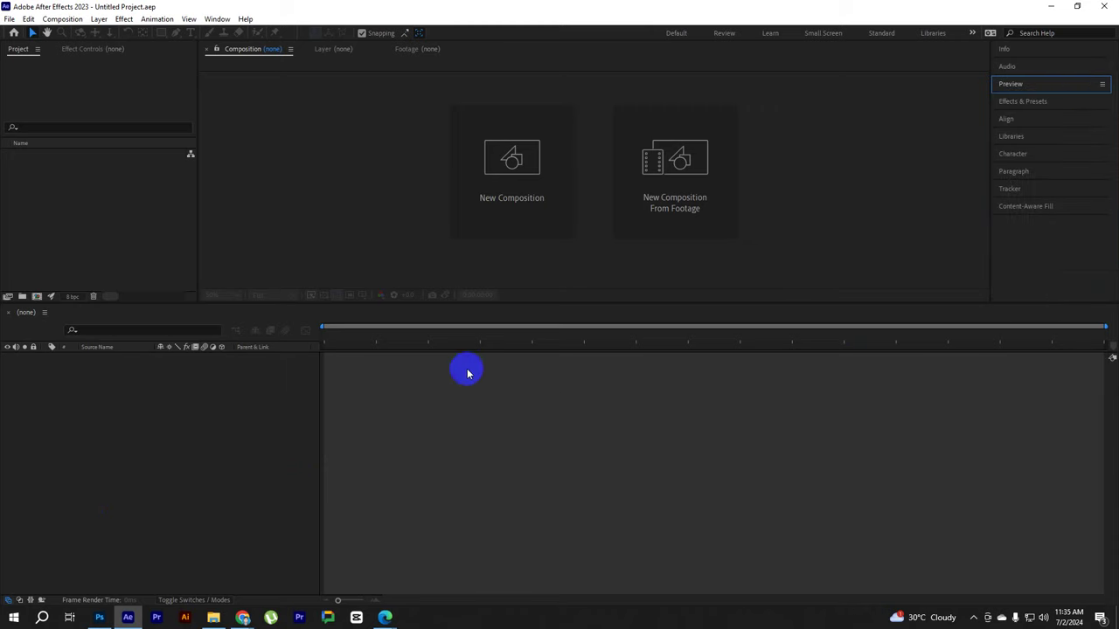
{"action": "left_click", "coordinate": [250, 479]}
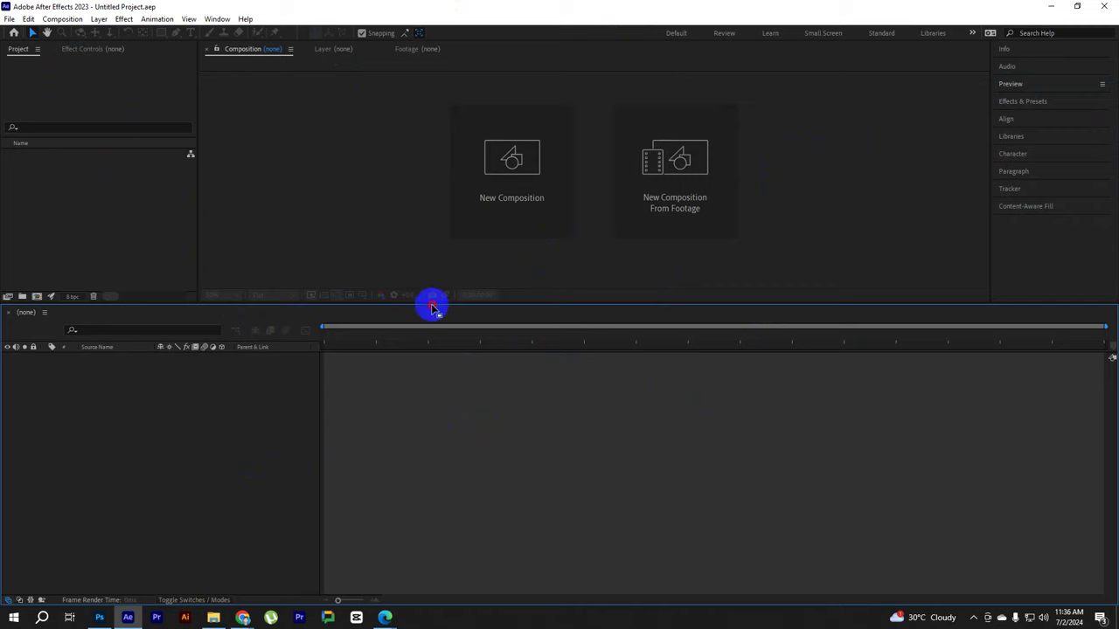
Create a new composition and start naming it 'Class' in Composition Settings
{"action": "left_click_drag", "start_coordinate": [432, 303], "coordinate": [435, 325]}
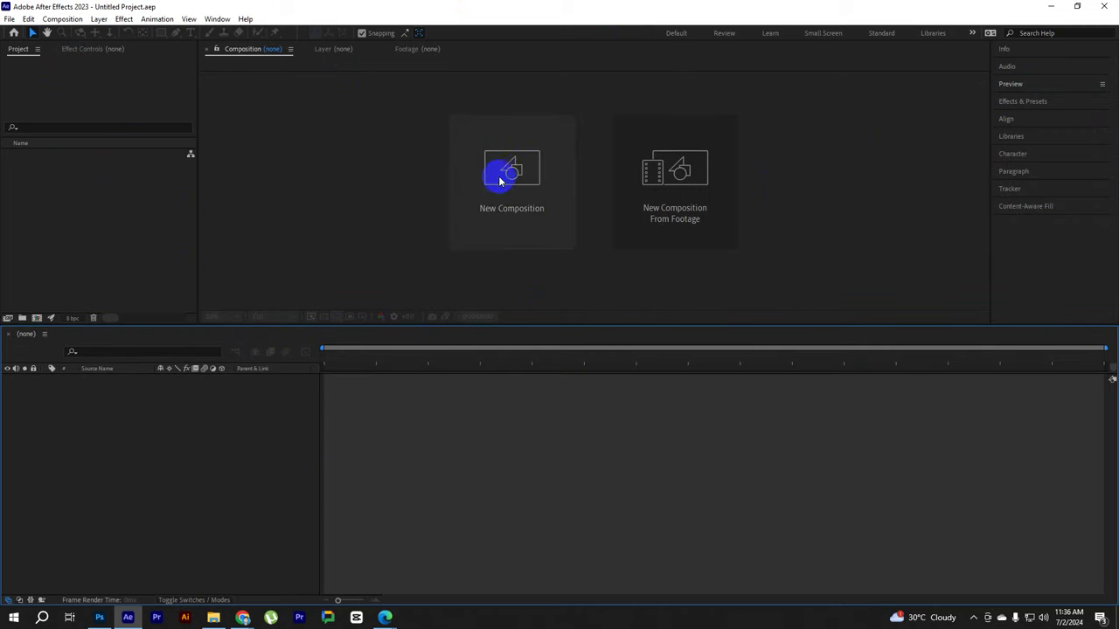
{"action": "left_click", "coordinate": [63, 18]}
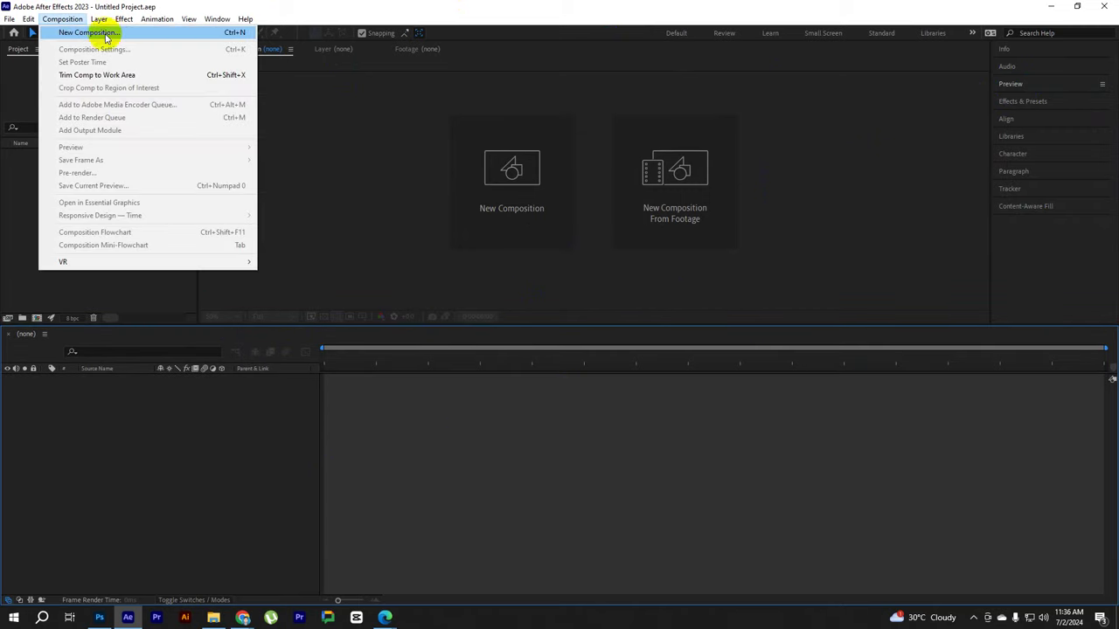
{"action": "left_click", "coordinate": [199, 35]}
{"action": "mouse_move", "coordinate": [479, 95]}
{"action": "left_mouse_down"}
{"action": "mouse_move", "coordinate": [525, 74]}
{"action": "mouse_move", "coordinate": [513, 98]}
{"action": "mouse_move", "coordinate": [541, 98]}
{"action": "left_mouse_up"}
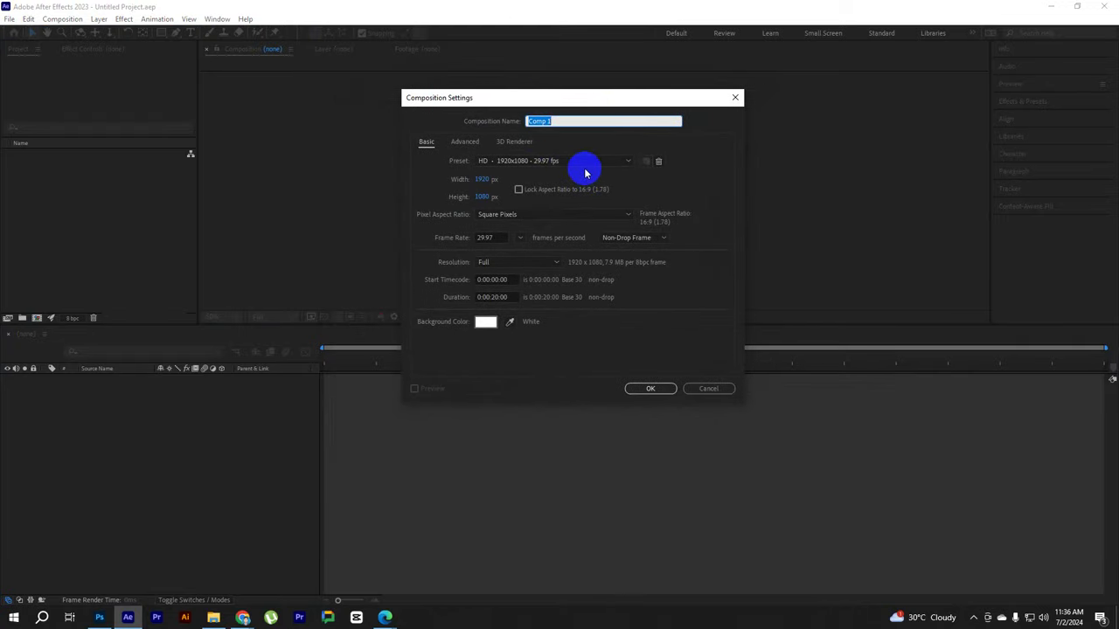
{"action": "left_click_drag", "start_coordinate": [589, 97], "coordinate": [609, 86]}
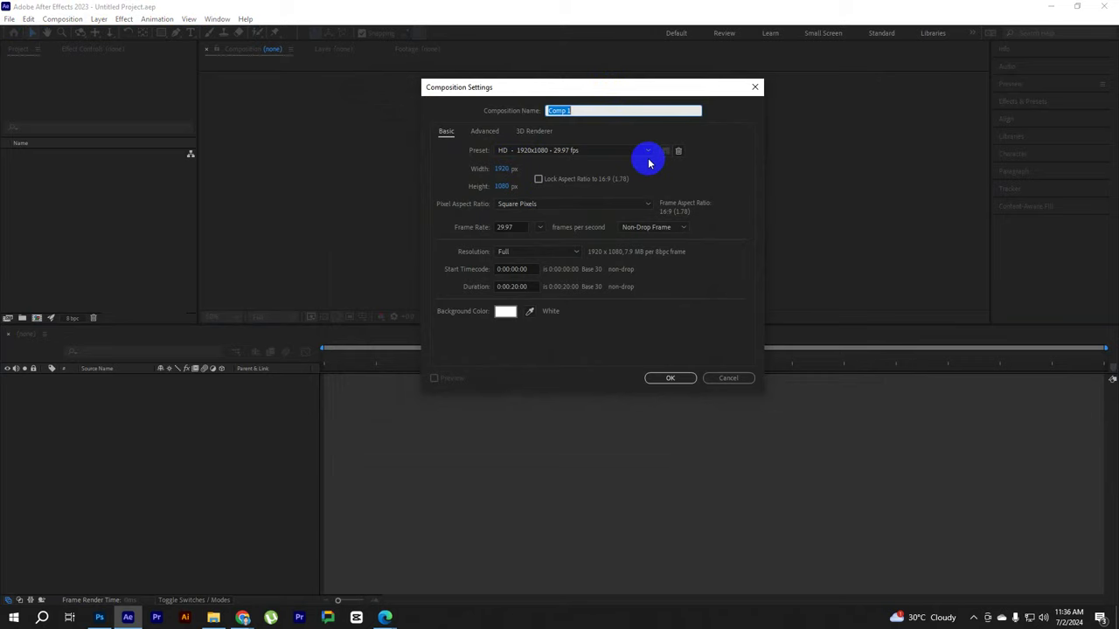
{"action": "left_click_drag", "start_coordinate": [565, 83], "coordinate": [492, 126]}
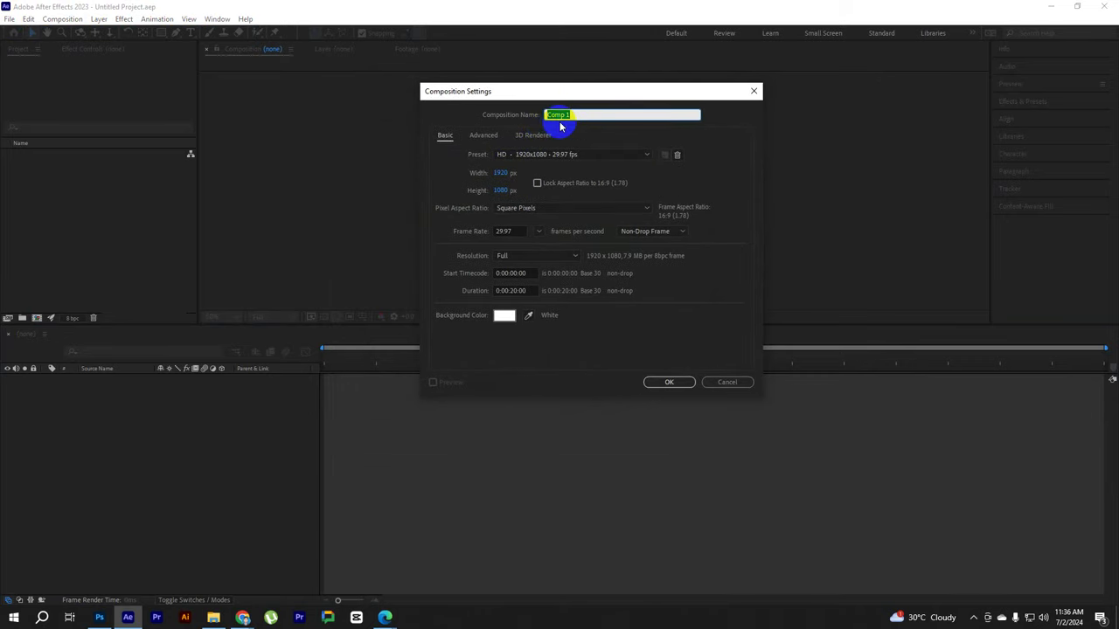
{"action": "type", "text": "Class"}
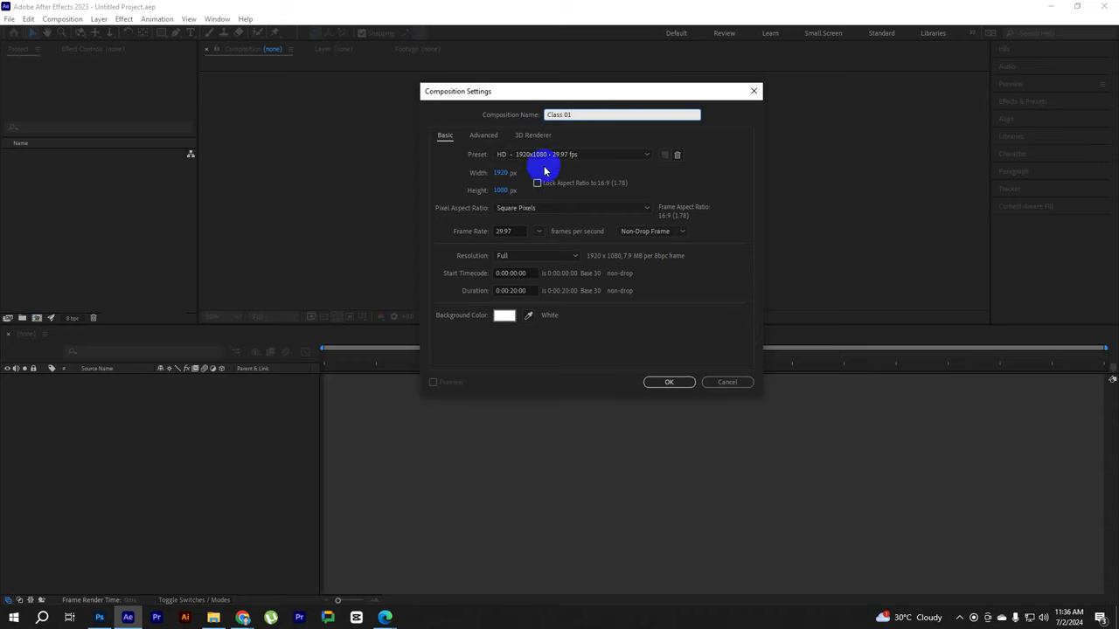
Check the composition size presets and keep Square Pixels as the pixel aspect ratio
{"action": "left_click", "coordinate": [635, 160]}
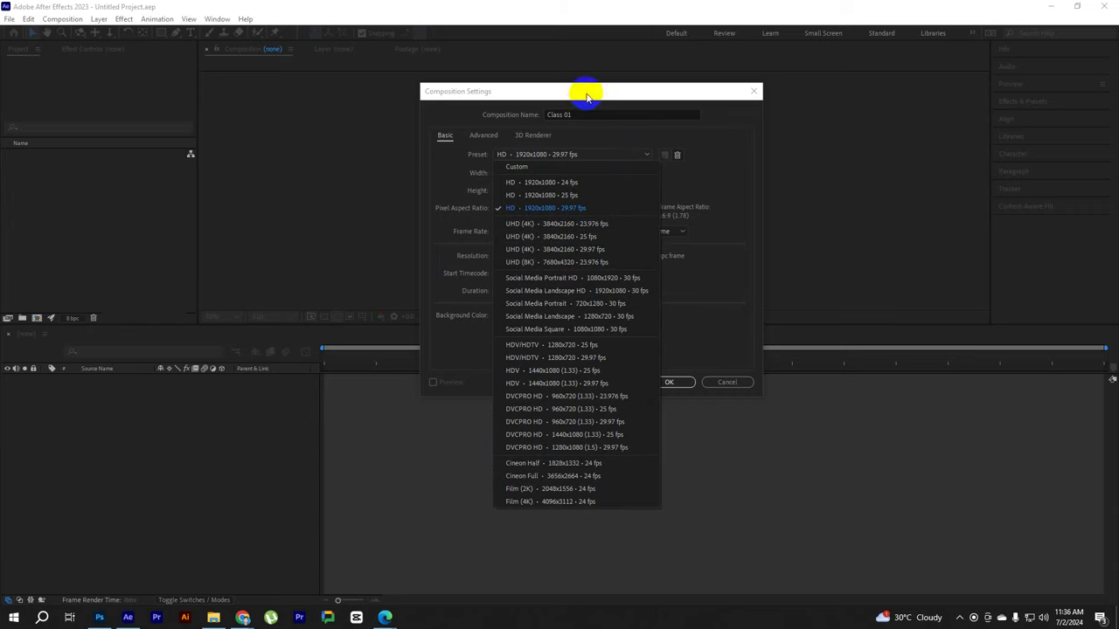
{"action": "left_click", "coordinate": [601, 150]}
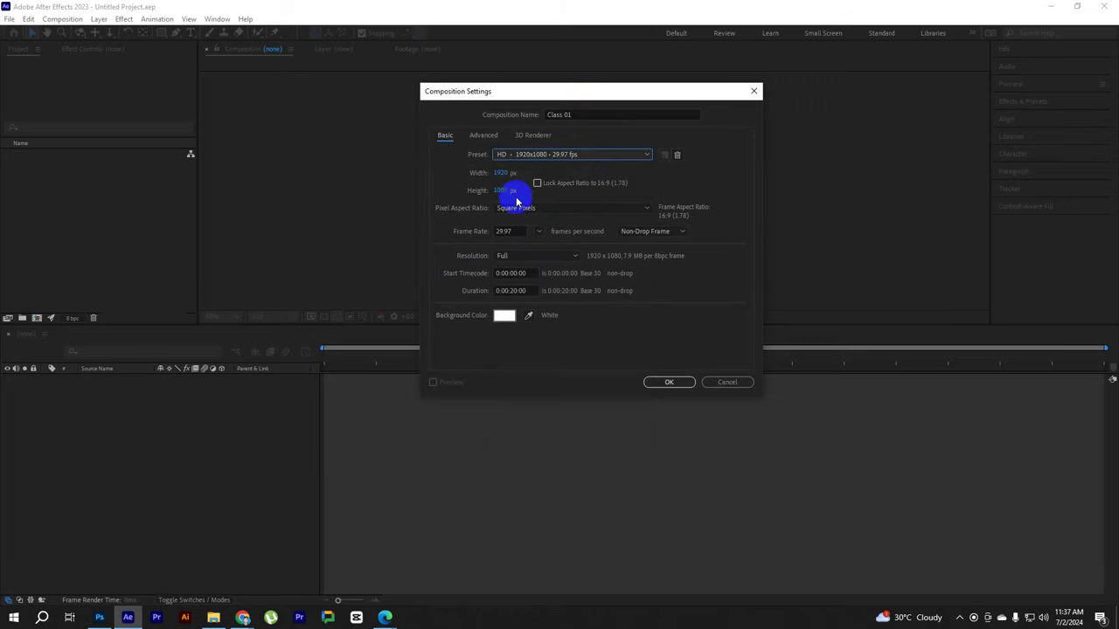
{"action": "left_click", "coordinate": [555, 217]}
{"action": "left_click", "coordinate": [560, 225]}
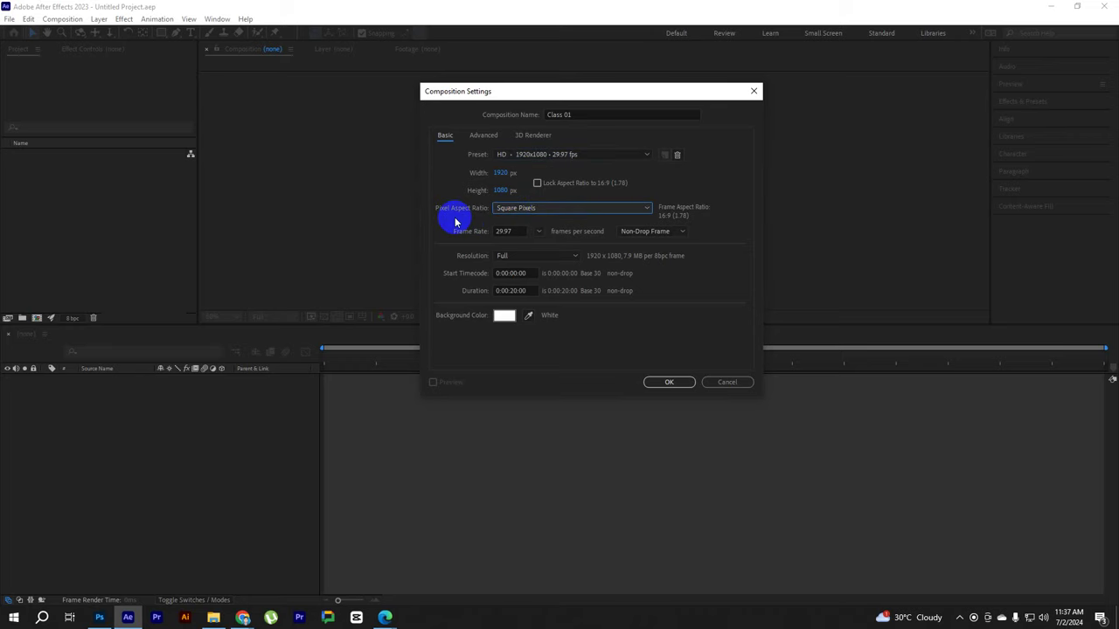
Select the 29.97 frame rate and open the frame rate choices to pick 30
{"action": "left_click", "coordinate": [540, 233]}
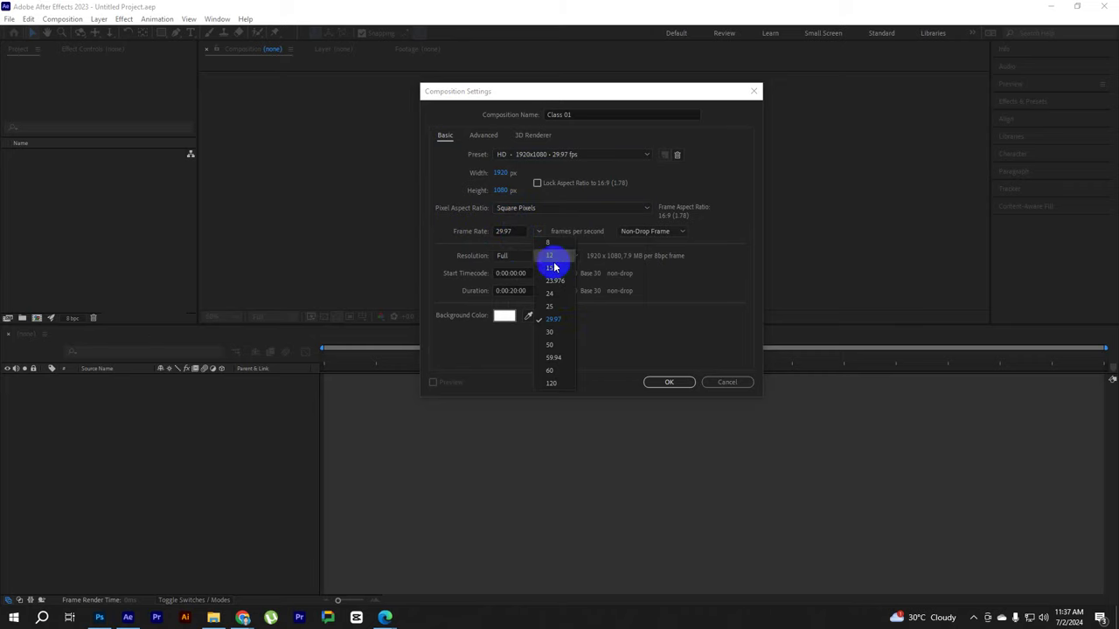
{"action": "left_click_drag", "start_coordinate": [597, 93], "coordinate": [567, 93]}
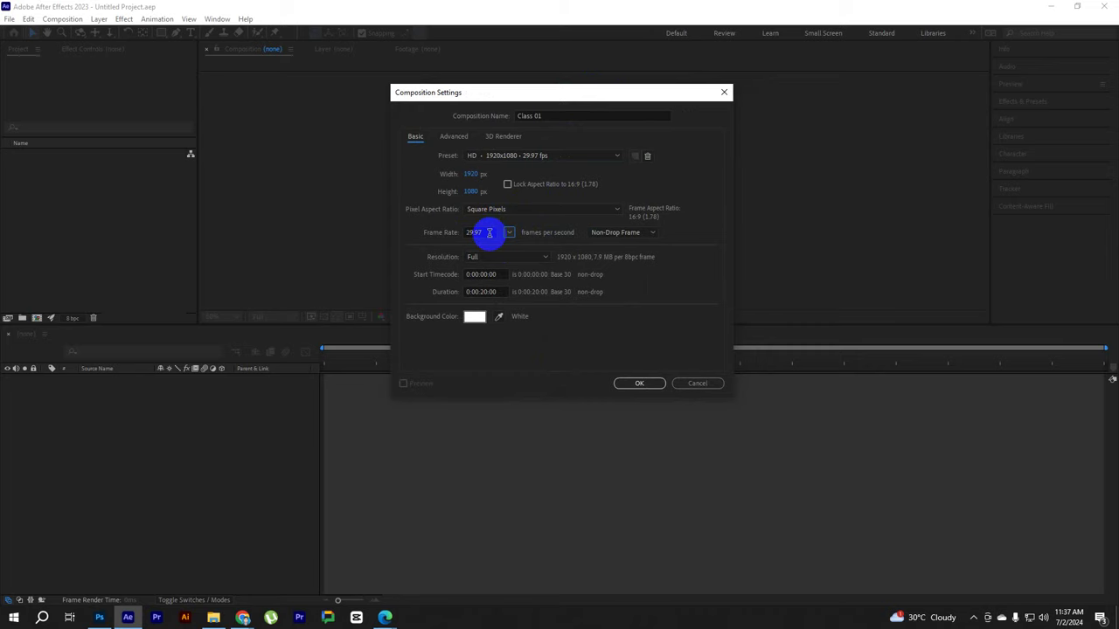
{"action": "left_click", "coordinate": [490, 232]}
{"action": "mouse_move", "coordinate": [510, 94]}
{"action": "left_mouse_down"}
{"action": "mouse_move", "coordinate": [662, 168]}
{"action": "mouse_move", "coordinate": [535, 93]}
{"action": "left_mouse_up"}
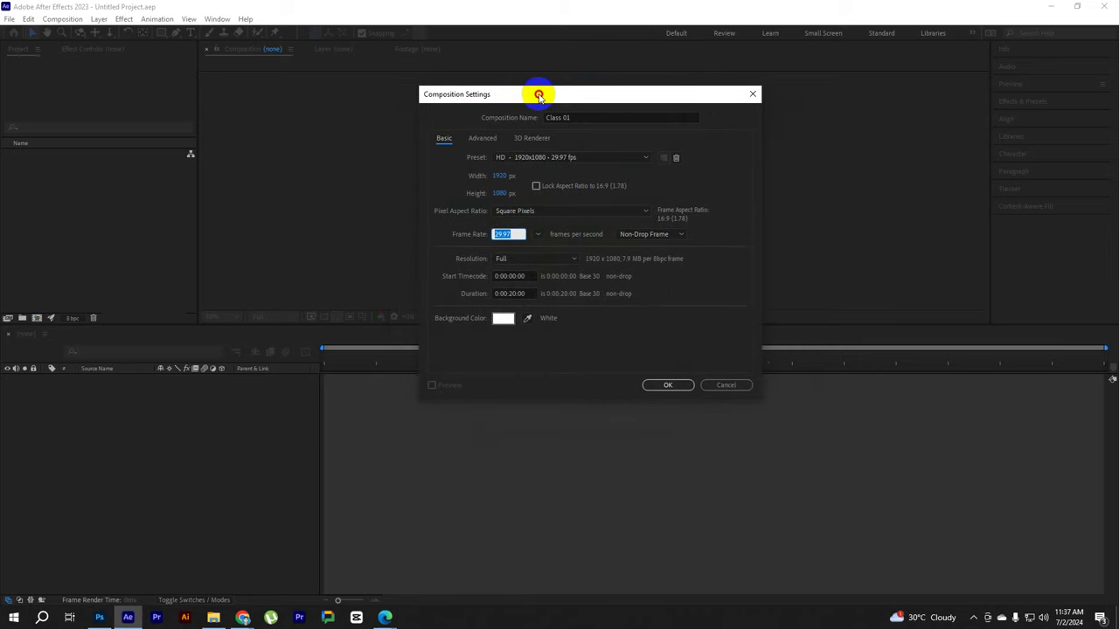
{"action": "left_click", "coordinate": [530, 236]}
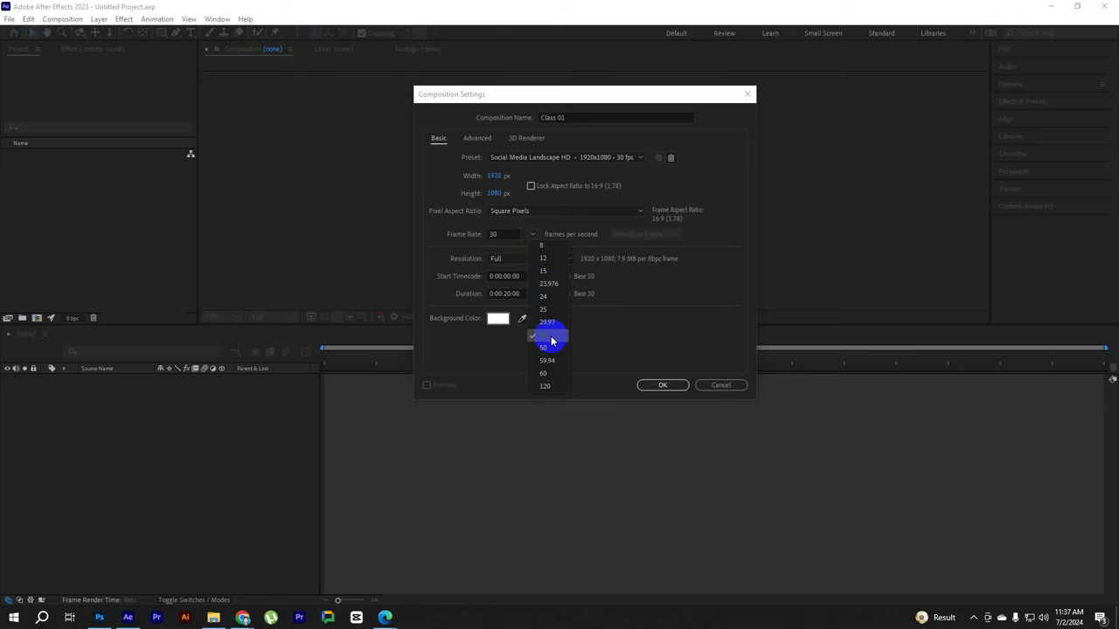
Keep 30 fps, Full resolution and a start timecode of 0:00:00:00
{"action": "left_click", "coordinate": [548, 341]}
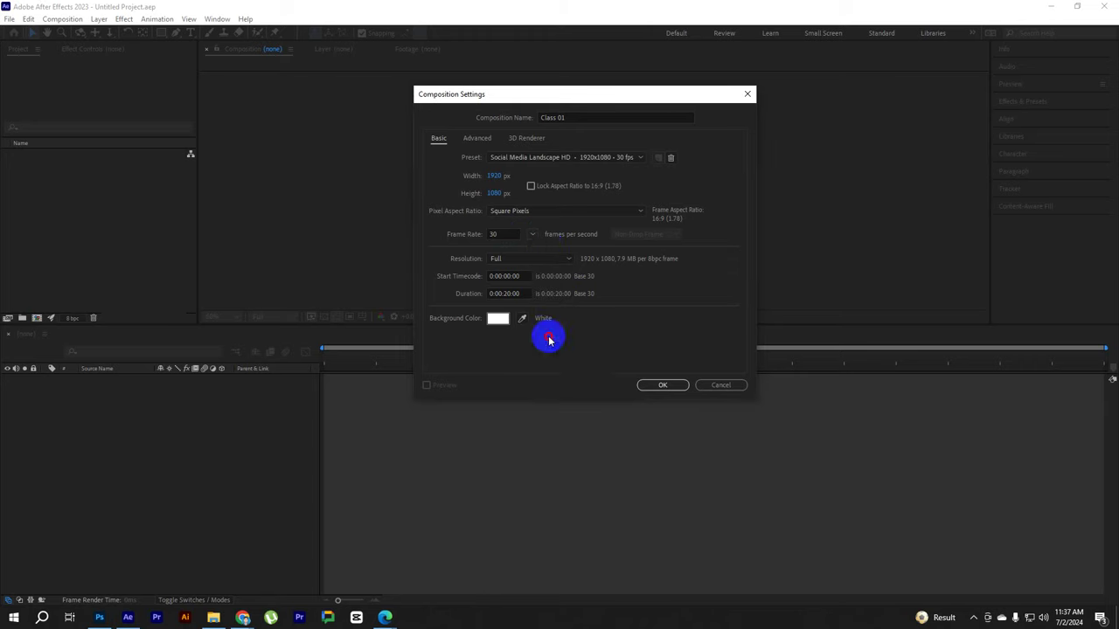
{"action": "left_click", "coordinate": [495, 259]}
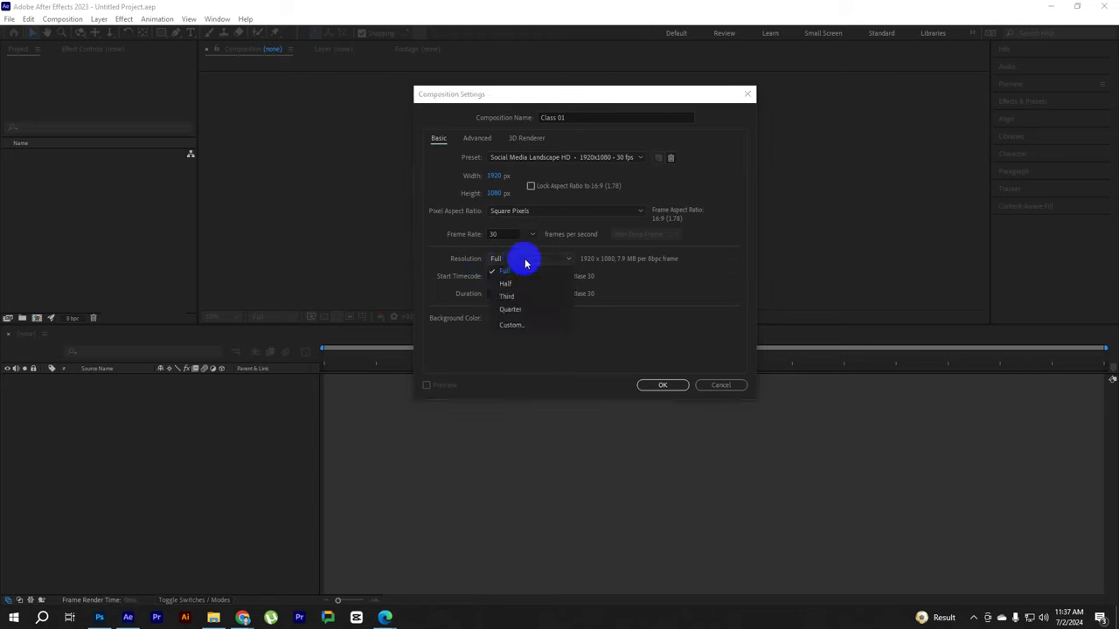
{"action": "left_click", "coordinate": [503, 271]}
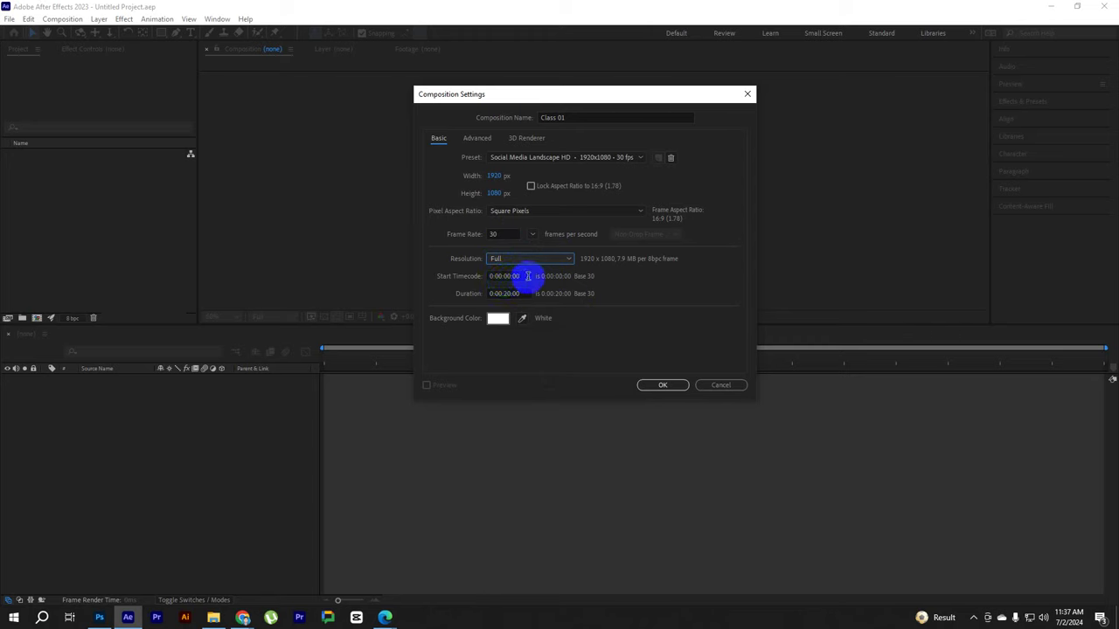
{"action": "left_click", "coordinate": [523, 276]}
{"action": "left_click", "coordinate": [634, 300]}
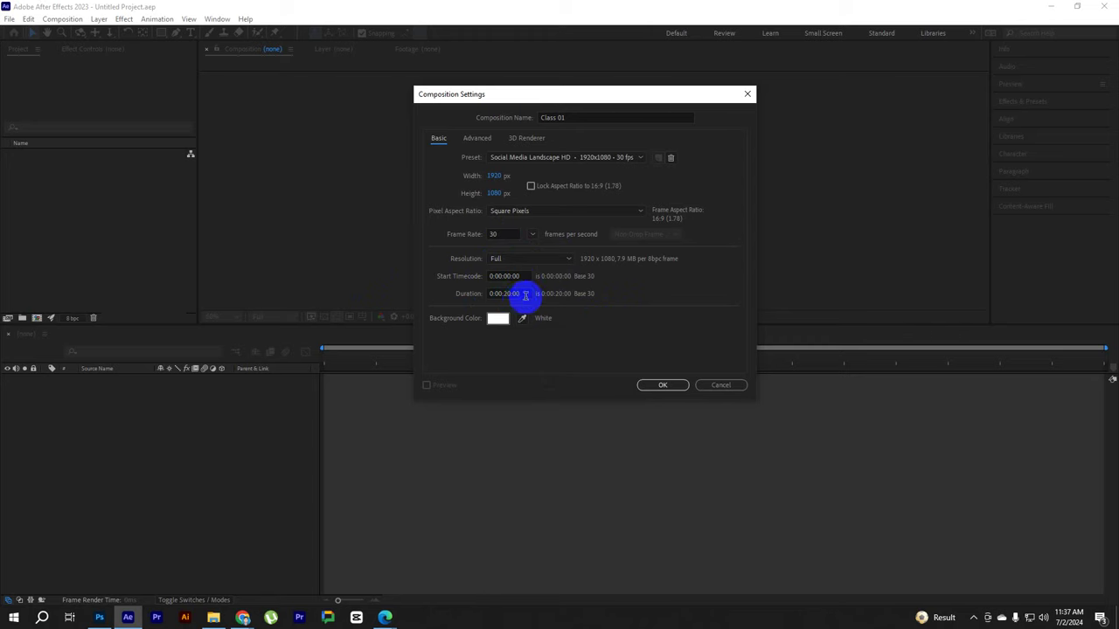
Set the composition duration to 0:00:10:00 by entering 1000
{"action": "left_click", "coordinate": [511, 294]}
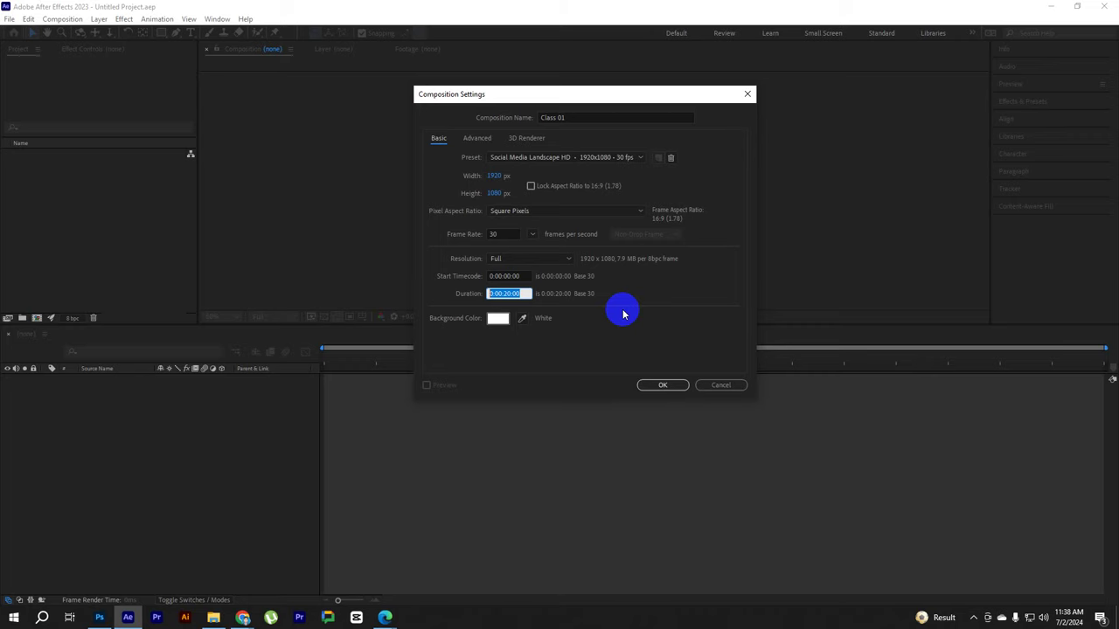
{"action": "left_click_drag", "start_coordinate": [589, 94], "coordinate": [582, 90]}
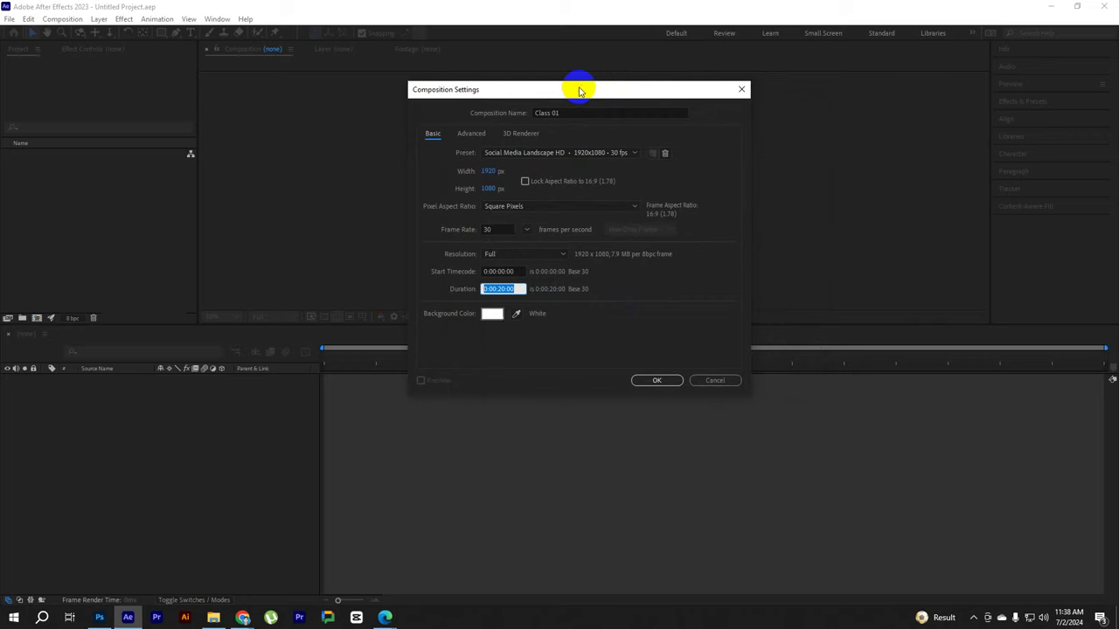
{"action": "left_click", "coordinate": [494, 315]}
{"action": "left_click", "coordinate": [517, 288]}
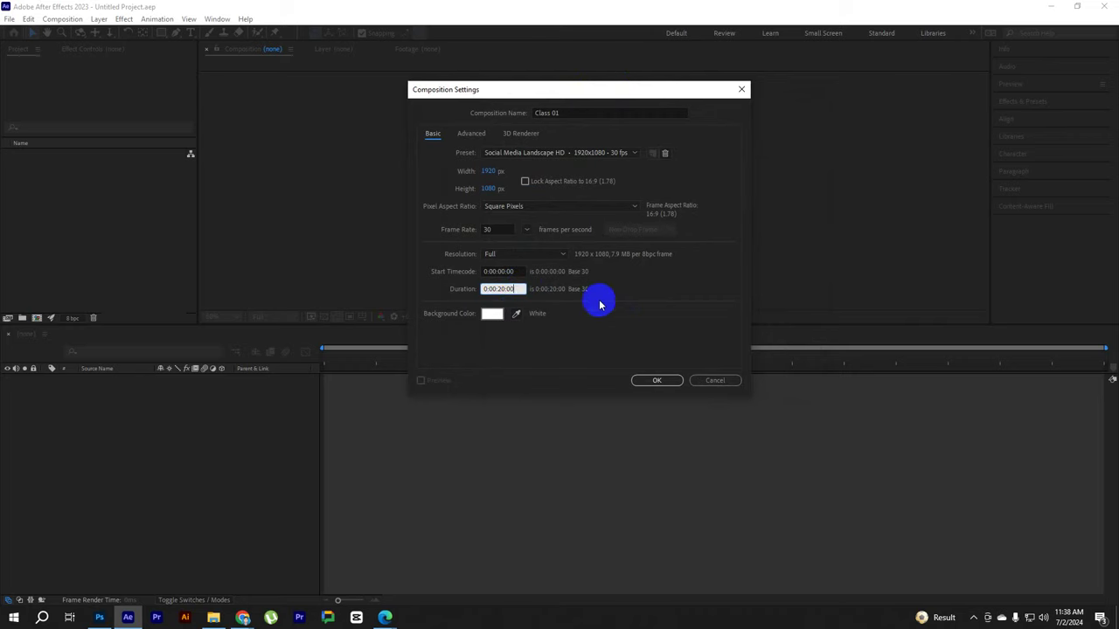
{"action": "left_click", "coordinate": [503, 291]}
{"action": "left_click_drag", "start_coordinate": [582, 90], "coordinate": [570, 87]}
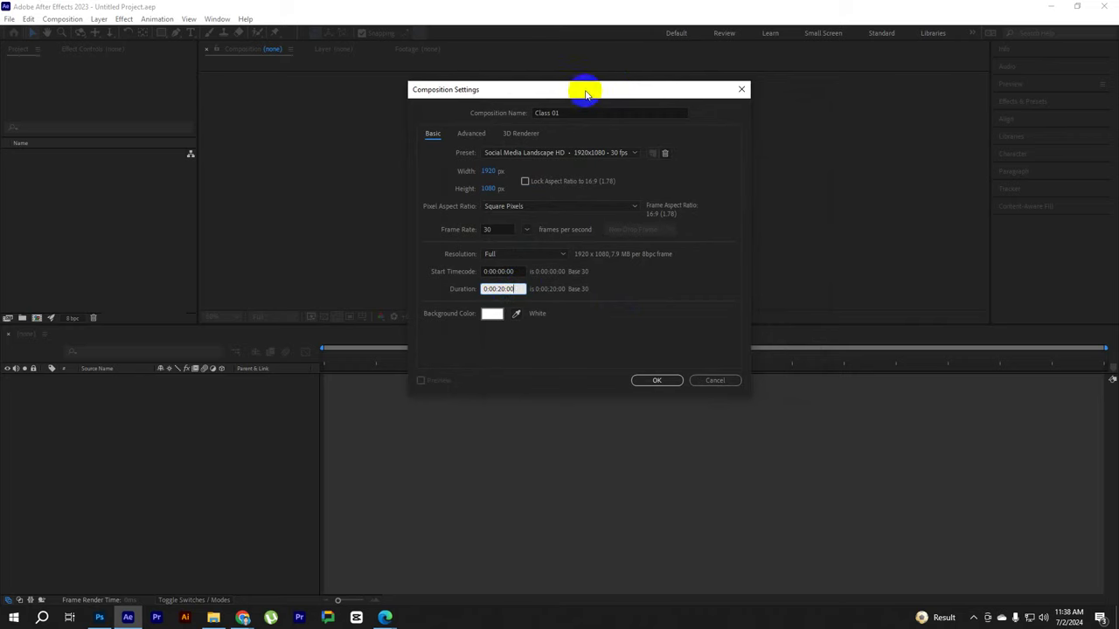
{"action": "left_click", "coordinate": [498, 283]}
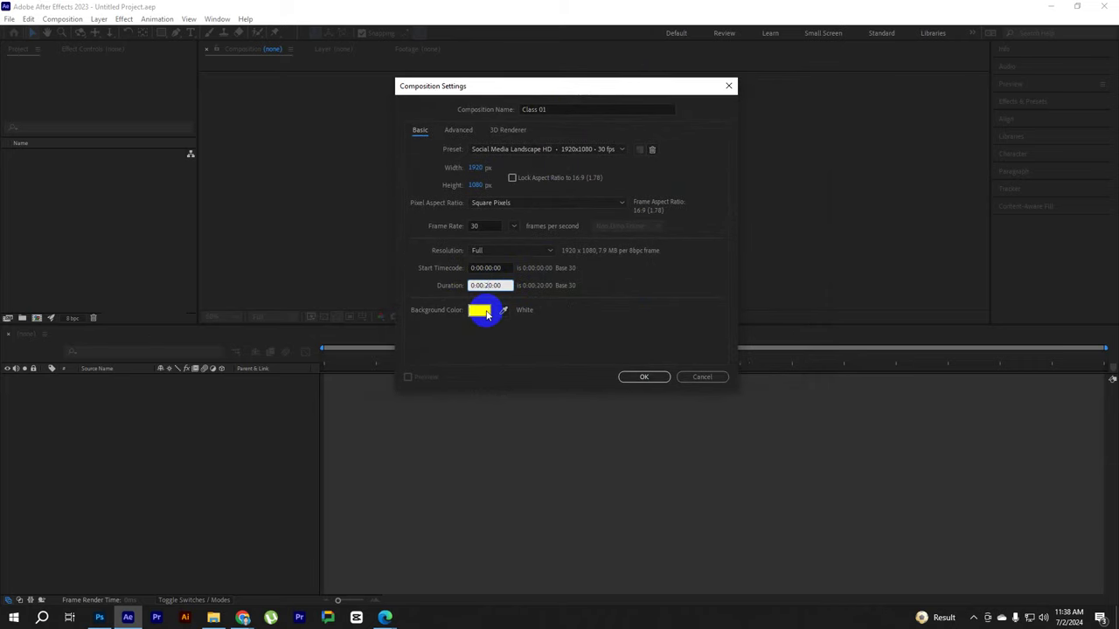
{"action": "type", "text": "1000"}
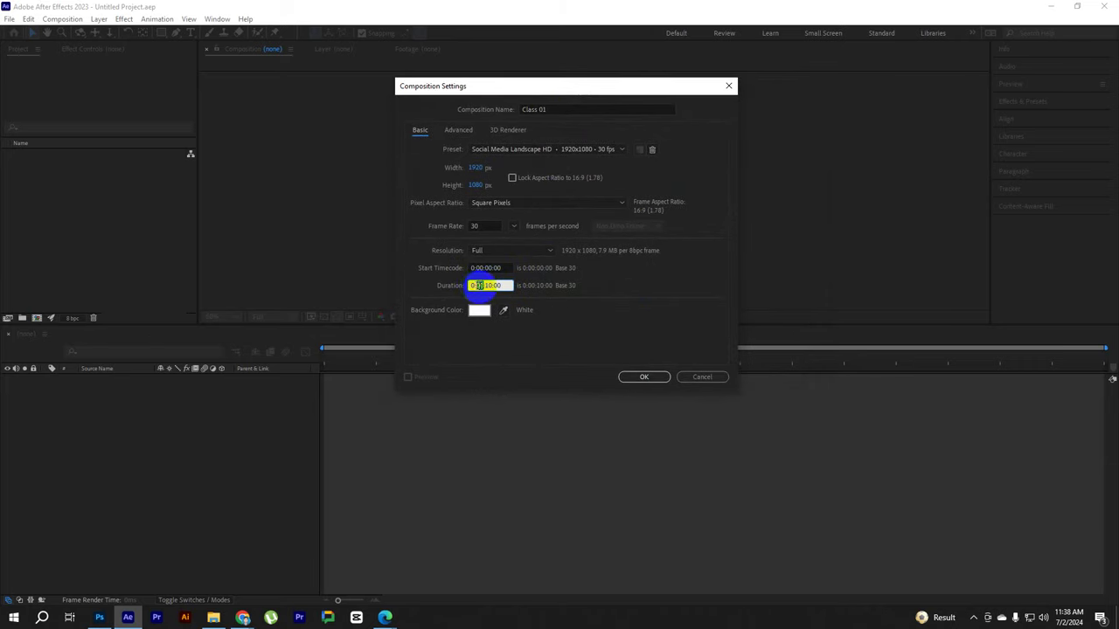
{"action": "left_click", "coordinate": [509, 286]}
{"action": "left_click", "coordinate": [470, 285]}
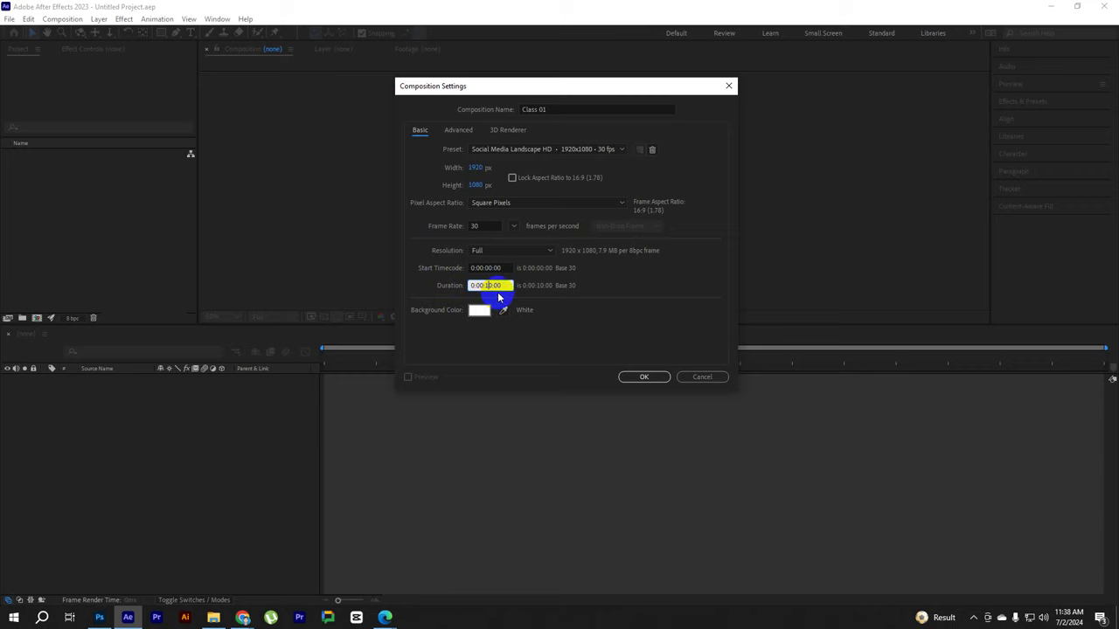
{"action": "left_click_drag", "start_coordinate": [563, 85], "coordinate": [597, 85]}
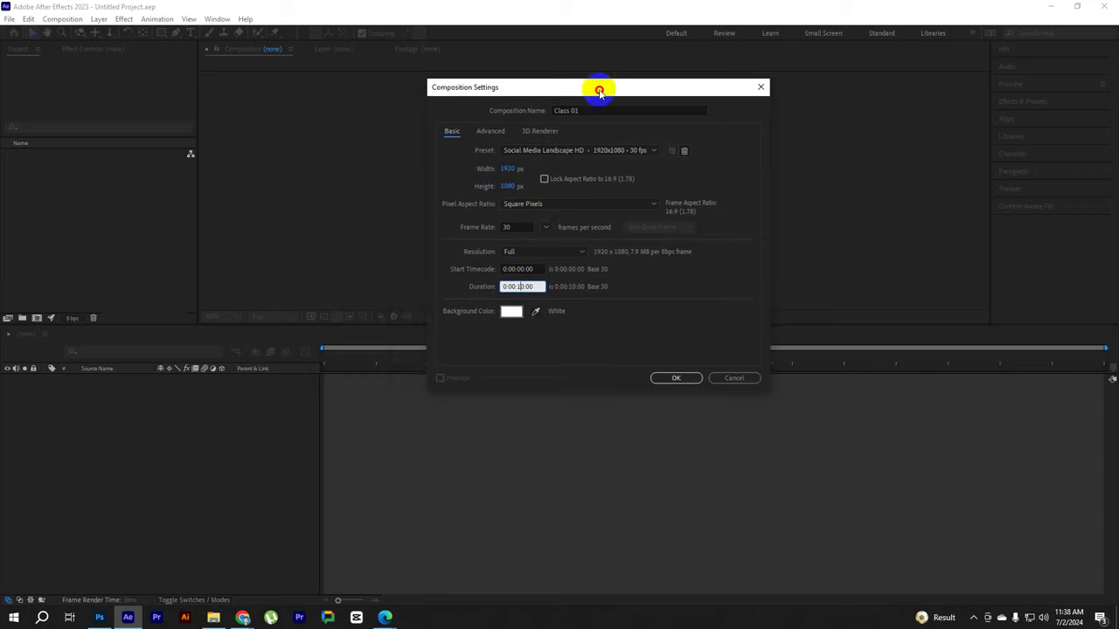
Keep the background colour white and confirm the Class 01 composition settings
{"action": "left_click", "coordinate": [513, 311]}
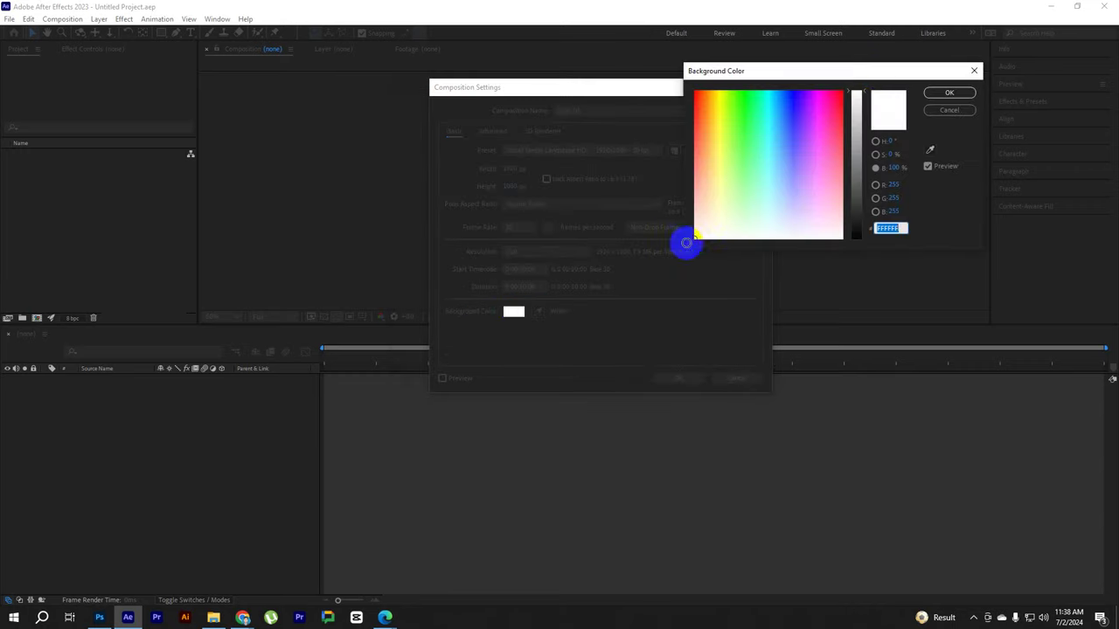
{"action": "left_click_drag", "start_coordinate": [867, 70], "coordinate": [902, 64]}
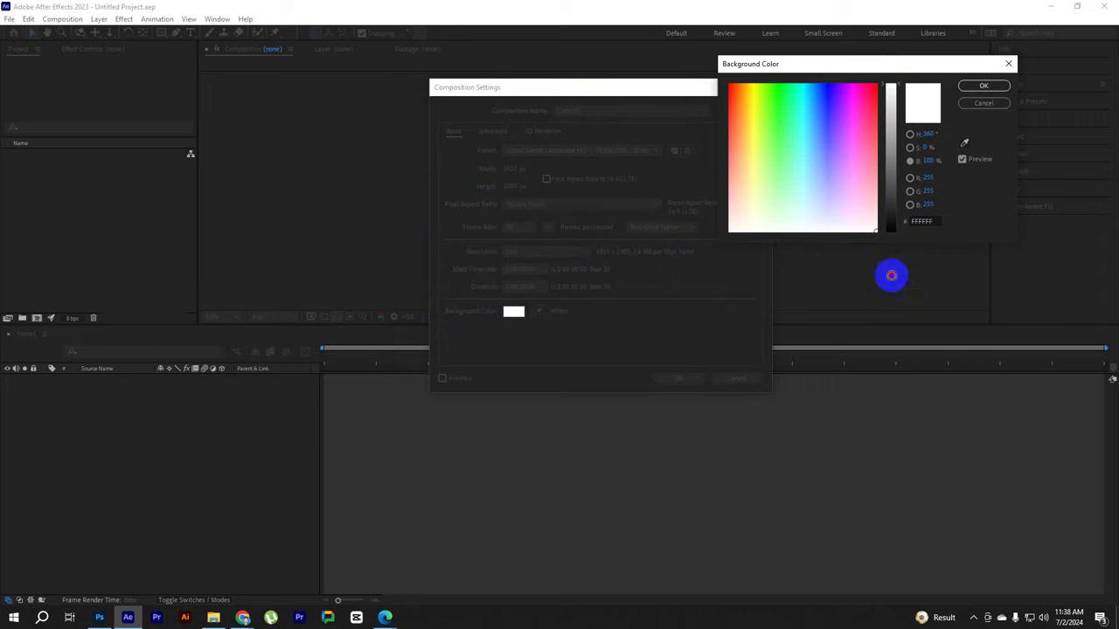
{"action": "mouse_move", "coordinate": [890, 230]}
{"action": "left_mouse_down"}
{"action": "mouse_move", "coordinate": [896, 83]}
{"action": "mouse_move", "coordinate": [873, 70]}
{"action": "left_mouse_up"}
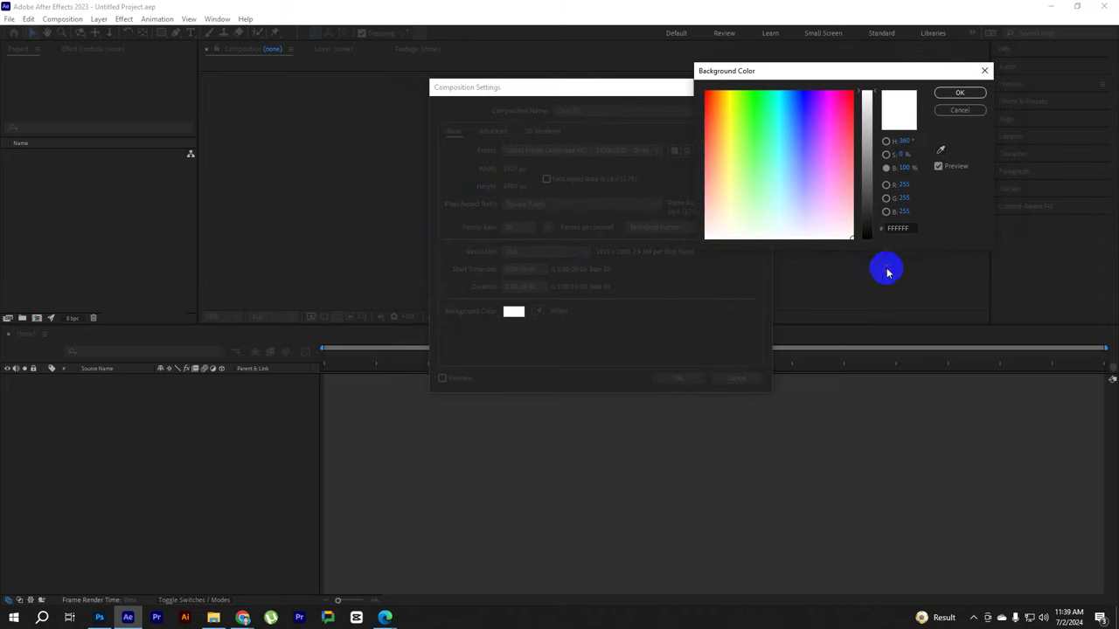
{"action": "left_click", "coordinate": [959, 93]}
{"action": "left_click", "coordinate": [681, 379]}
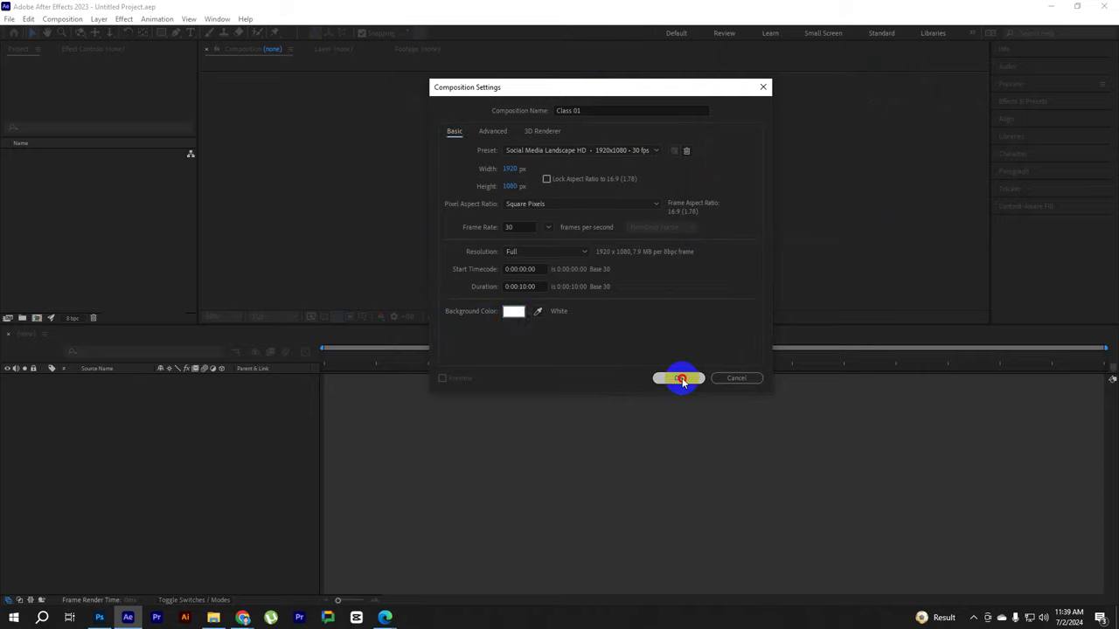
{"action": "scroll", "coordinate": [605, 215], "scroll_direction": "down", "scroll_amount": 1}
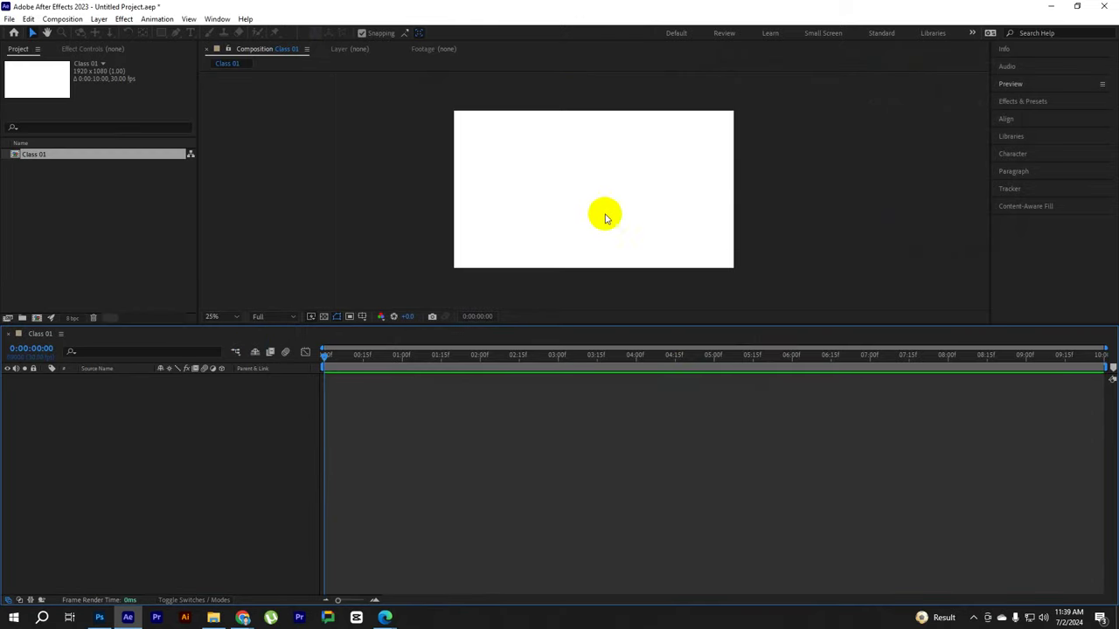
Drag the viewer/timeline divider down, deselect Class 01, and pick the Rectangle Tool
{"action": "left_click_drag", "start_coordinate": [518, 325], "coordinate": [514, 348]}
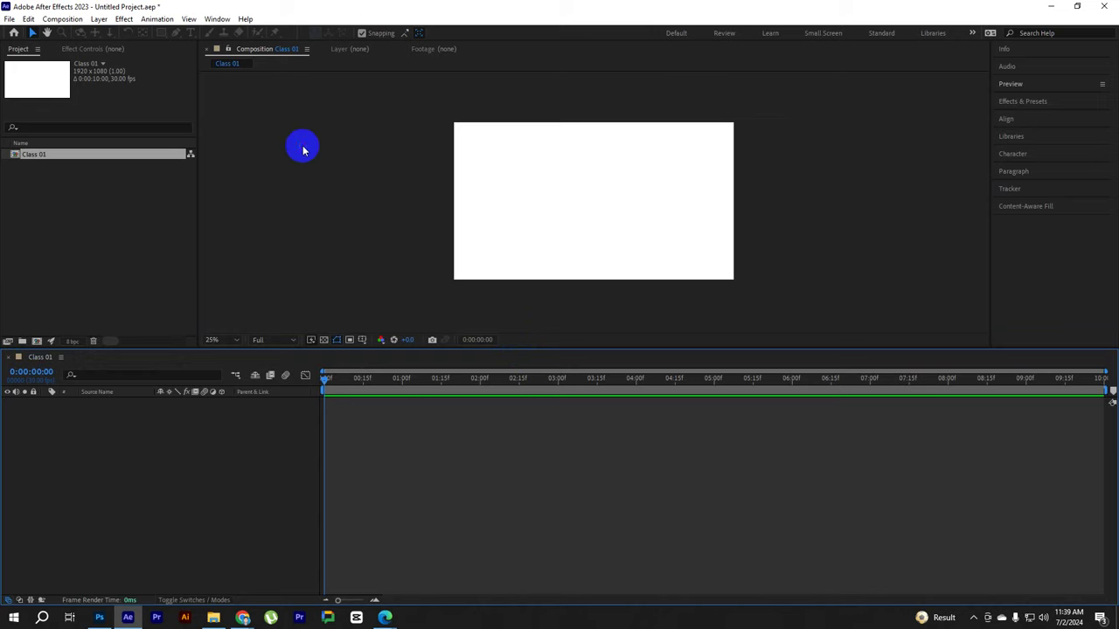
{"action": "left_click", "coordinate": [124, 245]}
{"action": "left_click", "coordinate": [141, 241]}
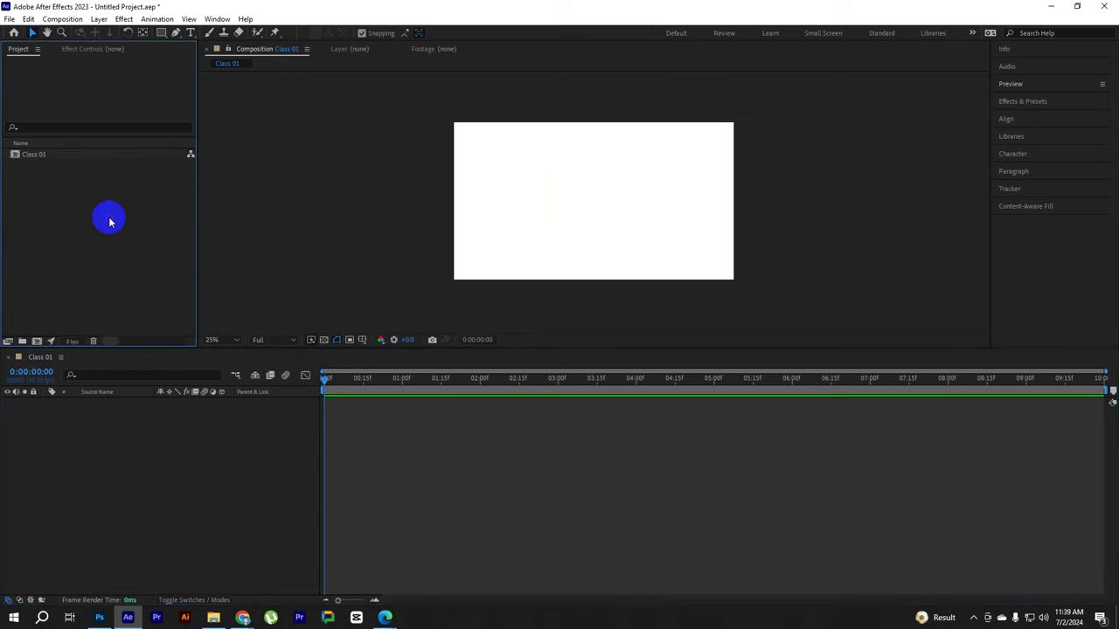
{"action": "left_click", "coordinate": [162, 33]}
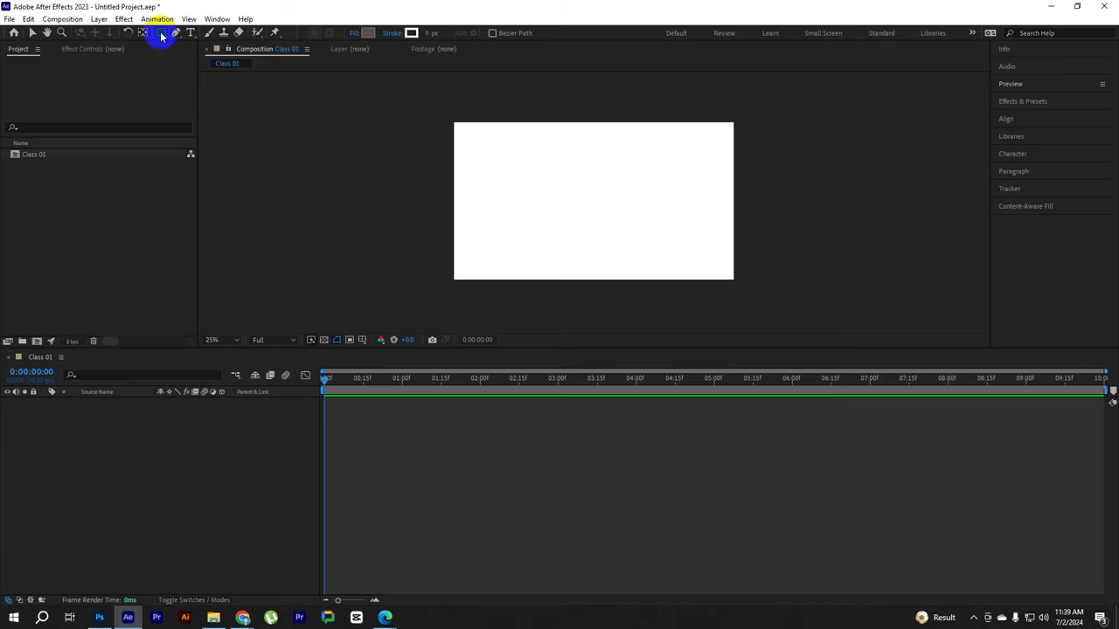
{"action": "left_click", "coordinate": [161, 35]}
Draw a rectangle left of the comp centre, creating Shape Layer 1
{"action": "left_click_drag", "start_coordinate": [161, 31], "coordinate": [211, 37]}
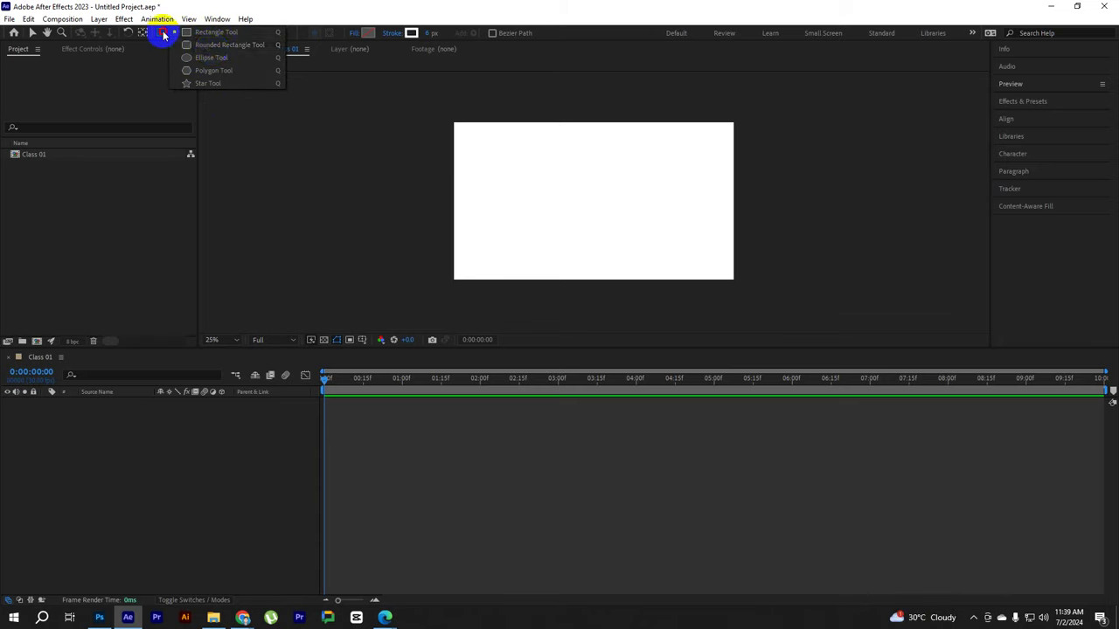
{"action": "left_click", "coordinate": [212, 37]}
{"action": "left_click_drag", "start_coordinate": [524, 158], "coordinate": [629, 238]}
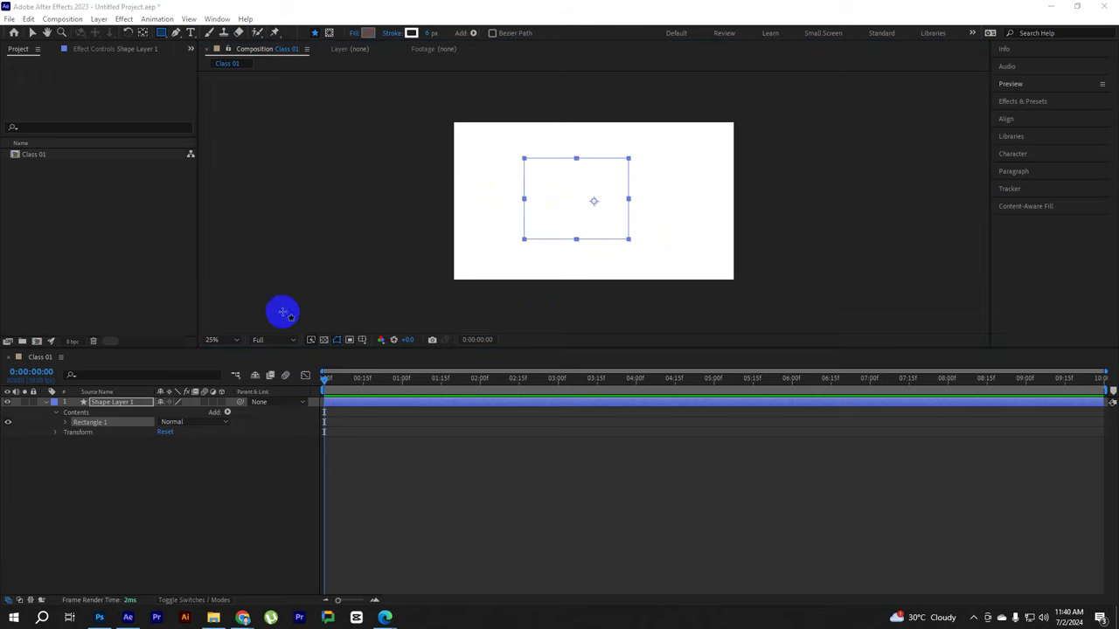
{"action": "left_click", "coordinate": [112, 401]}
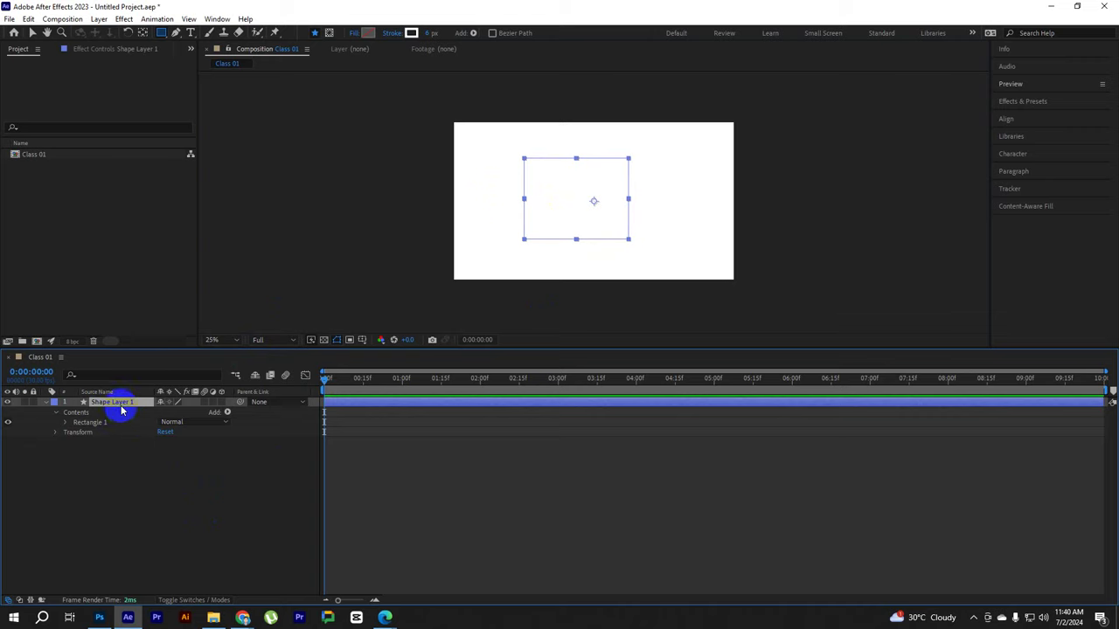
{"action": "left_click", "coordinate": [55, 412]}
{"action": "left_click", "coordinate": [107, 461]}
{"action": "left_click", "coordinate": [118, 407]}
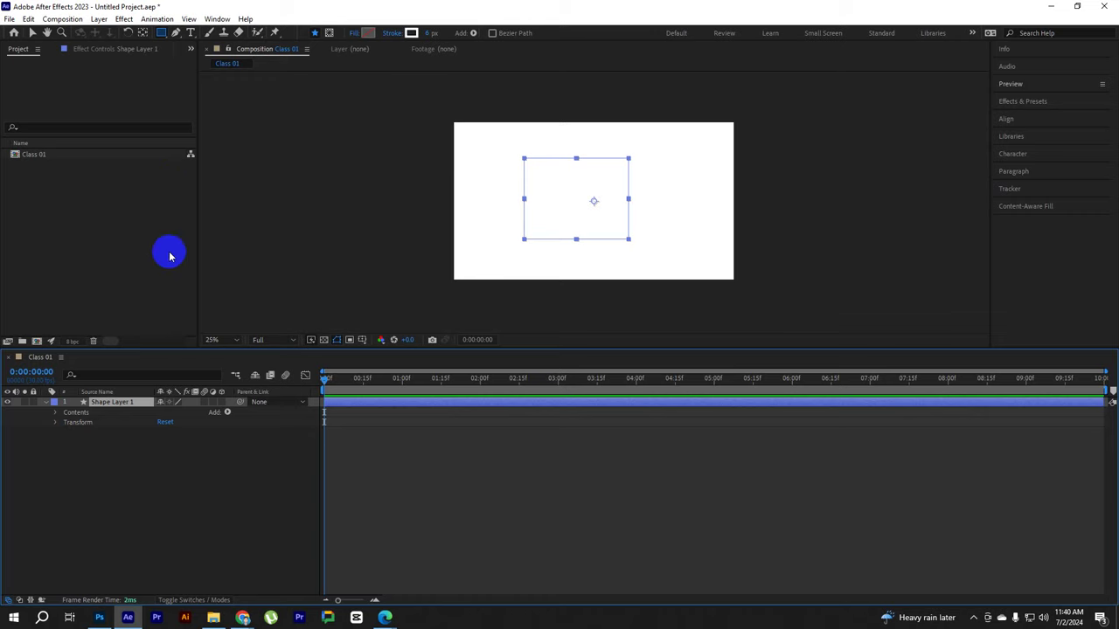
Draw a trial ellipse at the comp's left edge, then delete Ellipse 1
{"action": "left_click", "coordinate": [162, 35]}
{"action": "left_click", "coordinate": [201, 54]}
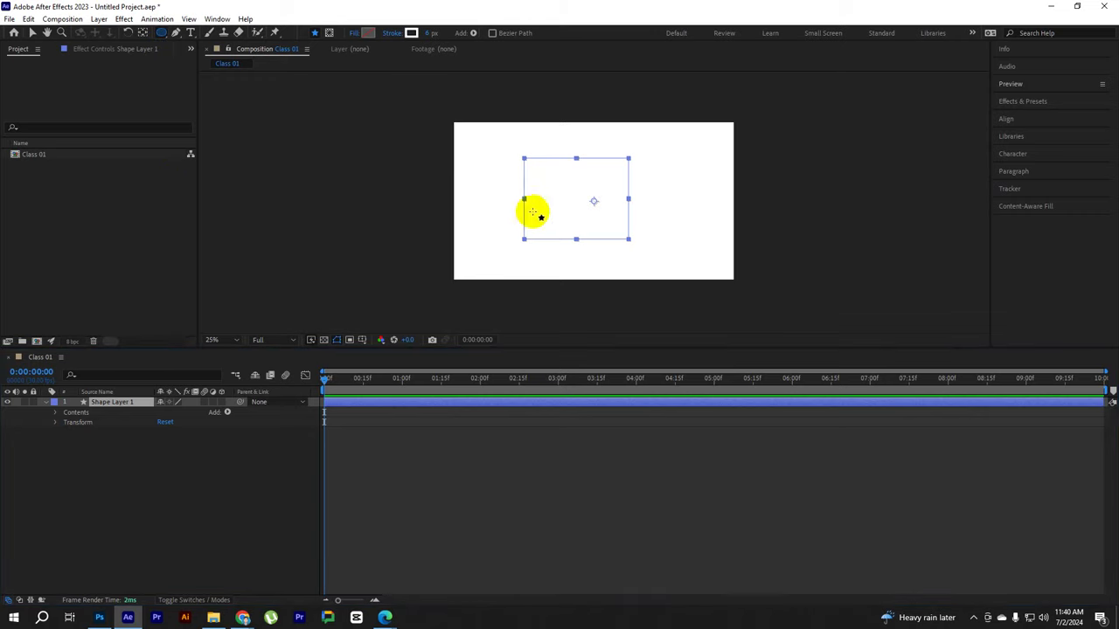
{"action": "left_click_drag", "start_coordinate": [472, 139], "coordinate": [537, 224]}
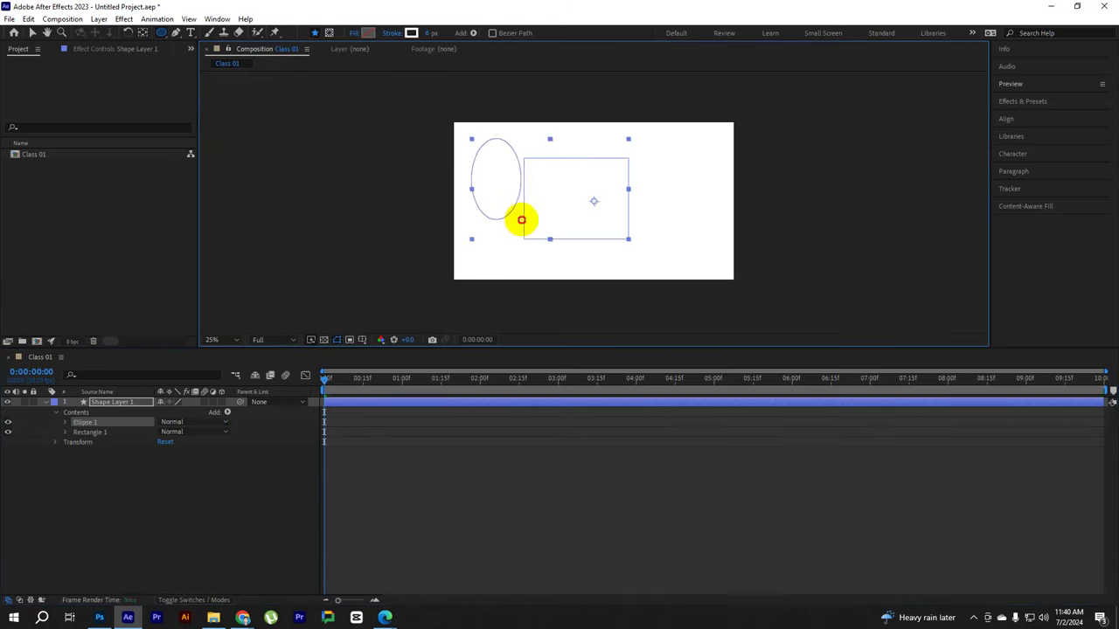
{"action": "left_click", "coordinate": [93, 432]}
{"action": "left_click", "coordinate": [87, 422]}
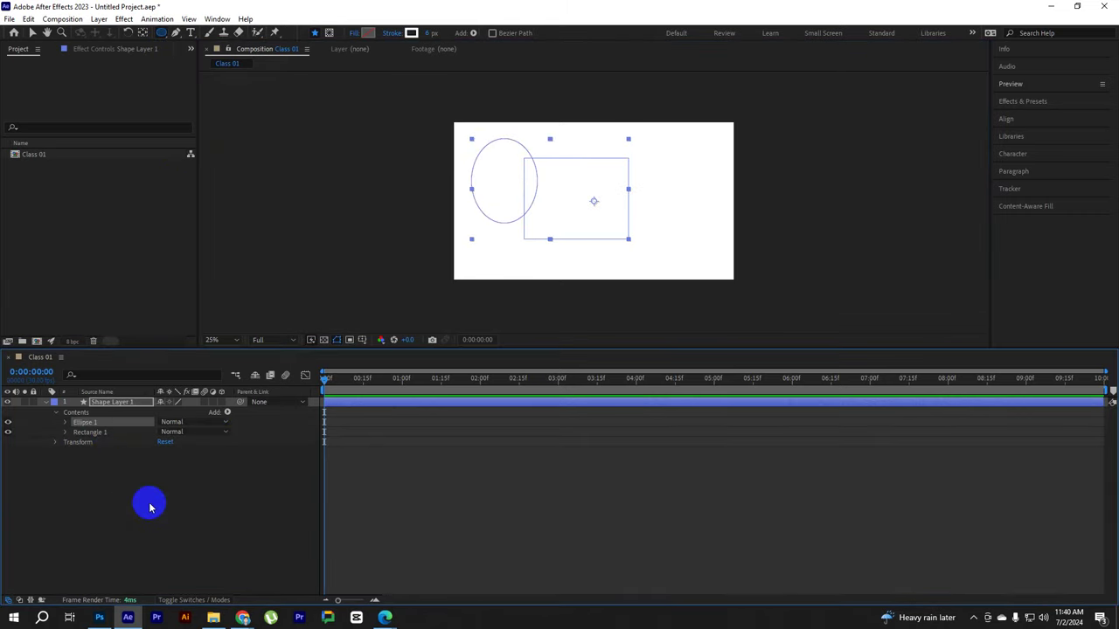
{"action": "key", "text": "Delete"}
{"action": "key", "text": "Delete"}
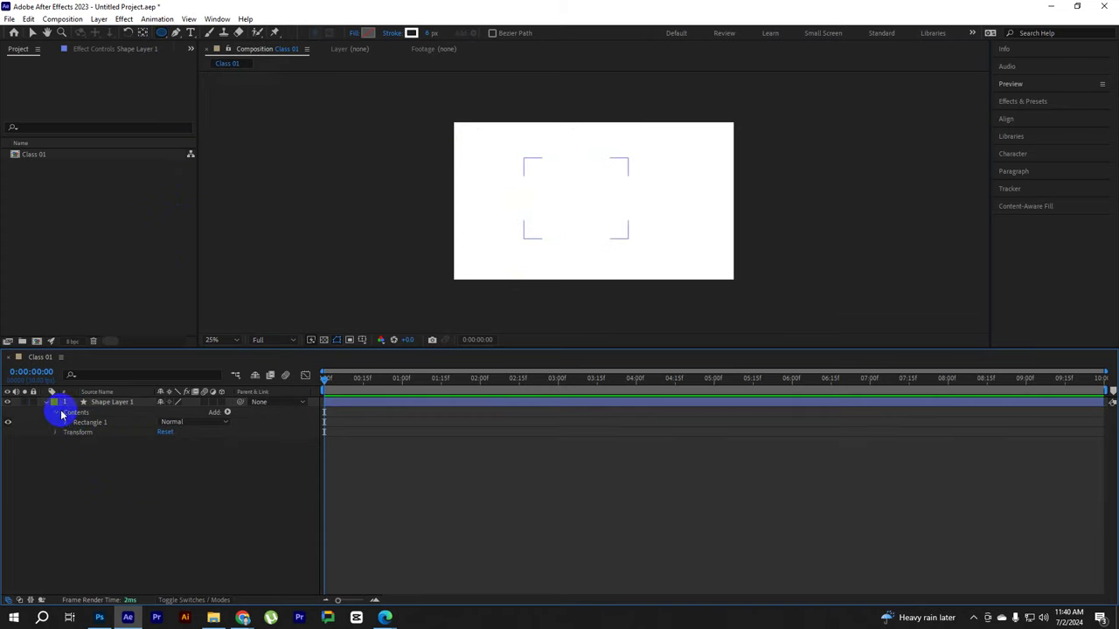
Switch to the Selection tool and set the rectangle's stroke to none
{"action": "left_click", "coordinate": [45, 402]}
{"action": "left_click", "coordinate": [109, 407]}
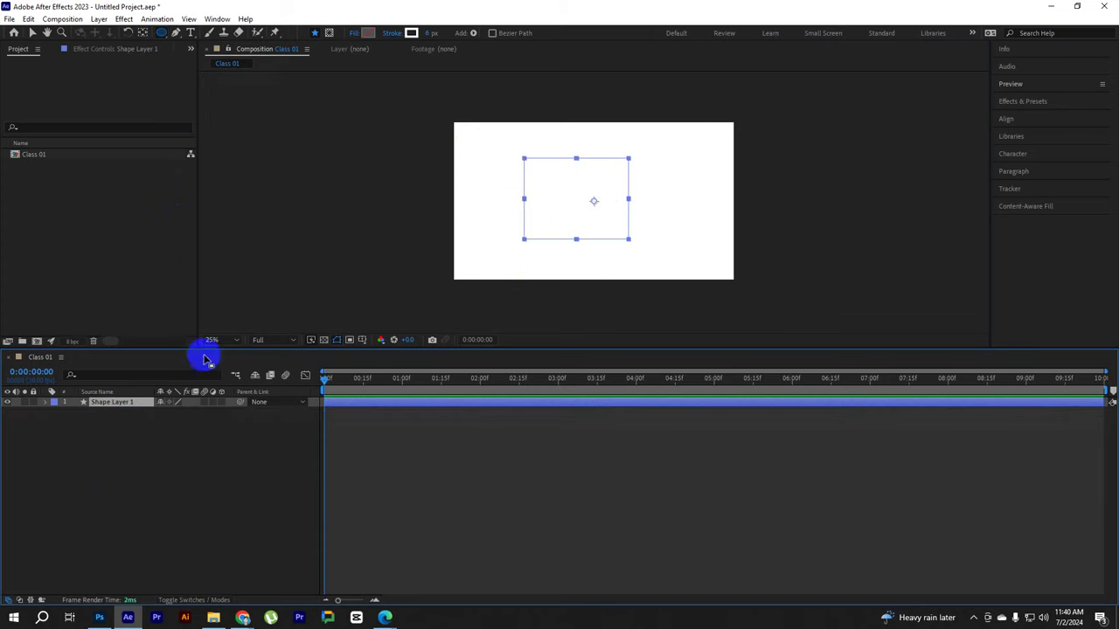
{"action": "left_click", "coordinate": [176, 475]}
{"action": "left_click", "coordinate": [105, 402]}
{"action": "key", "text": "v"}
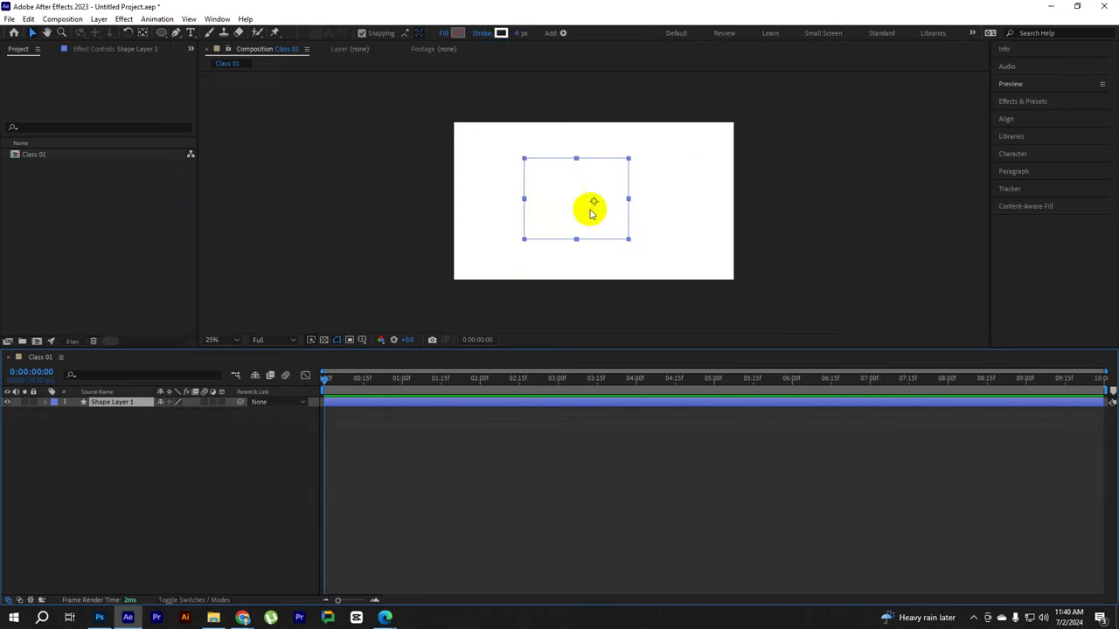
{"action": "left_click", "coordinate": [501, 33]}
{"action": "left_click", "coordinate": [958, 95]}
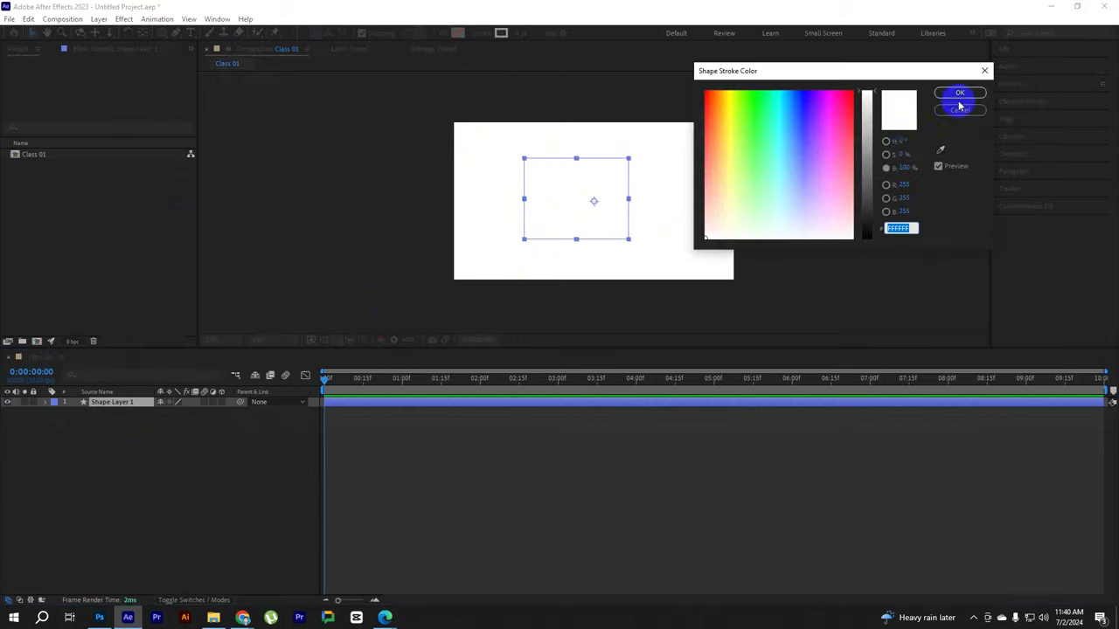
{"action": "left_click", "coordinate": [483, 33]}
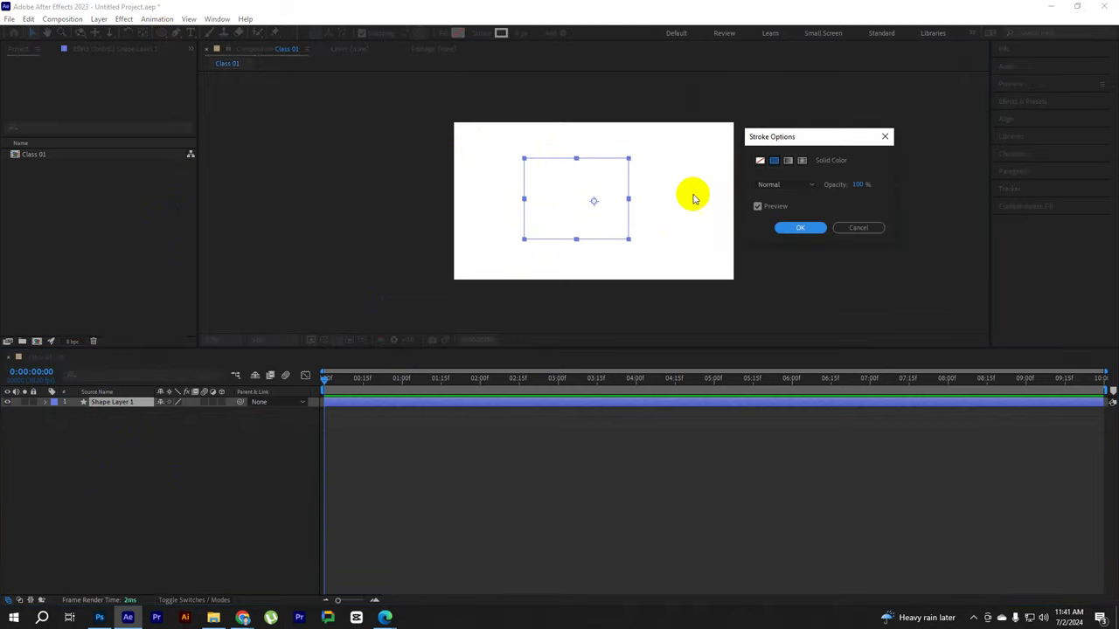
{"action": "left_click", "coordinate": [759, 160]}
{"action": "left_click", "coordinate": [805, 229]}
Give the rectangle a red fill and drag it right and down
{"action": "left_click", "coordinate": [457, 31]}
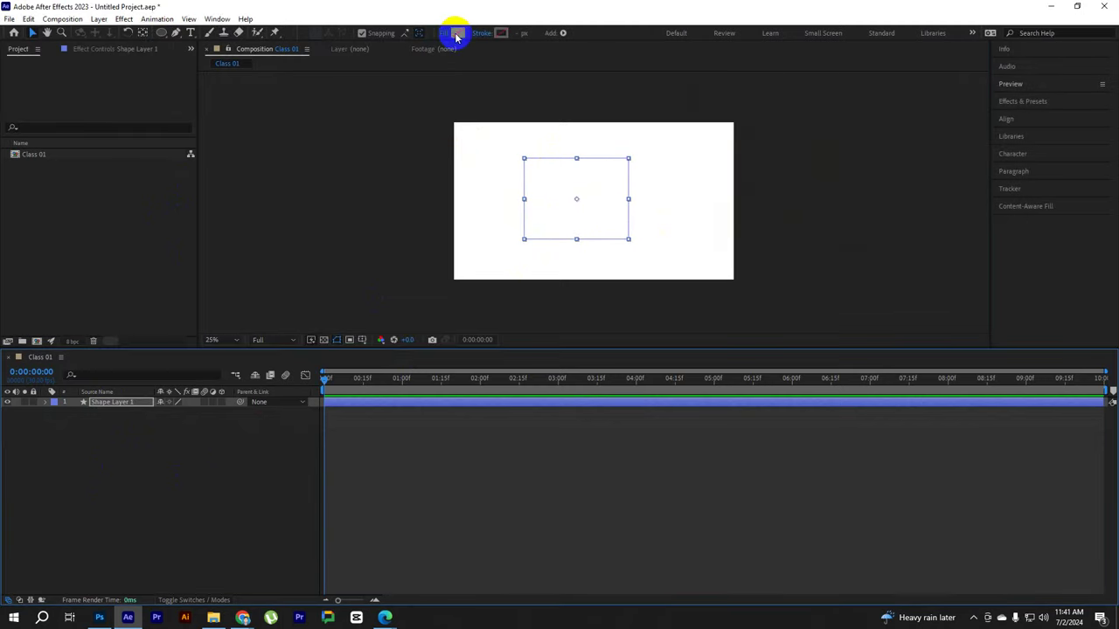
{"action": "mouse_move", "coordinate": [761, 187]}
{"action": "left_mouse_down"}
{"action": "mouse_move", "coordinate": [832, 99]}
{"action": "mouse_move", "coordinate": [852, 94]}
{"action": "left_mouse_up"}
{"action": "left_click", "coordinate": [959, 92]}
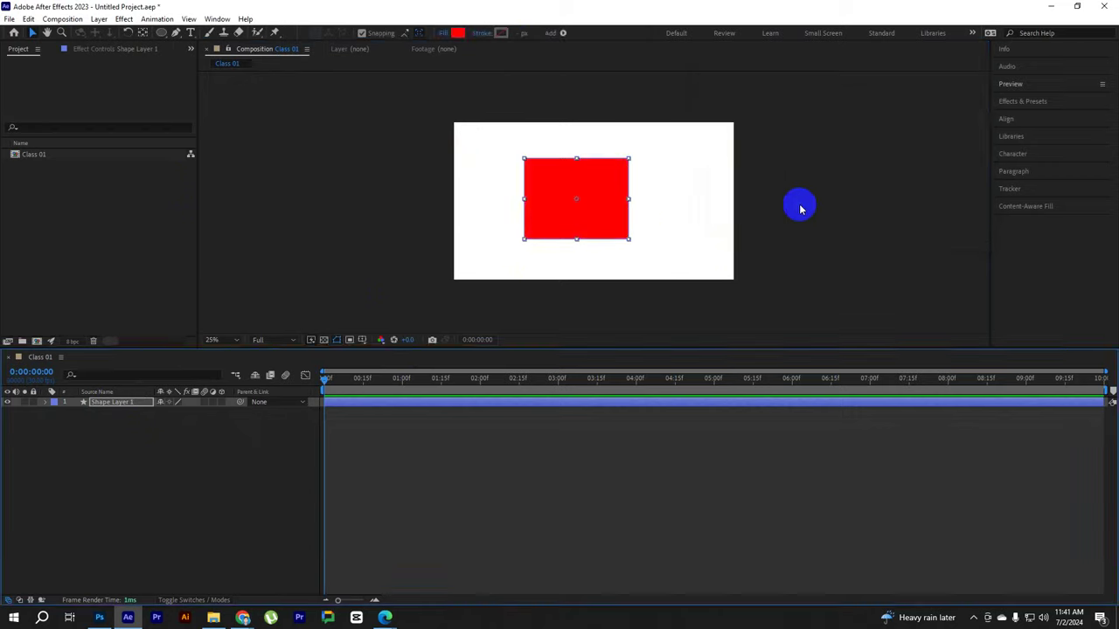
{"action": "left_click", "coordinate": [542, 175]}
{"action": "left_click_drag", "start_coordinate": [542, 176], "coordinate": [586, 218]}
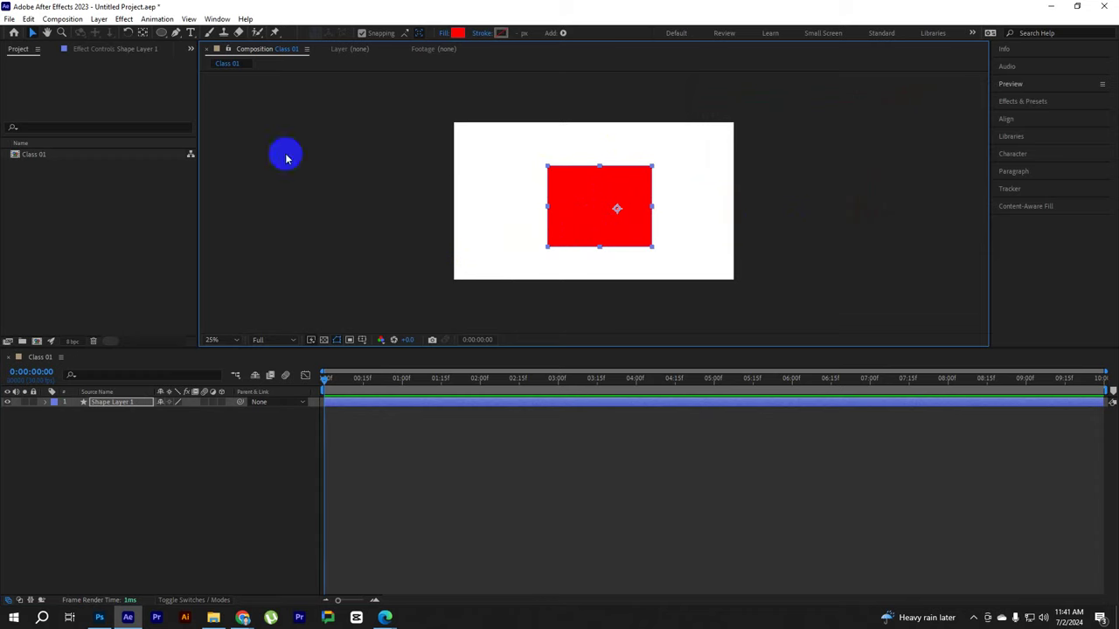
Nudge the red rectangle with small drags until it sits just left of centre
{"action": "left_click_drag", "start_coordinate": [592, 201], "coordinate": [612, 210]}
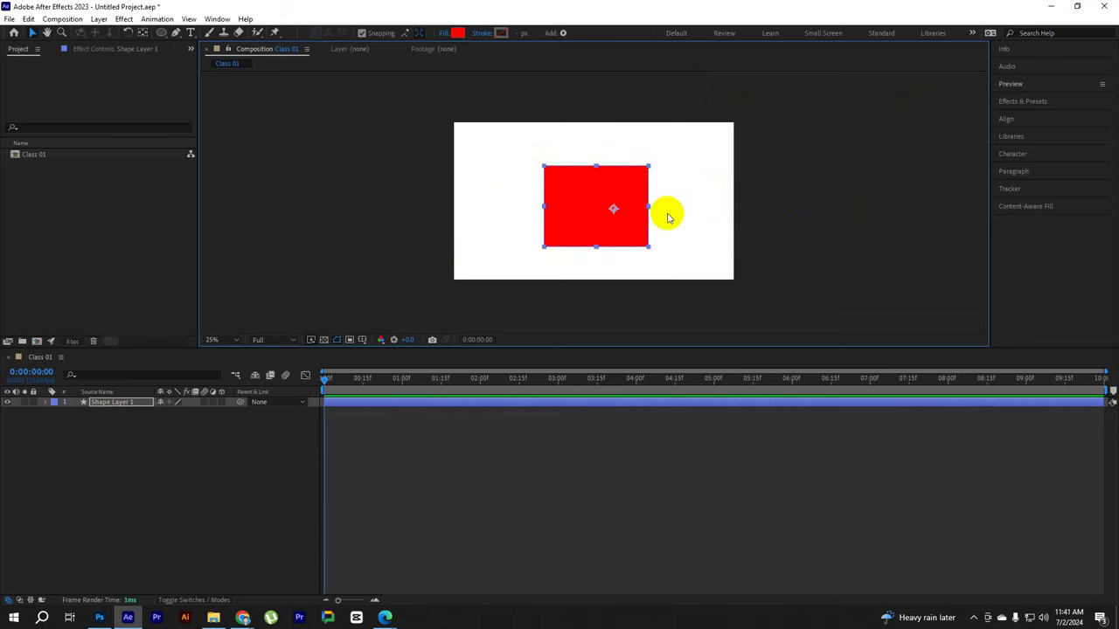
{"action": "left_click", "coordinate": [680, 219]}
{"action": "mouse_move", "coordinate": [609, 216]}
{"action": "left_mouse_down"}
{"action": "mouse_move", "coordinate": [621, 212]}
{"action": "mouse_move", "coordinate": [577, 210]}
{"action": "left_mouse_up"}
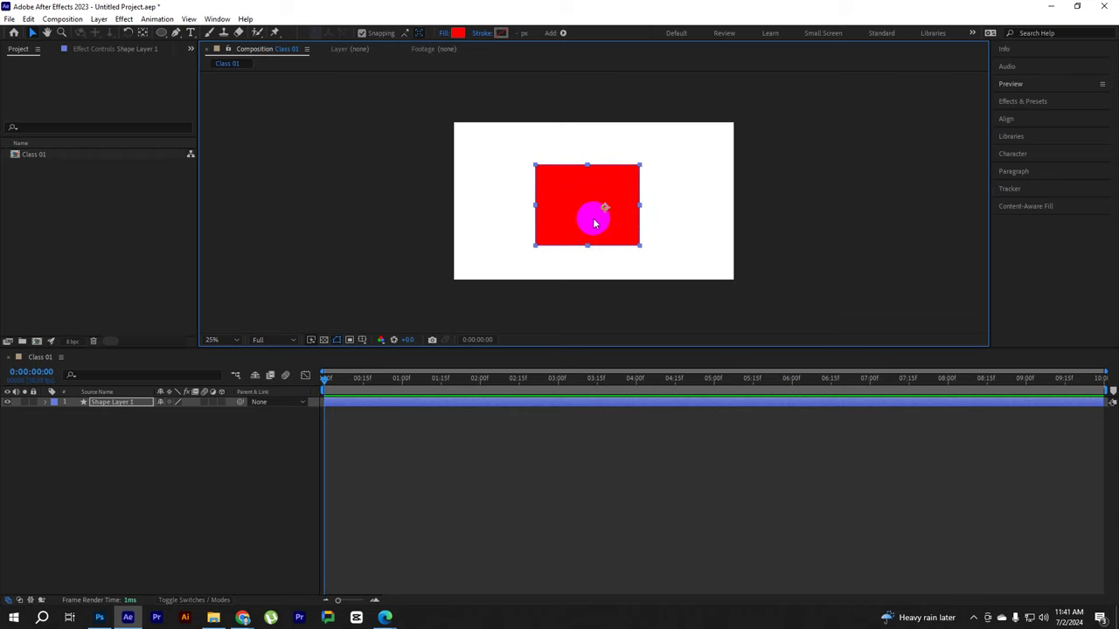
{"action": "left_click_drag", "start_coordinate": [586, 210], "coordinate": [587, 205]}
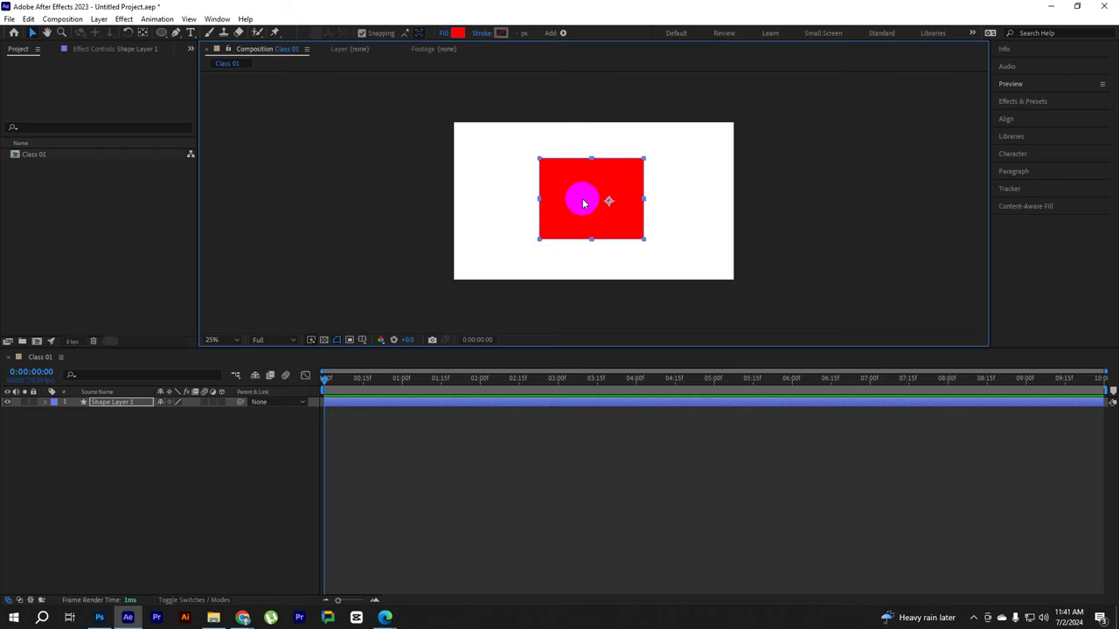
{"action": "mouse_move", "coordinate": [578, 202]}
{"action": "left_mouse_down"}
{"action": "mouse_move", "coordinate": [612, 210]}
{"action": "mouse_move", "coordinate": [571, 219]}
{"action": "left_mouse_up"}
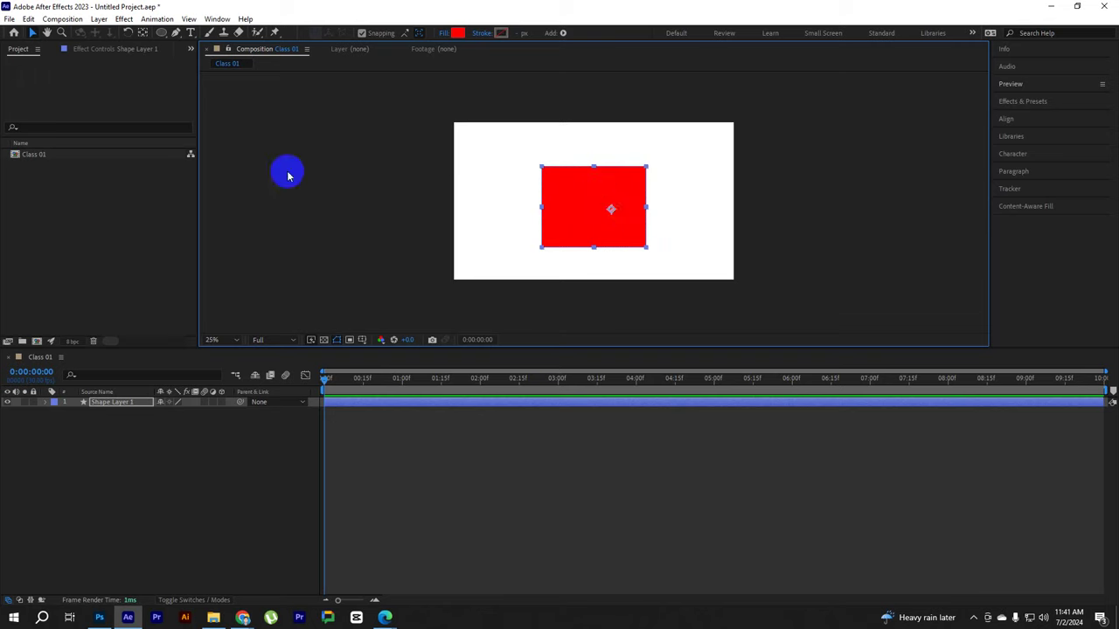
With the Pan Behind tool, drag the rectangle's anchor point from its right side to its centre
{"action": "left_click", "coordinate": [143, 34]}
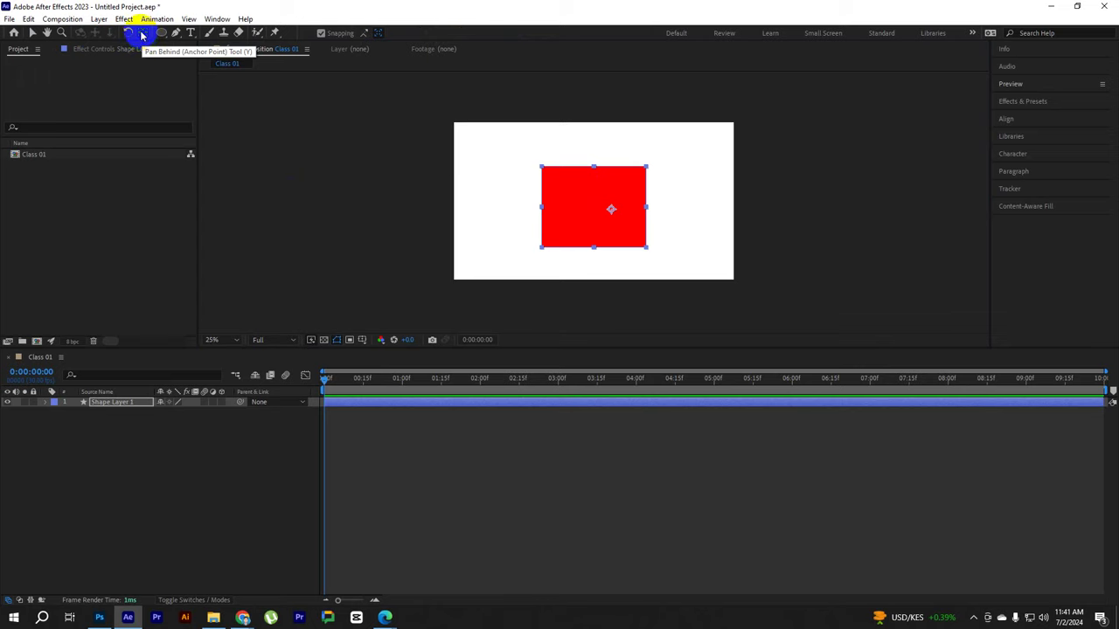
{"action": "key", "text": "ctrl+alt+Home"}
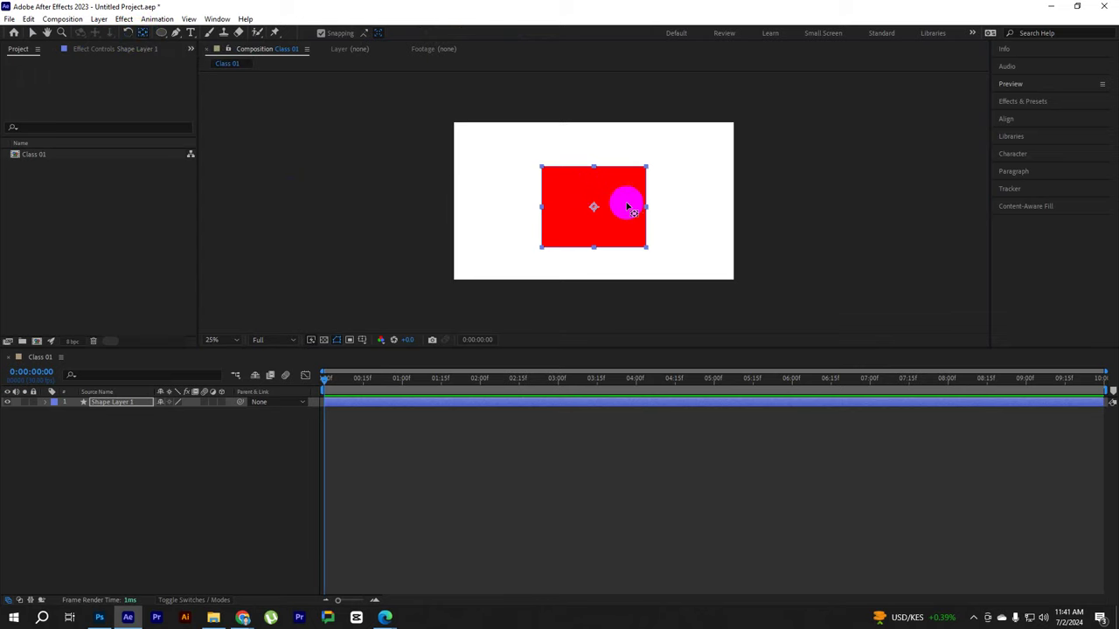
{"action": "left_click", "coordinate": [630, 188]}
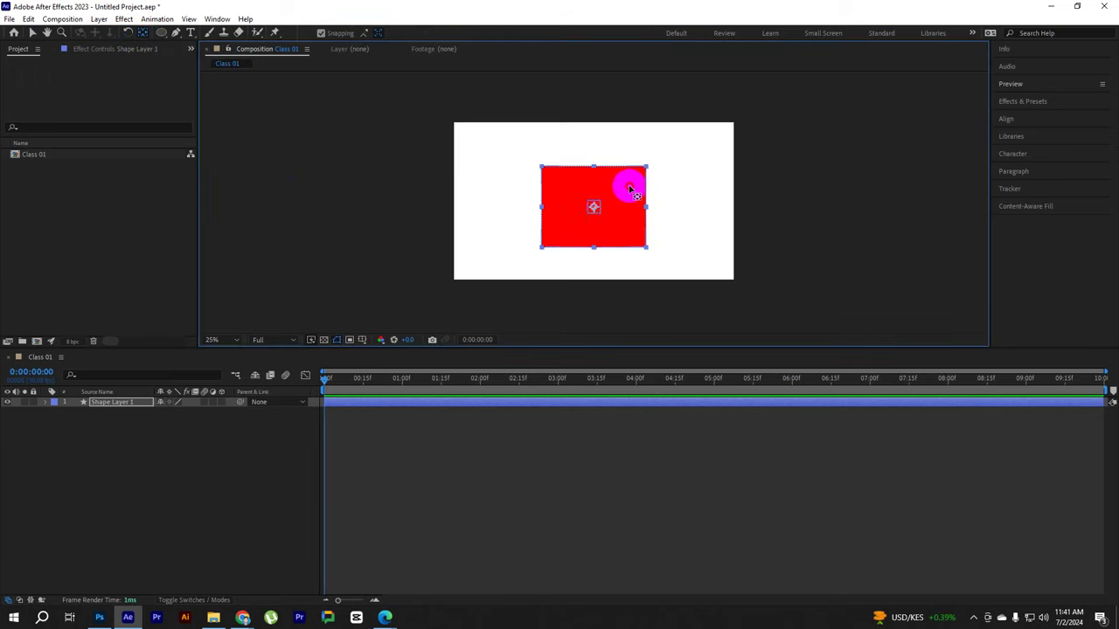
{"action": "left_click_drag", "start_coordinate": [629, 188], "coordinate": [574, 228]}
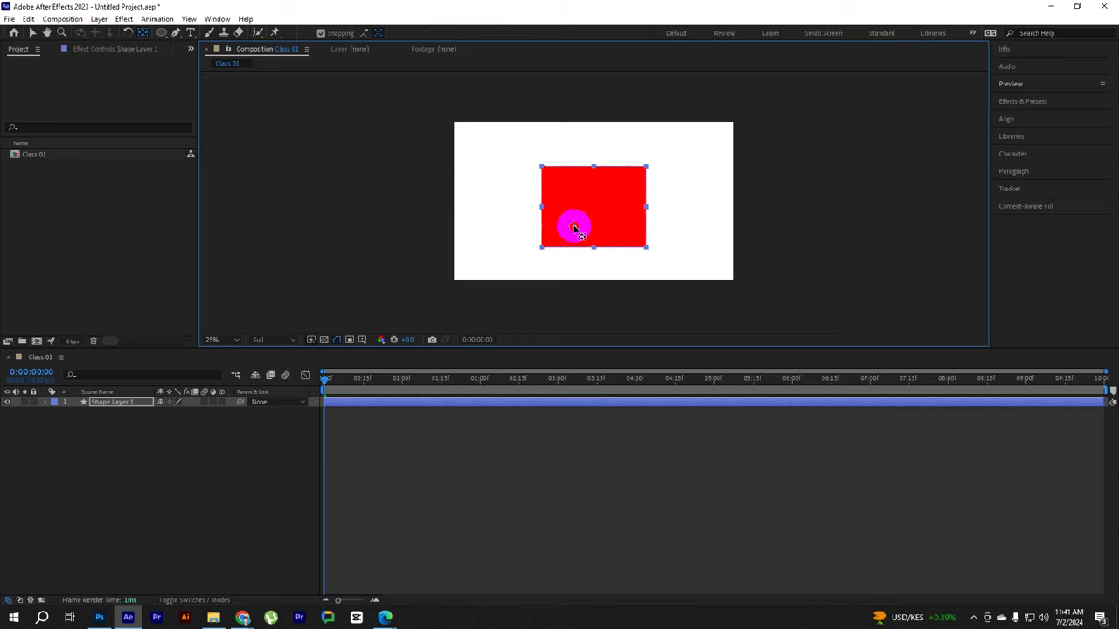
{"action": "left_click_drag", "start_coordinate": [574, 229], "coordinate": [593, 207]}
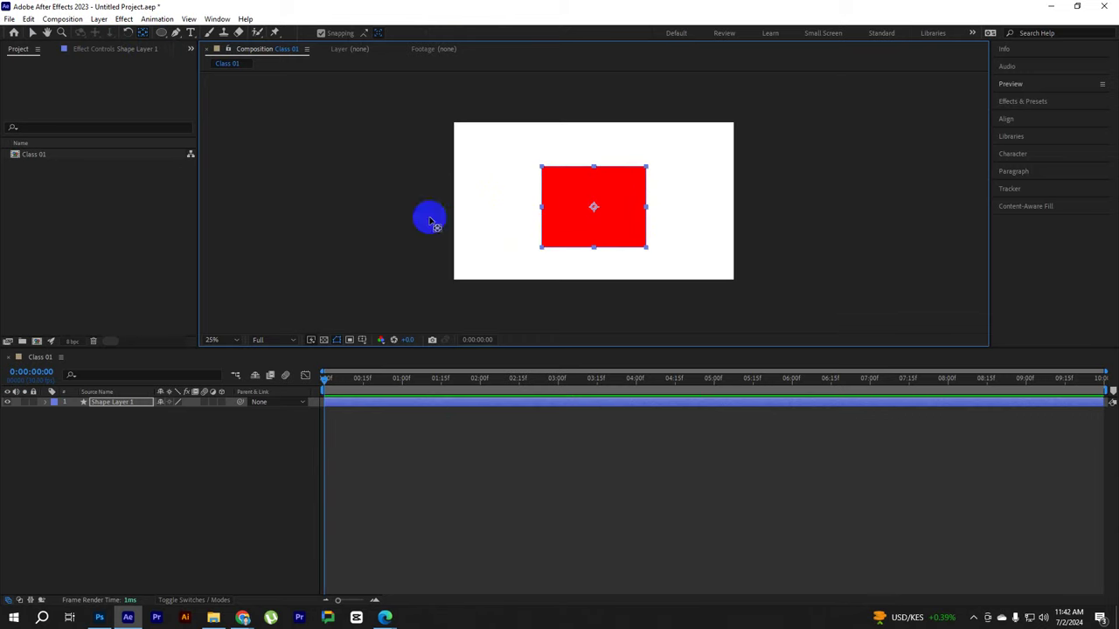
Reselect the rectangle layer and expand Shape Layer 1 > Contents to show Rectangle 1
{"action": "left_click", "coordinate": [216, 509]}
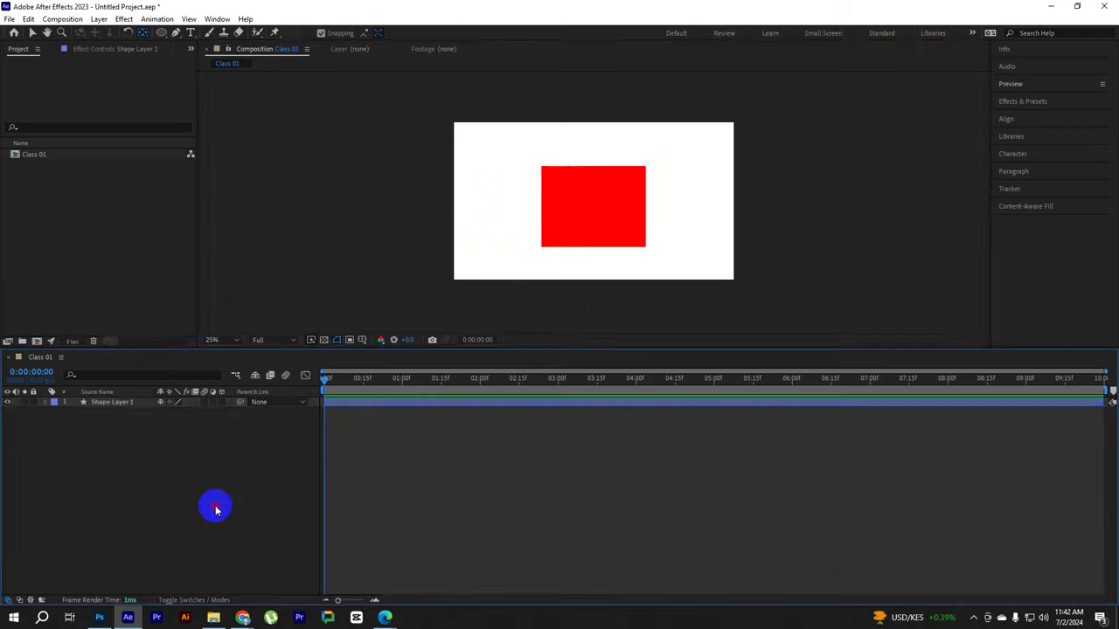
{"action": "left_click", "coordinate": [569, 232]}
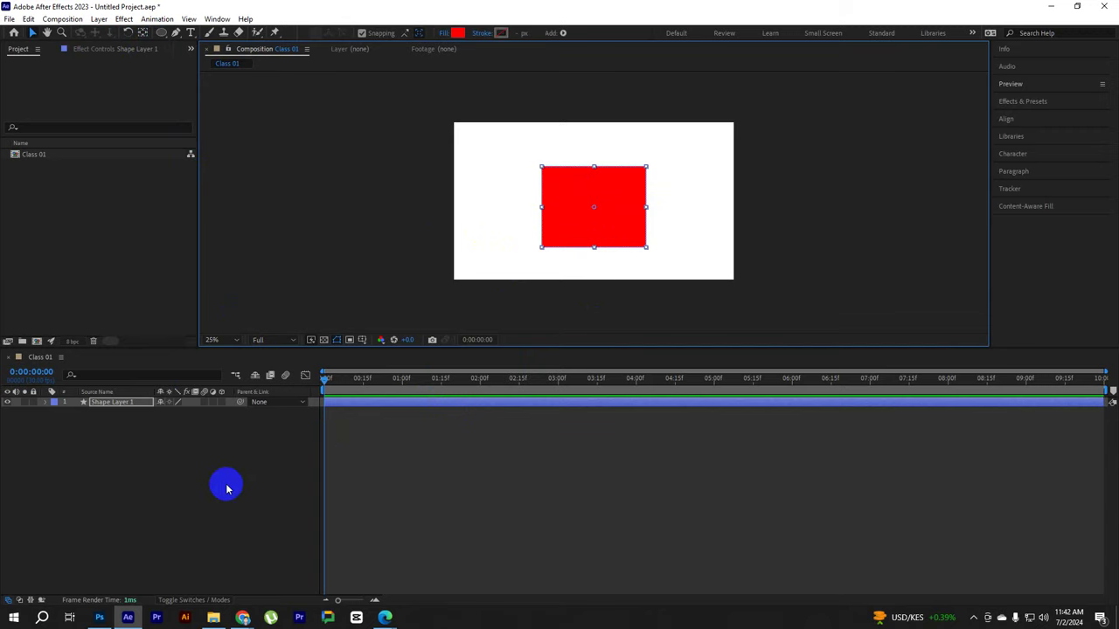
{"action": "left_click", "coordinate": [226, 489]}
{"action": "left_click", "coordinate": [582, 217]}
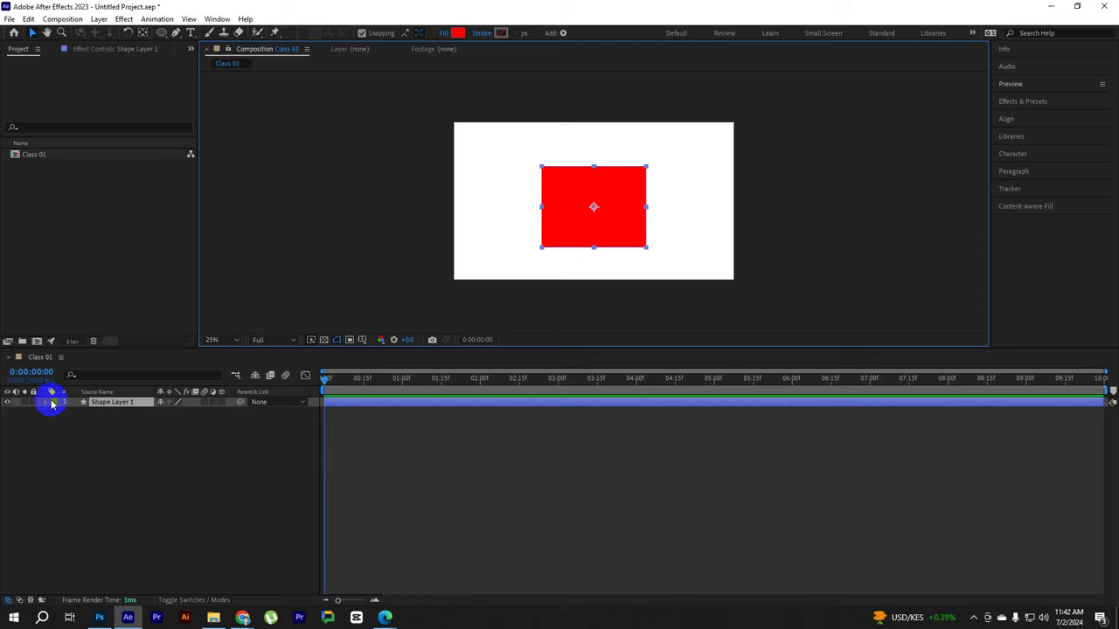
{"action": "left_click", "coordinate": [49, 402]}
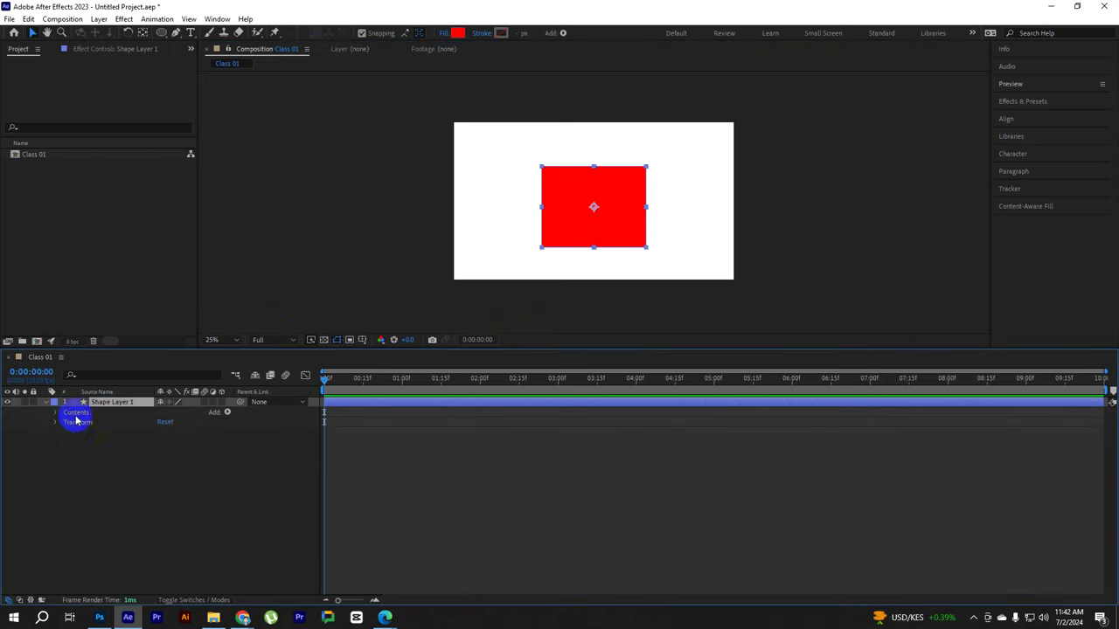
{"action": "left_click", "coordinate": [76, 417]}
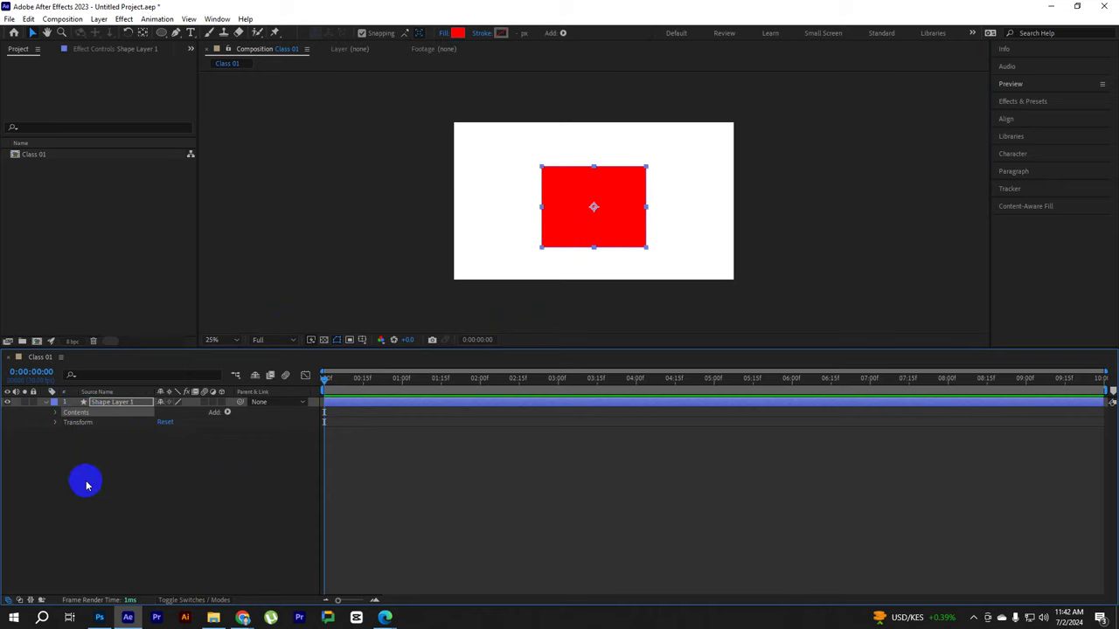
{"action": "left_click", "coordinate": [88, 423]}
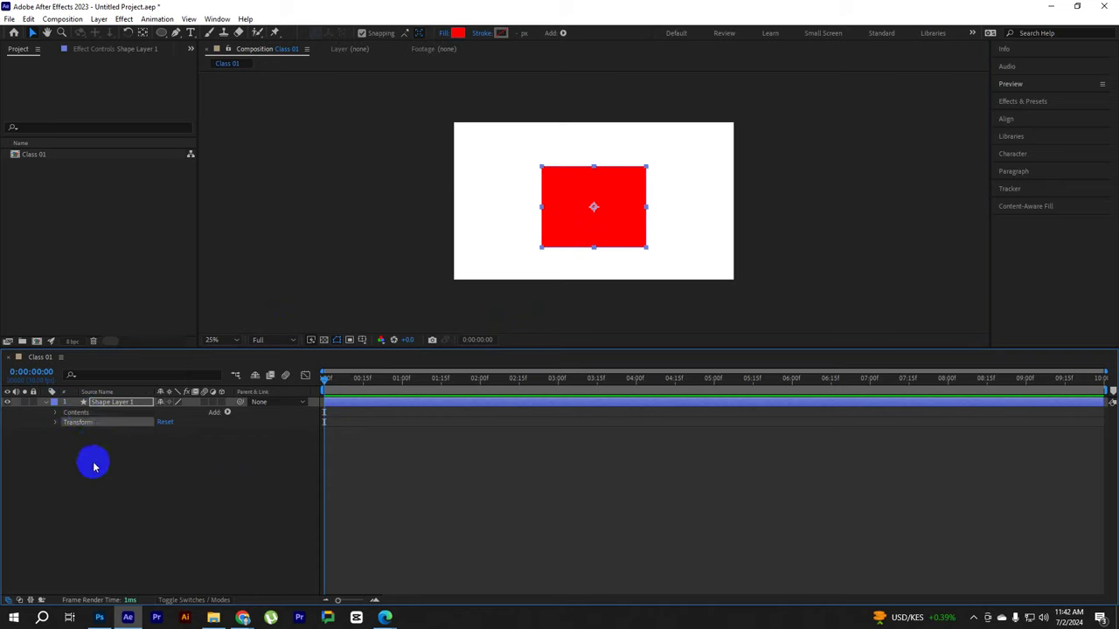
{"action": "left_click", "coordinate": [93, 461]}
{"action": "left_click", "coordinate": [79, 411]}
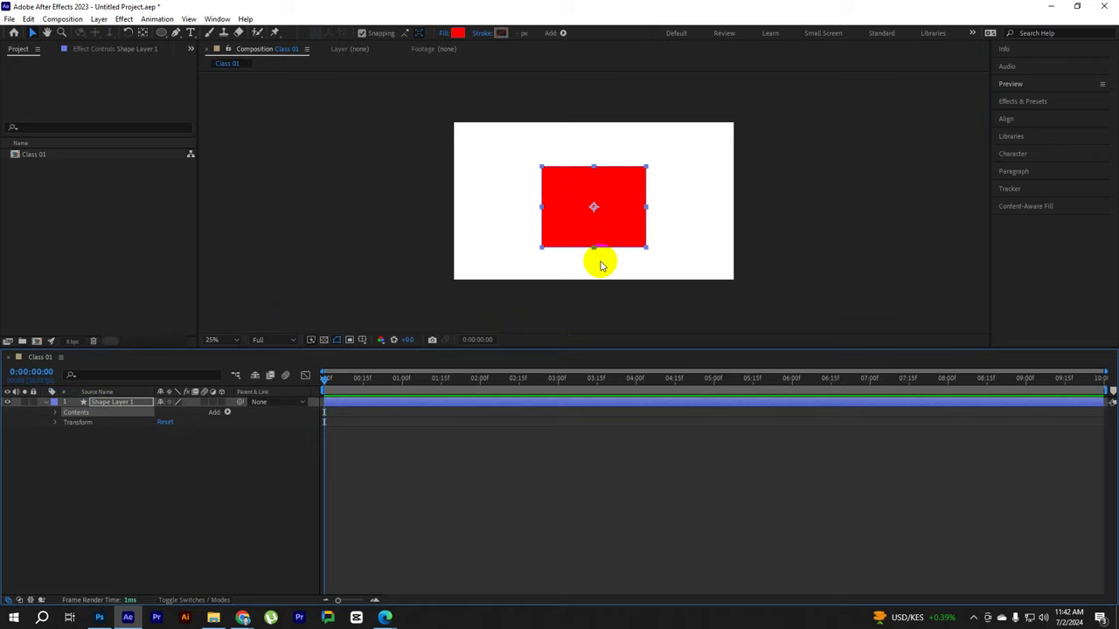
{"action": "left_click", "coordinate": [55, 414]}
Enlarge the timeline and expand Transform : Rectangle 1 and Rectangle Path 1's Size, Position, Roundness
{"action": "left_click_drag", "start_coordinate": [199, 348], "coordinate": [199, 280]}
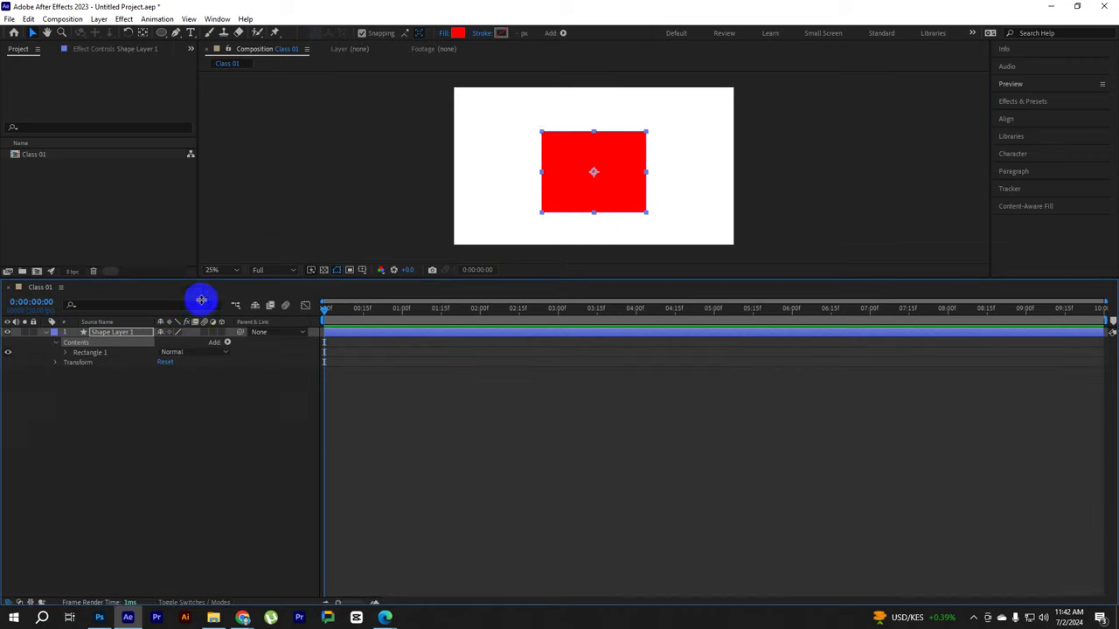
{"action": "left_click", "coordinate": [65, 353]}
{"action": "left_click", "coordinate": [114, 362]}
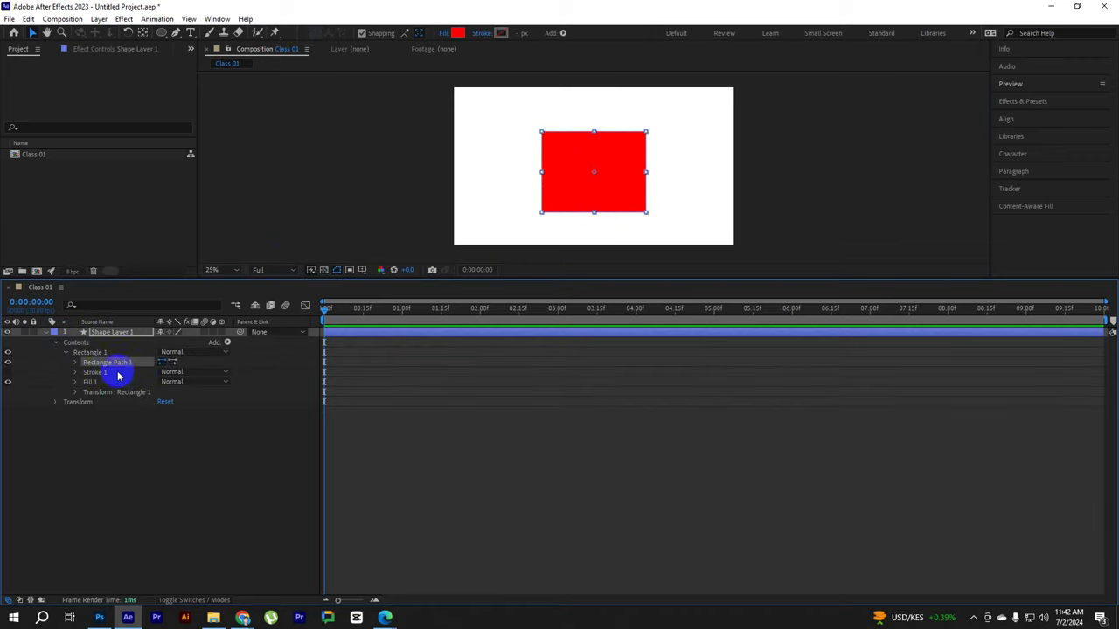
{"action": "left_click", "coordinate": [92, 371]}
{"action": "left_click", "coordinate": [95, 382]}
{"action": "left_click", "coordinate": [106, 391]}
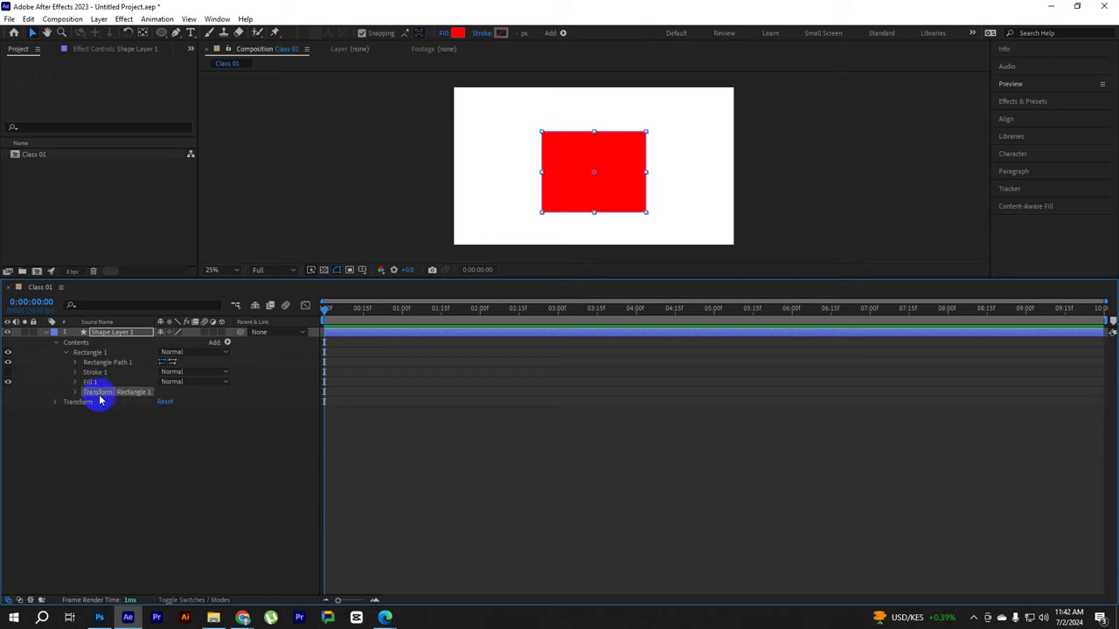
{"action": "left_click", "coordinate": [64, 407]}
{"action": "left_click", "coordinate": [113, 393]}
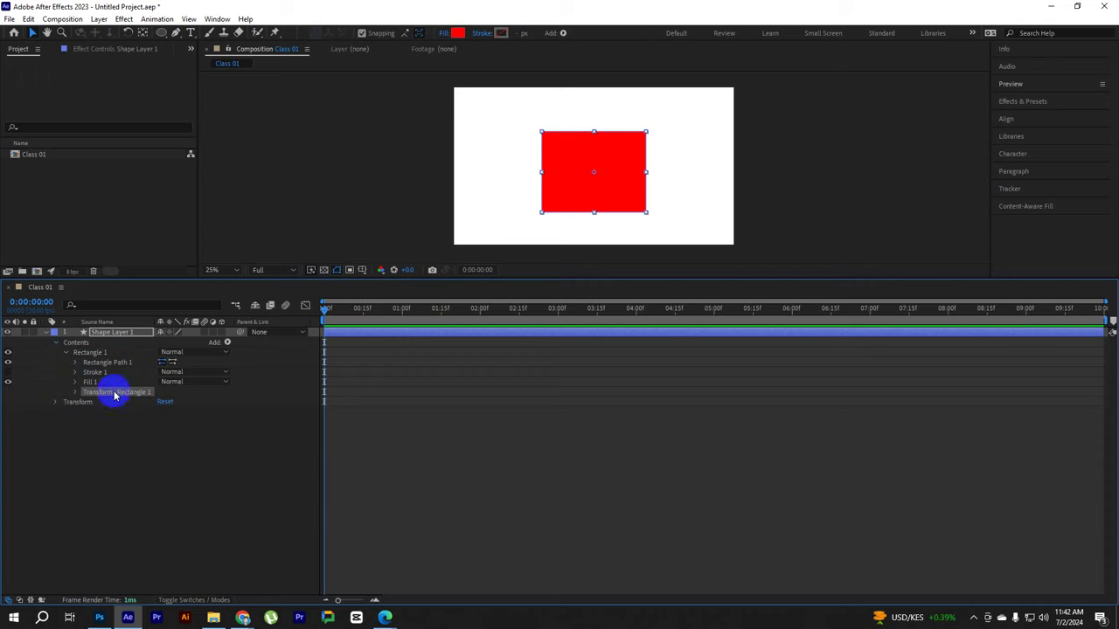
{"action": "left_click", "coordinate": [77, 402]}
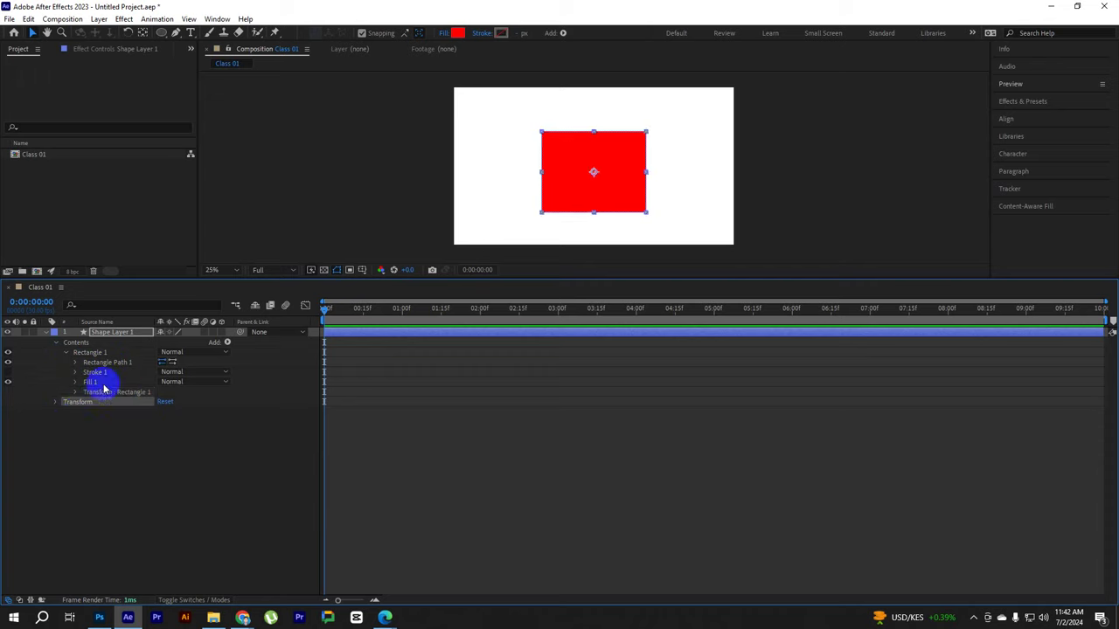
{"action": "left_click", "coordinate": [114, 391]}
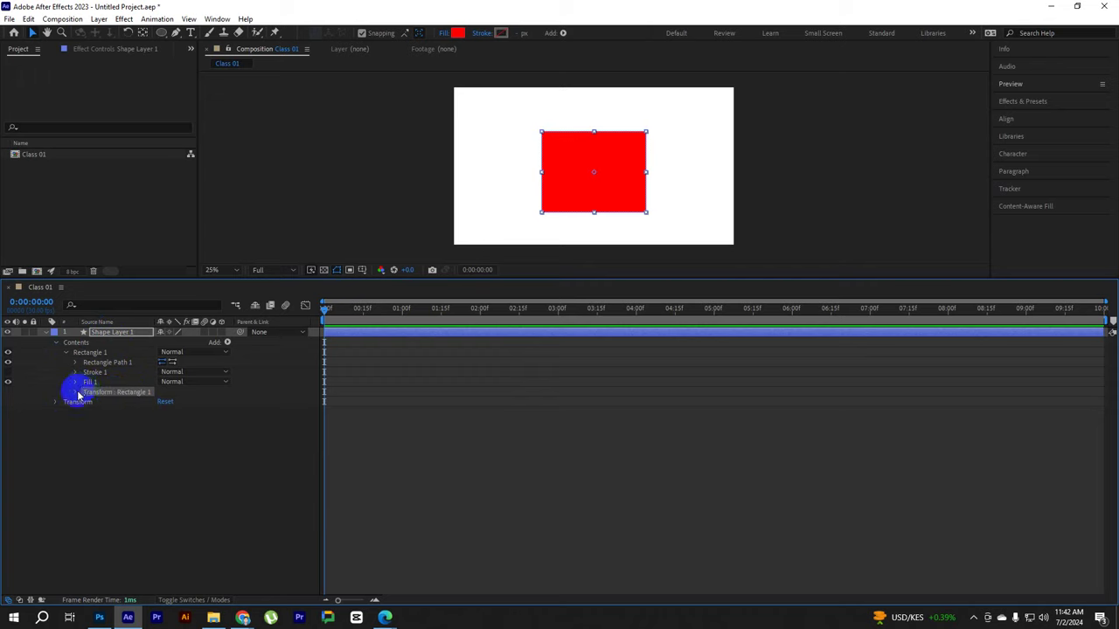
{"action": "left_click", "coordinate": [75, 392]}
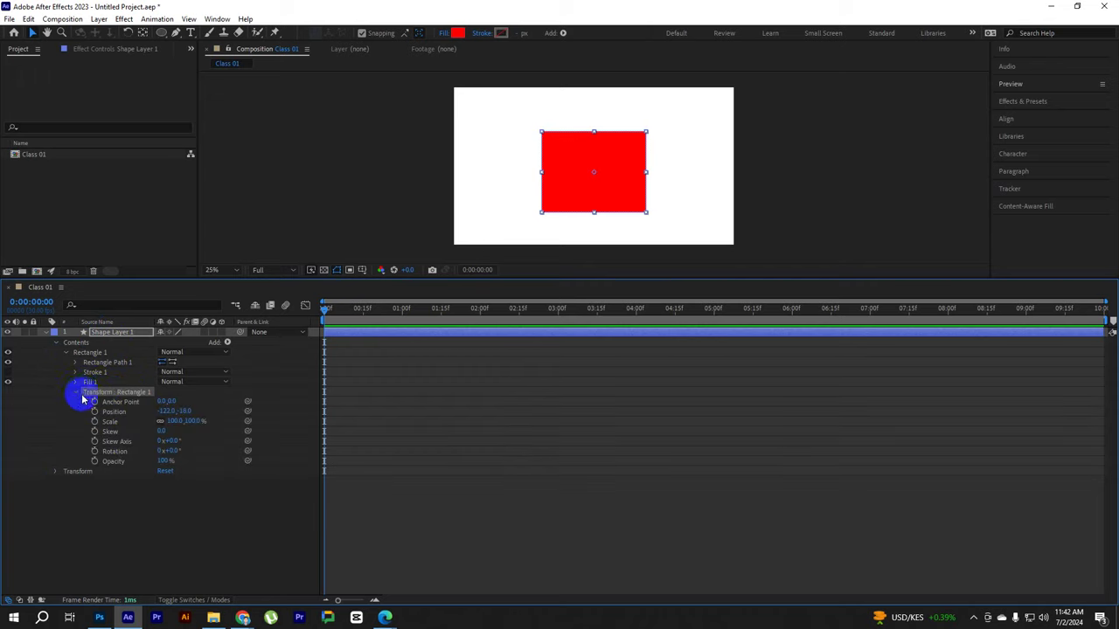
{"action": "left_click", "coordinate": [76, 362]}
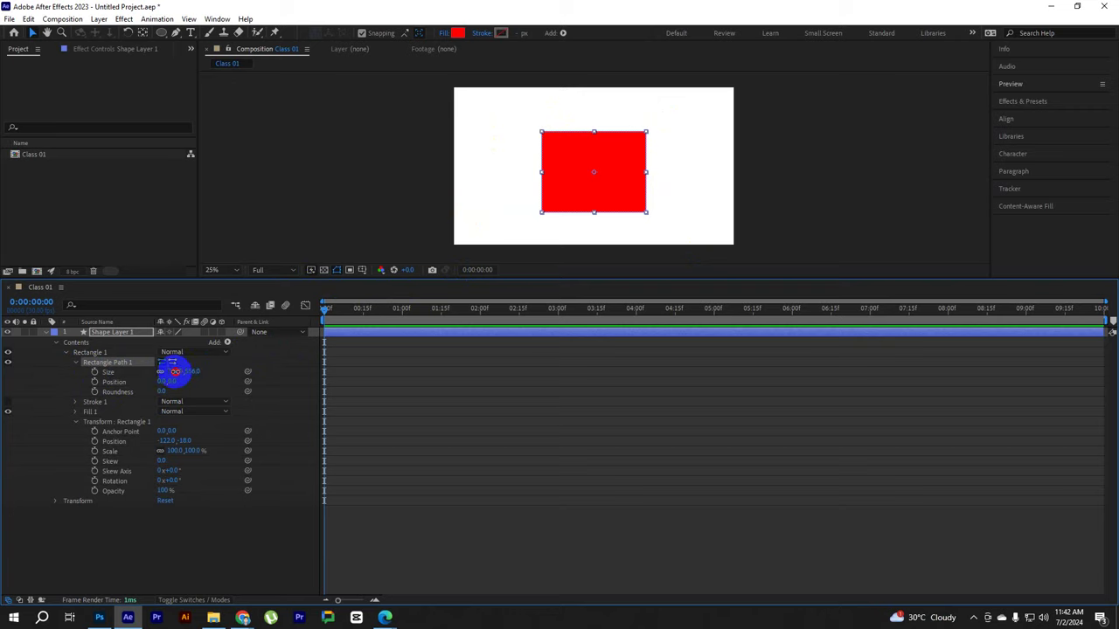
Adjust the rectangle path's Size and reset its Position to 0,0
{"action": "mouse_move", "coordinate": [175, 372]}
{"action": "left_mouse_down"}
{"action": "mouse_move", "coordinate": [229, 370]}
{"action": "mouse_move", "coordinate": [175, 370]}
{"action": "left_mouse_up"}
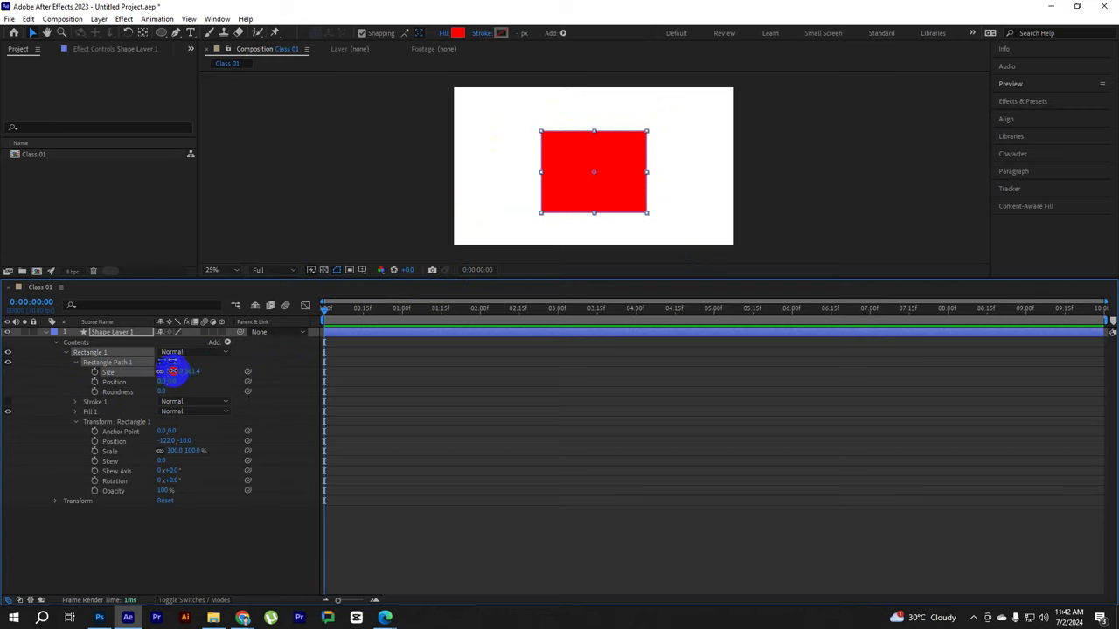
{"action": "left_click", "coordinate": [177, 371]}
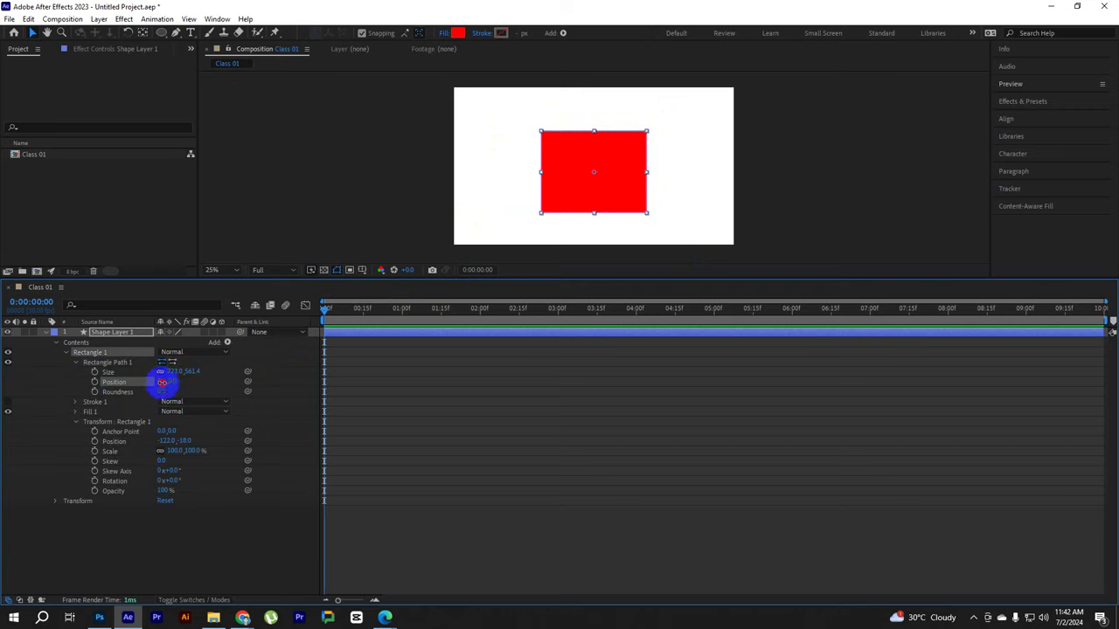
{"action": "left_click_drag", "start_coordinate": [166, 382], "coordinate": [324, 367]}
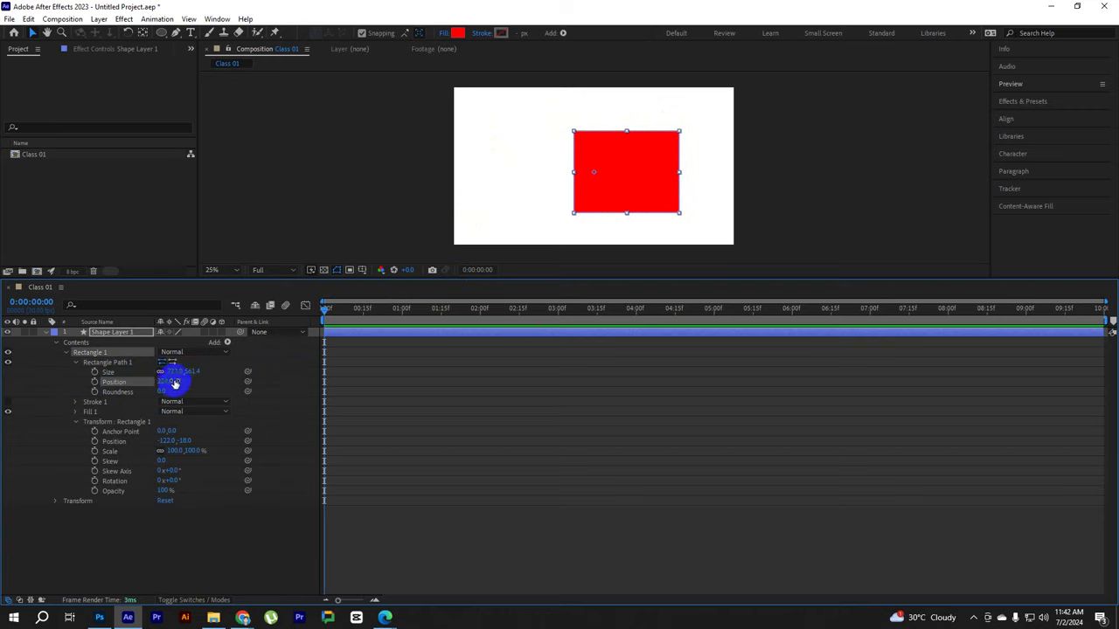
{"action": "left_click", "coordinate": [164, 382]}
{"action": "type", "text": "0"}
{"action": "key", "text": "Return"}
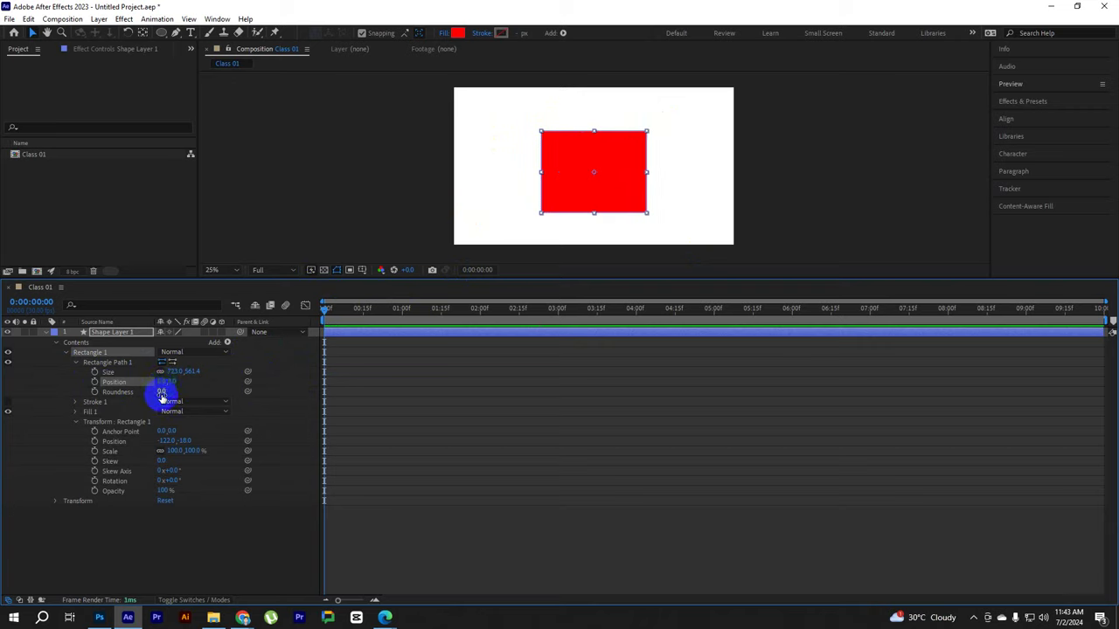
Try a higher Roundness, then return it to 0 and deselect the layer
{"action": "left_click_drag", "start_coordinate": [159, 391], "coordinate": [345, 368]}
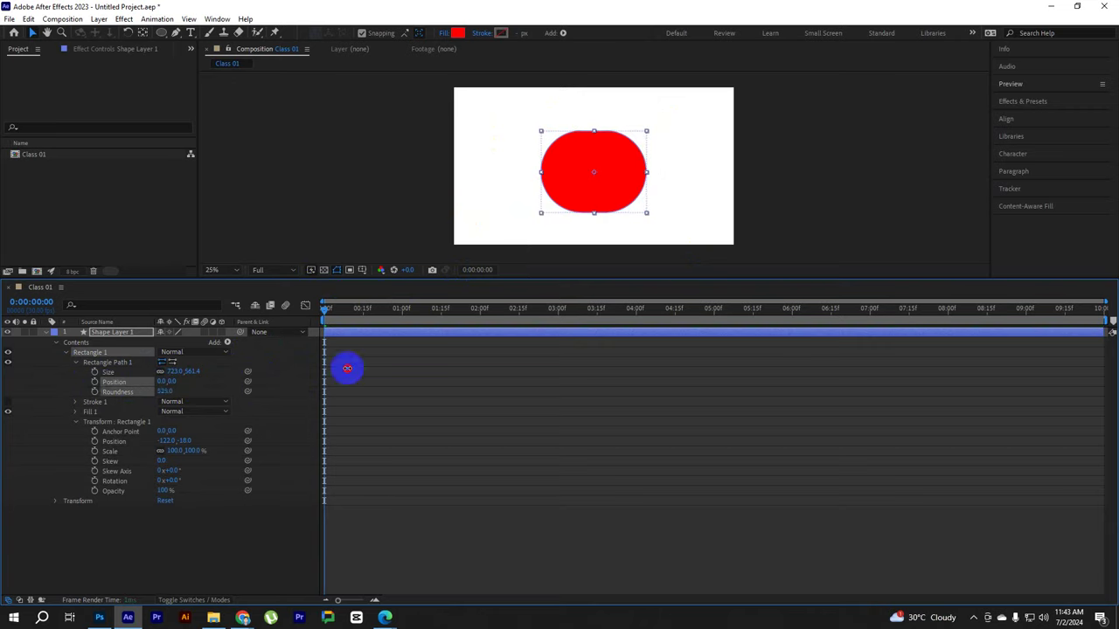
{"action": "left_click_drag", "start_coordinate": [128, 292], "coordinate": [45, 295]}
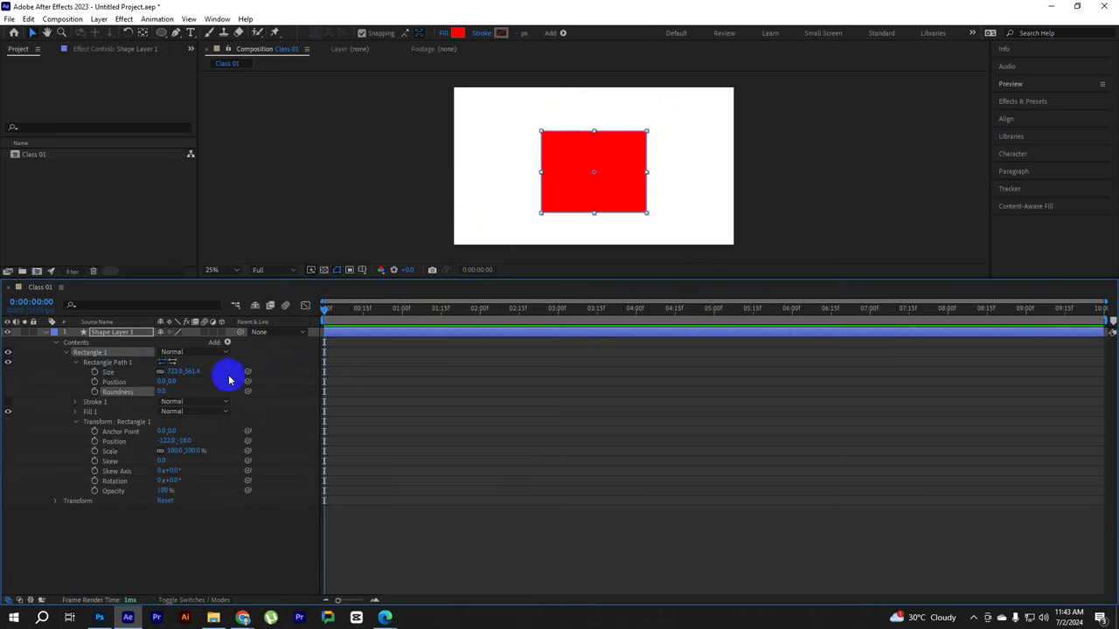
{"action": "left_click", "coordinate": [183, 563]}
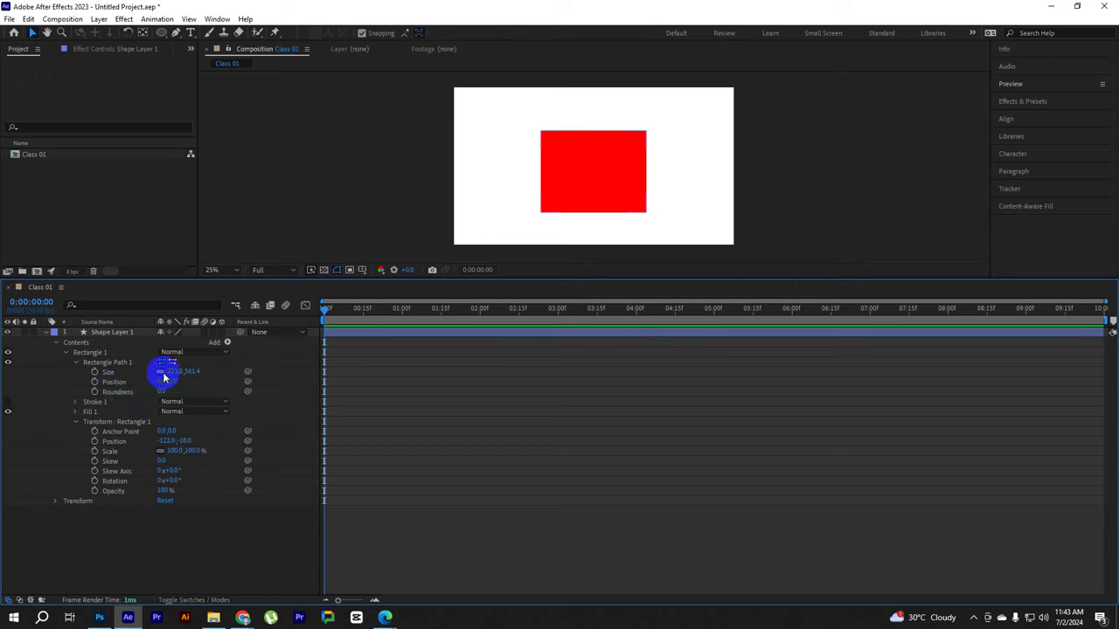
{"action": "left_click", "coordinate": [104, 374]}
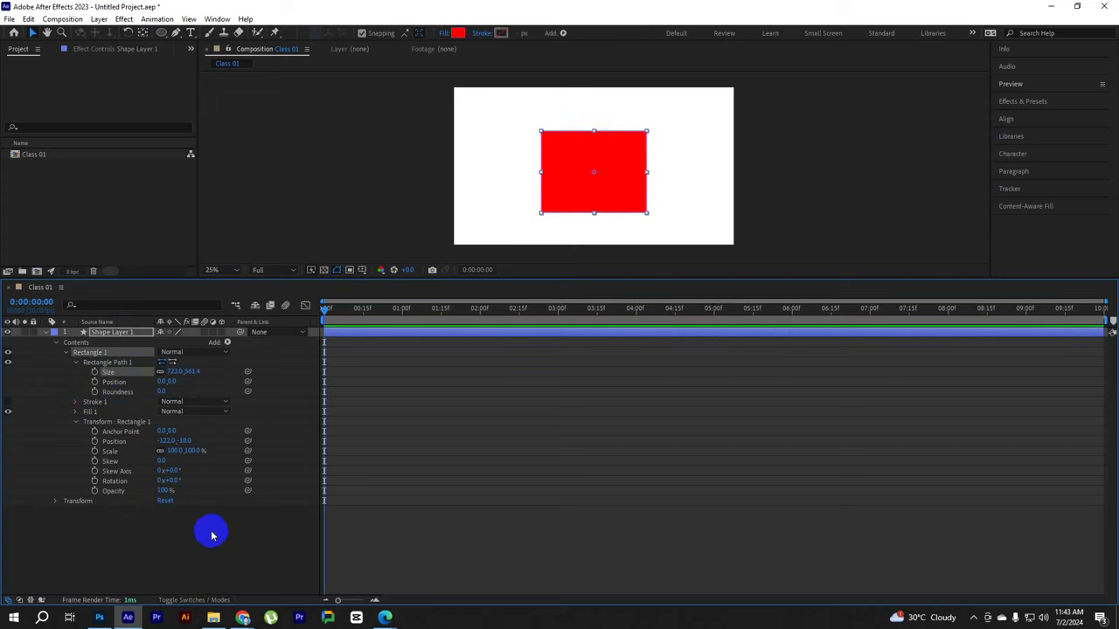
{"action": "key", "text": "Print"}
{"action": "left_click_drag", "start_coordinate": [35, 310], "coordinate": [250, 544]}
{"action": "left_click", "coordinate": [260, 435]}
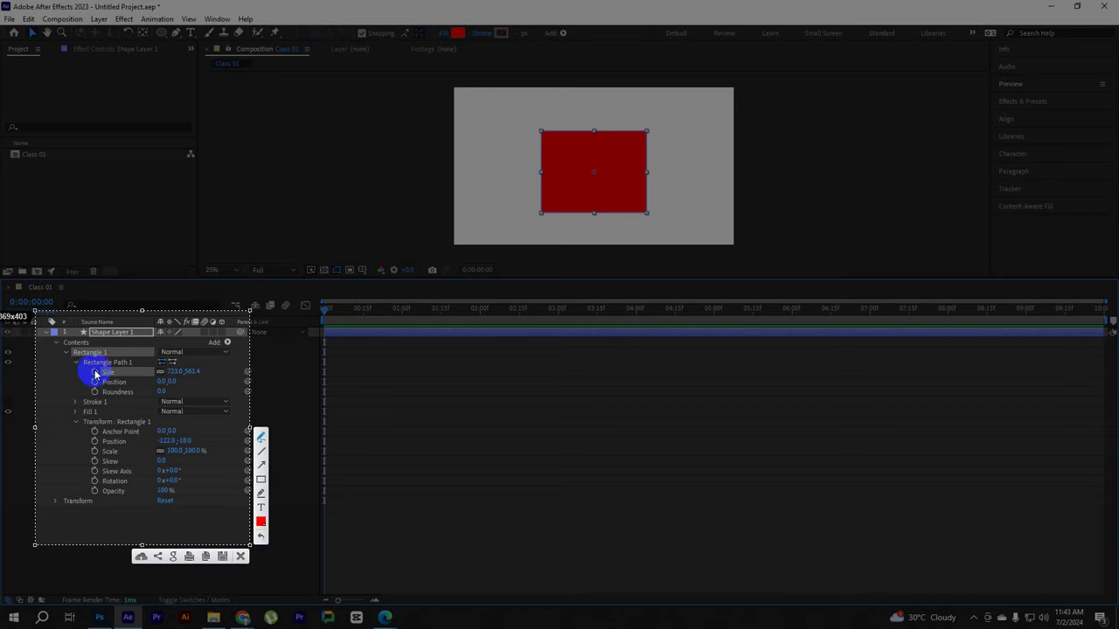
{"action": "mouse_move", "coordinate": [112, 362]}
{"action": "left_mouse_down"}
{"action": "mouse_move", "coordinate": [87, 391]}
{"action": "mouse_move", "coordinate": [102, 395]}
{"action": "left_mouse_up"}
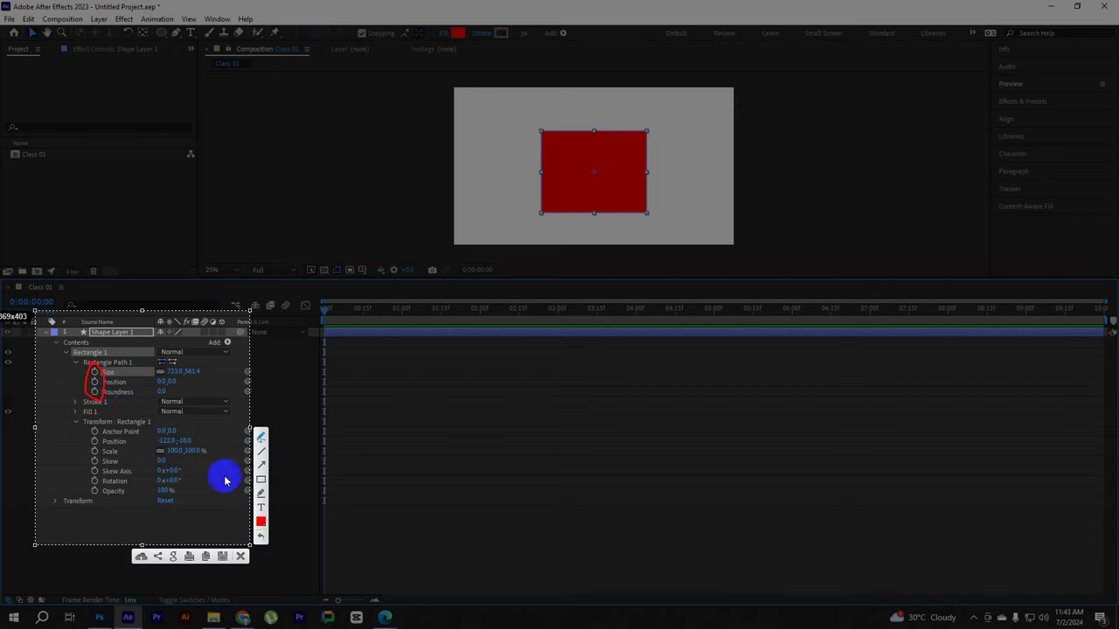
{"action": "left_click", "coordinate": [240, 556]}
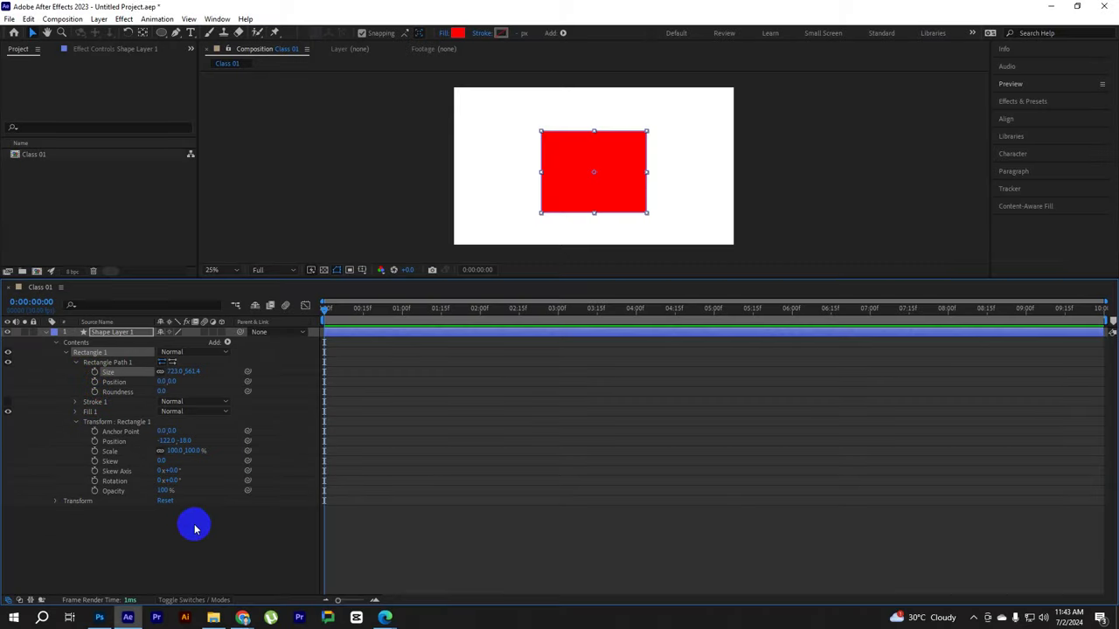
{"action": "left_click", "coordinate": [194, 527]}
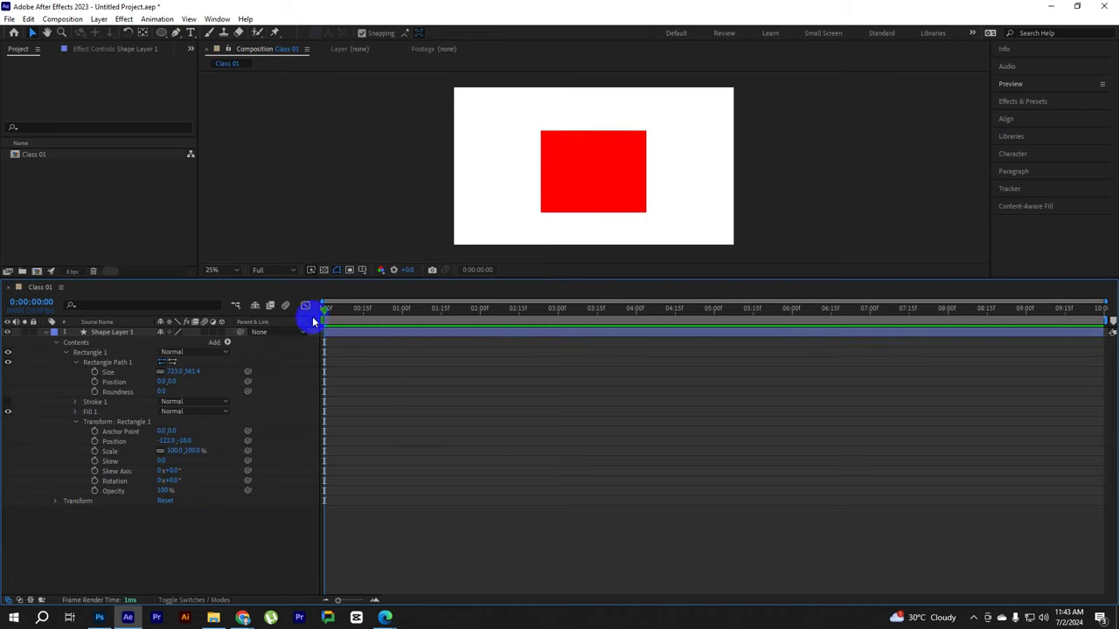
Zoom the timeline into the first seconds, set the time to 0:00:01:00, and select Shape Layer 1
{"action": "left_click", "coordinate": [376, 600]}
{"action": "mouse_move", "coordinate": [324, 308]}
{"action": "left_mouse_down"}
{"action": "mouse_move", "coordinate": [487, 328]}
{"action": "mouse_move", "coordinate": [644, 310]}
{"action": "left_mouse_up"}
{"action": "left_click_drag", "start_coordinate": [352, 600], "coordinate": [305, 603]}
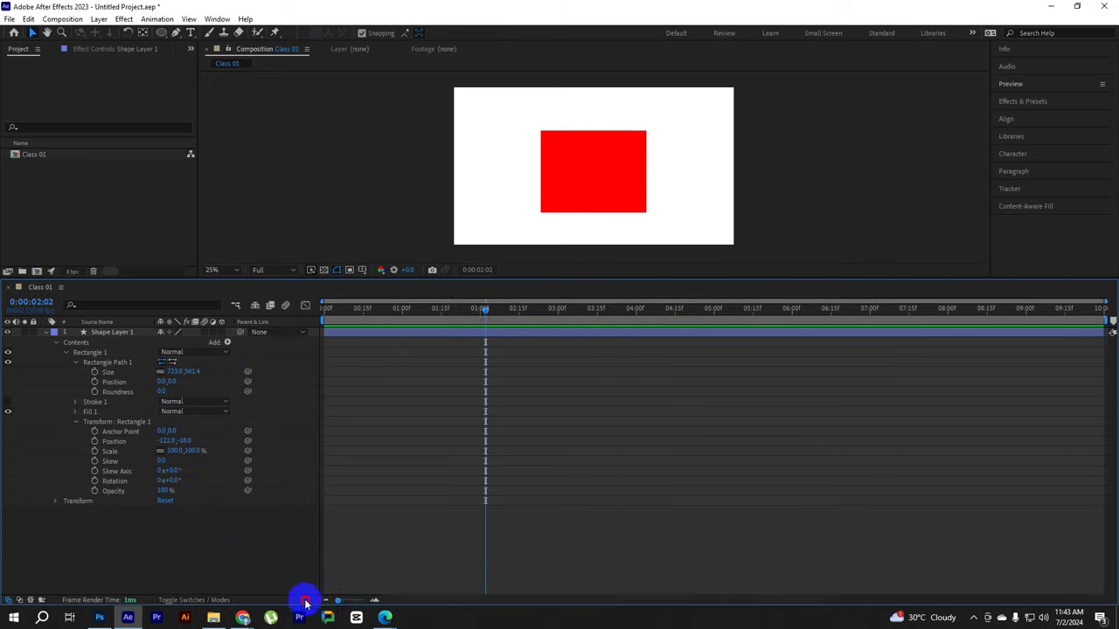
{"action": "mouse_move", "coordinate": [487, 307]}
{"action": "left_mouse_down"}
{"action": "mouse_move", "coordinate": [315, 299]}
{"action": "mouse_move", "coordinate": [1112, 326]}
{"action": "mouse_move", "coordinate": [229, 332]}
{"action": "left_mouse_up"}
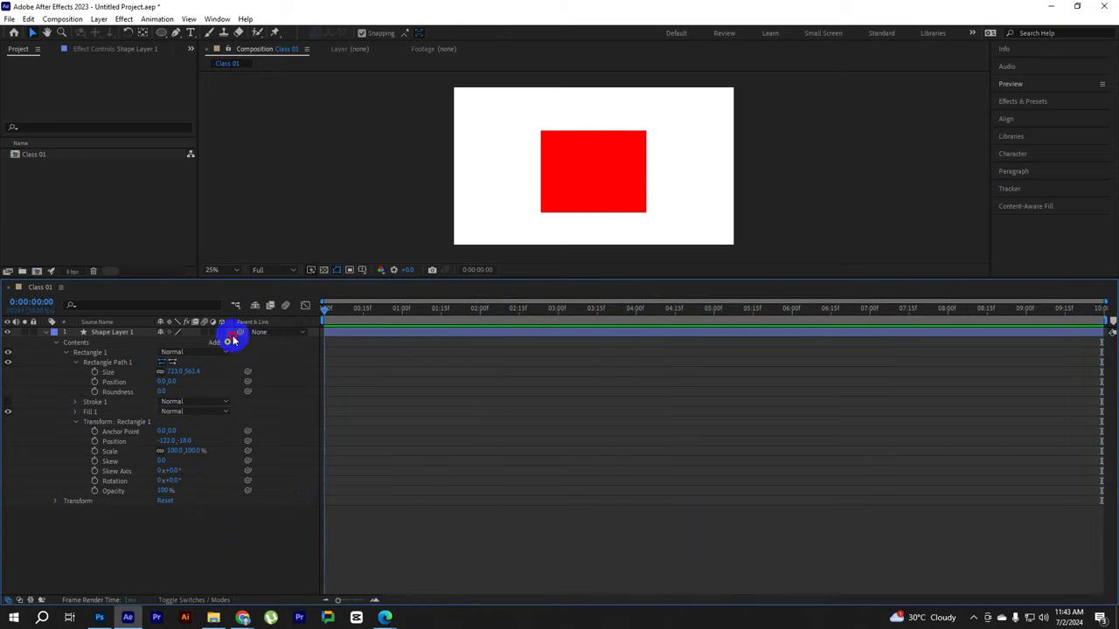
{"action": "left_click", "coordinate": [376, 601]}
{"action": "left_click_drag", "start_coordinate": [324, 305], "coordinate": [480, 323]}
{"action": "left_click", "coordinate": [576, 153]}
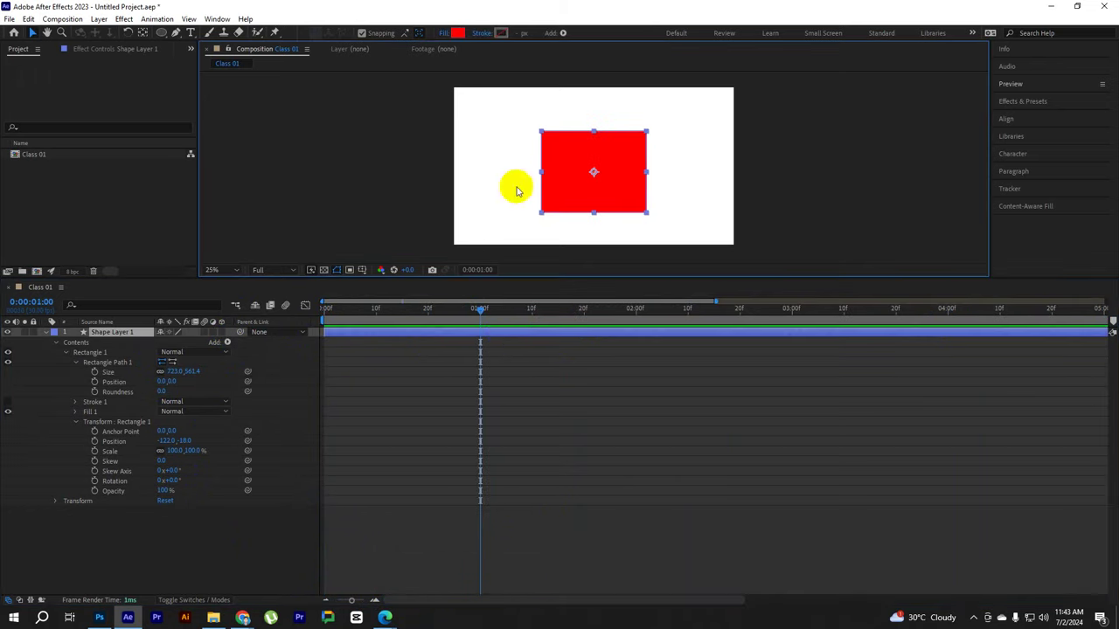
{"action": "left_click", "coordinate": [506, 335]}
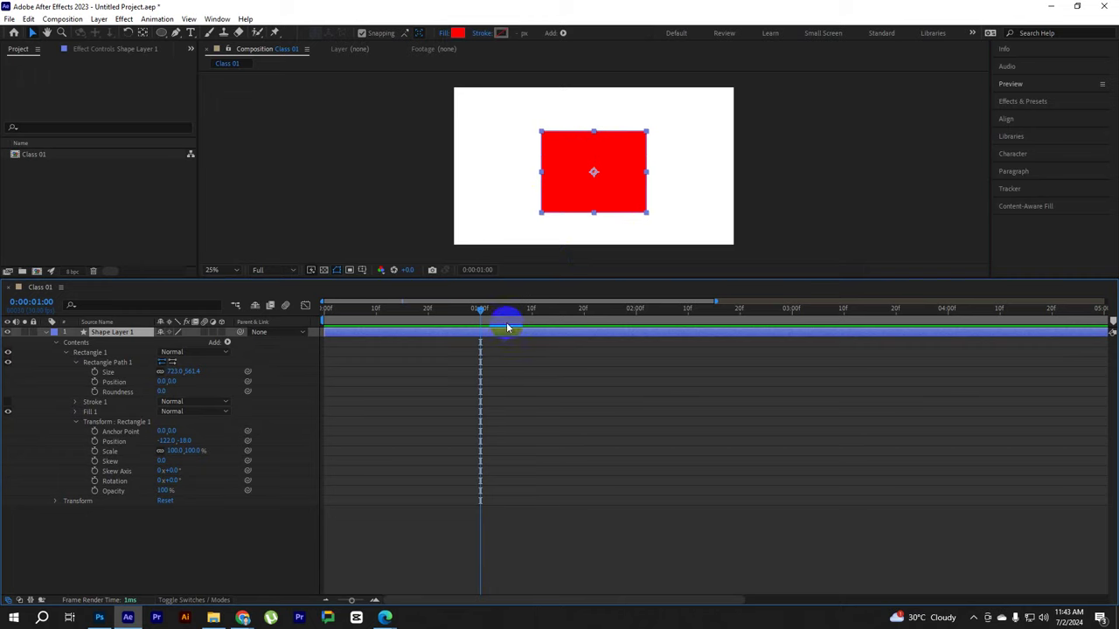
Enable Roundness keyframing and set Roundness to 100 at the 1-second mark
{"action": "left_click", "coordinate": [95, 392]}
{"action": "left_click", "coordinate": [444, 428]}
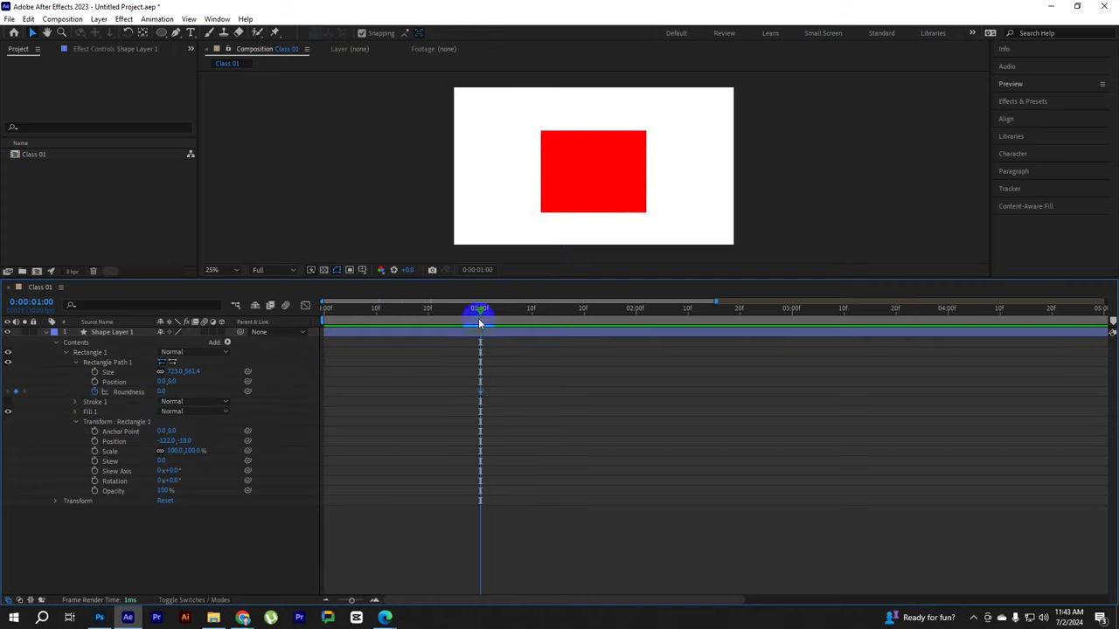
{"action": "left_click", "coordinate": [480, 390]}
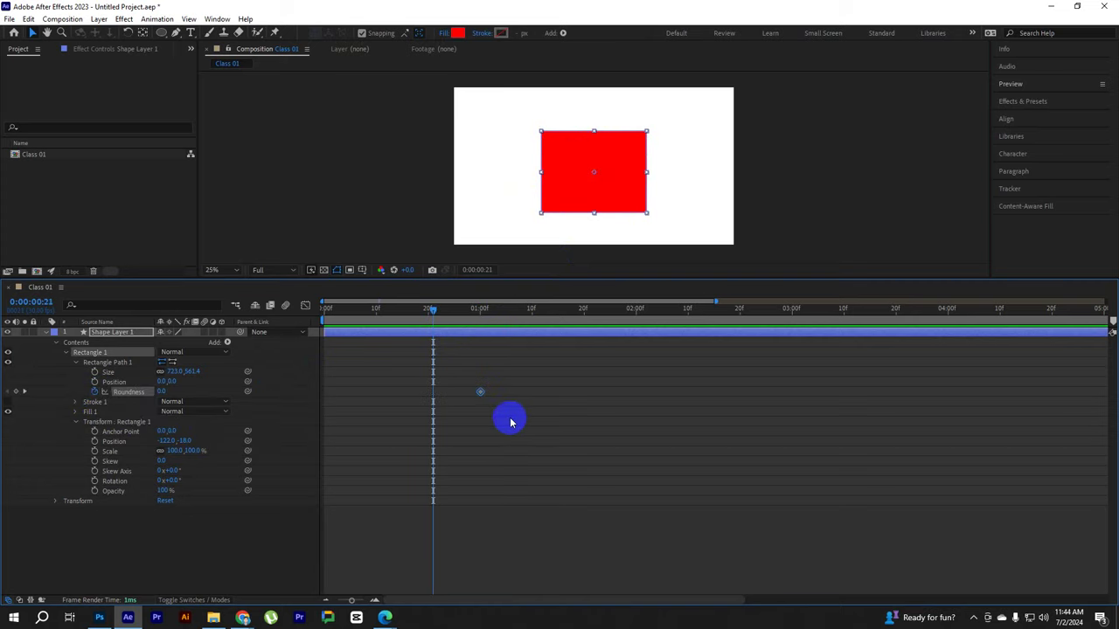
{"action": "left_click", "coordinate": [25, 391]}
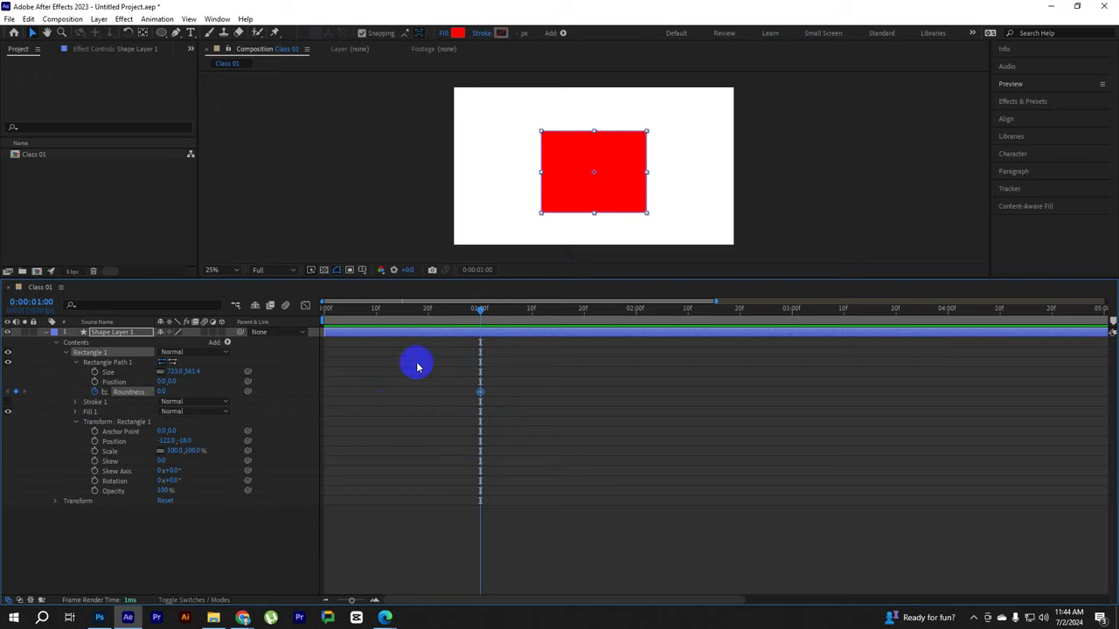
{"action": "left_click_drag", "start_coordinate": [480, 313], "coordinate": [481, 313]}
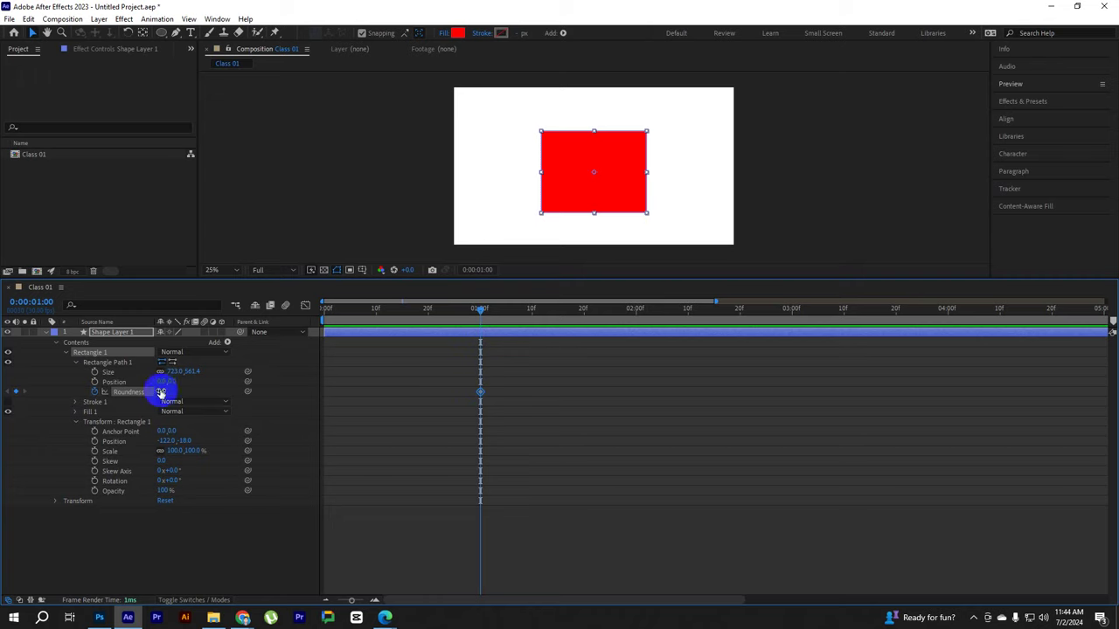
{"action": "left_click_drag", "start_coordinate": [161, 391], "coordinate": [176, 396]}
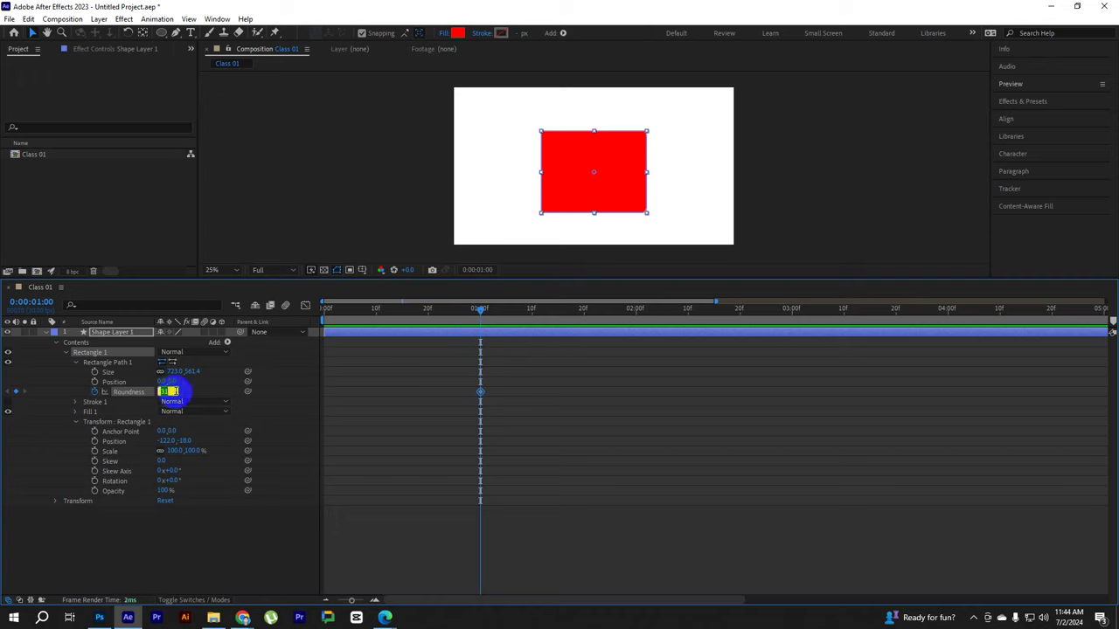
{"action": "left_click", "coordinate": [175, 394]}
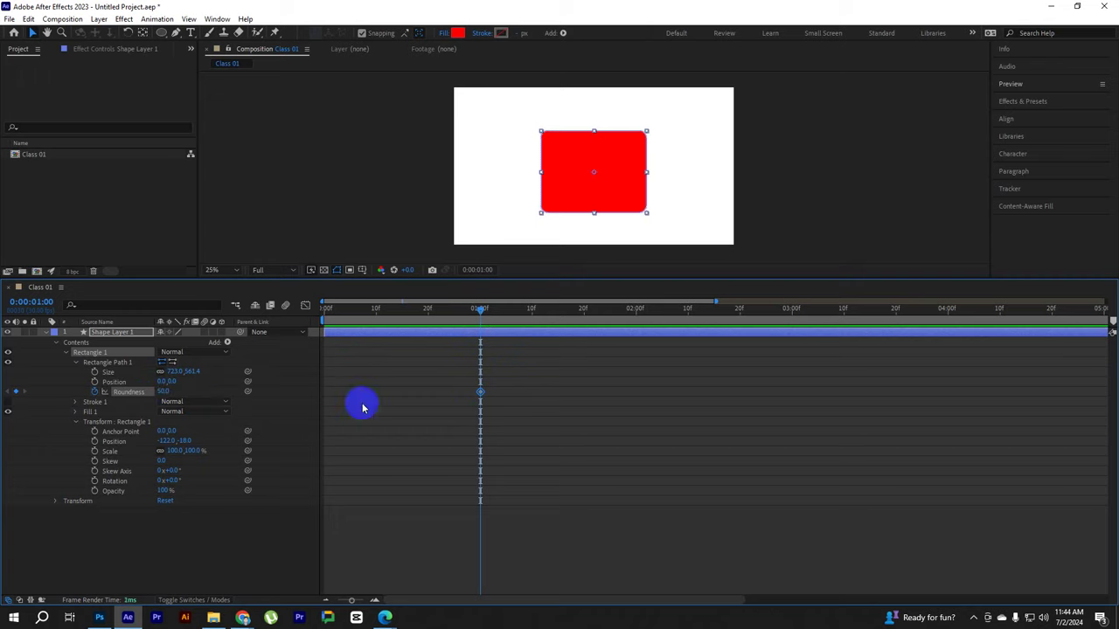
{"action": "left_click", "coordinate": [167, 390]}
{"action": "type", "text": "100"}
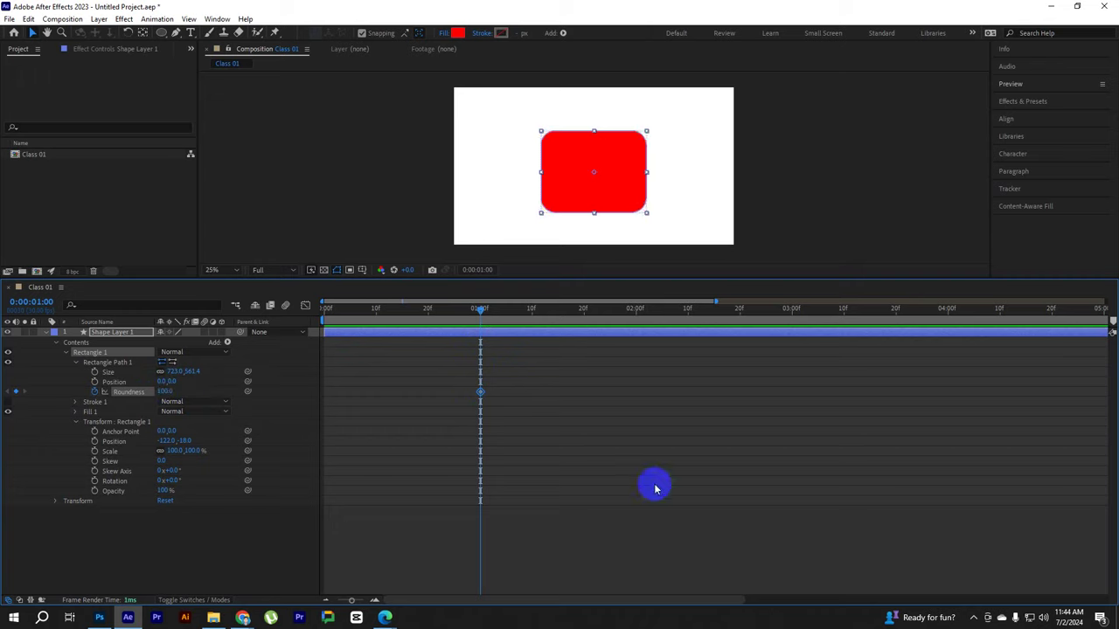
{"action": "left_click", "coordinate": [528, 443]}
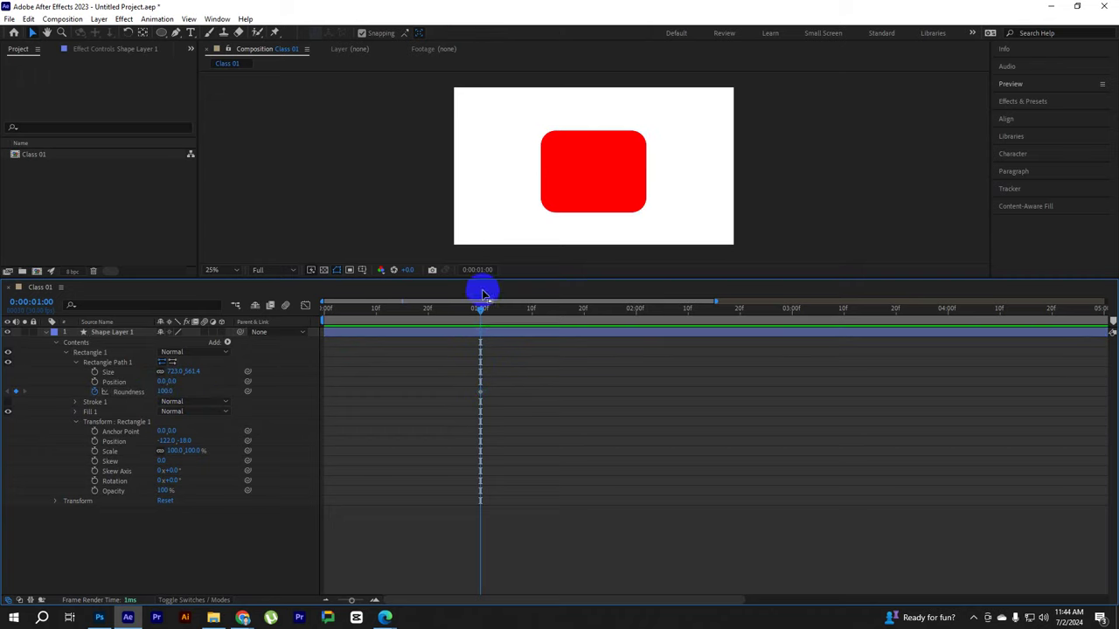
Set Roundness to 0 at 0:00 and scrub the first frames to check
{"action": "key", "text": "Home"}
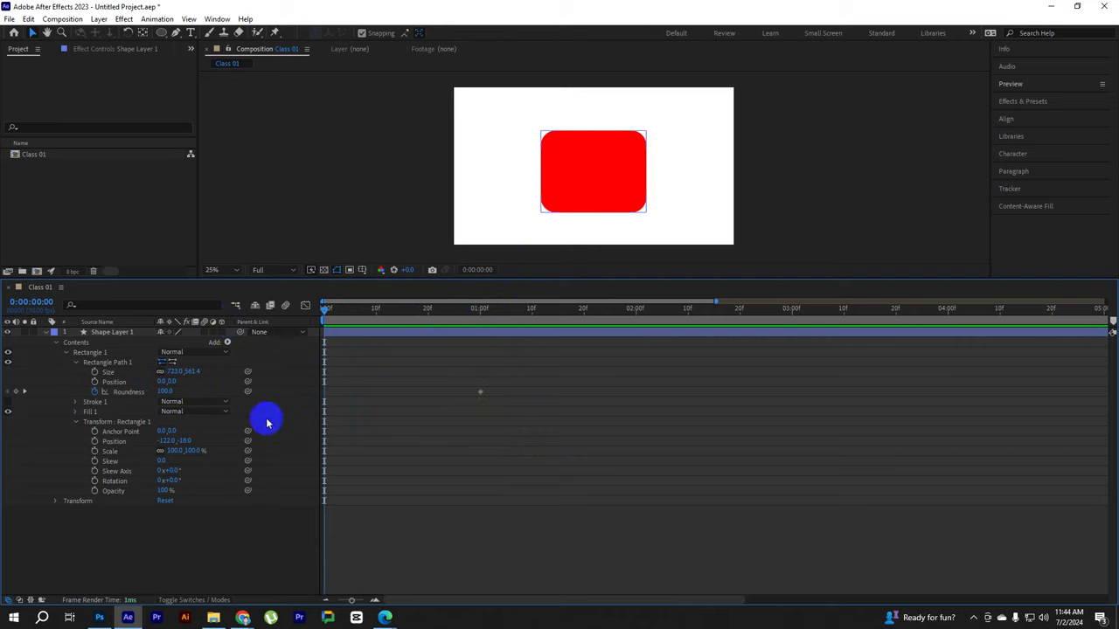
{"action": "left_click", "coordinate": [166, 392]}
{"action": "type", "text": "0"}
{"action": "key", "text": "Return"}
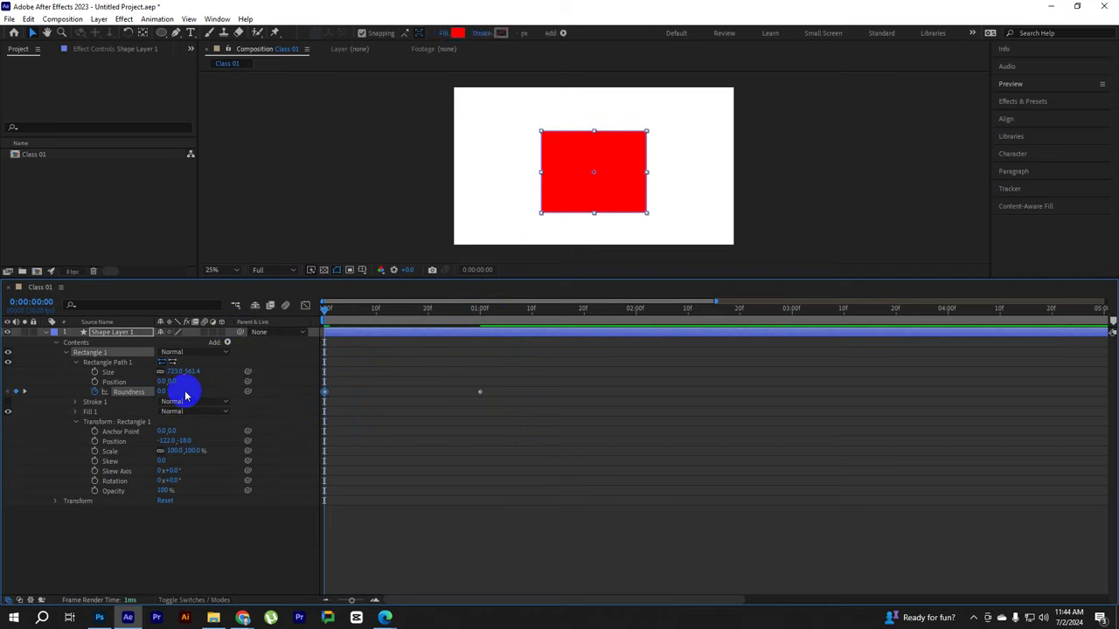
{"action": "left_click", "coordinate": [249, 549]}
{"action": "mouse_move", "coordinate": [325, 308]}
{"action": "left_mouse_down"}
{"action": "mouse_move", "coordinate": [404, 310]}
{"action": "mouse_move", "coordinate": [325, 307]}
{"action": "left_mouse_up"}
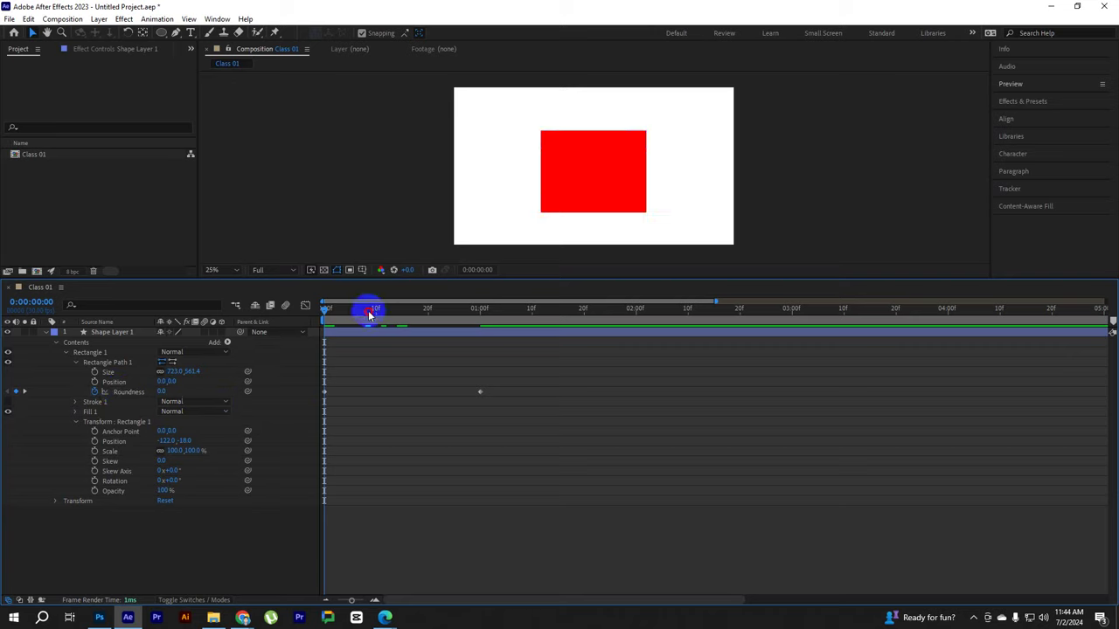
Play and scrub the first second to watch the corners round from 0 to 100
{"action": "mouse_move", "coordinate": [376, 310]}
{"action": "left_mouse_down"}
{"action": "mouse_move", "coordinate": [482, 312]}
{"action": "mouse_move", "coordinate": [203, 341]}
{"action": "left_mouse_up"}
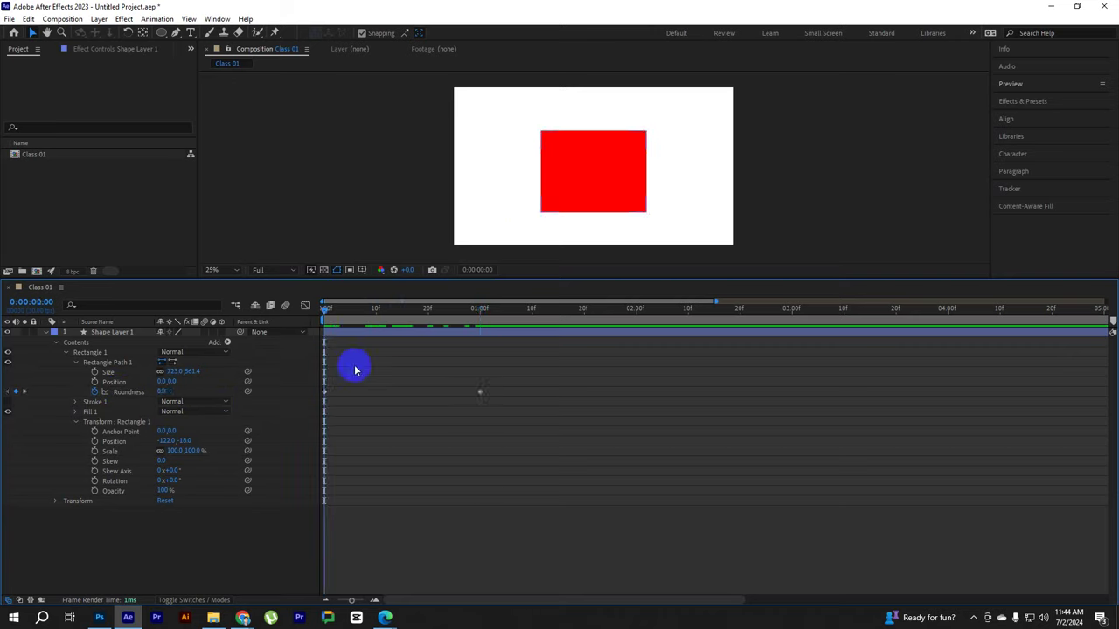
{"action": "key", "text": "space"}
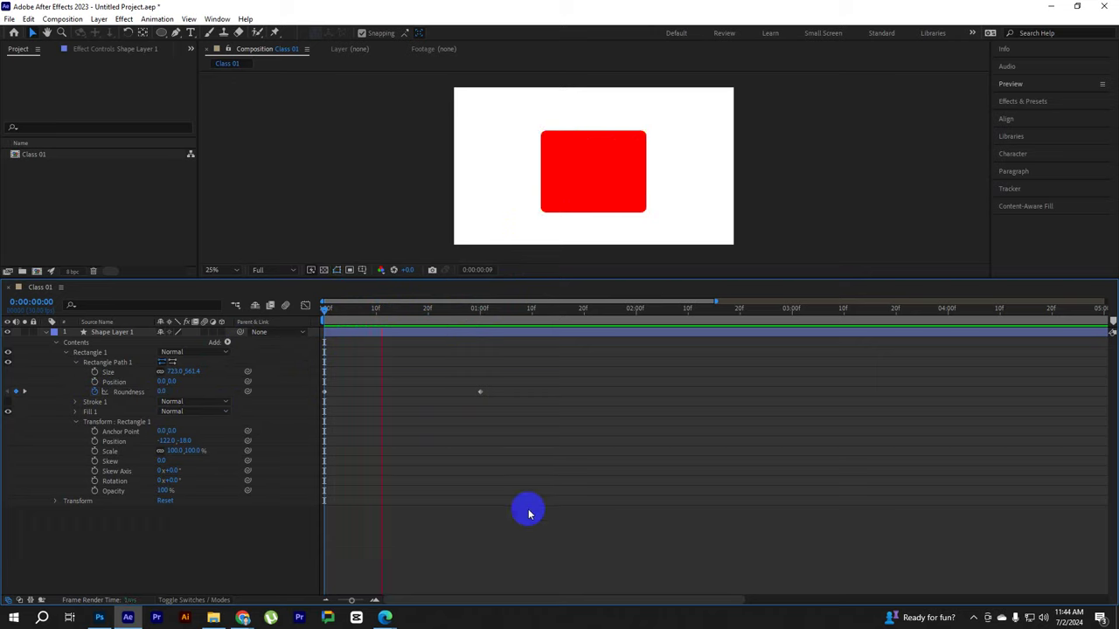
{"action": "left_click_drag", "start_coordinate": [495, 314], "coordinate": [236, 338]}
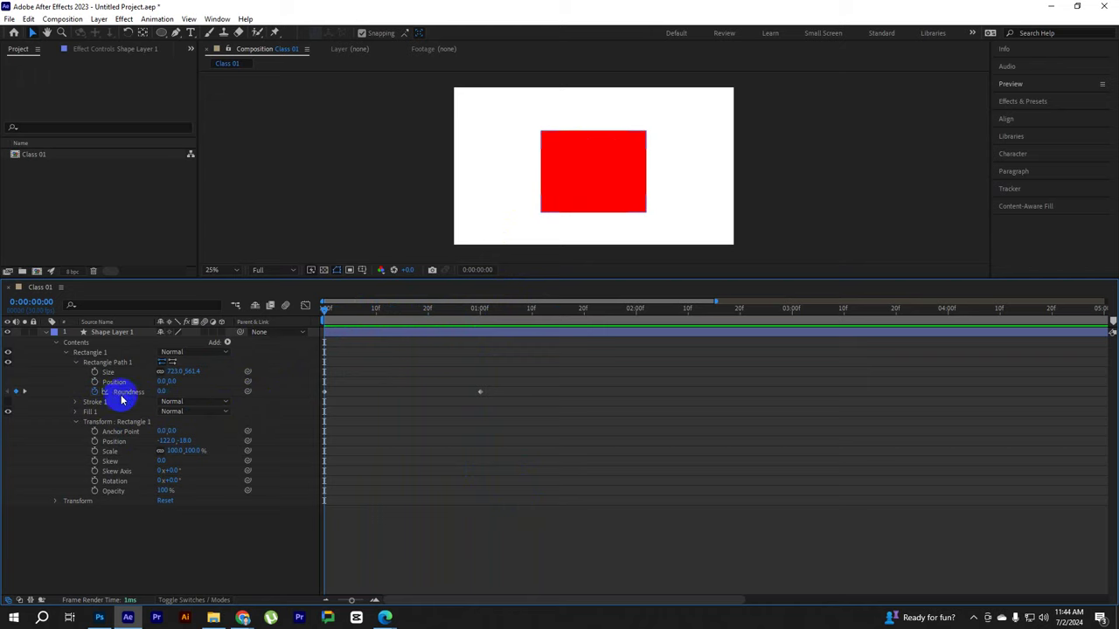
{"action": "left_click_drag", "start_coordinate": [371, 311], "coordinate": [584, 312]}
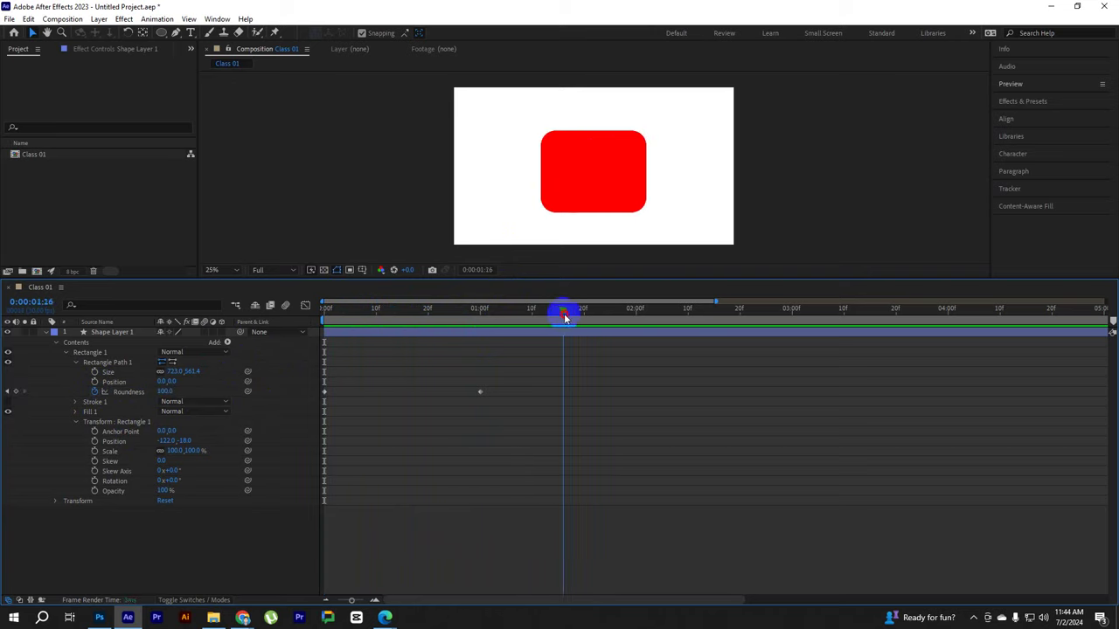
Add a Roundness keyframe of 150 at 1:20, with corners returning to sharp by 2:00
{"action": "left_click", "coordinate": [163, 392]}
{"action": "key", "text": "Return"}
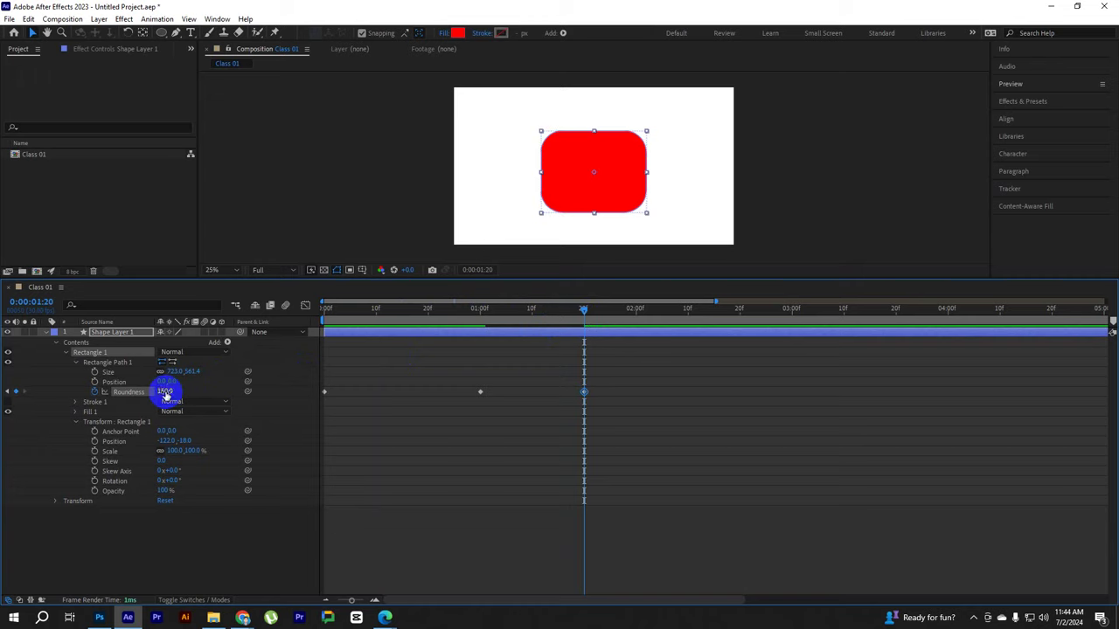
{"action": "left_click", "coordinate": [562, 356]}
{"action": "left_click_drag", "start_coordinate": [631, 310], "coordinate": [641, 309]}
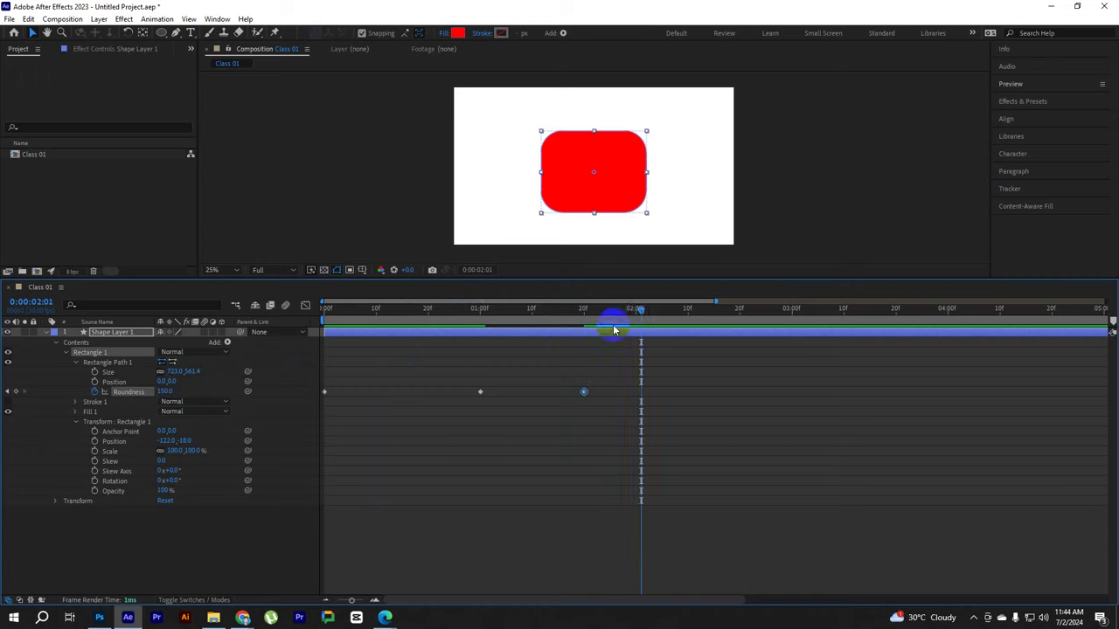
{"action": "left_click", "coordinate": [174, 408]}
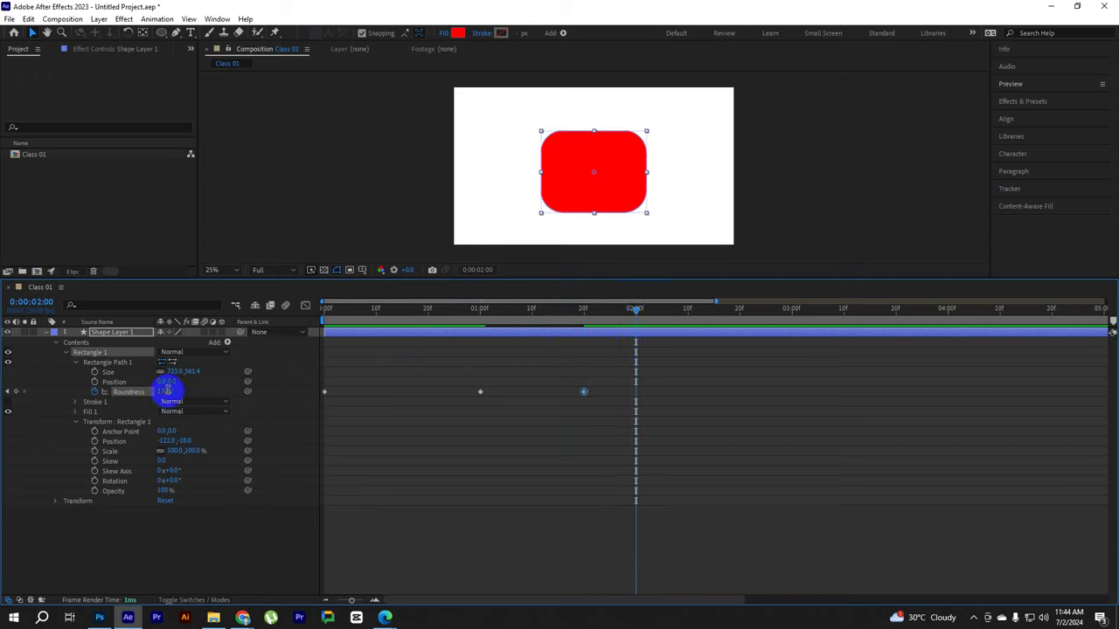
{"action": "left_click", "coordinate": [492, 325]}
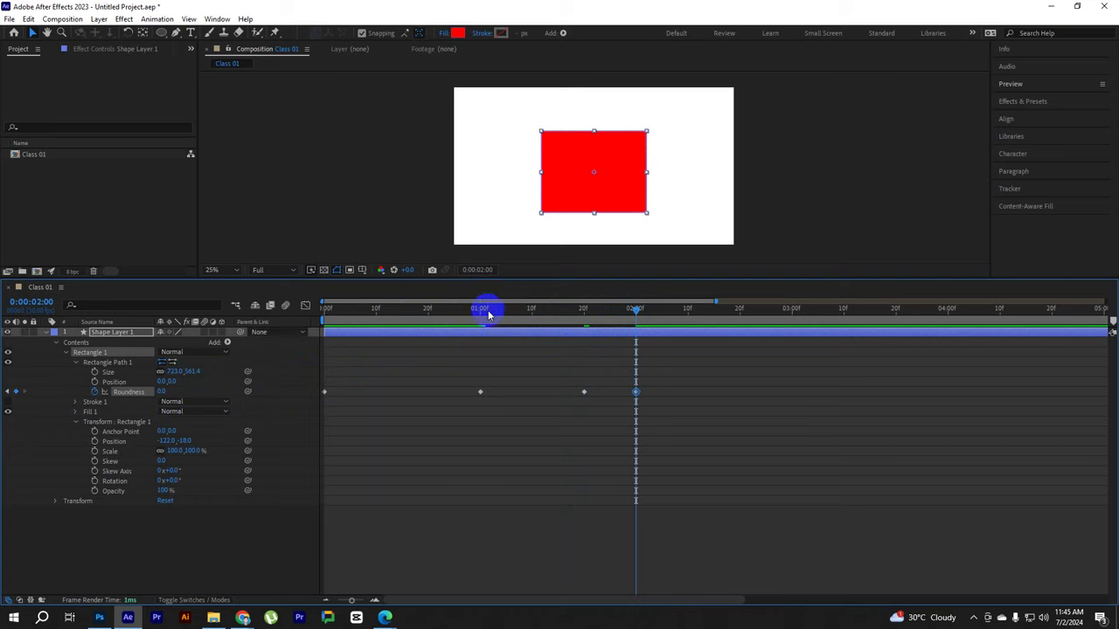
Preview the Roundness animation, rewind to 0:00 and play it again
{"action": "key", "text": "space"}
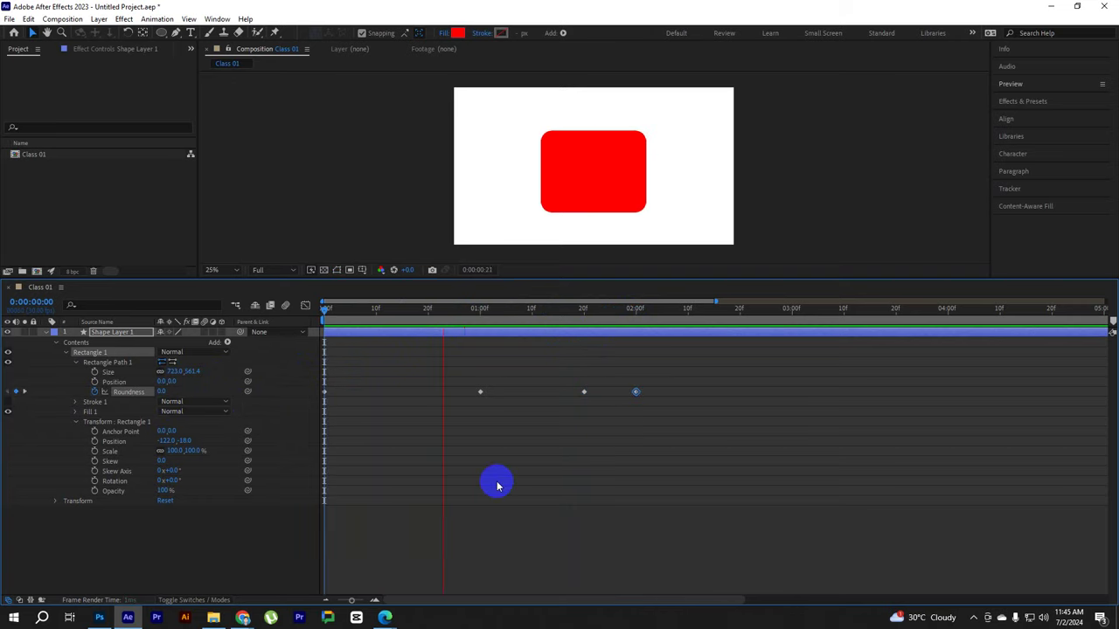
{"action": "left_click_drag", "start_coordinate": [648, 315], "coordinate": [289, 327]}
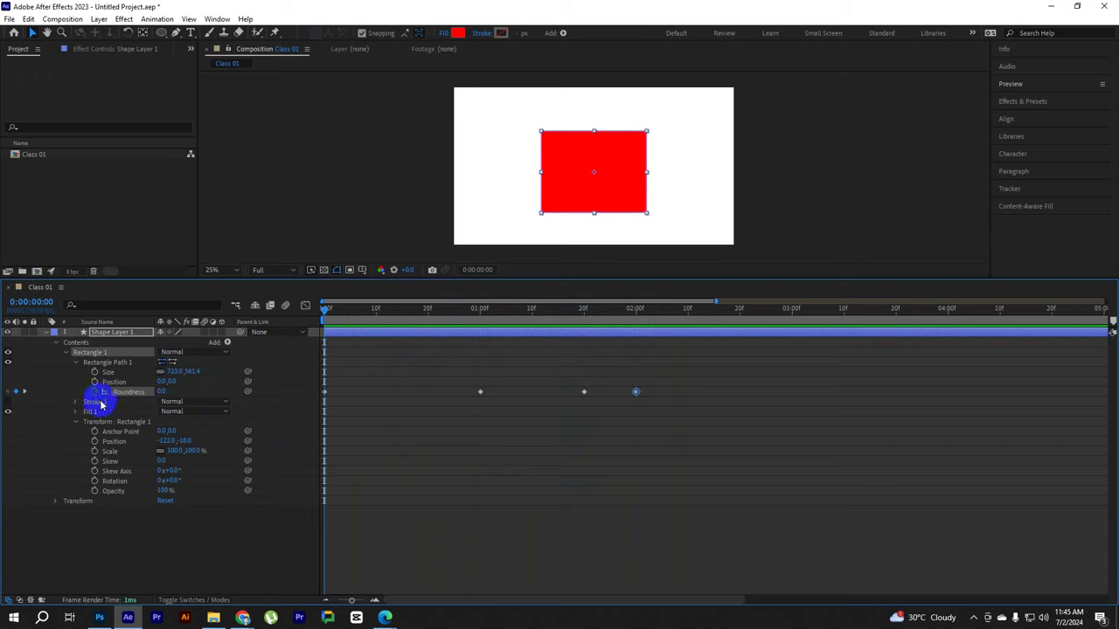
{"action": "left_click_drag", "start_coordinate": [92, 393], "coordinate": [195, 399]}
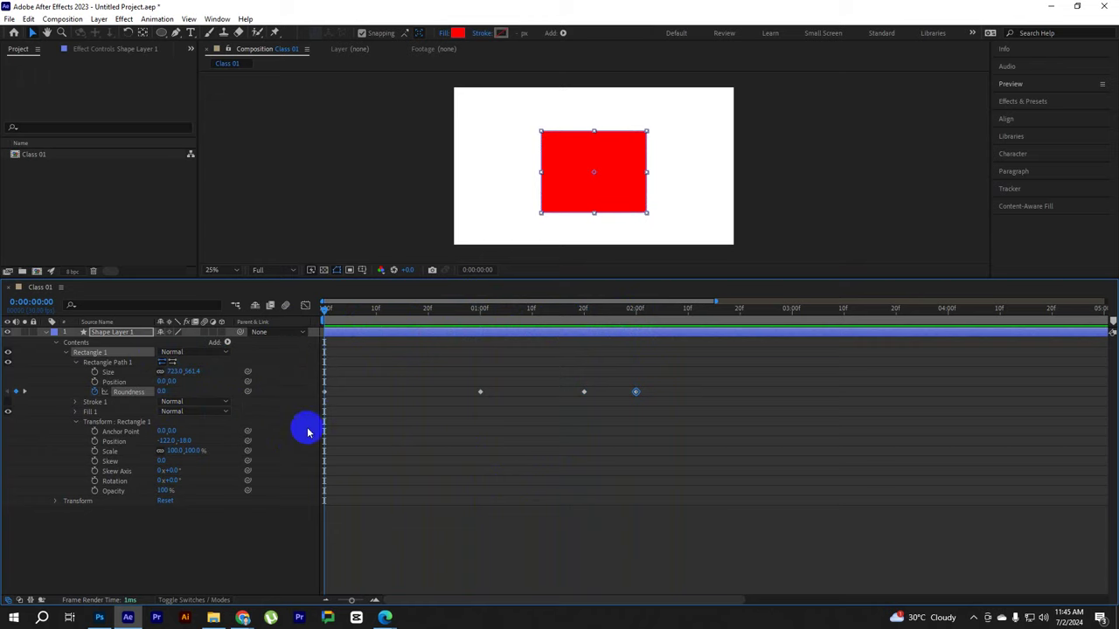
{"action": "left_click", "coordinate": [512, 471]}
{"action": "key", "text": "space"}
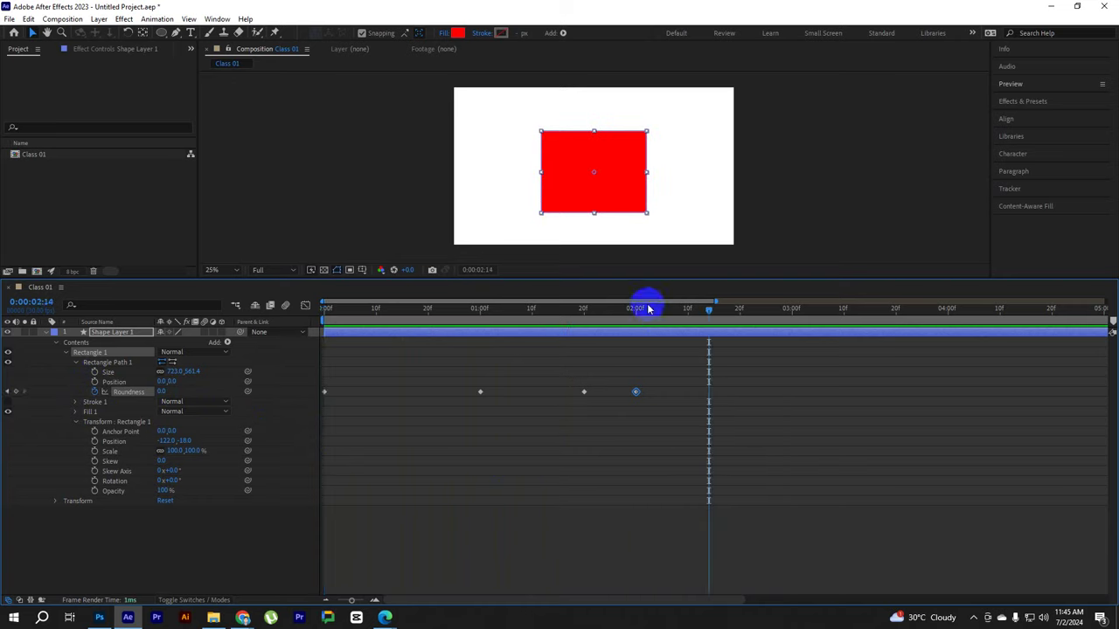
{"action": "key", "text": "space"}
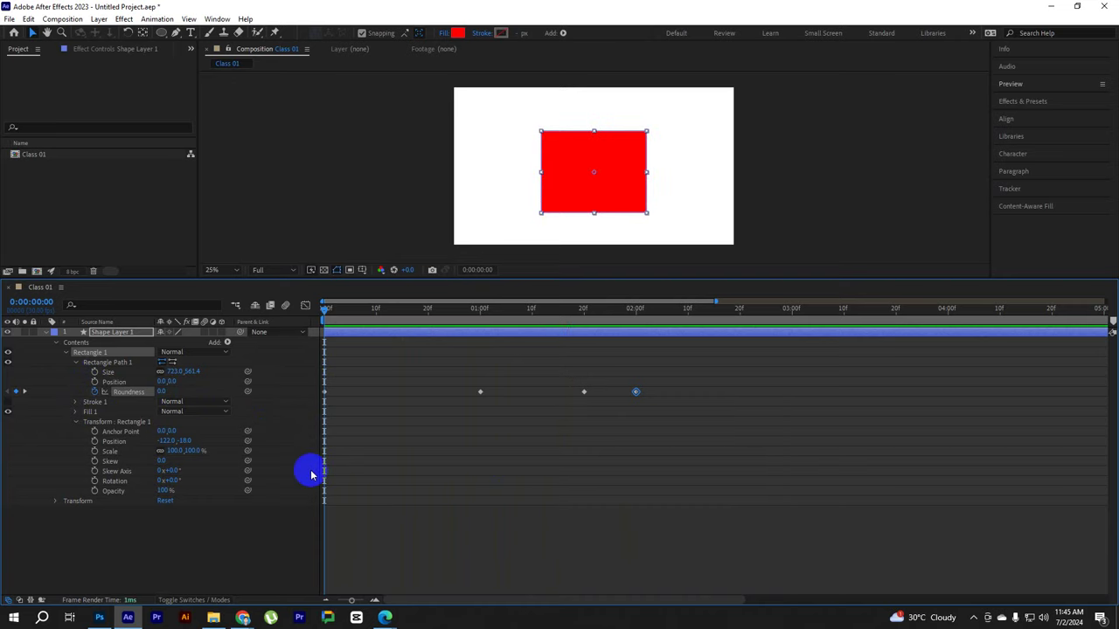
Peek at Stroke 1, then expand Fill 1 to show its red Color and 100% Opacity
{"action": "left_click", "coordinate": [76, 402]}
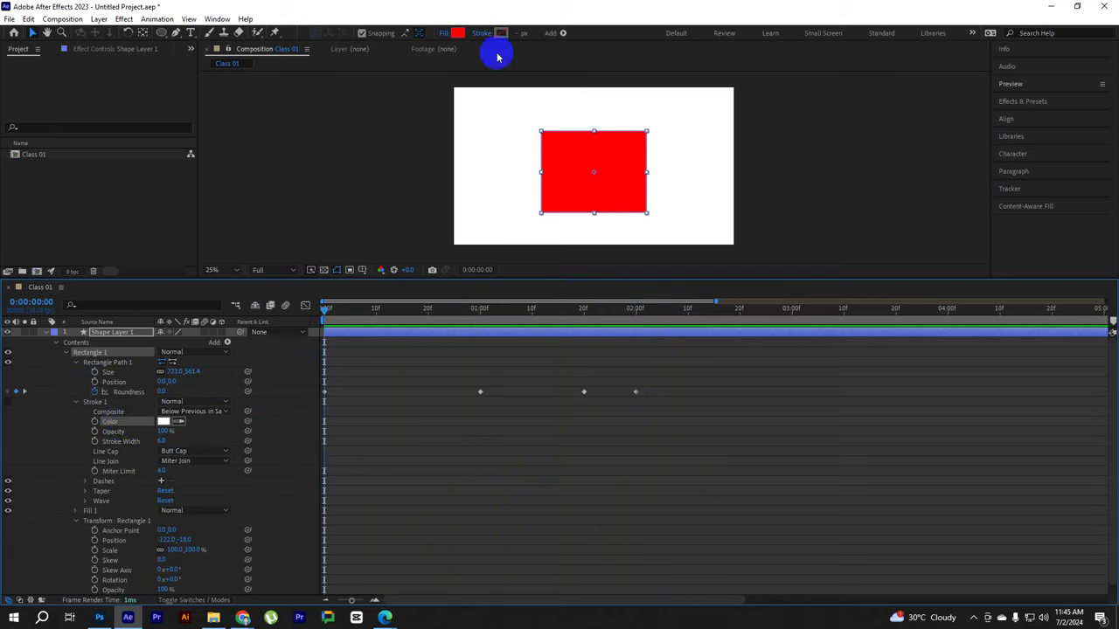
{"action": "left_click", "coordinate": [76, 404]}
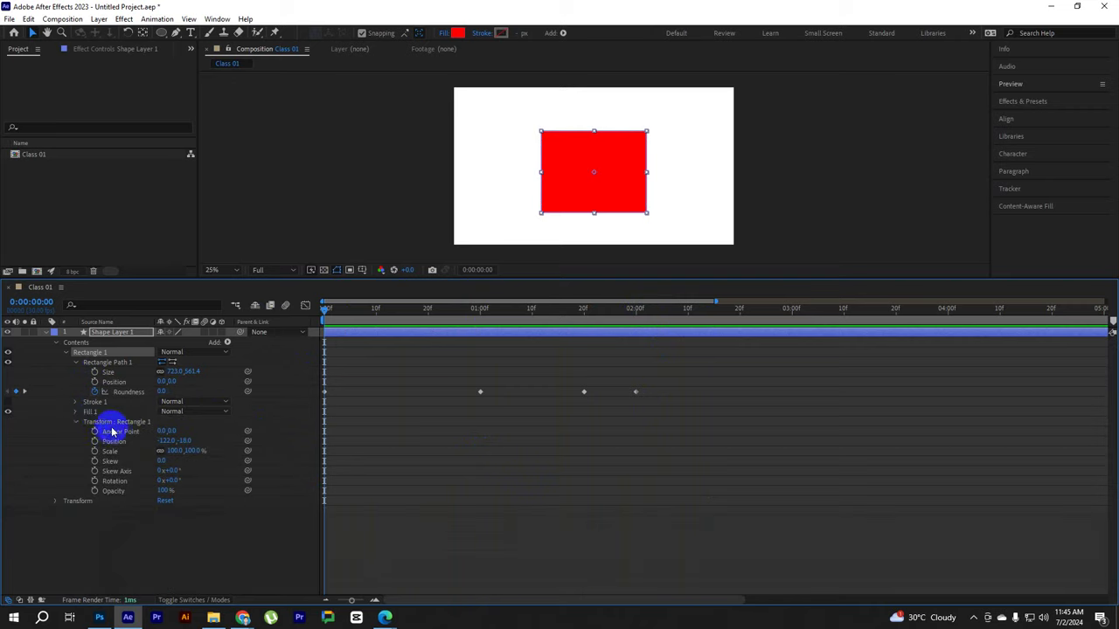
{"action": "left_click", "coordinate": [75, 413]}
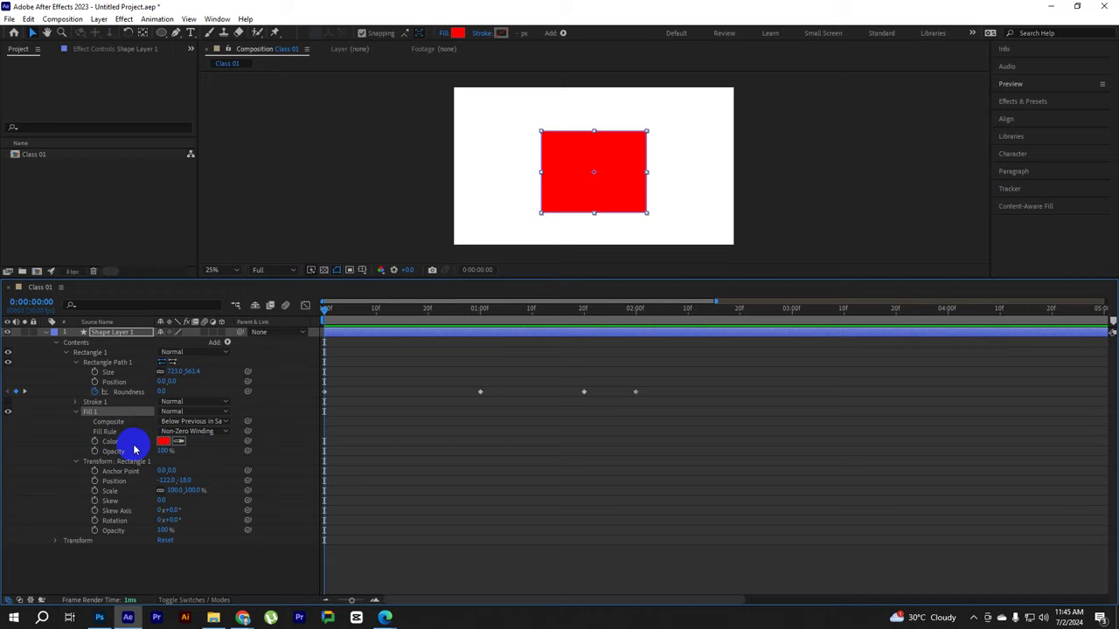
{"action": "left_click", "coordinate": [163, 441]}
{"action": "left_click", "coordinate": [759, 106]}
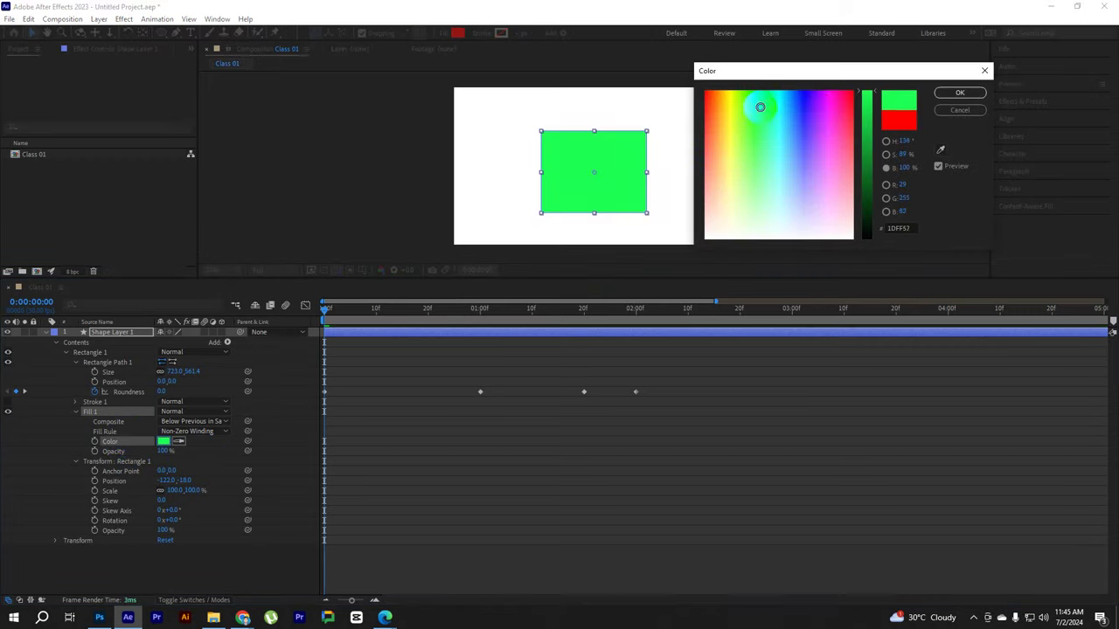
{"action": "left_click", "coordinate": [959, 92]}
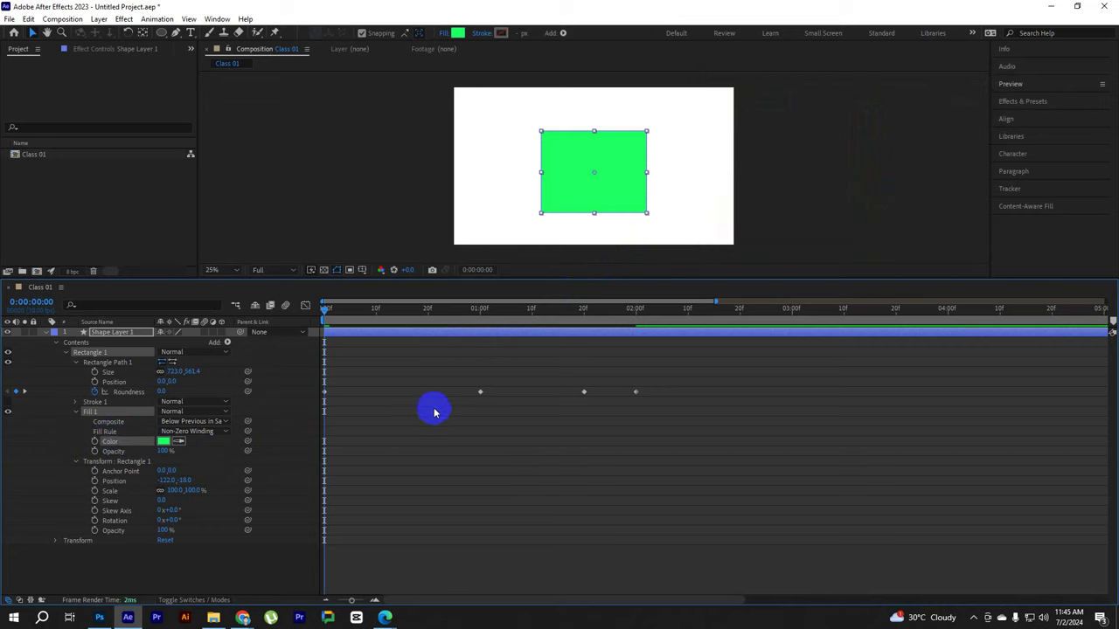
{"action": "left_click", "coordinate": [163, 441]}
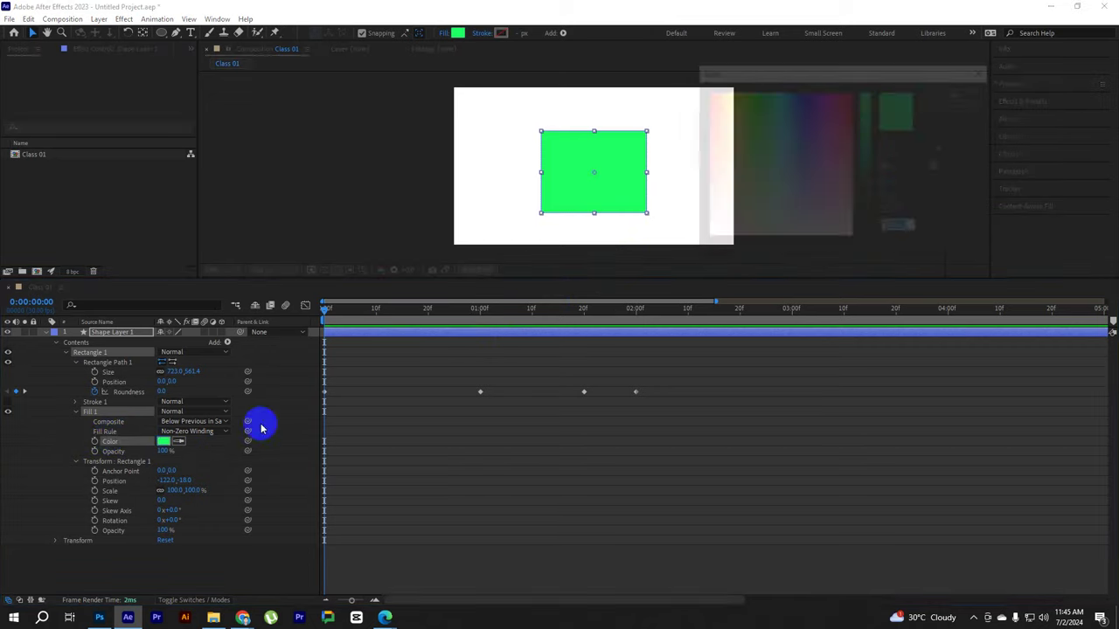
{"action": "type", "text": "ff0000"}
{"action": "left_click", "coordinate": [960, 93]}
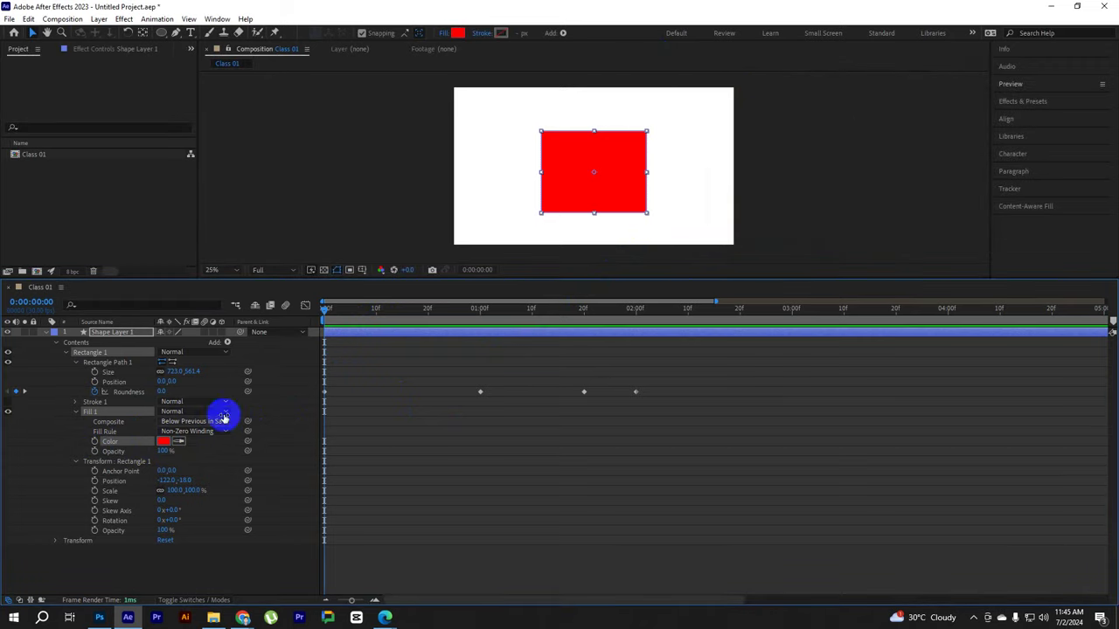
Keyframe the fill Color red at 0:00 and blue at 1:00
{"action": "left_click", "coordinate": [95, 441]}
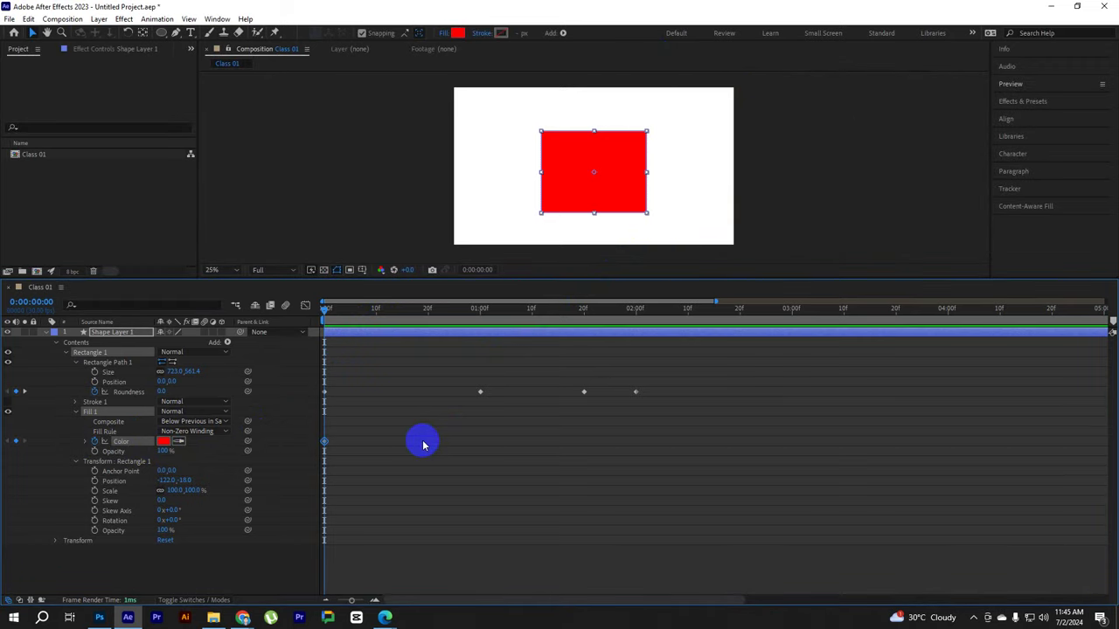
{"action": "left_click_drag", "start_coordinate": [326, 309], "coordinate": [478, 313]}
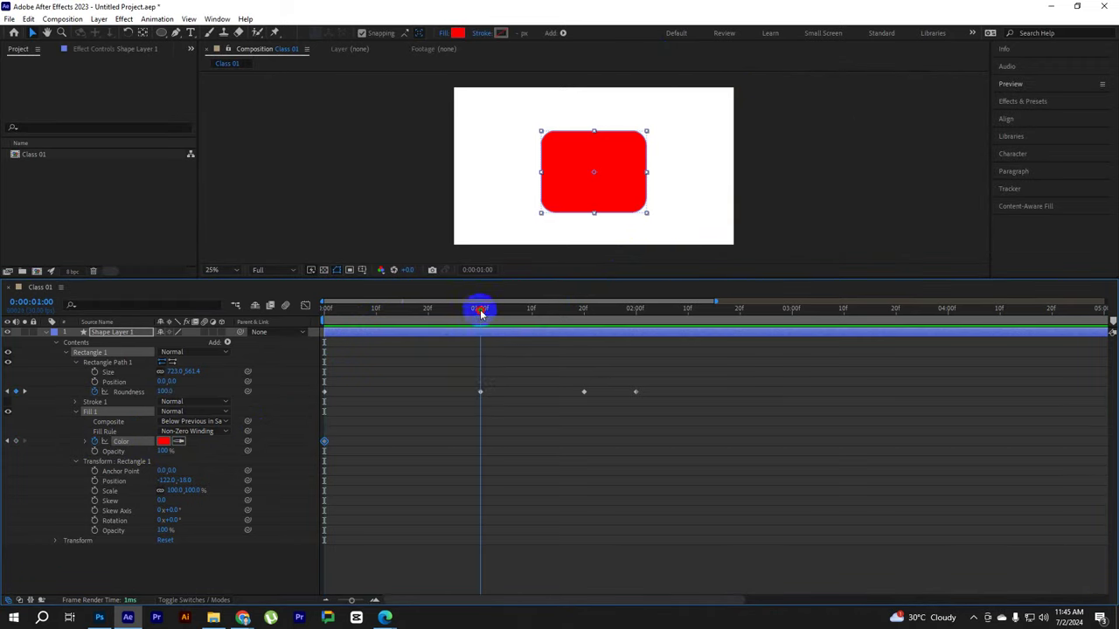
{"action": "left_click", "coordinate": [163, 441]}
{"action": "left_click_drag", "start_coordinate": [812, 117], "coordinate": [804, 90]}
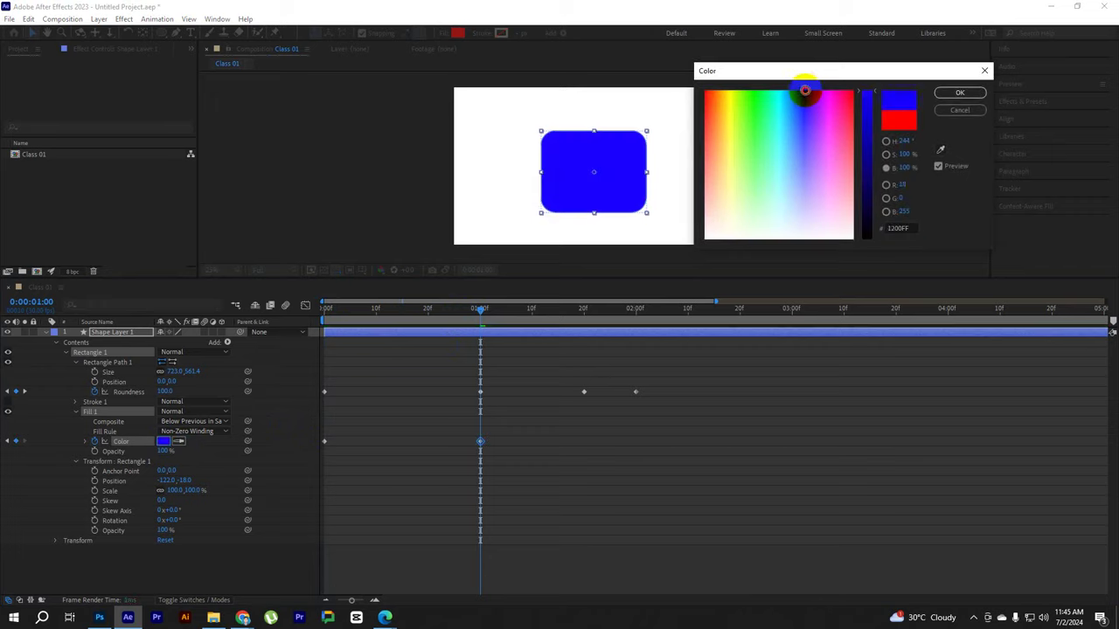
{"action": "left_click", "coordinate": [959, 92]}
{"action": "left_click_drag", "start_coordinate": [482, 310], "coordinate": [259, 312]}
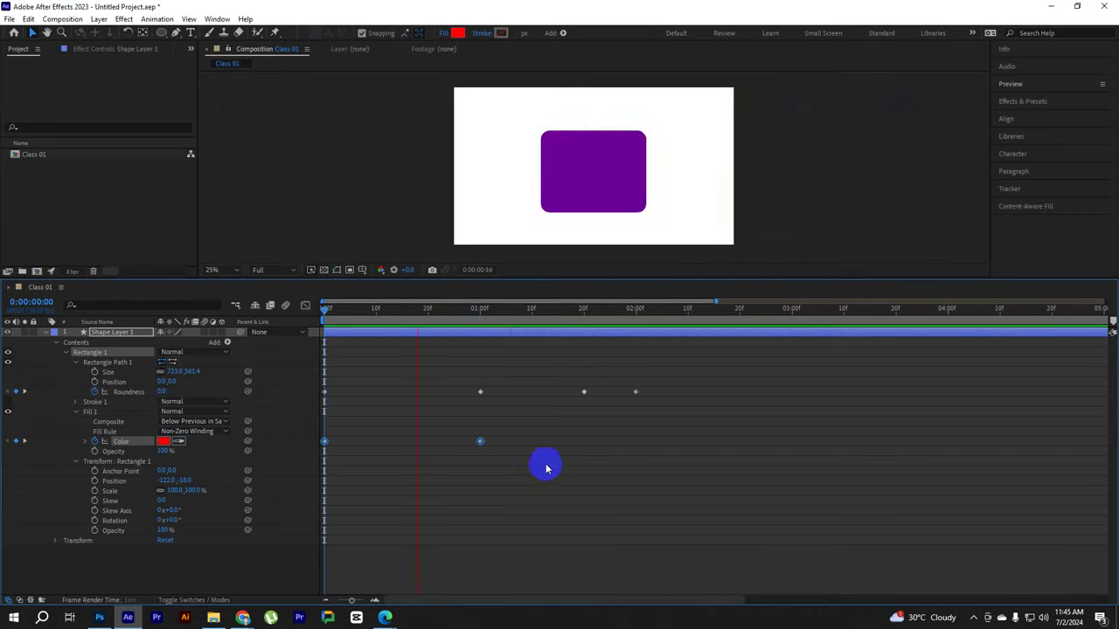
Add a green fill Color keyframe at 2:00
{"action": "left_click_drag", "start_coordinate": [600, 311], "coordinate": [635, 310]}
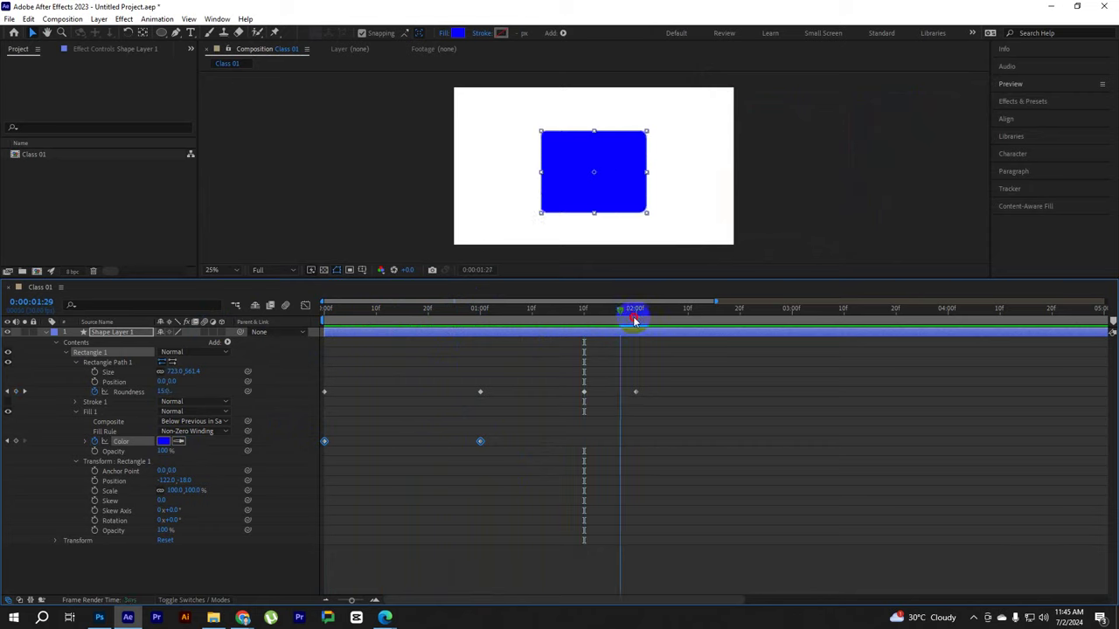
{"action": "left_click", "coordinate": [163, 440]}
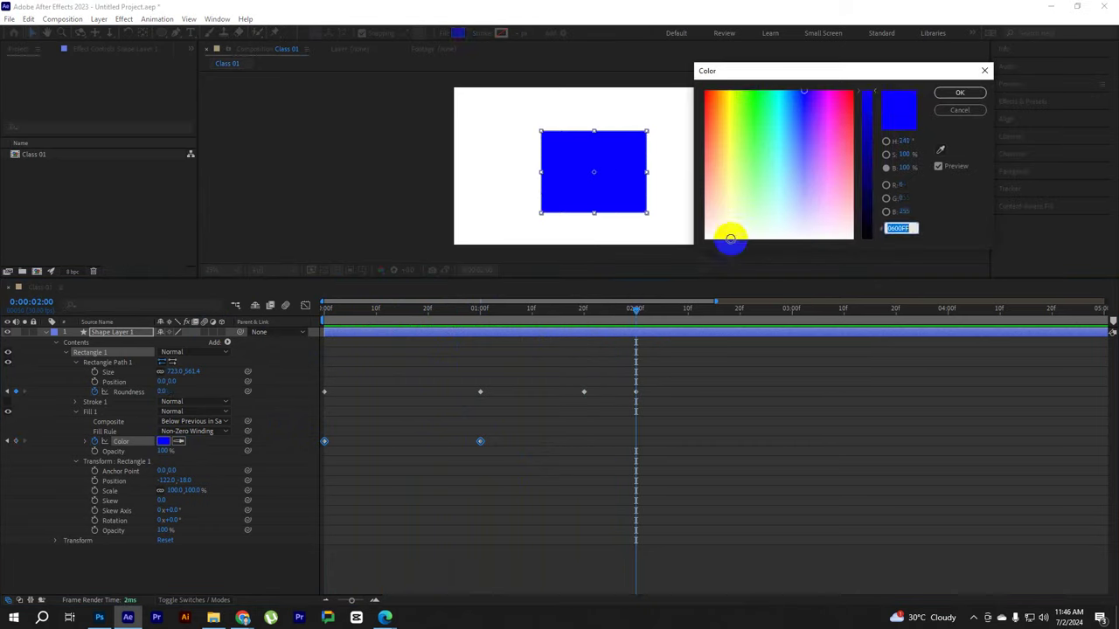
{"action": "left_click", "coordinate": [744, 91]}
{"action": "left_click", "coordinate": [960, 92]}
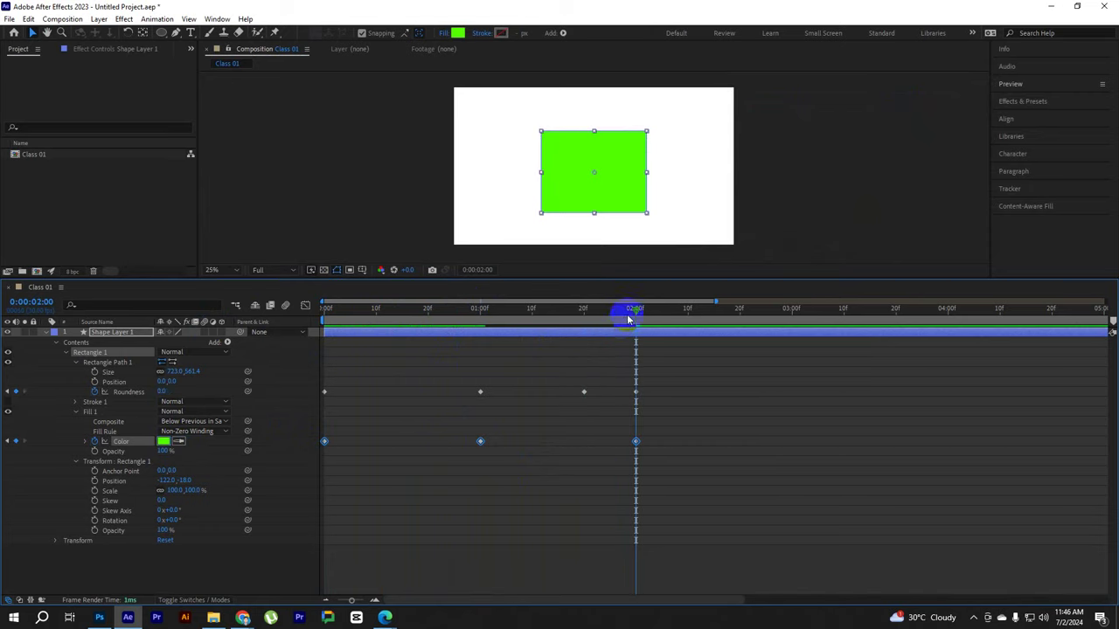
Preview the red-blue-green fill animation and add a starting Fill Opacity keyframe at 0:00
{"action": "left_click_drag", "start_coordinate": [629, 312], "coordinate": [167, 355]}
{"action": "key", "text": "space"}
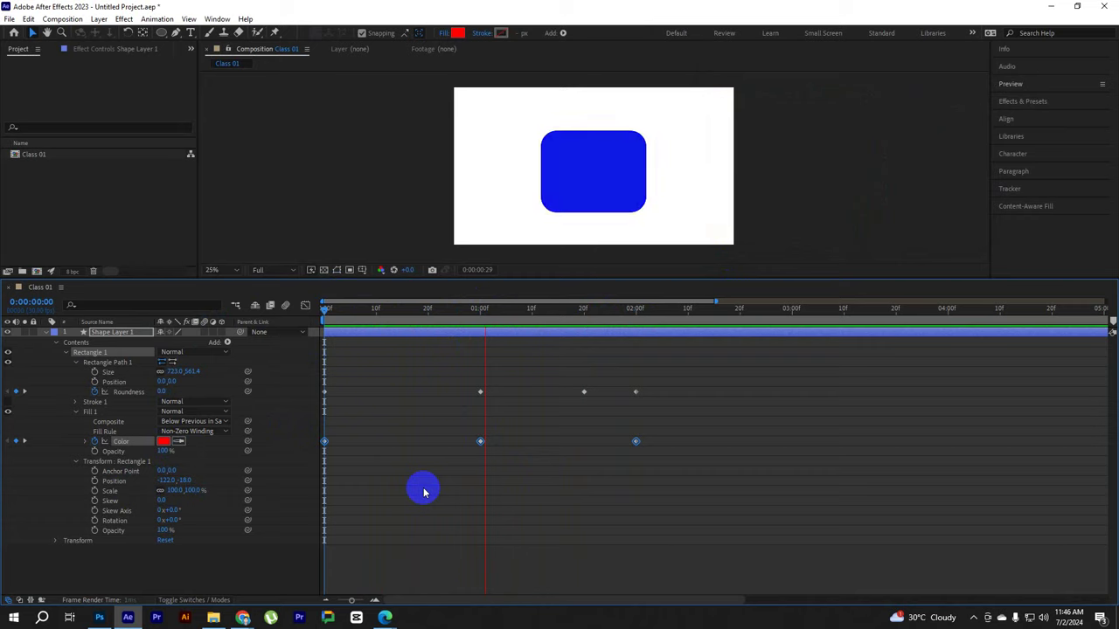
{"action": "key", "text": "space"}
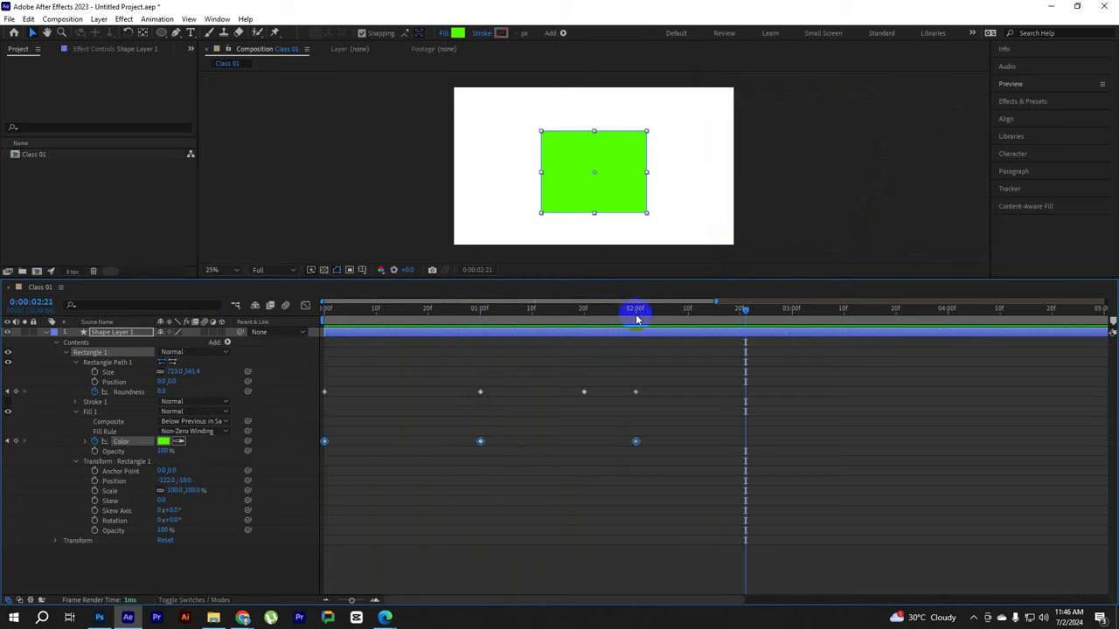
{"action": "left_click", "coordinate": [209, 566]}
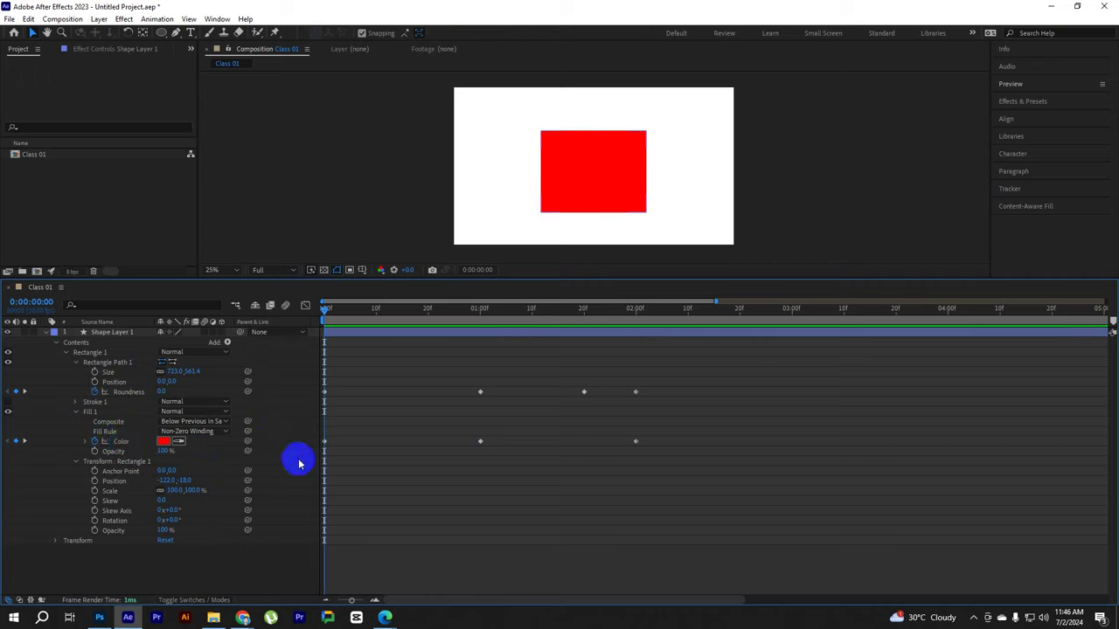
{"action": "mouse_move", "coordinate": [341, 316]}
{"action": "left_mouse_down"}
{"action": "mouse_move", "coordinate": [659, 318]}
{"action": "mouse_move", "coordinate": [262, 319]}
{"action": "mouse_move", "coordinate": [664, 339]}
{"action": "mouse_move", "coordinate": [495, 349]}
{"action": "mouse_move", "coordinate": [75, 457]}
{"action": "left_mouse_up"}
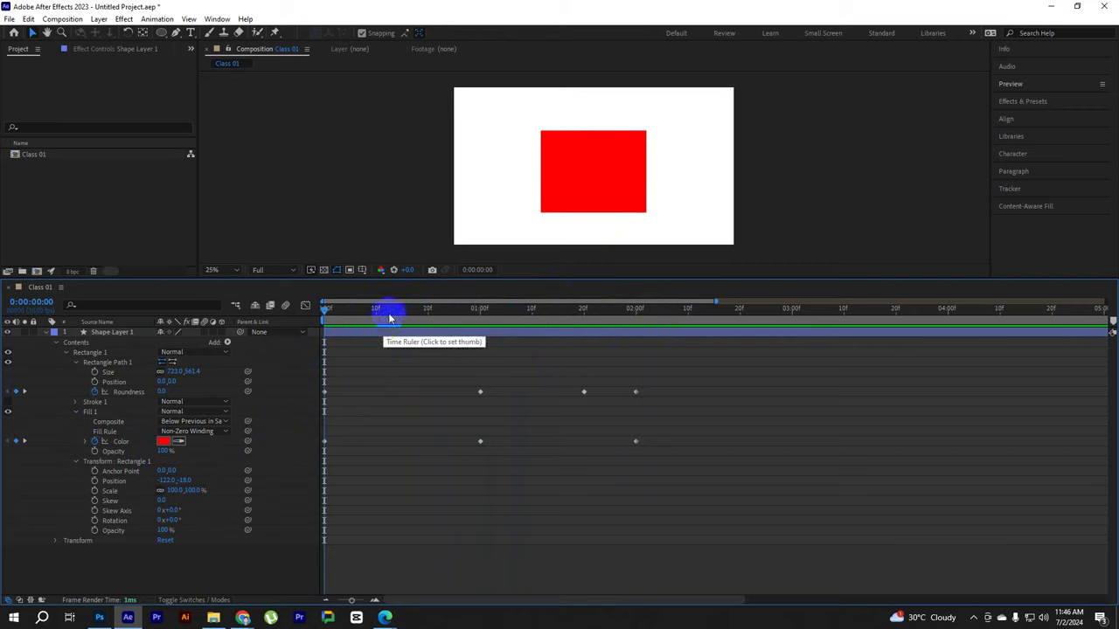
{"action": "left_click", "coordinate": [95, 451]}
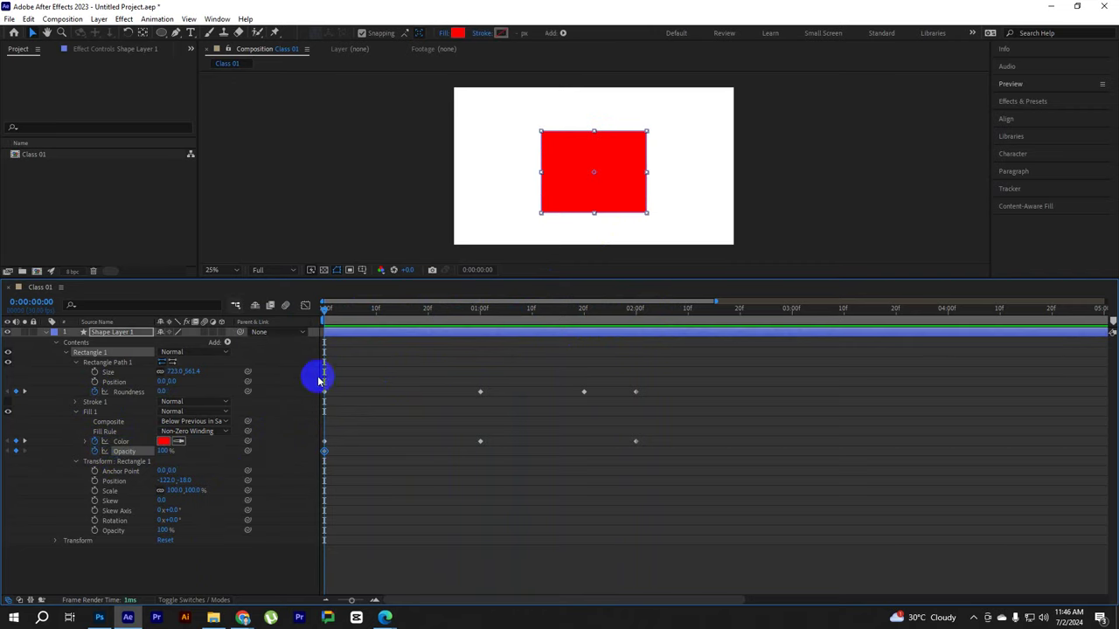
Keyframe Fill Opacity at 0% at 0:00, 100% at 1:00, and add a keyframe at 2:00
{"action": "left_click", "coordinate": [167, 451]}
{"action": "type", "text": "0"}
{"action": "left_click", "coordinate": [388, 399]}
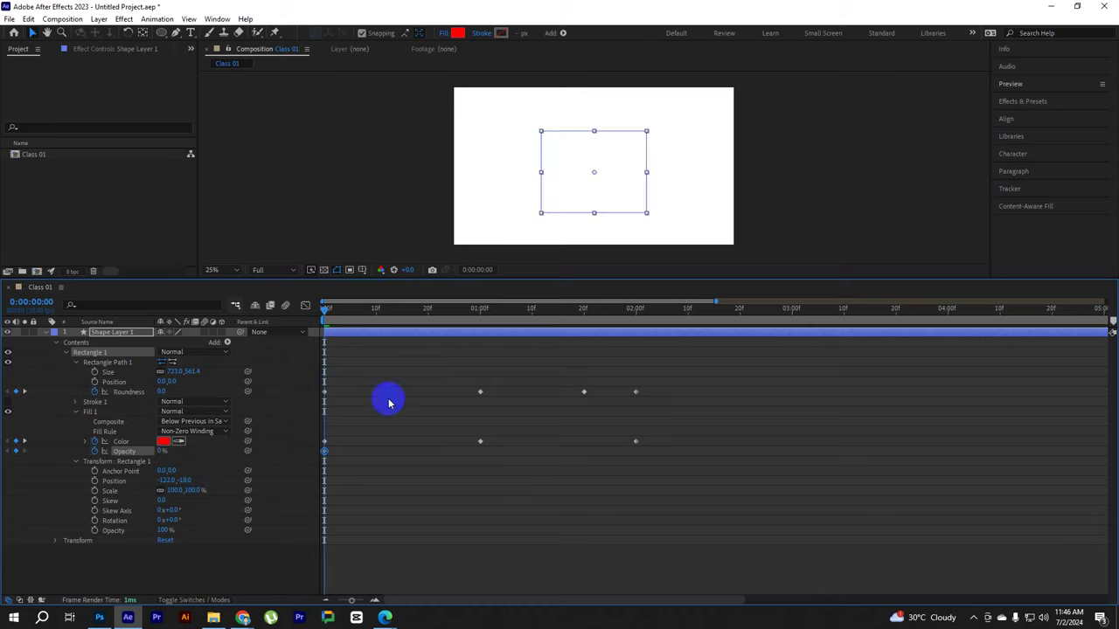
{"action": "left_click_drag", "start_coordinate": [364, 316], "coordinate": [484, 317]}
{"action": "left_click", "coordinate": [172, 471]}
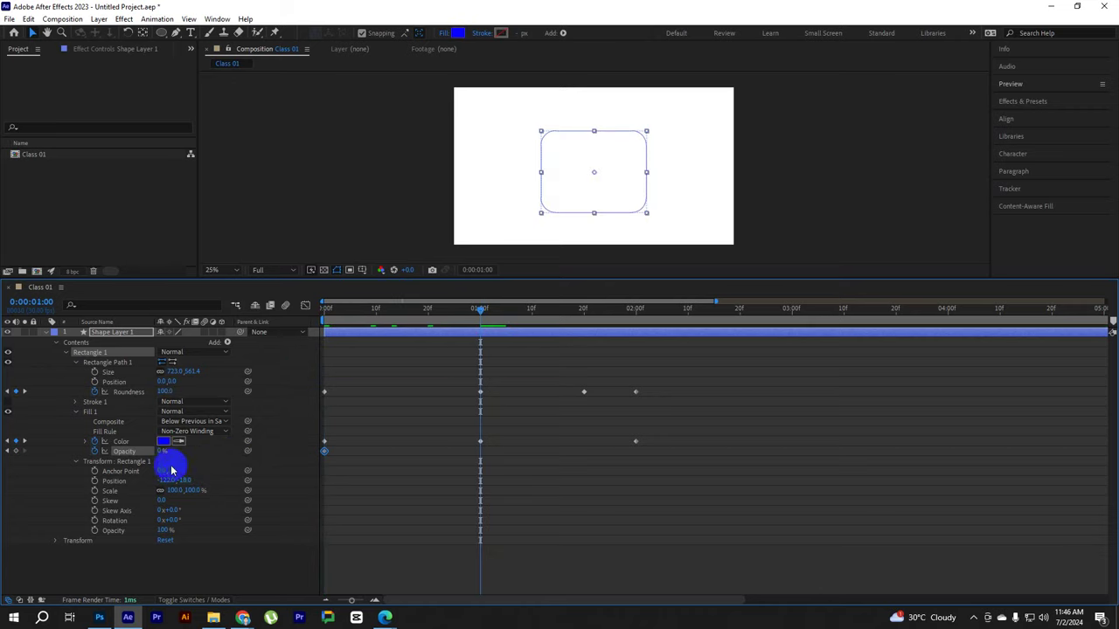
{"action": "left_click", "coordinate": [160, 451]}
{"action": "type", "text": "100"}
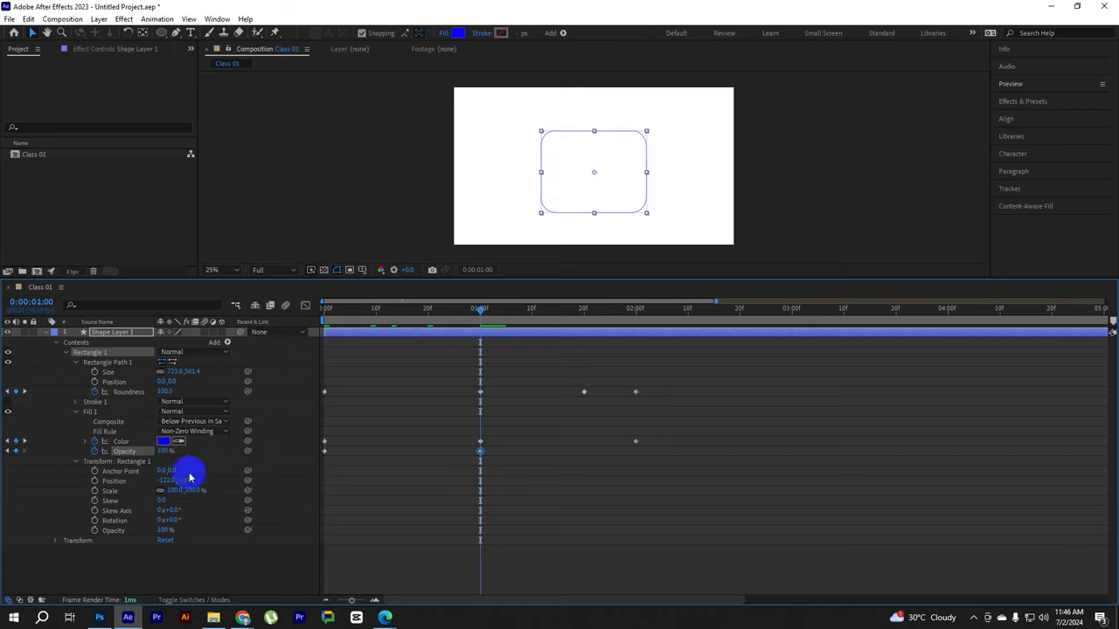
{"action": "left_click", "coordinate": [190, 477]}
{"action": "left_click_drag", "start_coordinate": [482, 308], "coordinate": [641, 323]}
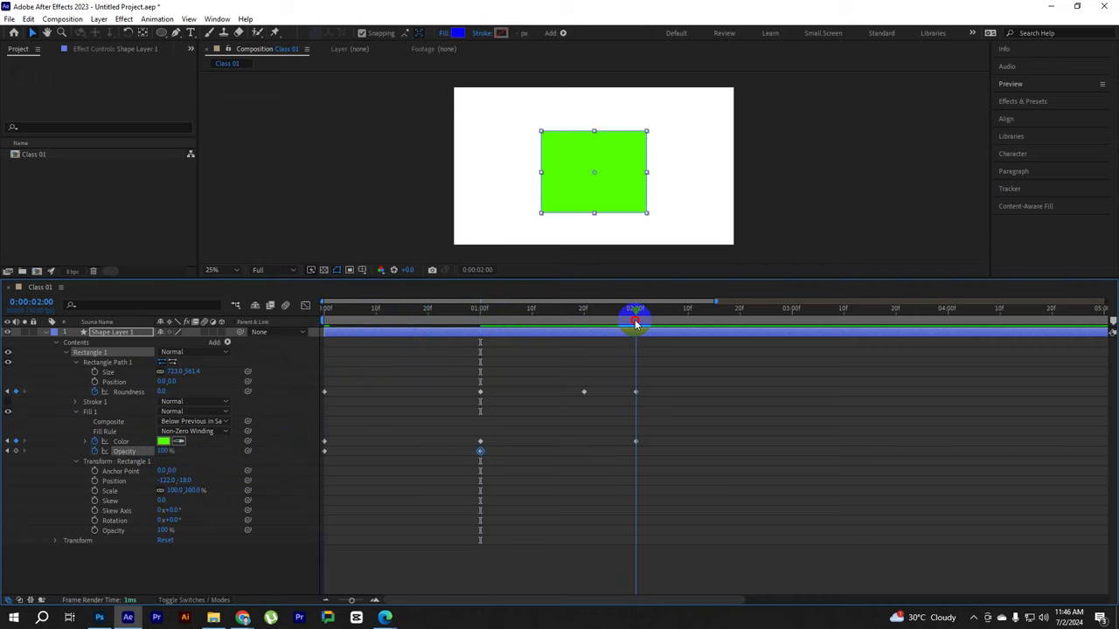
{"action": "left_click", "coordinate": [16, 451]}
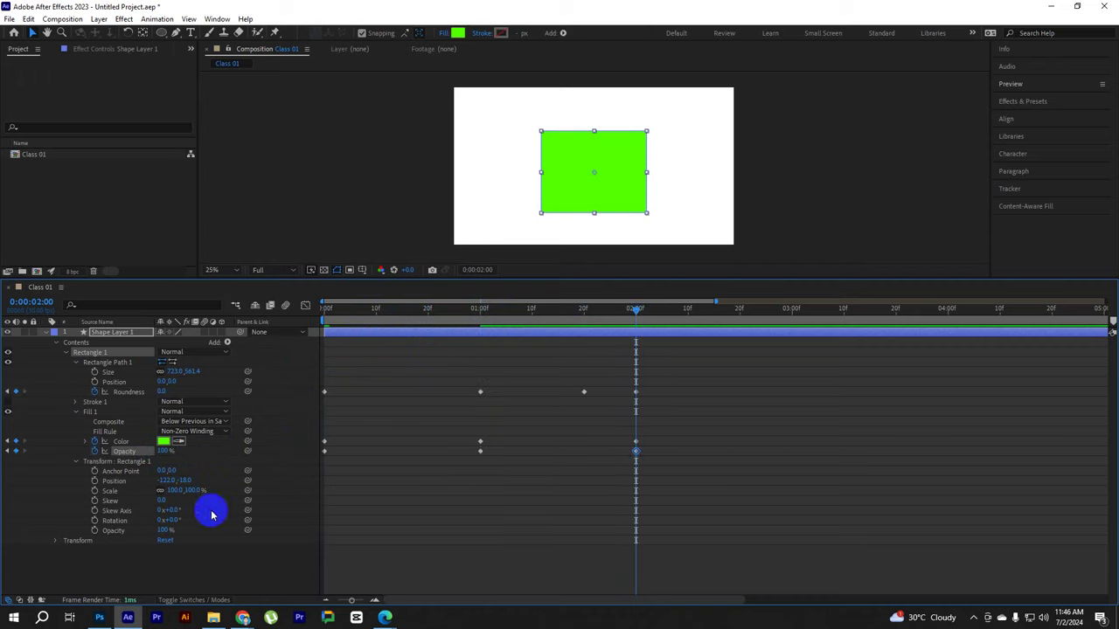
Set Fill Opacity to 0% at 3:00 and preview the fade
{"action": "left_click_drag", "start_coordinate": [635, 310], "coordinate": [792, 312]}
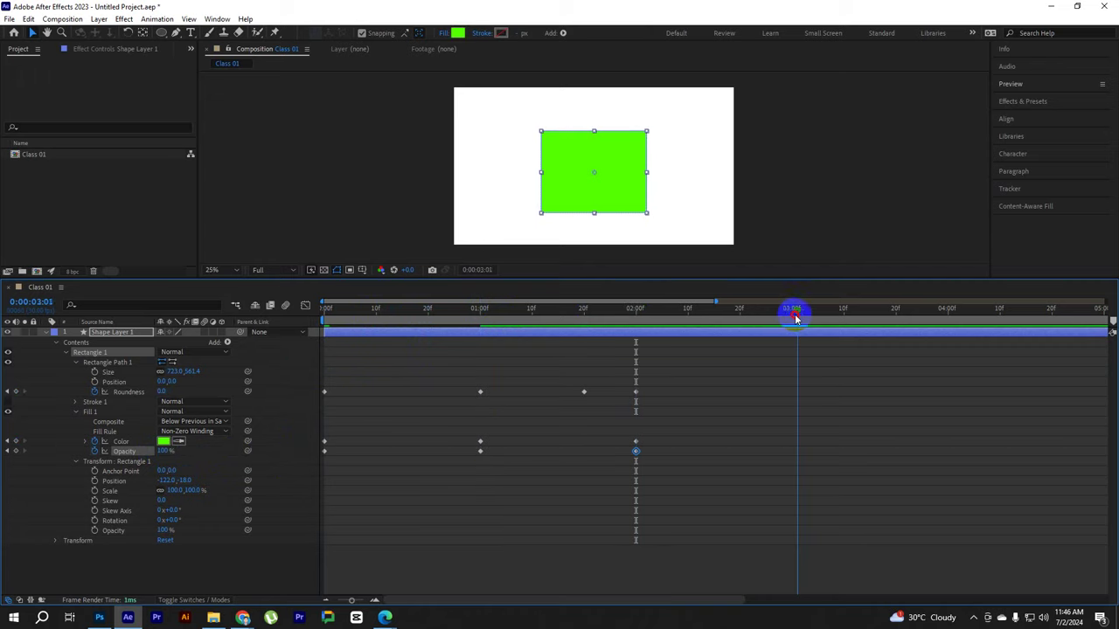
{"action": "left_click", "coordinate": [165, 451]}
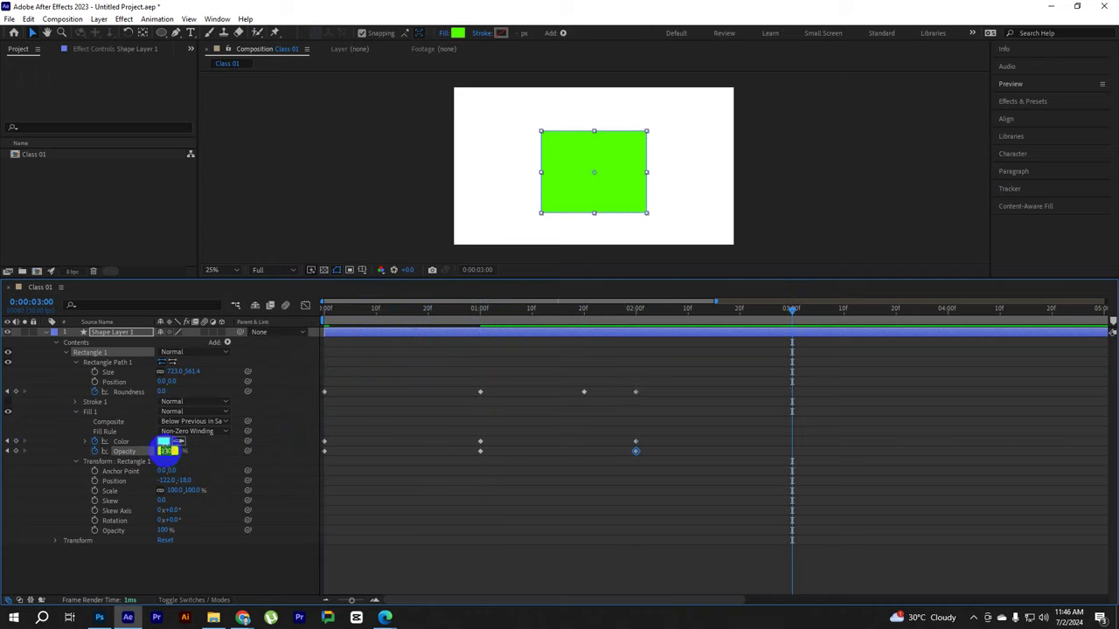
{"action": "type", "text": "0"}
{"action": "key", "text": "Return"}
{"action": "left_click_drag", "start_coordinate": [338, 312], "coordinate": [233, 320]}
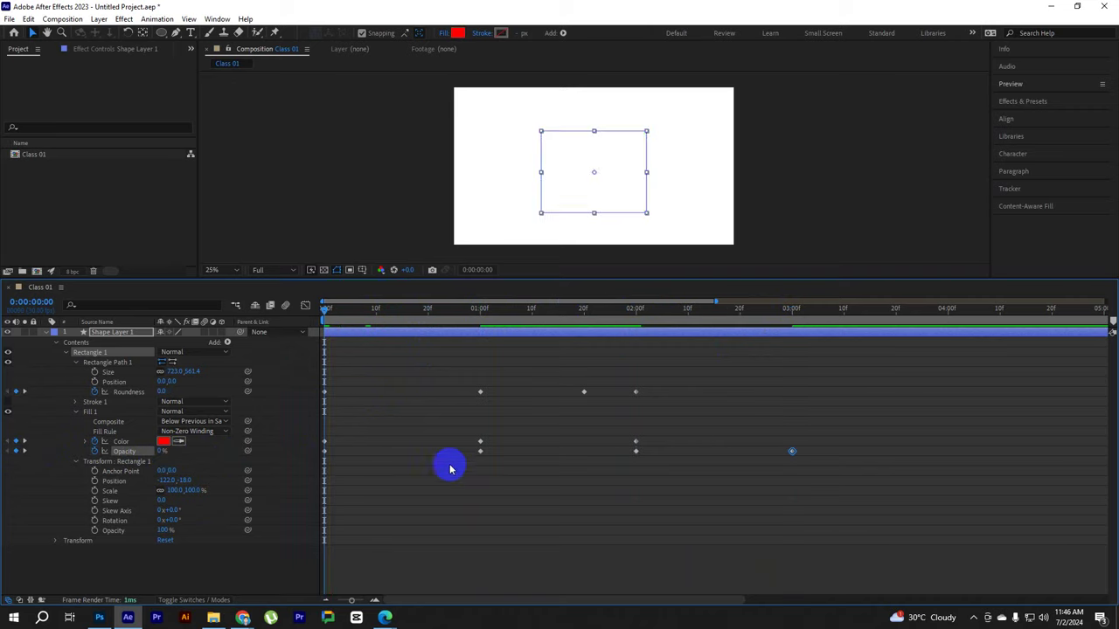
{"action": "key", "text": "space"}
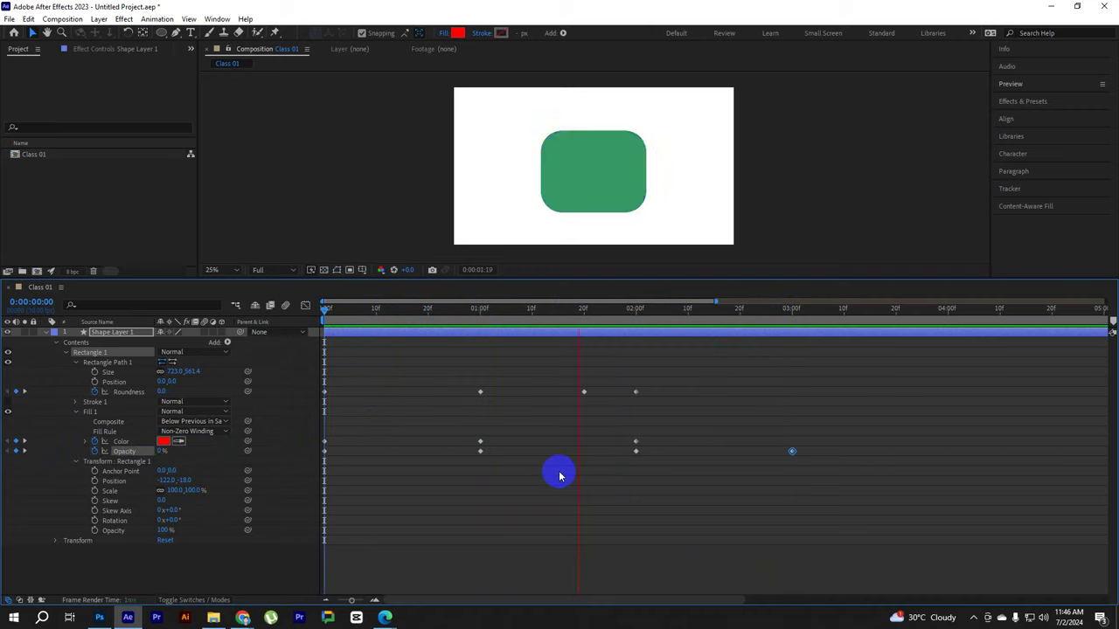
{"action": "key", "text": "space"}
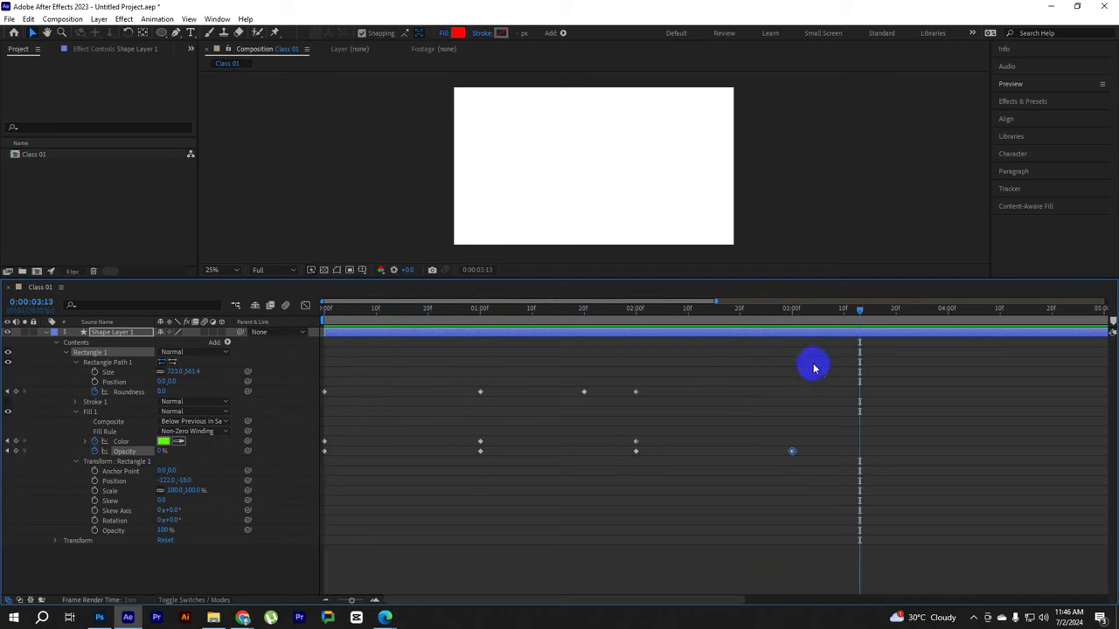
{"action": "left_click_drag", "start_coordinate": [859, 310], "coordinate": [792, 313]}
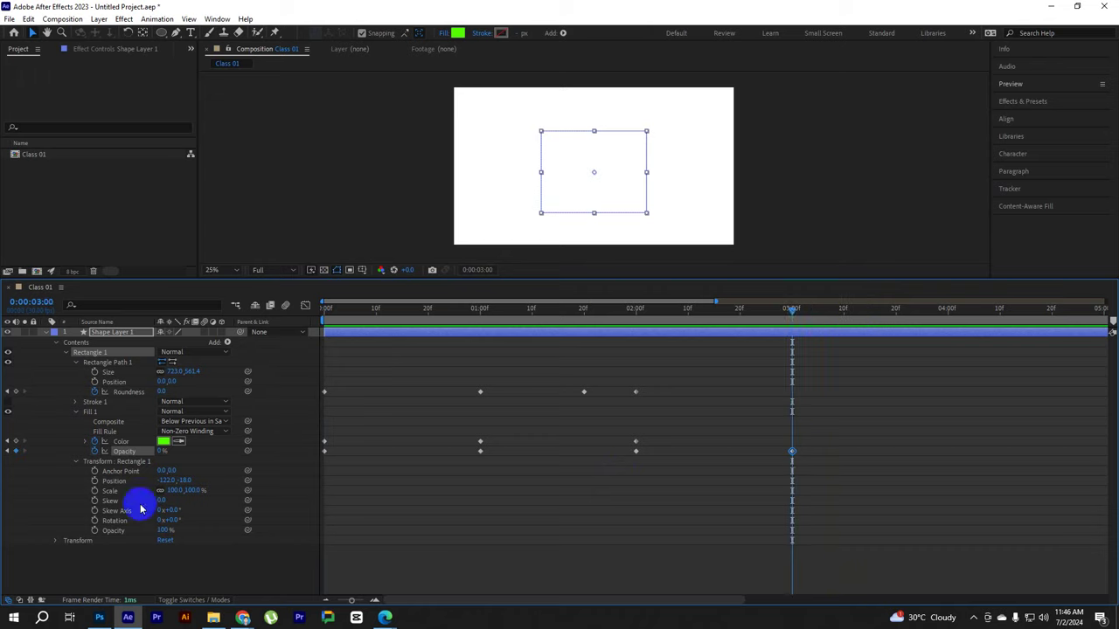
Set Fill Opacity to 100% at 0:00 so the rectangle starts fully opaque
{"action": "left_click_drag", "start_coordinate": [464, 310], "coordinate": [225, 339]}
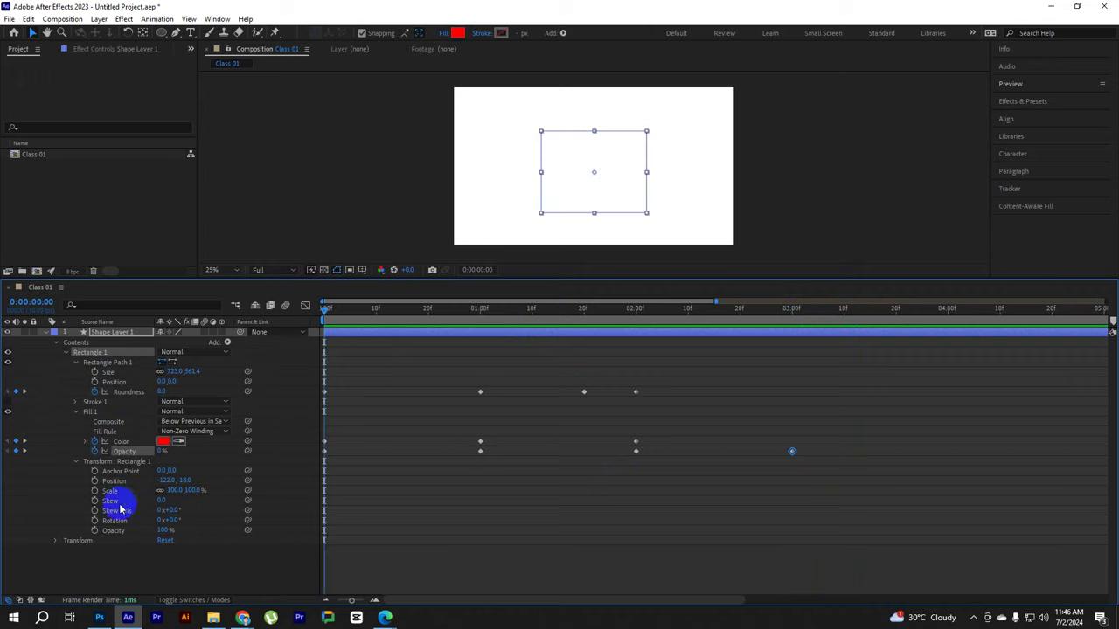
{"action": "left_click", "coordinate": [162, 451]}
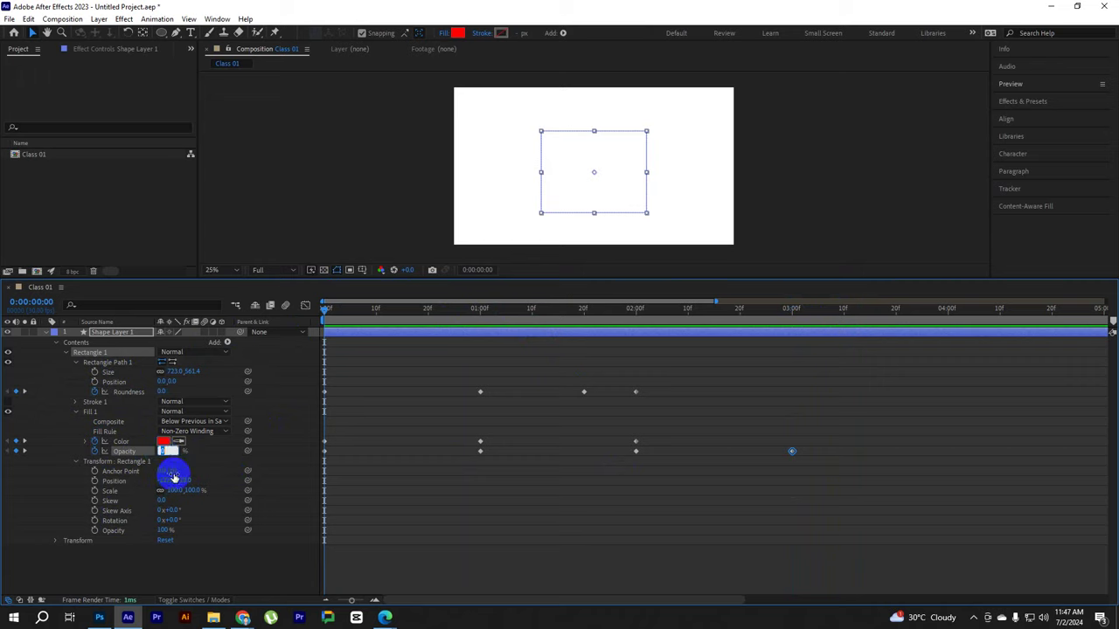
{"action": "type", "text": "00"}
{"action": "key", "text": "Return"}
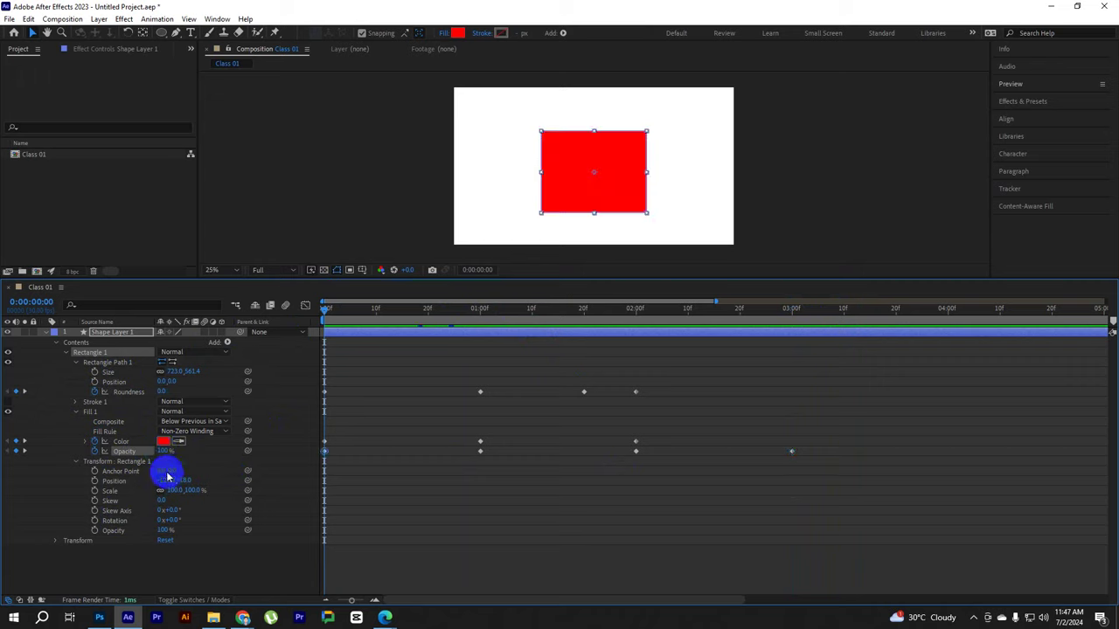
Reset Rectangle 1's Anchor Point to 0,0, Scale to 100% and Position X to 0
{"action": "mouse_move", "coordinate": [163, 471]}
{"action": "left_mouse_down"}
{"action": "mouse_move", "coordinate": [180, 489]}
{"action": "mouse_move", "coordinate": [250, 487]}
{"action": "left_mouse_up"}
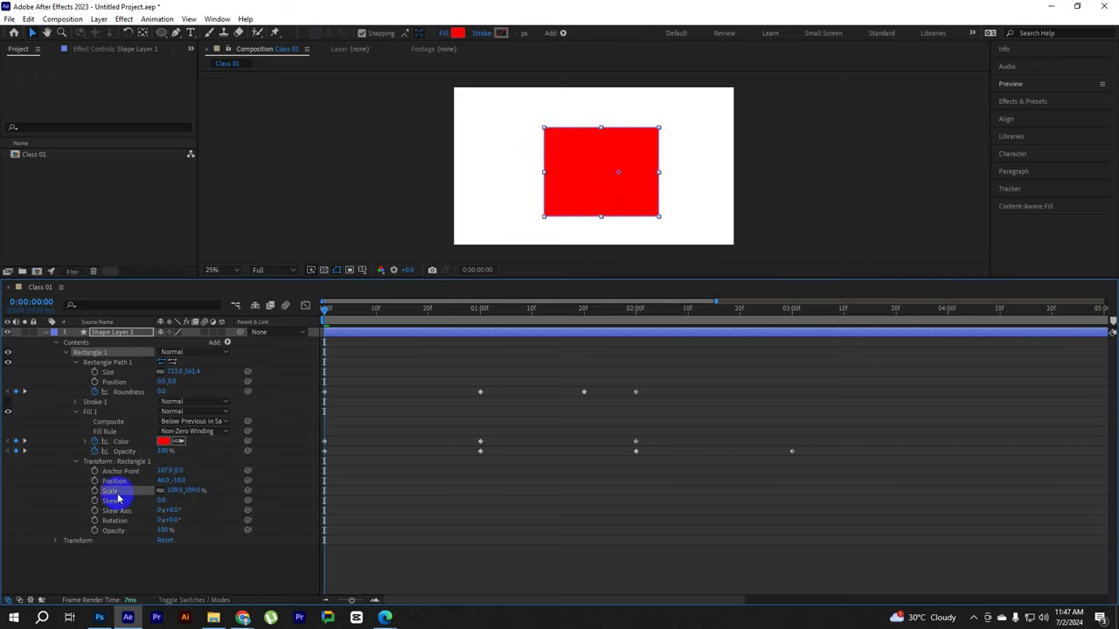
{"action": "right_click", "coordinate": [115, 465]}
{"action": "left_click", "coordinate": [106, 470]}
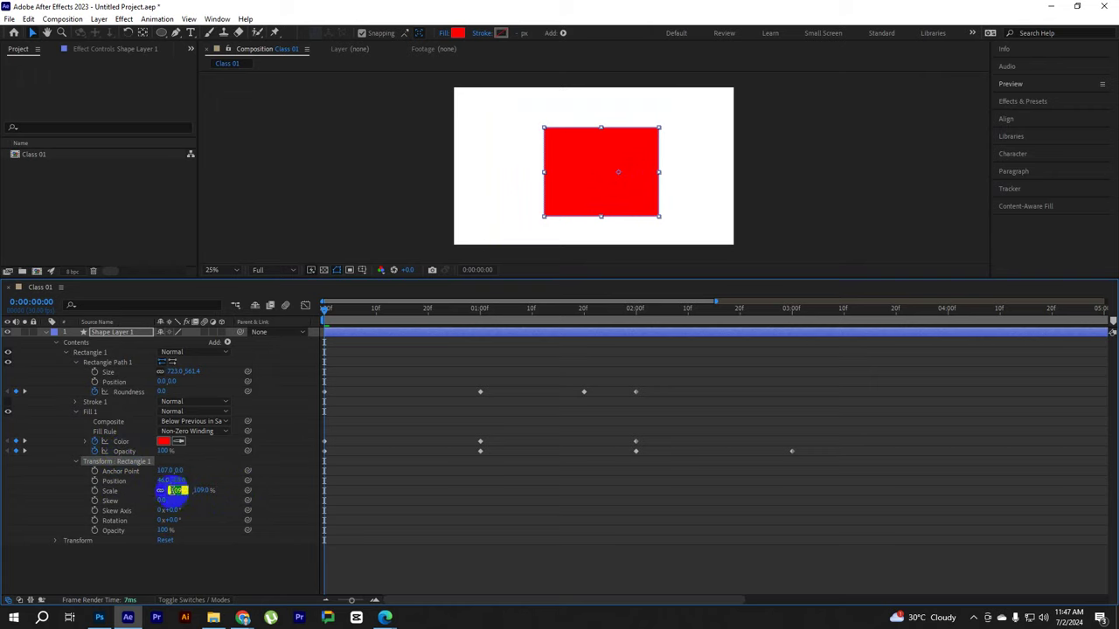
{"action": "left_click_drag", "start_coordinate": [178, 490], "coordinate": [172, 490]}
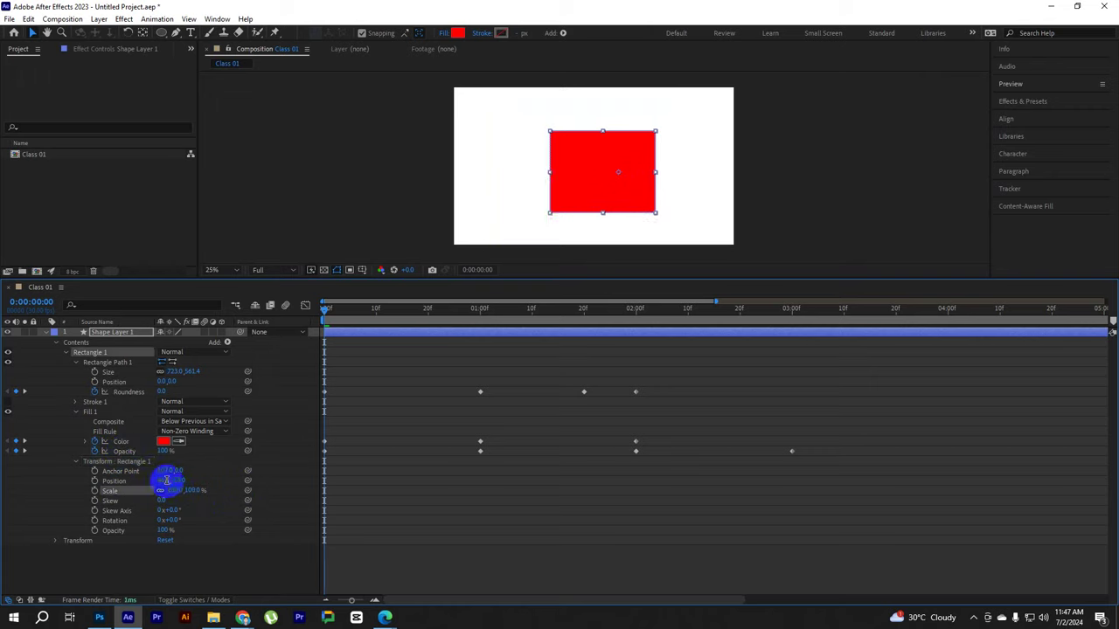
{"action": "key", "text": "Return"}
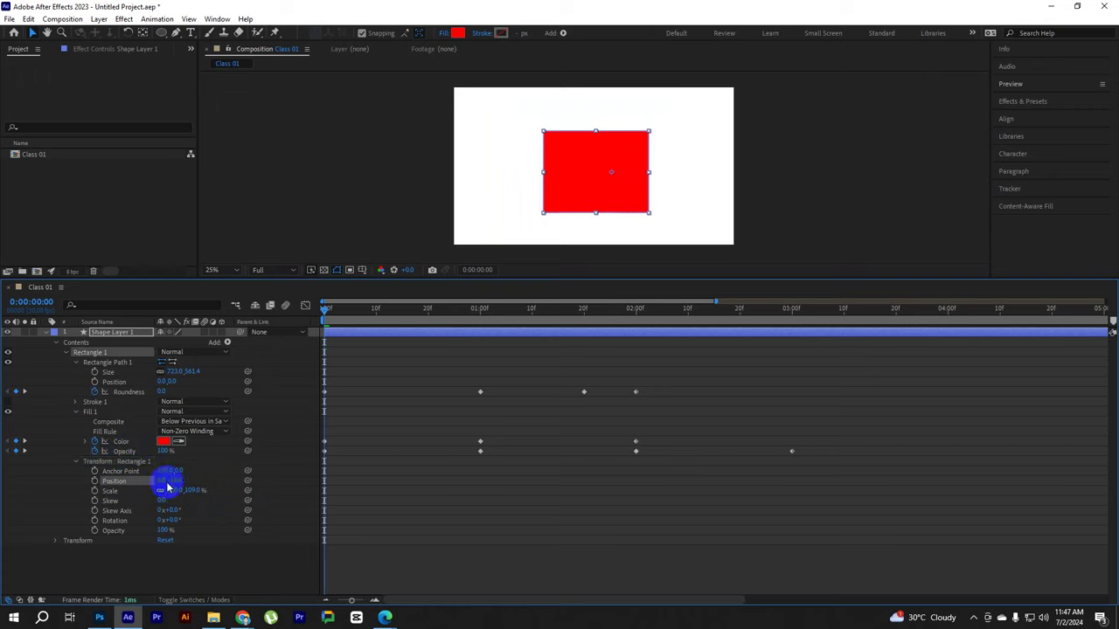
{"action": "left_click_drag", "start_coordinate": [164, 470], "coordinate": [163, 467]}
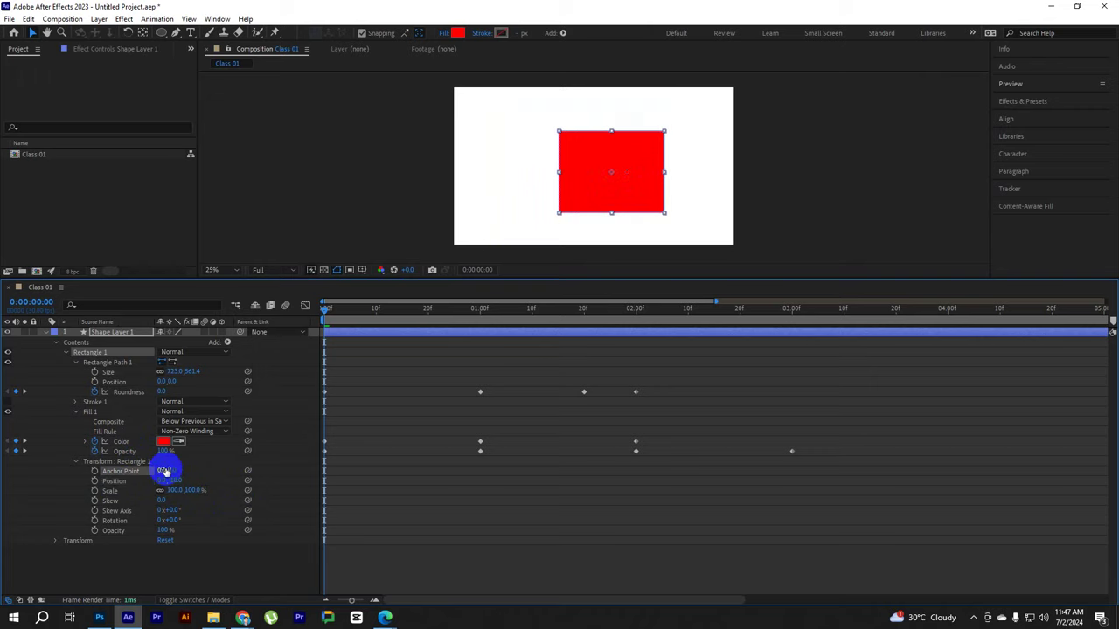
Collapse the rectangle group's Transform, Fill 1 and the layer Contents, briefly showing the layer Transform
{"action": "left_click", "coordinate": [77, 461]}
{"action": "left_click", "coordinate": [77, 408]}
{"action": "left_click", "coordinate": [75, 411]}
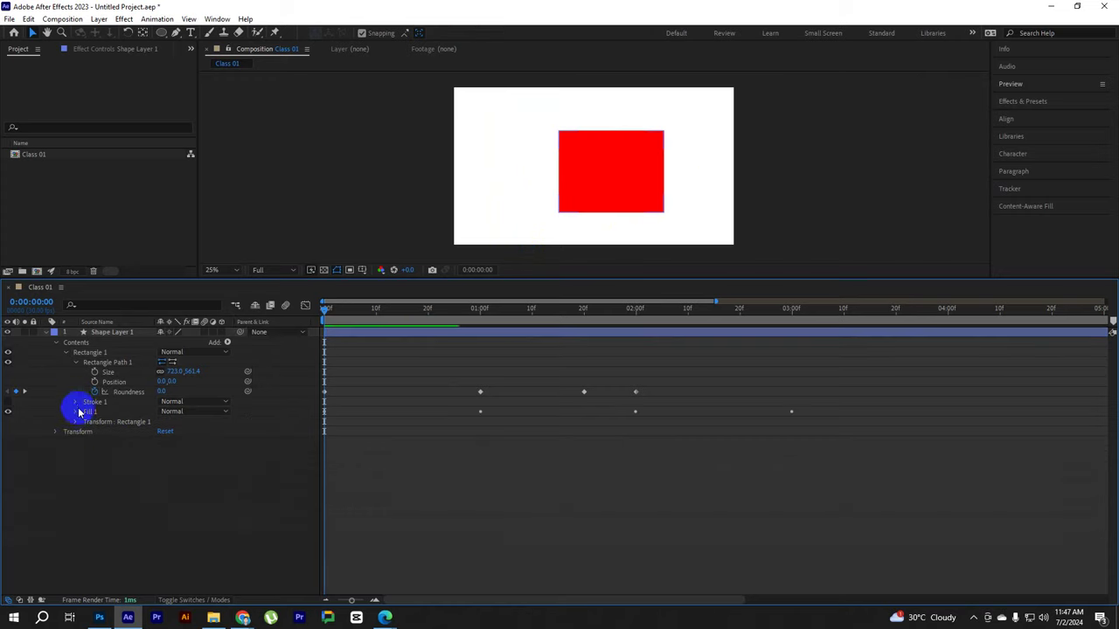
{"action": "left_click", "coordinate": [56, 346]}
{"action": "left_click", "coordinate": [95, 332]}
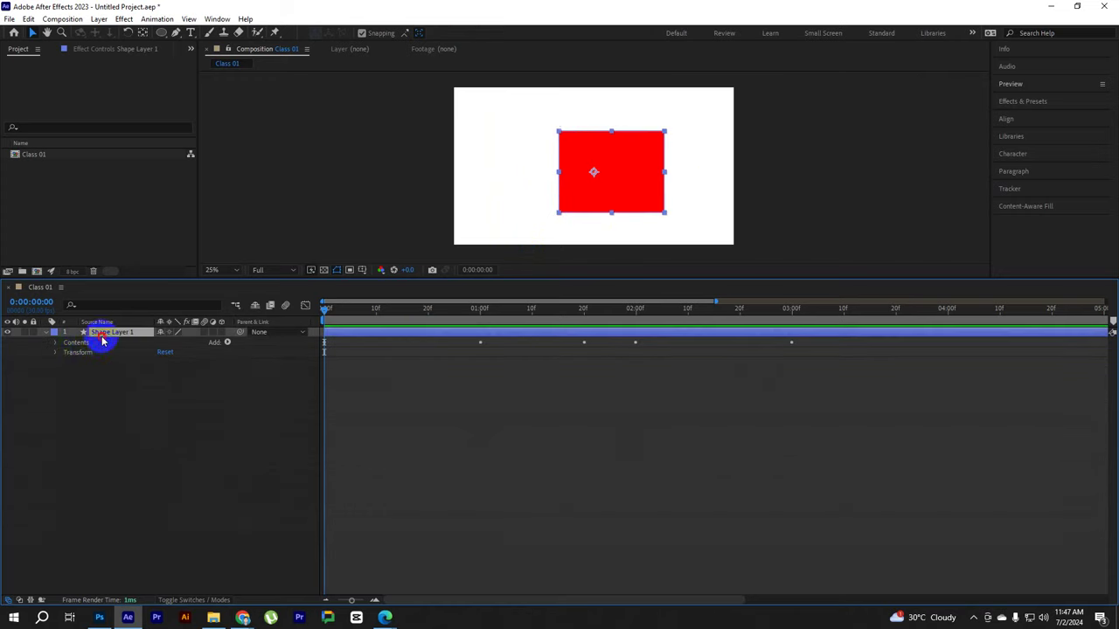
{"action": "left_click", "coordinate": [55, 352]}
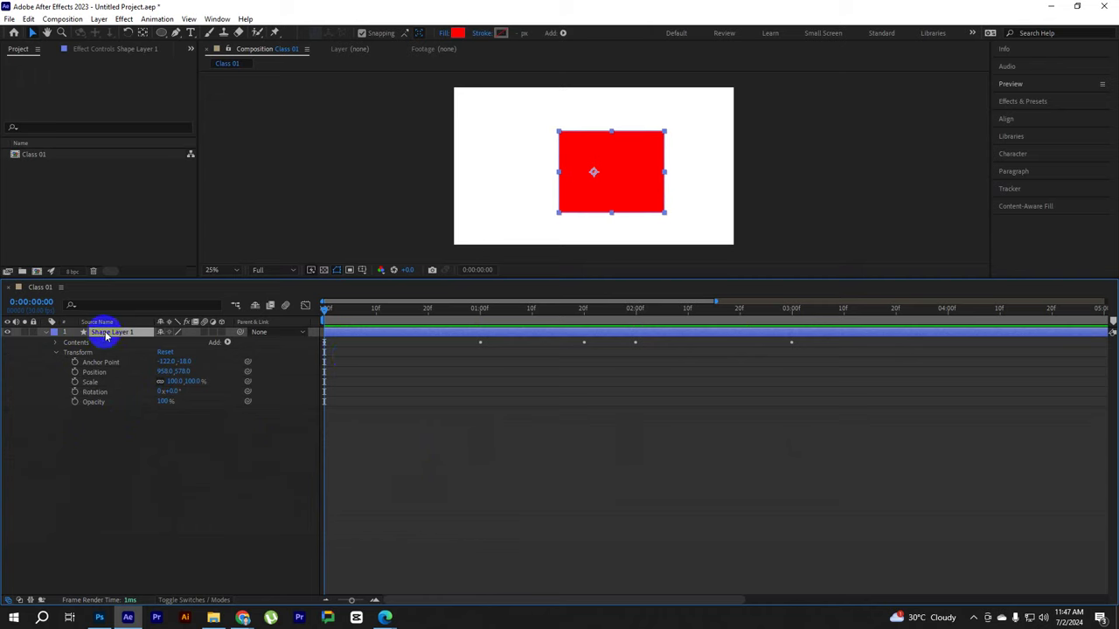
{"action": "left_click", "coordinate": [127, 472]}
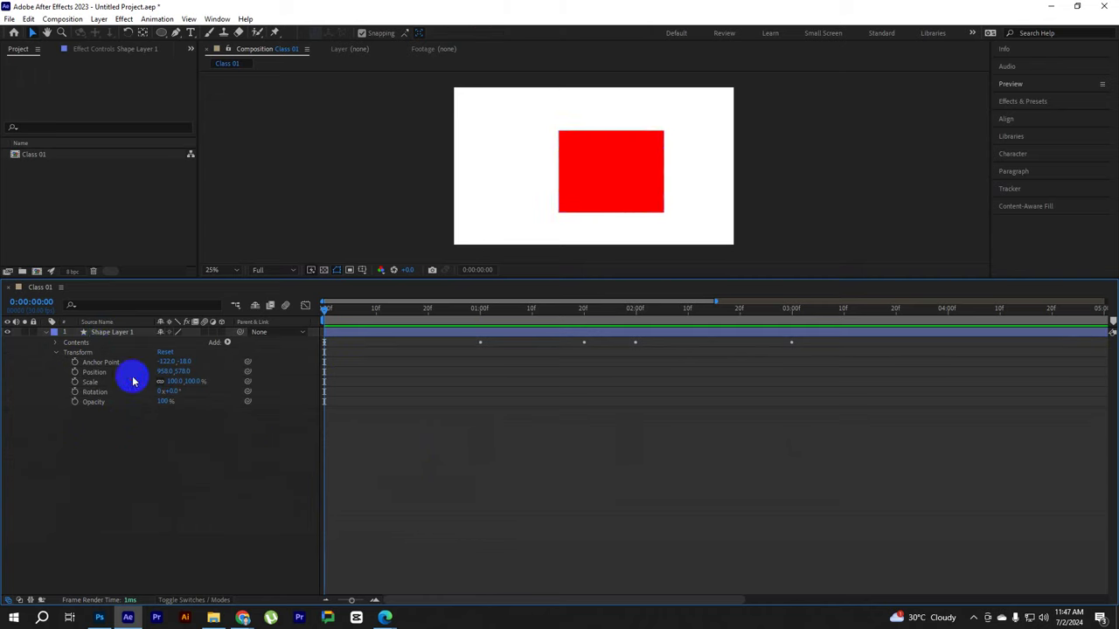
Reopen the Contents, check Rectangle Path 1, then fold the Rectangle 1 group away again
{"action": "left_click", "coordinate": [54, 352]}
{"action": "left_click", "coordinate": [54, 341]}
{"action": "left_click", "coordinate": [67, 352]}
{"action": "left_click", "coordinate": [76, 361]}
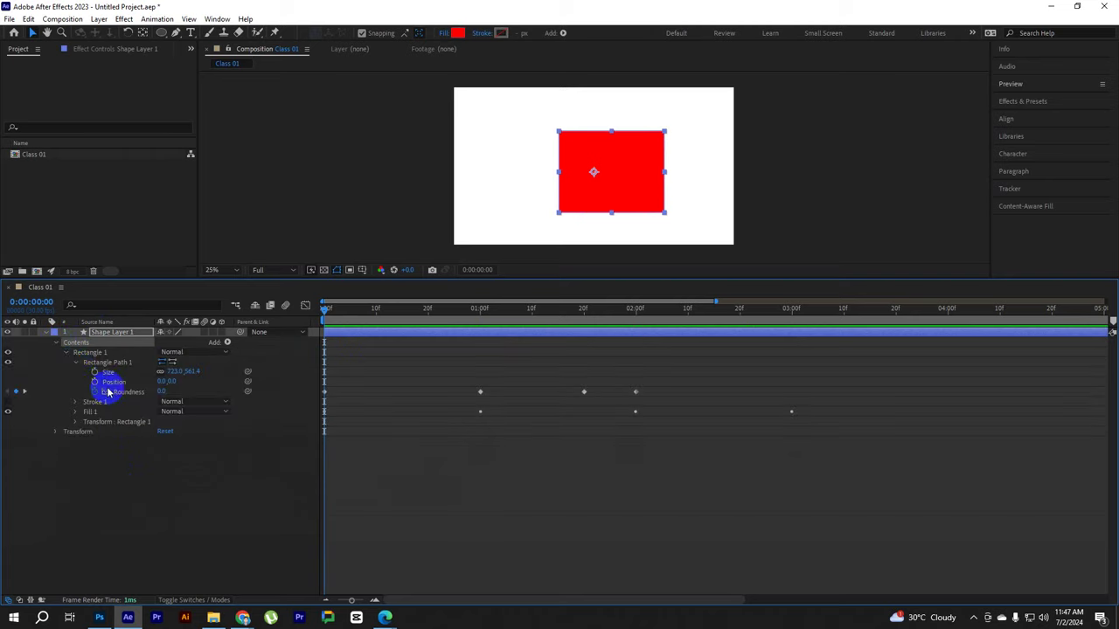
{"action": "left_click", "coordinate": [75, 363]}
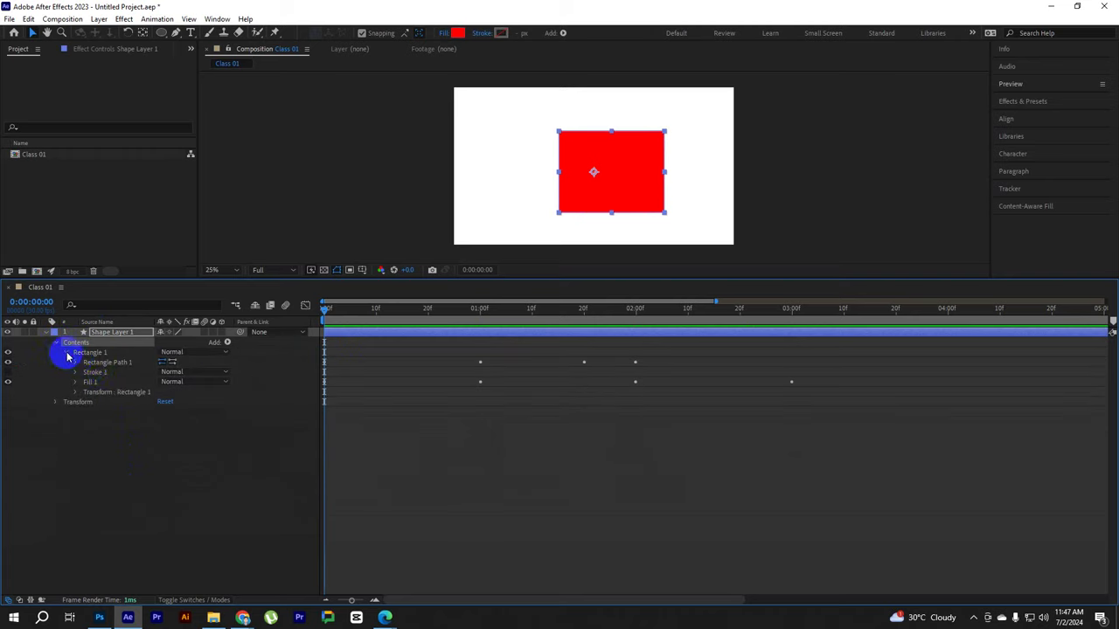
{"action": "left_click", "coordinate": [68, 354]}
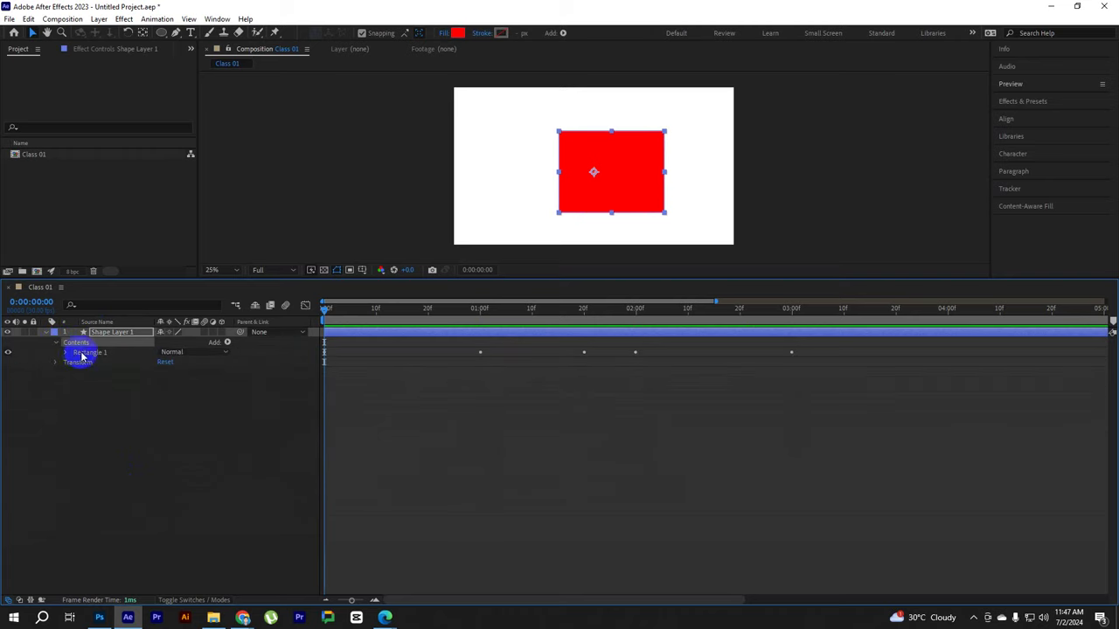
{"action": "left_click", "coordinate": [67, 352]}
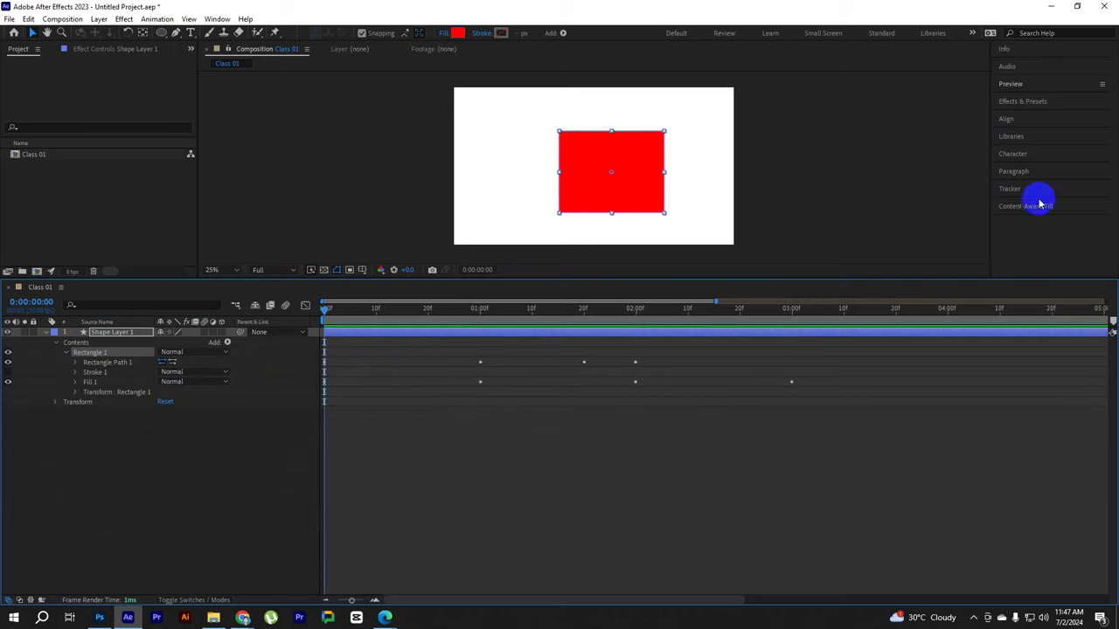
{"action": "left_click", "coordinate": [66, 352]}
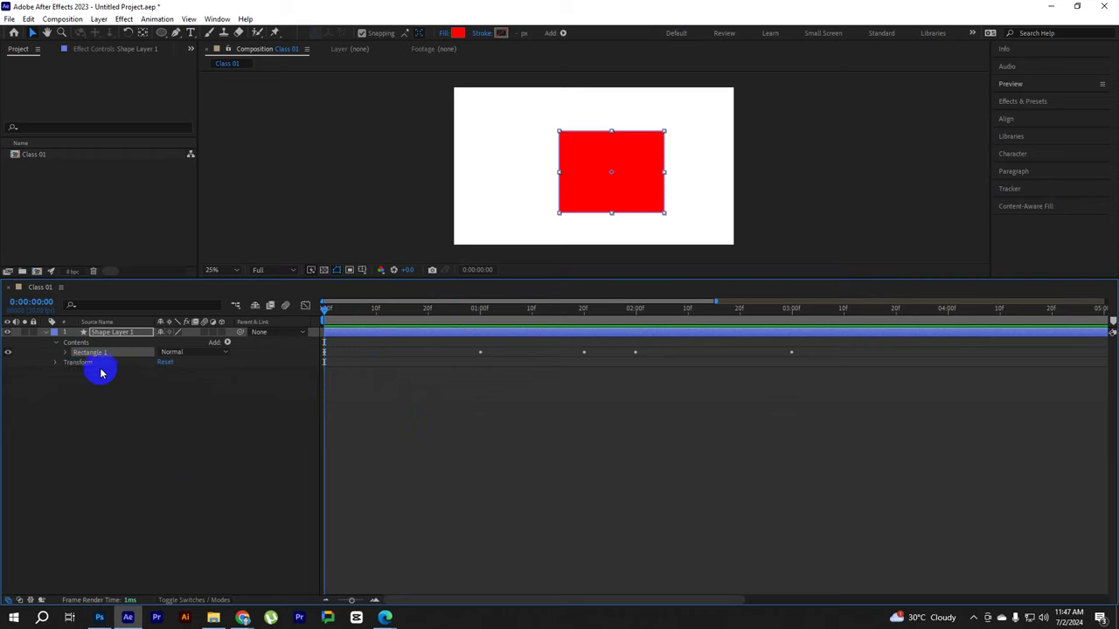
Expand Shape Layer 1's Transform: Anchor Point -122,-18, Position 958,578, Scale 100%
{"action": "left_click", "coordinate": [95, 365]}
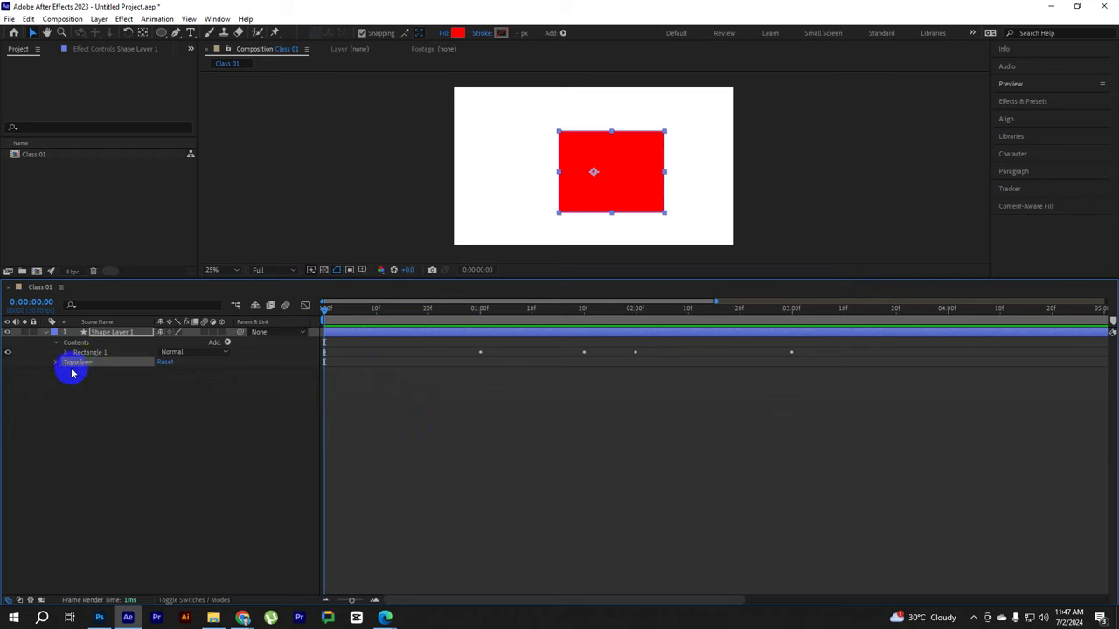
{"action": "left_click", "coordinate": [55, 363]}
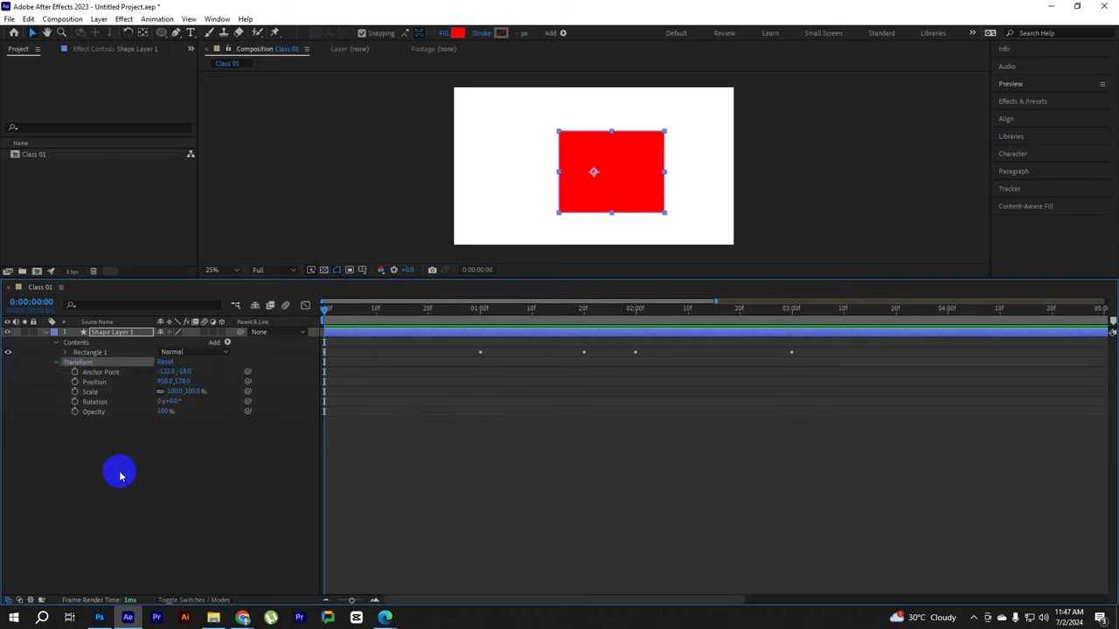
{"action": "left_click", "coordinate": [117, 472]}
{"action": "left_click", "coordinate": [96, 372]}
{"action": "left_click", "coordinate": [93, 392]}
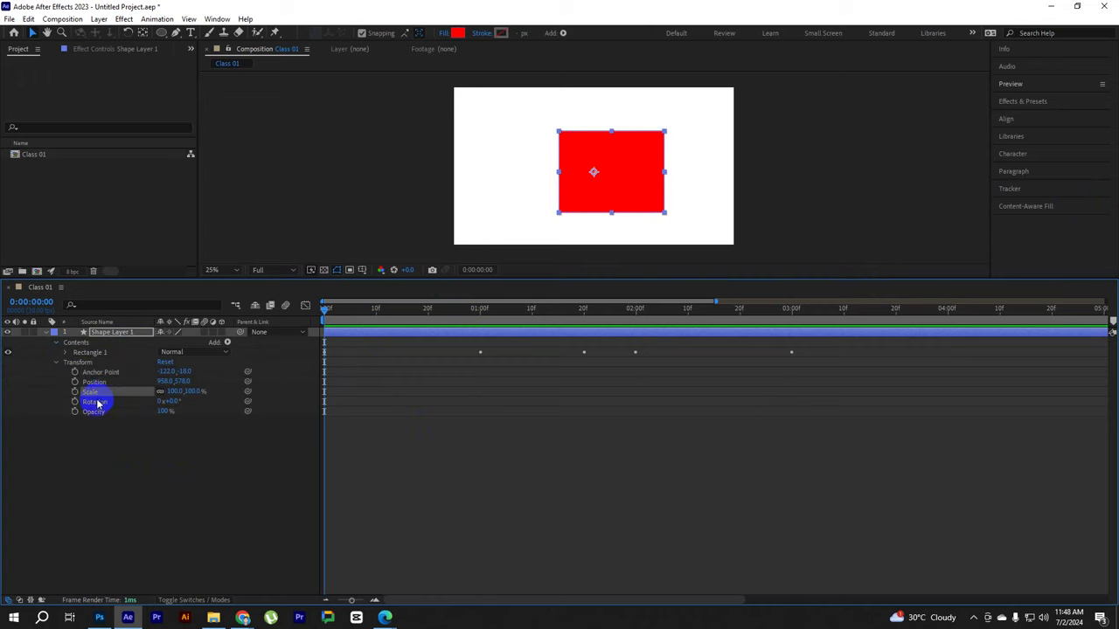
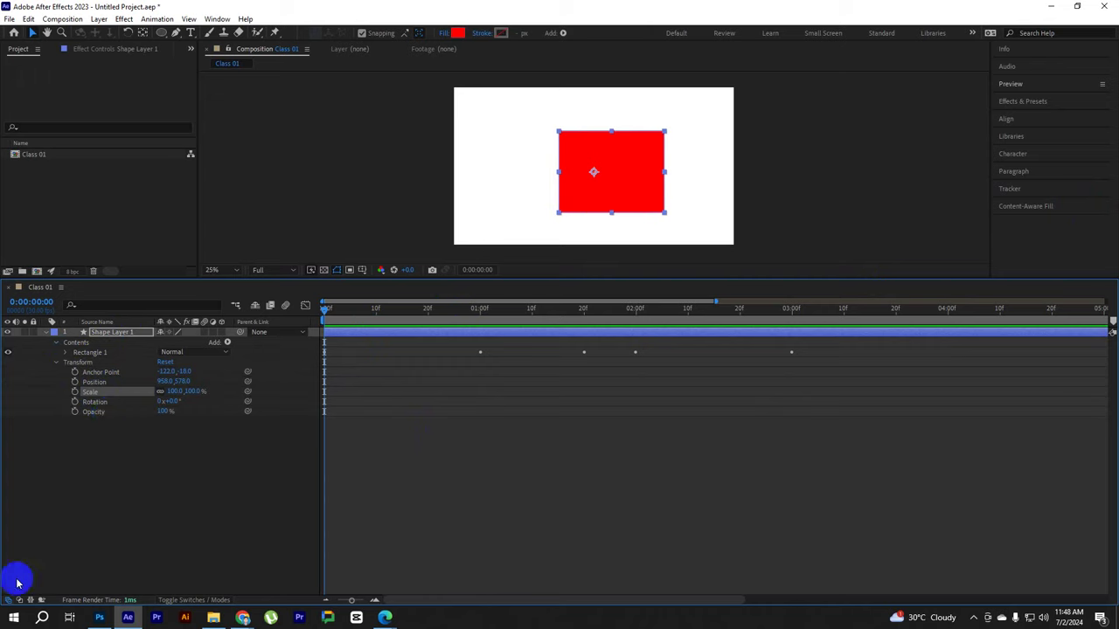
Centre the rectangle's anchor point and move the rectangle off the comp's left edge
{"action": "left_click", "coordinate": [194, 516]}
{"action": "left_click", "coordinate": [94, 382]}
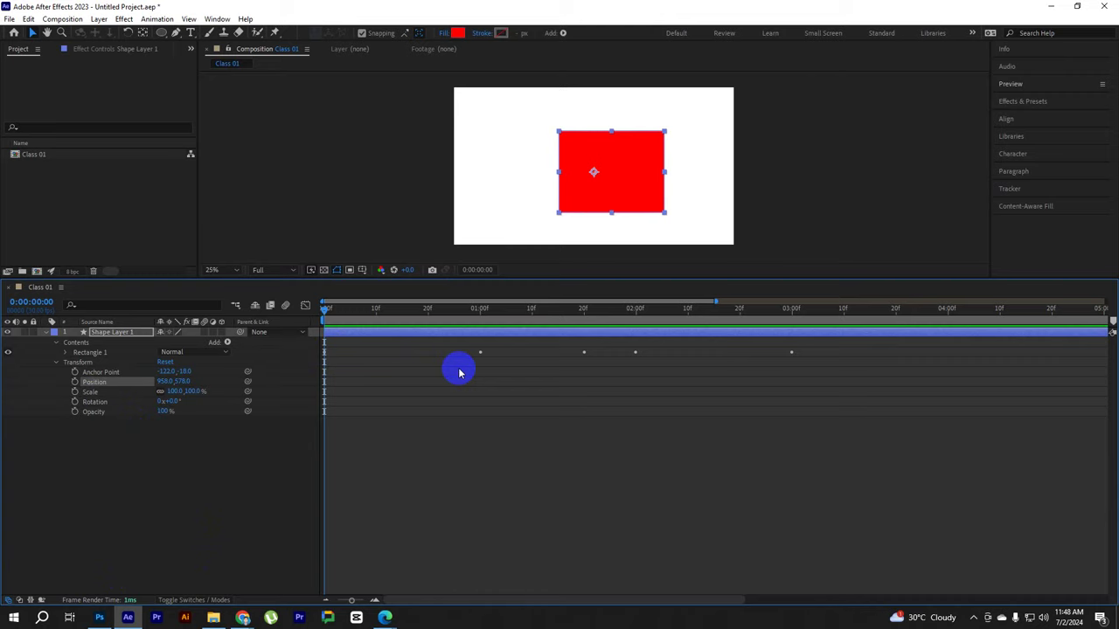
{"action": "scroll", "coordinate": [637, 163], "scroll_direction": "down", "scroll_amount": 1}
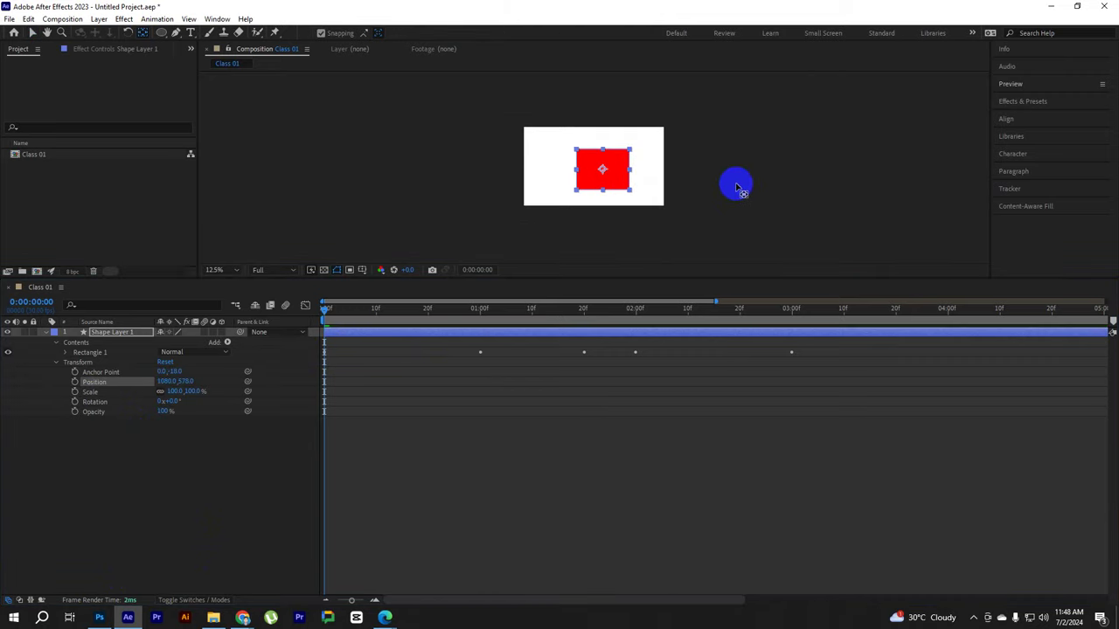
{"action": "left_click", "coordinate": [740, 187]}
{"action": "left_click_drag", "start_coordinate": [593, 168], "coordinate": [602, 169]}
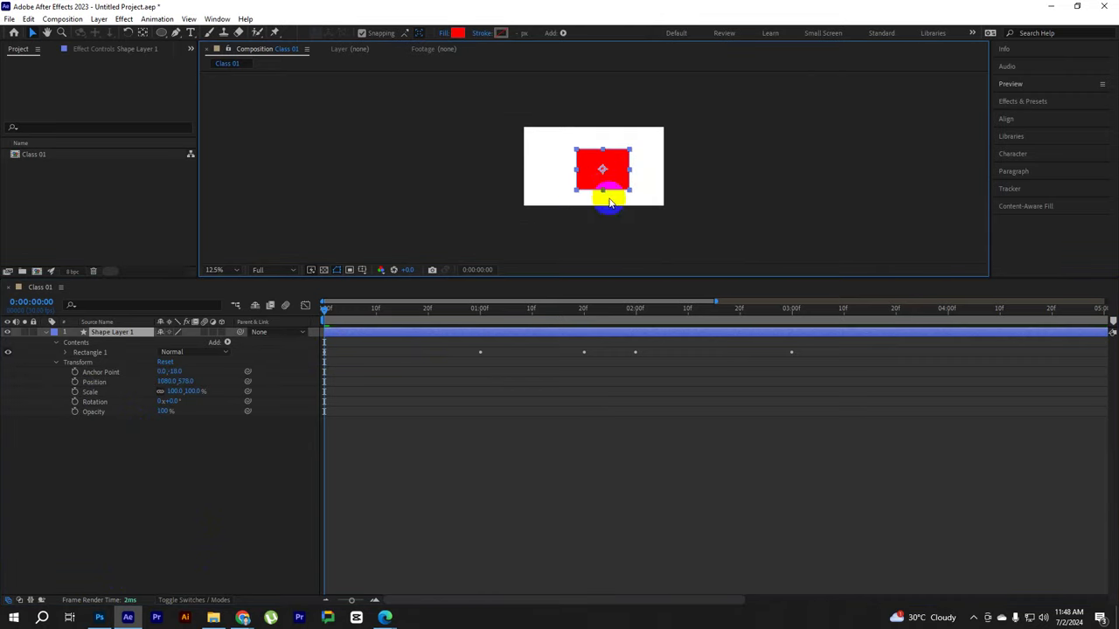
{"action": "left_click_drag", "start_coordinate": [625, 172], "coordinate": [509, 172]}
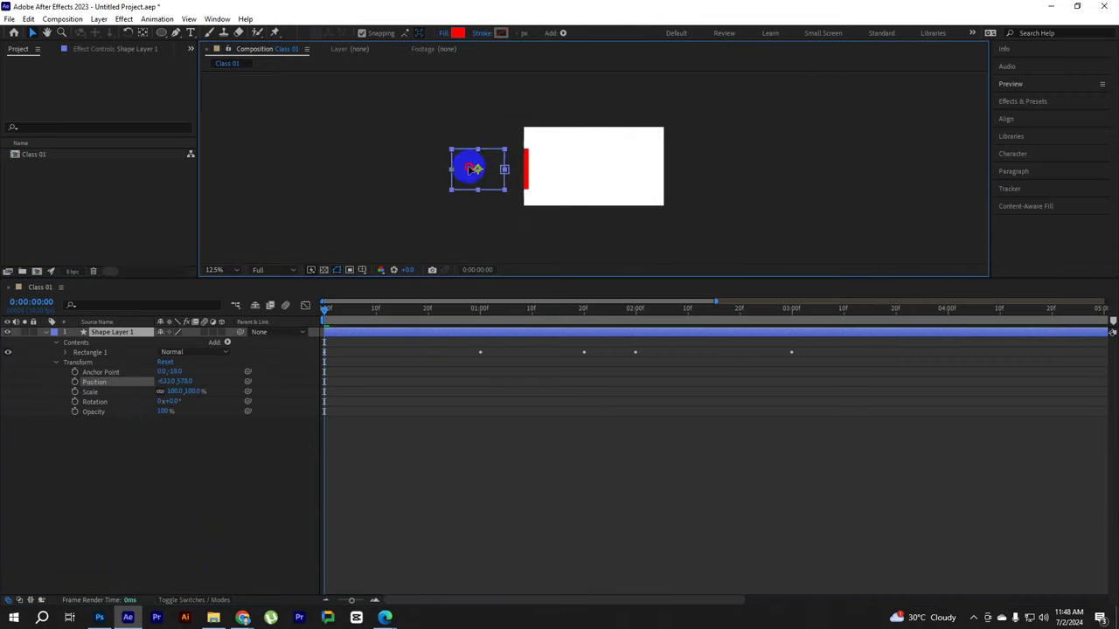
{"action": "key", "text": "period"}
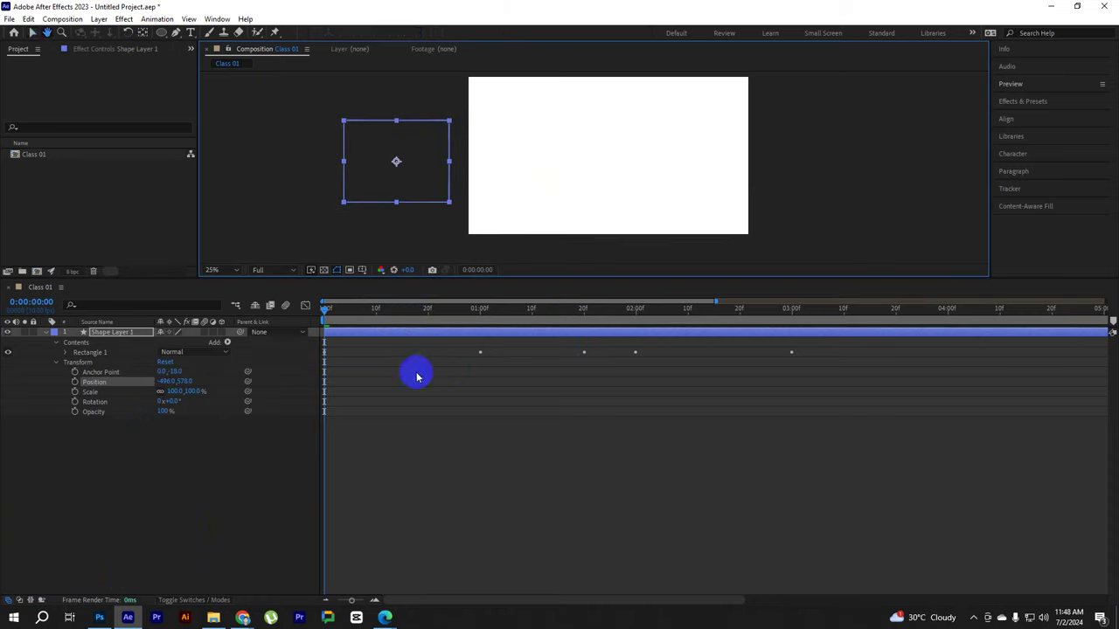
Key Position at 0:00 off-left and at 1:00 with the rectangle in the comp centre
{"action": "left_click", "coordinate": [75, 382]}
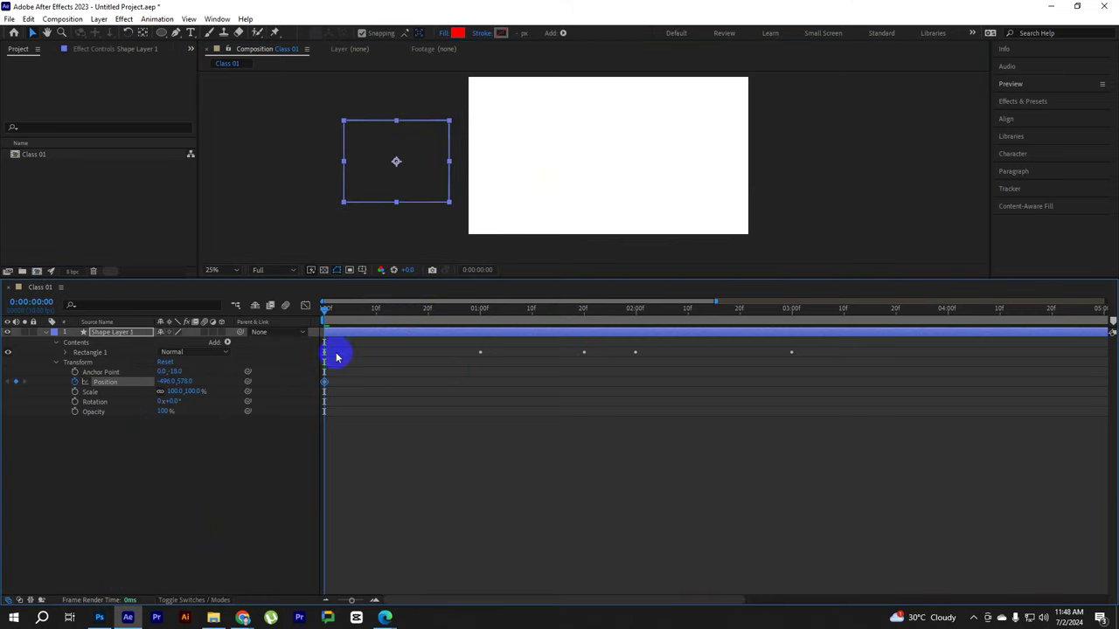
{"action": "left_click_drag", "start_coordinate": [325, 307], "coordinate": [479, 323]}
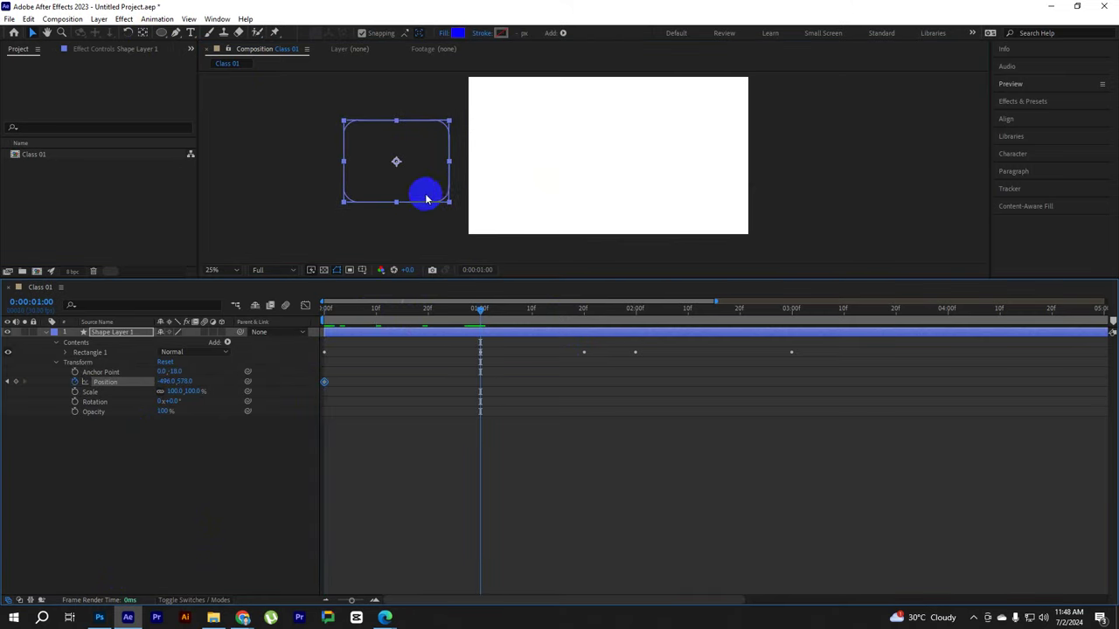
{"action": "left_click_drag", "start_coordinate": [412, 172], "coordinate": [629, 171]}
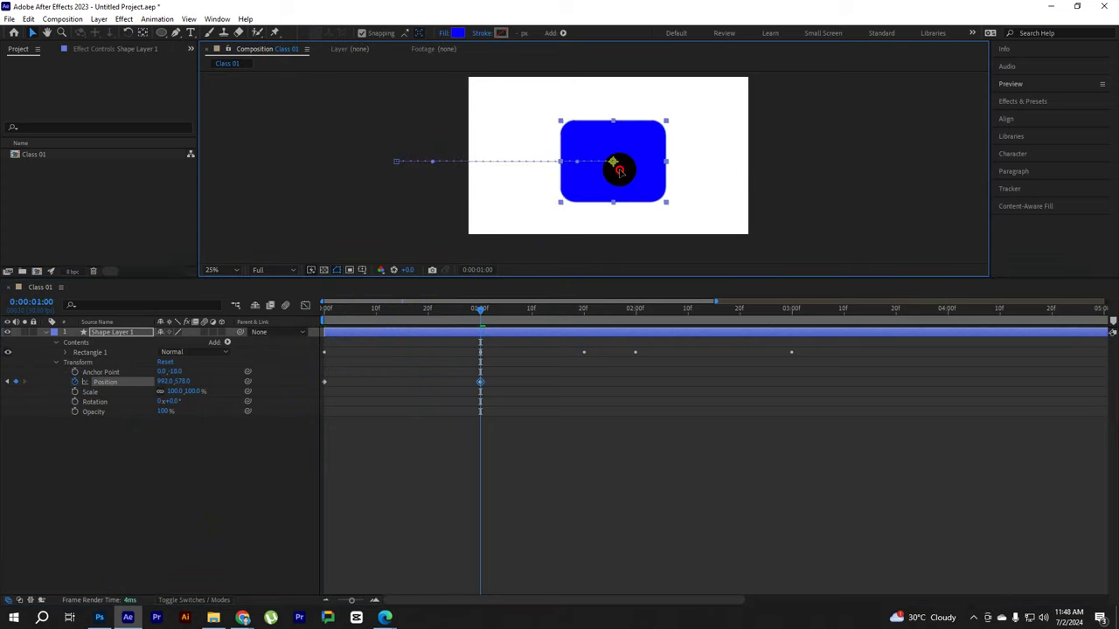
{"action": "left_click_drag", "start_coordinate": [488, 318], "coordinate": [327, 314]}
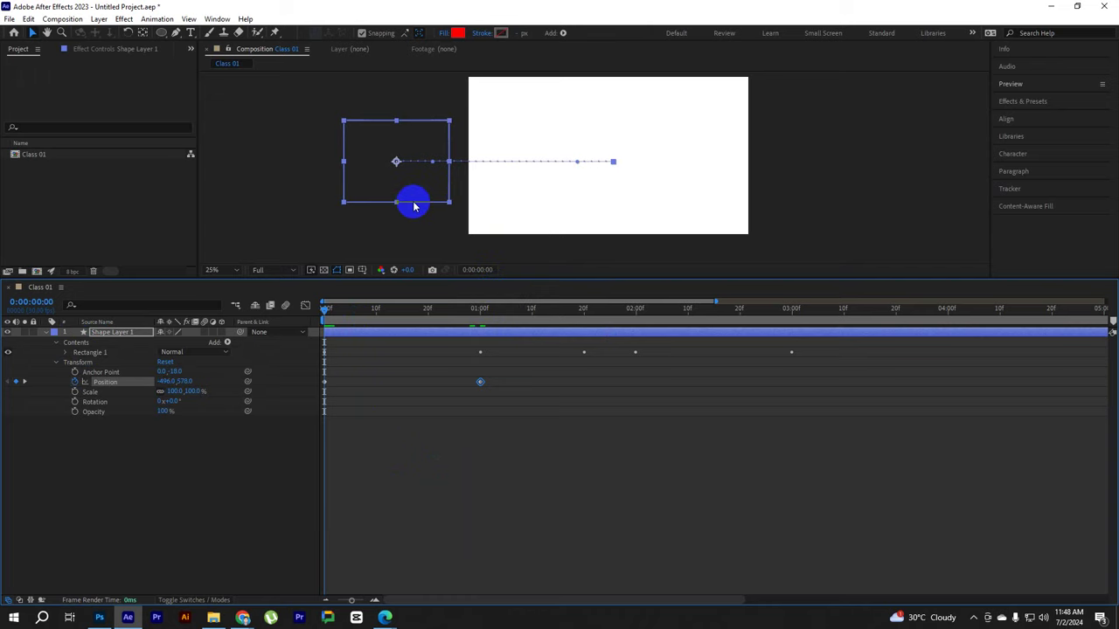
Preview the slide-in, then add a holding Position keyframe at exactly 2:00
{"action": "key", "text": "space"}
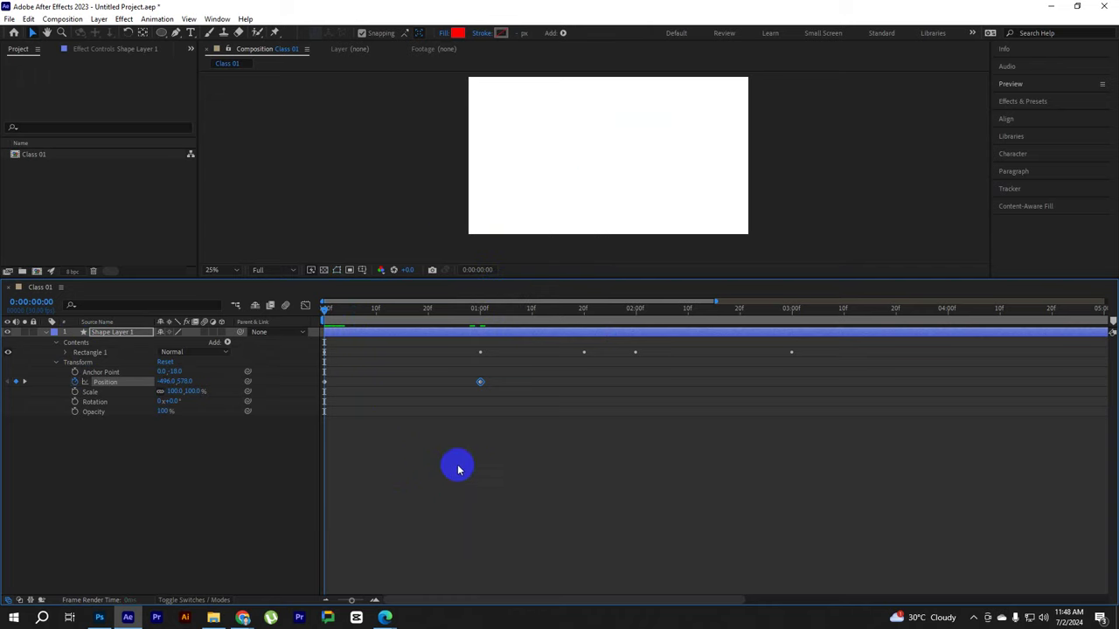
{"action": "left_click", "coordinate": [618, 170]}
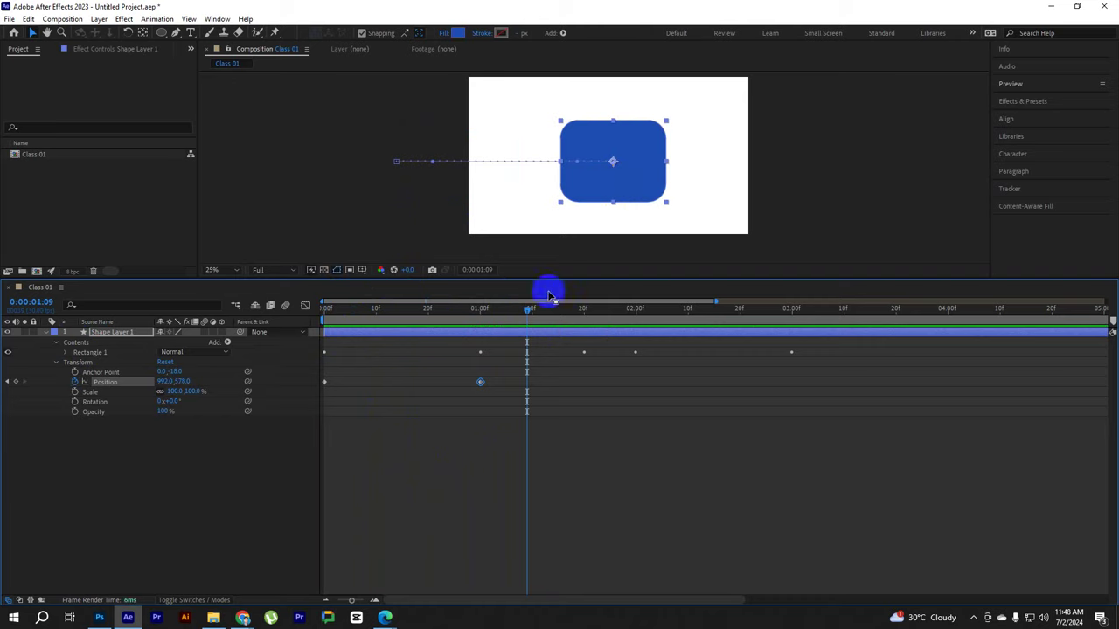
{"action": "key", "text": "space"}
{"action": "left_click", "coordinate": [656, 310]}
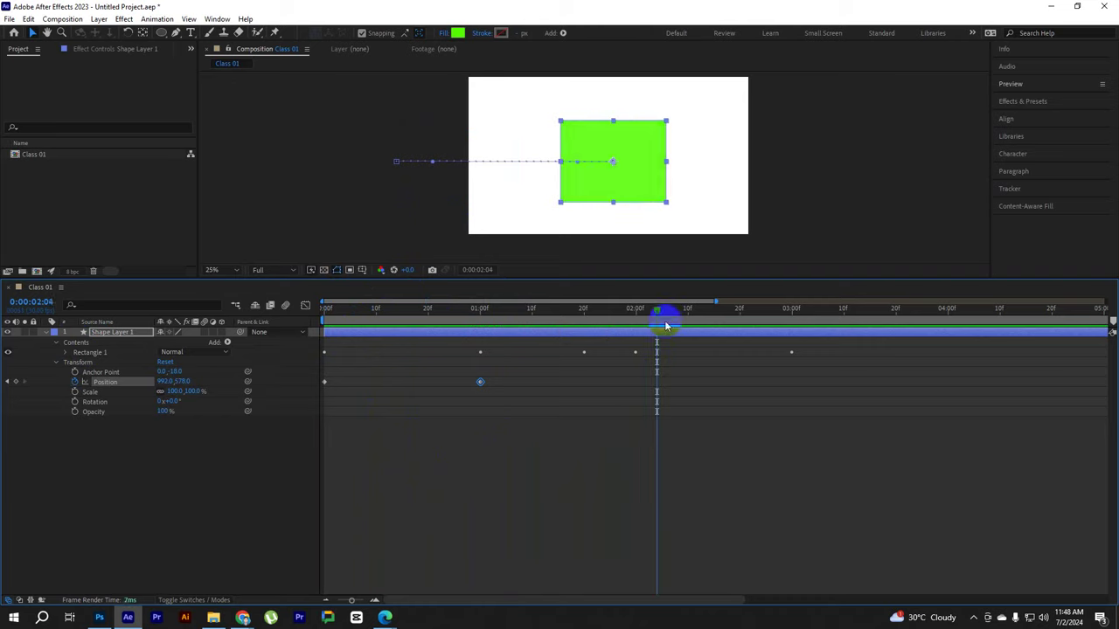
{"action": "left_click_drag", "start_coordinate": [651, 310], "coordinate": [635, 311]}
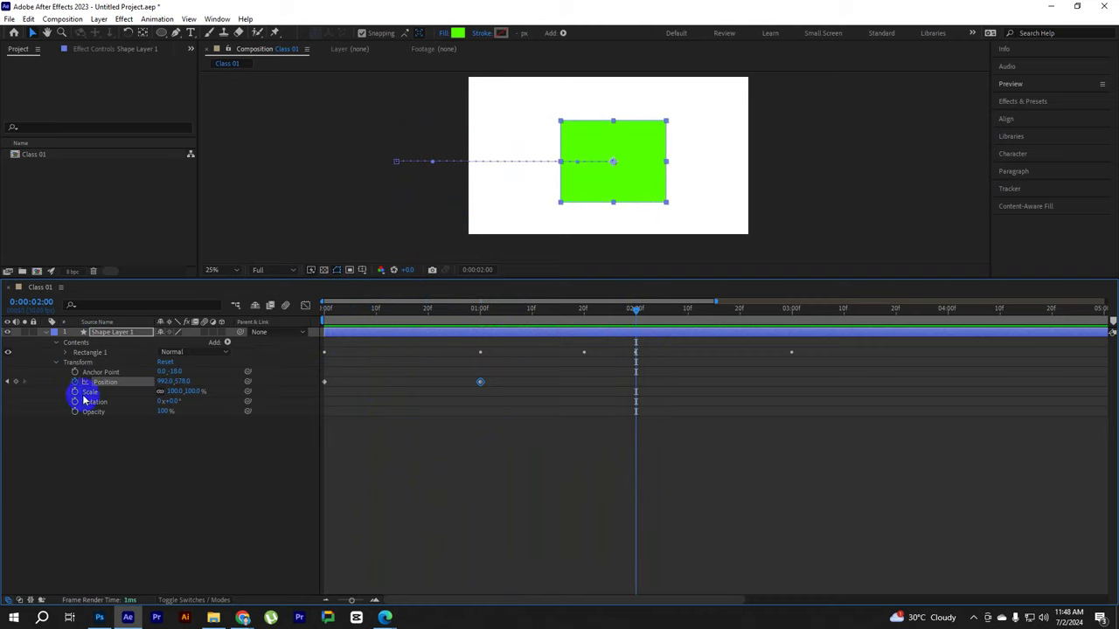
{"action": "left_click", "coordinate": [530, 424]}
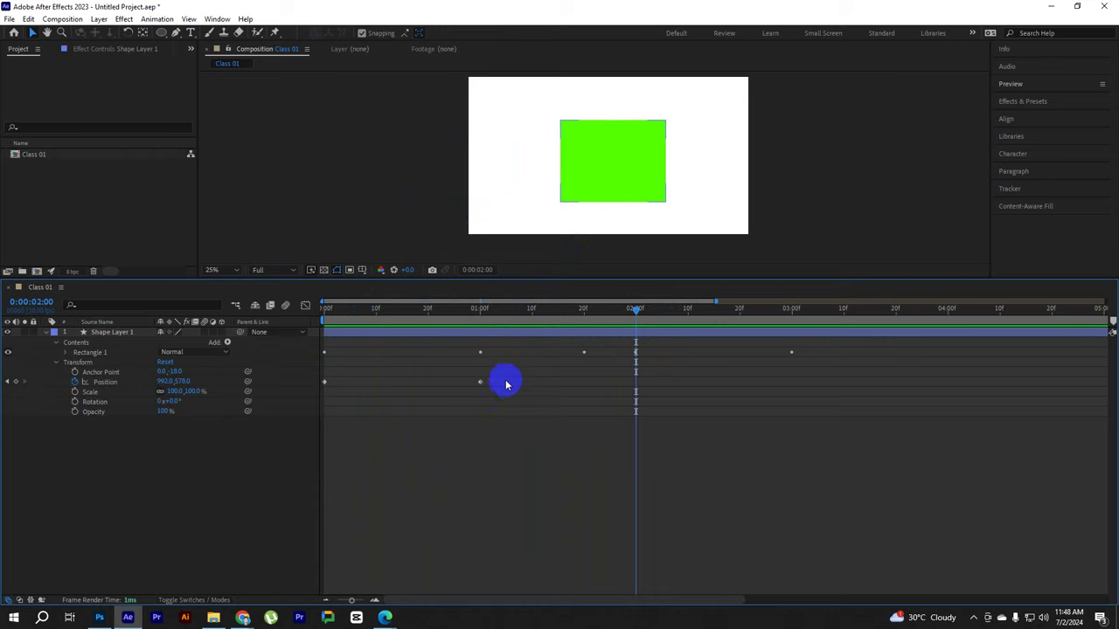
{"action": "left_click", "coordinate": [480, 382]}
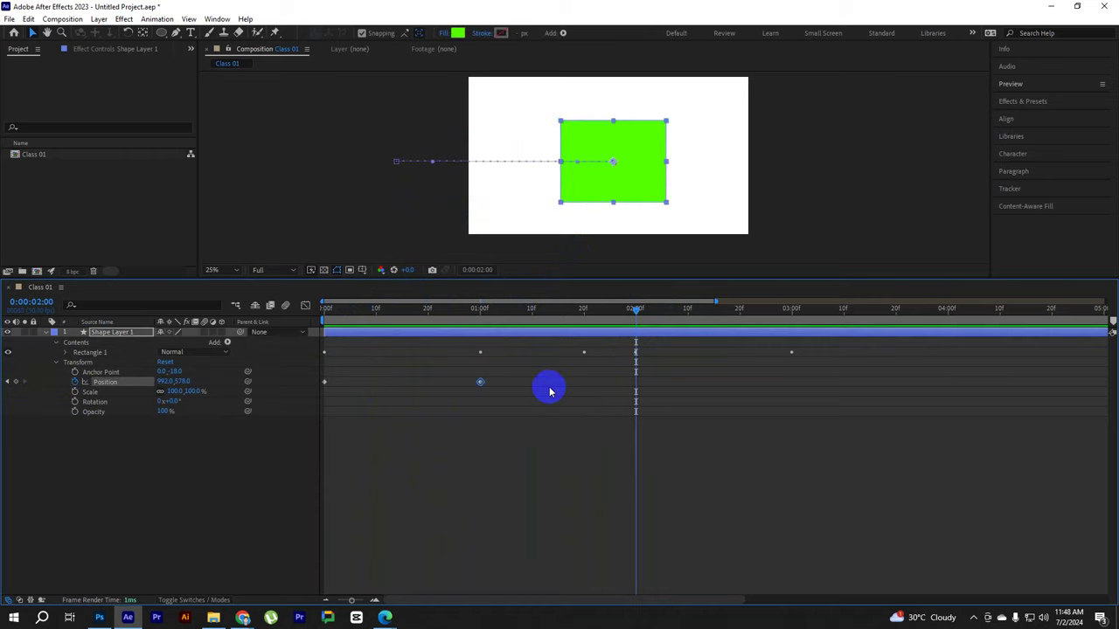
{"action": "left_click_drag", "start_coordinate": [550, 392], "coordinate": [636, 364]}
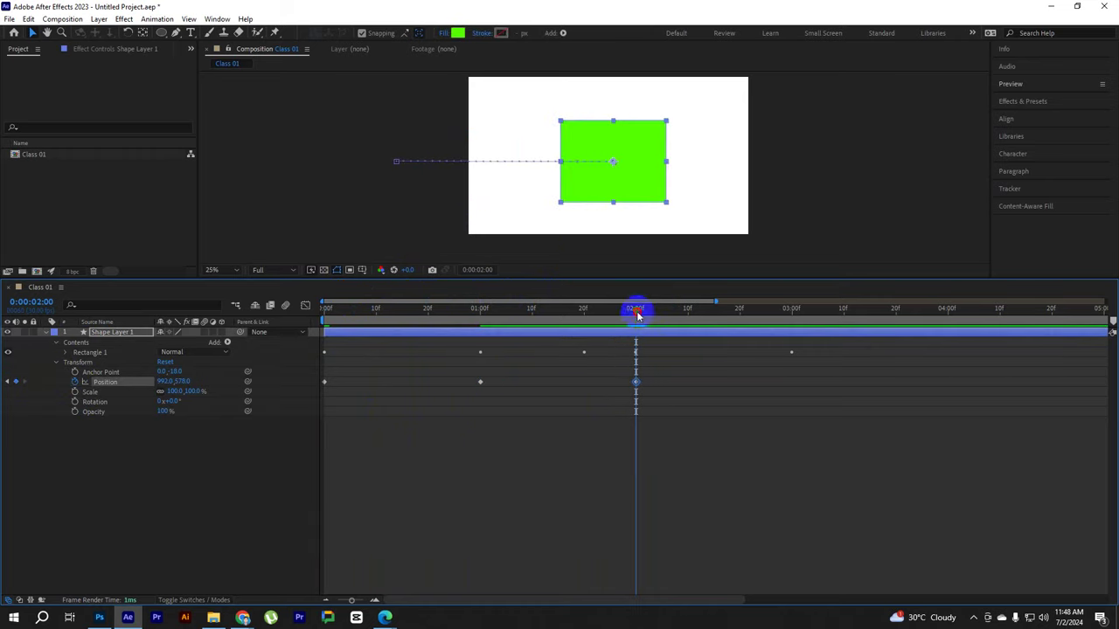
At 3:00, move the rectangle off the comp's right edge to key its exit
{"action": "left_click_drag", "start_coordinate": [637, 312], "coordinate": [636, 322]}
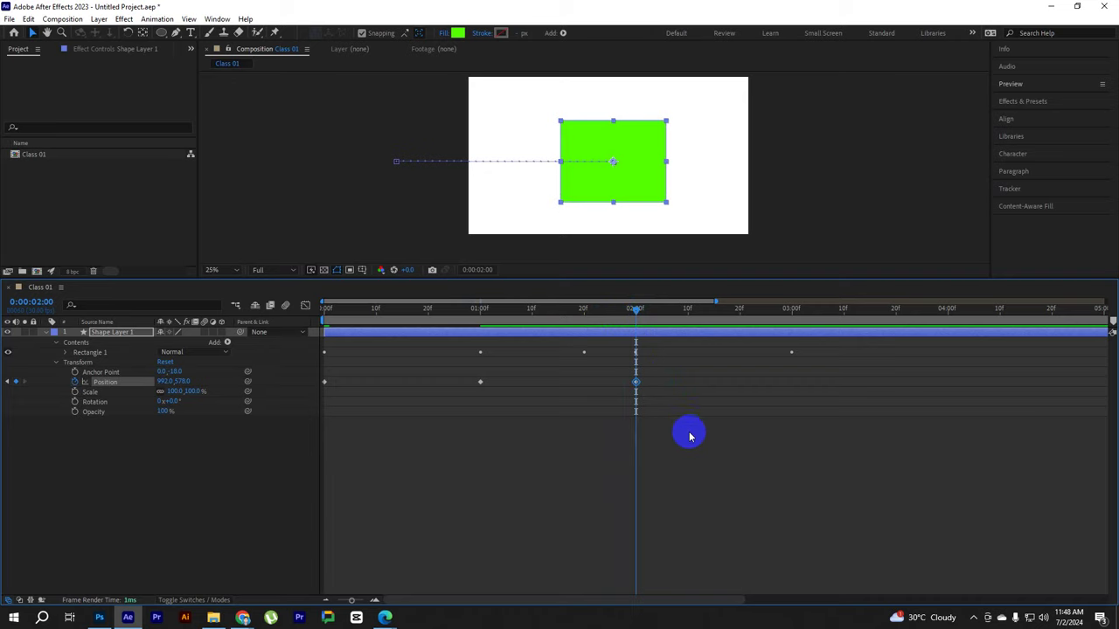
{"action": "left_click_drag", "start_coordinate": [634, 312], "coordinate": [792, 312]}
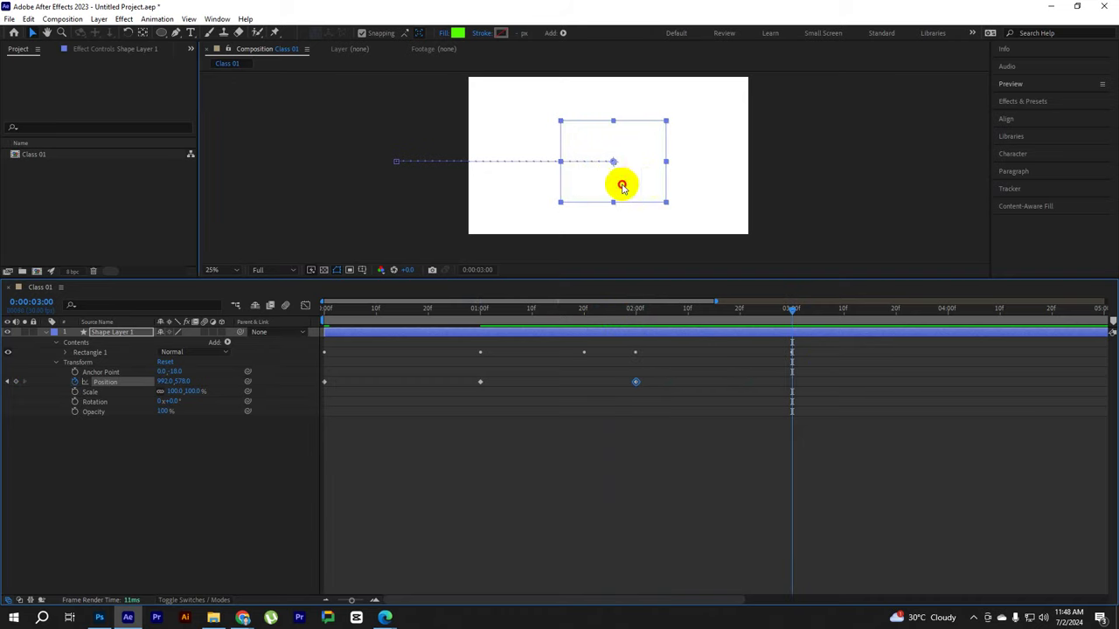
{"action": "left_click_drag", "start_coordinate": [622, 175], "coordinate": [843, 166]}
Preview the slide-in, hold and exit motion twice, scrubbing midway, then return to 0:00
{"action": "key", "text": "Home"}
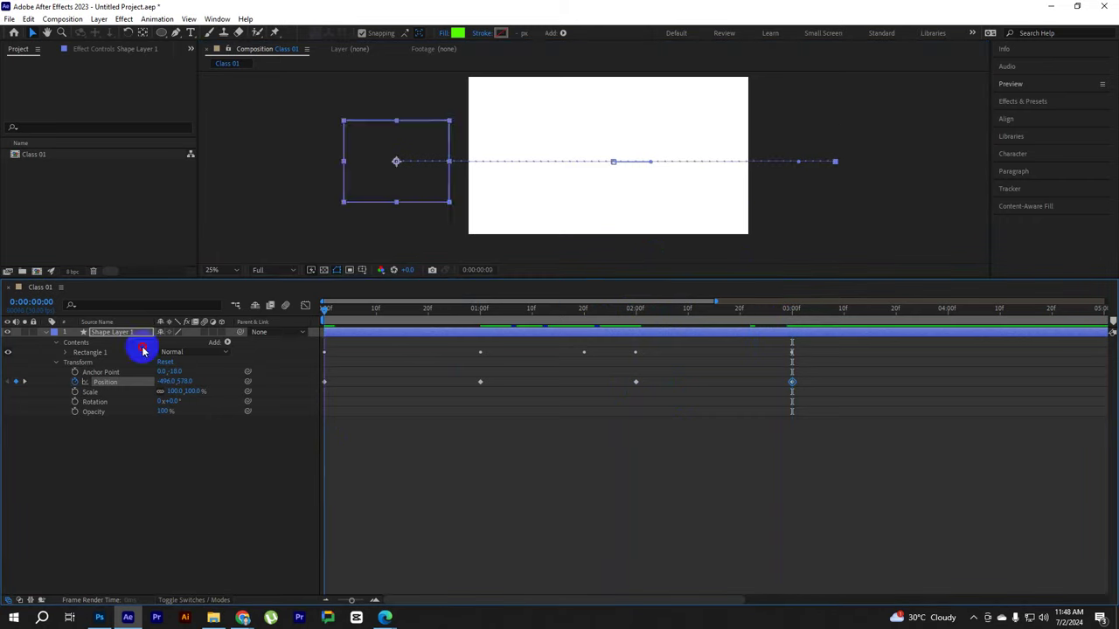
{"action": "key", "text": "space"}
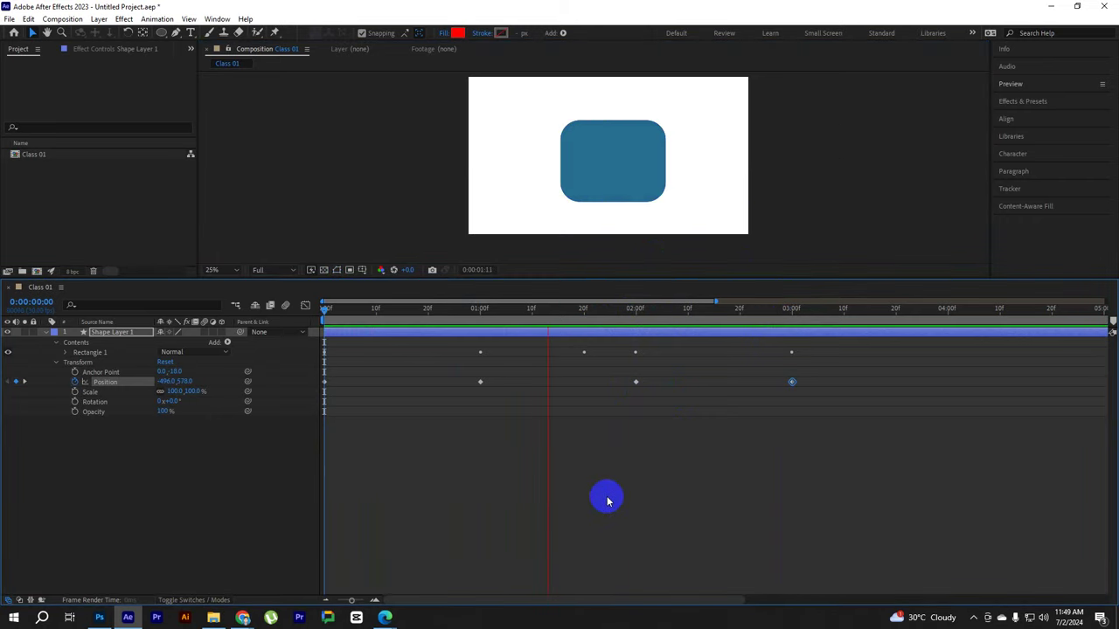
{"action": "key", "text": "space"}
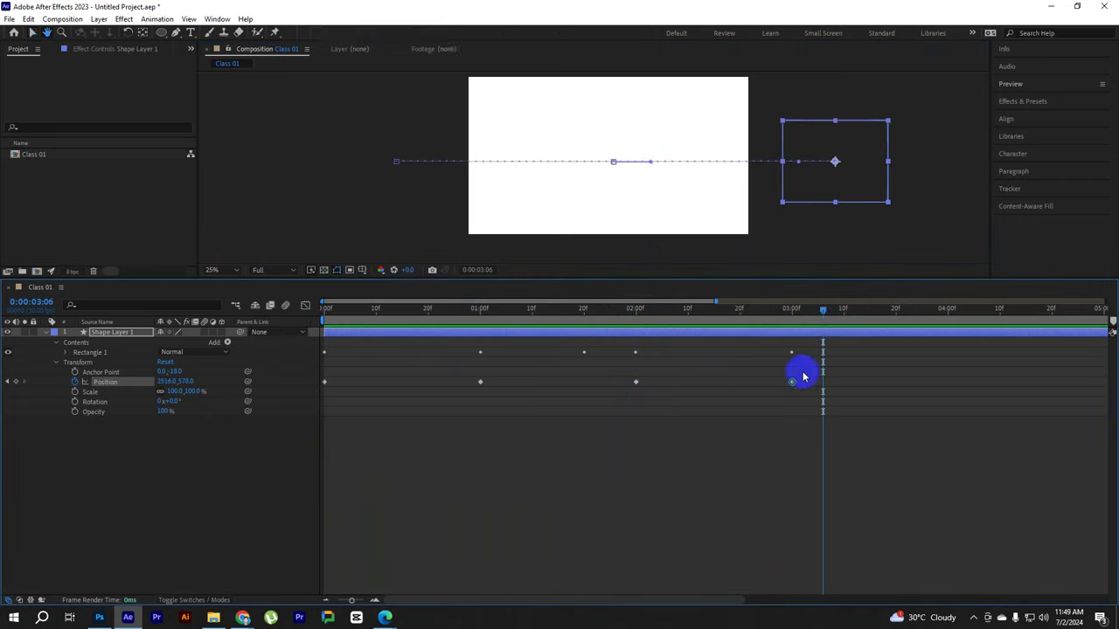
{"action": "left_click_drag", "start_coordinate": [822, 312], "coordinate": [399, 354]}
{"action": "key", "text": "Home"}
{"action": "key", "text": "space"}
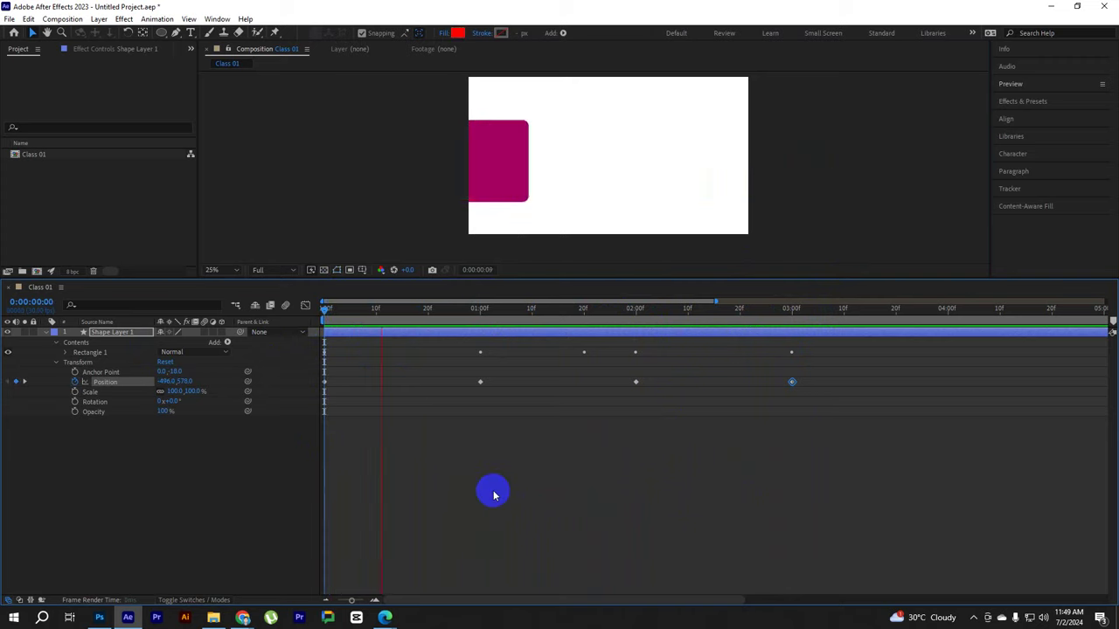
{"action": "key", "text": "space"}
{"action": "left_click_drag", "start_coordinate": [516, 310], "coordinate": [480, 309]}
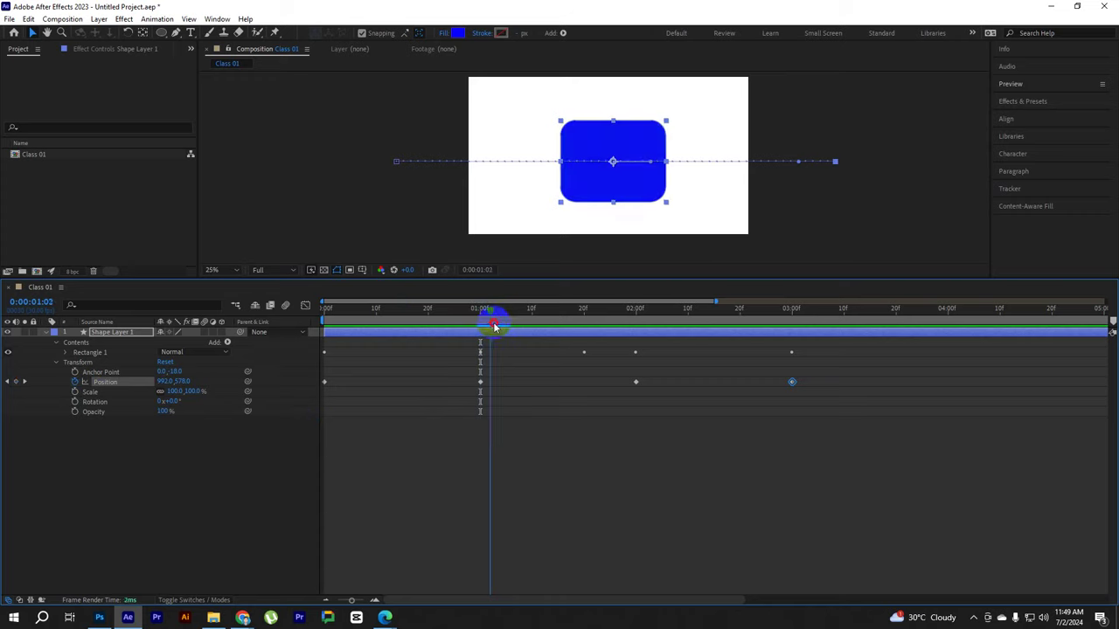
{"action": "left_click_drag", "start_coordinate": [483, 309], "coordinate": [325, 332]}
Start Scale keyframes at 0:00 and set the rectangle's Scale to 50% at 1:00
{"action": "left_click", "coordinate": [76, 391]}
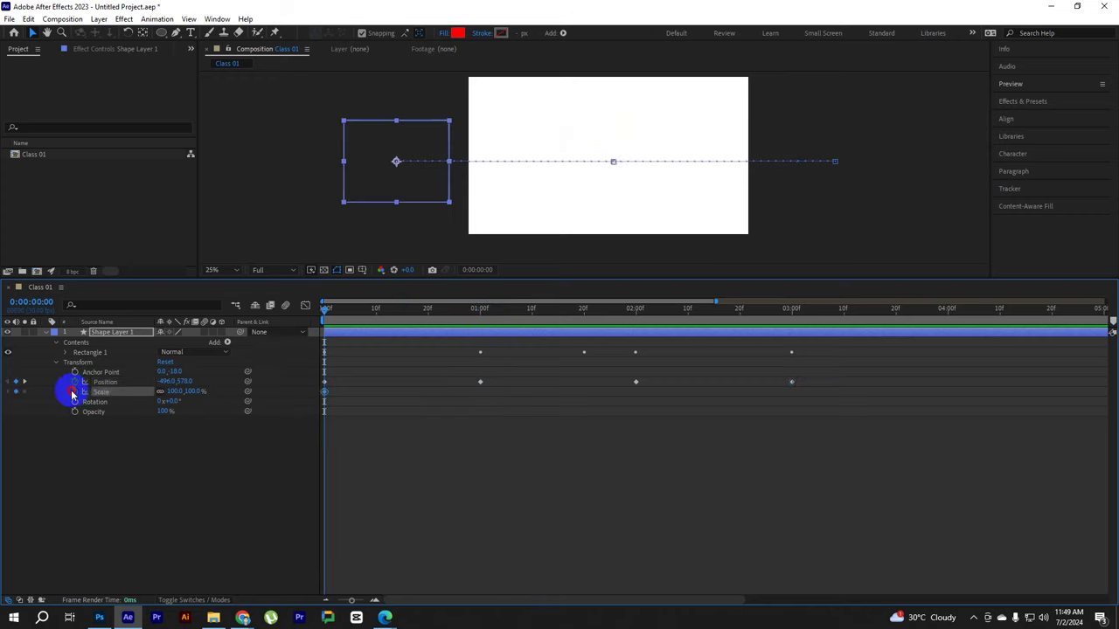
{"action": "left_click", "coordinate": [320, 330]}
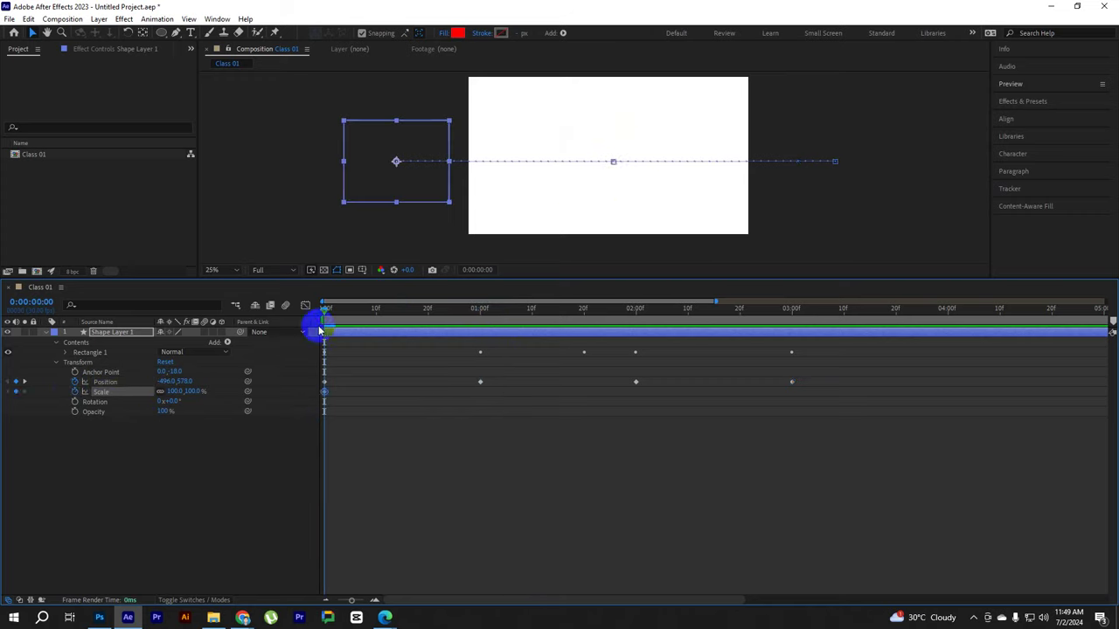
{"action": "left_click_drag", "start_coordinate": [323, 315], "coordinate": [488, 325]}
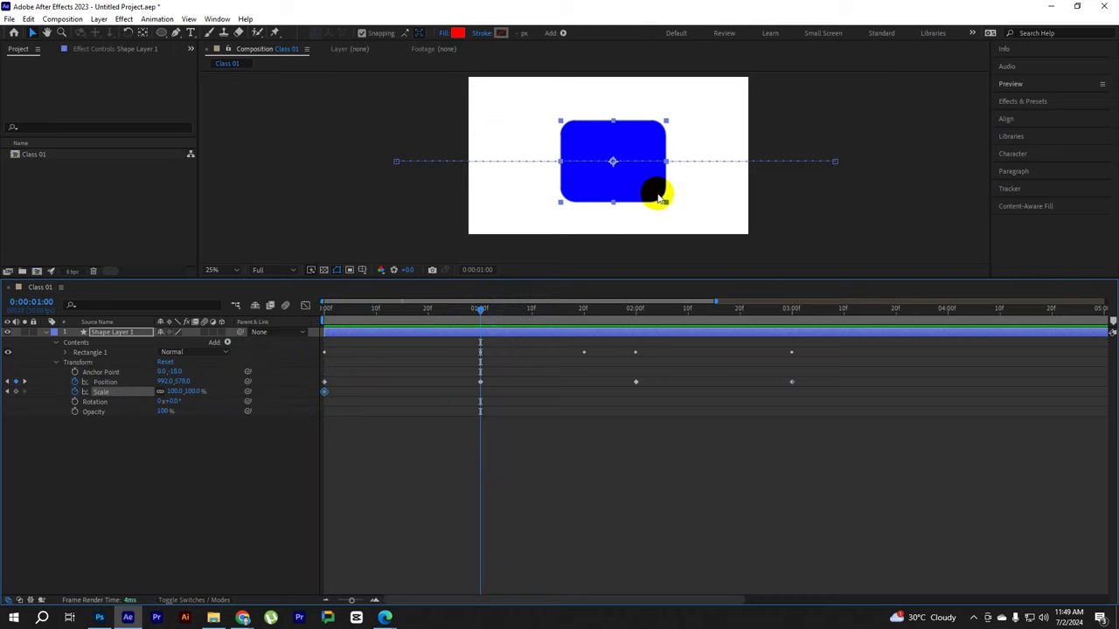
{"action": "left_click", "coordinate": [613, 208]}
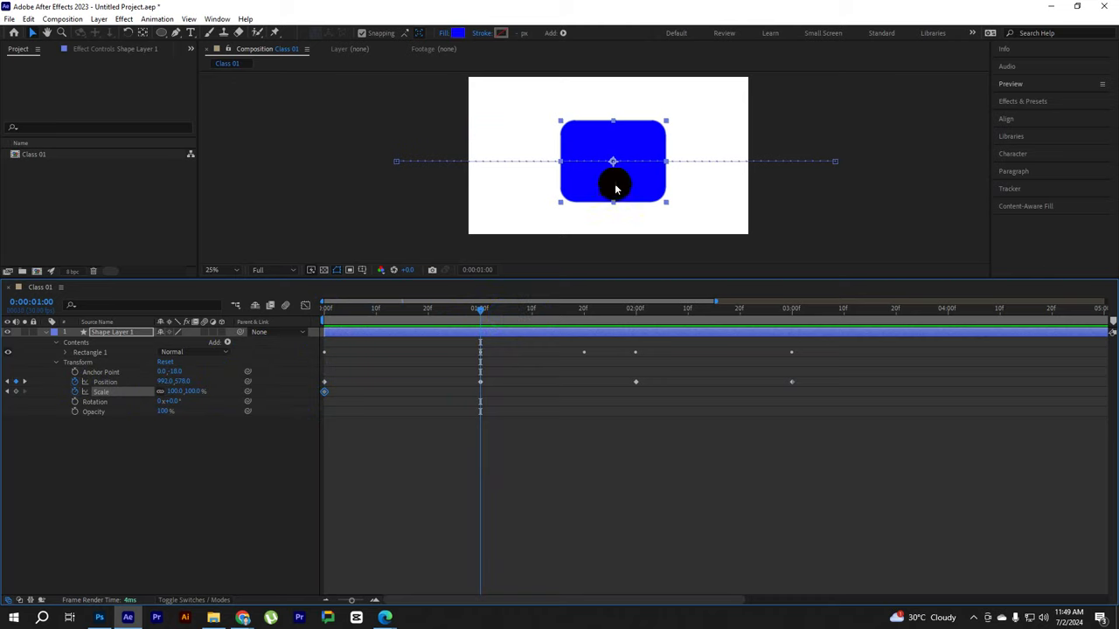
{"action": "left_click", "coordinate": [177, 392]}
{"action": "key", "text": "Return"}
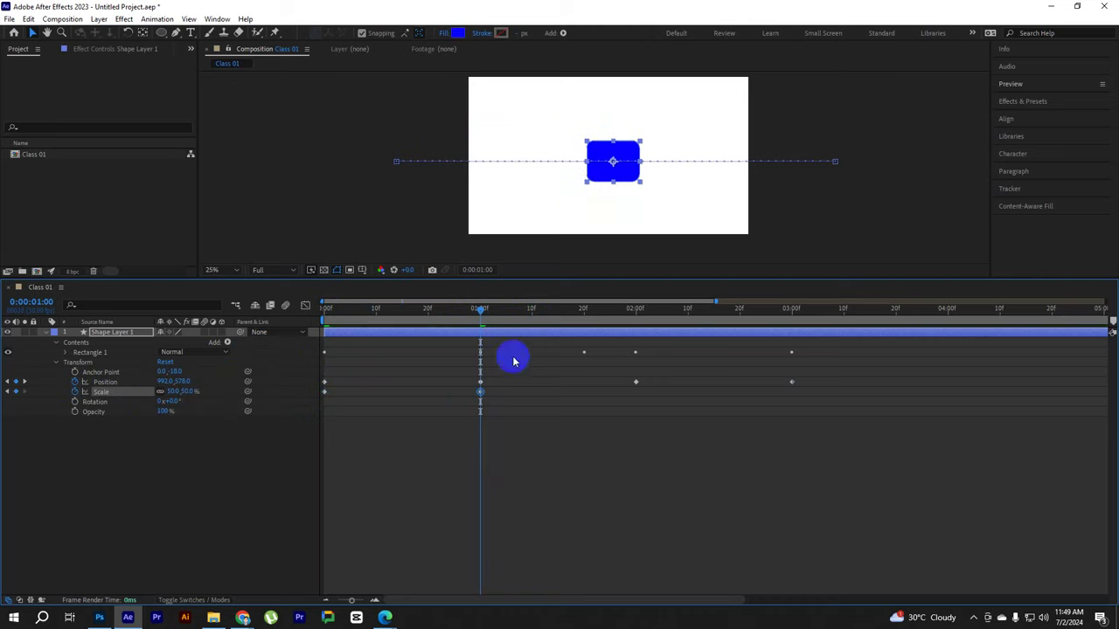
Add a Scale keyframe at 2:00 and set Scale back to 100 at 3:00
{"action": "left_click_drag", "start_coordinate": [488, 312], "coordinate": [632, 338]}
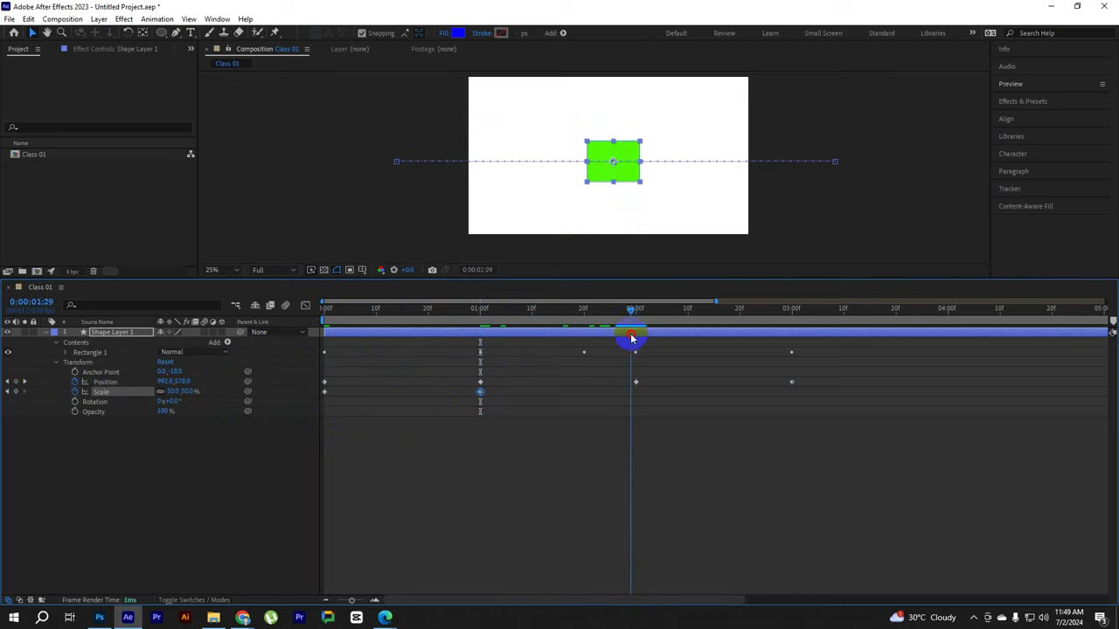
{"action": "left_click", "coordinate": [15, 391]}
{"action": "left_click_drag", "start_coordinate": [635, 311], "coordinate": [791, 316]}
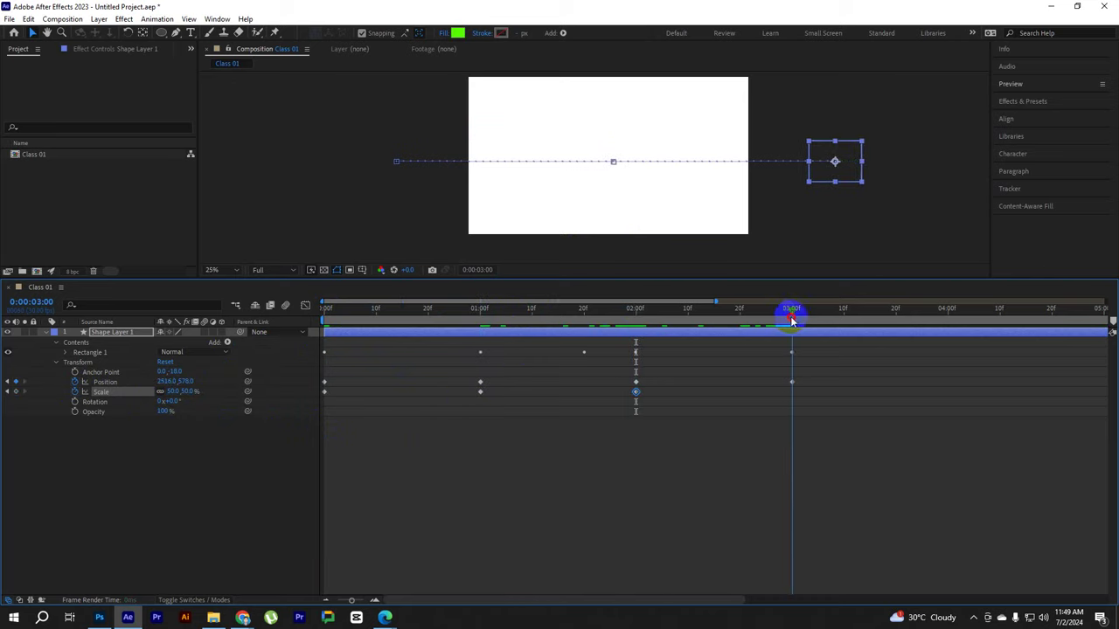
{"action": "left_click", "coordinate": [175, 391]}
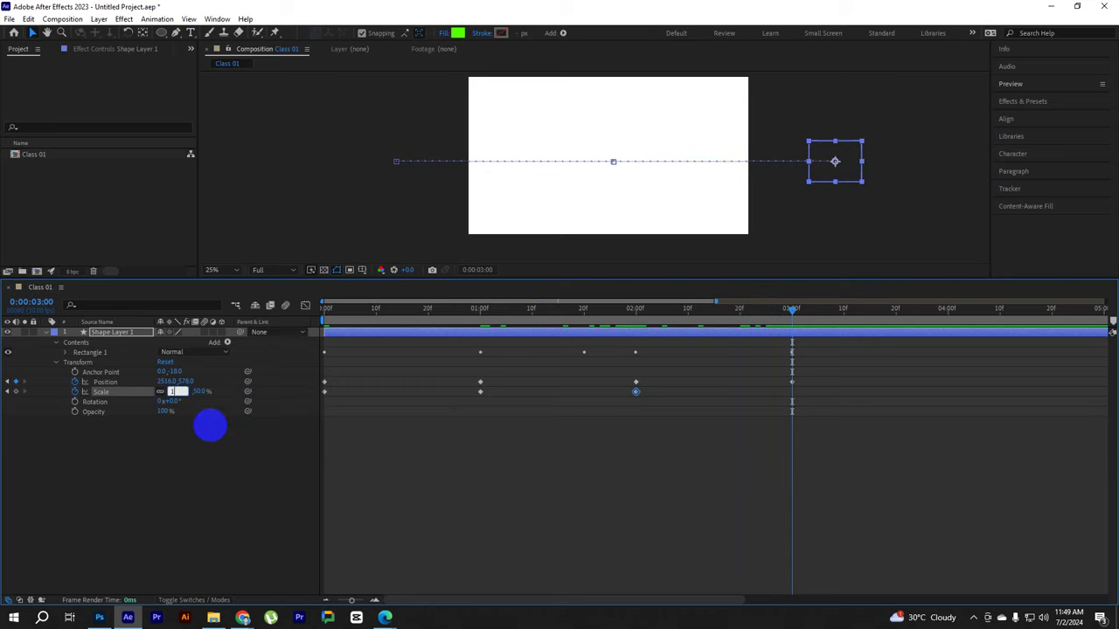
{"action": "type", "text": "100.0,100.0"}
{"action": "left_click_drag", "start_coordinate": [394, 310], "coordinate": [324, 309]}
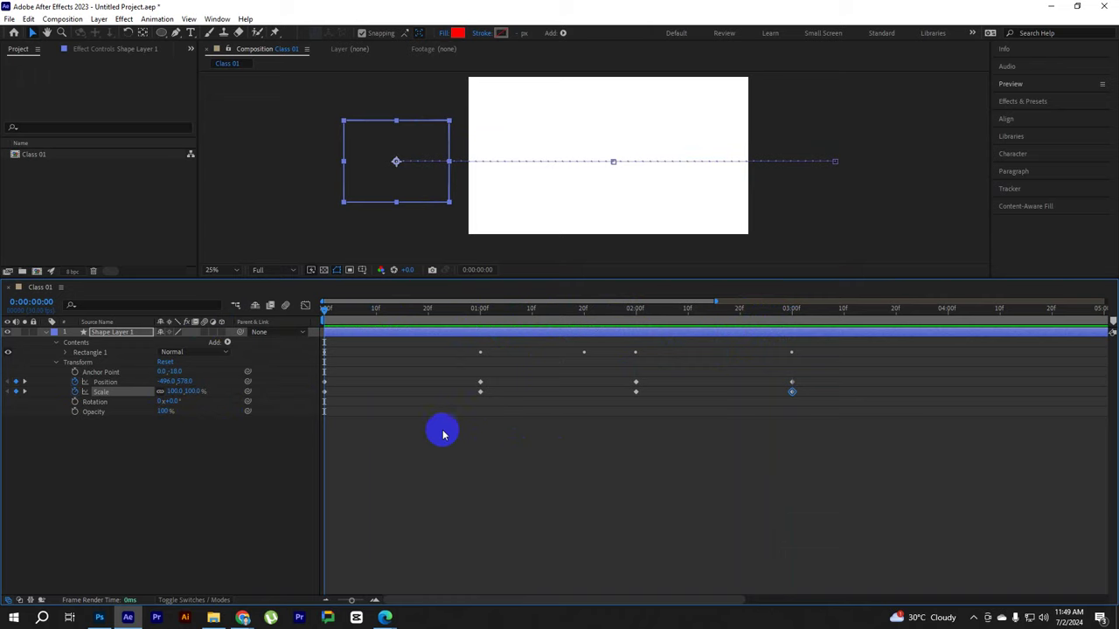
{"action": "key", "text": "space"}
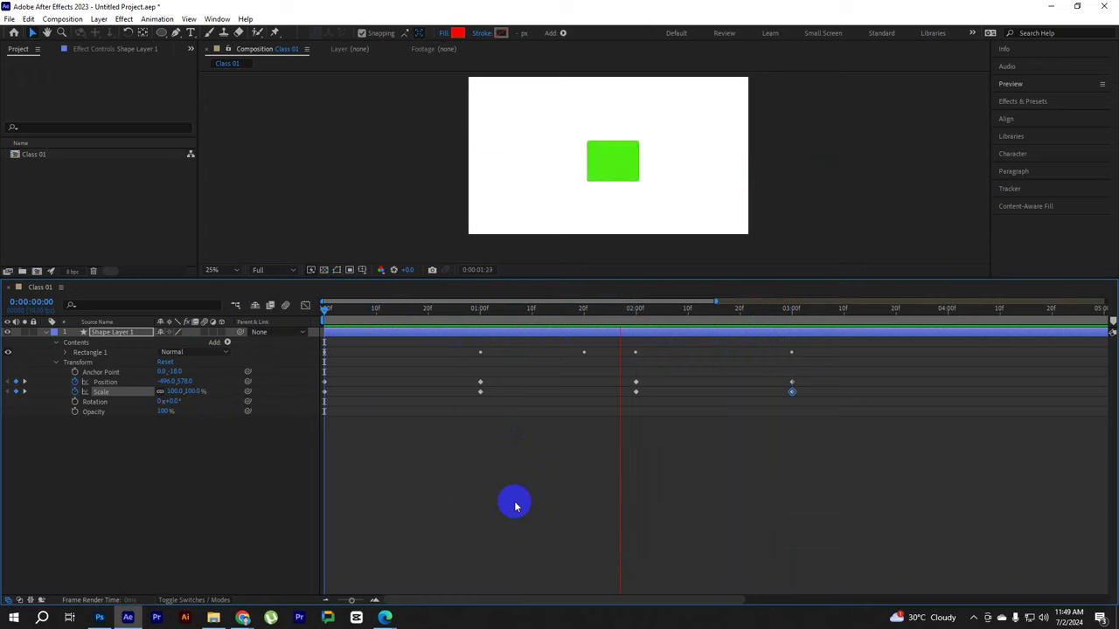
{"action": "key", "text": "space"}
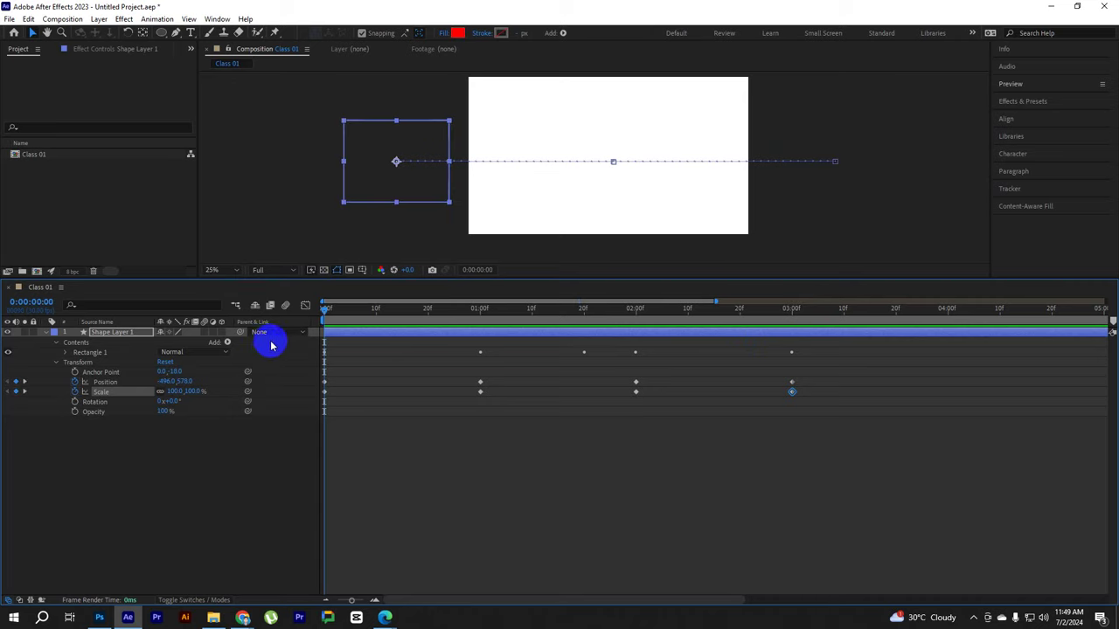
{"action": "key", "text": "space"}
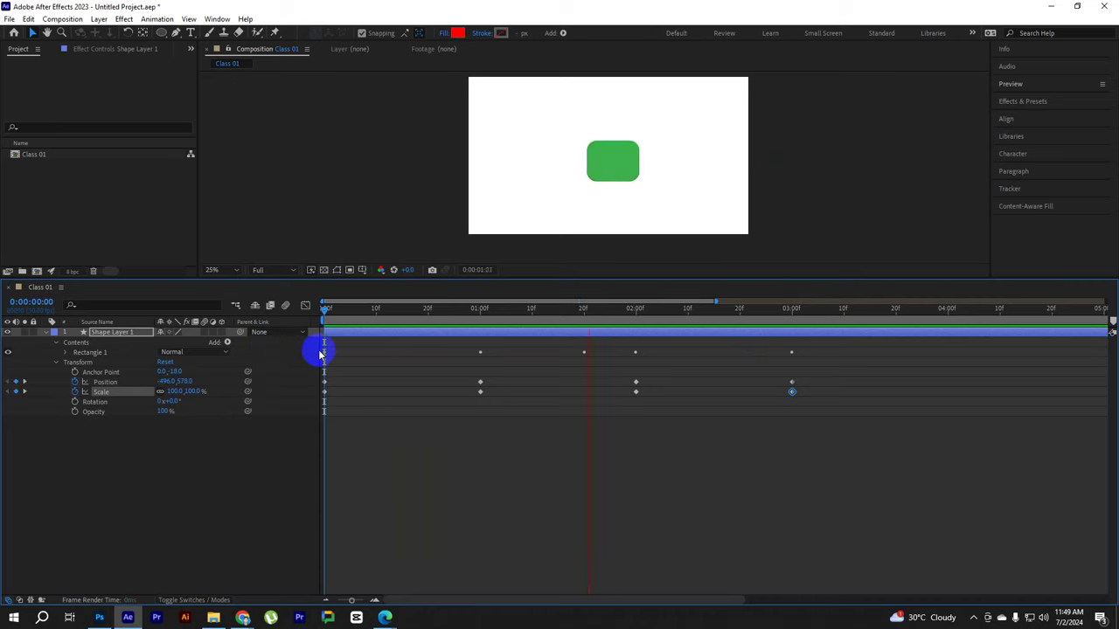
{"action": "key", "text": "space"}
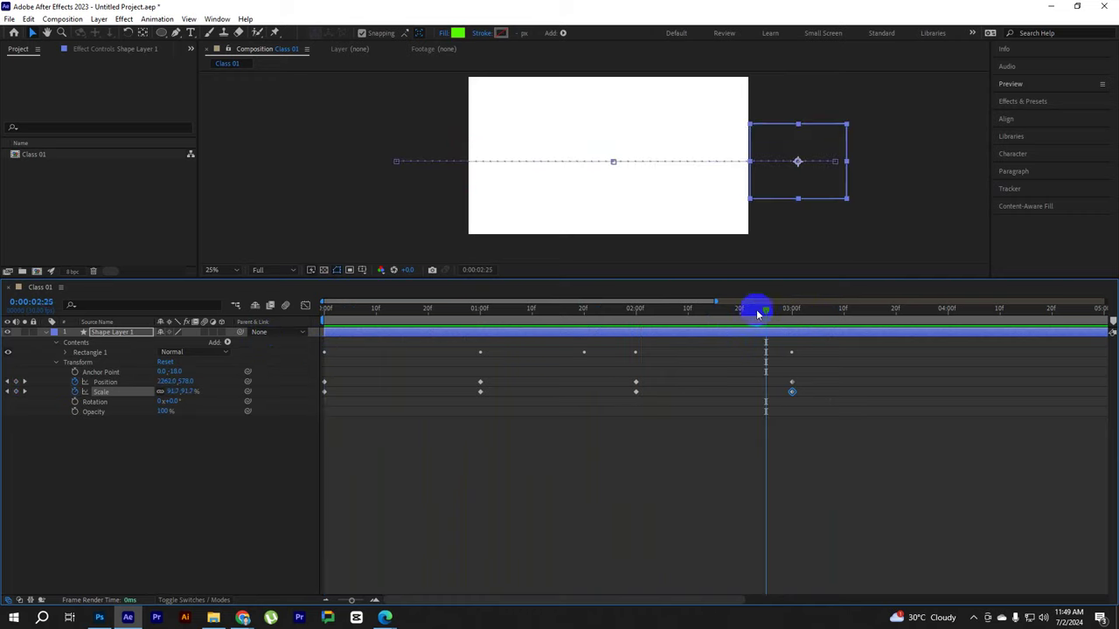
{"action": "left_click_drag", "start_coordinate": [758, 309], "coordinate": [242, 333]}
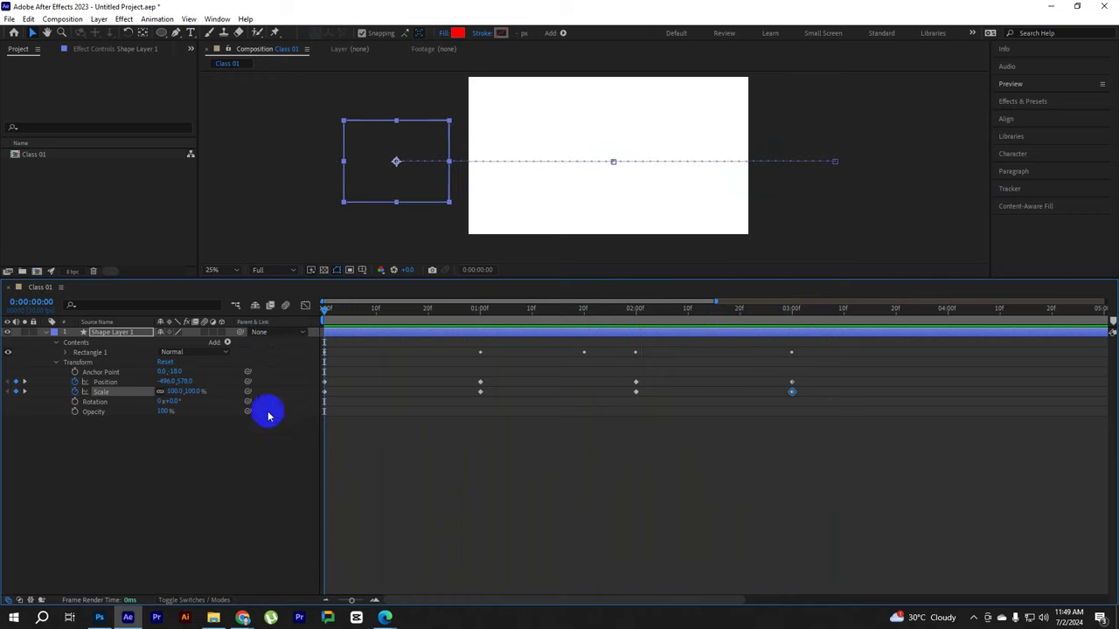
{"action": "left_click_drag", "start_coordinate": [375, 314], "coordinate": [325, 310]}
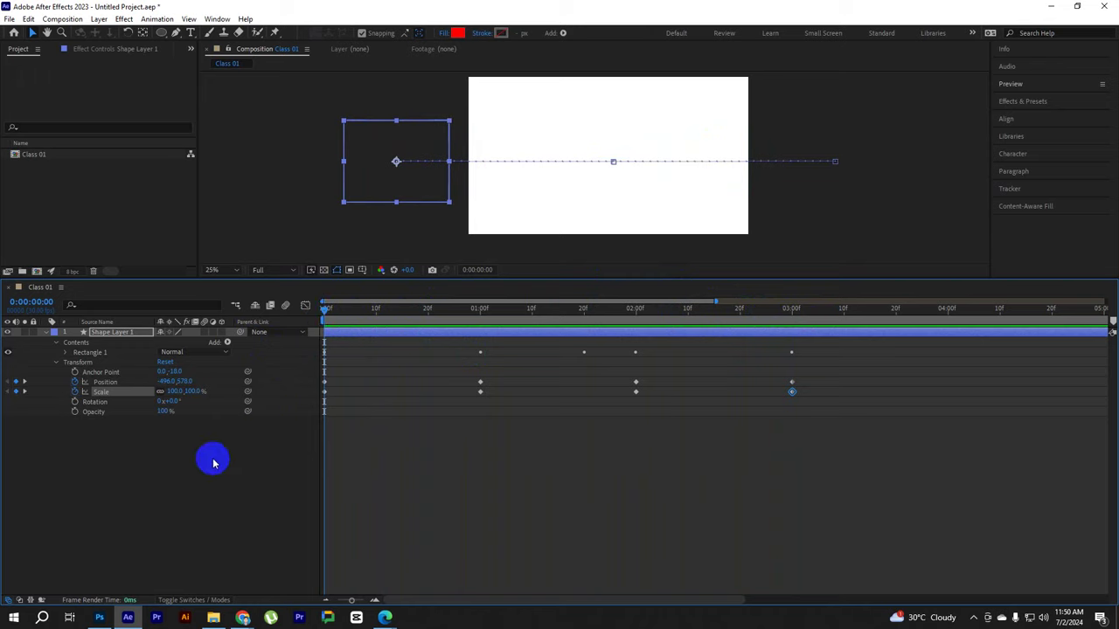
Start Rotation keyframes at 0:00 and add another at 1:00
{"action": "left_click", "coordinate": [74, 402]}
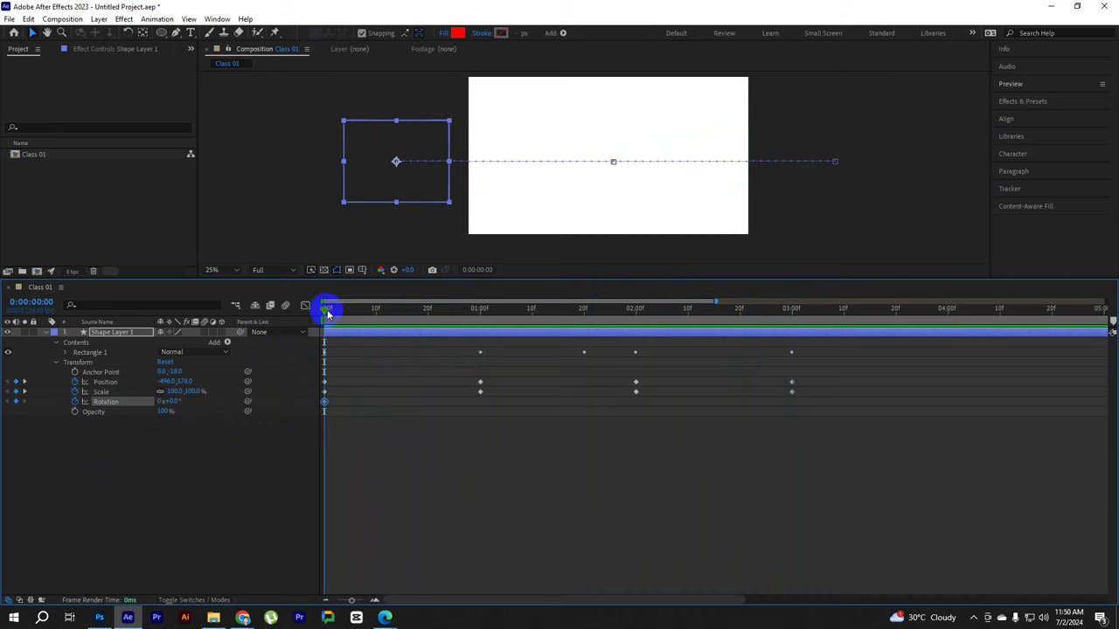
{"action": "left_click_drag", "start_coordinate": [325, 312], "coordinate": [479, 321]}
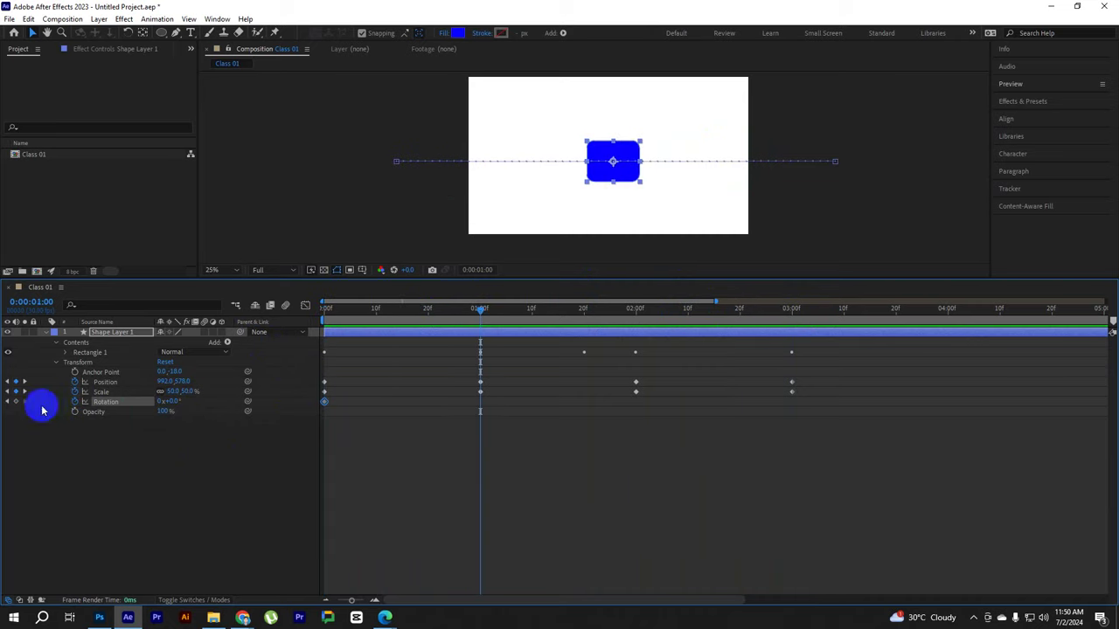
{"action": "left_click", "coordinate": [16, 401]}
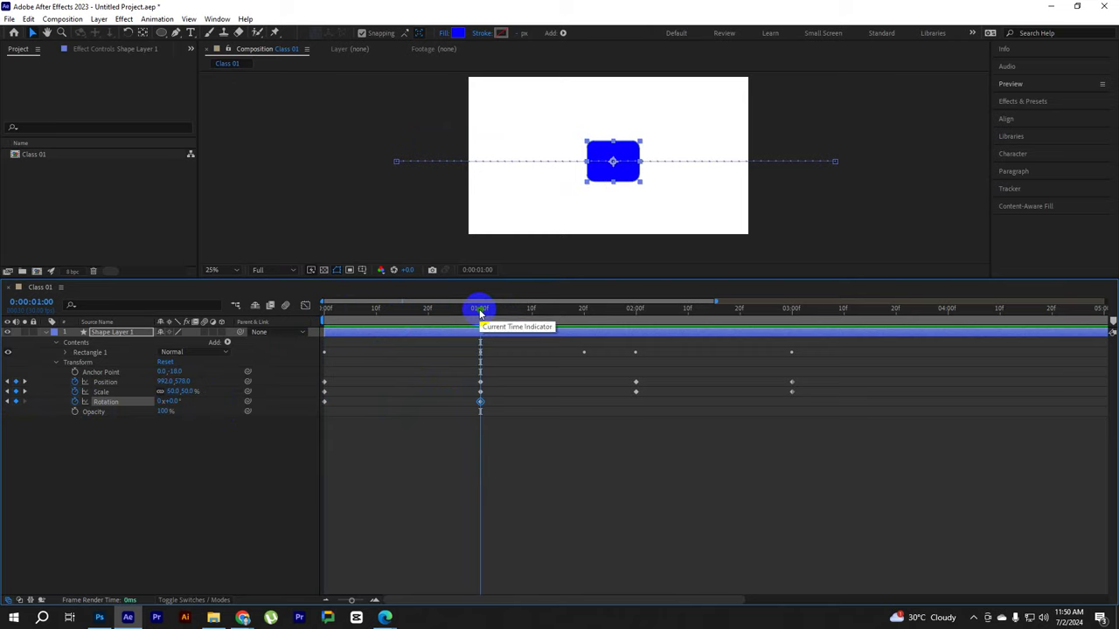
Set Rotation to 180° at 2:00 and scrub to check the spin
{"action": "left_click_drag", "start_coordinate": [480, 313], "coordinate": [635, 318]}
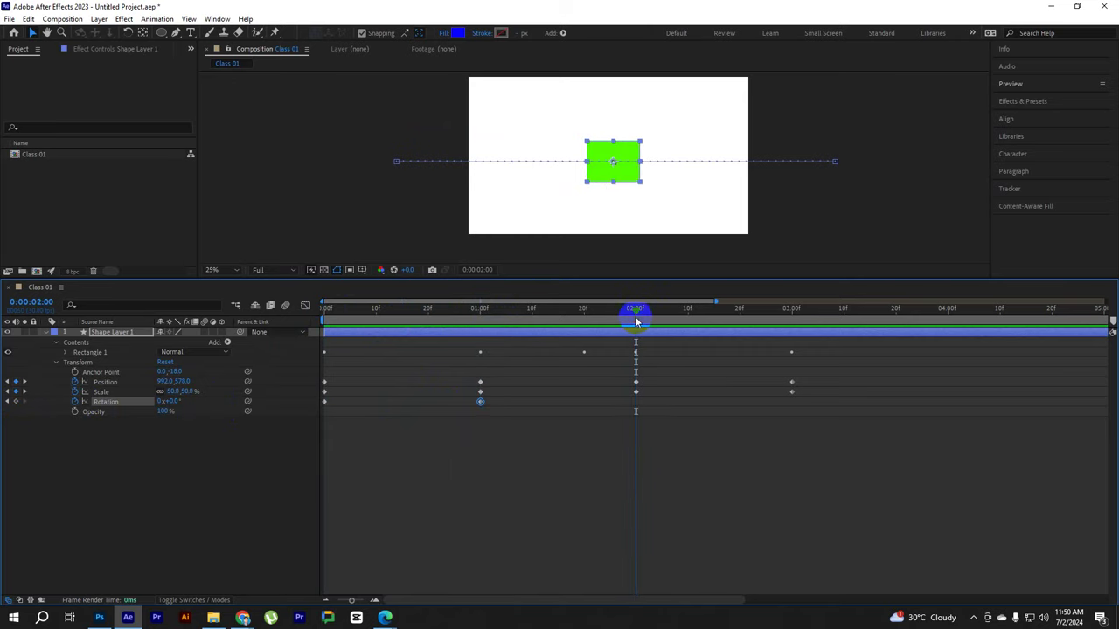
{"action": "left_click", "coordinate": [193, 409]}
{"action": "left_click", "coordinate": [173, 400]}
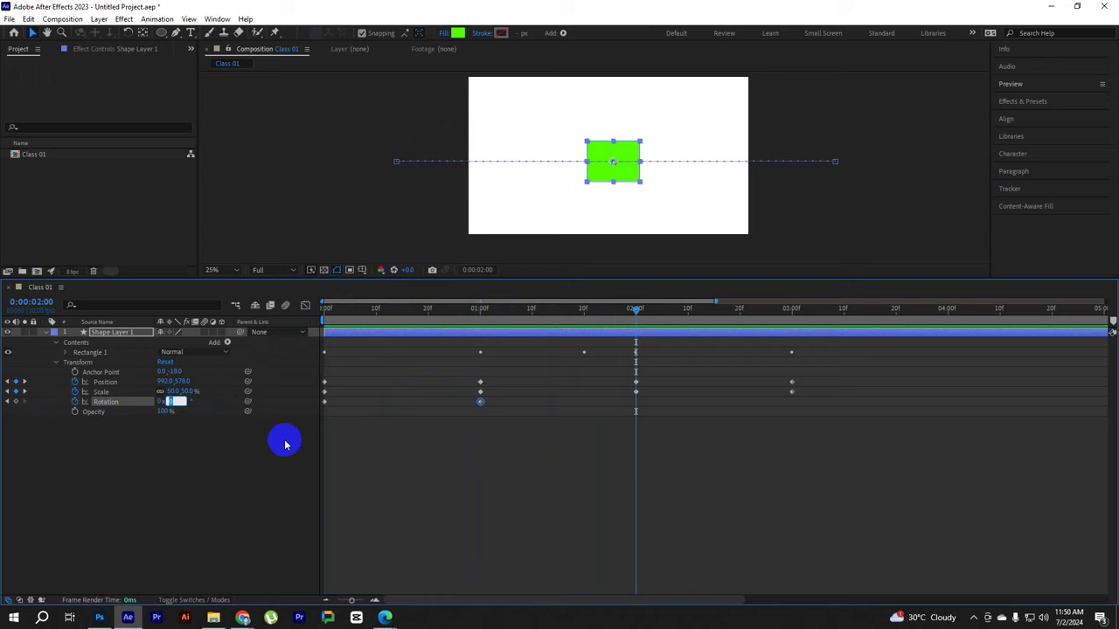
{"action": "type", "text": "360"}
{"action": "left_click", "coordinate": [310, 445]}
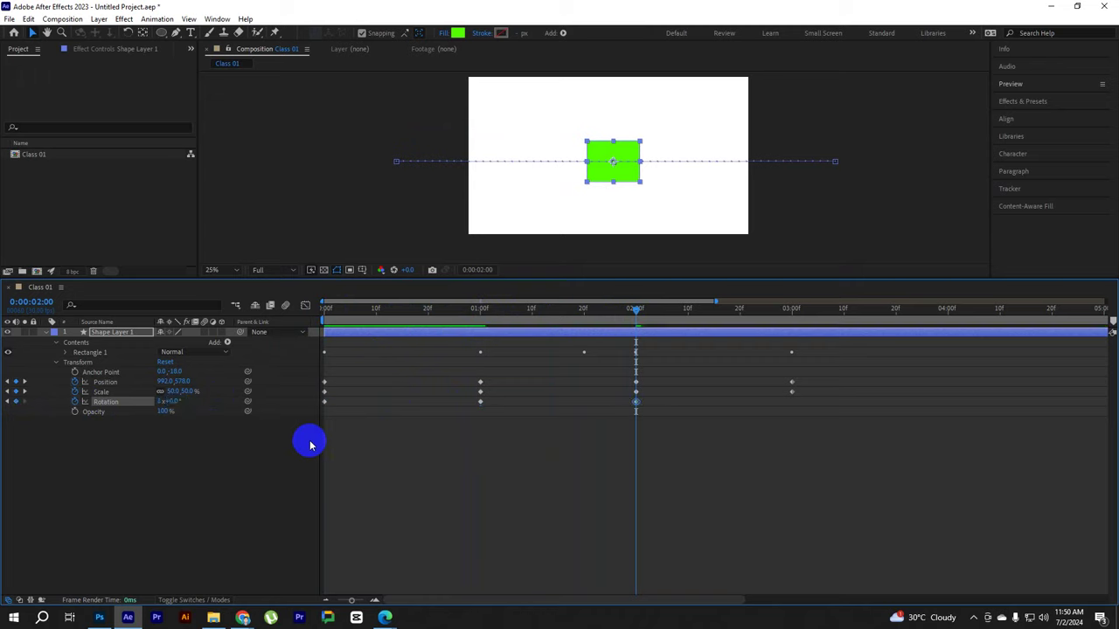
{"action": "left_click", "coordinate": [178, 402]}
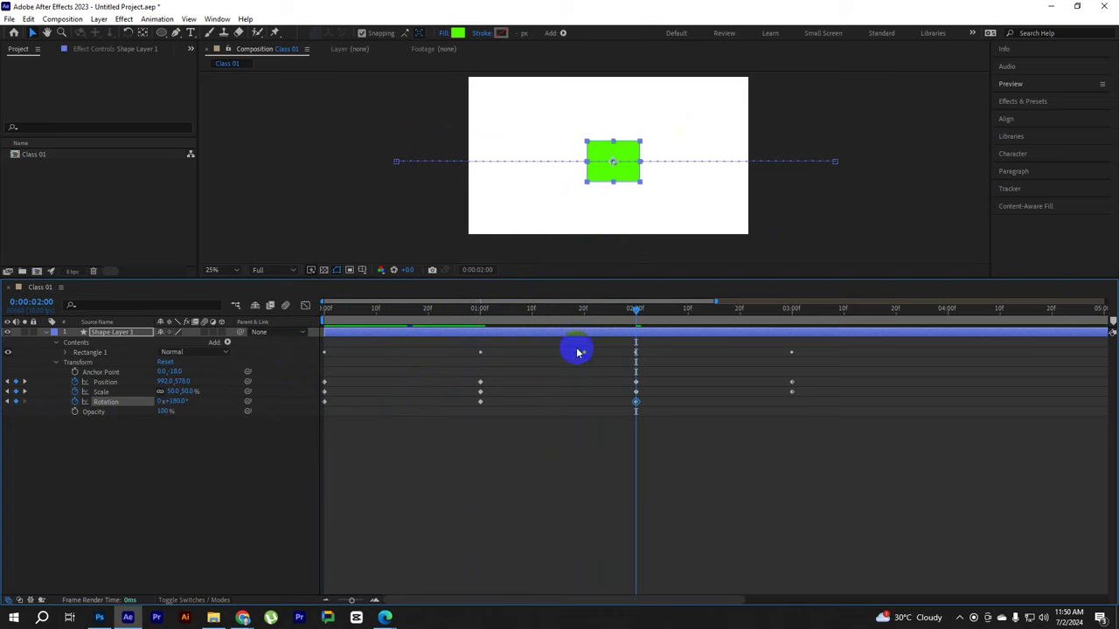
{"action": "left_click", "coordinate": [532, 310]}
{"action": "left_click_drag", "start_coordinate": [531, 312], "coordinate": [636, 327]}
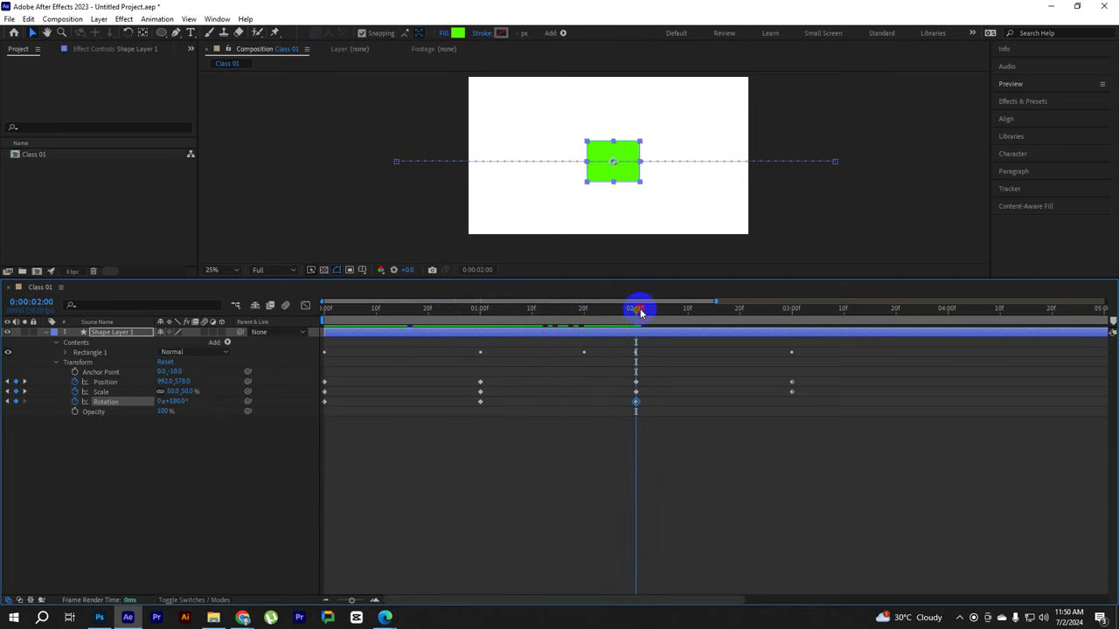
Add a Rotation keyframe at 3:00, then preview the spinning rectangle from the start
{"action": "left_click_drag", "start_coordinate": [640, 312], "coordinate": [791, 312]}
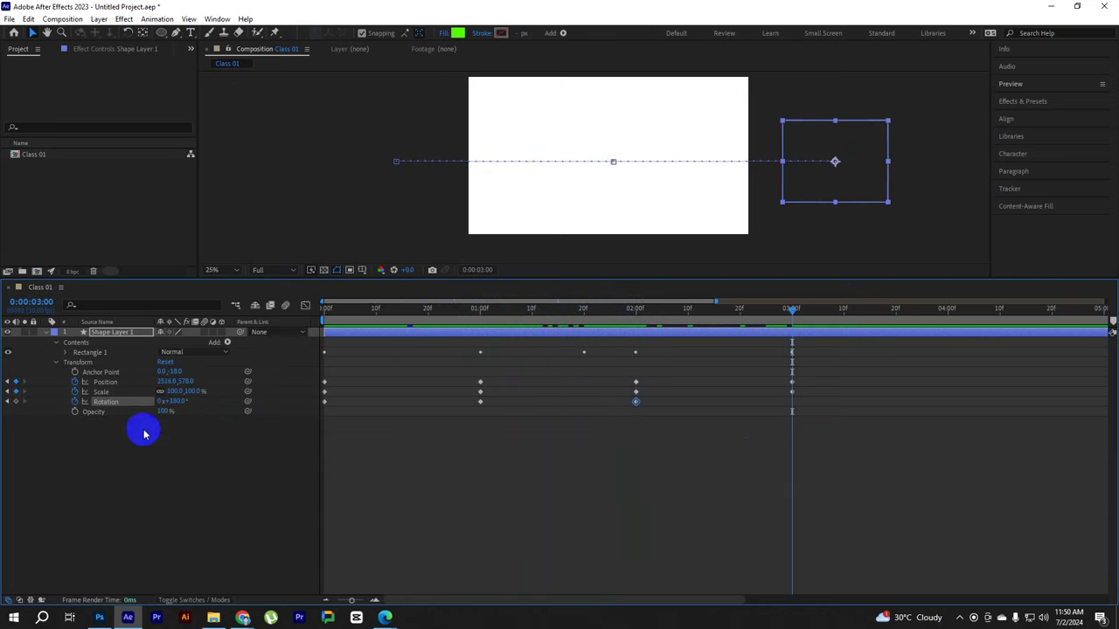
{"action": "left_click", "coordinate": [175, 401]}
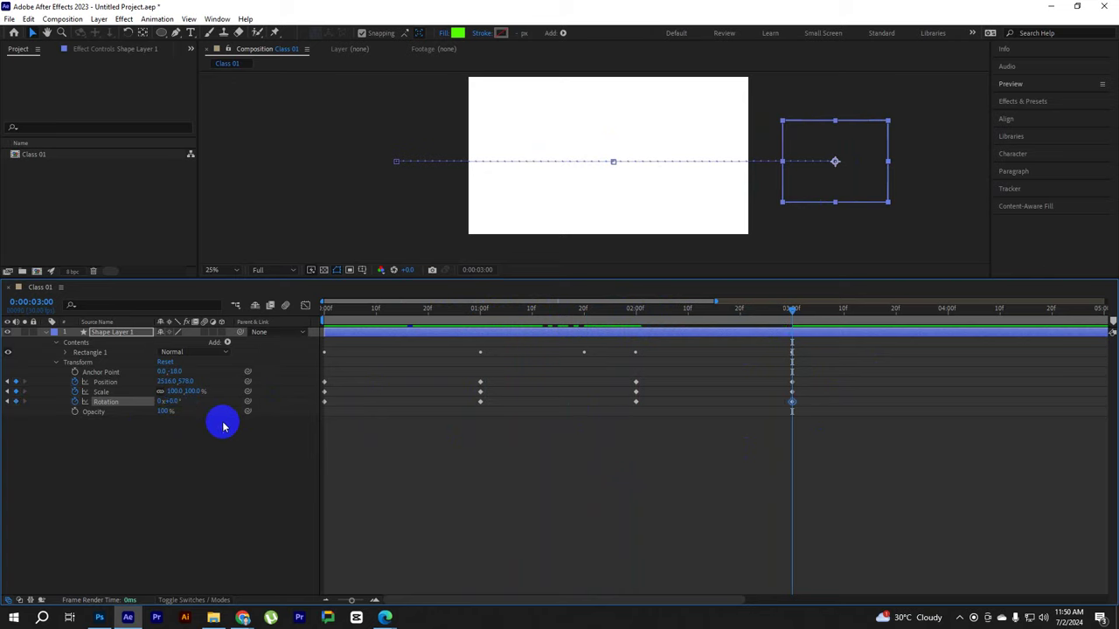
{"action": "left_click_drag", "start_coordinate": [392, 309], "coordinate": [324, 308]}
{"action": "left_click", "coordinate": [516, 494]}
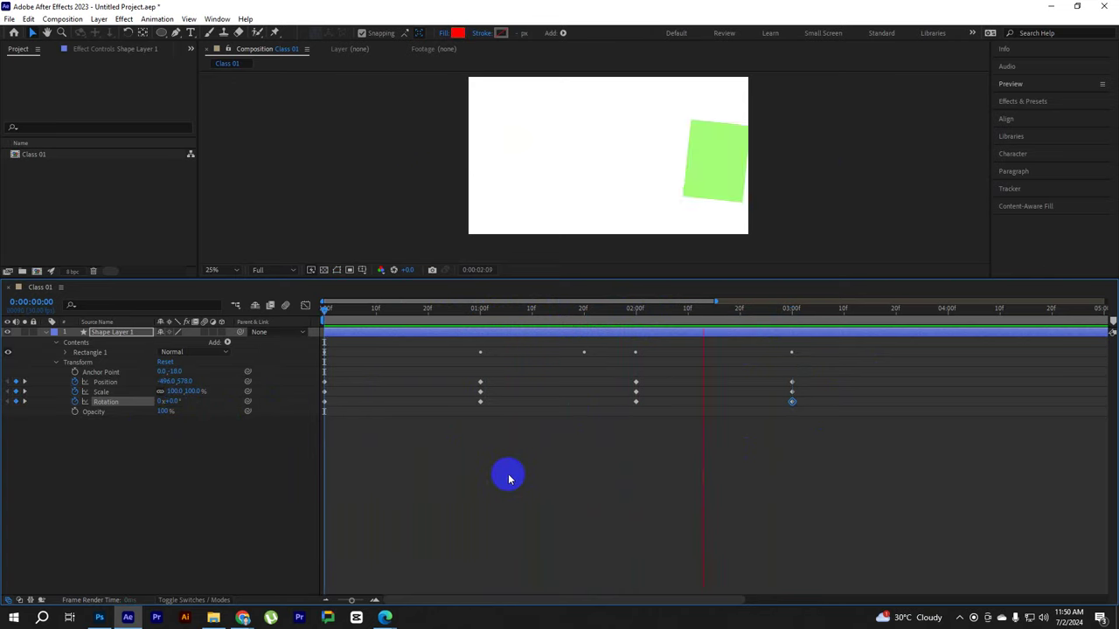
{"action": "left_click", "coordinate": [643, 332]}
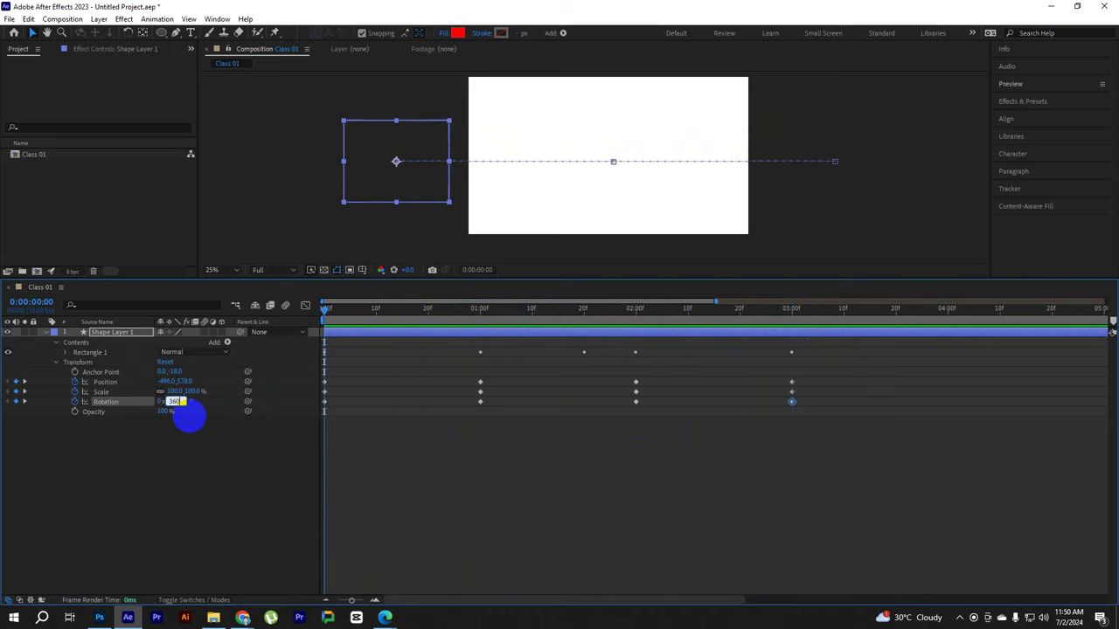
{"action": "key", "text": "space"}
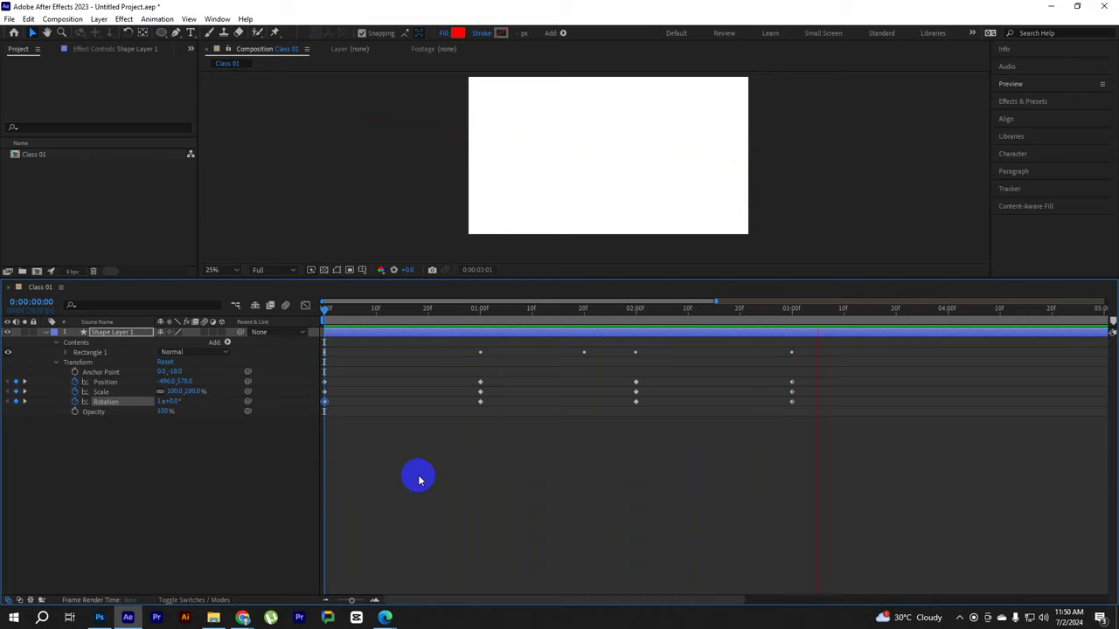
{"action": "key", "text": "space"}
Show the full ten-second timeline and try trimming the layer at 3 seconds, then undo it
{"action": "left_click_drag", "start_coordinate": [351, 601], "coordinate": [324, 600]}
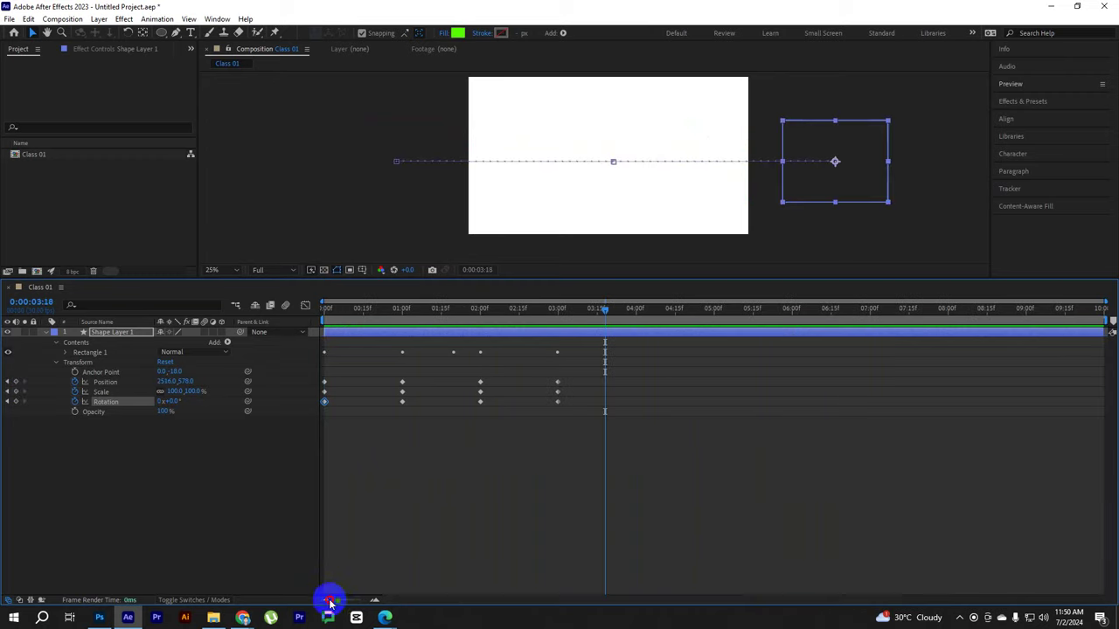
{"action": "left_click", "coordinate": [565, 311]}
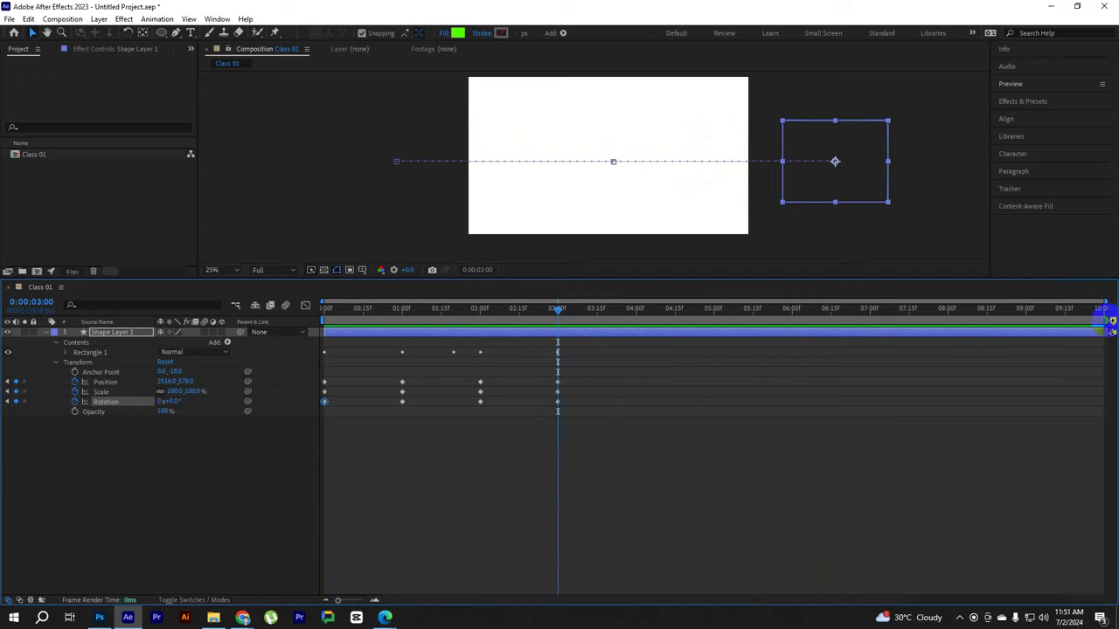
{"action": "left_click_drag", "start_coordinate": [1106, 321], "coordinate": [568, 339]}
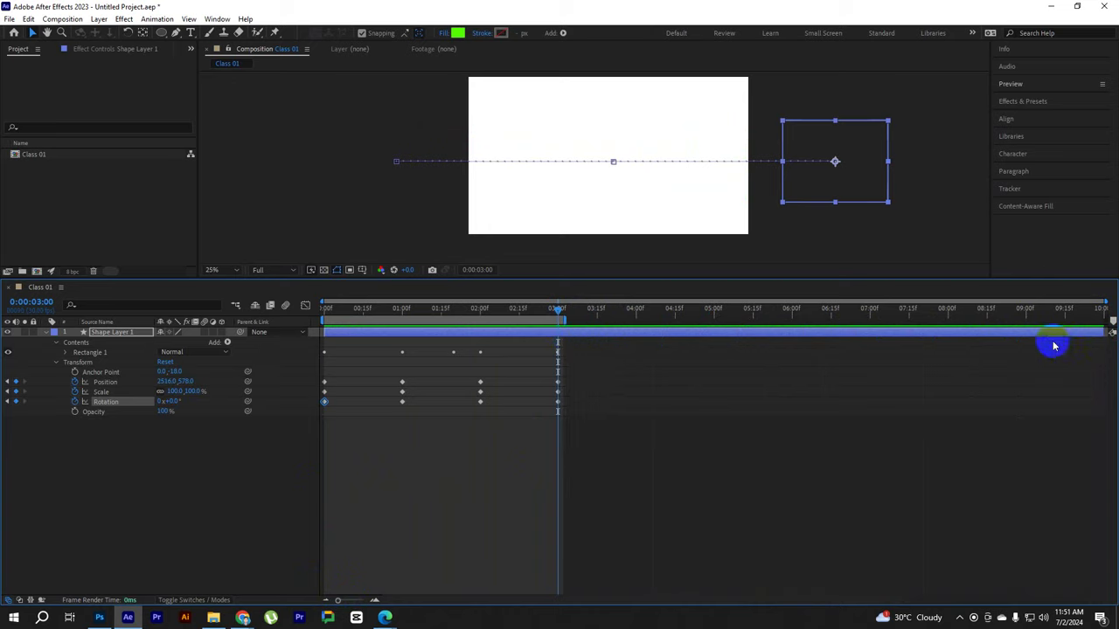
{"action": "left_click_drag", "start_coordinate": [1103, 332], "coordinate": [624, 333]}
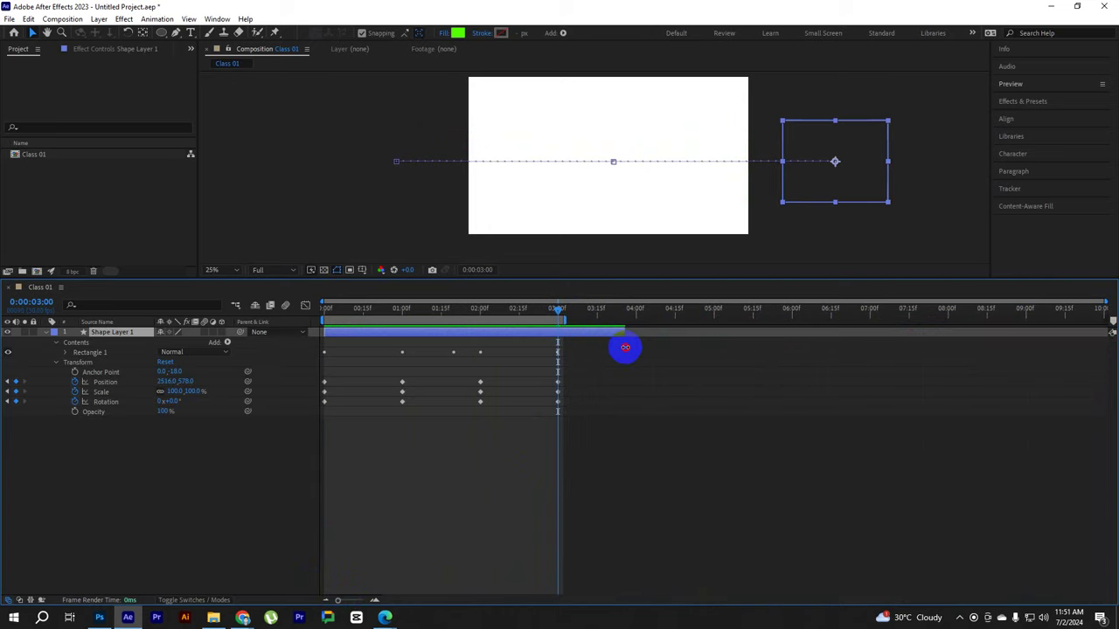
{"action": "key", "text": "ctrl+z"}
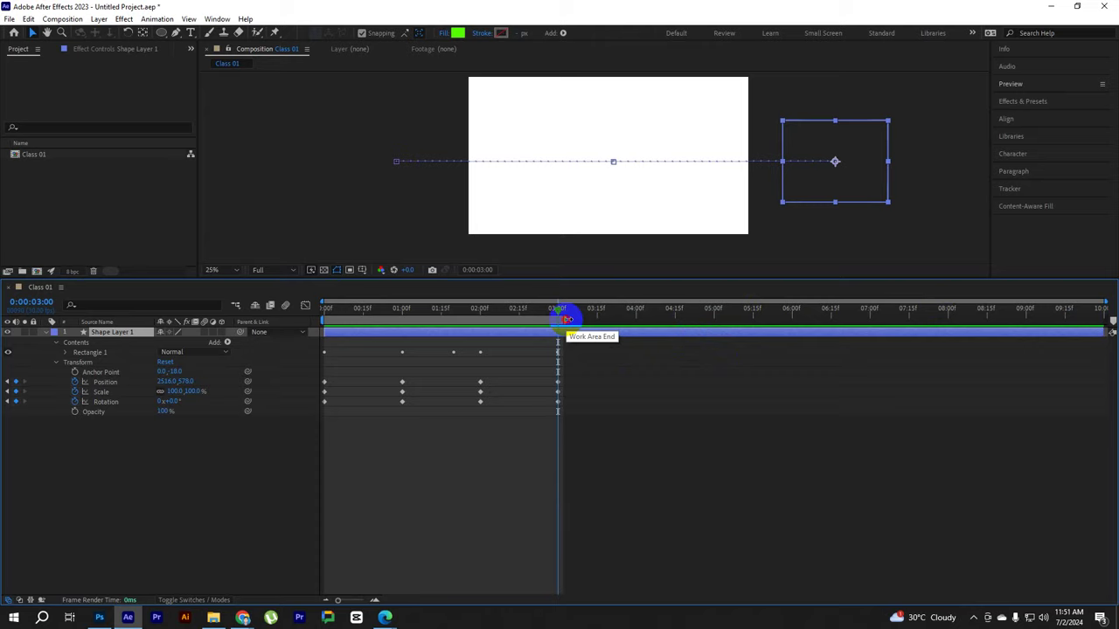
Pull the work area end back to about 03:15f, just past the 3-second keyframes, and preview
{"action": "left_click_drag", "start_coordinate": [566, 319], "coordinate": [872, 321]}
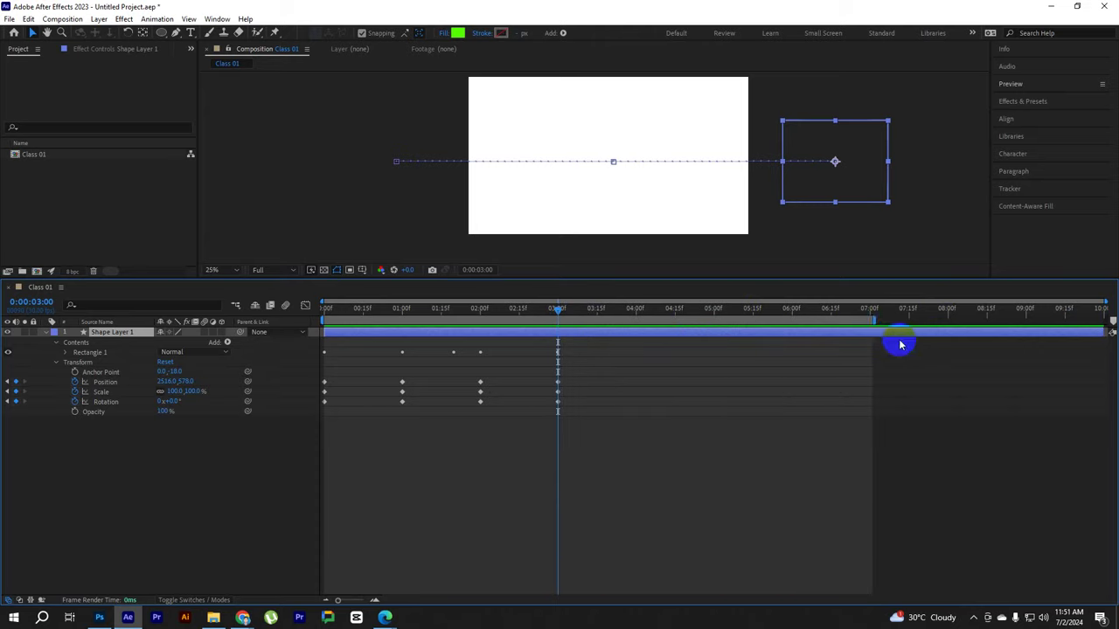
{"action": "left_click_drag", "start_coordinate": [874, 320], "coordinate": [1097, 308]}
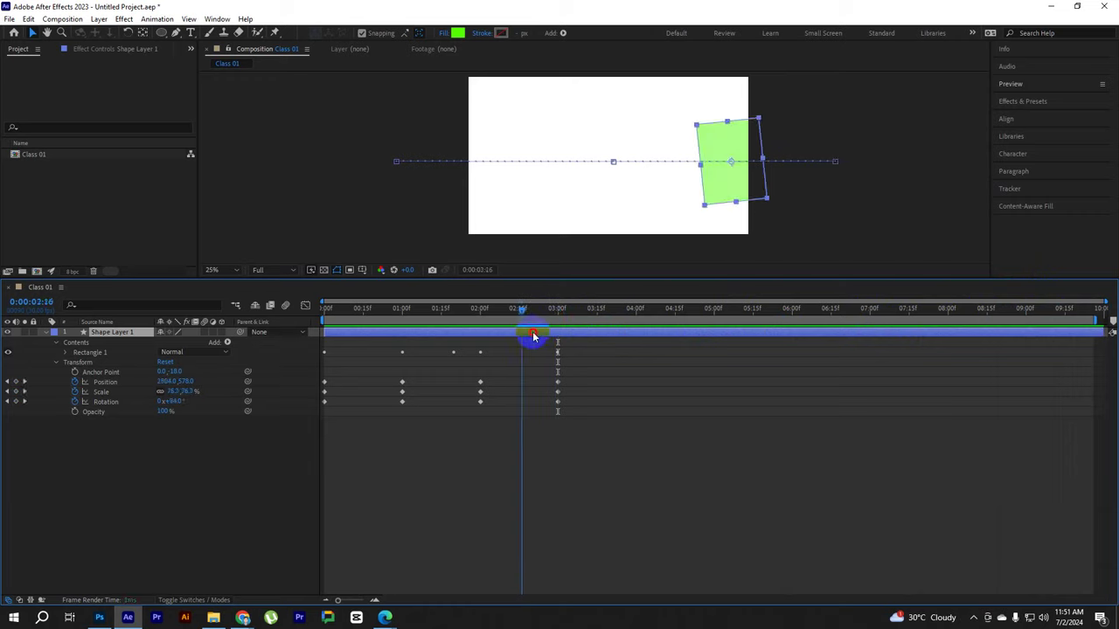
{"action": "left_click_drag", "start_coordinate": [542, 312], "coordinate": [560, 311]}
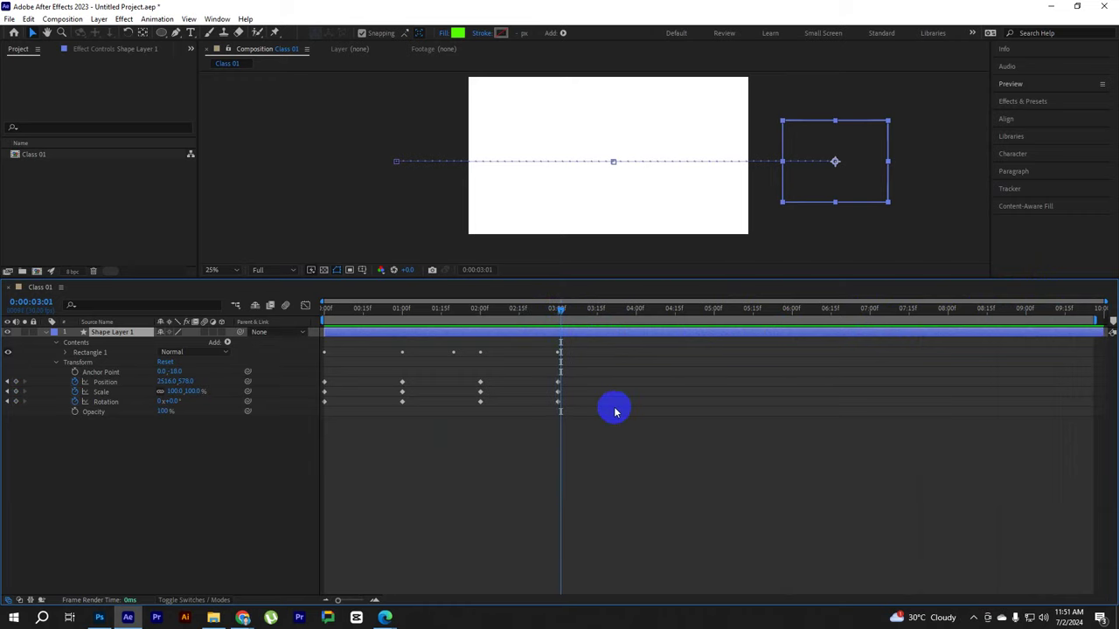
{"action": "left_click", "coordinate": [557, 311]}
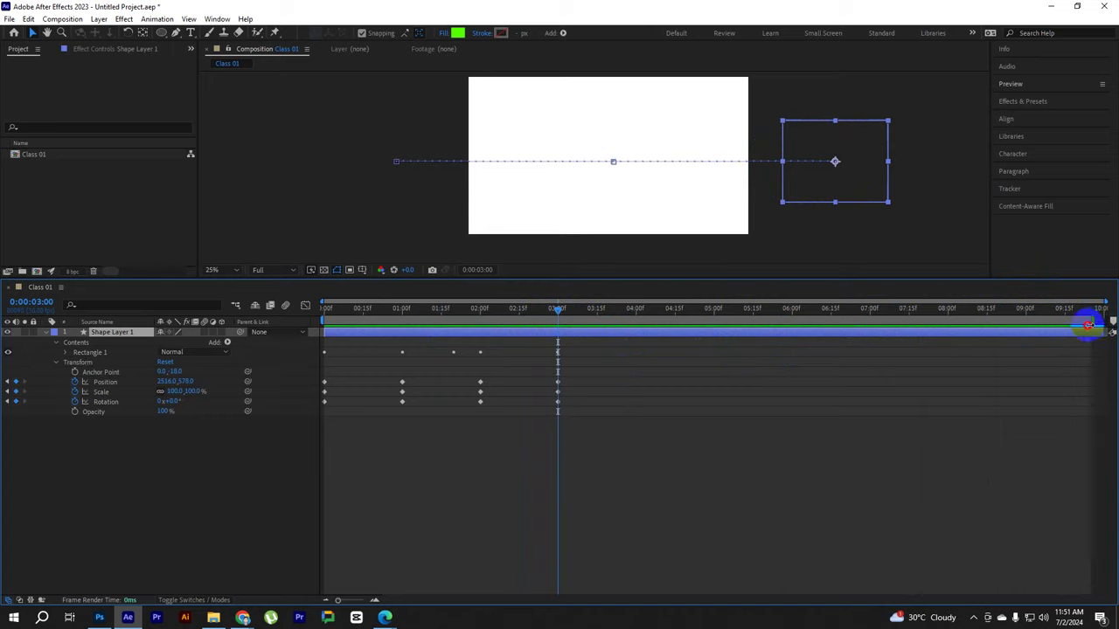
{"action": "left_click_drag", "start_coordinate": [1088, 325], "coordinate": [587, 341]}
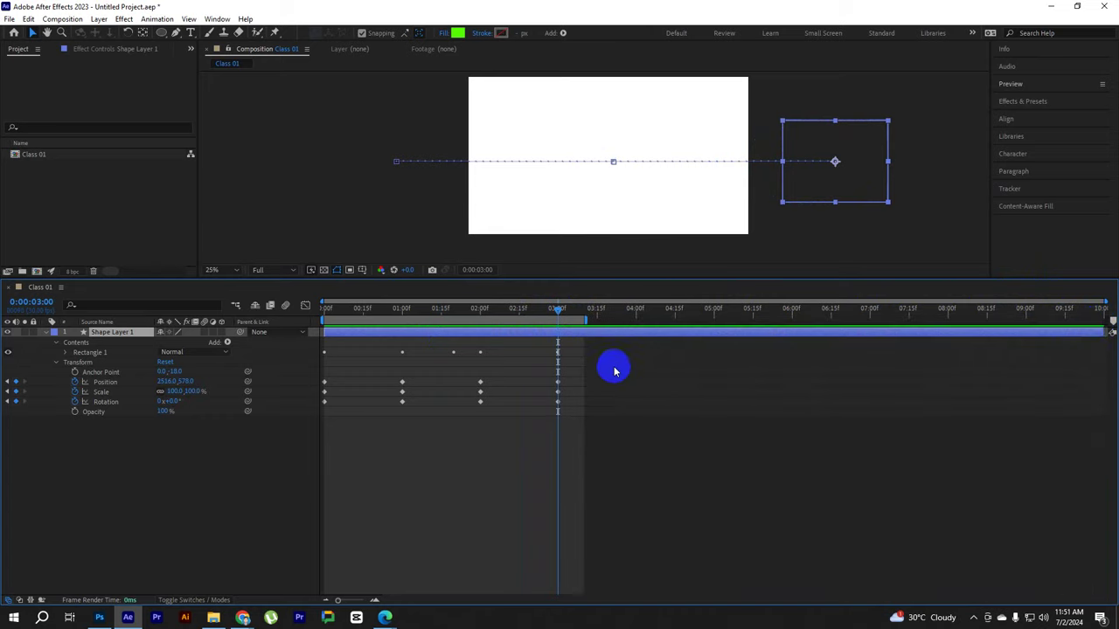
{"action": "left_click_drag", "start_coordinate": [587, 321], "coordinate": [598, 320]}
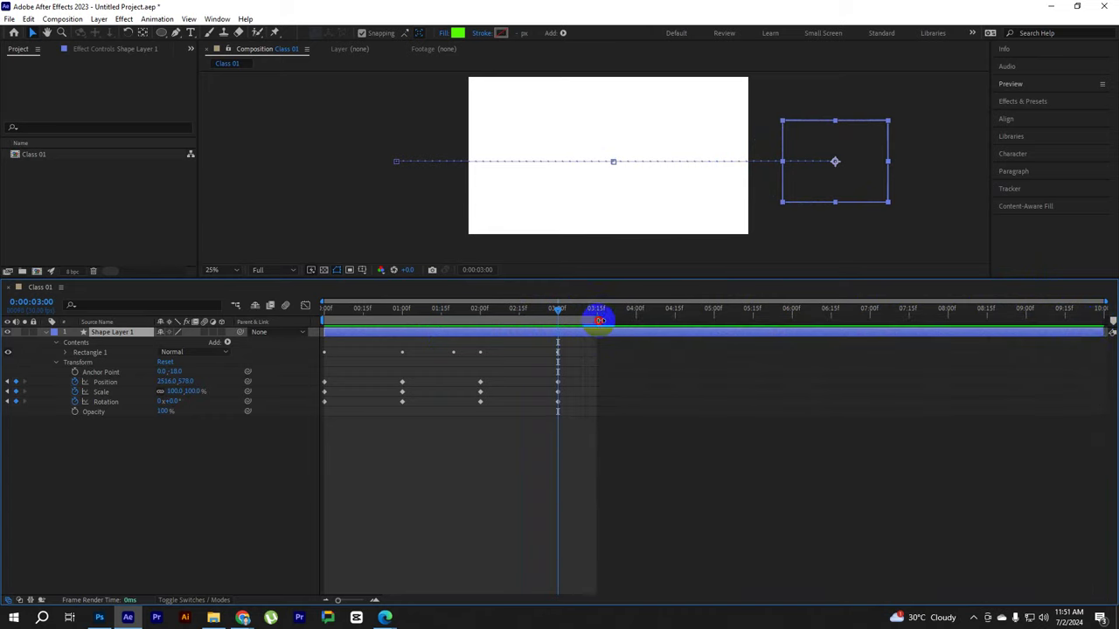
{"action": "key", "text": "space"}
{"action": "left_click", "coordinate": [278, 350]}
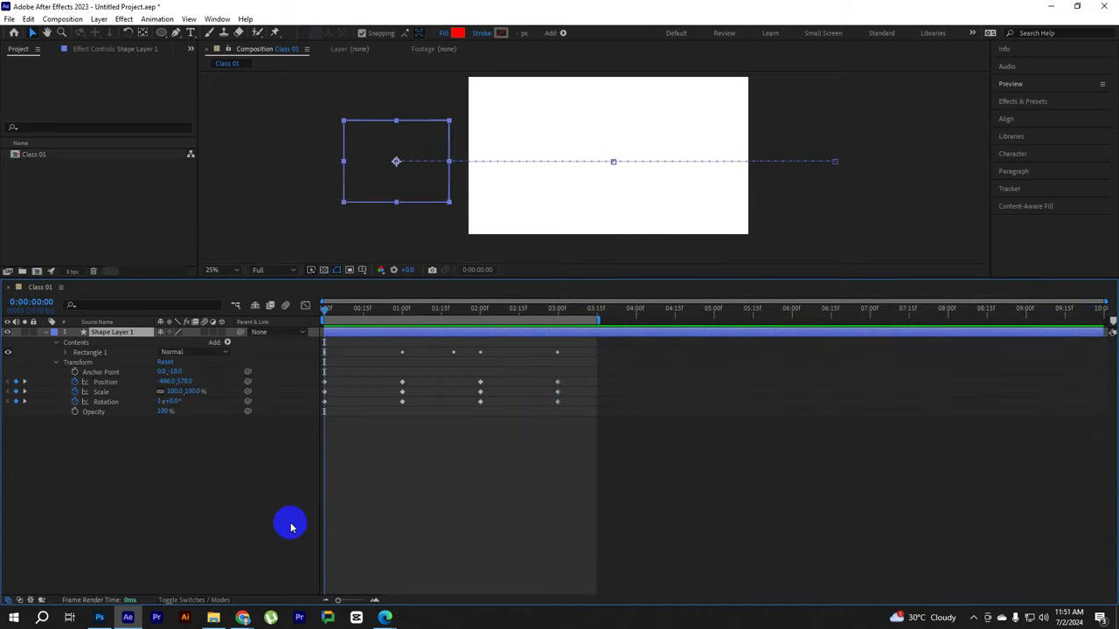
{"action": "key", "text": "space"}
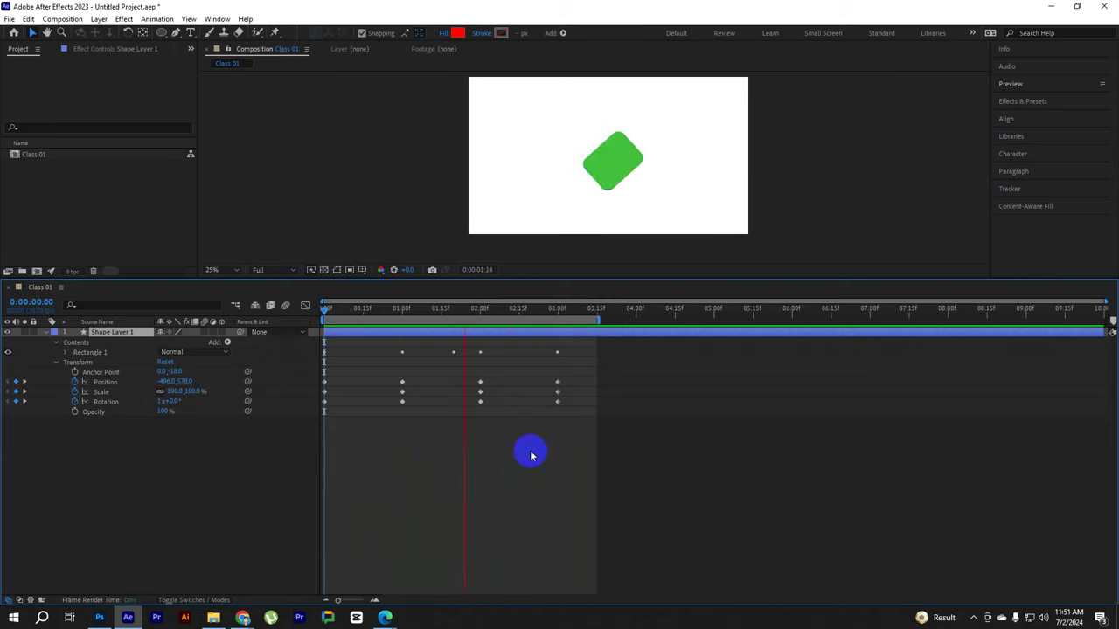
{"action": "key", "text": "space"}
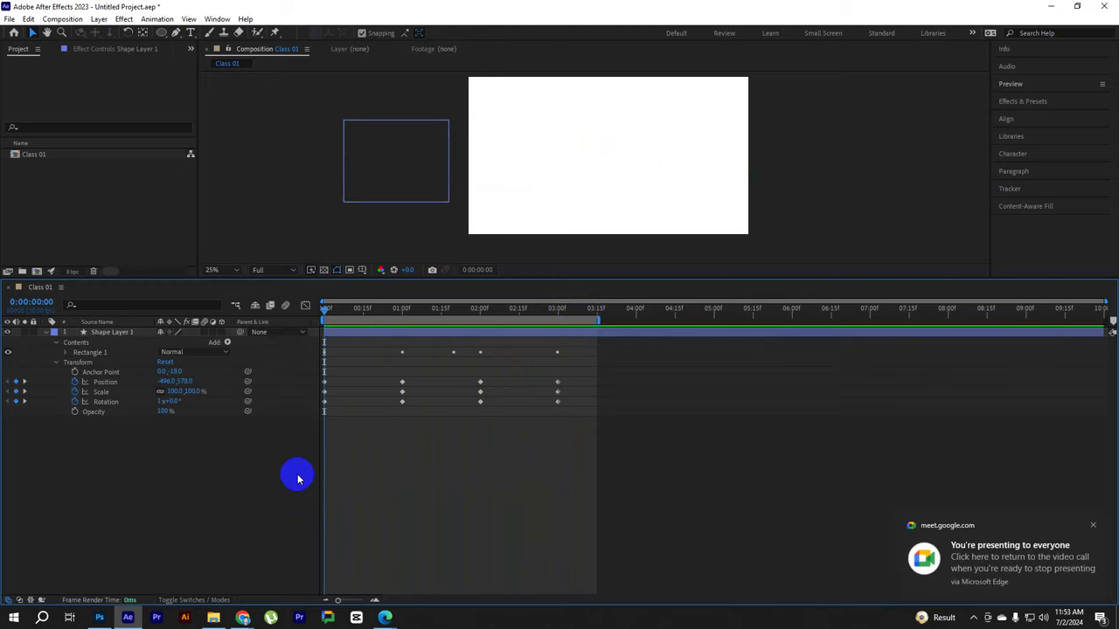
{"action": "key", "text": "space"}
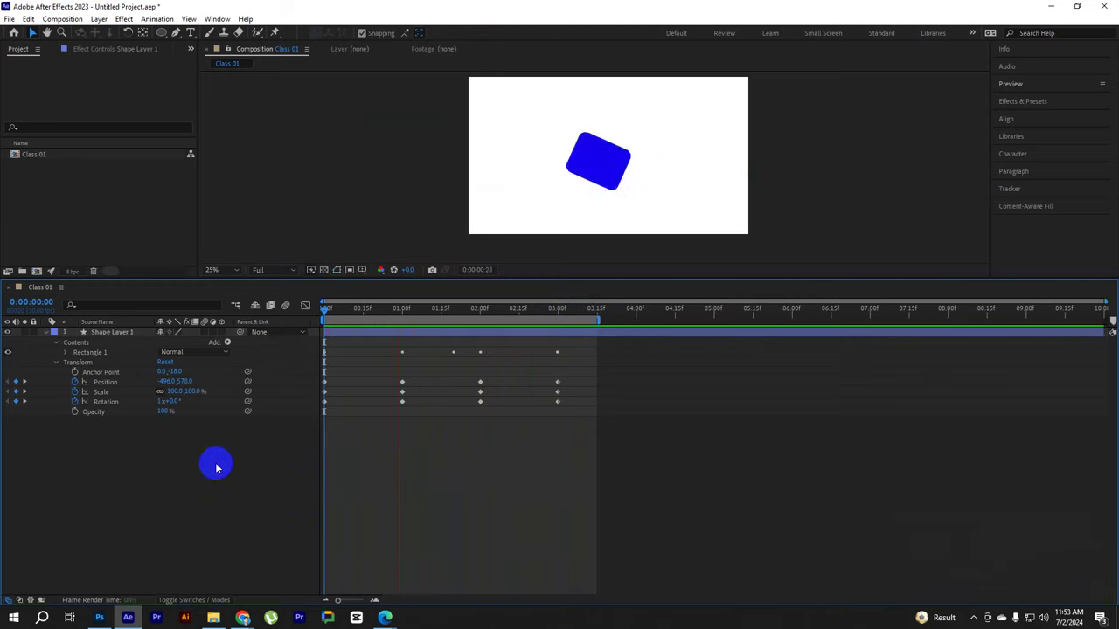
{"action": "mouse_move", "coordinate": [411, 317]}
{"action": "left_mouse_down"}
{"action": "mouse_move", "coordinate": [325, 316]}
{"action": "mouse_move", "coordinate": [524, 317]}
{"action": "mouse_move", "coordinate": [436, 319]}
{"action": "left_mouse_up"}
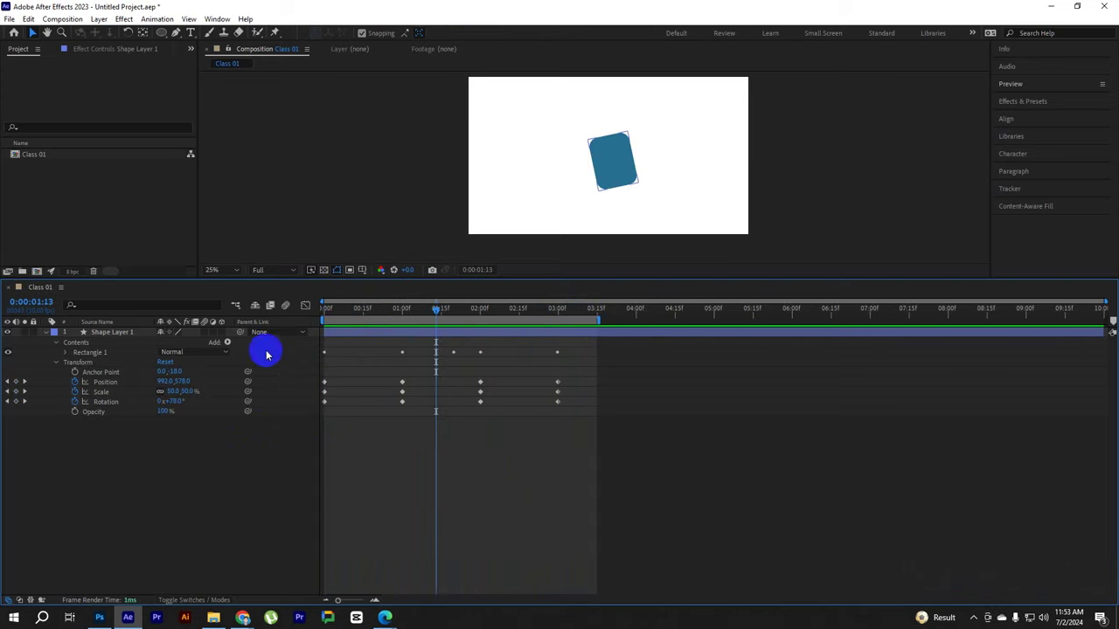
Collapse the shape layer's properties and rename the layer 'shape 1'
{"action": "left_click", "coordinate": [58, 362]}
{"action": "left_click", "coordinate": [46, 333]}
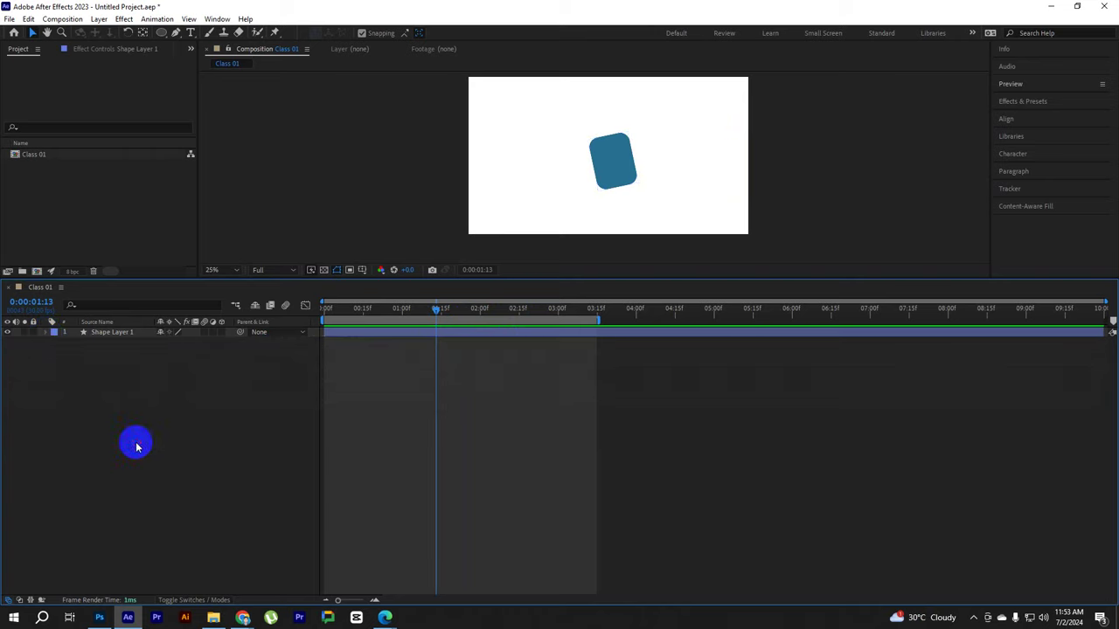
{"action": "left_click", "coordinate": [111, 334]}
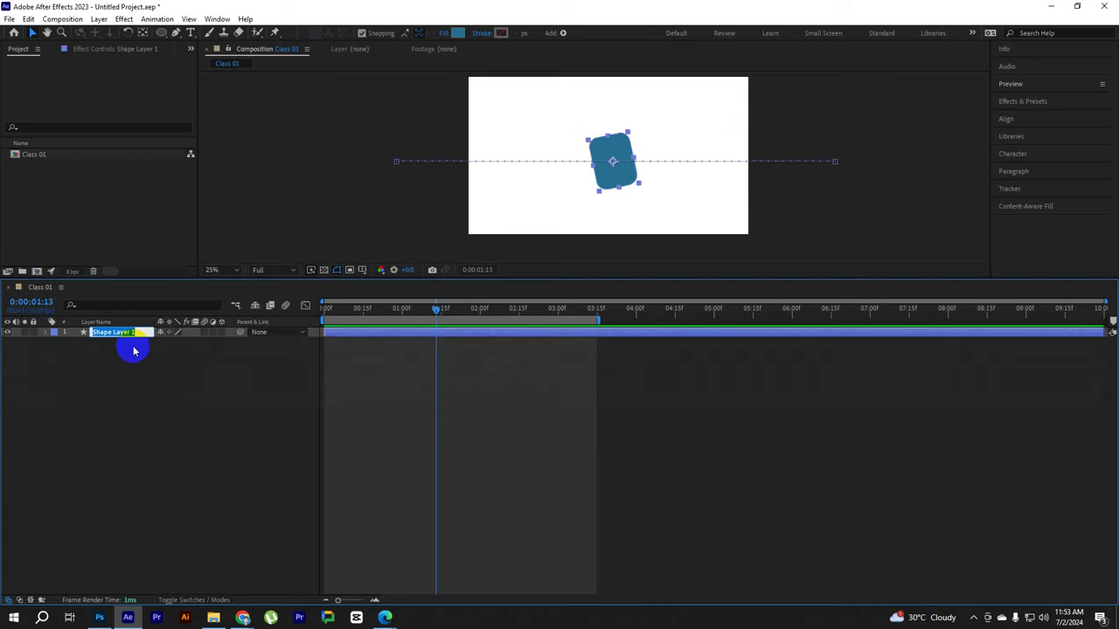
{"action": "left_click", "coordinate": [134, 351]}
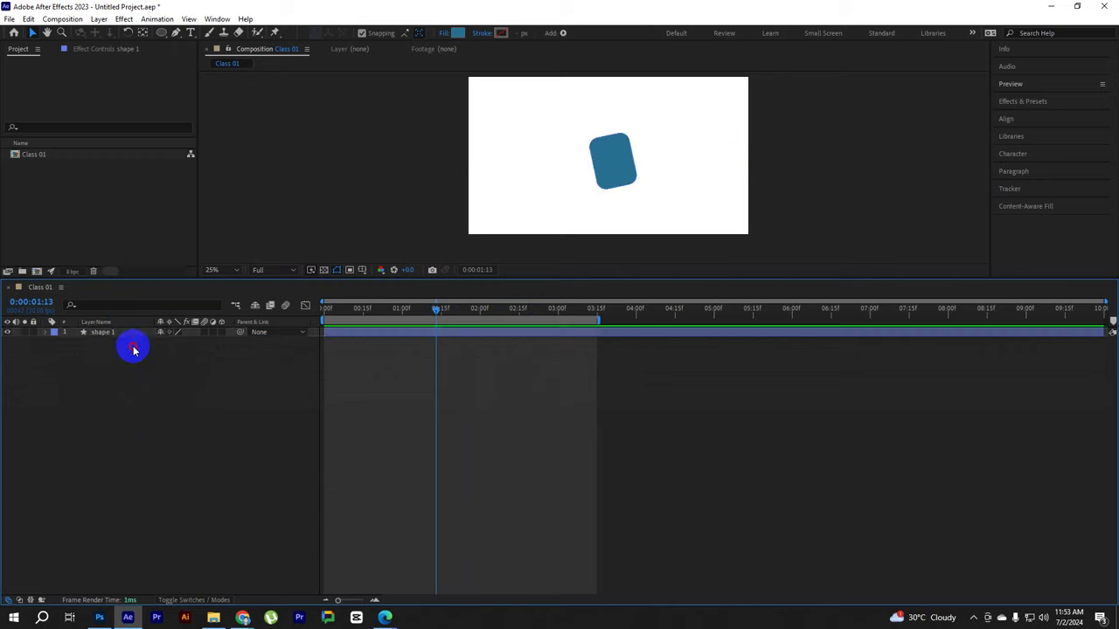
Duplicate shape 1 into layers shape 1 through shape 5 and preview from the first frame
{"action": "left_click", "coordinate": [123, 335]}
{"action": "key", "text": "ctrl+d"}
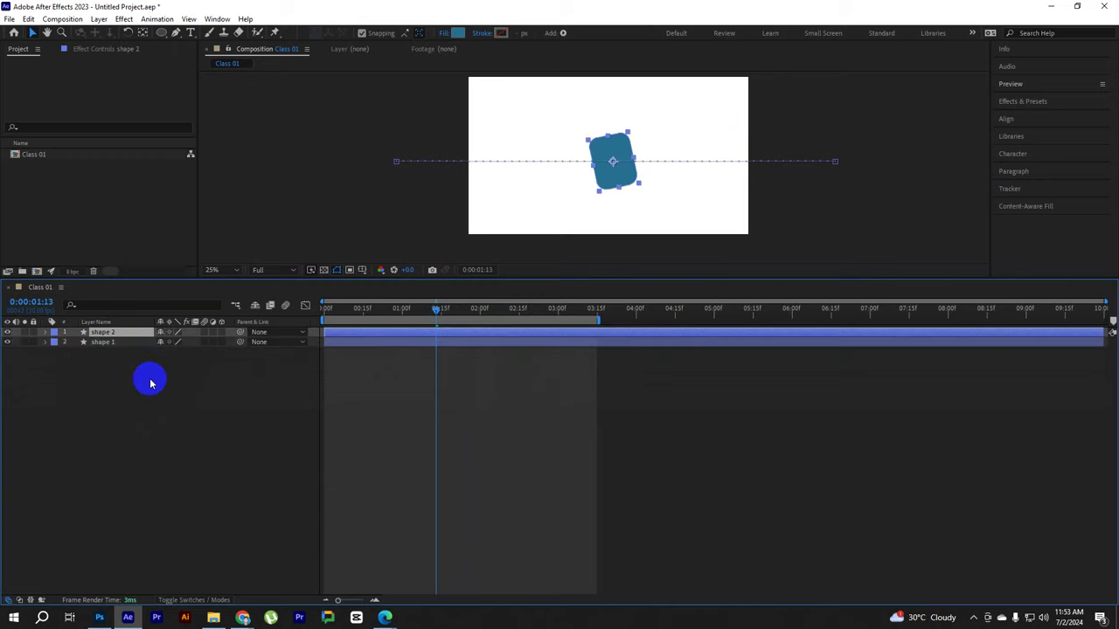
{"action": "key", "text": "ctrl+d"}
{"action": "key", "text": "ctrl+d"}
{"action": "key", "text": "ctrl+d"}
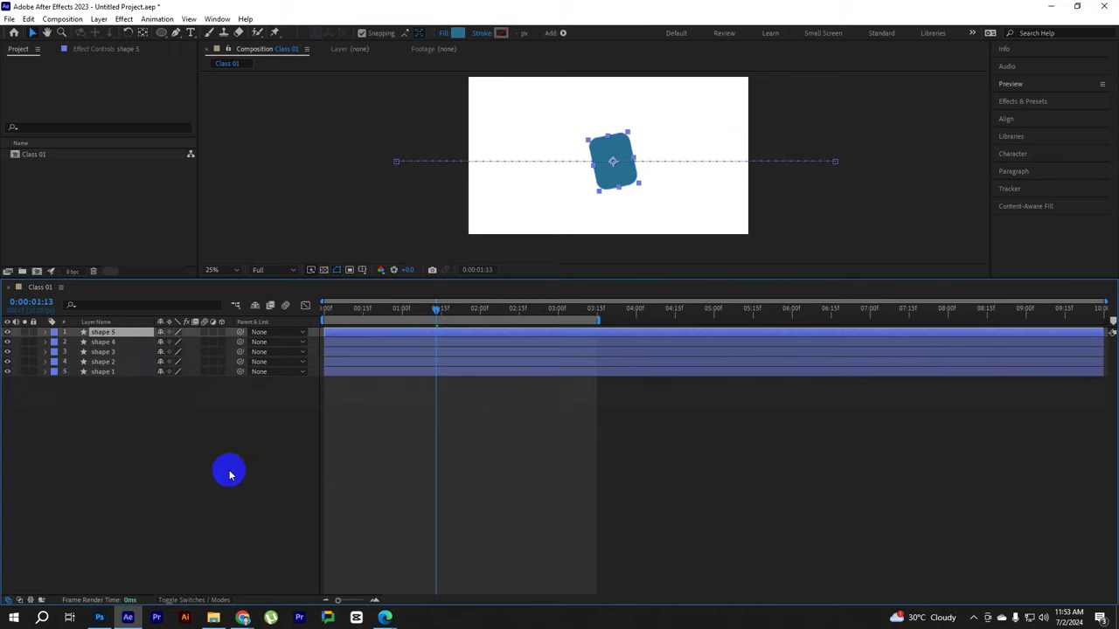
{"action": "key", "text": "Home"}
{"action": "key", "text": "space"}
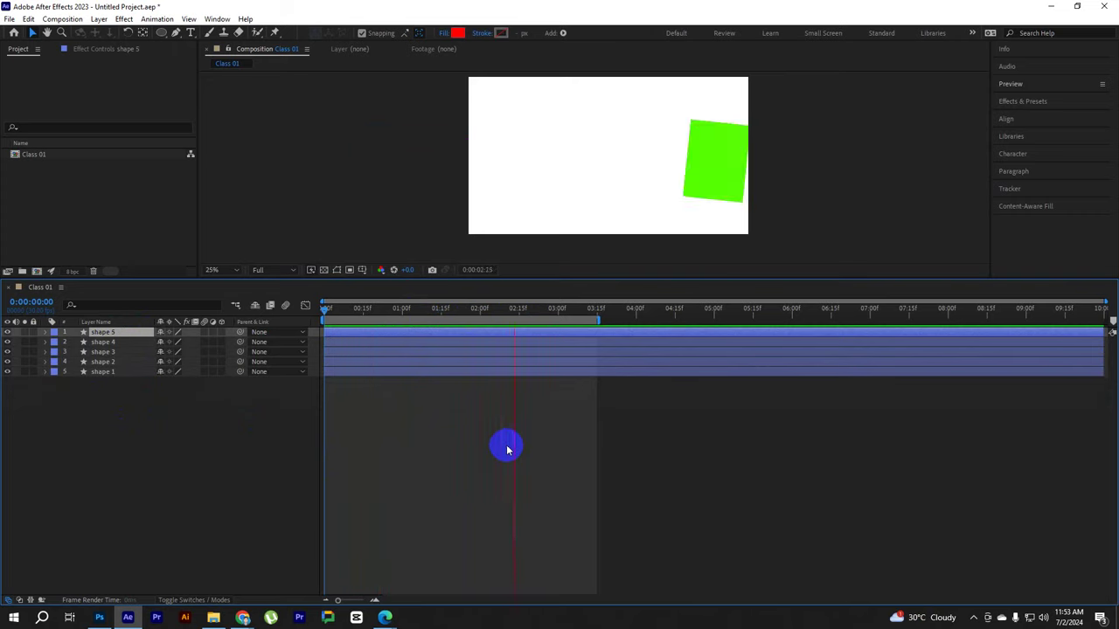
{"action": "key", "text": "space"}
{"action": "key", "text": "Home"}
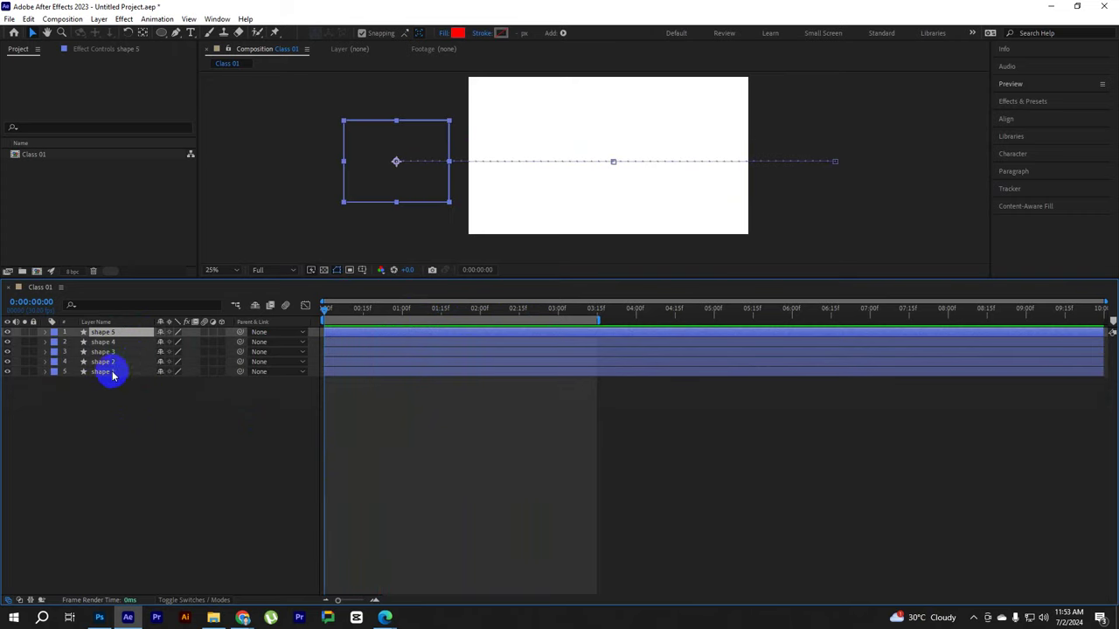
Select shape 5 and drag it upward, bending its motion path
{"action": "left_click", "coordinate": [103, 371]}
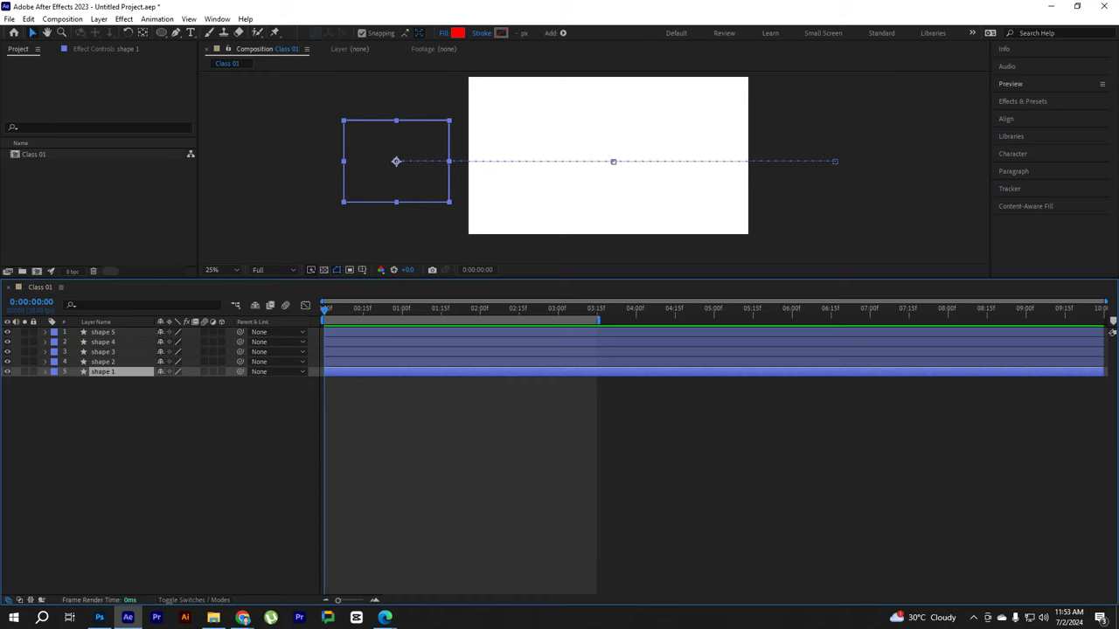
{"action": "left_click", "coordinate": [243, 617]}
{"action": "left_click", "coordinate": [349, 322]}
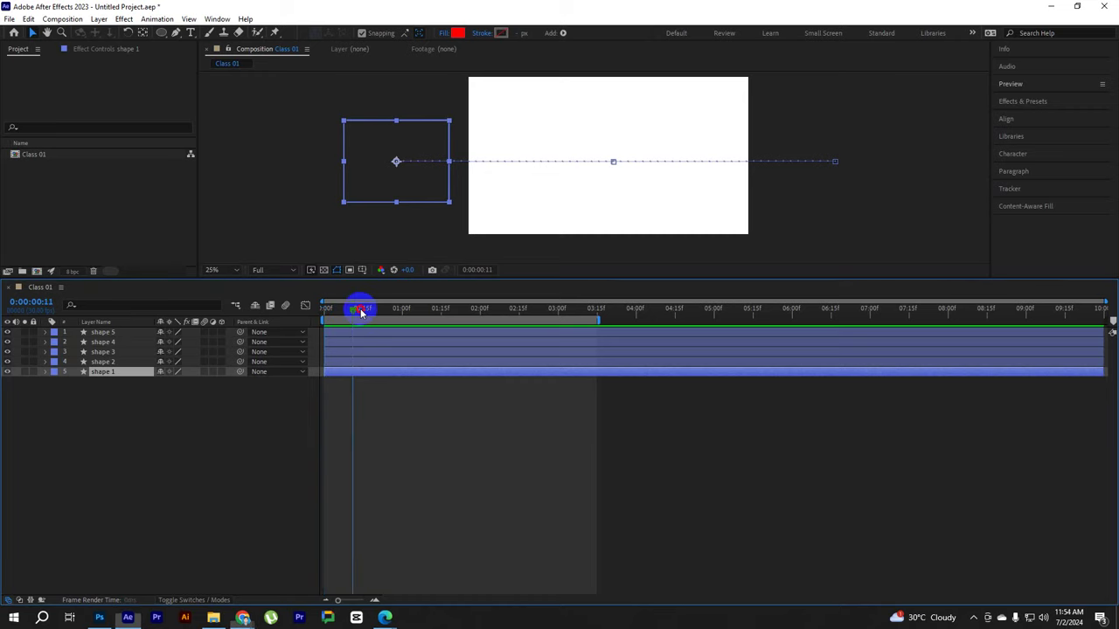
{"action": "left_click", "coordinate": [183, 427]}
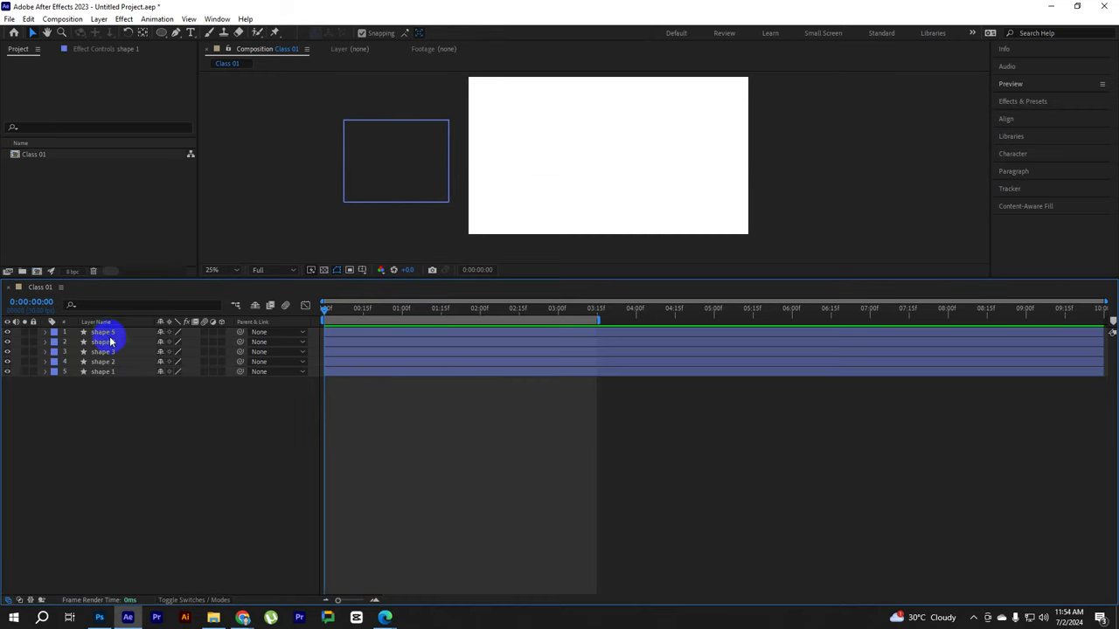
{"action": "left_click", "coordinate": [102, 333]}
{"action": "left_click_drag", "start_coordinate": [407, 179], "coordinate": [407, 131]}
{"action": "left_click", "coordinate": [424, 192]}
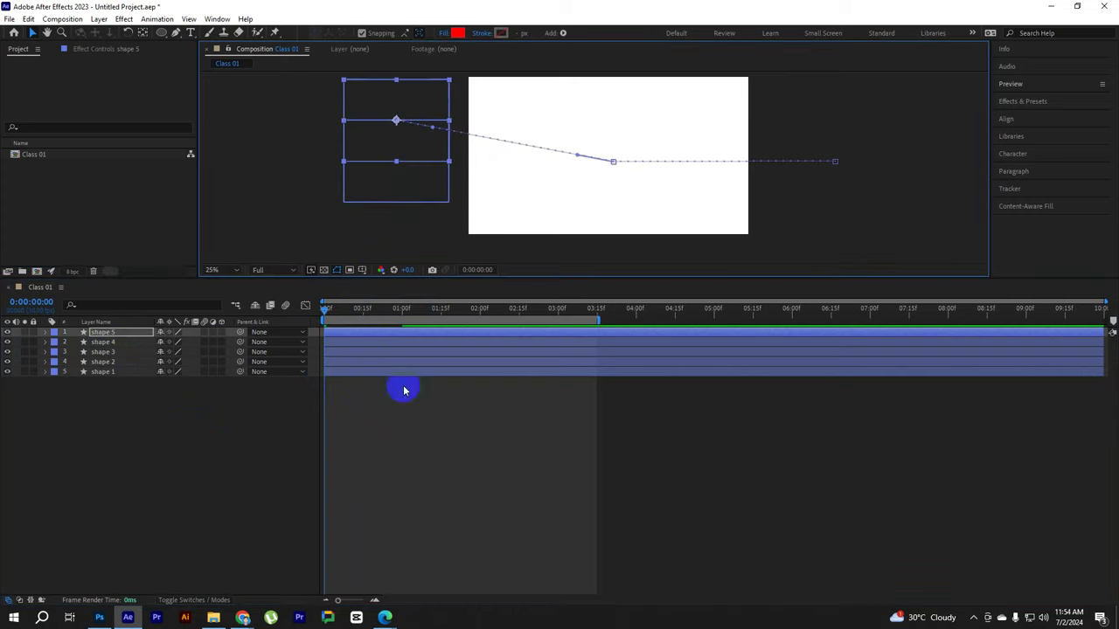
{"action": "left_click", "coordinate": [201, 455]}
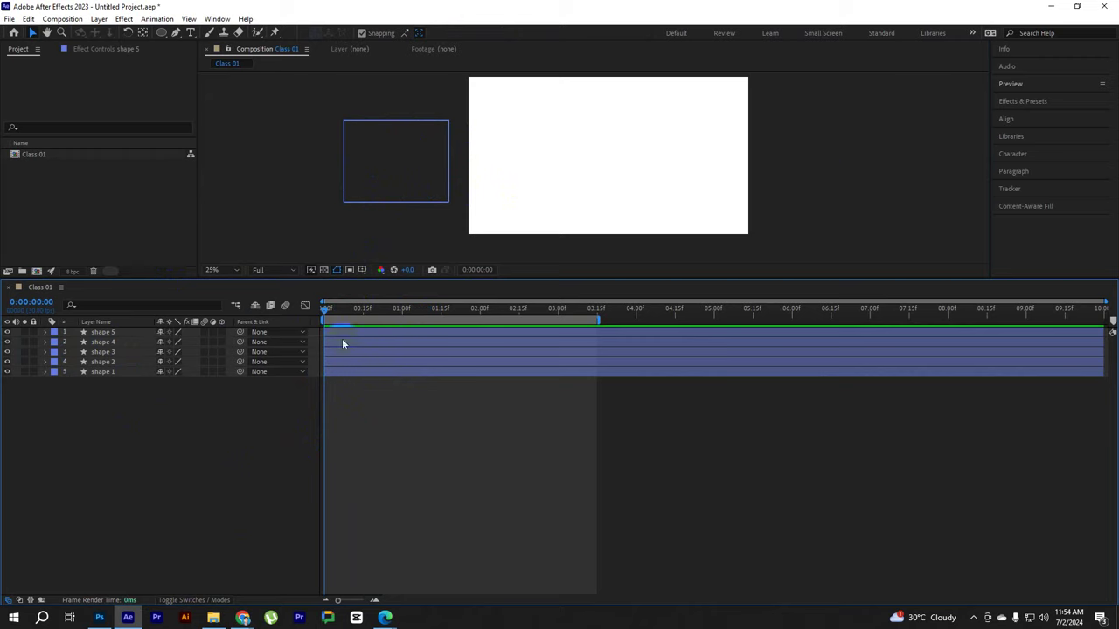
{"action": "left_click", "coordinate": [342, 337]}
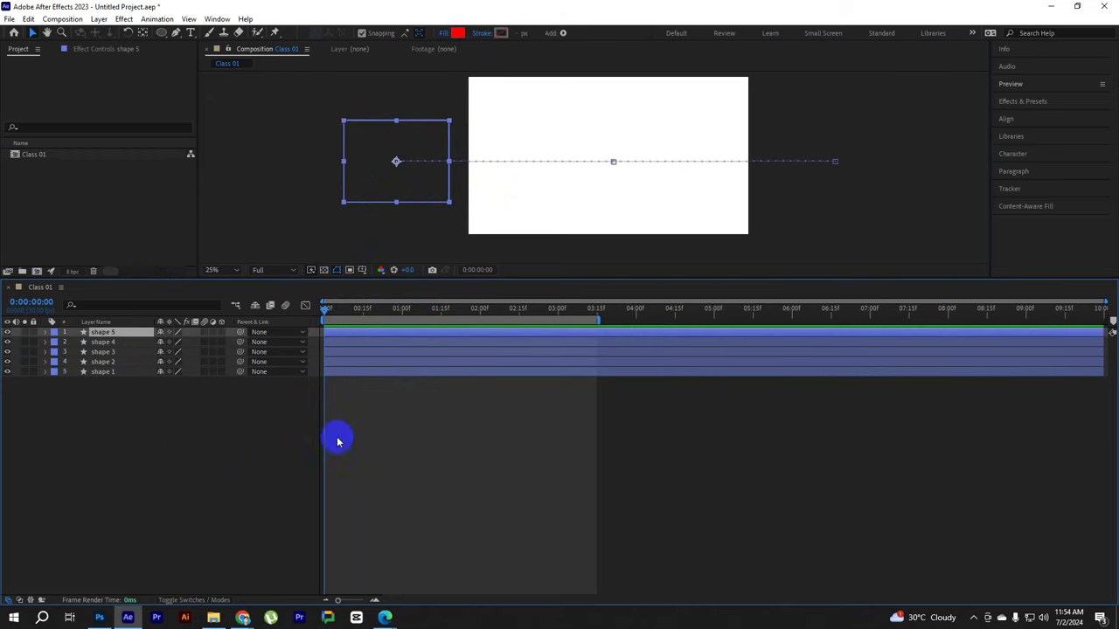
{"action": "left_click", "coordinate": [225, 463]}
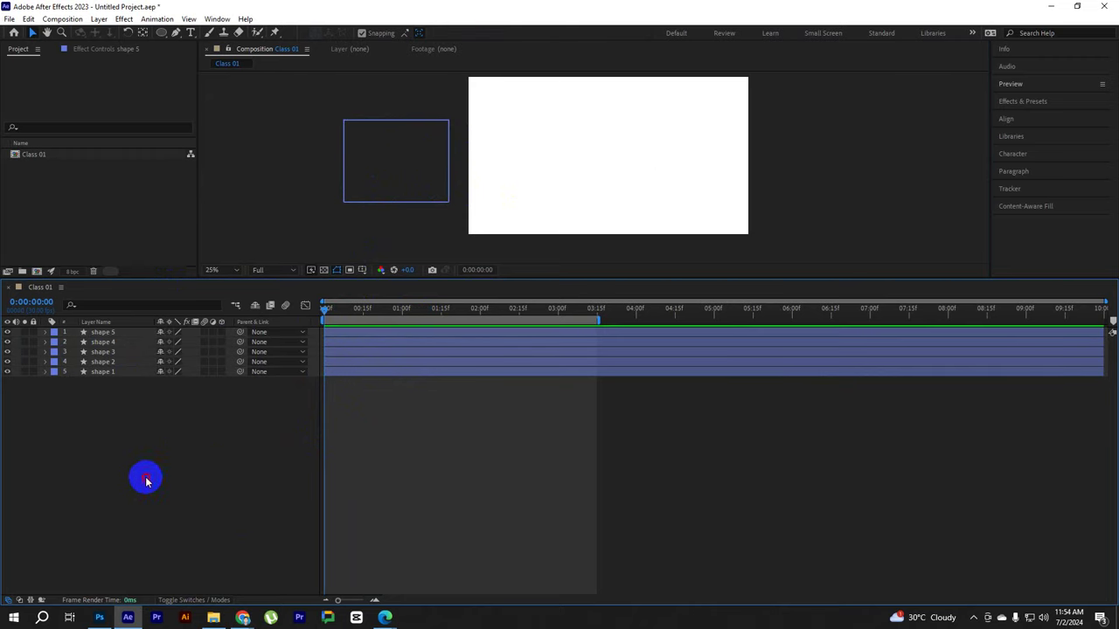
Select all five shape layers and reveal only their Position keyframes with U
{"action": "left_click_drag", "start_coordinate": [96, 409], "coordinate": [111, 344]}
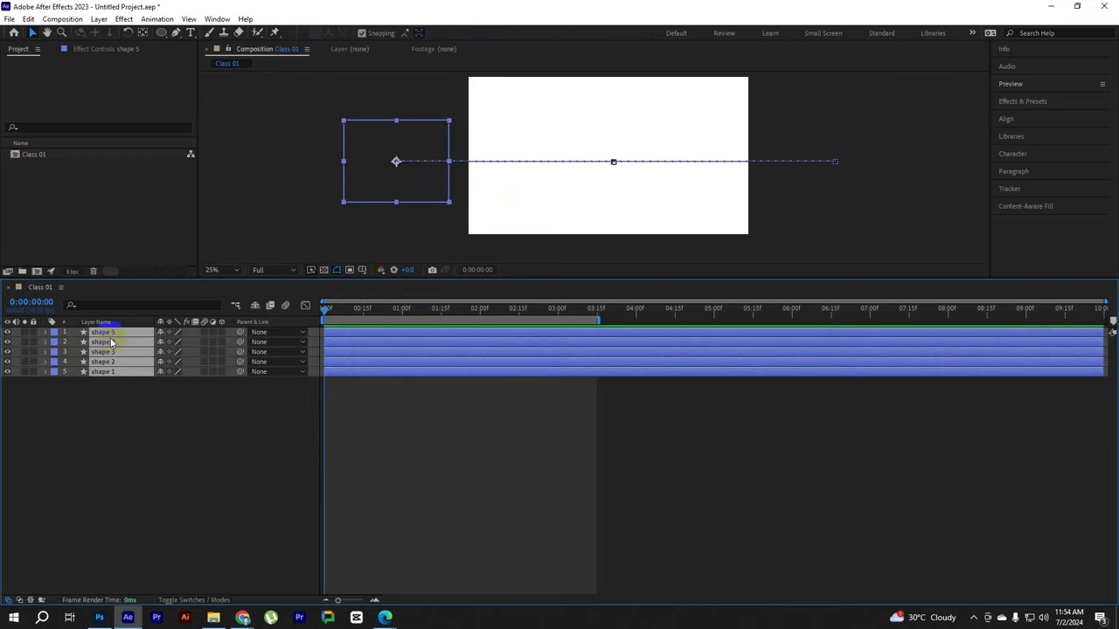
{"action": "left_click", "coordinate": [140, 452]}
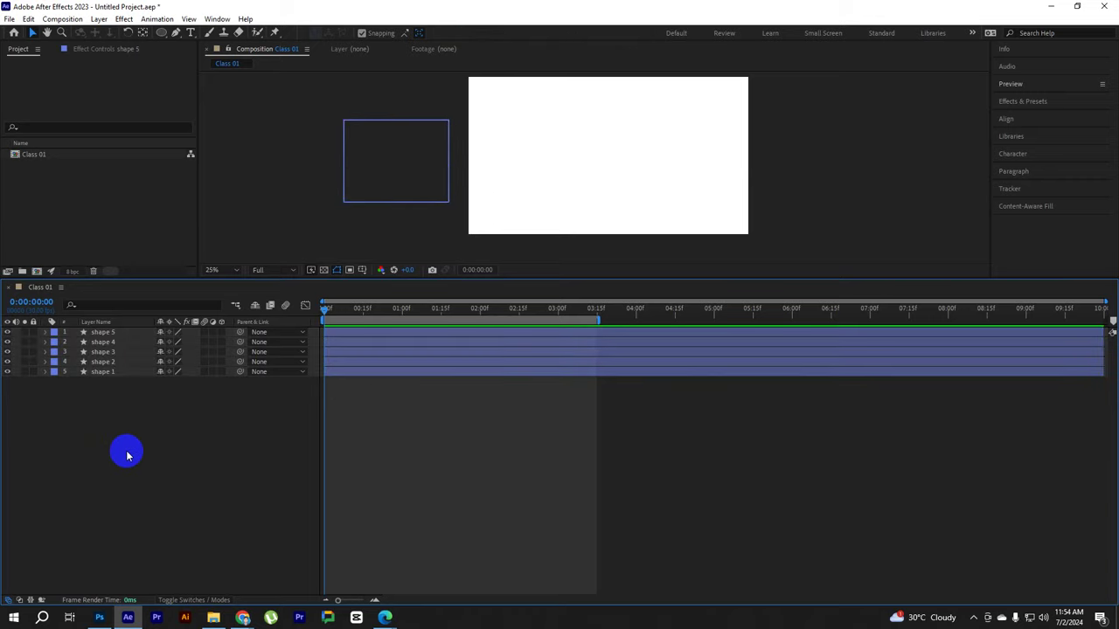
{"action": "key", "text": "u"}
{"action": "scroll", "coordinate": [405, 409], "scroll_direction": "down", "scroll_amount": 2}
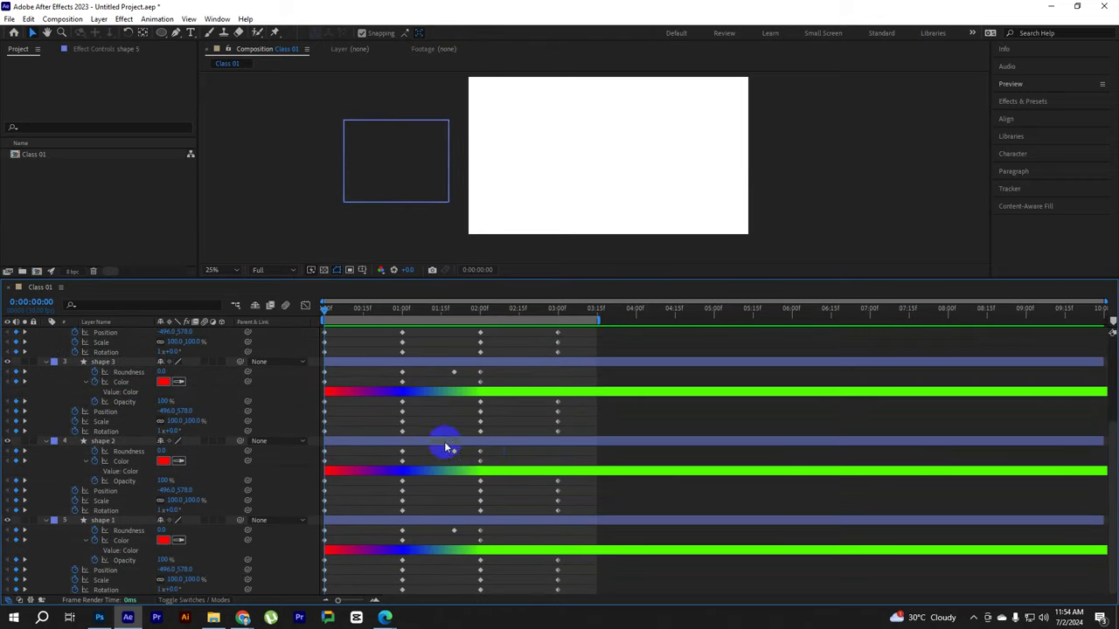
{"action": "scroll", "coordinate": [481, 443], "scroll_direction": "up", "scroll_amount": 5}
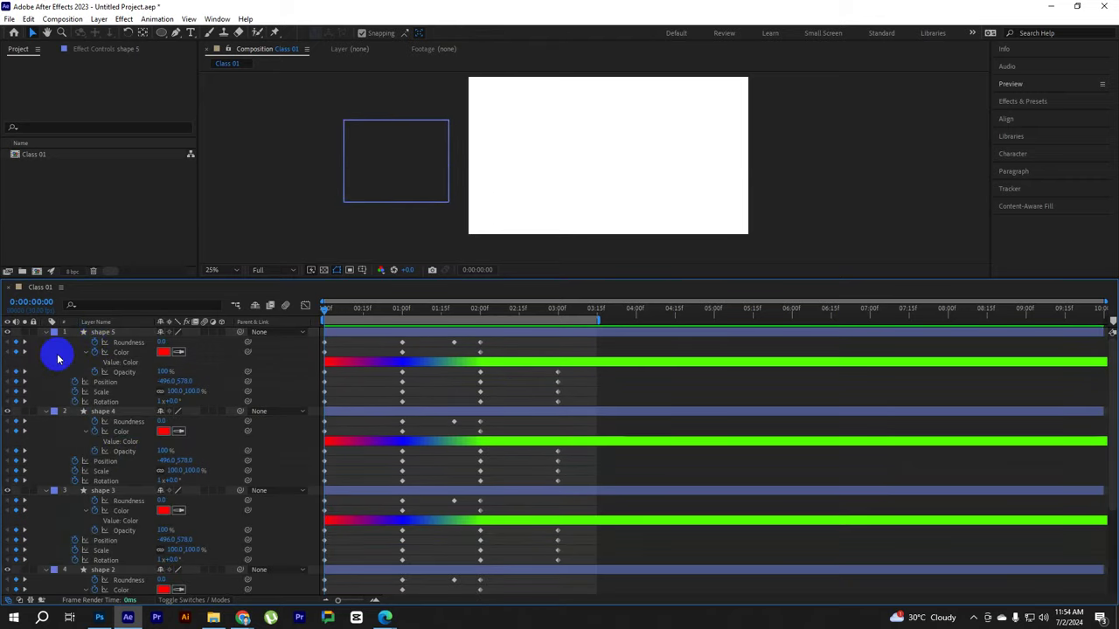
{"action": "key", "text": "u"}
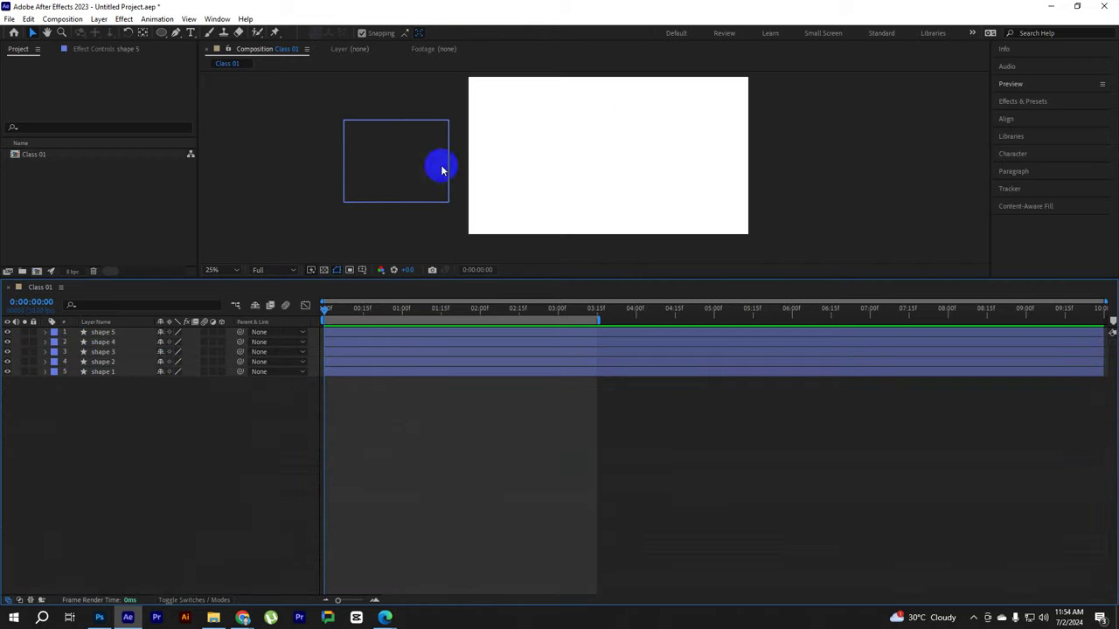
{"action": "left_click_drag", "start_coordinate": [96, 428], "coordinate": [113, 323]}
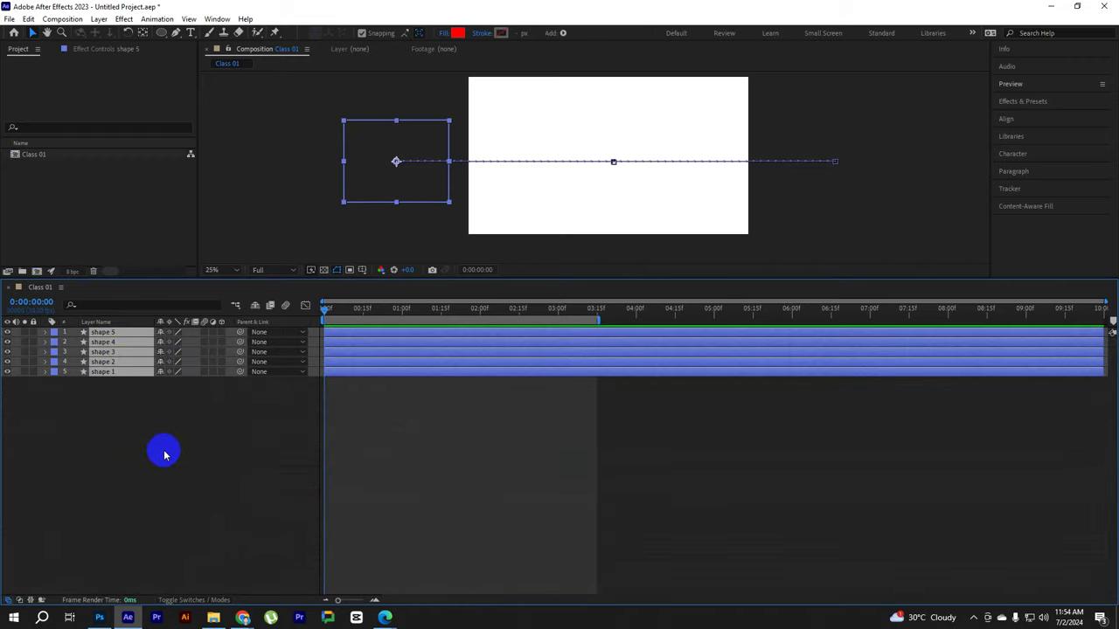
{"action": "key", "text": "u"}
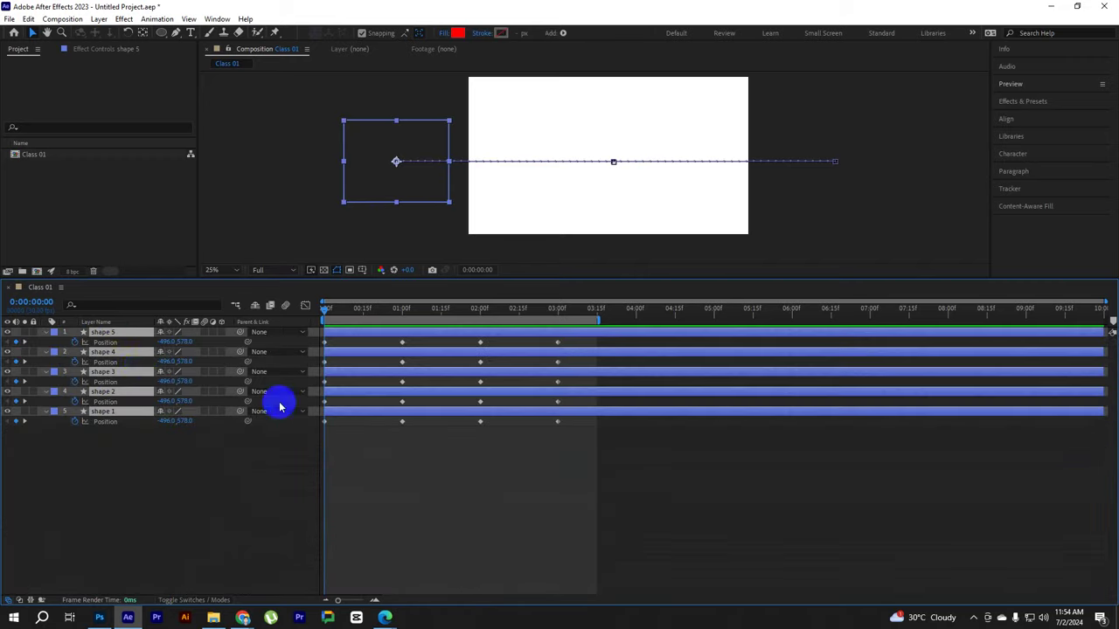
{"action": "left_click", "coordinate": [449, 509]}
Play back the Position animation and select the shape 5 layer
{"action": "key", "text": "space"}
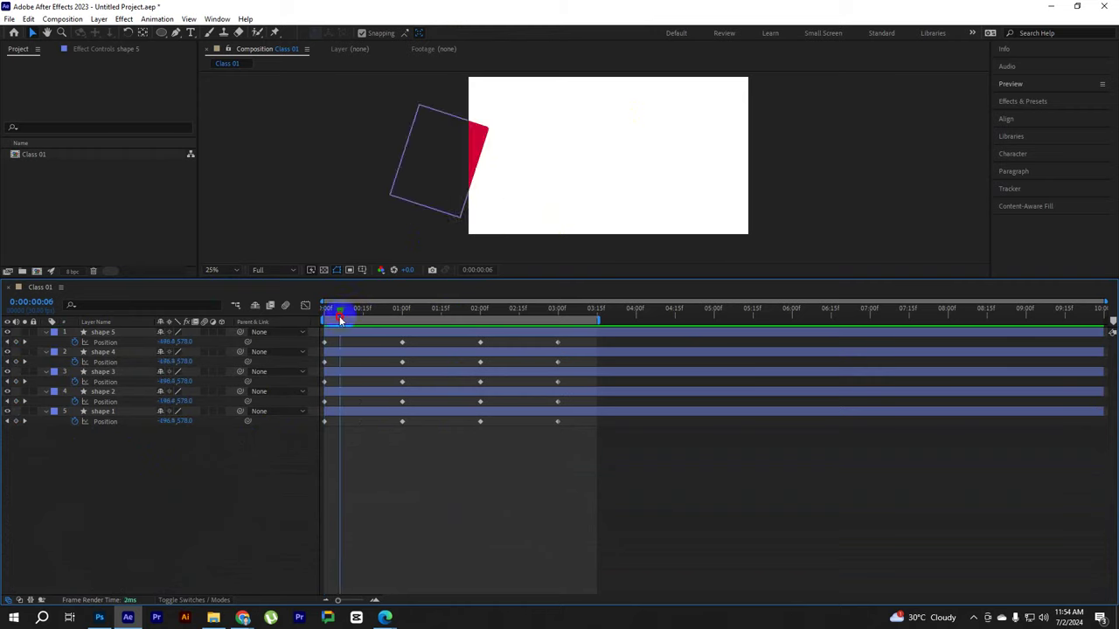
{"action": "left_click", "coordinate": [305, 311]}
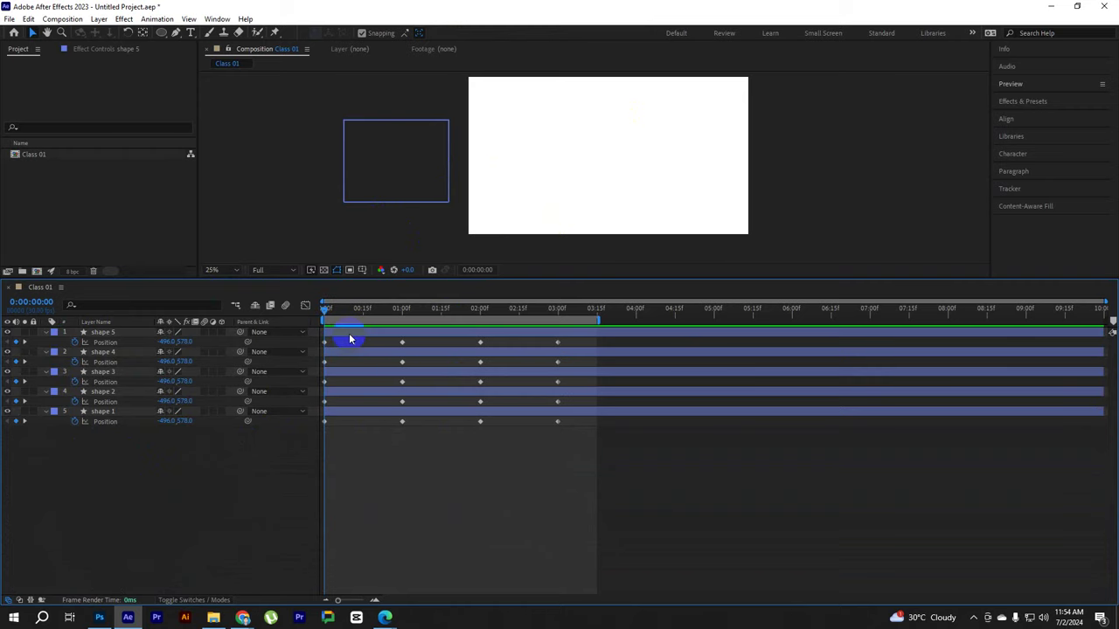
{"action": "left_click", "coordinate": [350, 337]}
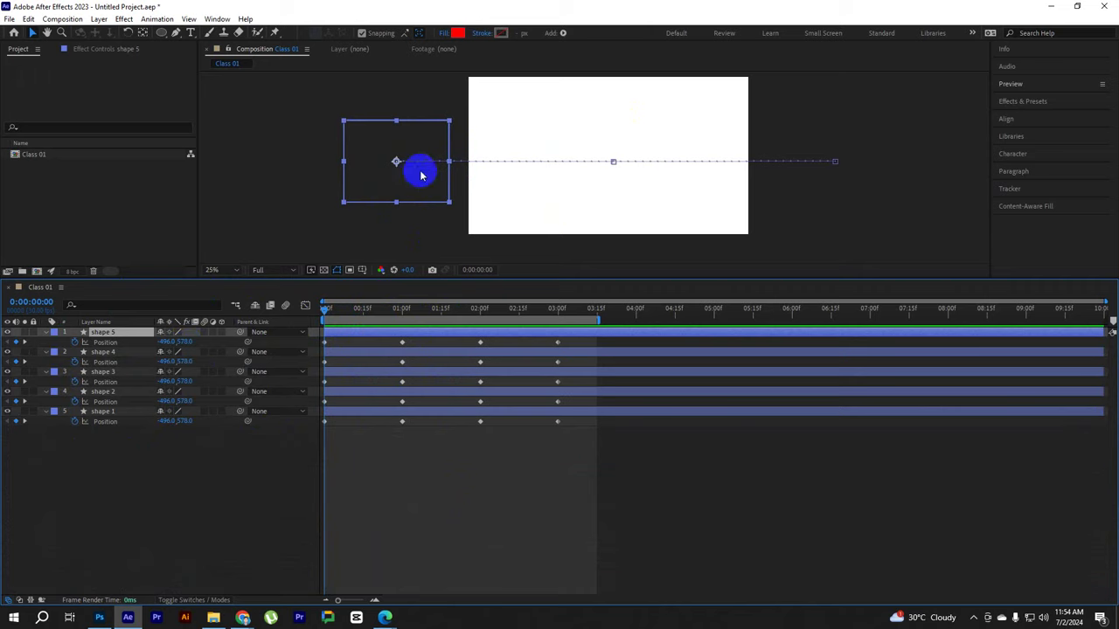
Move the 0:00 start points of shapes 5, 4, 3 and 2 below-left, above, below and up-left of the frame
{"action": "left_click_drag", "start_coordinate": [424, 184], "coordinate": [444, 292]}
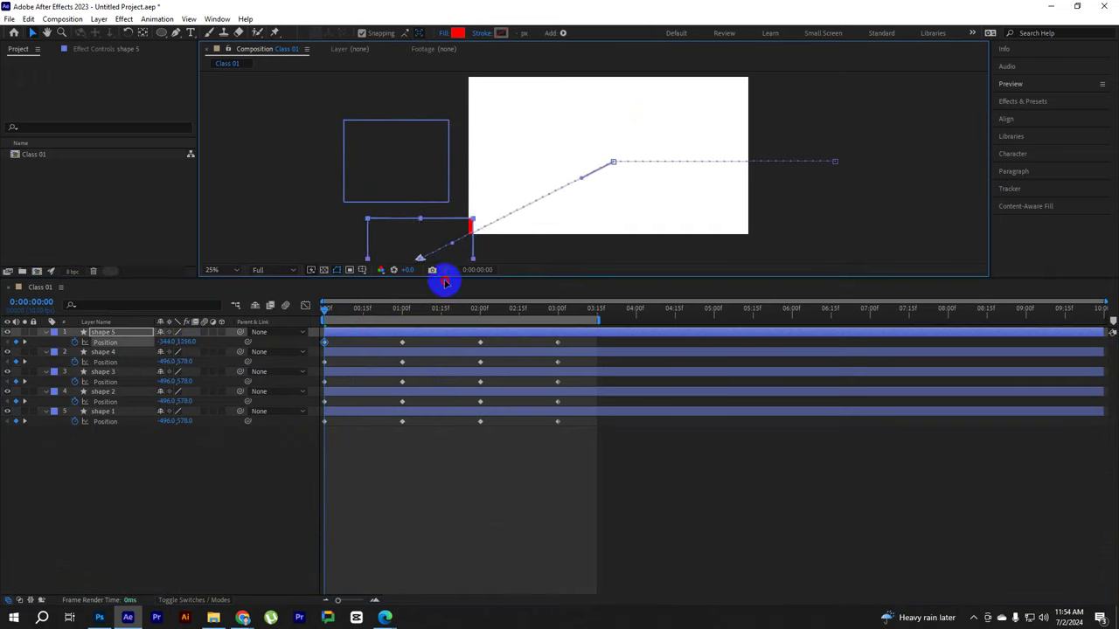
{"action": "scroll", "coordinate": [559, 139], "scroll_direction": "down", "scroll_amount": 2}
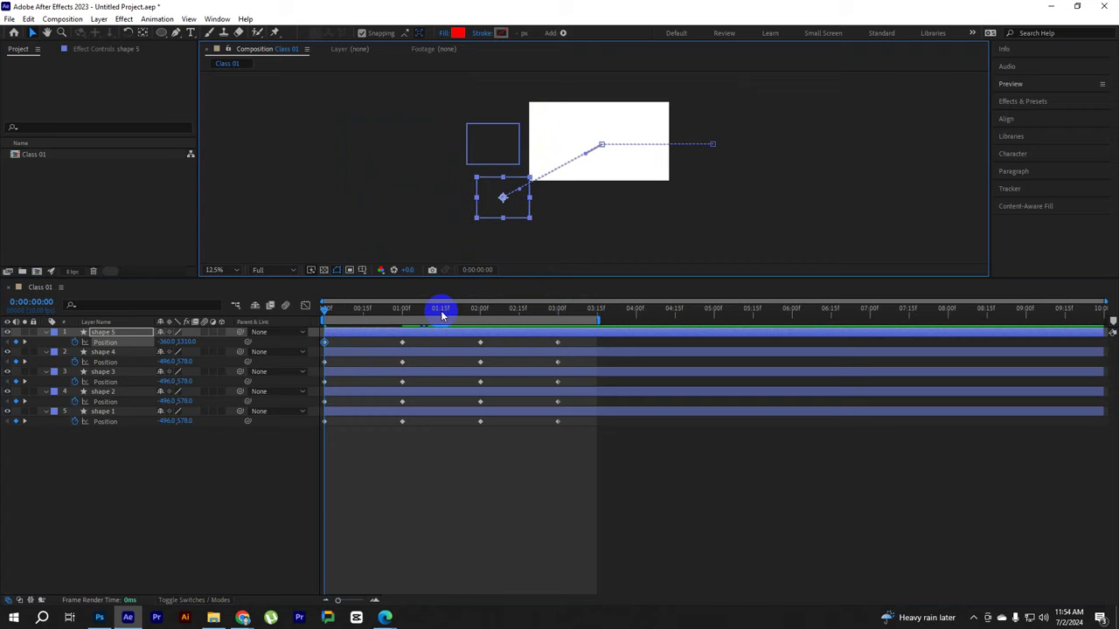
{"action": "left_click", "coordinate": [366, 355]}
{"action": "left_click_drag", "start_coordinate": [499, 160], "coordinate": [548, 88]}
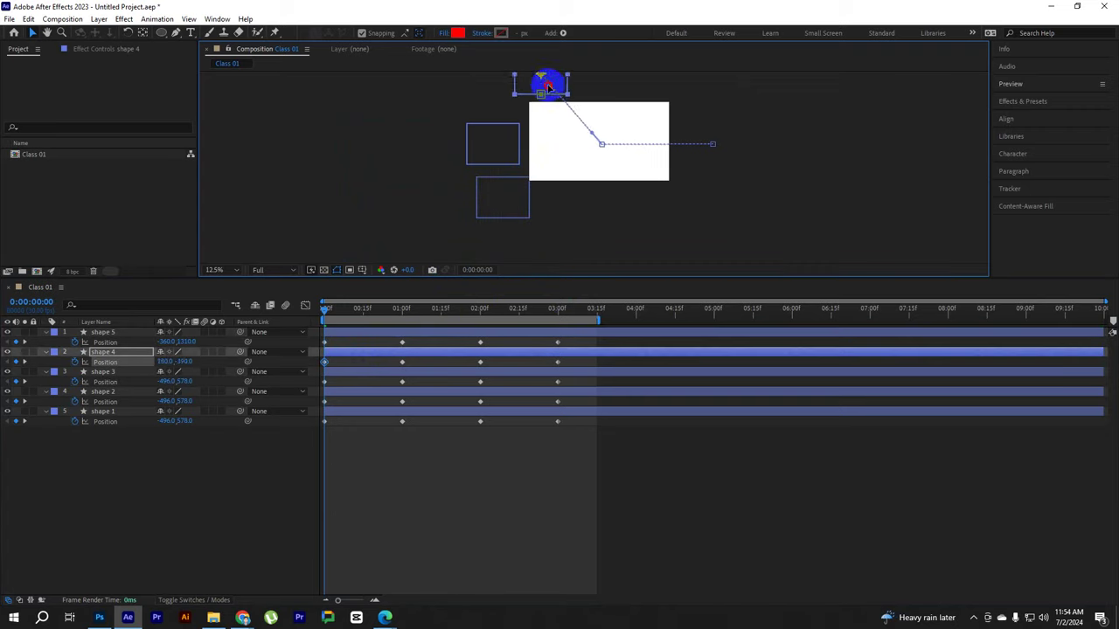
{"action": "left_click", "coordinate": [364, 371]}
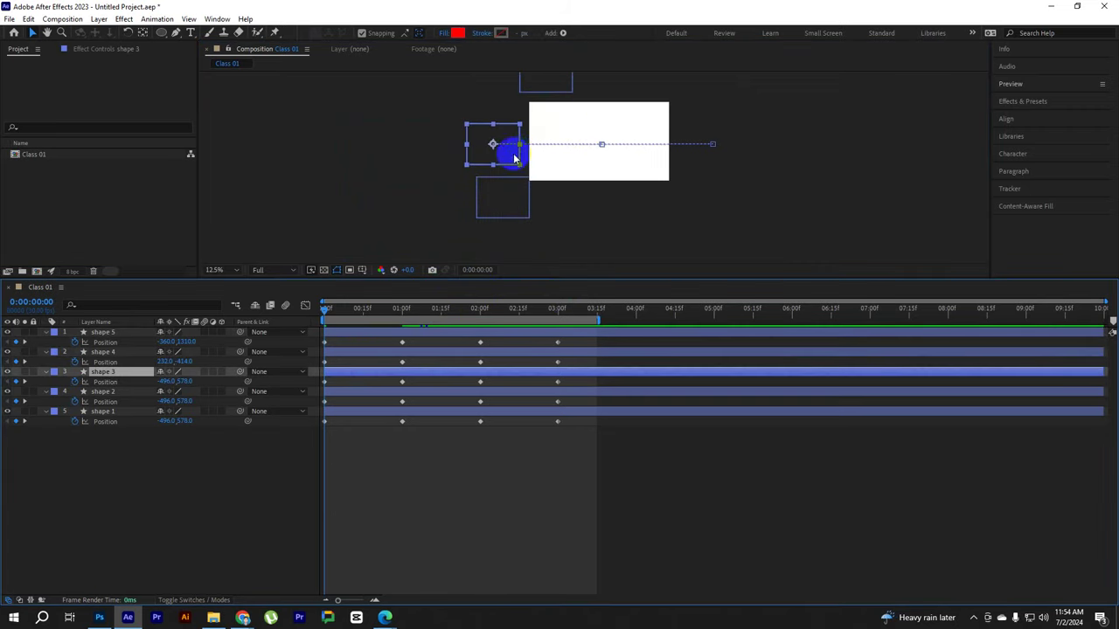
{"action": "mouse_move", "coordinate": [512, 154]}
{"action": "left_mouse_down"}
{"action": "mouse_move", "coordinate": [590, 201]}
{"action": "mouse_move", "coordinate": [582, 231]}
{"action": "left_mouse_up"}
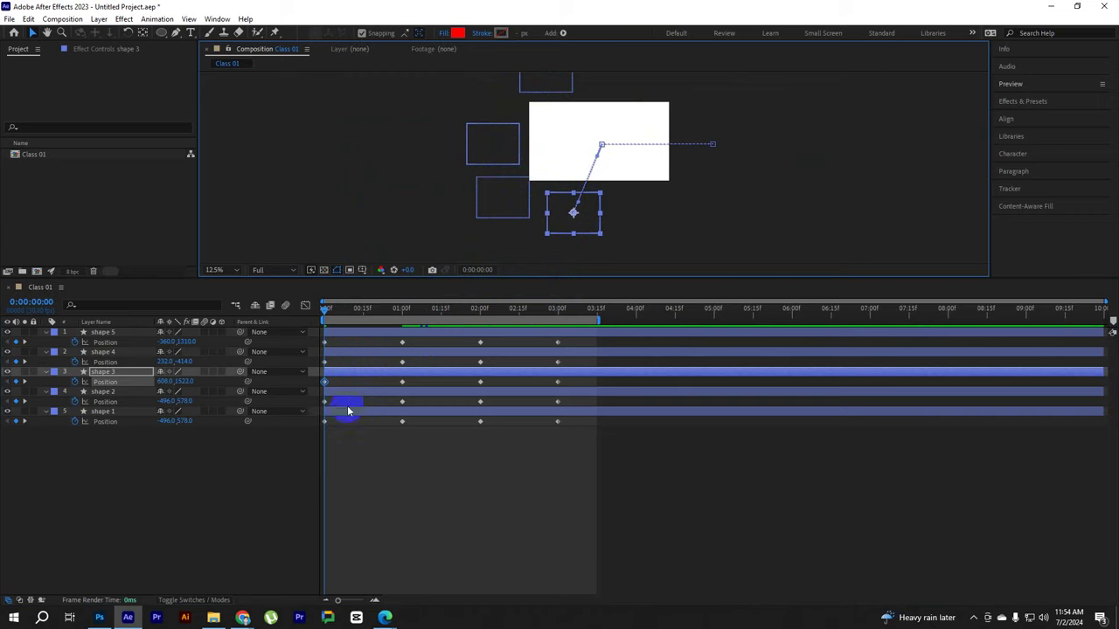
{"action": "left_click", "coordinate": [354, 393]}
{"action": "left_click_drag", "start_coordinate": [508, 155], "coordinate": [463, 107]}
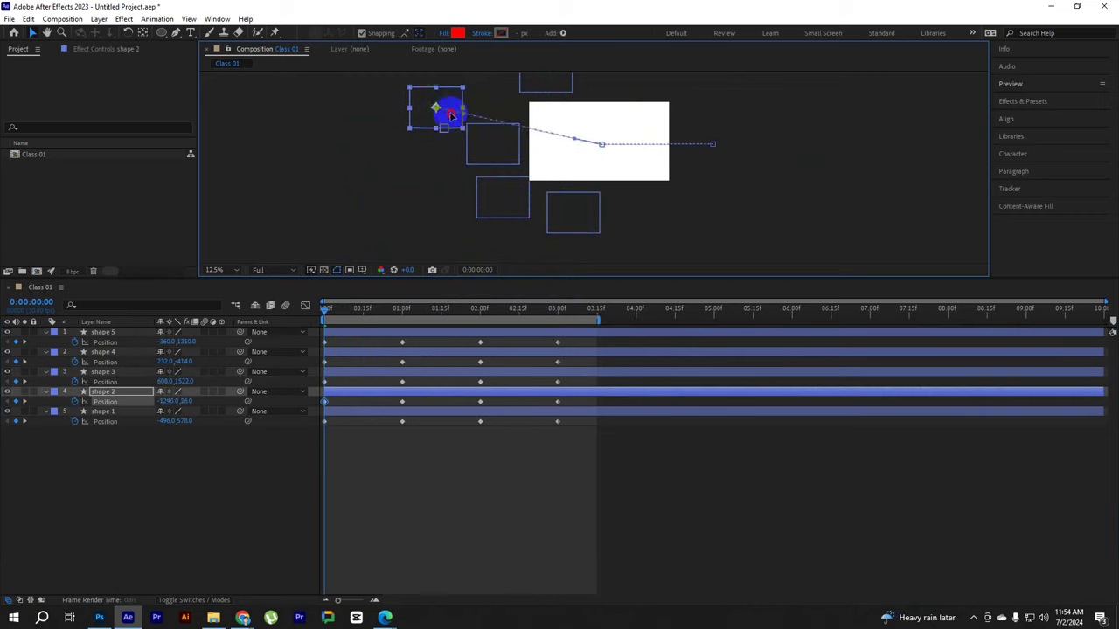
Clear the layer selection, then scrub and preview the new fly-in motion
{"action": "left_click", "coordinate": [358, 421]}
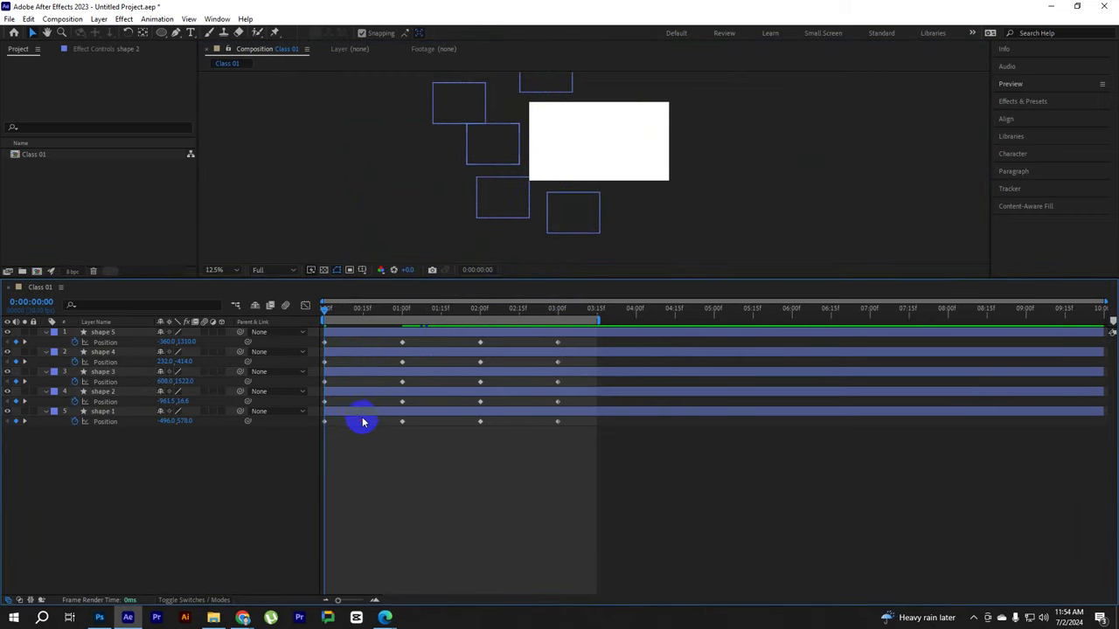
{"action": "left_click", "coordinate": [363, 424]}
{"action": "left_click", "coordinate": [382, 476]}
{"action": "left_click_drag", "start_coordinate": [348, 312], "coordinate": [300, 309]}
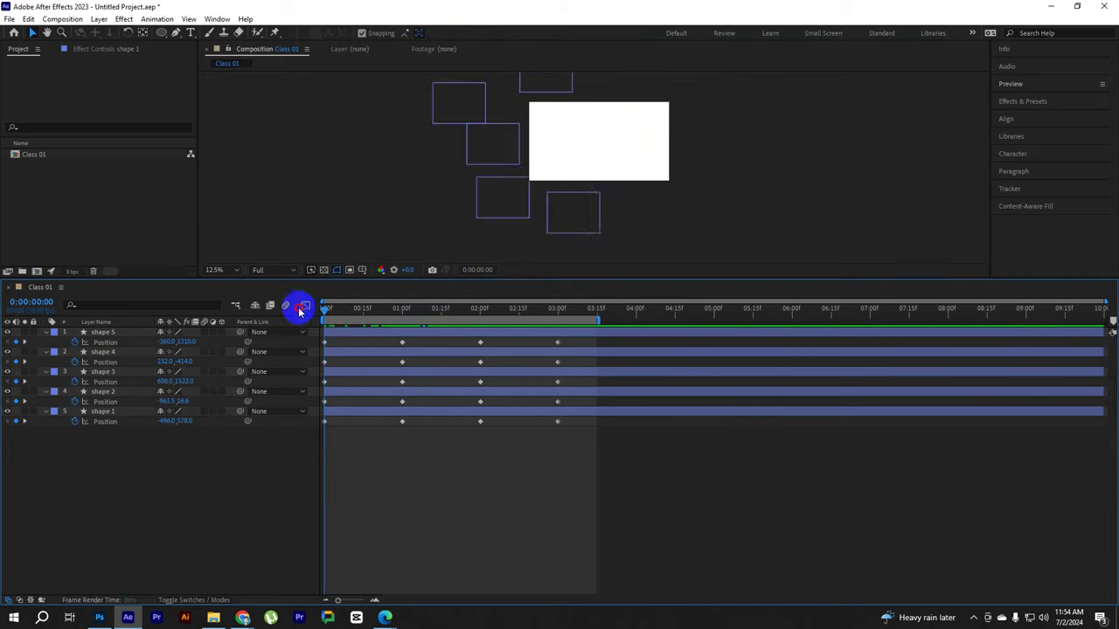
{"action": "key", "text": "space"}
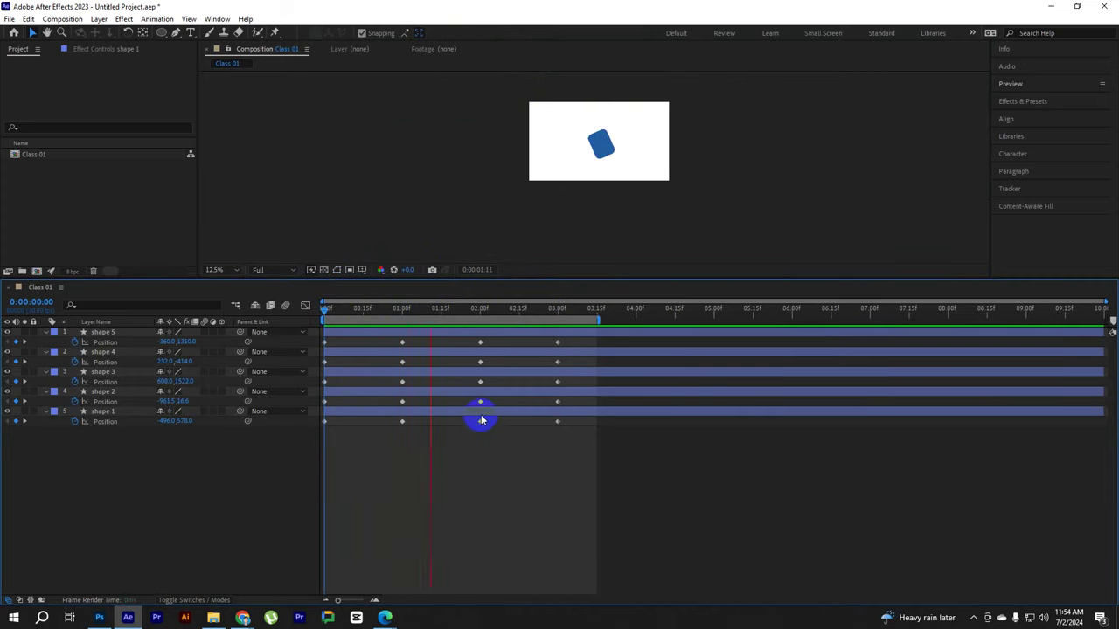
{"action": "left_click", "coordinate": [438, 310]}
{"action": "left_click_drag", "start_coordinate": [432, 313], "coordinate": [557, 318]}
At 3:00, move the end points of shapes 5, 4, 3 and 2 up-right, below-right, above and below the frame
{"action": "left_click", "coordinate": [580, 345]}
{"action": "left_click", "coordinate": [139, 374]}
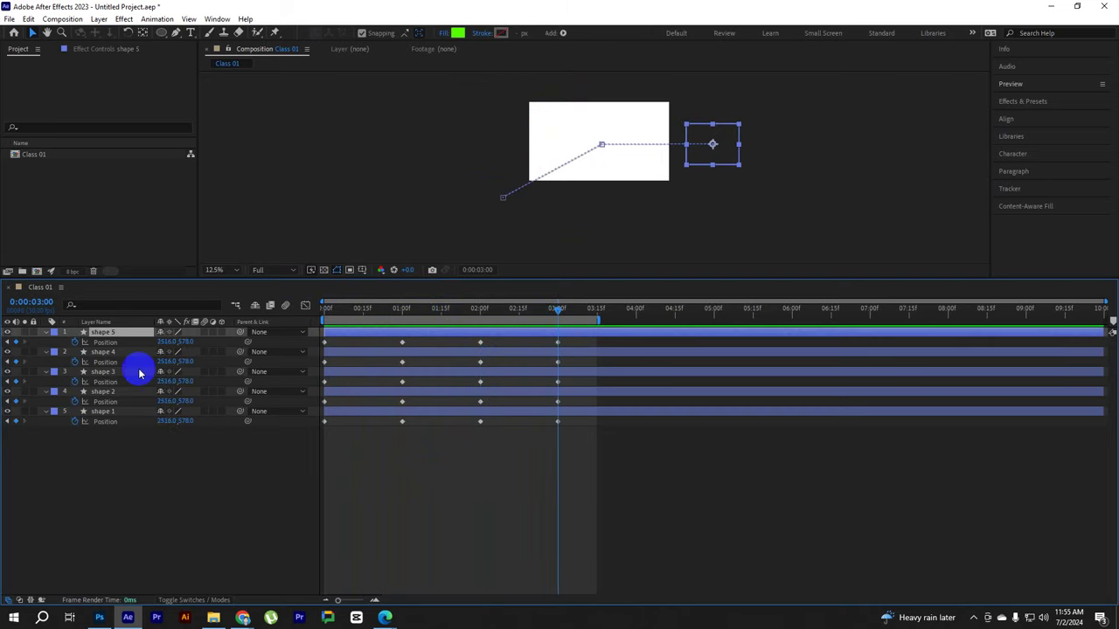
{"action": "left_click_drag", "start_coordinate": [706, 148], "coordinate": [678, 102]}
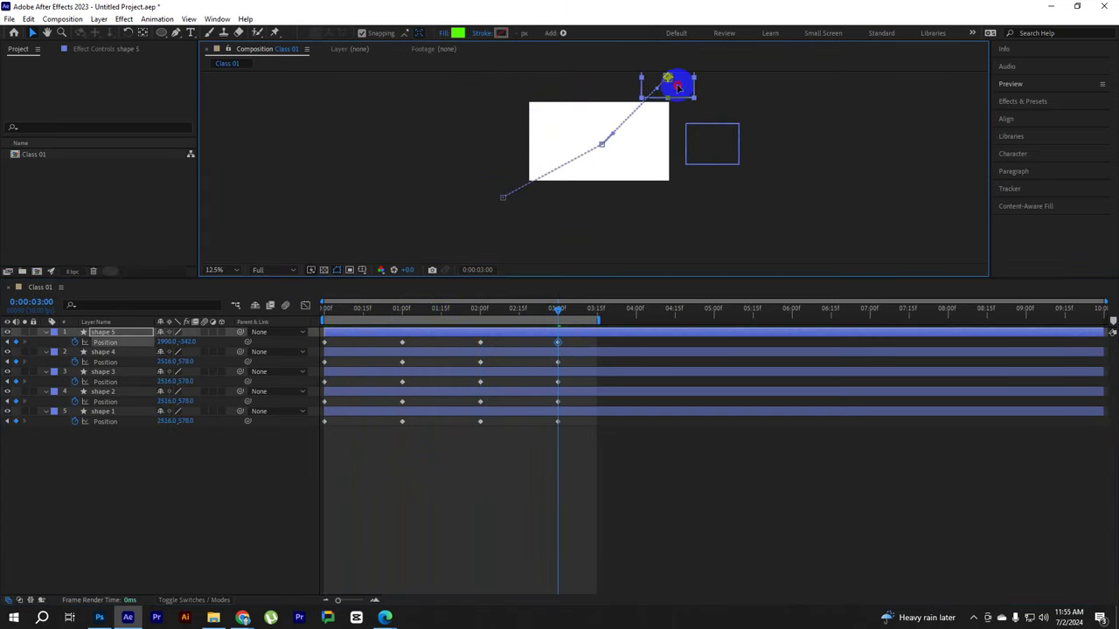
{"action": "left_click", "coordinate": [571, 353]}
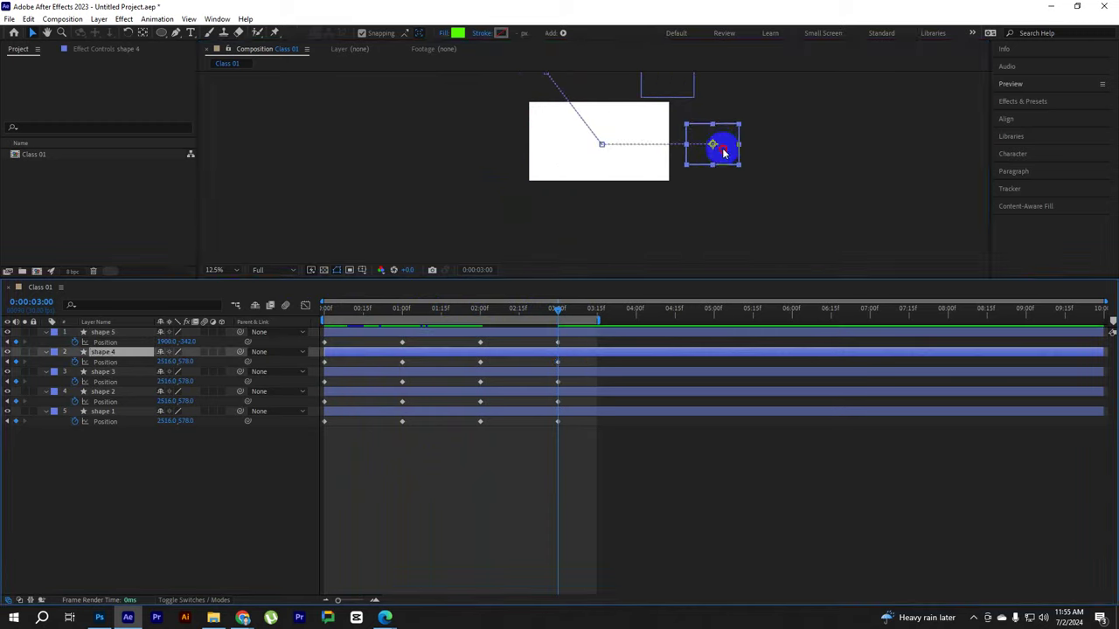
{"action": "left_click_drag", "start_coordinate": [723, 153], "coordinate": [694, 195]}
{"action": "left_click", "coordinate": [594, 369]}
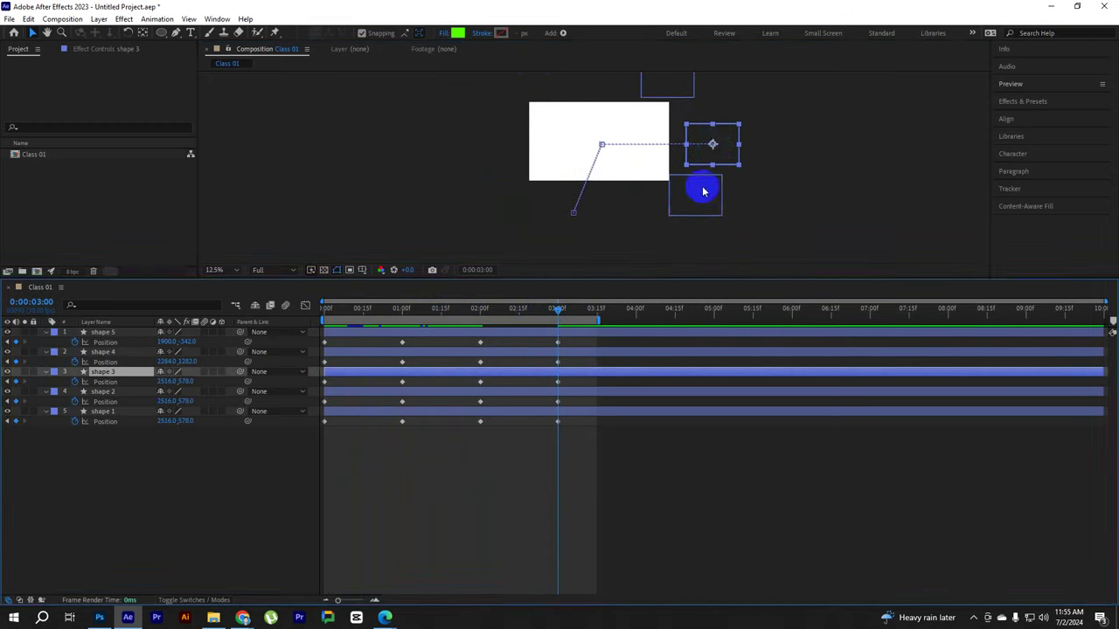
{"action": "left_click_drag", "start_coordinate": [716, 150], "coordinate": [698, 103]}
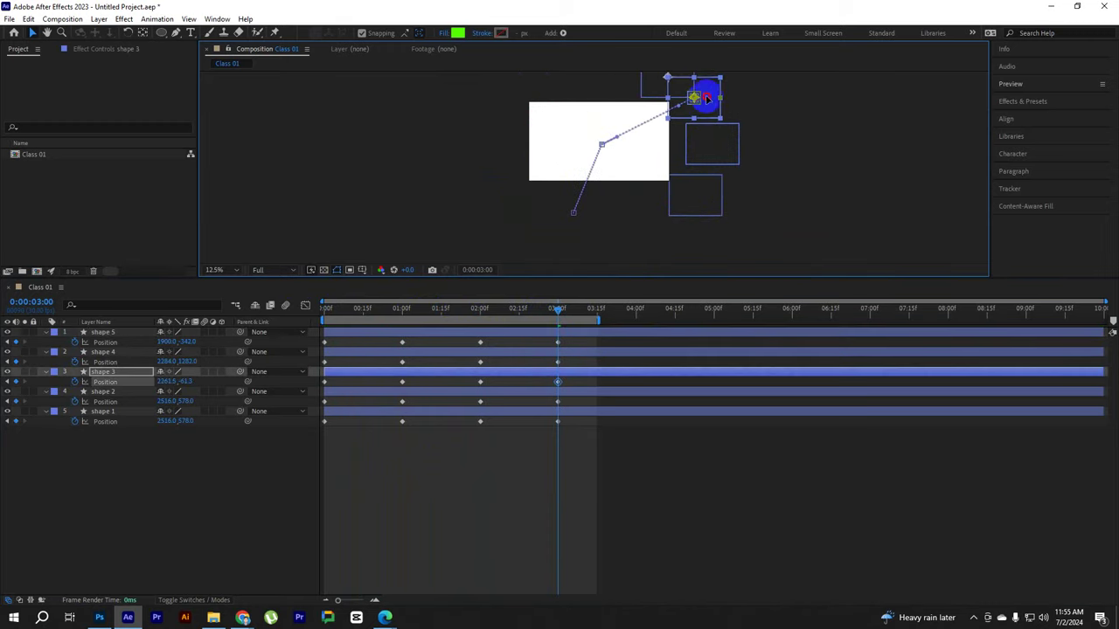
{"action": "left_click", "coordinate": [614, 390]}
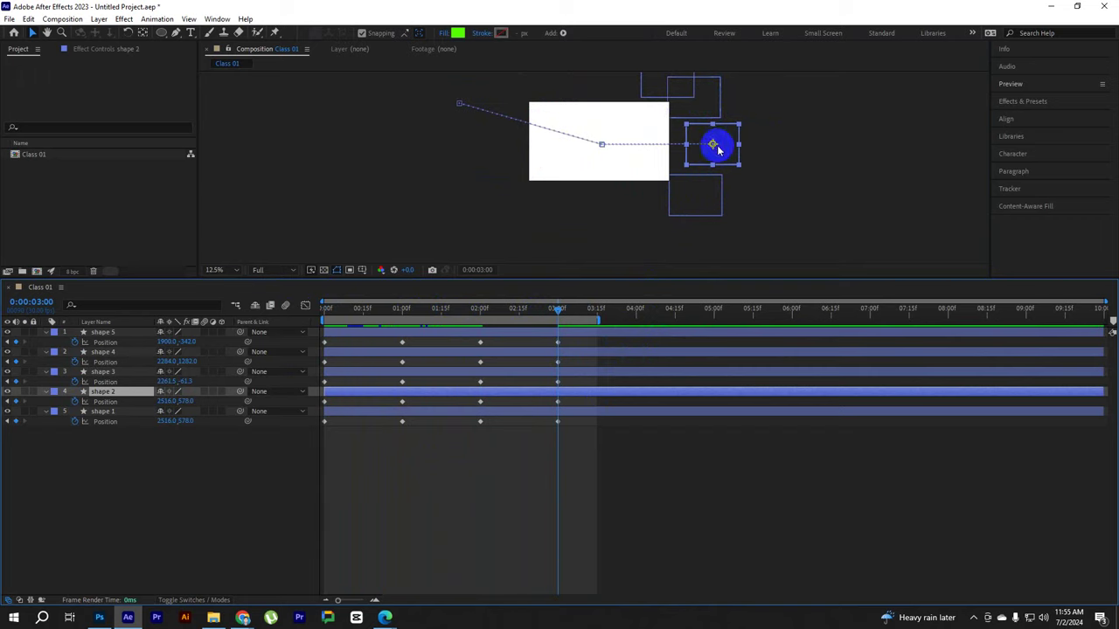
{"action": "left_click_drag", "start_coordinate": [717, 151], "coordinate": [643, 226]}
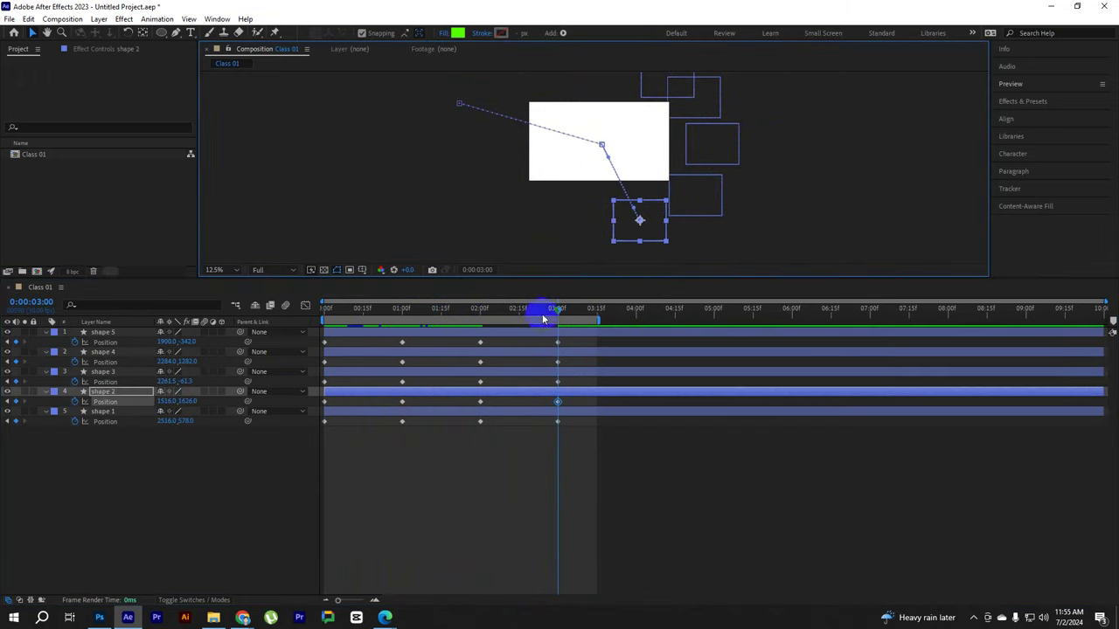
Preview and scrub the animation to review the shapes converging and exiting in different directions
{"action": "key", "text": "space"}
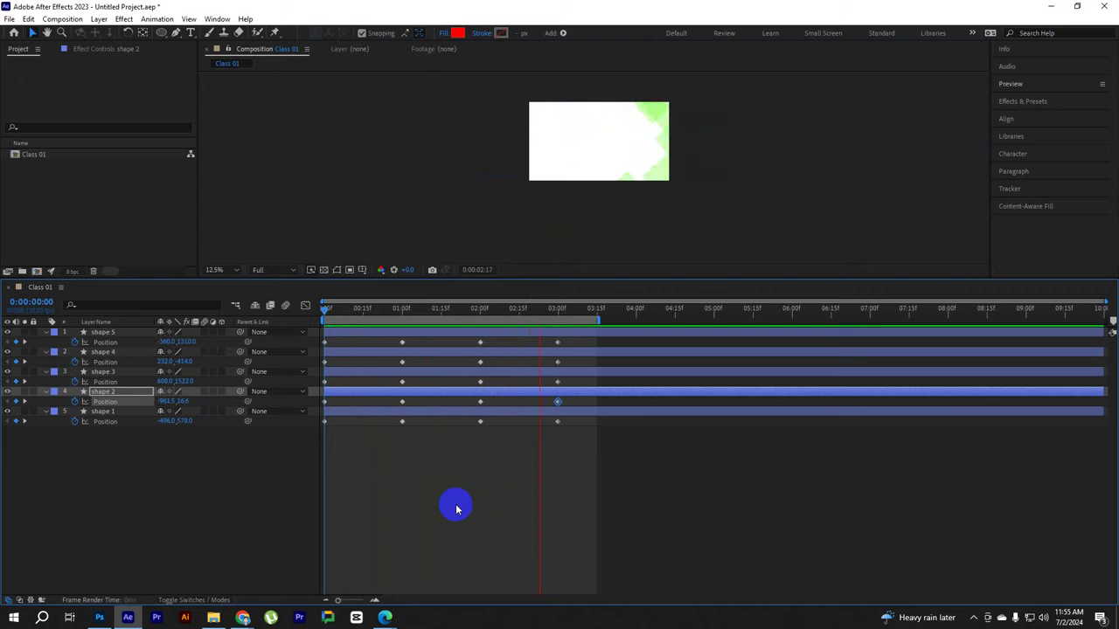
{"action": "key", "text": "space"}
{"action": "left_click", "coordinate": [572, 453]}
{"action": "left_click_drag", "start_coordinate": [557, 309], "coordinate": [307, 332]}
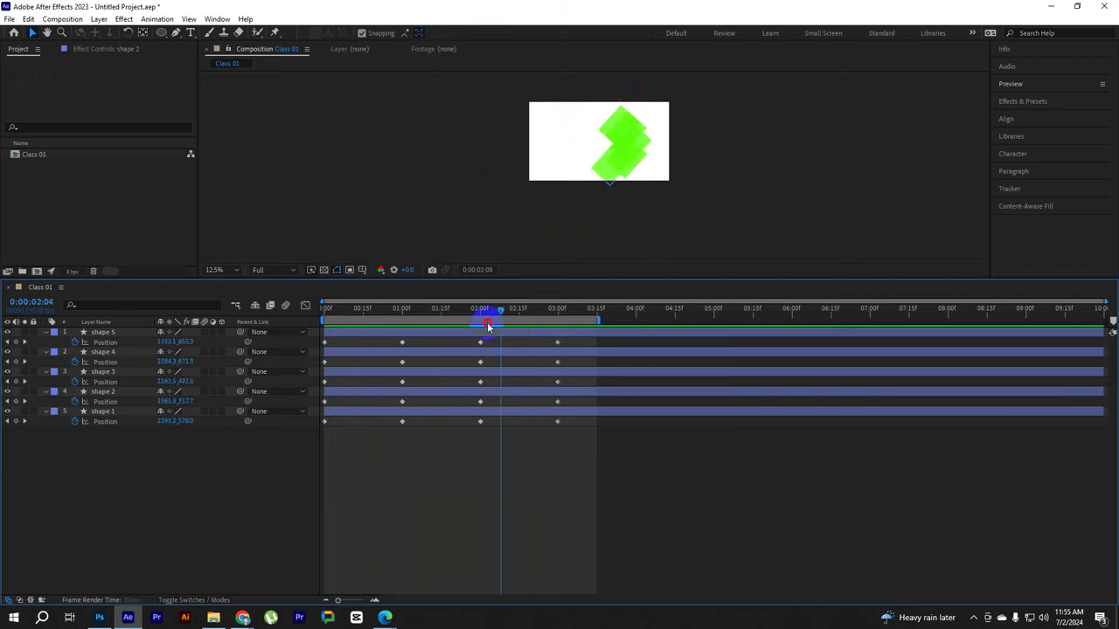
{"action": "key", "text": "space"}
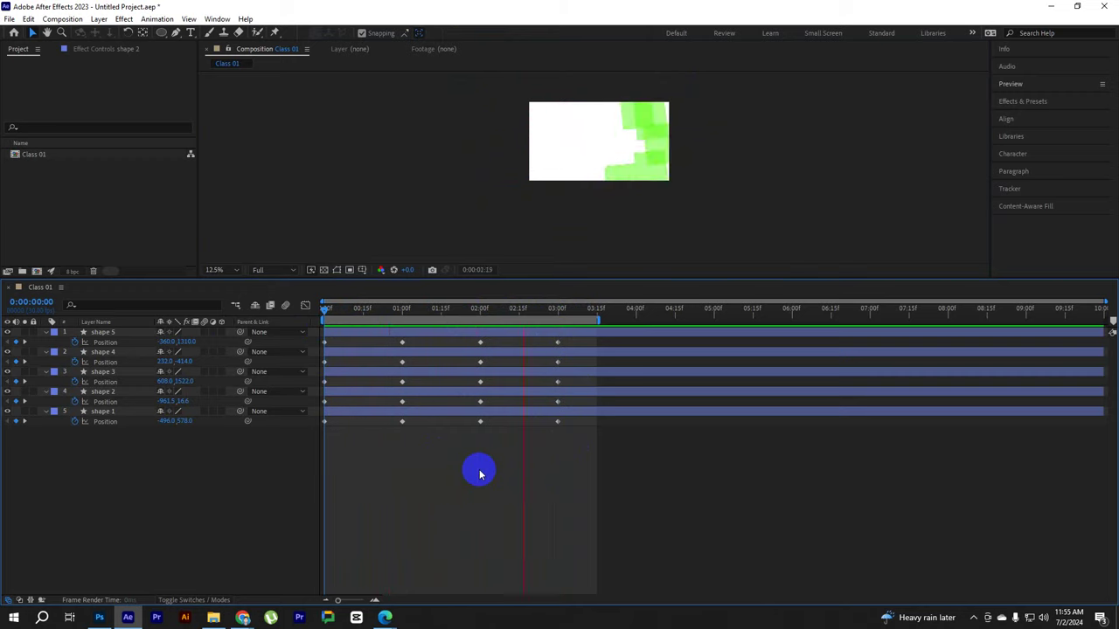
{"action": "left_click", "coordinate": [561, 347]}
{"action": "left_click_drag", "start_coordinate": [584, 312], "coordinate": [312, 324]}
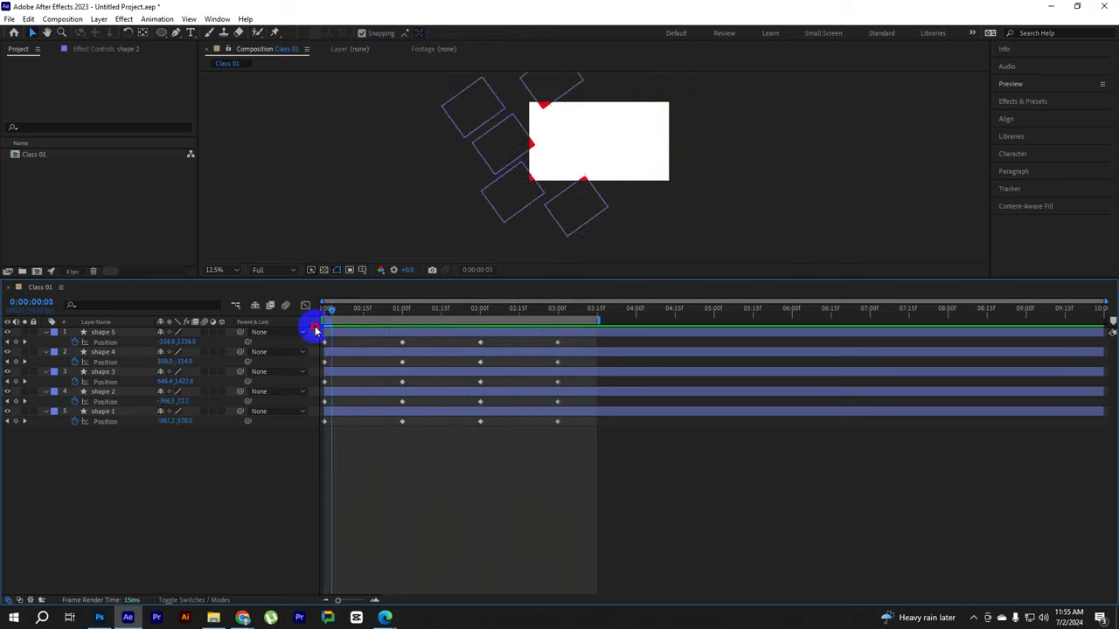
{"action": "key", "text": "space"}
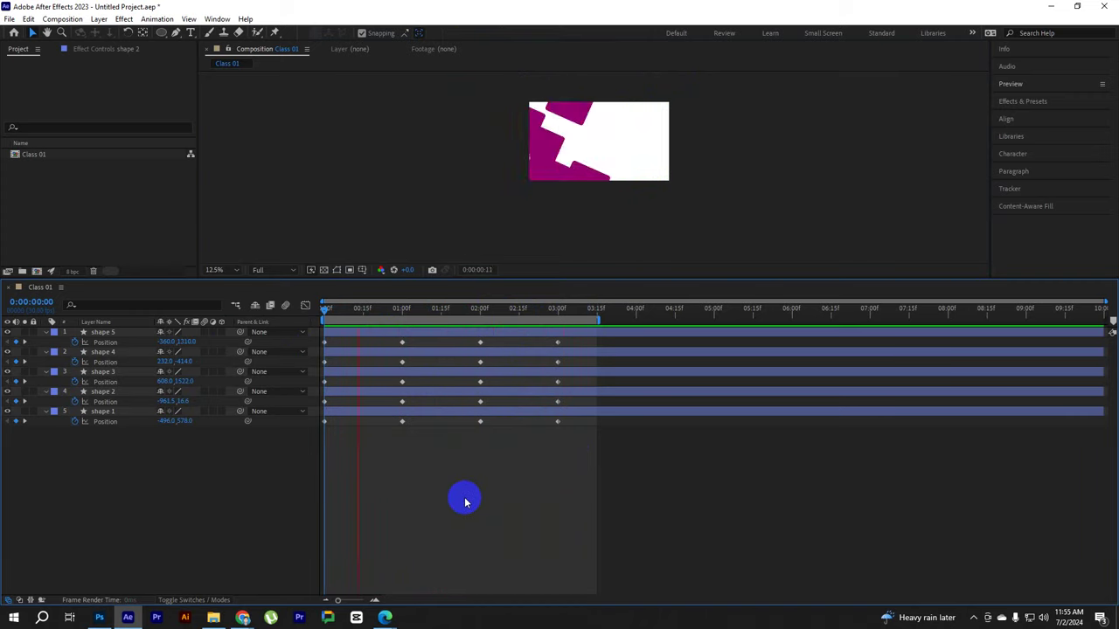
{"action": "left_click_drag", "start_coordinate": [467, 308], "coordinate": [295, 321]}
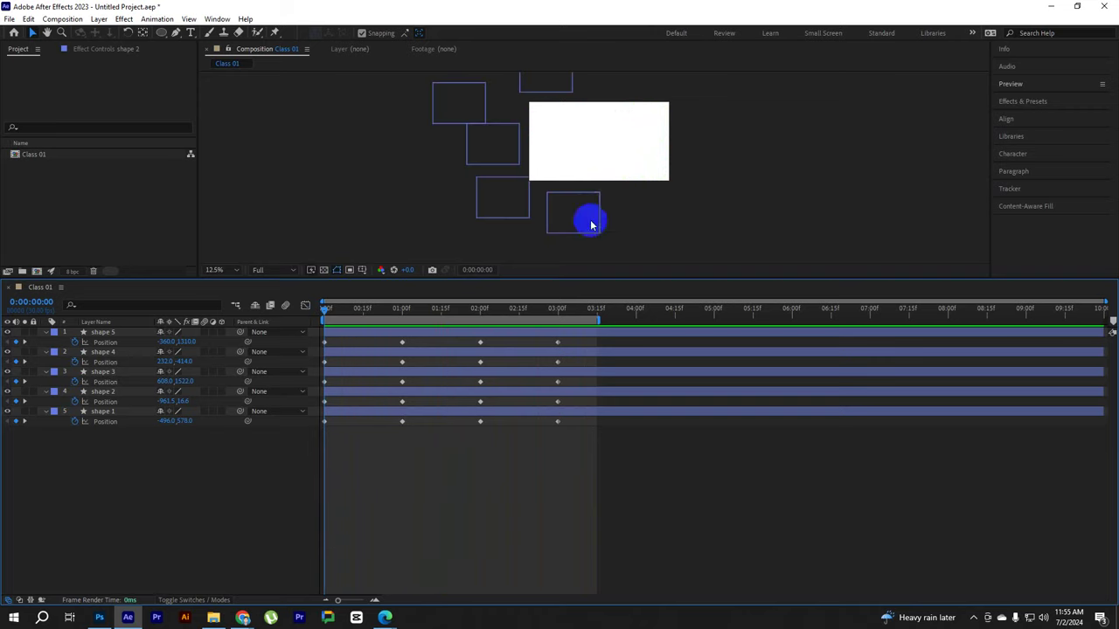
Scrub through the animation and check the keyframes on all five shape layers
{"action": "scroll", "coordinate": [591, 226], "scroll_direction": "up", "scroll_amount": 1}
{"action": "left_click_drag", "start_coordinate": [638, 170], "coordinate": [634, 195]}
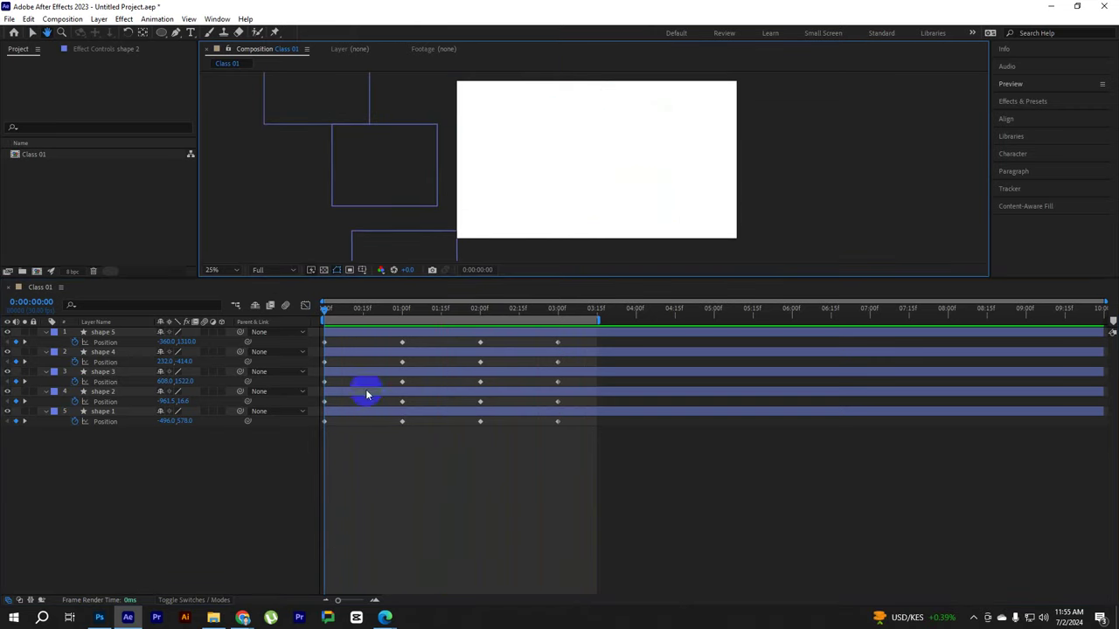
{"action": "left_click_drag", "start_coordinate": [346, 320], "coordinate": [328, 334]}
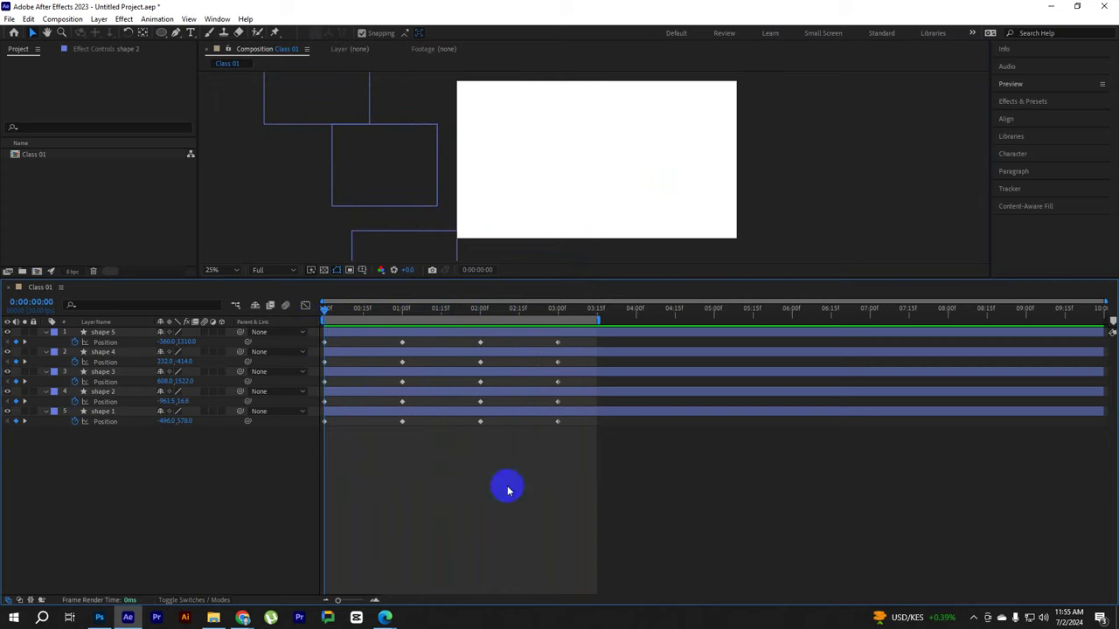
{"action": "left_click_drag", "start_coordinate": [586, 342], "coordinate": [256, 445]}
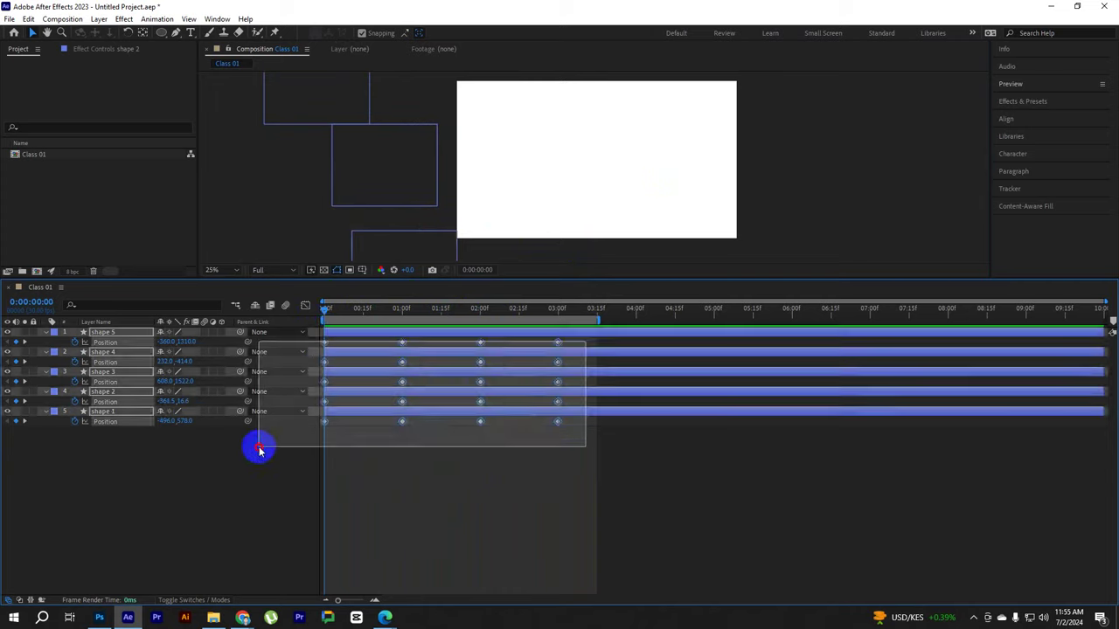
{"action": "left_click", "coordinate": [457, 507]}
{"action": "mouse_move", "coordinate": [341, 313]}
{"action": "left_mouse_down"}
{"action": "mouse_move", "coordinate": [449, 311]}
{"action": "mouse_move", "coordinate": [325, 311]}
{"action": "left_mouse_up"}
{"action": "left_click", "coordinate": [568, 387]}
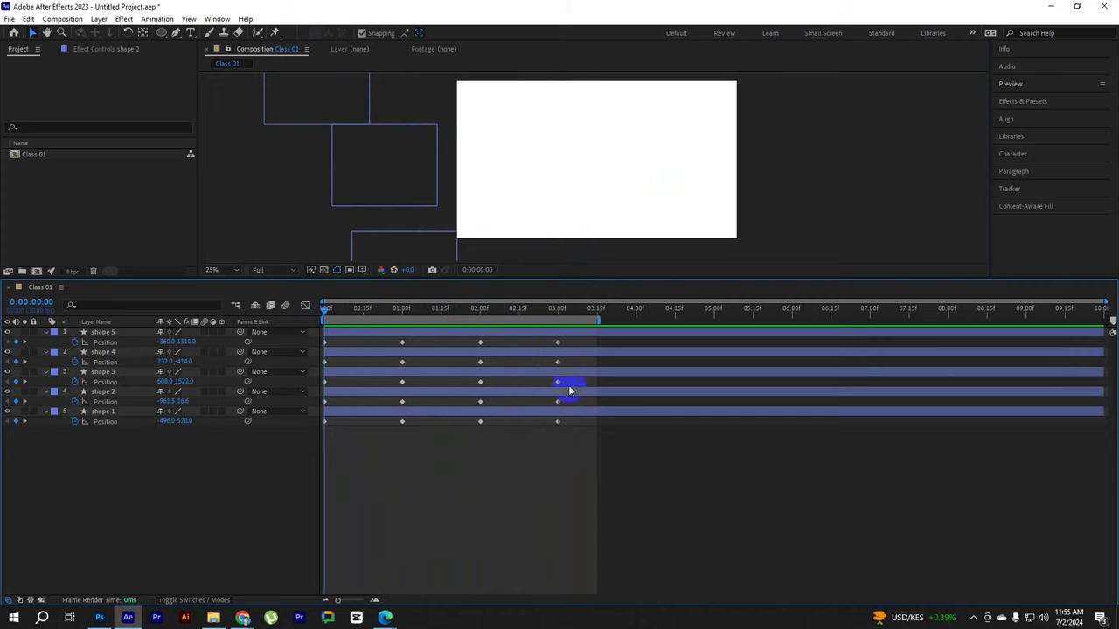
Apply Easy Ease to every Position keyframe, preview, and rewind to frame 0
{"action": "left_click_drag", "start_coordinate": [563, 360], "coordinate": [340, 430]}
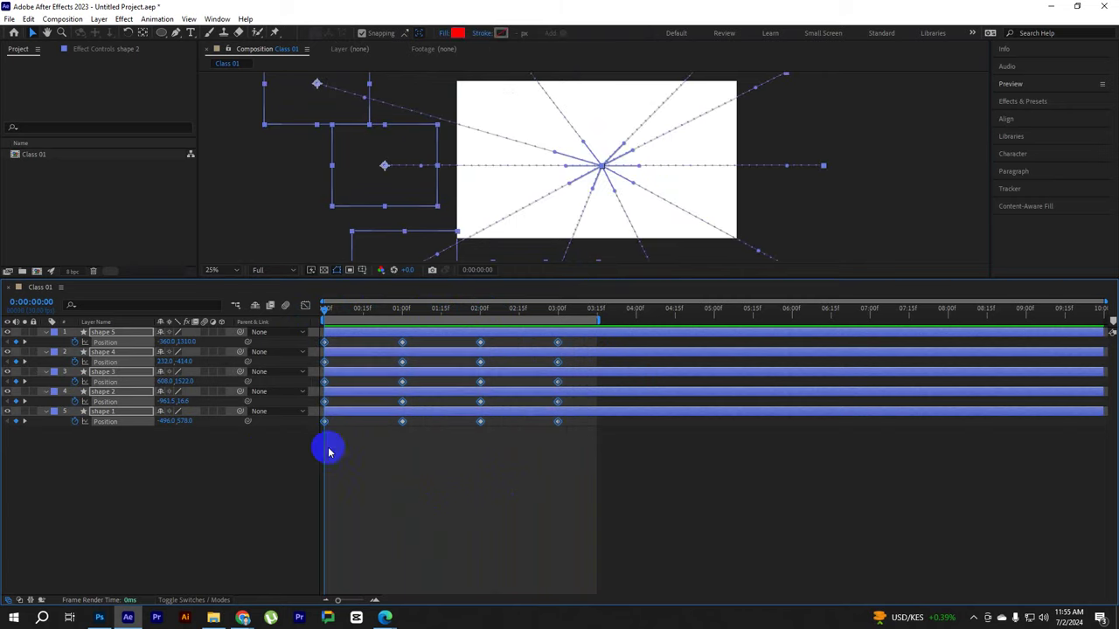
{"action": "right_click", "coordinate": [401, 426]}
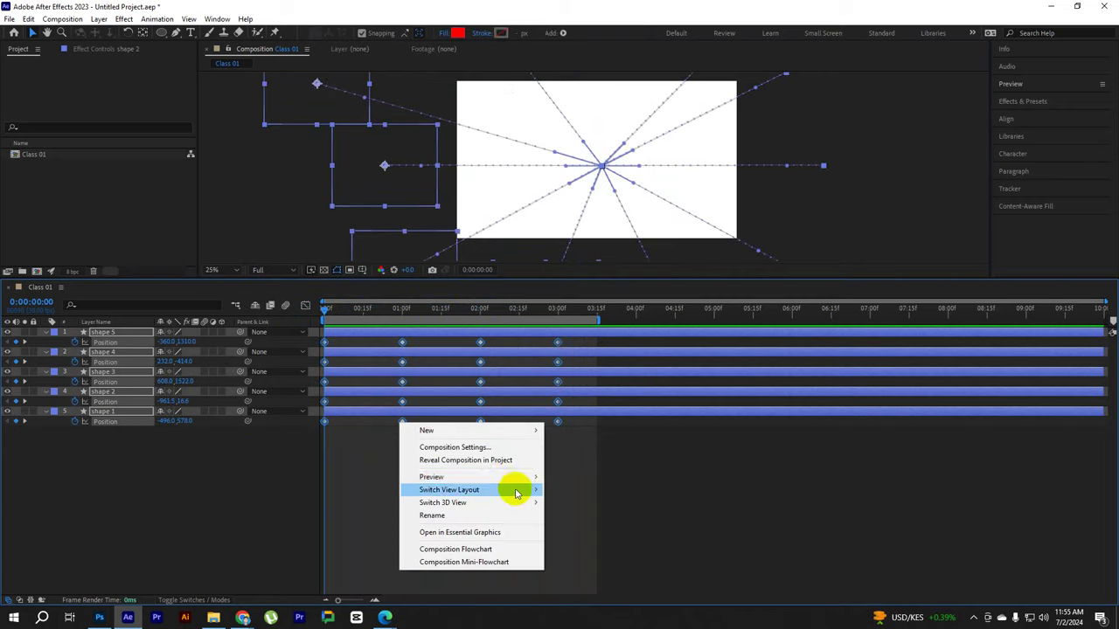
{"action": "left_click", "coordinate": [367, 451]}
{"action": "left_click_drag", "start_coordinate": [624, 480], "coordinate": [323, 333]}
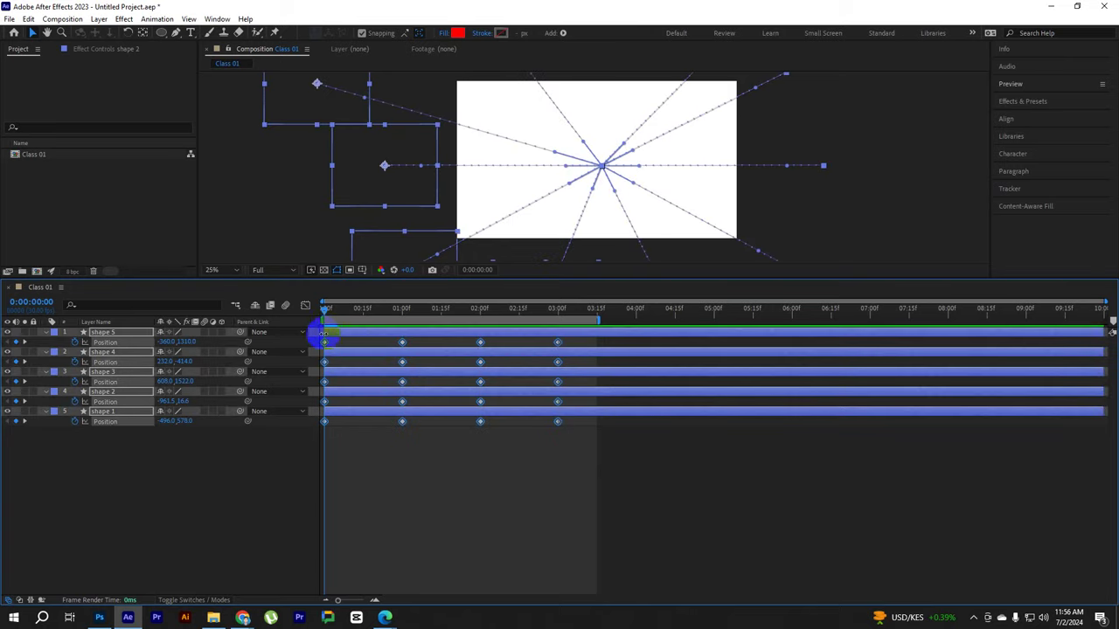
{"action": "right_click", "coordinate": [325, 347]}
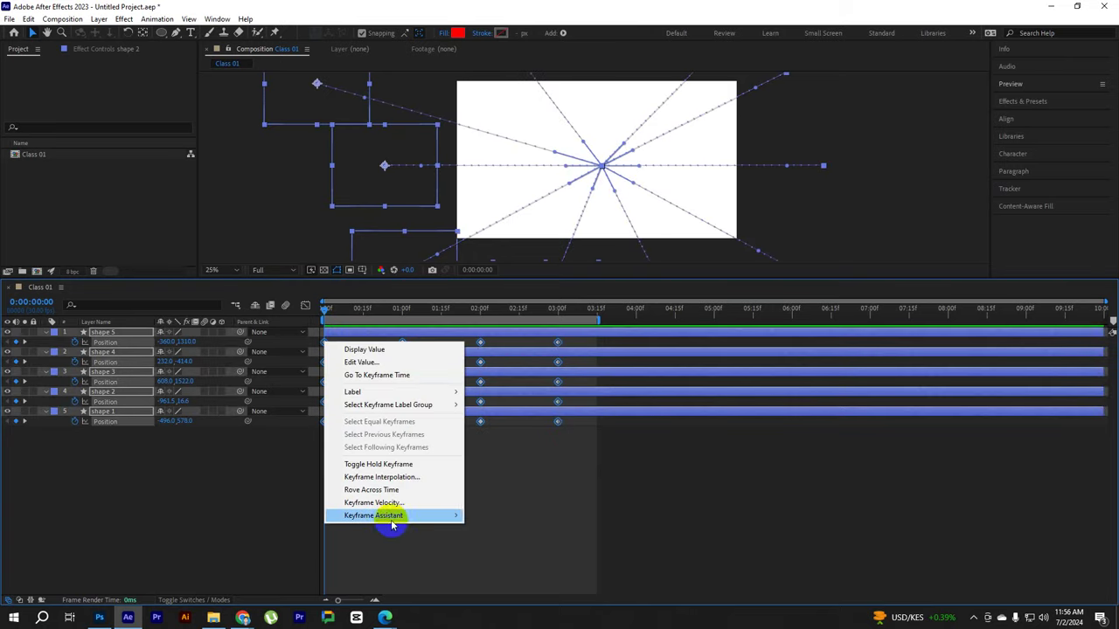
{"action": "mouse_move", "coordinate": [389, 516]}
{"action": "left_click", "coordinate": [535, 439]}
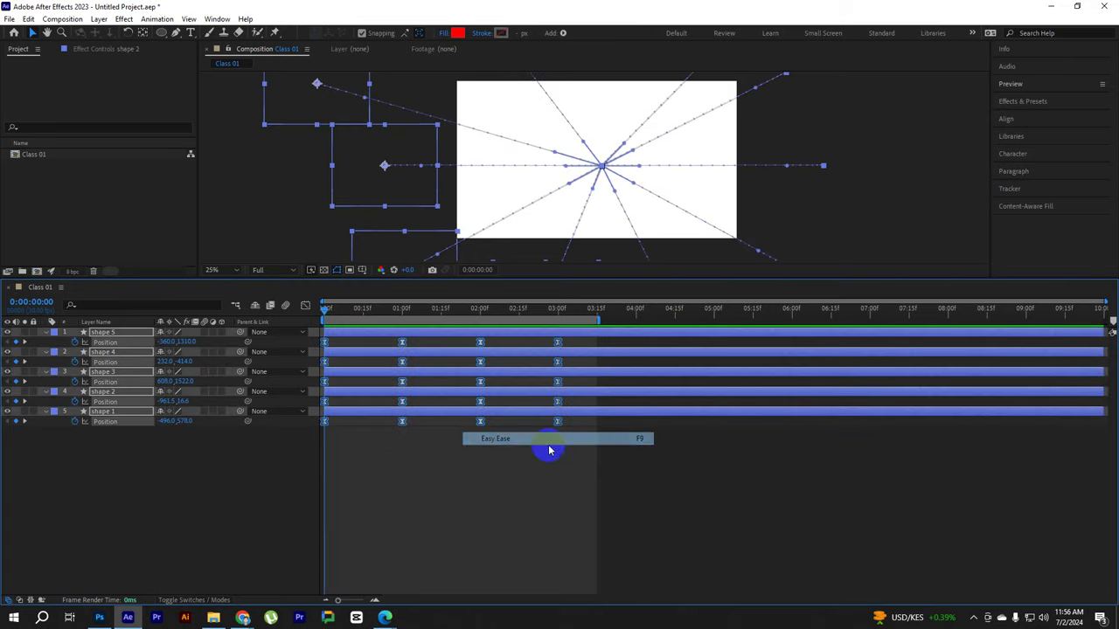
{"action": "left_click", "coordinate": [428, 472]}
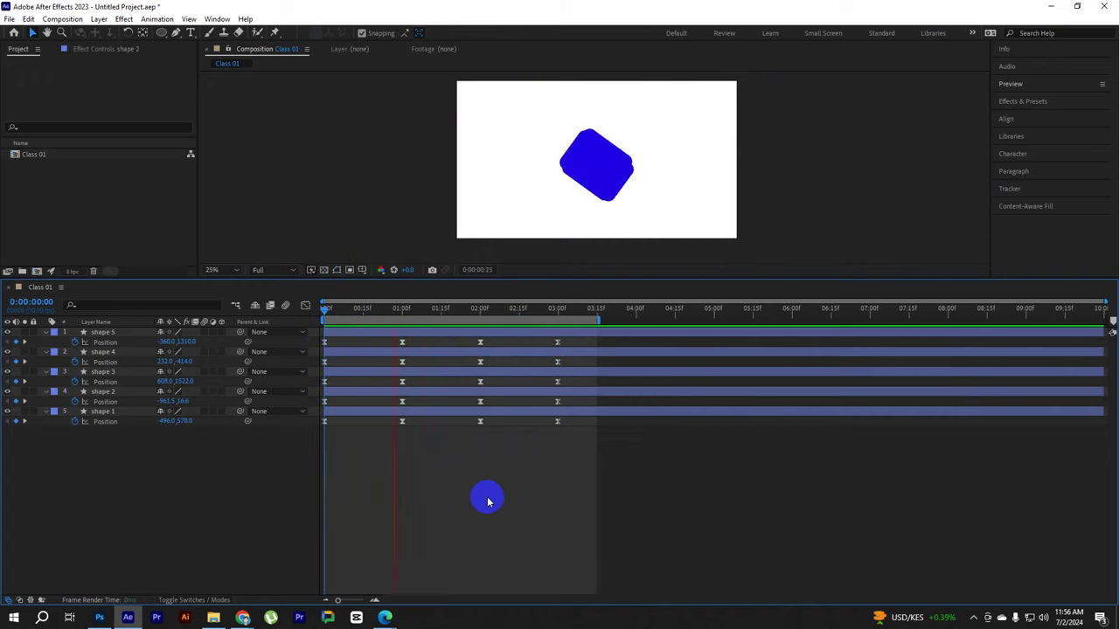
{"action": "left_click", "coordinate": [619, 238]}
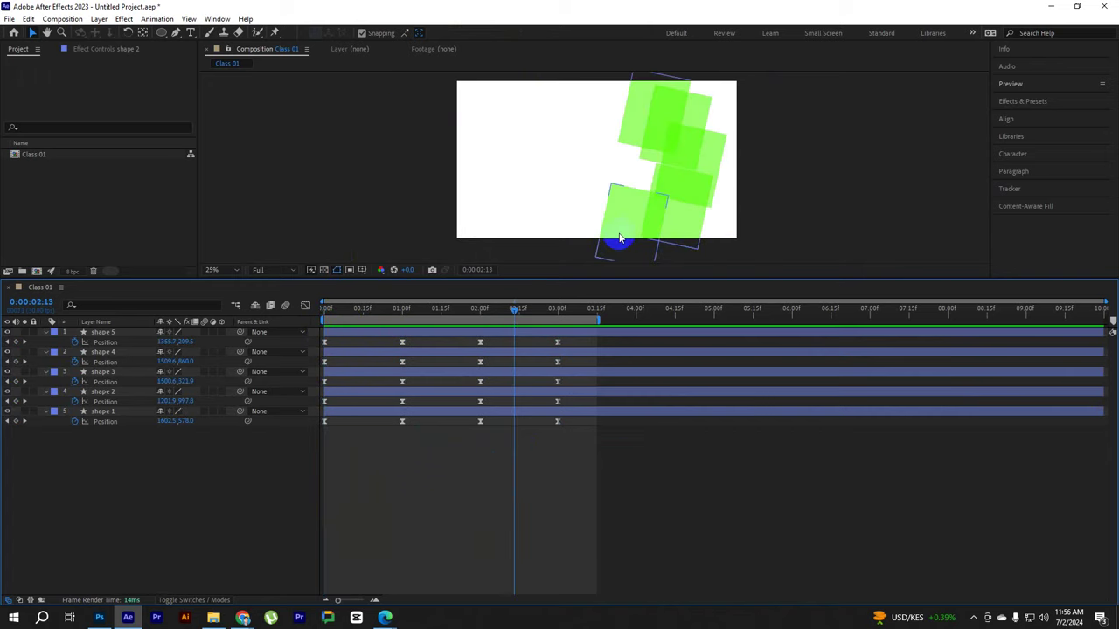
{"action": "left_click_drag", "start_coordinate": [518, 309], "coordinate": [295, 341]}
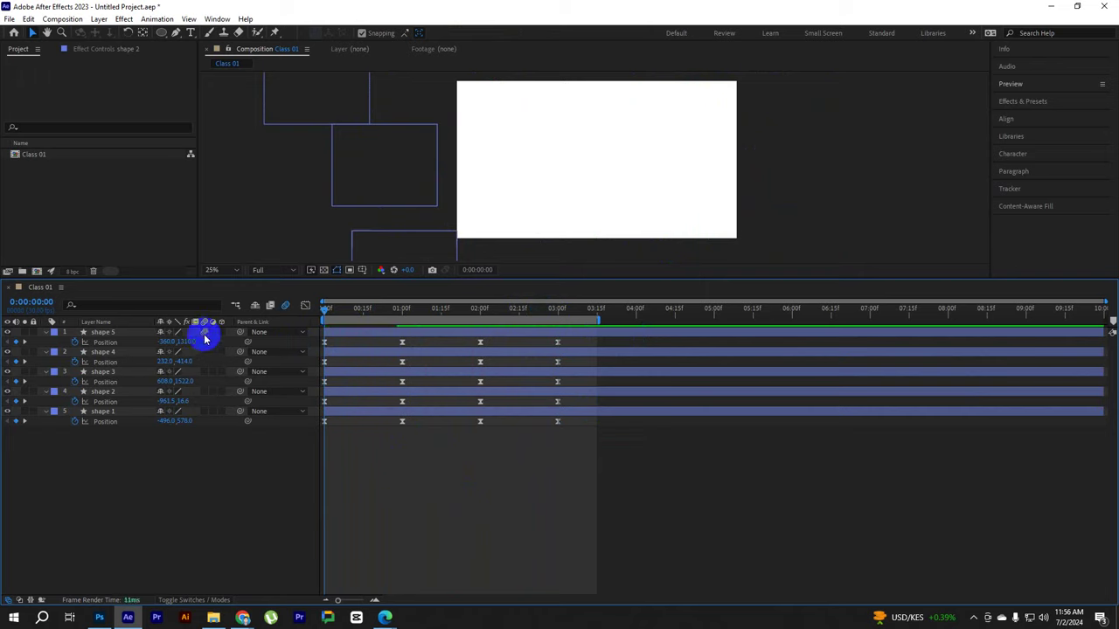
{"action": "left_click_drag", "start_coordinate": [127, 463], "coordinate": [99, 316]}
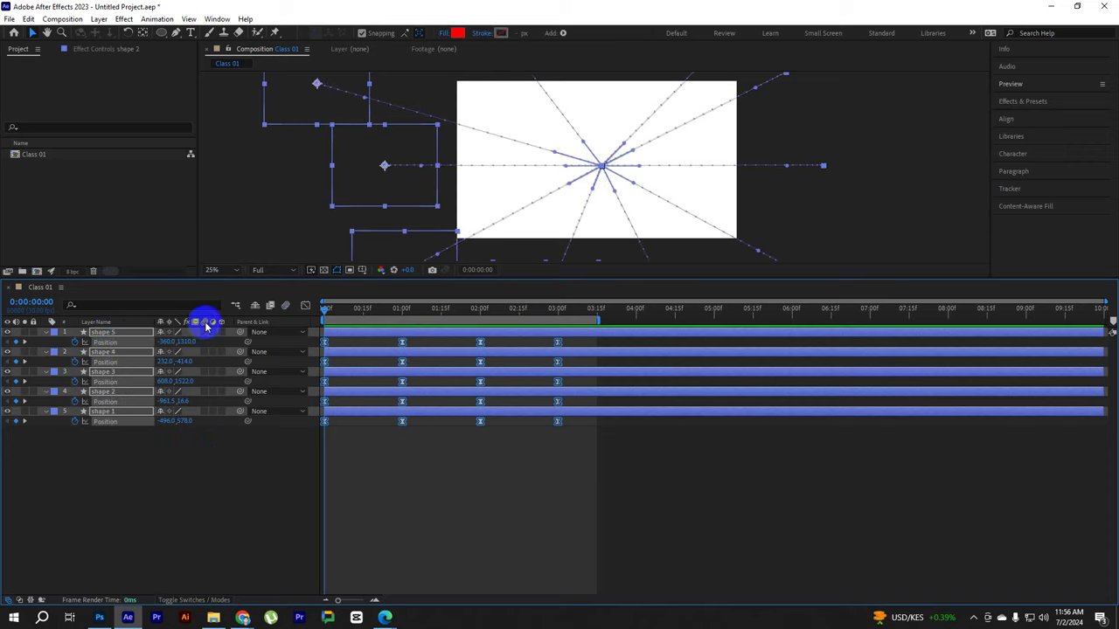
{"action": "left_click", "coordinate": [268, 516]}
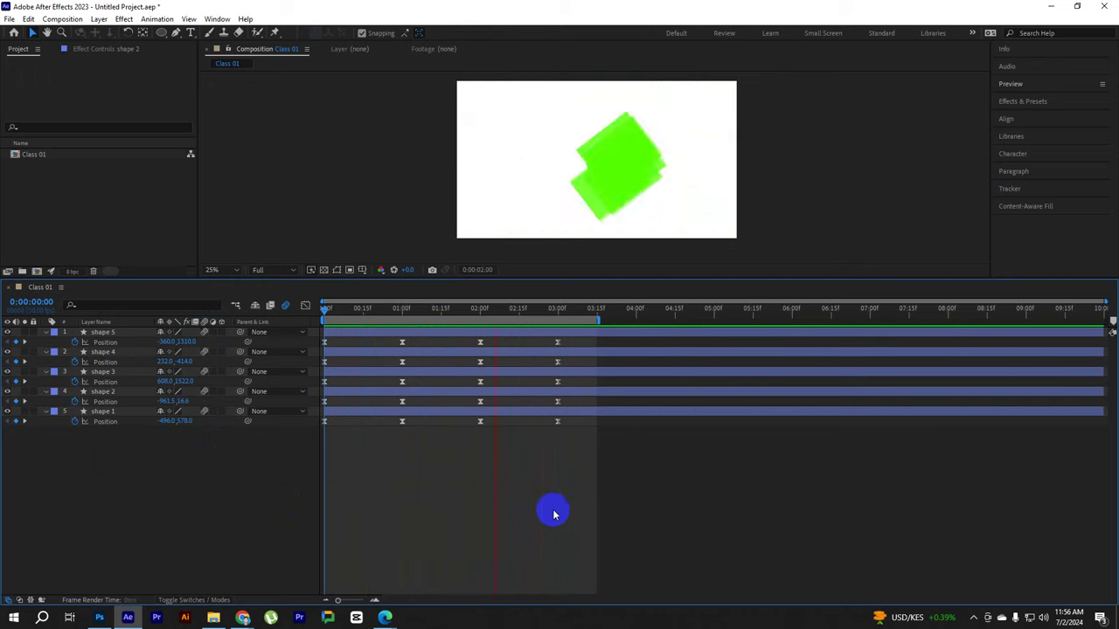
{"action": "key", "text": "space"}
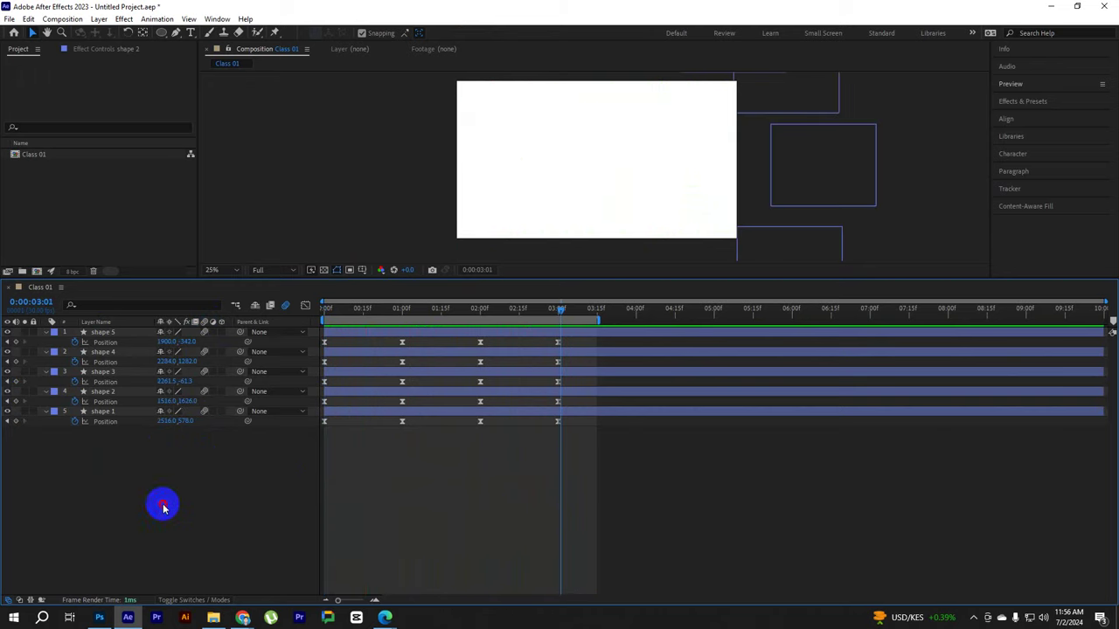
{"action": "key", "text": "u"}
{"action": "key", "text": "u"}
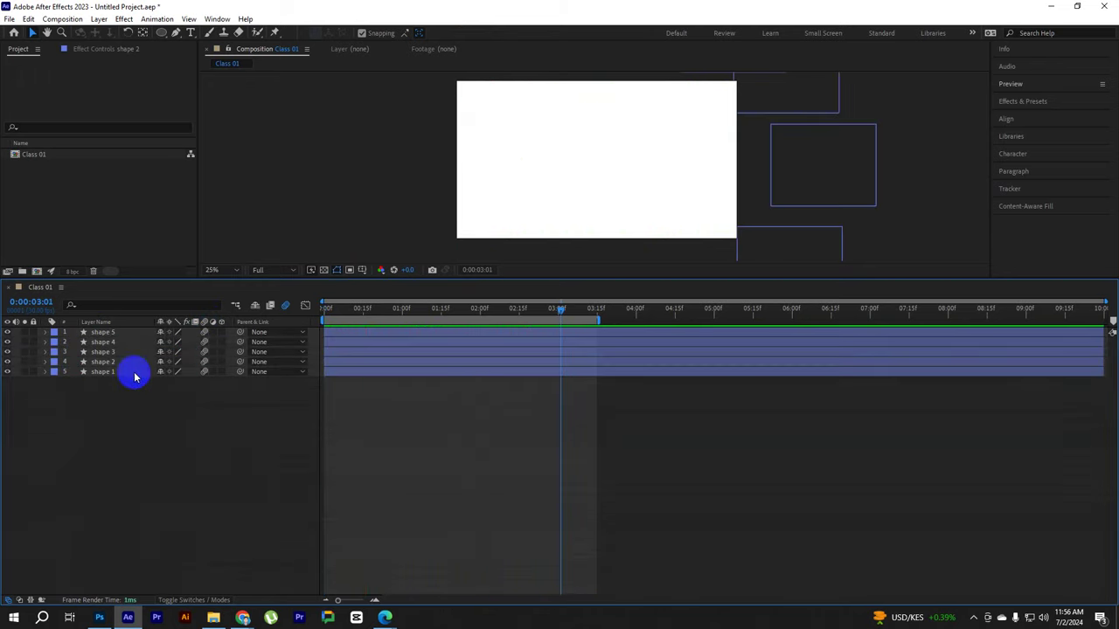
{"action": "left_click", "coordinate": [103, 372]}
{"action": "left_click", "coordinate": [45, 371]}
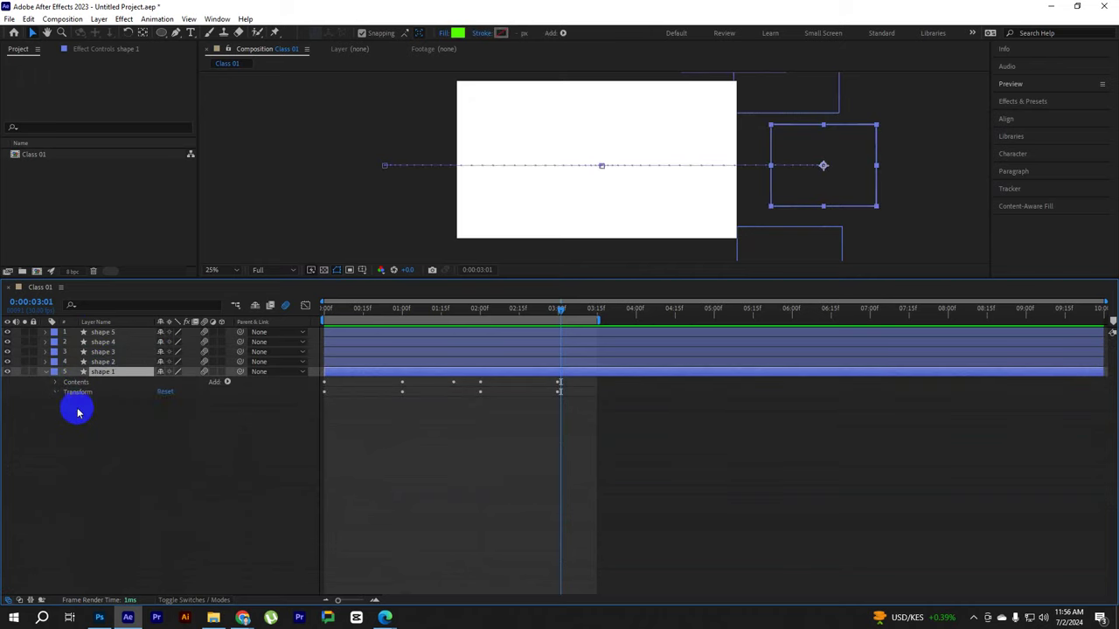
{"action": "left_click", "coordinate": [61, 394]}
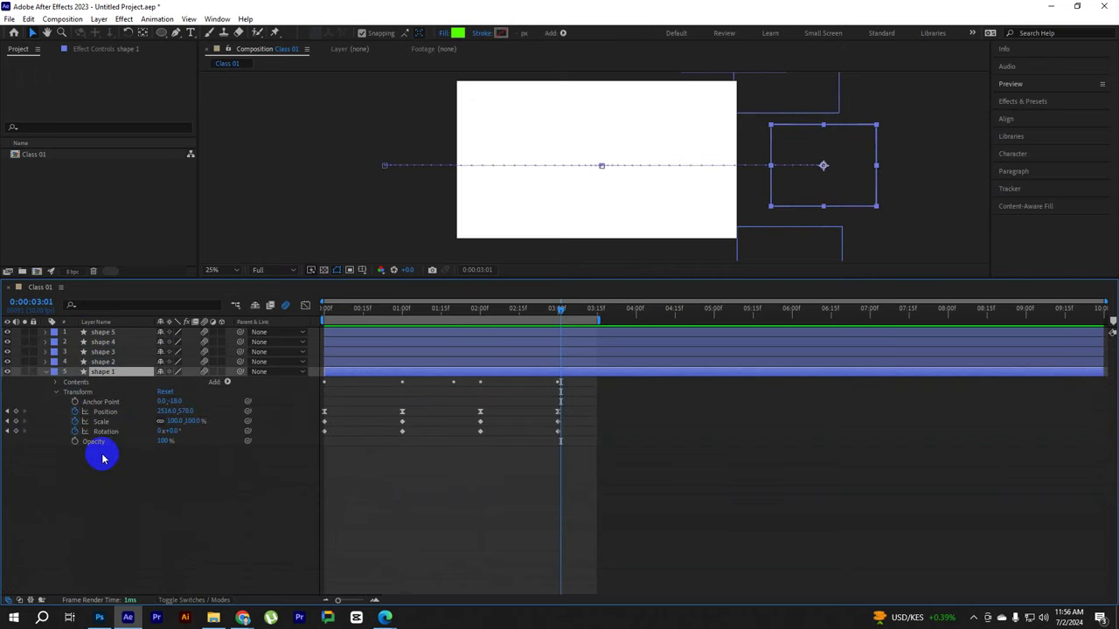
{"action": "left_click", "coordinate": [114, 476]}
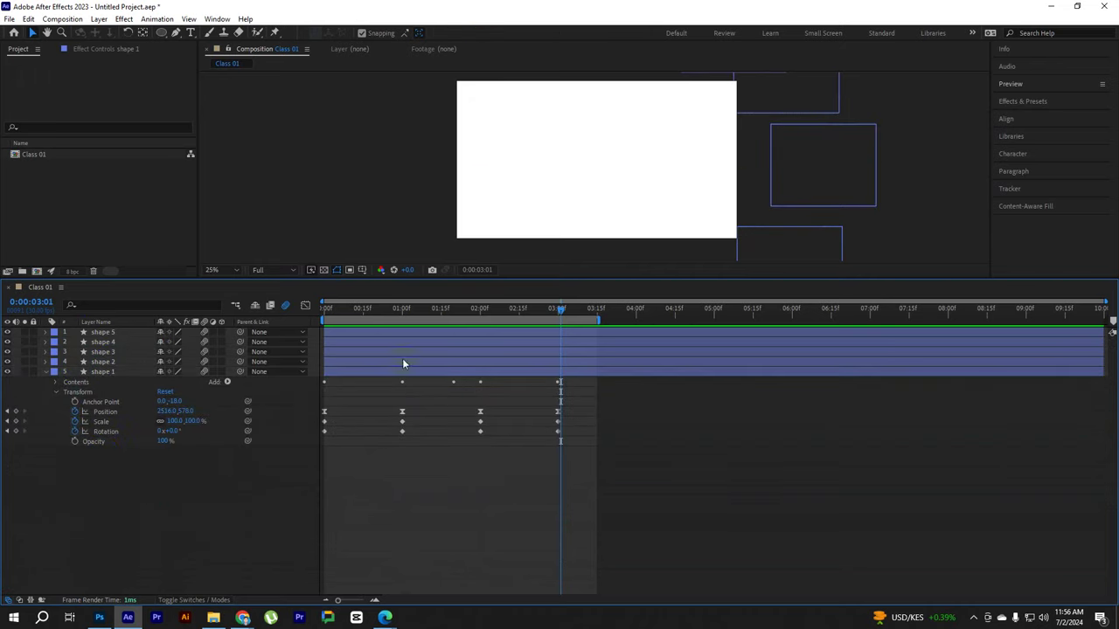
{"action": "left_click_drag", "start_coordinate": [411, 319], "coordinate": [44, 382]}
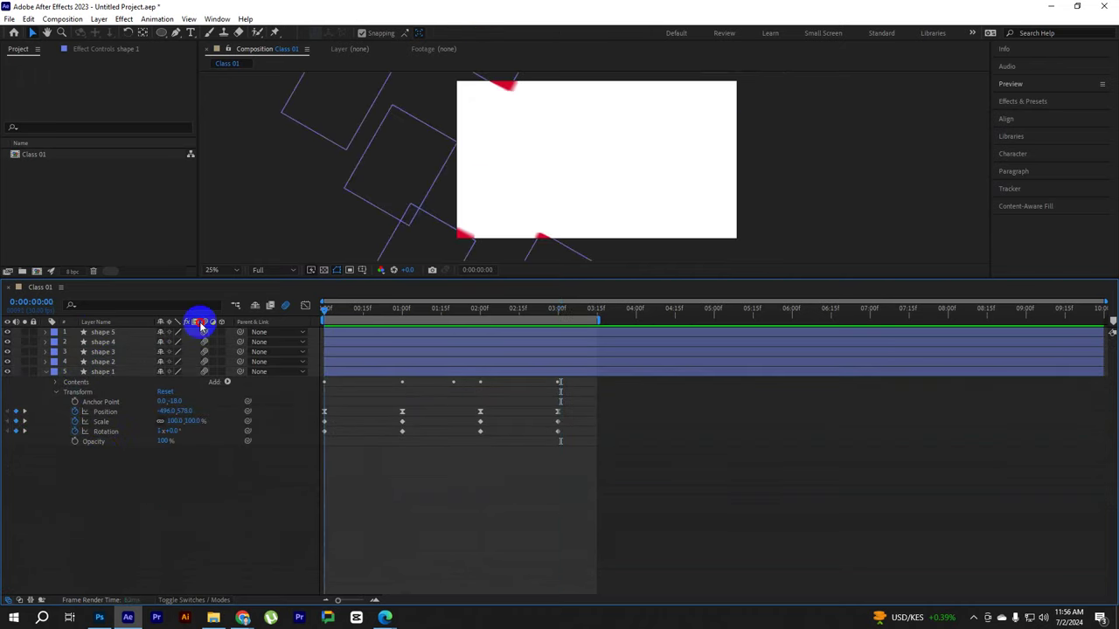
{"action": "left_click", "coordinate": [44, 372]}
{"action": "left_click_drag", "start_coordinate": [347, 316], "coordinate": [337, 312]}
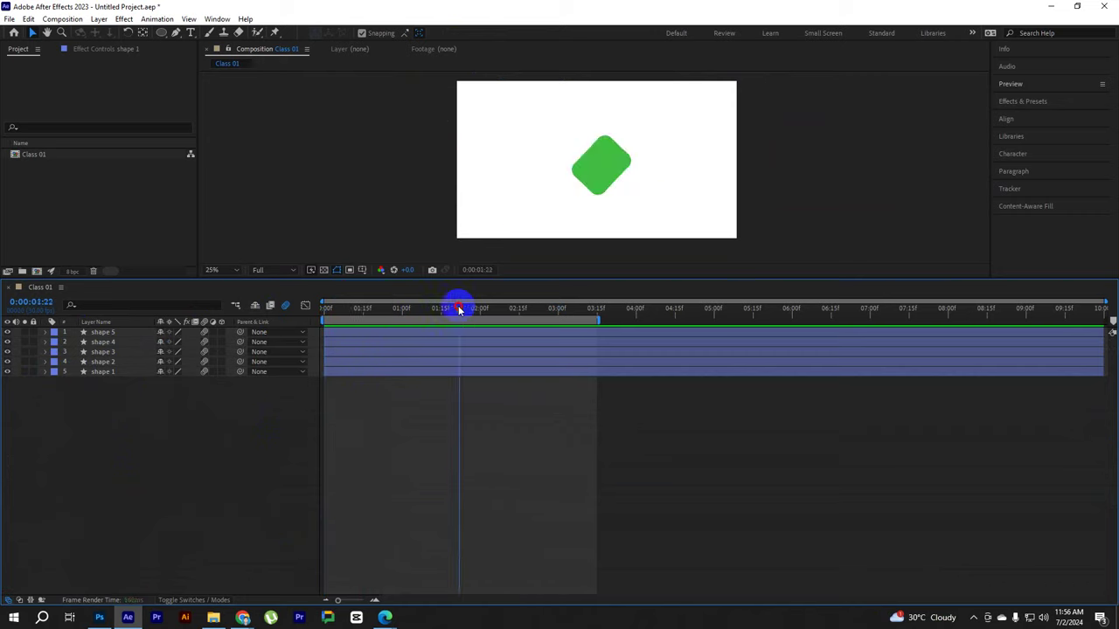
{"action": "left_click_drag", "start_coordinate": [375, 309], "coordinate": [300, 306]}
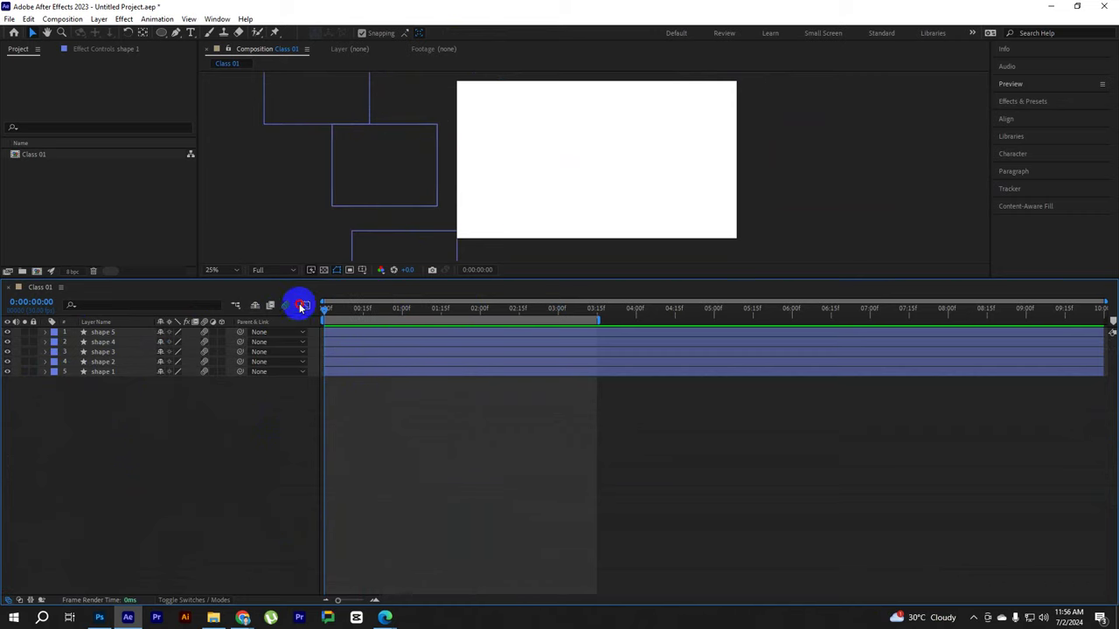
{"action": "left_click", "coordinate": [107, 375]}
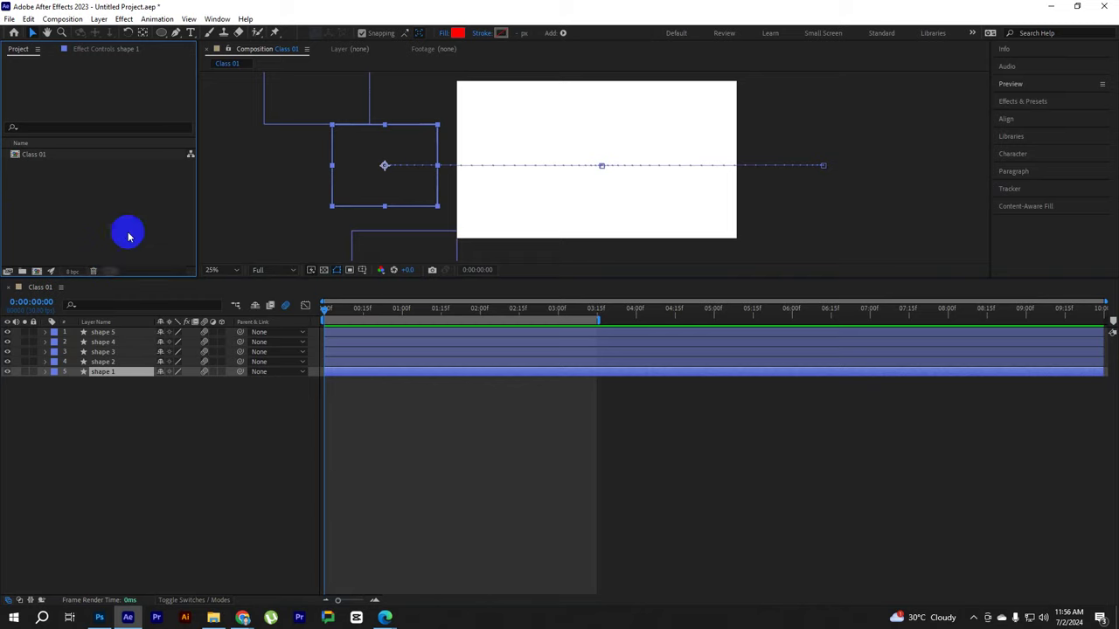
{"action": "left_click", "coordinate": [115, 383]}
Create a 1920×1080, 30 fps, 10-second composition named 'ball aniamtion'
{"action": "right_click", "coordinate": [44, 207]}
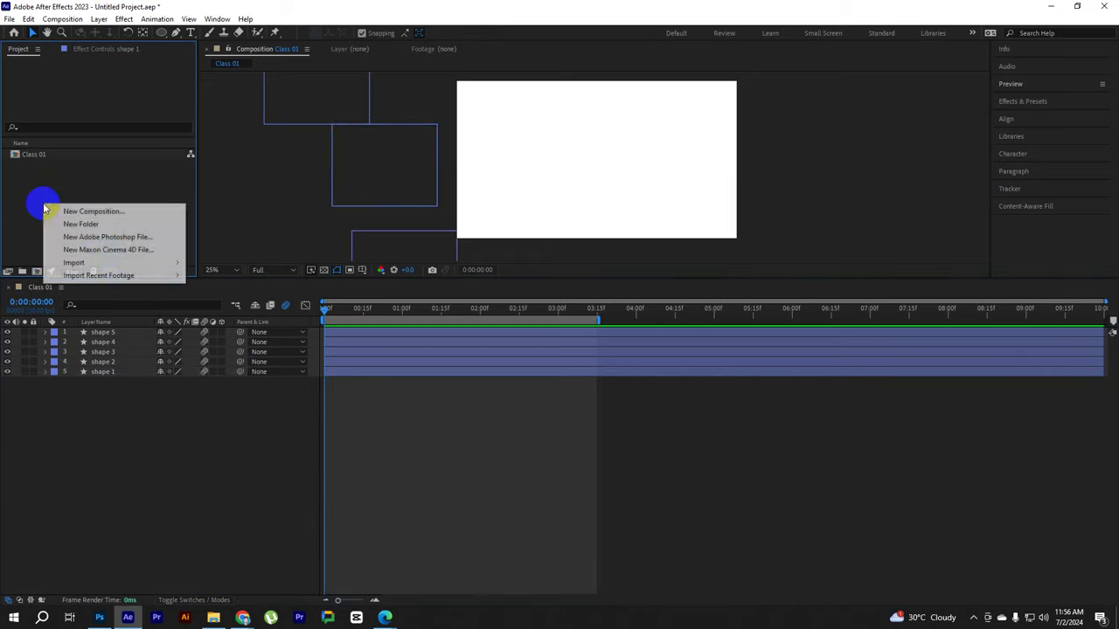
{"action": "left_click", "coordinate": [24, 184]}
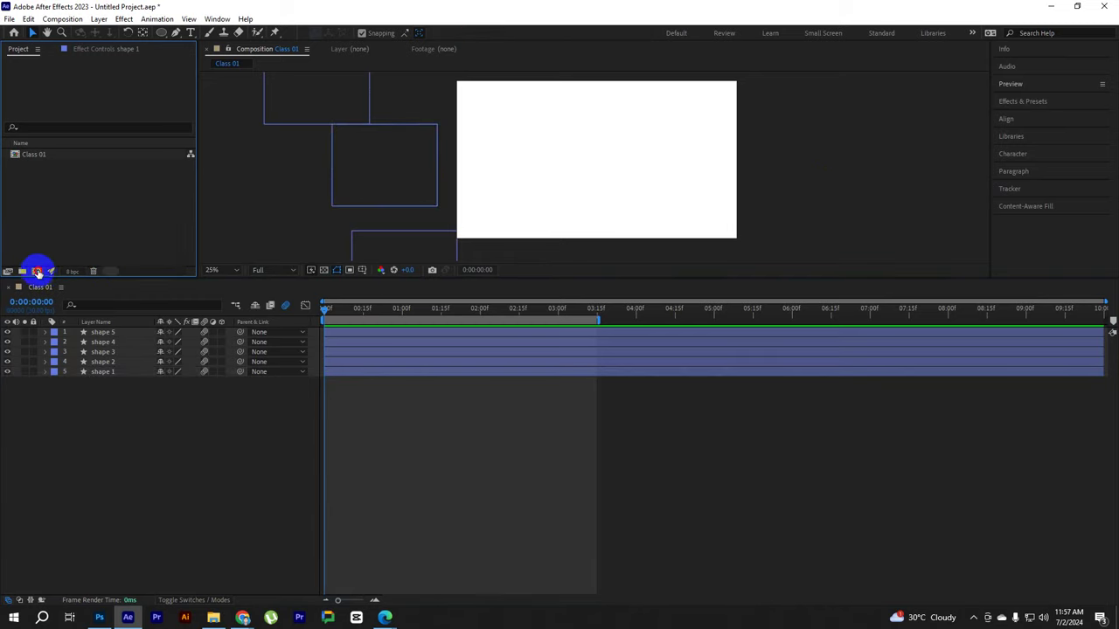
{"action": "left_click", "coordinate": [37, 271]}
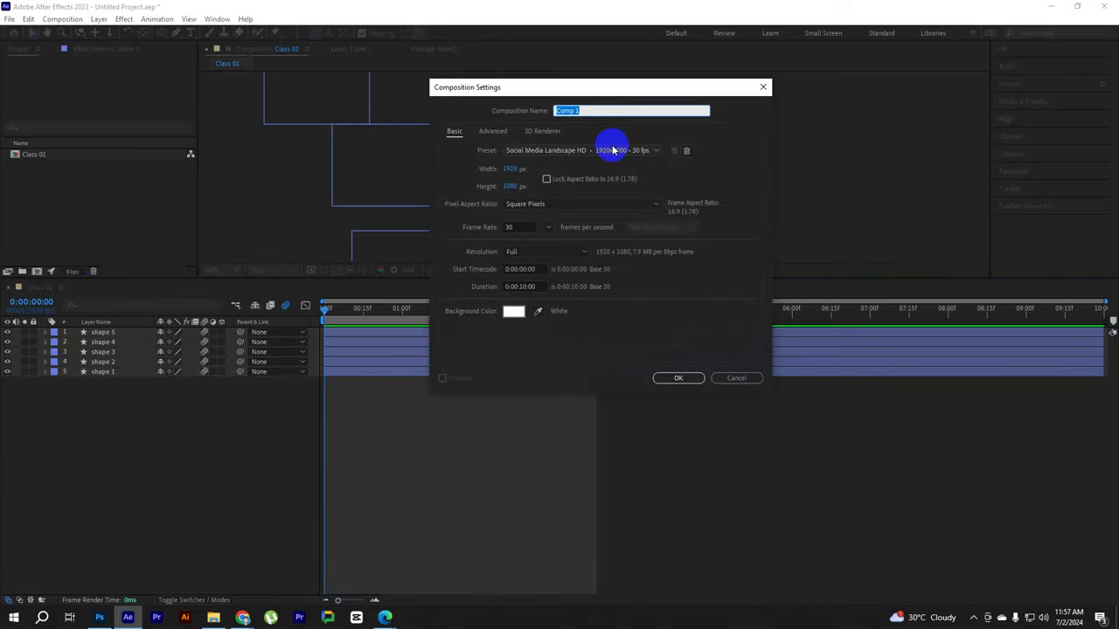
{"action": "type", "text": "tion"}
{"action": "key", "text": "Return"}
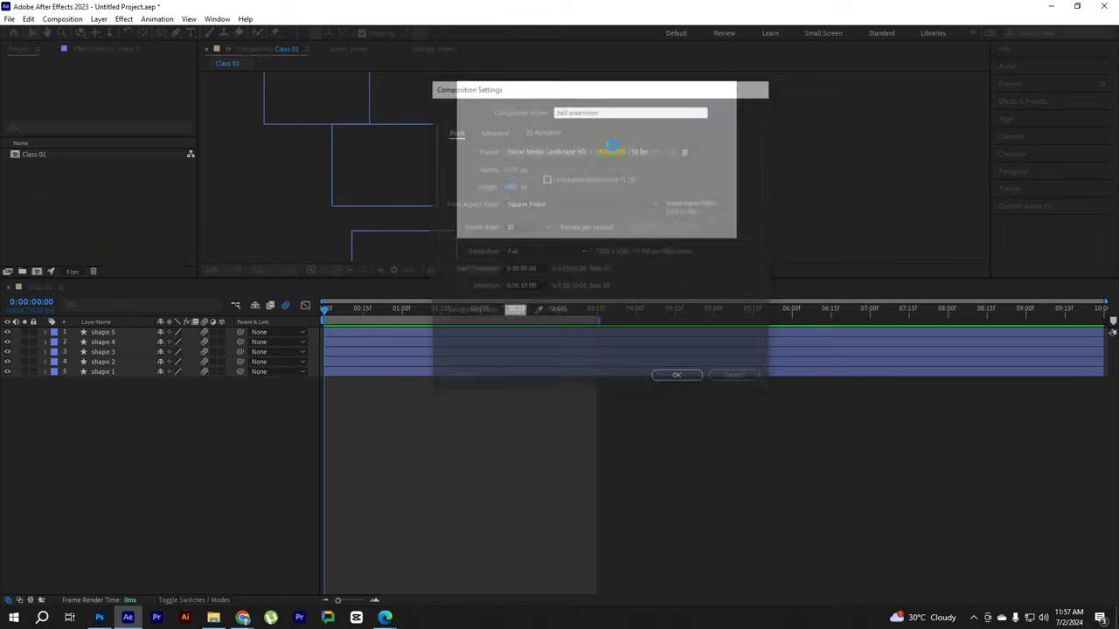
{"action": "left_click", "coordinate": [154, 374]}
{"action": "scroll", "coordinate": [559, 160], "scroll_direction": "down", "scroll_amount": 2}
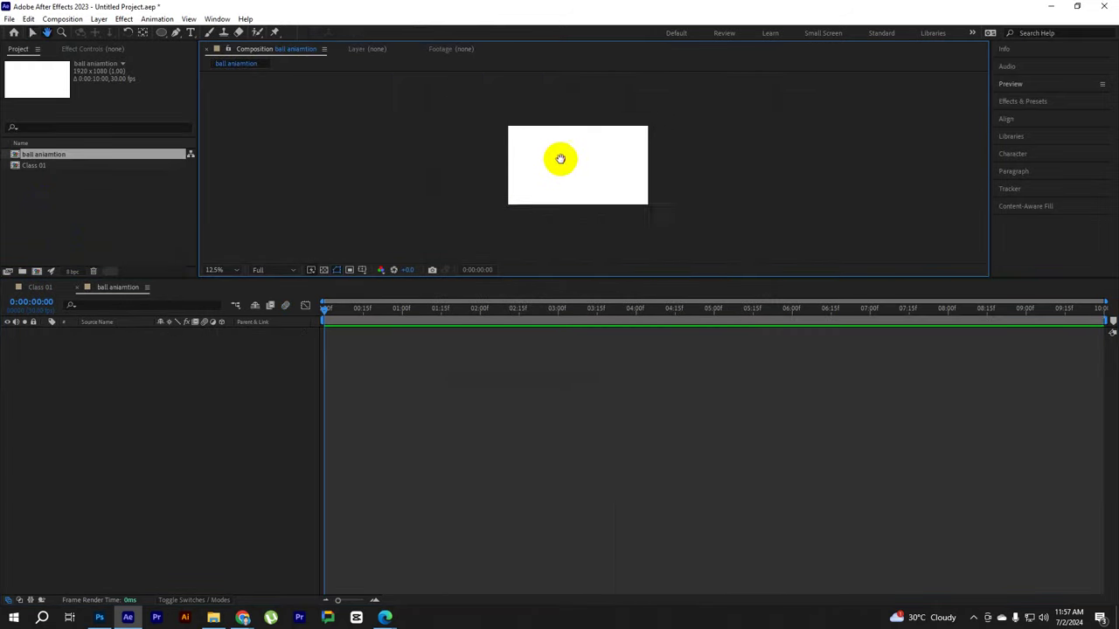
{"action": "scroll", "coordinate": [550, 165], "scroll_direction": "up", "scroll_amount": 2}
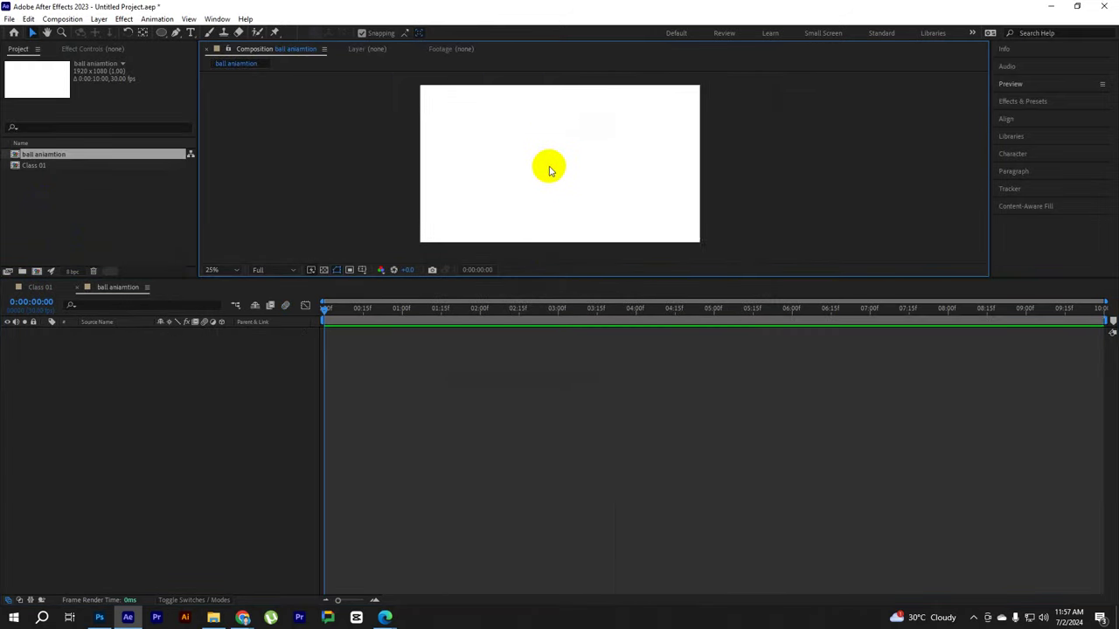
Draw a red circle near the top of the frame and centre its anchor point with Pan Behind
{"action": "left_click", "coordinate": [163, 33]}
{"action": "left_click_drag", "start_coordinate": [522, 103], "coordinate": [550, 131]}
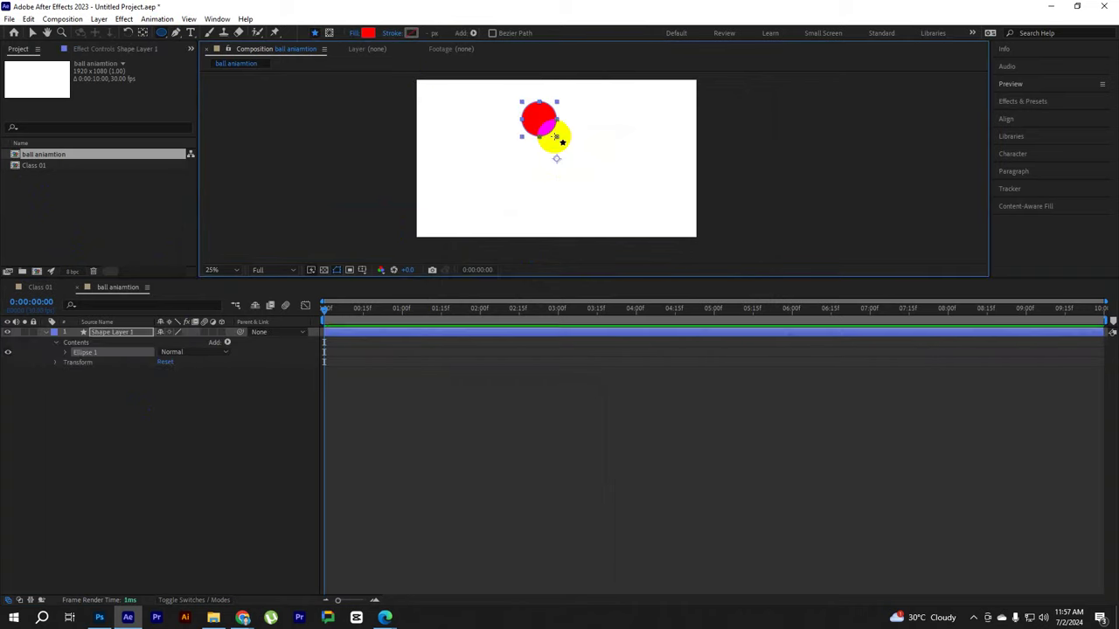
{"action": "key", "text": "v"}
{"action": "left_click", "coordinate": [607, 140]}
{"action": "left_click", "coordinate": [534, 114]}
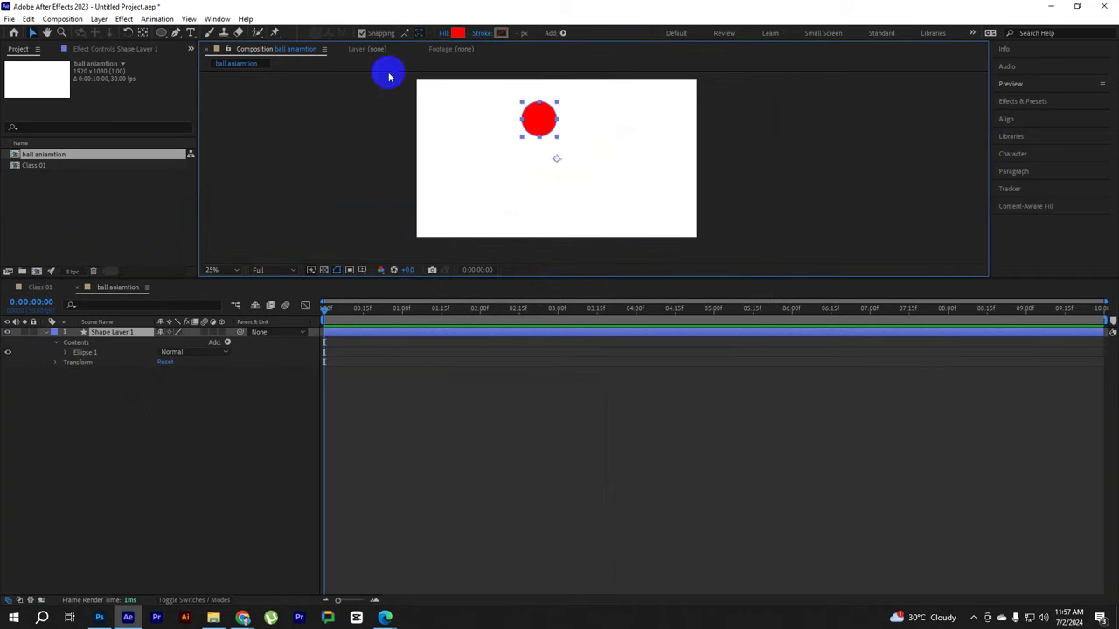
{"action": "left_click", "coordinate": [144, 33]}
{"action": "left_click_drag", "start_coordinate": [577, 176], "coordinate": [554, 118]}
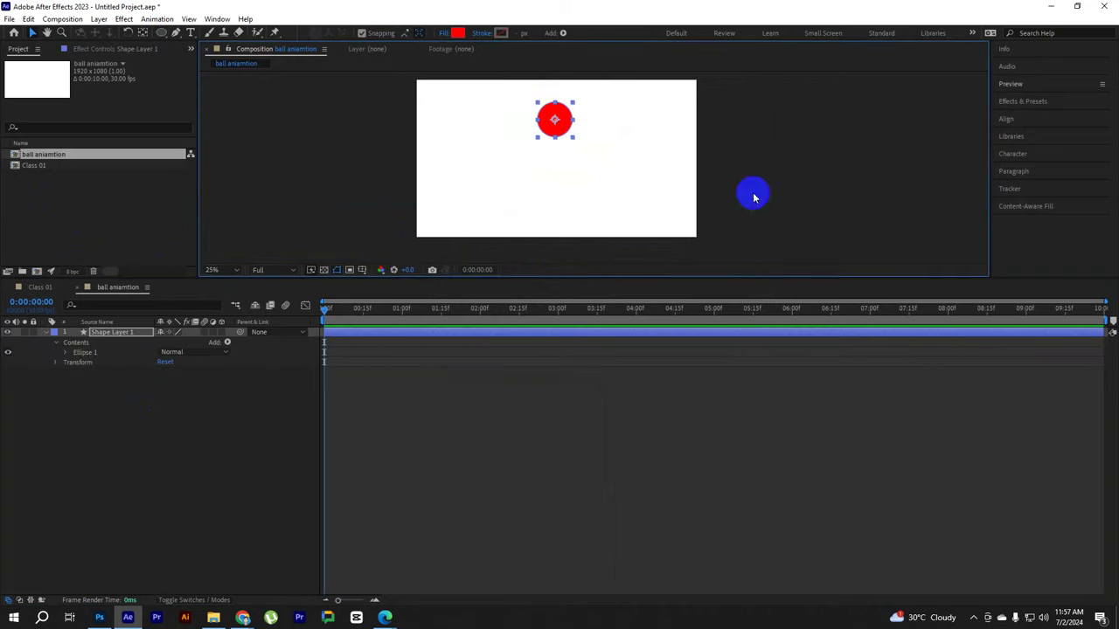
Open the Align panel and draw a wide red rectangle bar below the circle
{"action": "left_click", "coordinate": [1006, 120]}
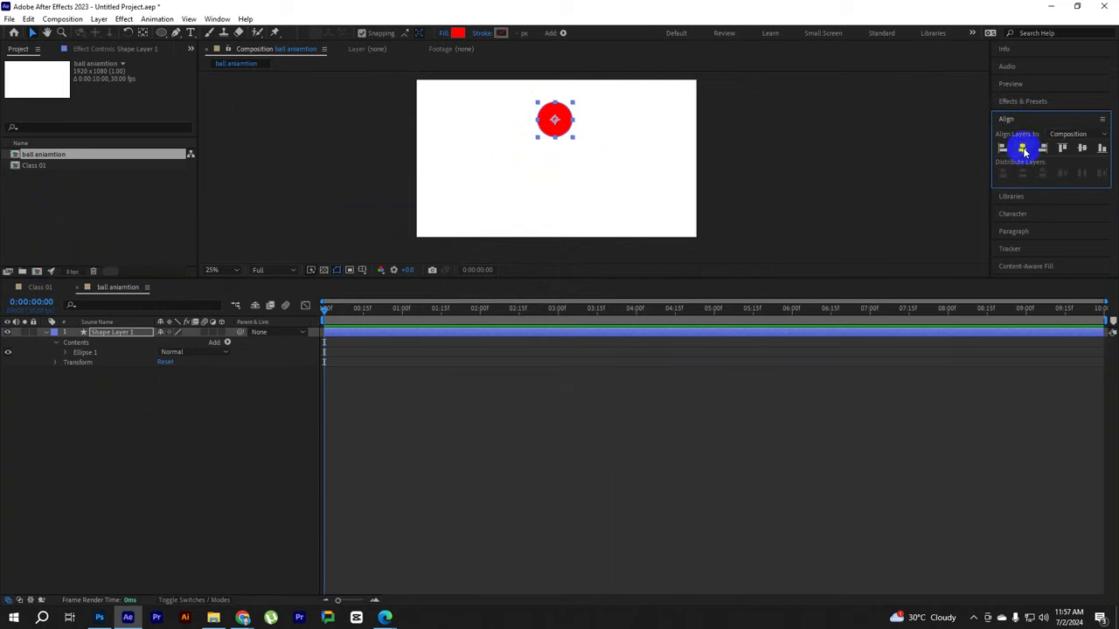
{"action": "left_click", "coordinate": [617, 163]}
{"action": "left_click", "coordinate": [554, 117]}
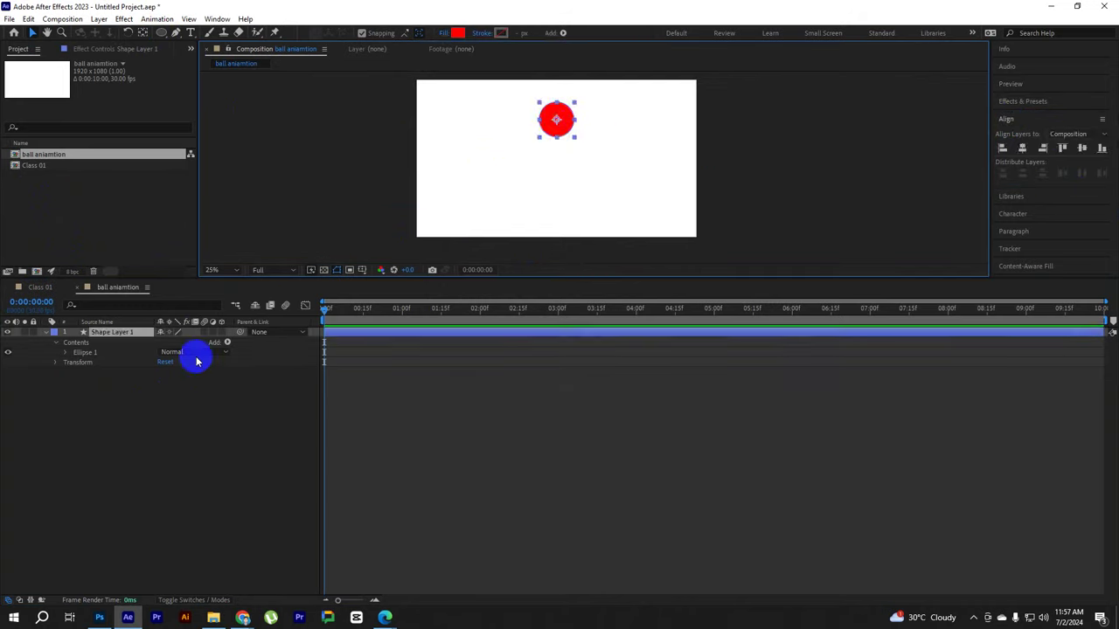
{"action": "left_click", "coordinate": [367, 349]}
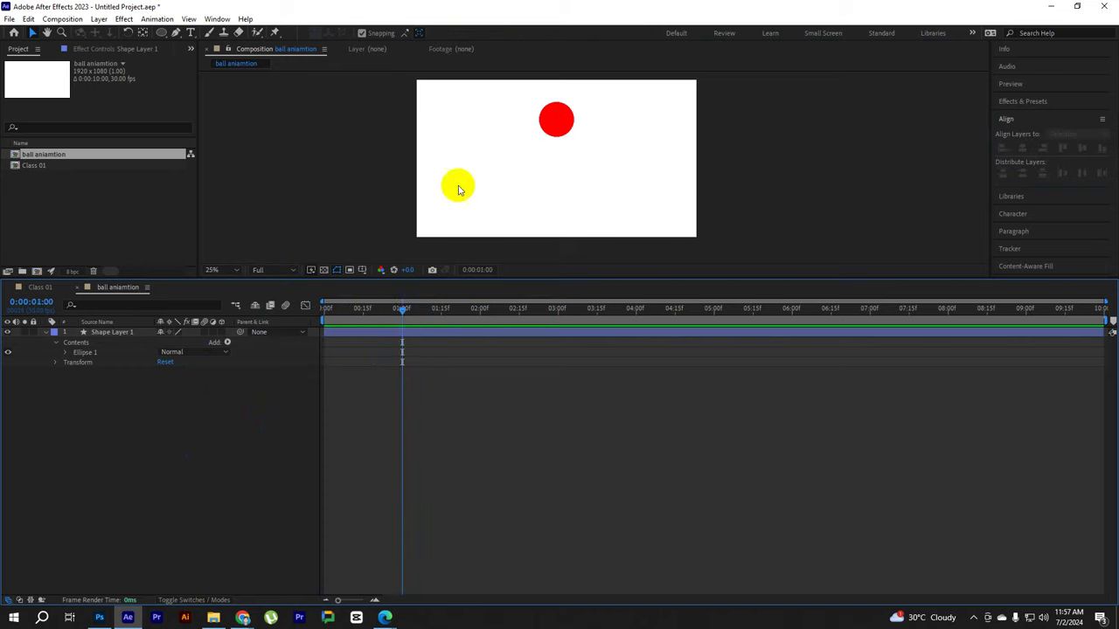
{"action": "left_click_drag", "start_coordinate": [163, 33], "coordinate": [187, 40]}
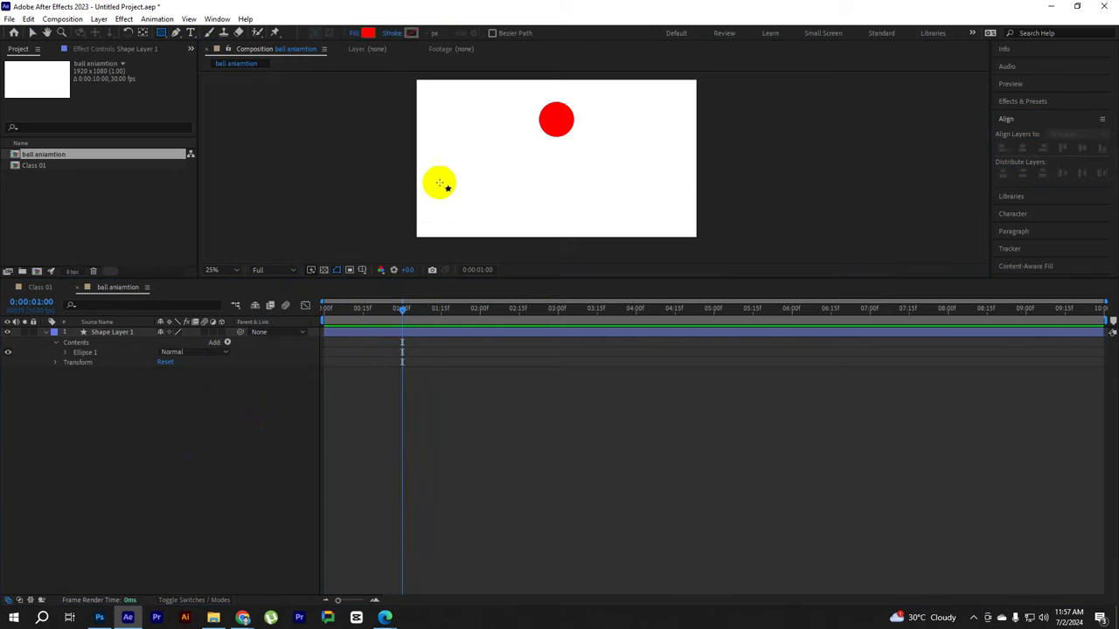
{"action": "left_click_drag", "start_coordinate": [420, 192], "coordinate": [630, 201]}
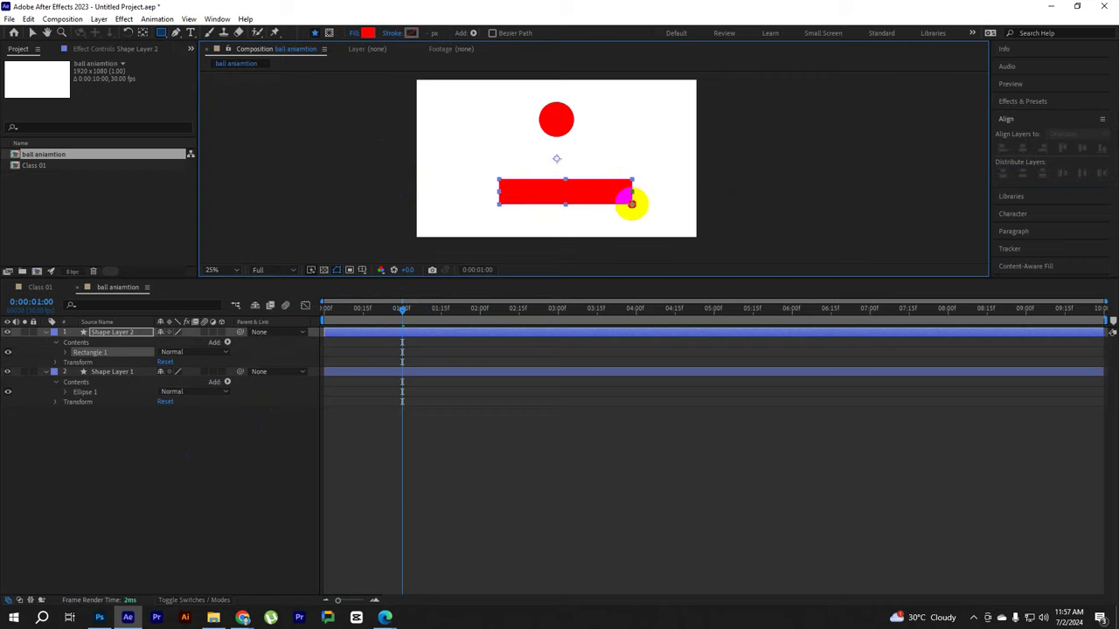
Centre the red bar horizontally in the composition and change its fill to purple
{"action": "left_click", "coordinate": [144, 35]}
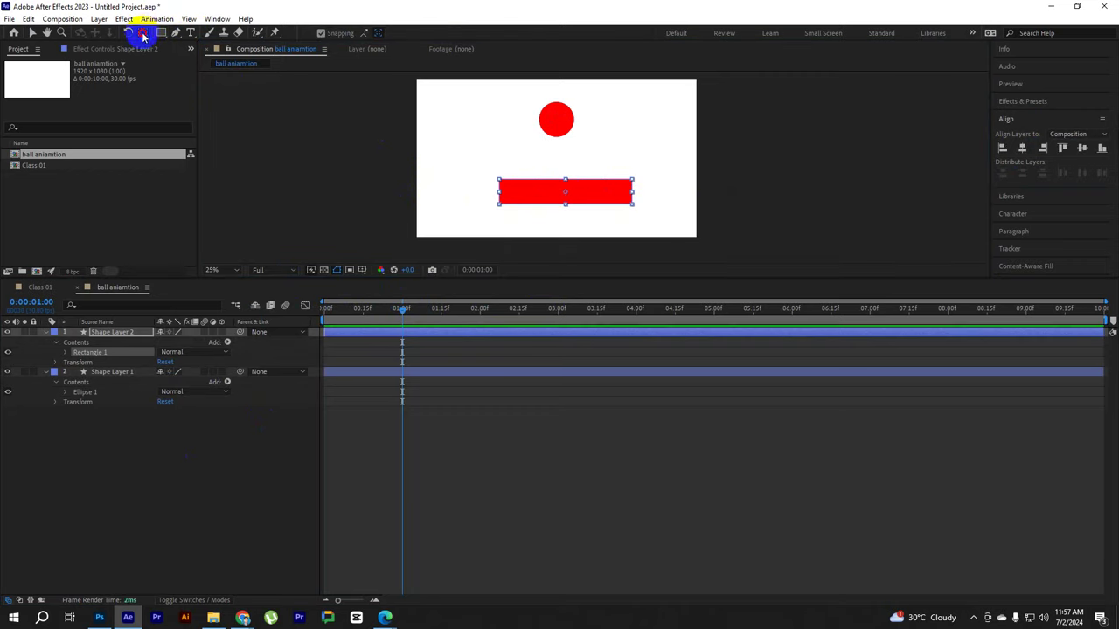
{"action": "left_click", "coordinate": [719, 163]}
{"action": "key", "text": "v"}
{"action": "left_click_drag", "start_coordinate": [582, 198], "coordinate": [571, 201]}
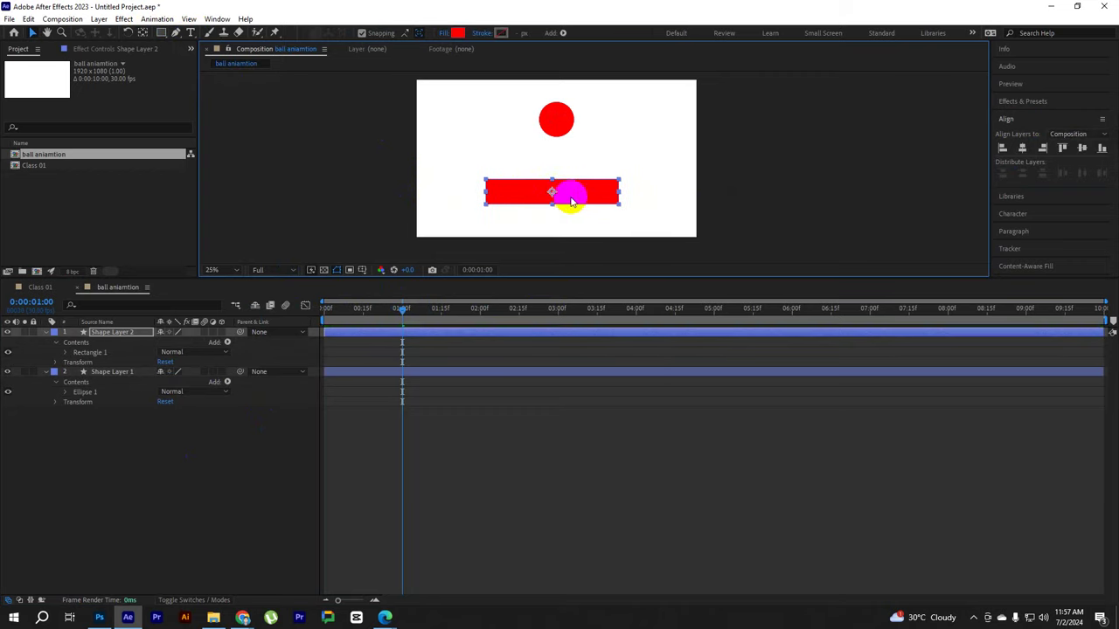
{"action": "left_click", "coordinate": [1021, 148]}
{"action": "left_click", "coordinate": [754, 180]}
{"action": "left_click", "coordinate": [579, 190]}
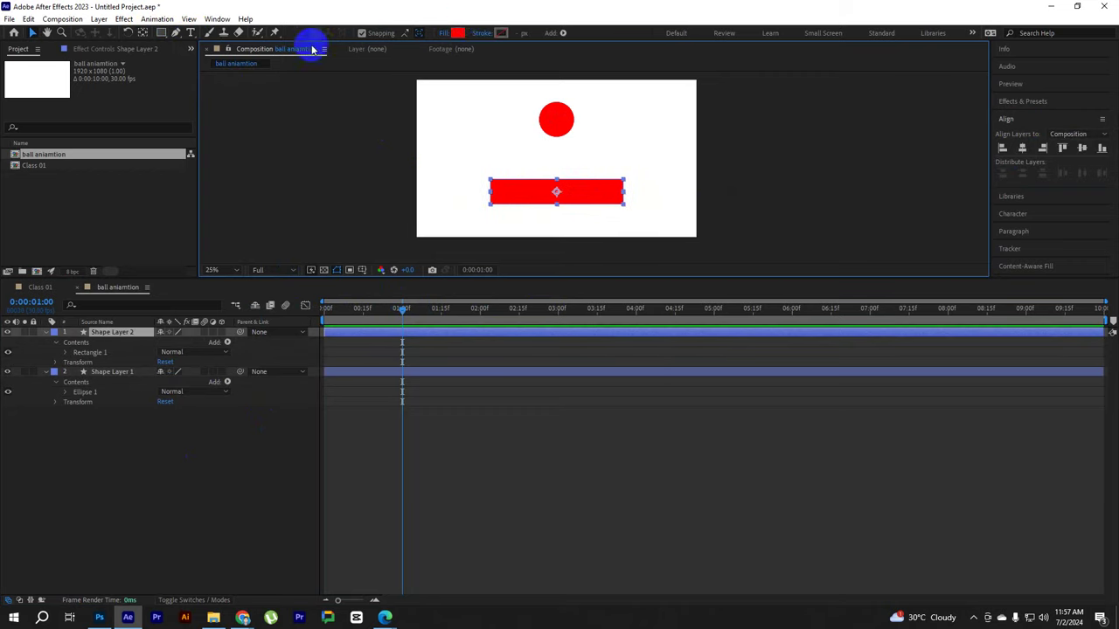
{"action": "left_click", "coordinate": [453, 35]}
{"action": "mouse_move", "coordinate": [749, 110]}
{"action": "left_mouse_down"}
{"action": "mouse_move", "coordinate": [822, 104]}
{"action": "mouse_move", "coordinate": [811, 103]}
{"action": "left_mouse_up"}
{"action": "left_click", "coordinate": [953, 93]}
Stretch the purple bar across the frame bottom and move its layer below the circle
{"action": "mouse_move", "coordinate": [591, 189]}
{"action": "left_mouse_down"}
{"action": "mouse_move", "coordinate": [588, 225]}
{"action": "mouse_move", "coordinate": [711, 229]}
{"action": "left_mouse_up"}
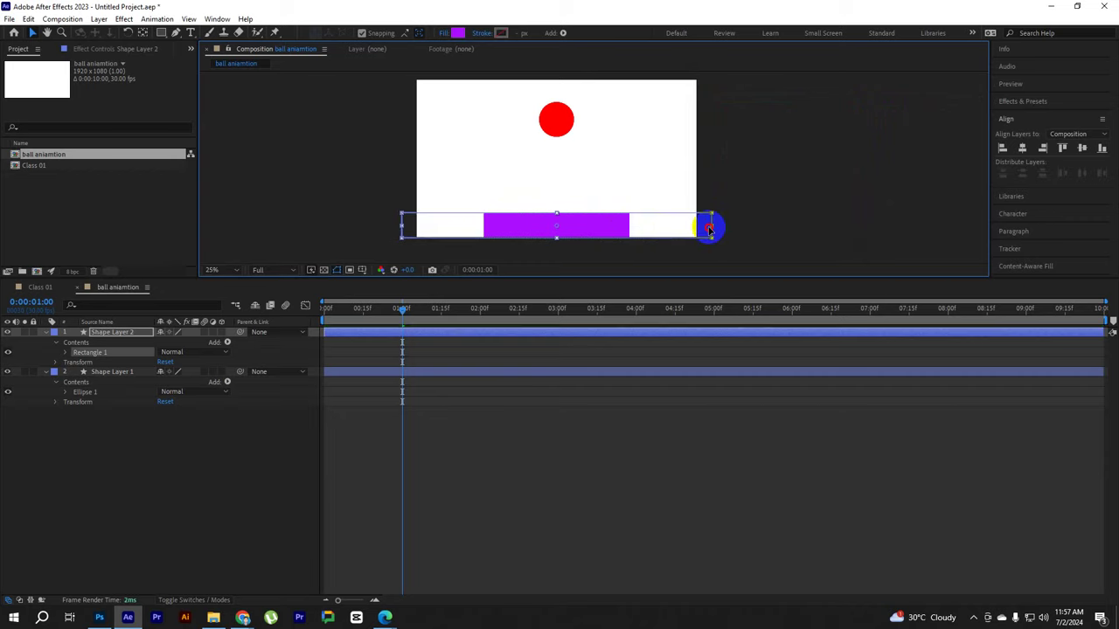
{"action": "left_click_drag", "start_coordinate": [558, 213], "coordinate": [555, 210]}
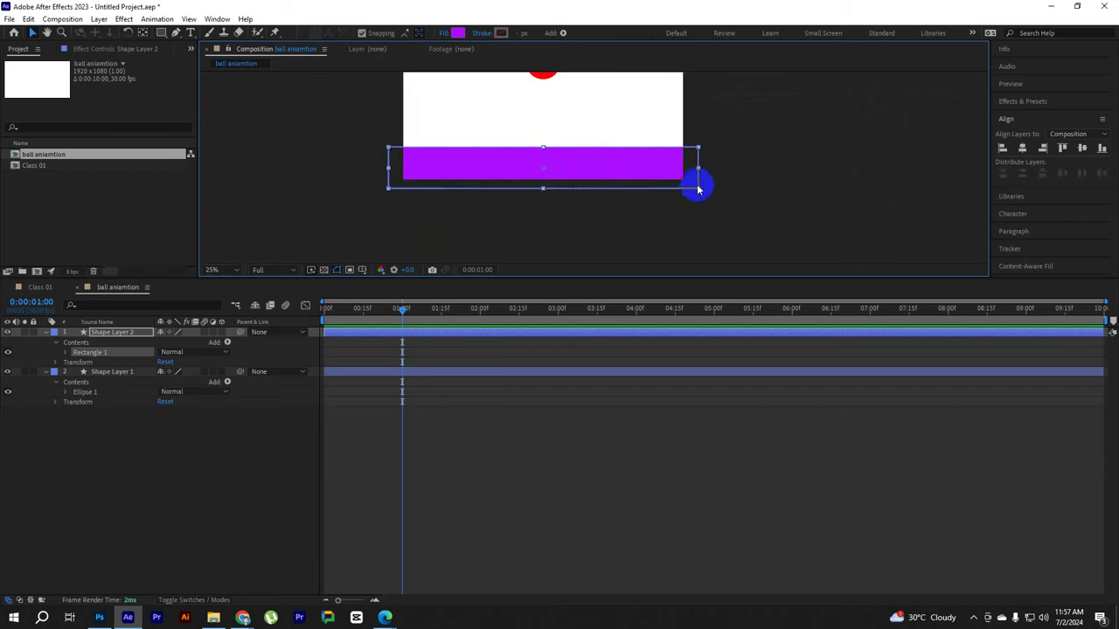
{"action": "left_click_drag", "start_coordinate": [628, 230], "coordinate": [592, 218]}
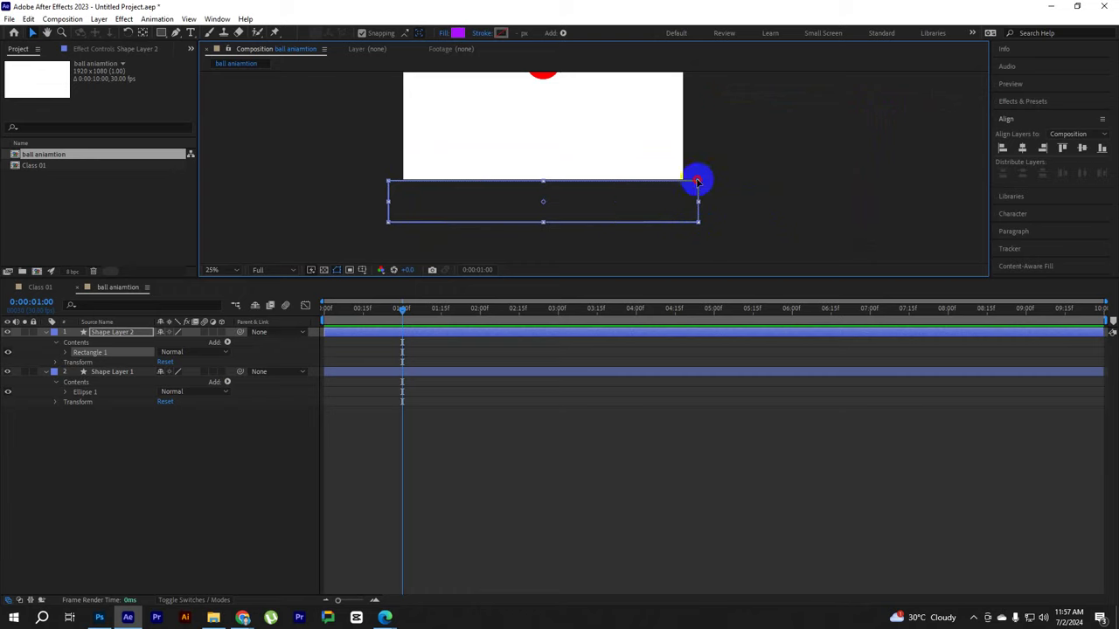
{"action": "mouse_move", "coordinate": [696, 182]}
{"action": "left_mouse_down"}
{"action": "mouse_move", "coordinate": [543, 205]}
{"action": "mouse_move", "coordinate": [591, 221]}
{"action": "left_mouse_up"}
{"action": "left_click", "coordinate": [746, 113]}
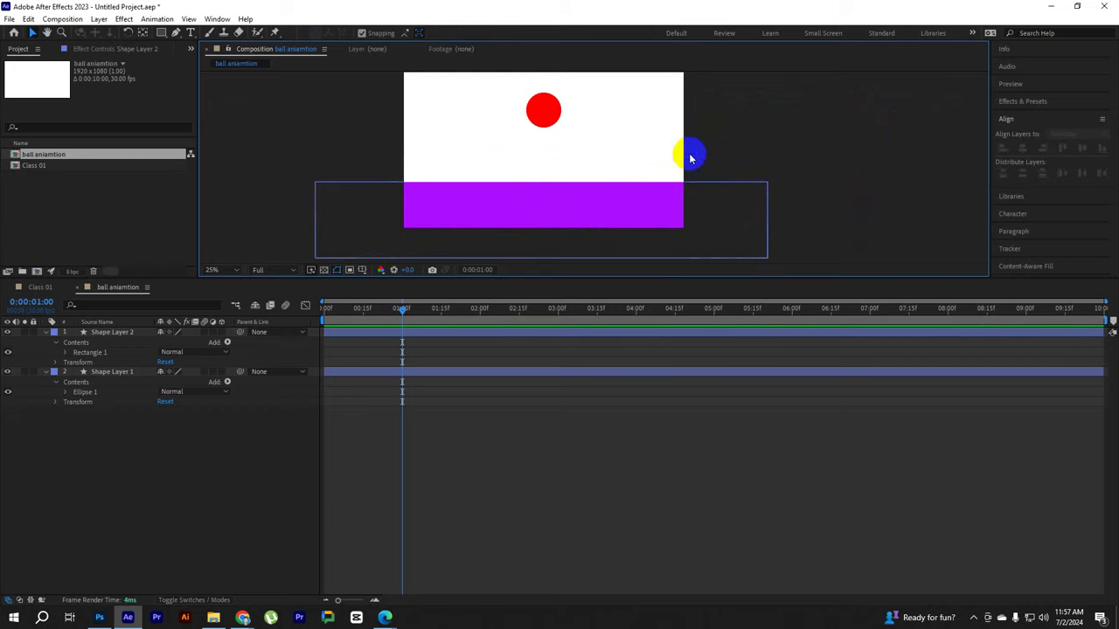
{"action": "left_click_drag", "start_coordinate": [105, 333], "coordinate": [107, 405]}
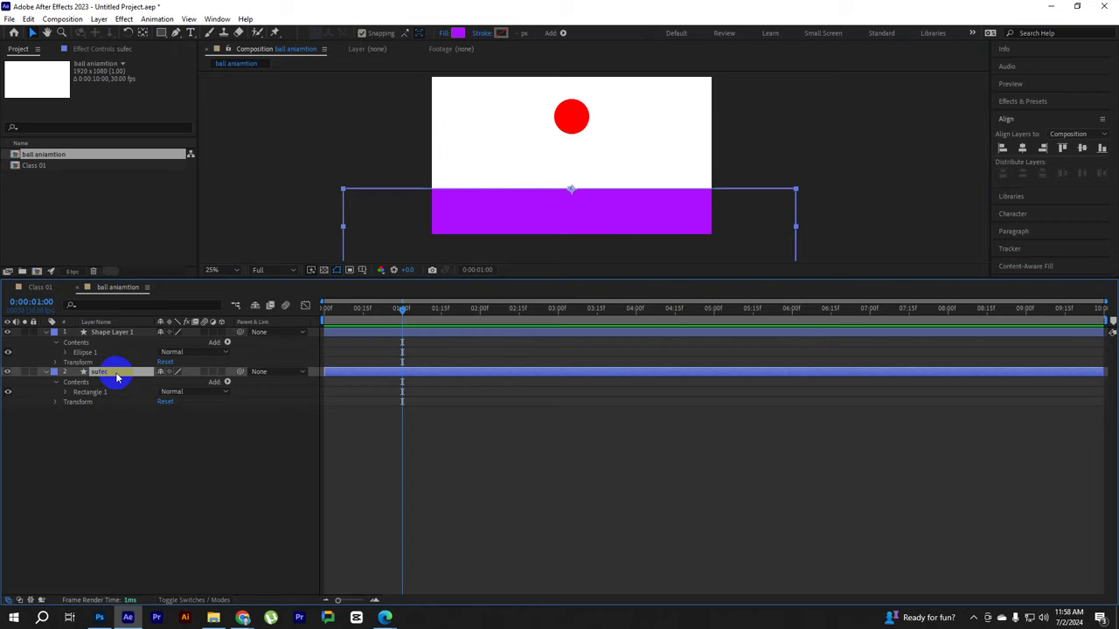
Name the circle layer 'ball', lift it above the frame at 0:00, and keyframe its Position
{"action": "left_click", "coordinate": [122, 338]}
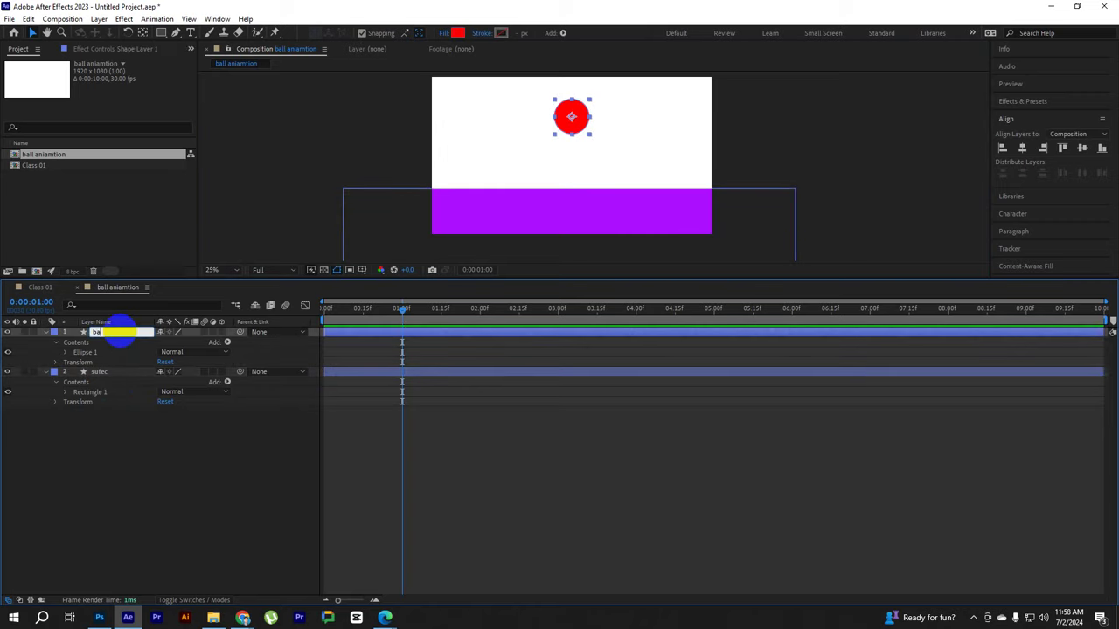
{"action": "scroll", "coordinate": [632, 183], "scroll_direction": "down", "scroll_amount": 1}
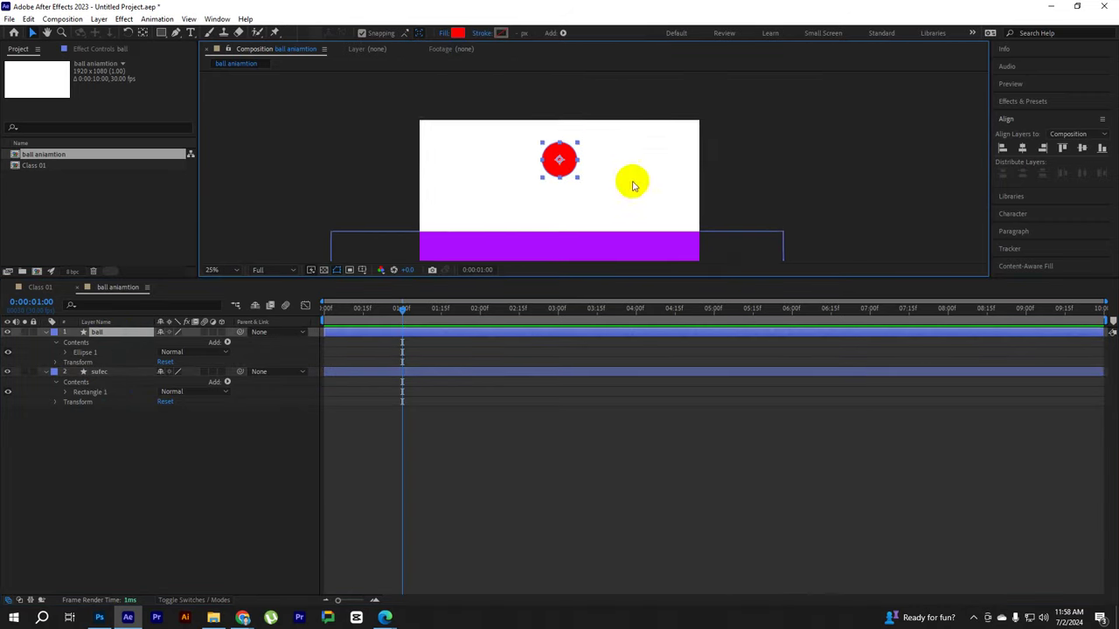
{"action": "left_click", "coordinate": [417, 348]}
{"action": "key", "text": "Home"}
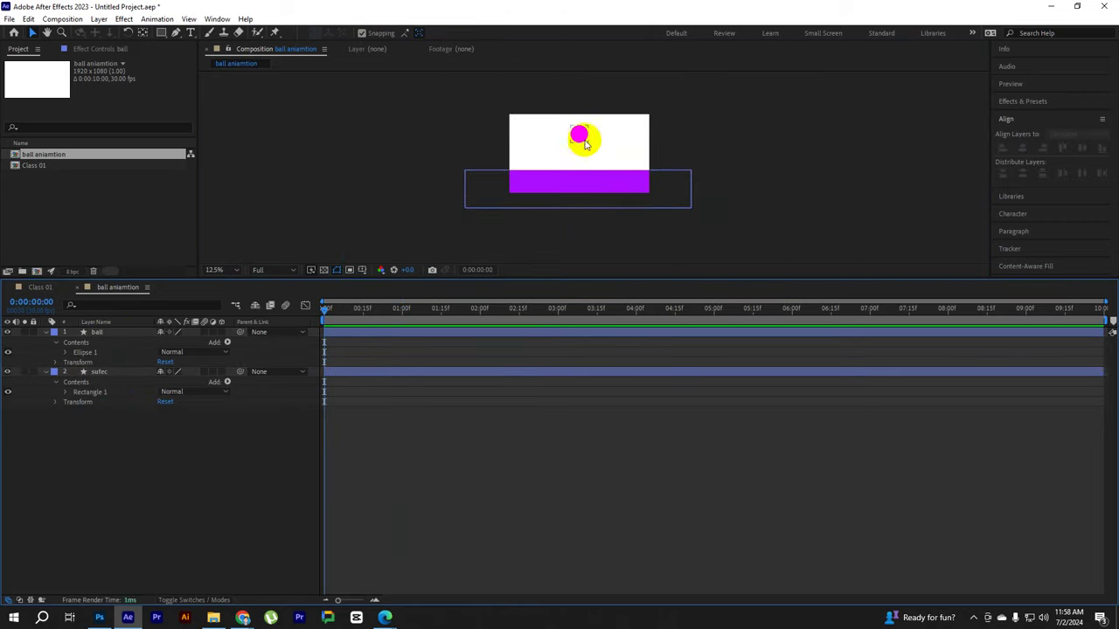
{"action": "left_click", "coordinate": [580, 135]}
{"action": "left_click_drag", "start_coordinate": [579, 134], "coordinate": [579, 98]}
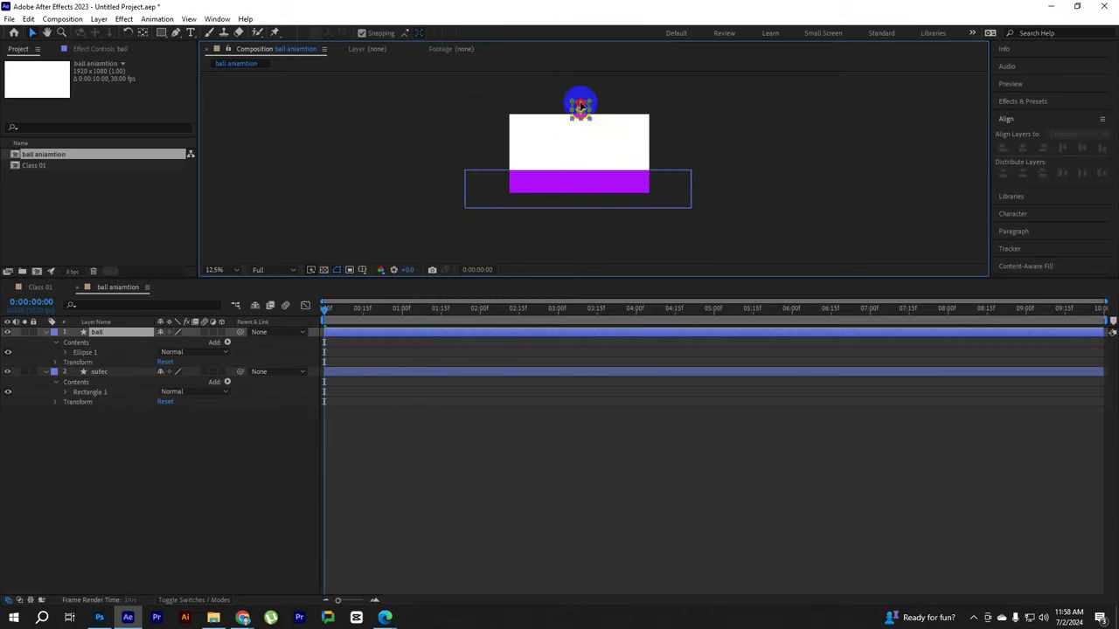
{"action": "scroll", "coordinate": [636, 145], "scroll_direction": "up", "scroll_amount": 1}
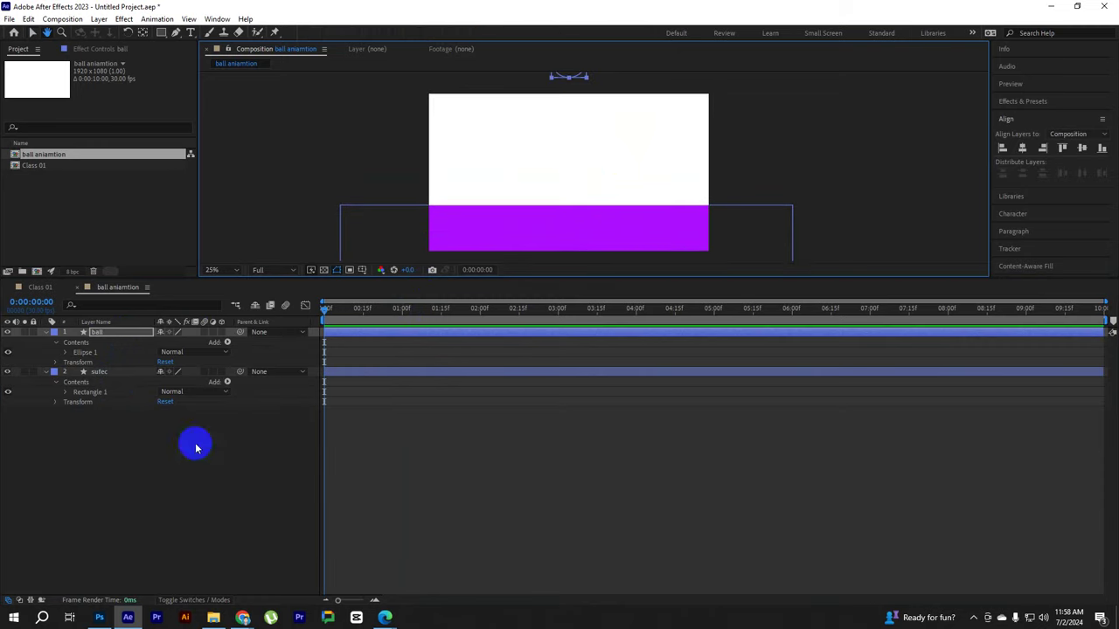
{"action": "key", "text": "p"}
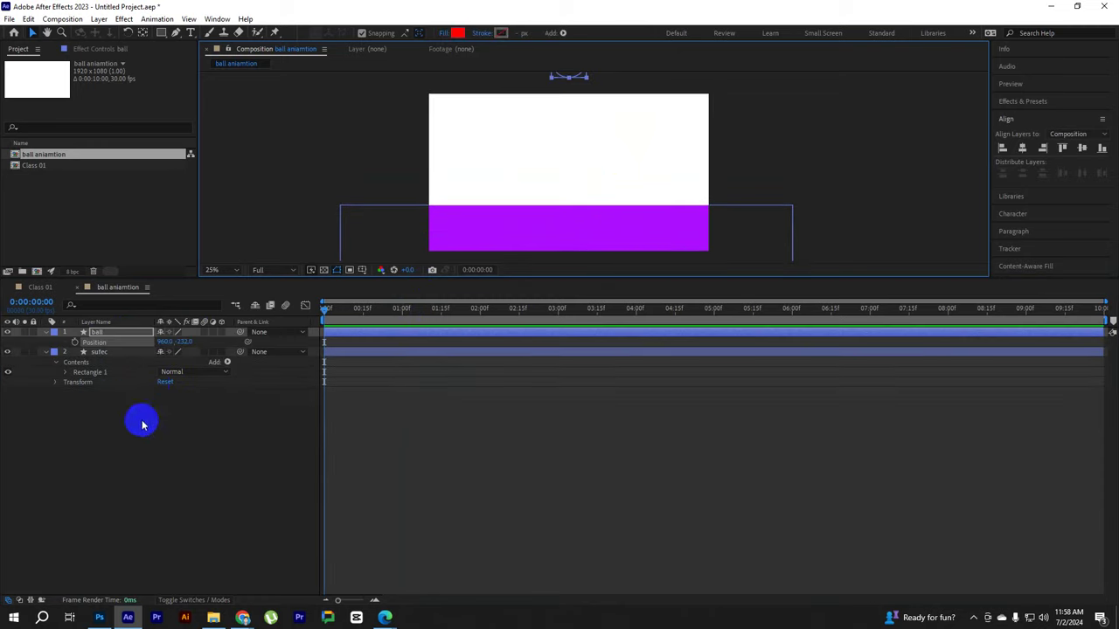
{"action": "left_click", "coordinate": [115, 434]}
{"action": "left_click", "coordinate": [110, 332]}
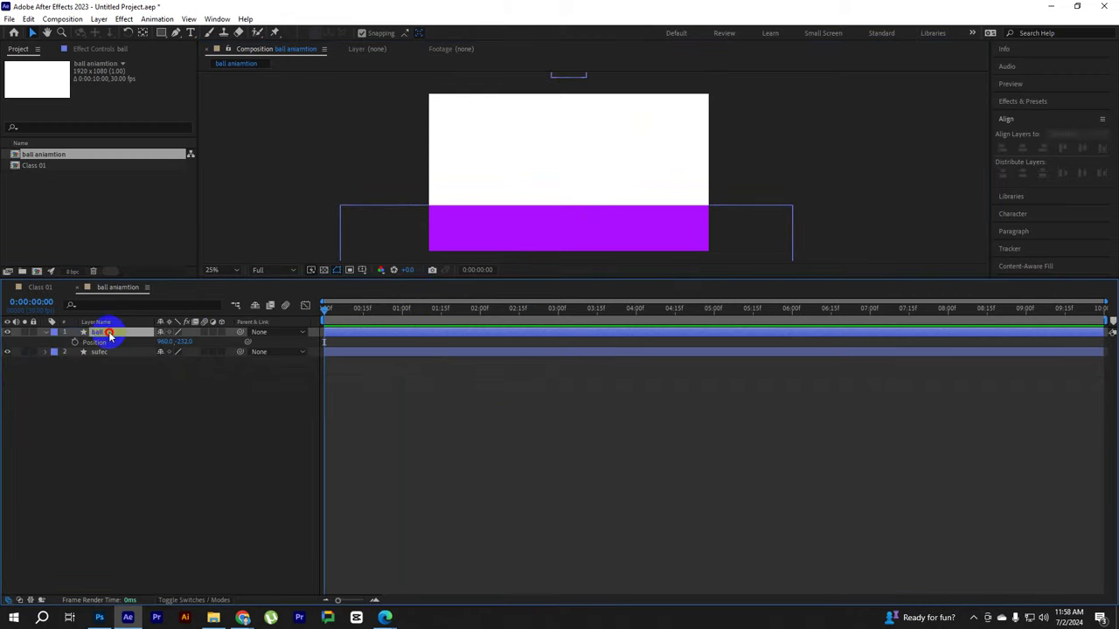
{"action": "left_click", "coordinate": [75, 343]}
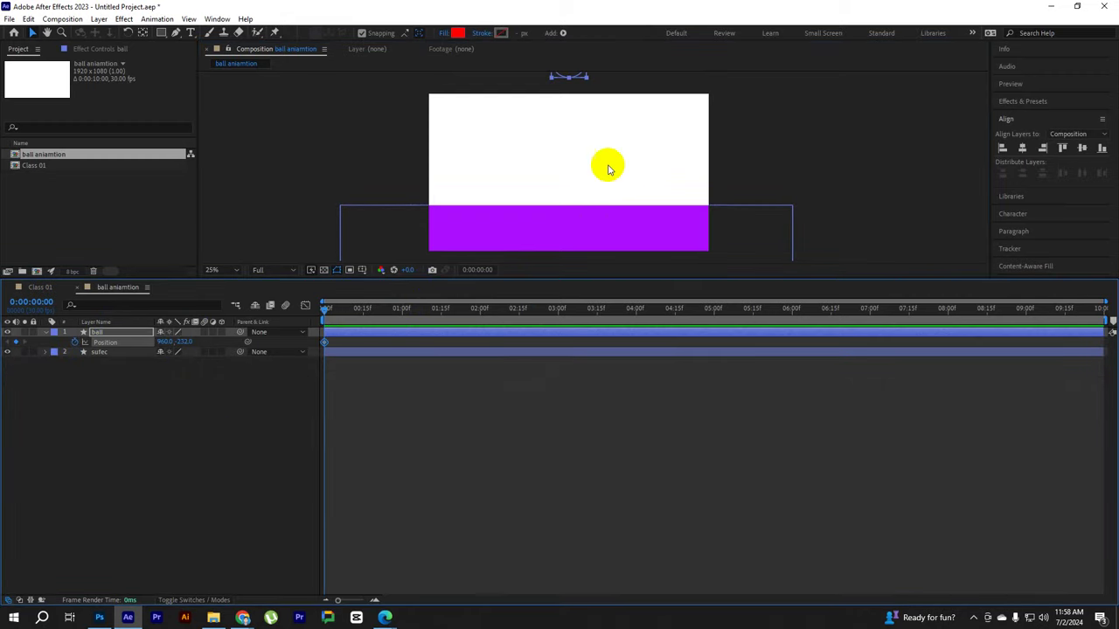
At 1:00, drop the ball onto the purple floor and preview the fall
{"action": "scroll", "coordinate": [609, 168], "scroll_direction": "up", "scroll_amount": 1}
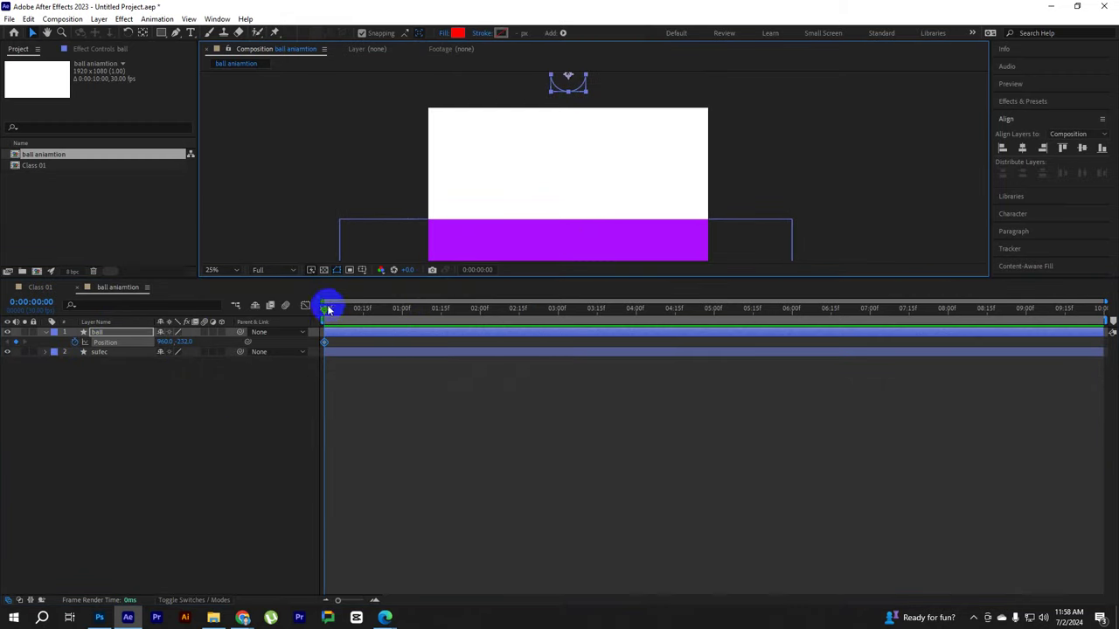
{"action": "left_click_drag", "start_coordinate": [328, 310], "coordinate": [396, 319]}
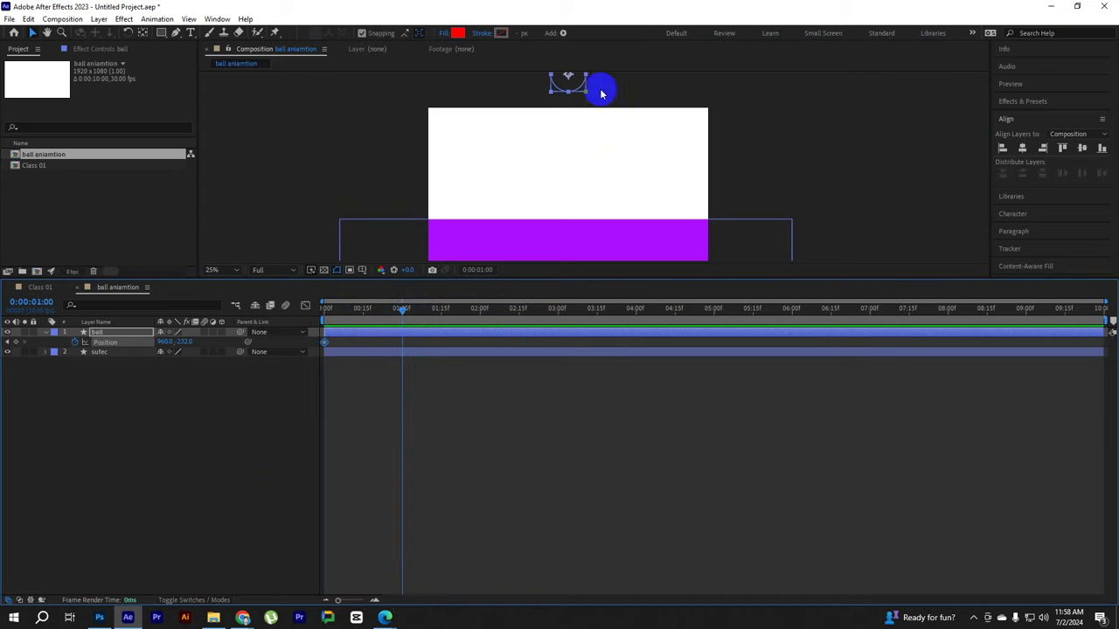
{"action": "left_click_drag", "start_coordinate": [578, 83], "coordinate": [576, 208]}
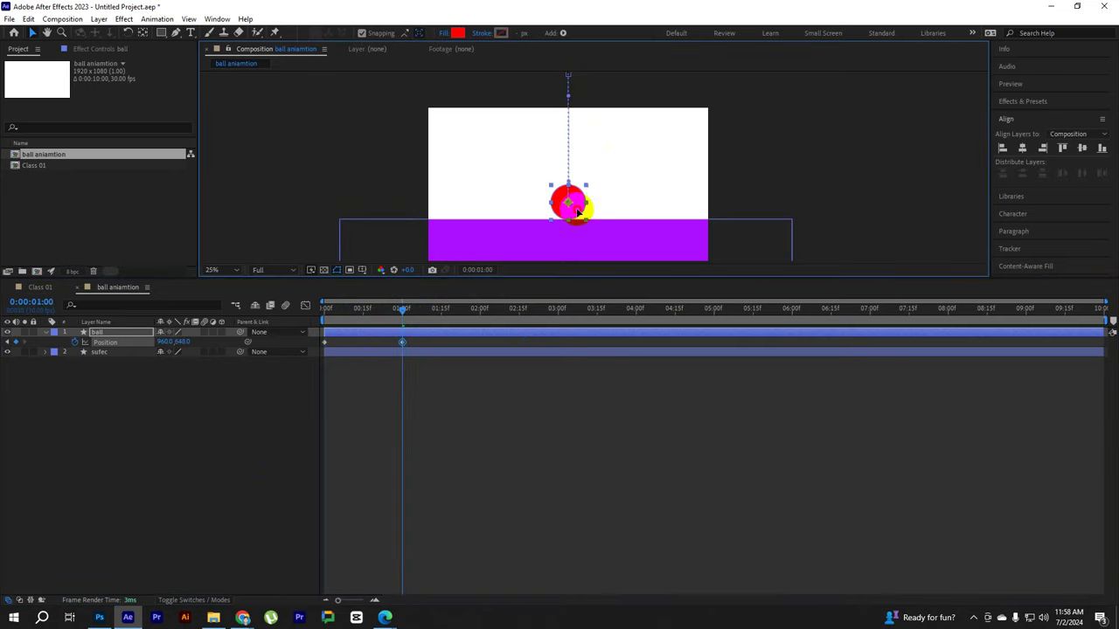
{"action": "left_click", "coordinate": [463, 466]}
{"action": "key", "text": "Home"}
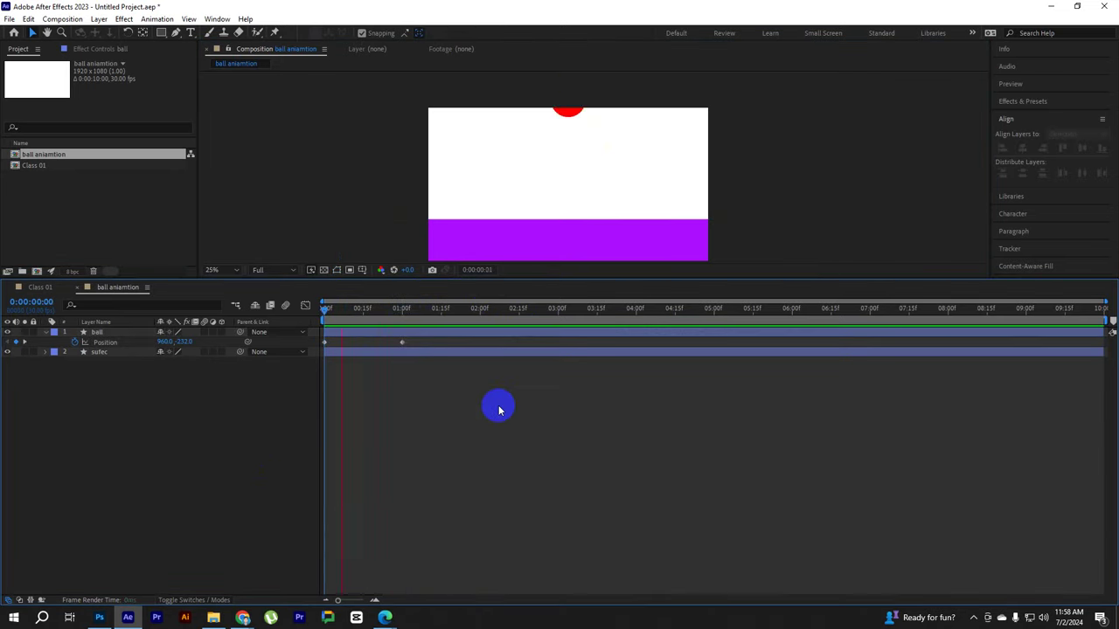
{"action": "left_click", "coordinate": [577, 215]}
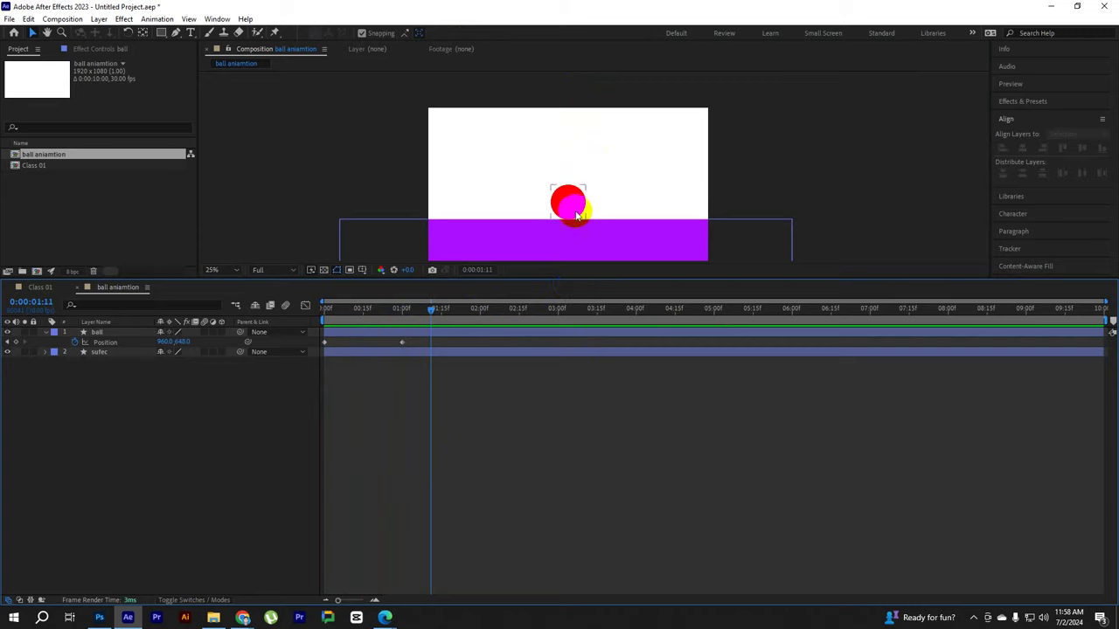
{"action": "scroll", "coordinate": [576, 215], "scroll_direction": "up", "scroll_amount": 2}
{"action": "left_click", "coordinate": [648, 231]}
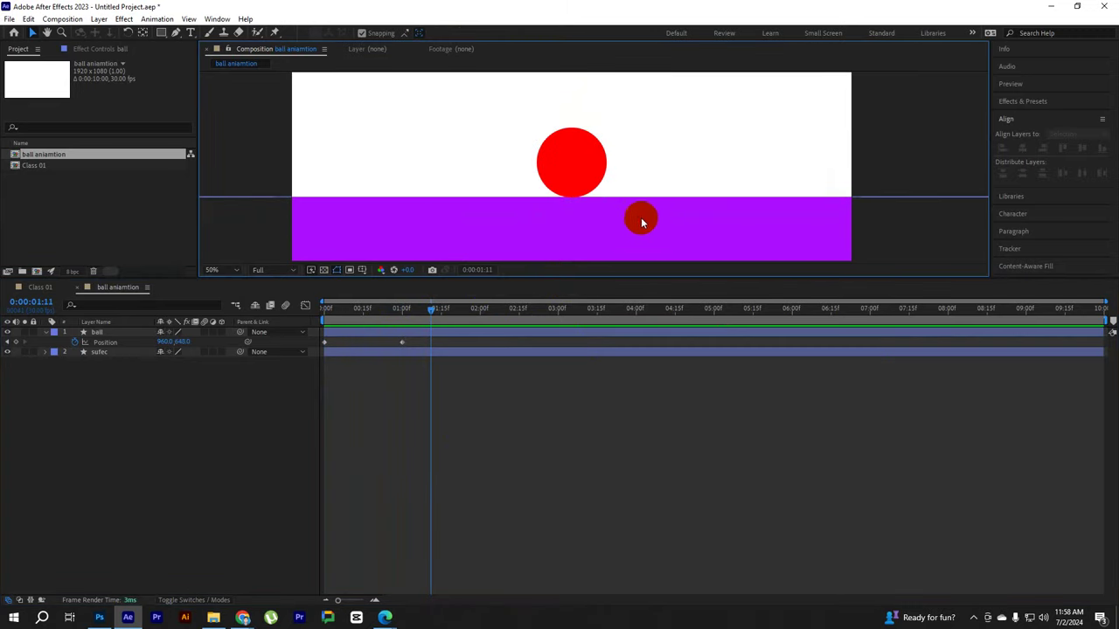
{"action": "scroll", "coordinate": [629, 166], "scroll_direction": "down", "scroll_amount": 2}
{"action": "left_click", "coordinate": [580, 193]}
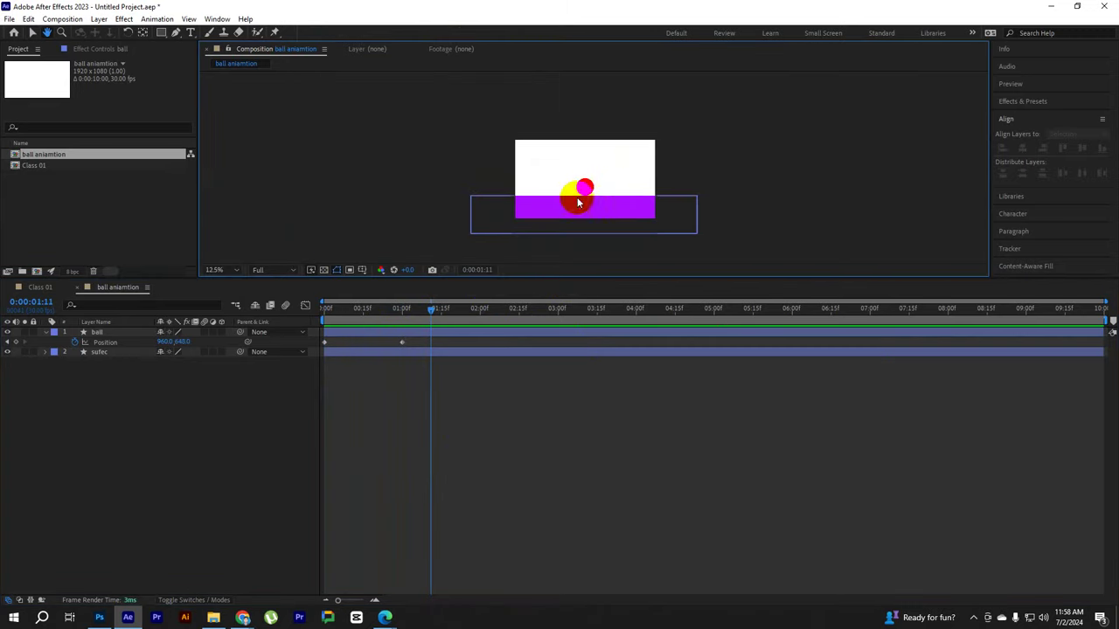
{"action": "scroll", "coordinate": [581, 183], "scroll_direction": "up", "scroll_amount": 1}
{"action": "left_click", "coordinate": [577, 238]}
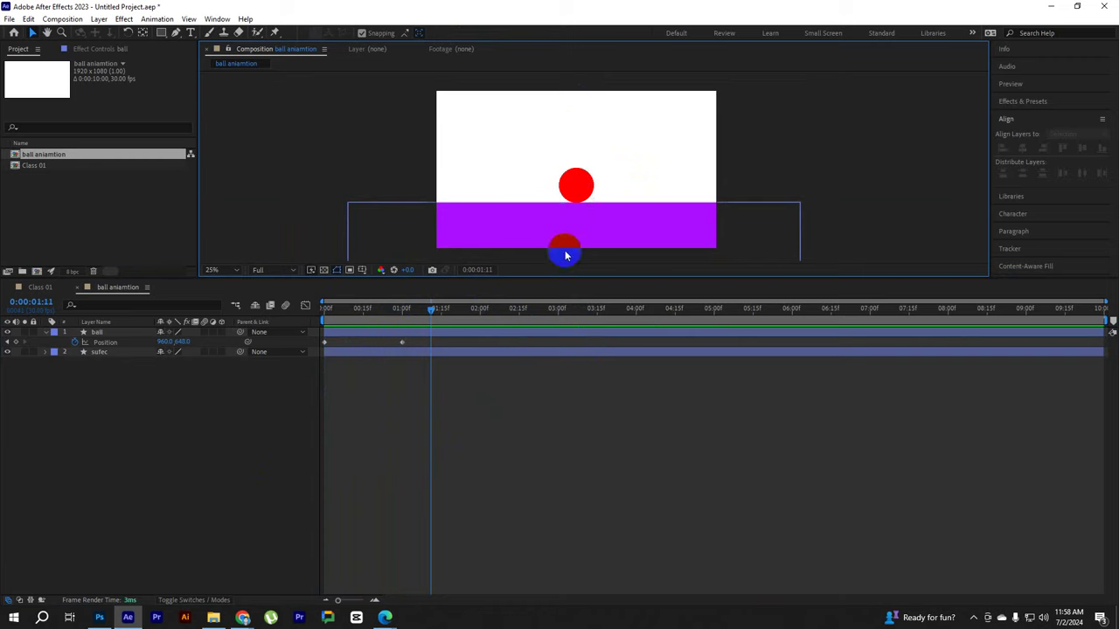
{"action": "left_click", "coordinate": [582, 228]}
{"action": "left_click", "coordinate": [434, 329]}
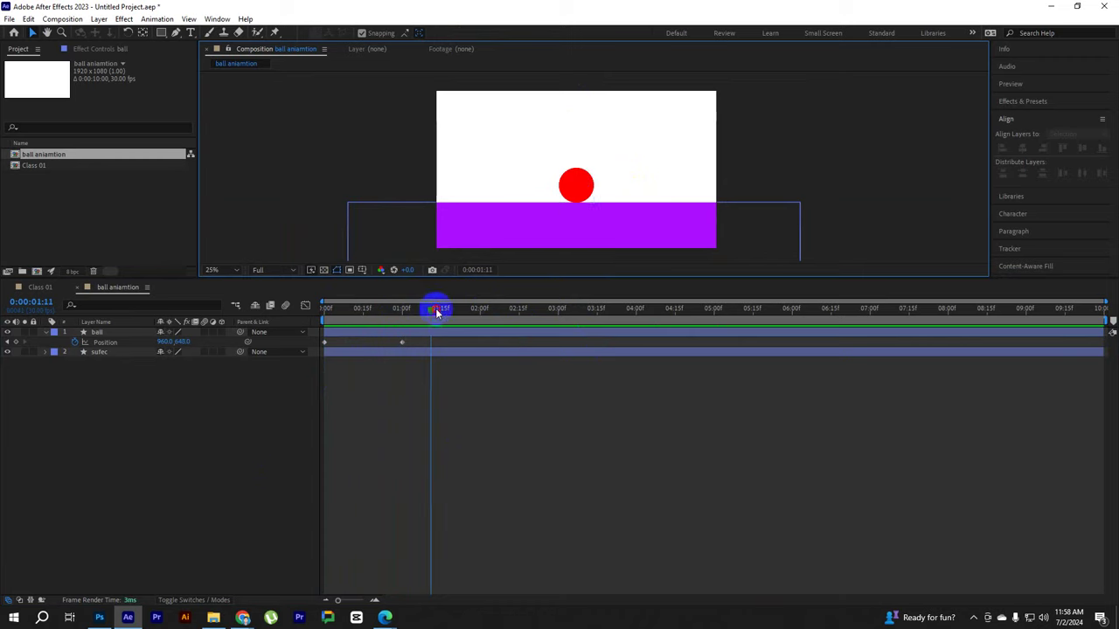
{"action": "left_click_drag", "start_coordinate": [437, 312], "coordinate": [313, 308]}
{"action": "left_click", "coordinate": [479, 404]}
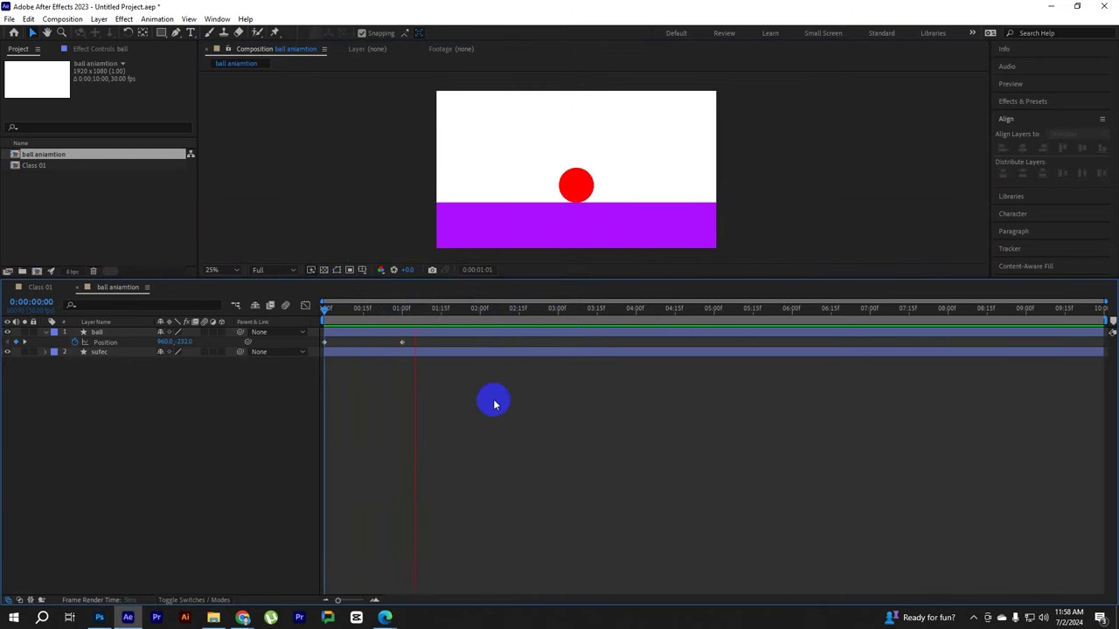
{"action": "left_click", "coordinate": [443, 343]}
{"action": "left_click_drag", "start_coordinate": [430, 314], "coordinate": [399, 316]}
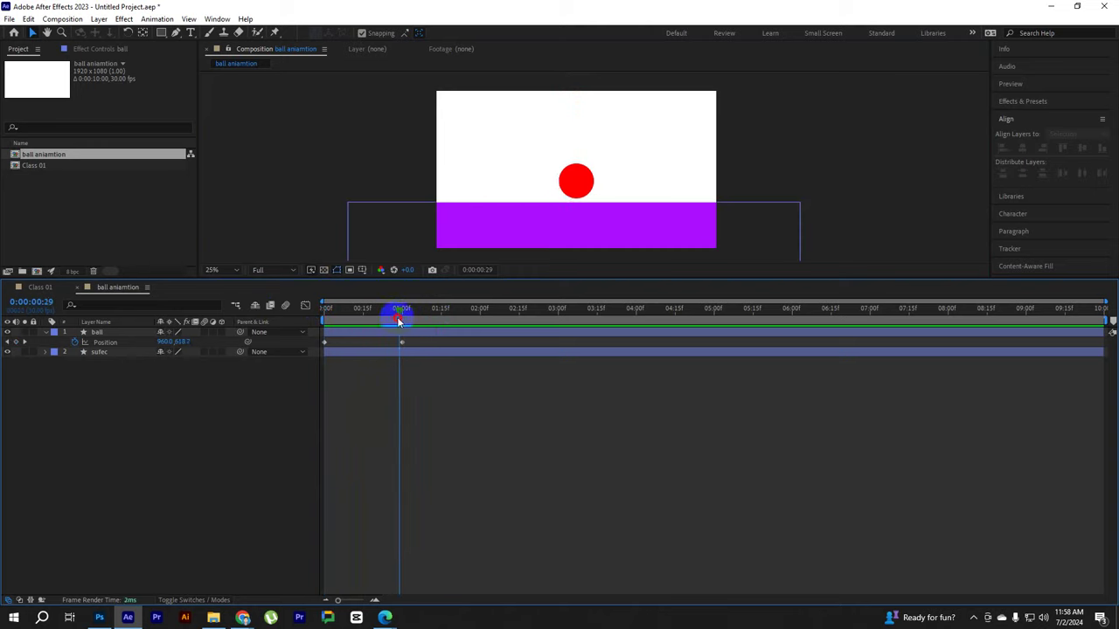
{"action": "left_click", "coordinate": [399, 400]}
{"action": "left_click", "coordinate": [373, 601]}
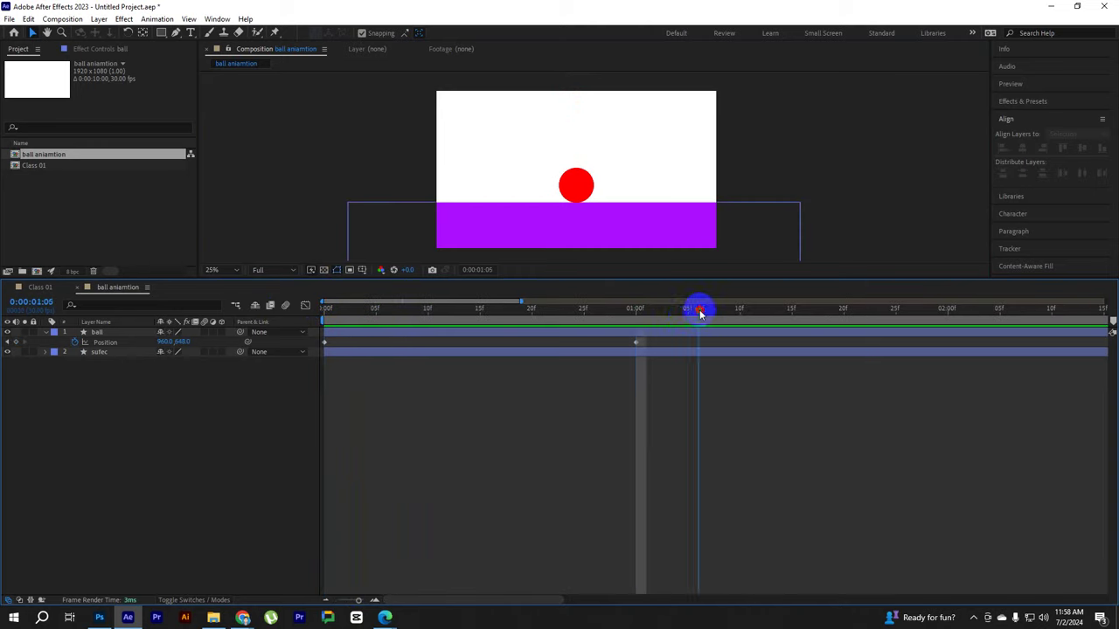
Lift the ball slightly at 1:05 and reuse the floor-contact keyframe at 1:10
{"action": "left_click_drag", "start_coordinate": [638, 311], "coordinate": [688, 310]}
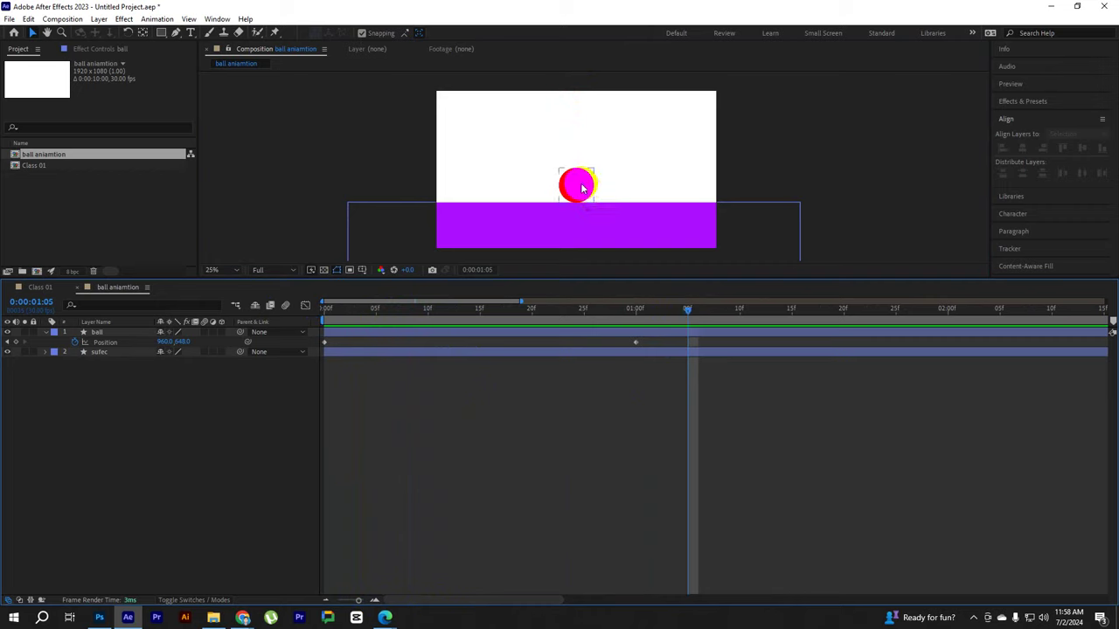
{"action": "left_click_drag", "start_coordinate": [576, 184], "coordinate": [576, 167]}
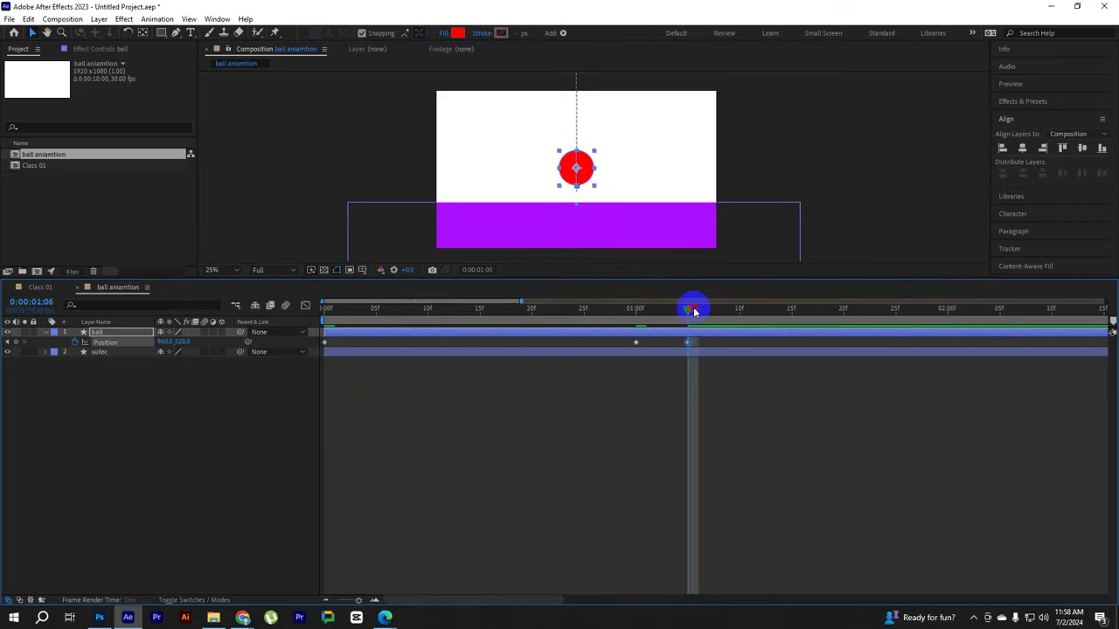
{"action": "left_click_drag", "start_coordinate": [694, 308], "coordinate": [739, 309]}
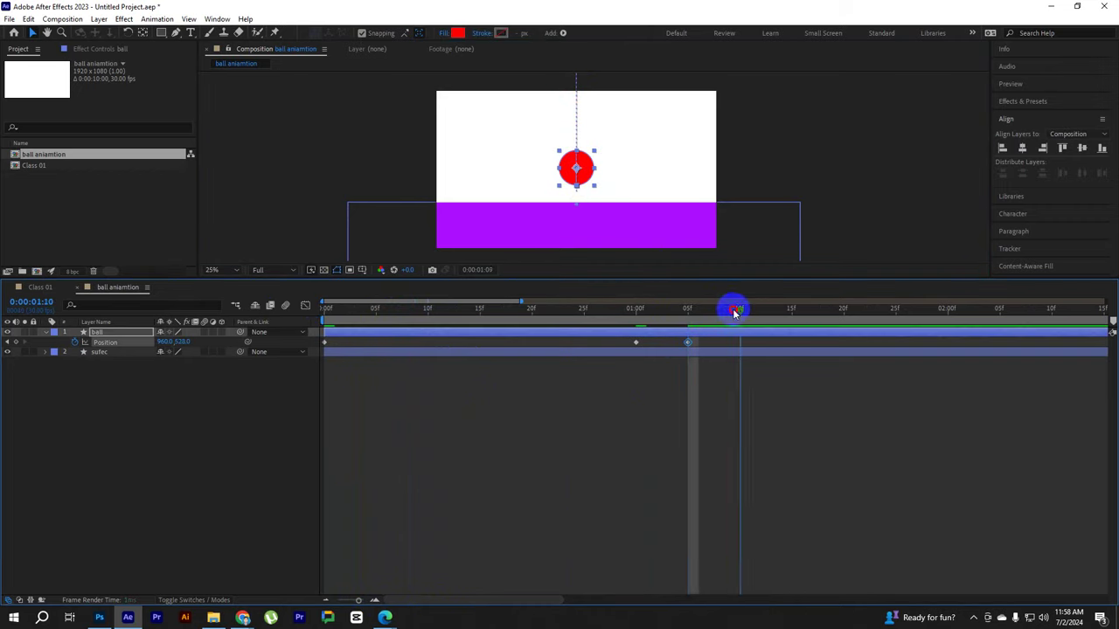
{"action": "left_click", "coordinate": [632, 344]}
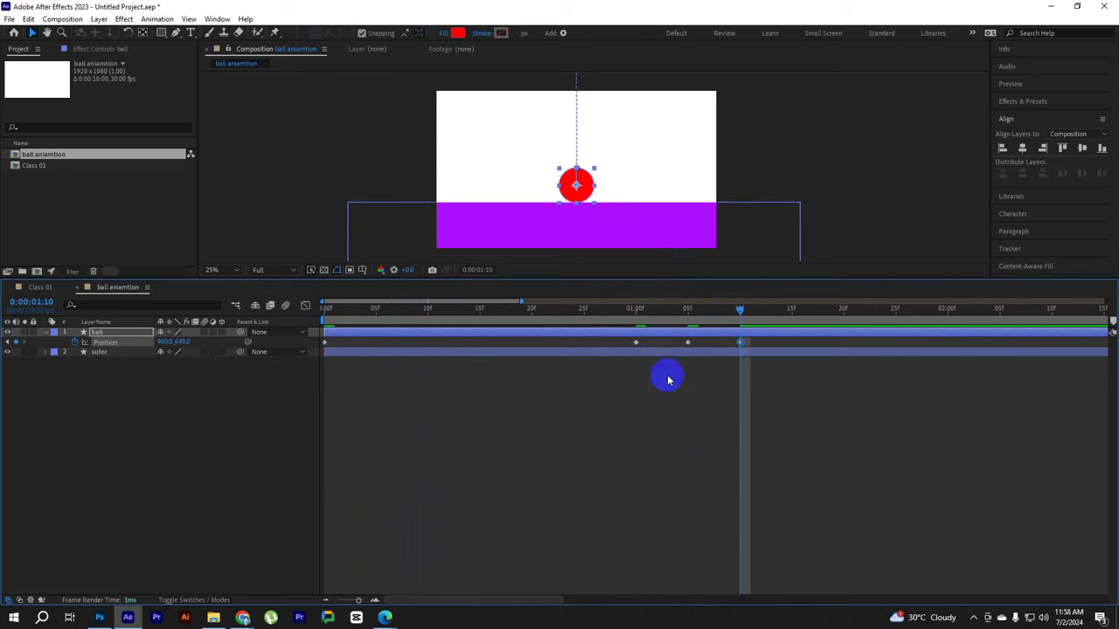
Preview the bounce with the full 10-second timeline visible
{"action": "left_click_drag", "start_coordinate": [739, 308], "coordinate": [322, 332]}
{"action": "key", "text": "space"}
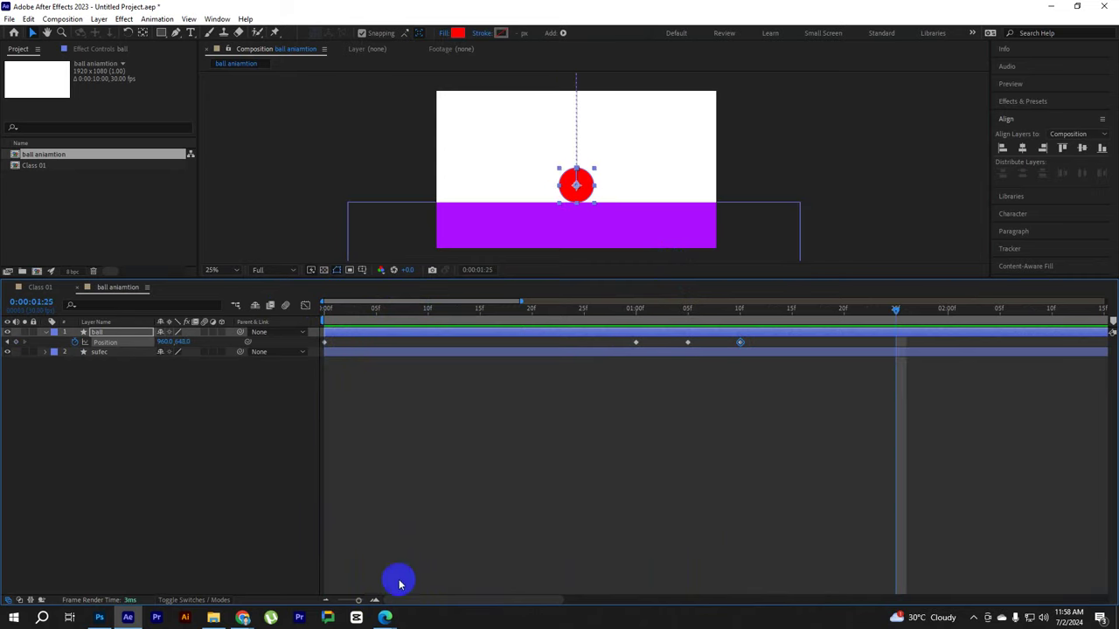
{"action": "left_click_drag", "start_coordinate": [358, 600], "coordinate": [339, 600]}
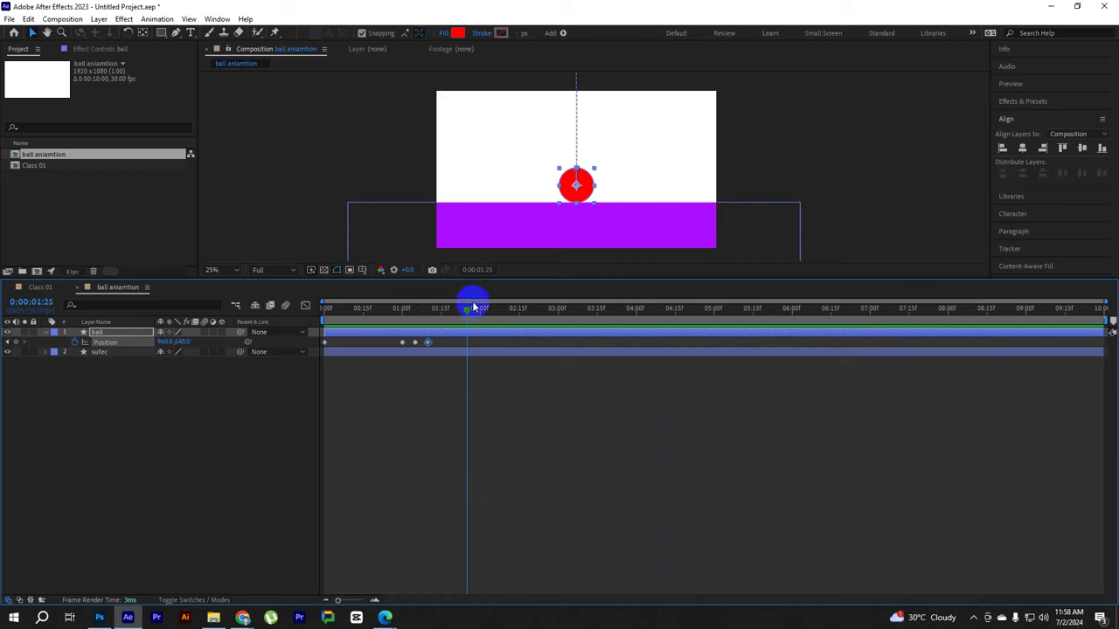
{"action": "left_click_drag", "start_coordinate": [469, 307], "coordinate": [237, 317]}
{"action": "key", "text": "space"}
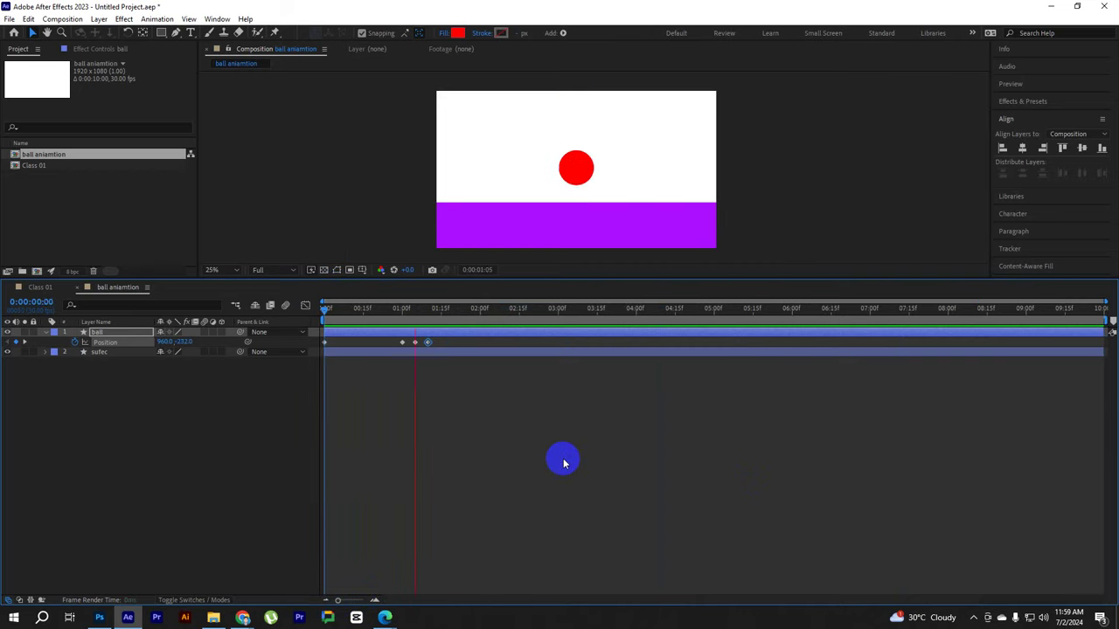
{"action": "left_click", "coordinate": [483, 326]}
Set the ball's Position Y at the 1:05 keyframe to 570 and preview the rebound
{"action": "left_click_drag", "start_coordinate": [473, 314], "coordinate": [416, 324]}
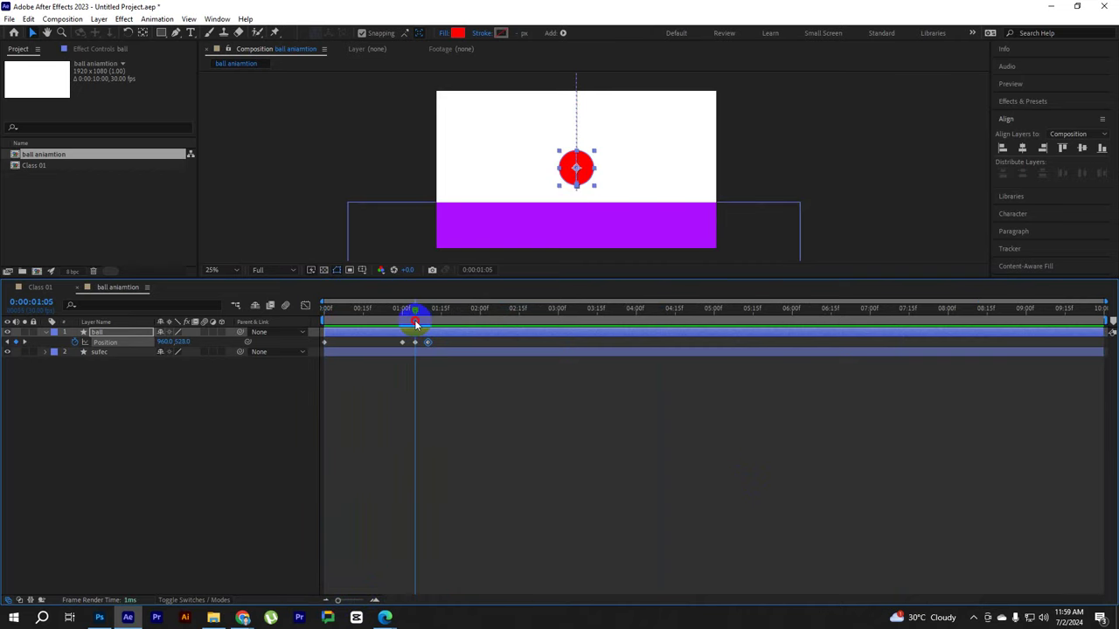
{"action": "left_click", "coordinate": [8, 342]}
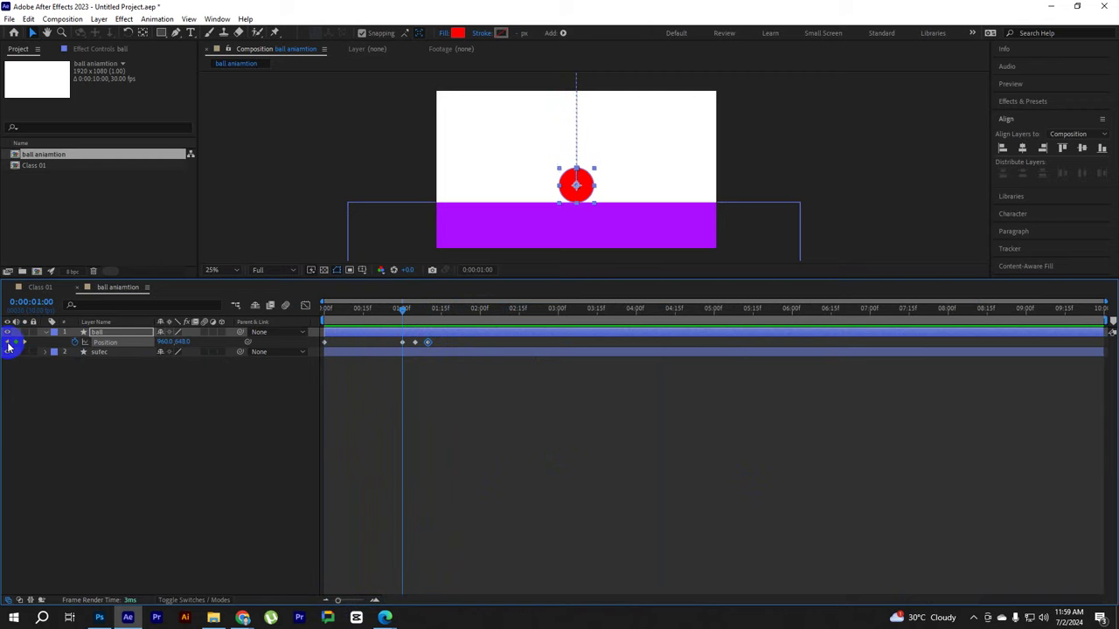
{"action": "left_click", "coordinate": [24, 343]}
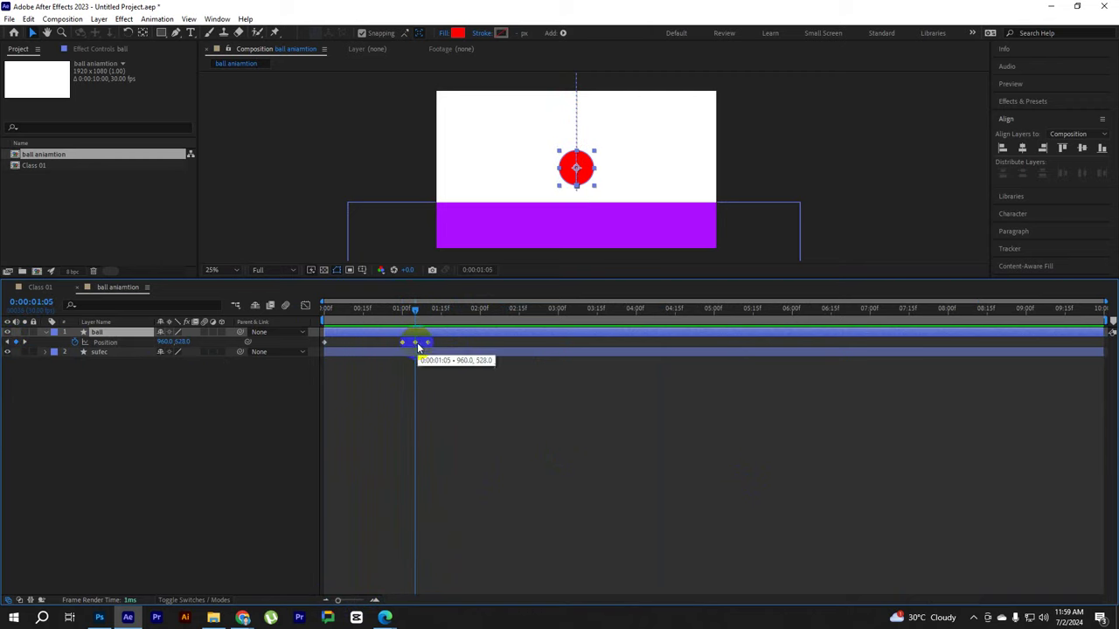
{"action": "left_click", "coordinate": [179, 344]}
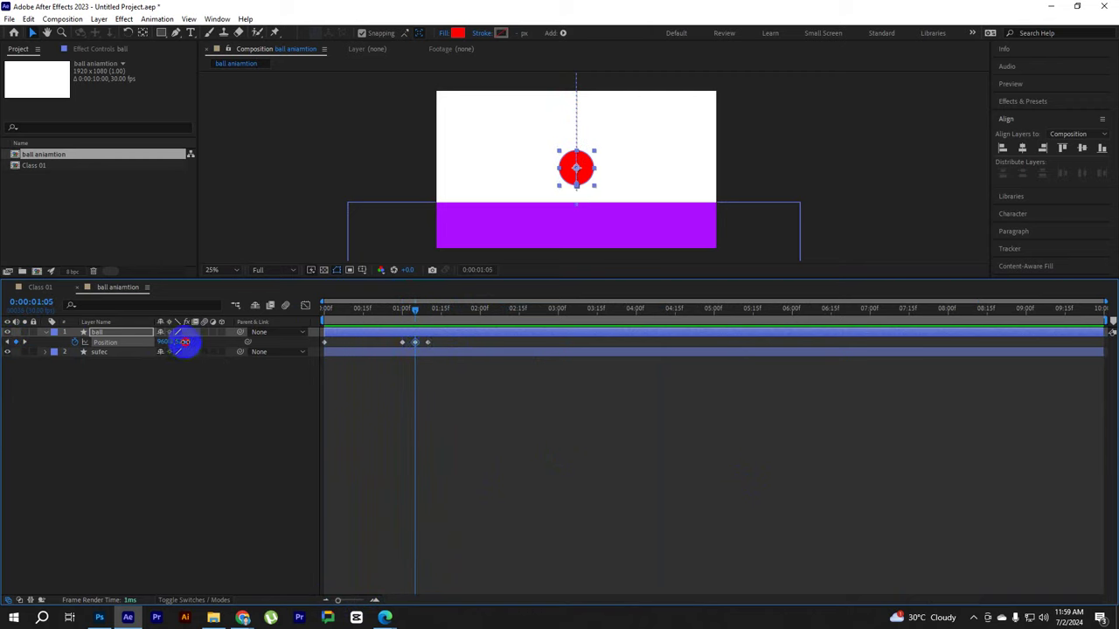
{"action": "left_click_drag", "start_coordinate": [185, 341], "coordinate": [198, 341]}
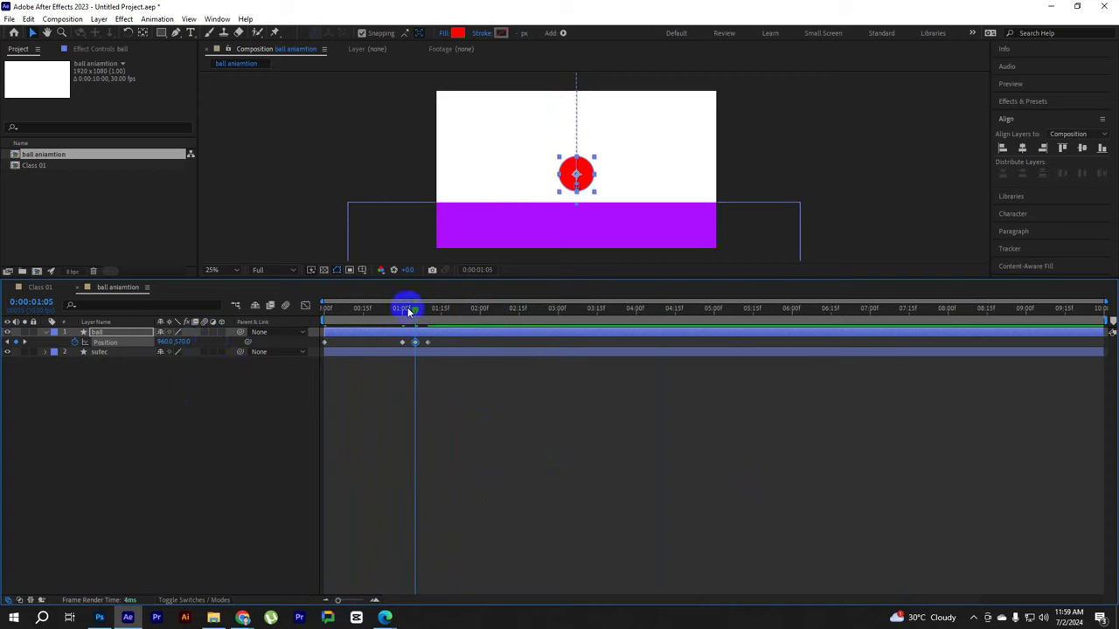
{"action": "key", "text": "space"}
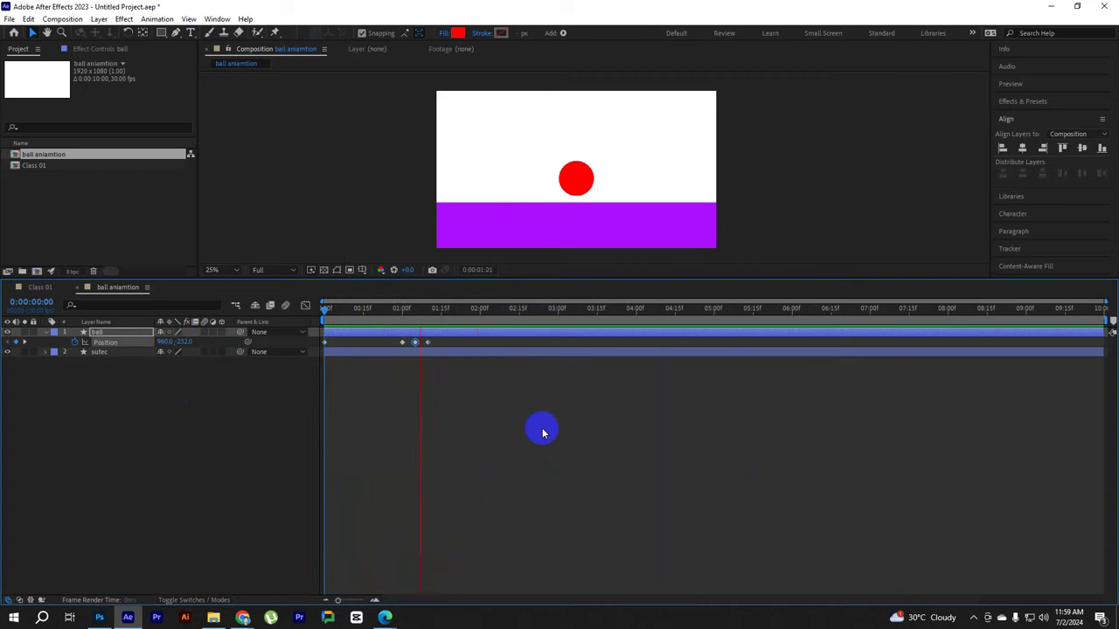
{"action": "left_click_drag", "start_coordinate": [458, 311], "coordinate": [306, 316]}
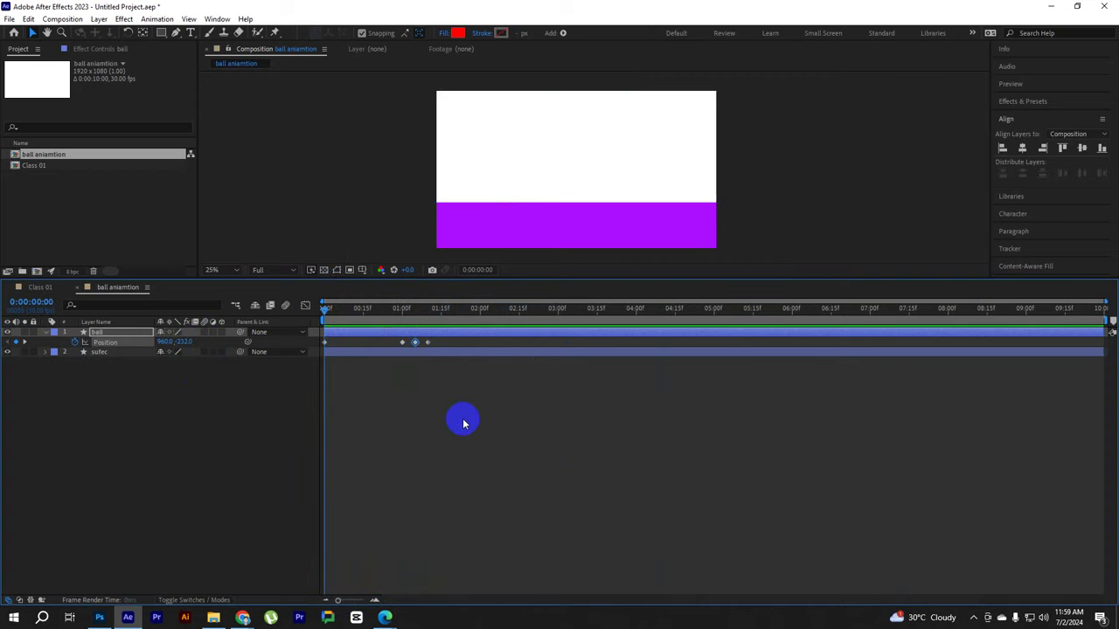
Zoom into the timeline and move the last landing keyframe from 1:10 to 1:15
{"action": "left_click", "coordinate": [374, 601]}
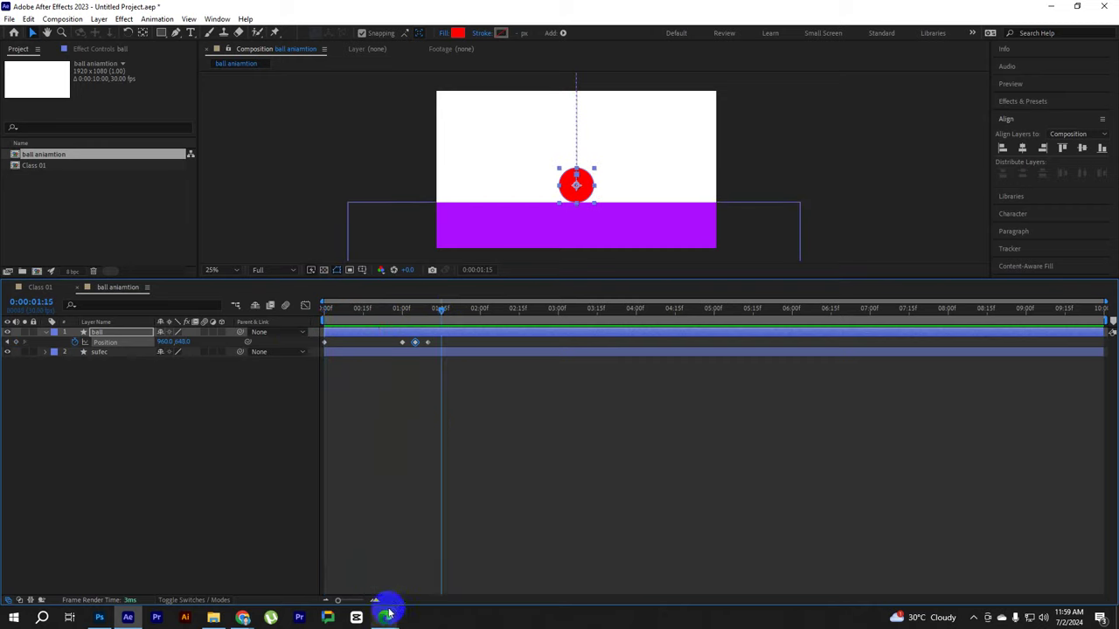
{"action": "left_click", "coordinate": [374, 601]}
{"action": "left_click", "coordinate": [374, 602]}
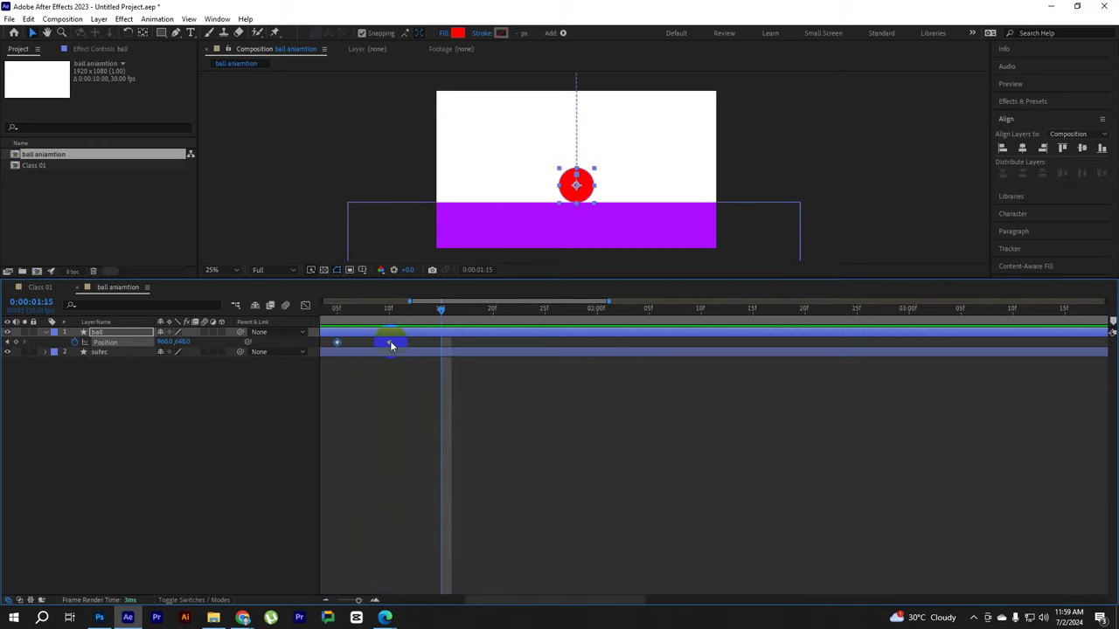
{"action": "left_click_drag", "start_coordinate": [389, 342], "coordinate": [440, 341]}
Preview the slower second fall on the full timeline and select the ball's Position keyframes
{"action": "key", "text": "Home"}
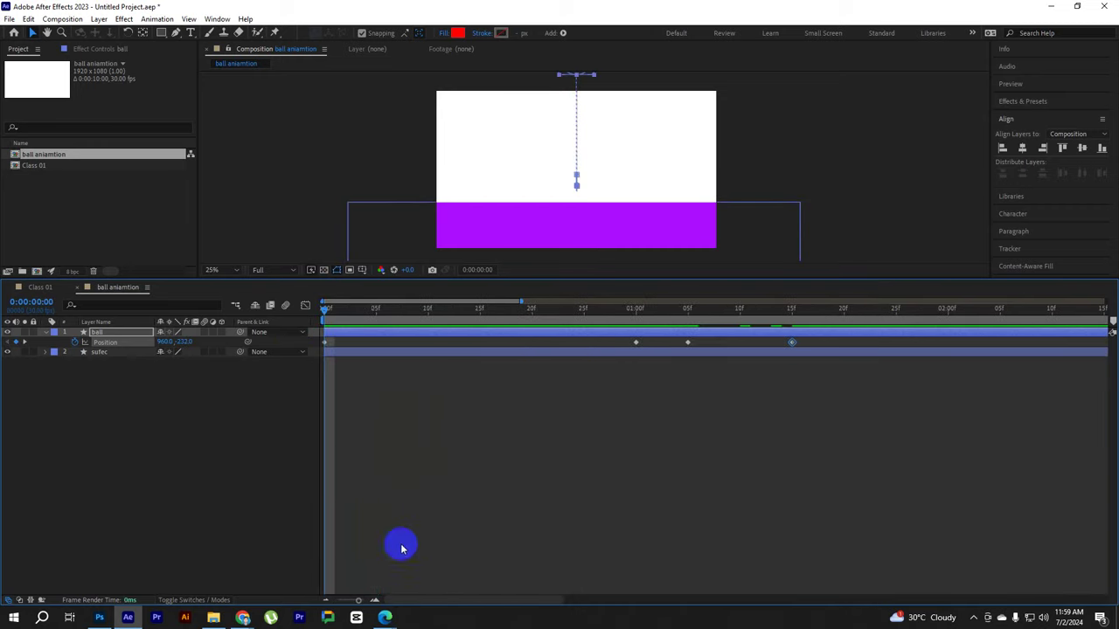
{"action": "left_click_drag", "start_coordinate": [362, 601], "coordinate": [325, 601]}
{"action": "key", "text": "space"}
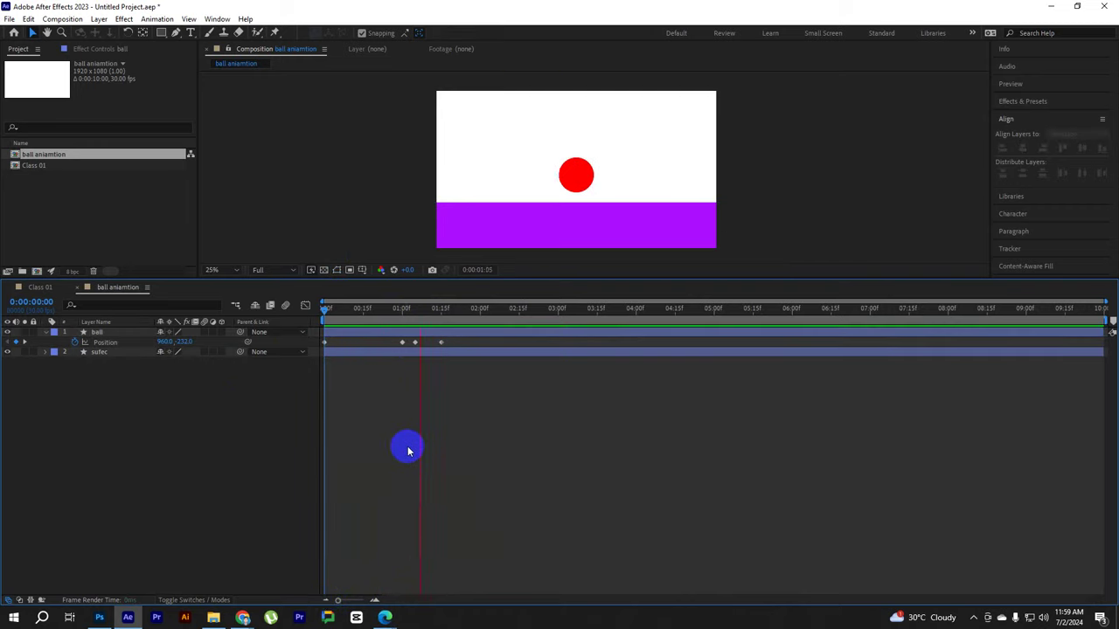
{"action": "key", "text": "space"}
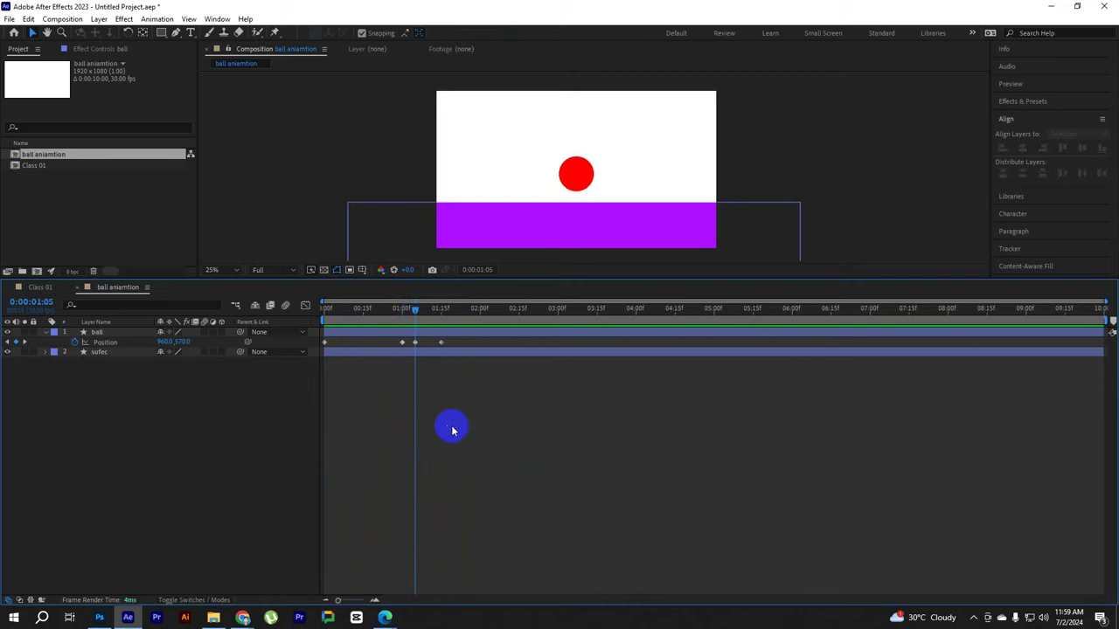
{"action": "left_click_drag", "start_coordinate": [486, 308], "coordinate": [282, 342]}
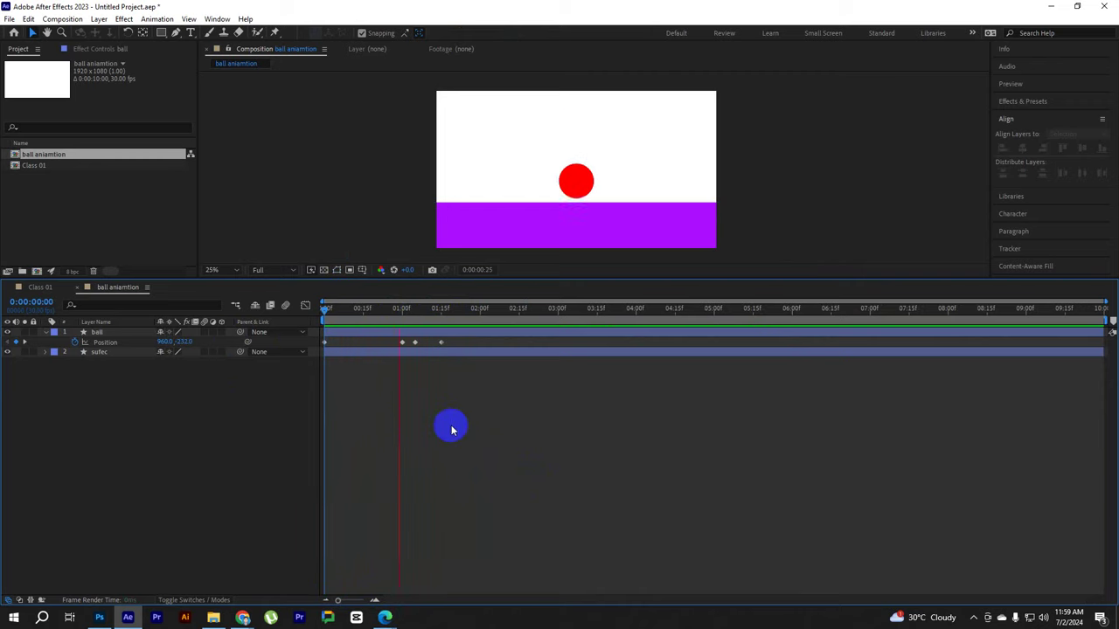
{"action": "key", "text": "space"}
{"action": "left_click_drag", "start_coordinate": [459, 344], "coordinate": [427, 375]}
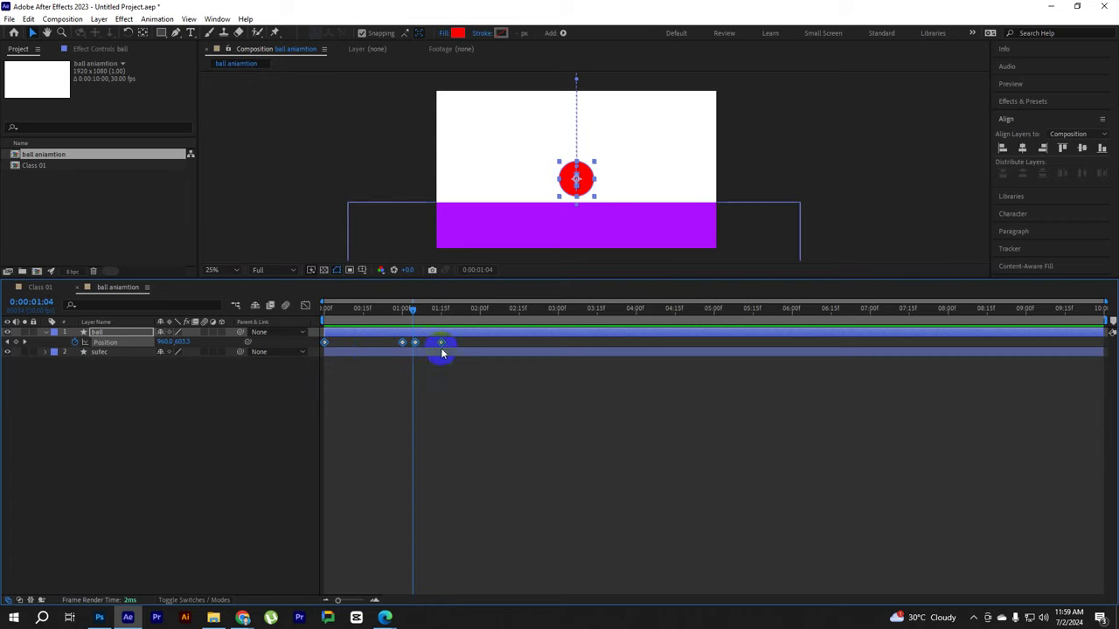
Apply Easy Ease to the ball's Position keyframes and preview the eased bounce
{"action": "right_click", "coordinate": [441, 343]}
{"action": "mouse_move", "coordinate": [509, 517]}
{"action": "left_click", "coordinate": [628, 440]}
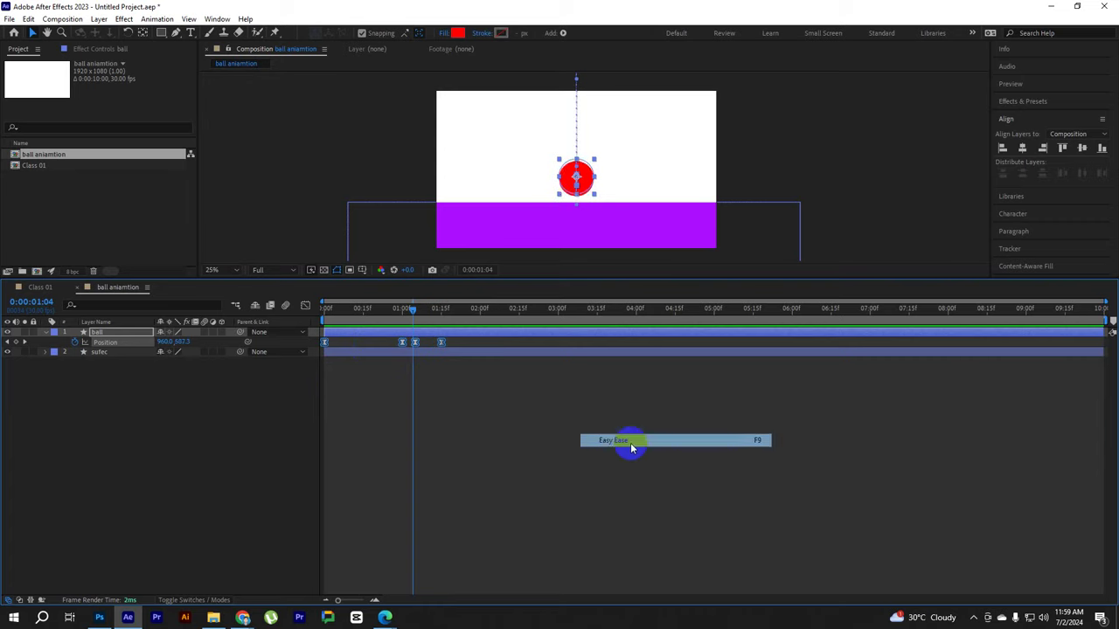
{"action": "left_click_drag", "start_coordinate": [412, 308], "coordinate": [325, 309]}
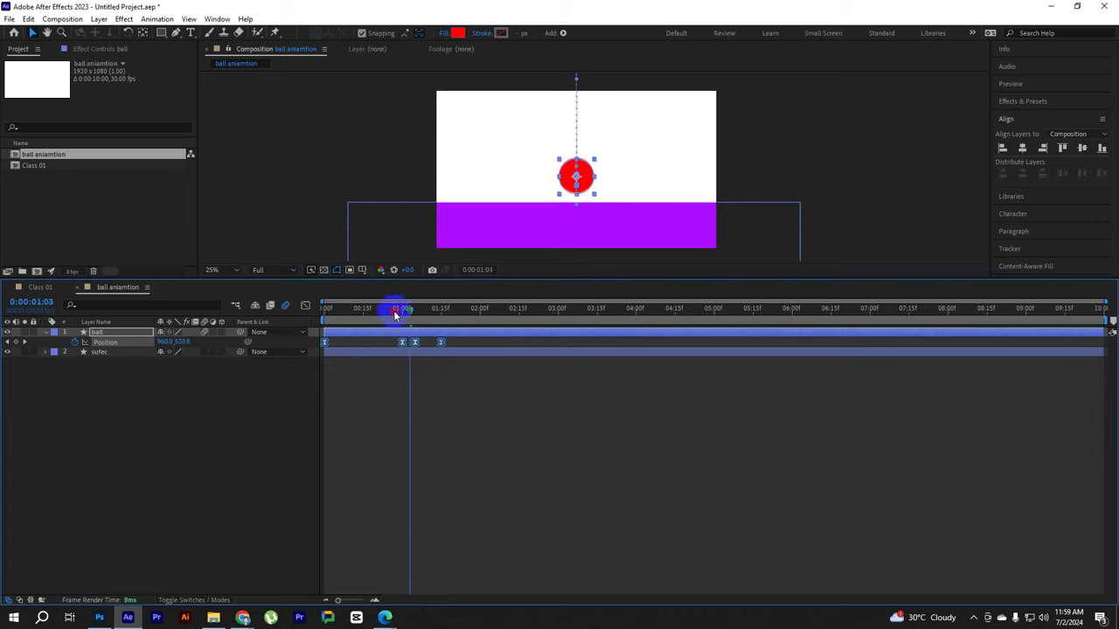
{"action": "left_click", "coordinate": [510, 475]}
{"action": "key", "text": "space"}
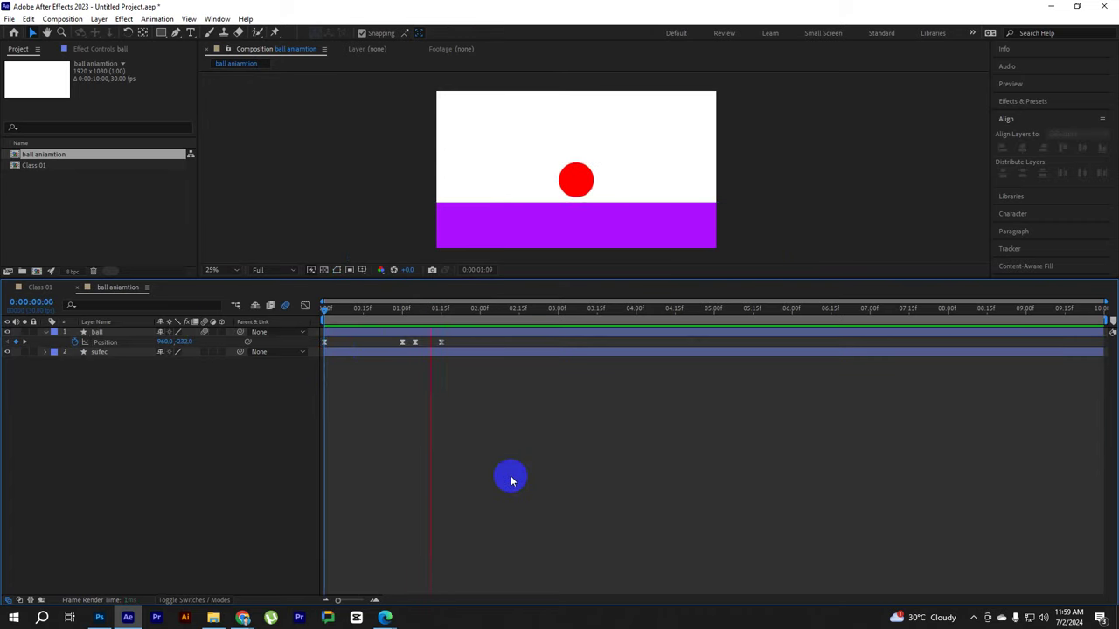
{"action": "key", "text": "space"}
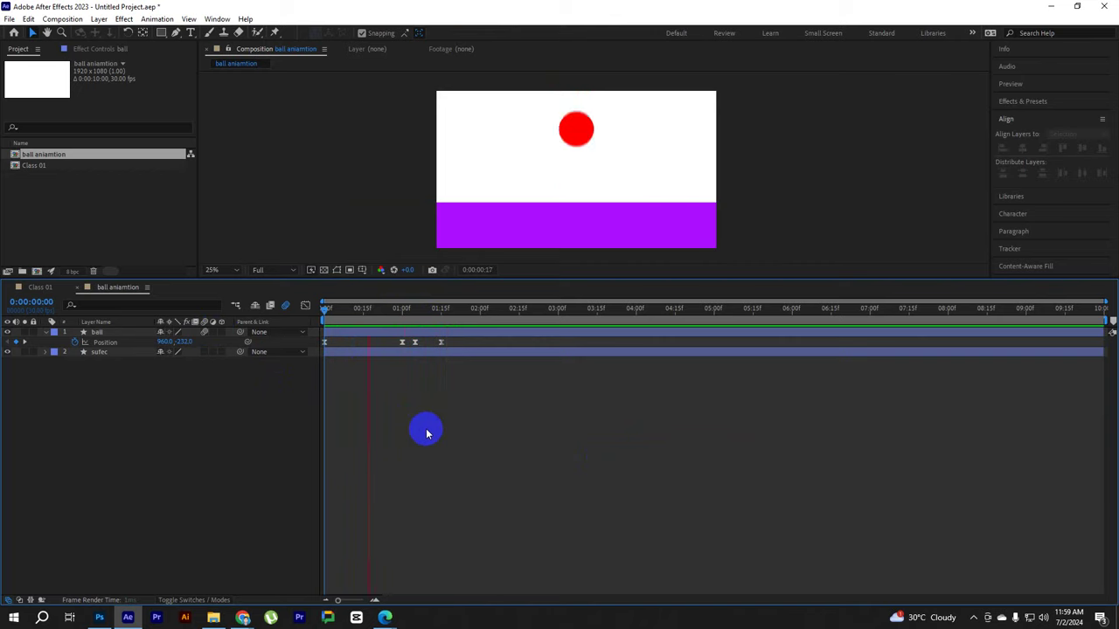
Replay the bounce and inspect the first landing near 1:00
{"action": "left_click_drag", "start_coordinate": [417, 310], "coordinate": [416, 324]}
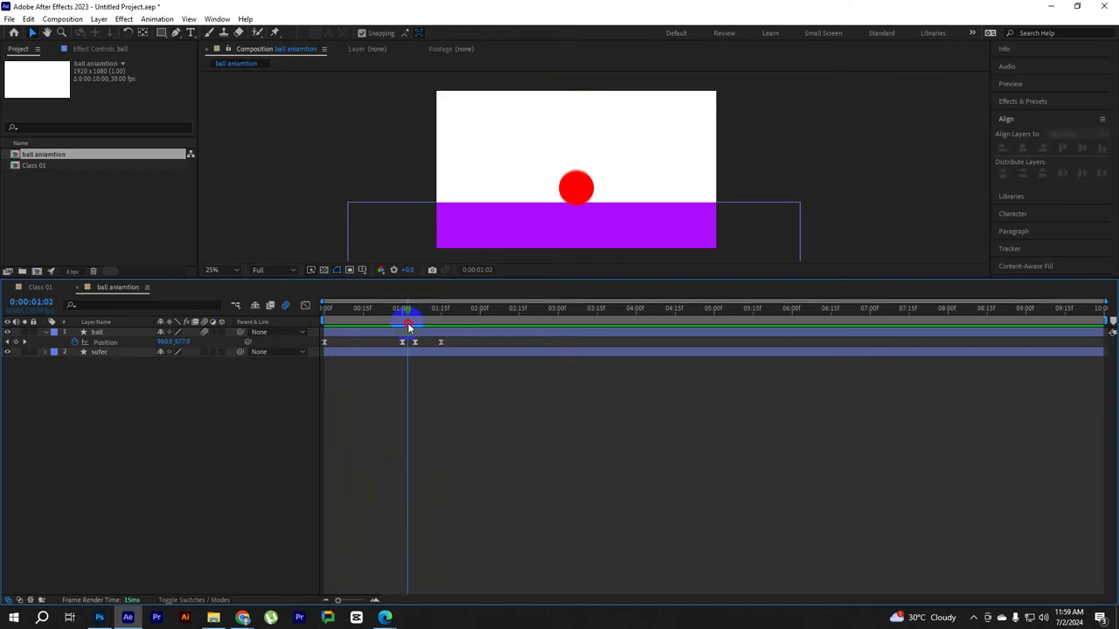
{"action": "left_click", "coordinate": [413, 333]}
{"action": "left_click", "coordinate": [442, 370]}
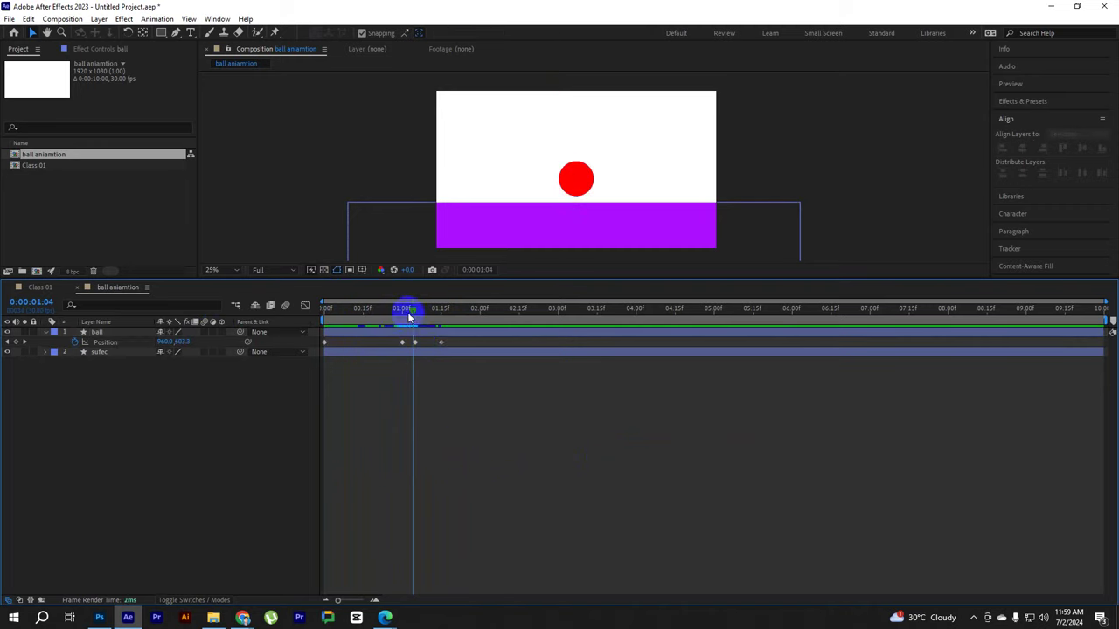
{"action": "key", "text": "Home"}
{"action": "key", "text": "space"}
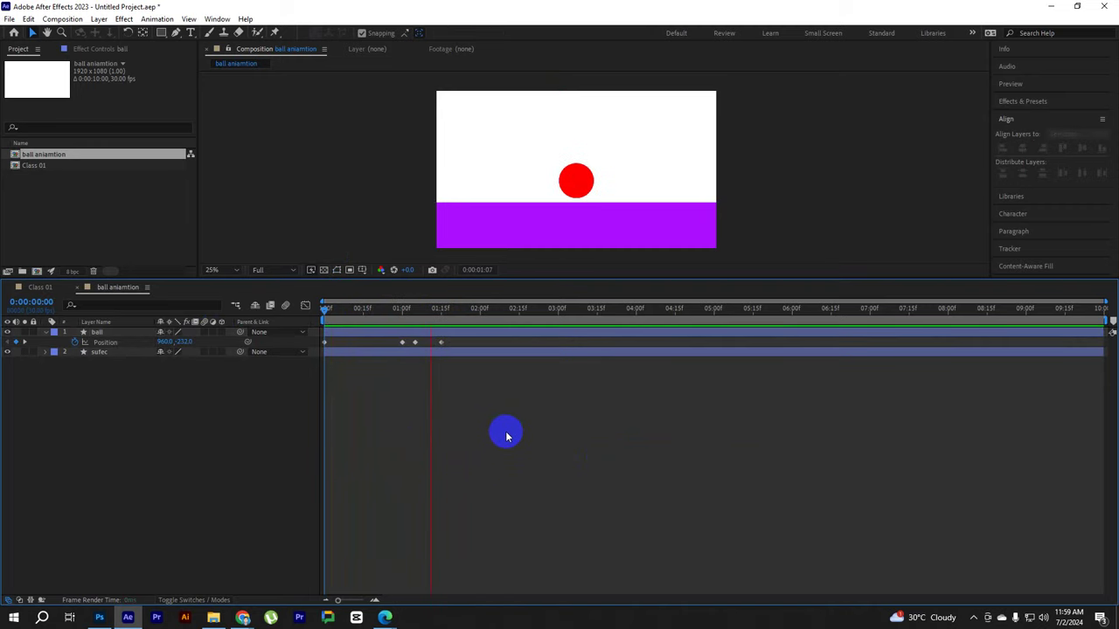
{"action": "left_click_drag", "start_coordinate": [461, 315], "coordinate": [404, 329]}
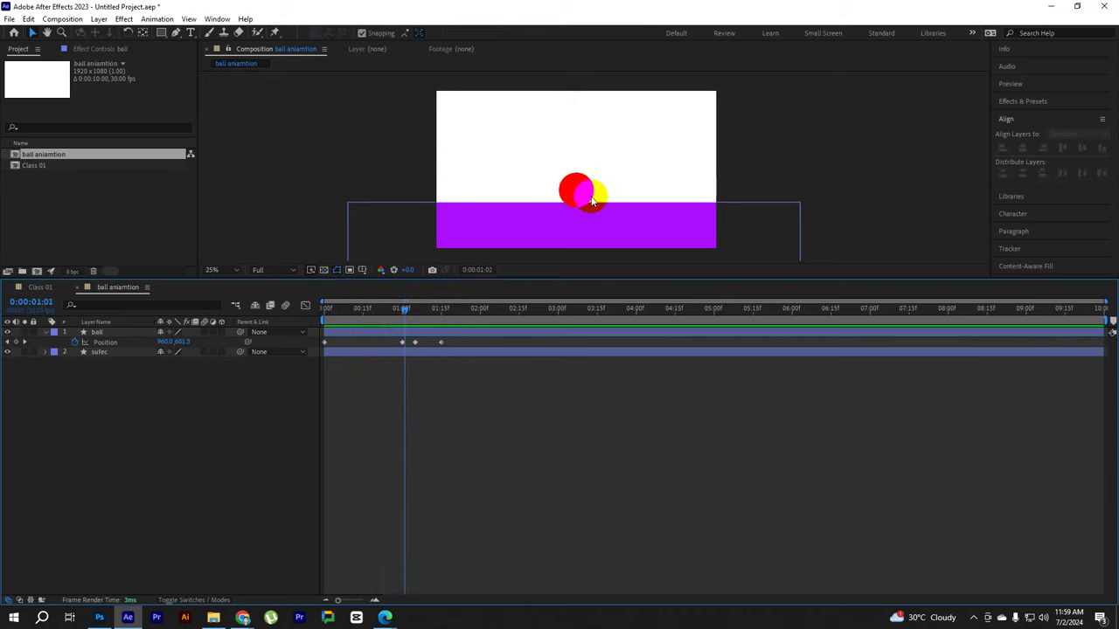
Keyframe the sufec floor's Position at 0:00 and again at 1:00
{"action": "scroll", "coordinate": [592, 192], "scroll_direction": "up", "scroll_amount": 2}
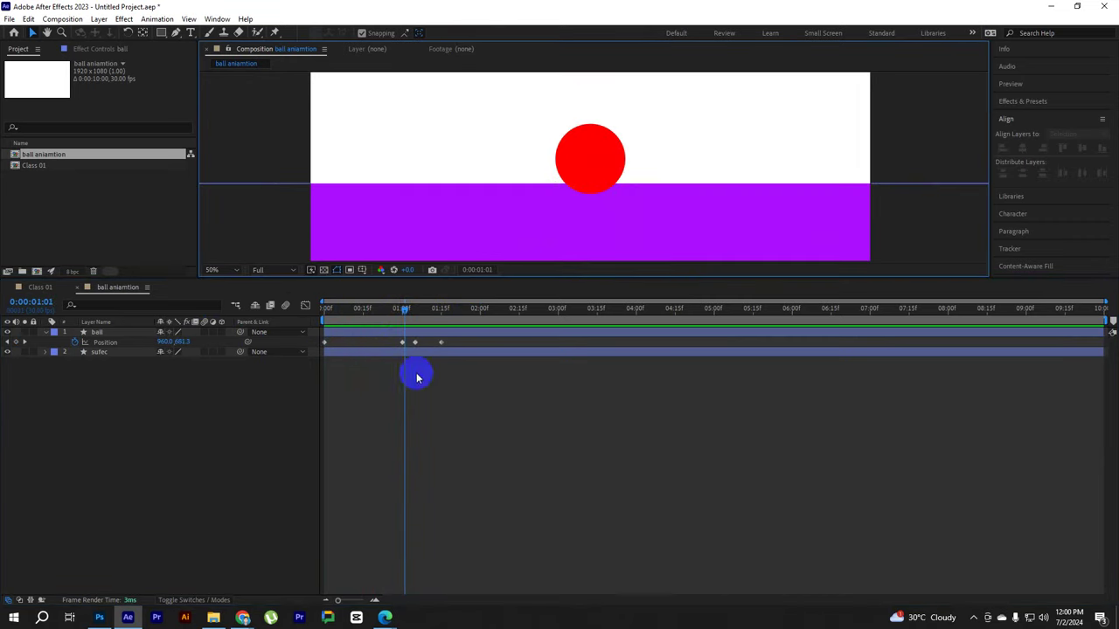
{"action": "left_click_drag", "start_coordinate": [404, 309], "coordinate": [283, 319]}
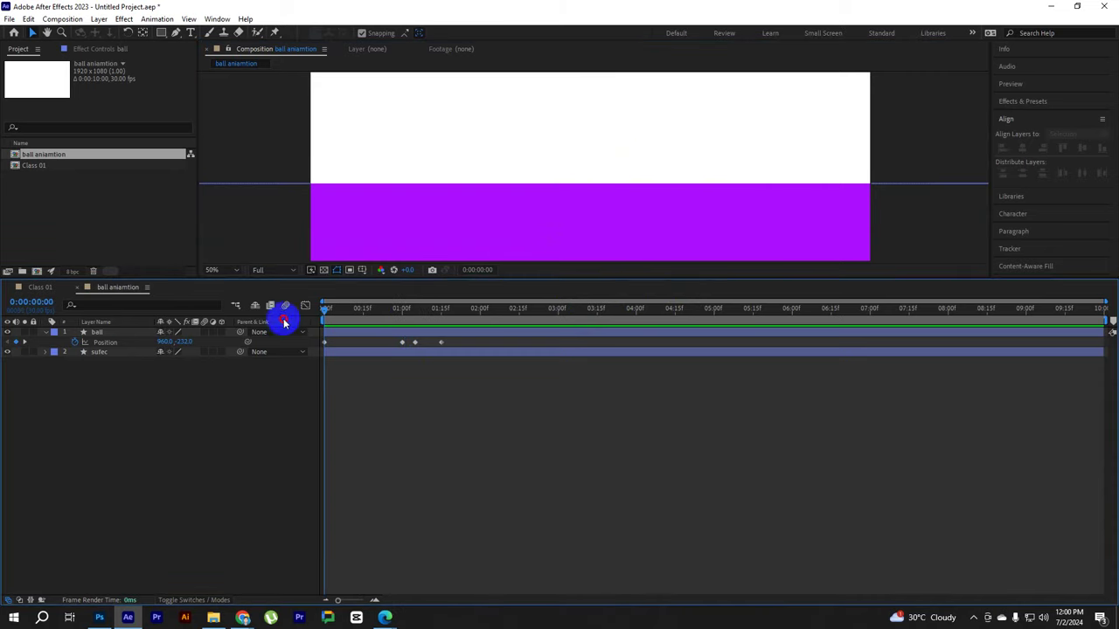
{"action": "left_click", "coordinate": [121, 356]}
{"action": "key", "text": "p"}
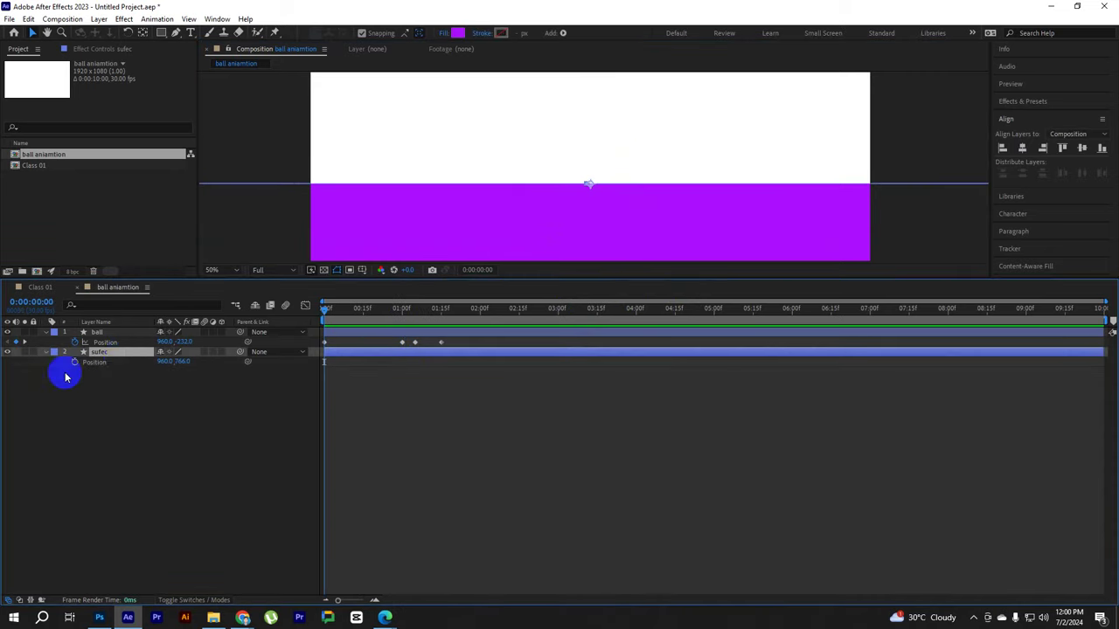
{"action": "left_click", "coordinate": [76, 363]}
{"action": "left_click_drag", "start_coordinate": [326, 313], "coordinate": [403, 315]}
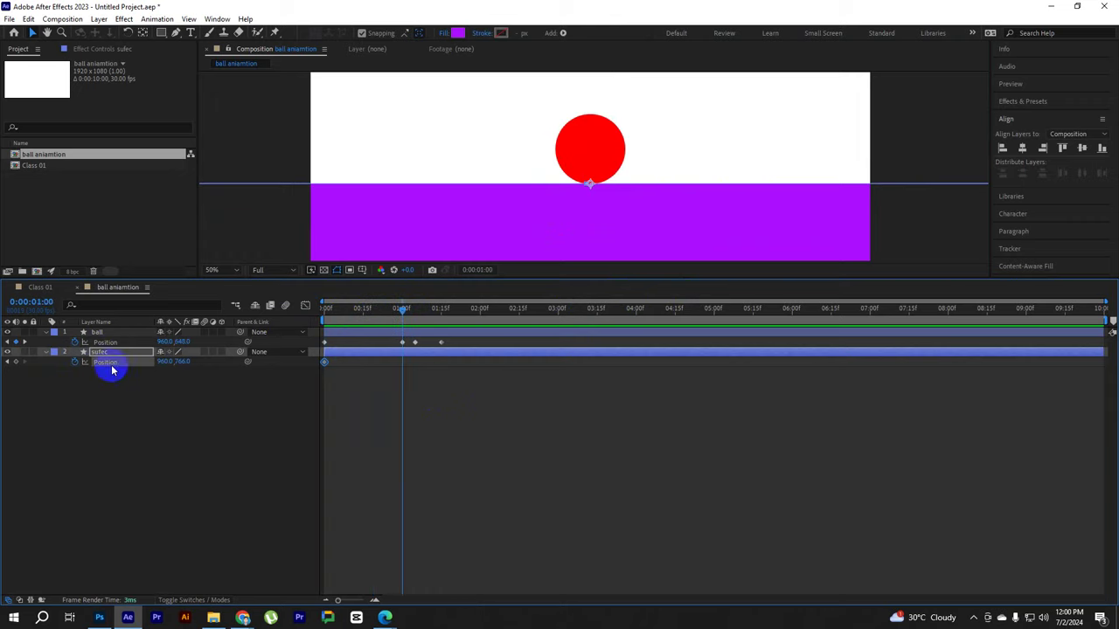
{"action": "left_click", "coordinate": [15, 362]}
Dip the floor down to 960.0, 798.0 a few frames after the ball lands
{"action": "left_click_drag", "start_coordinate": [402, 312], "coordinate": [406, 315]}
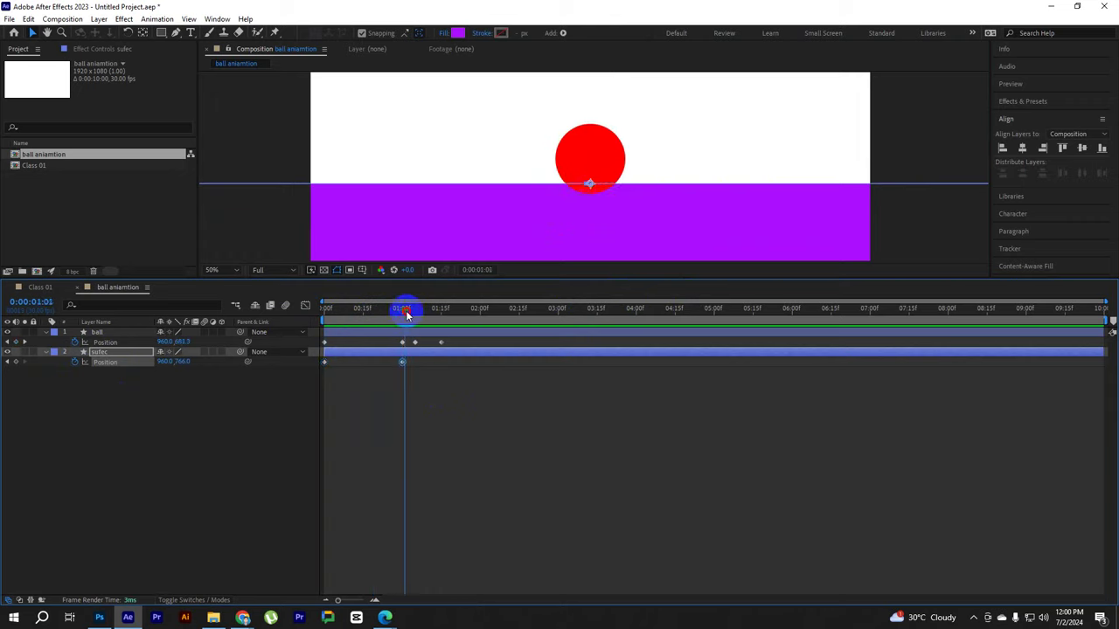
{"action": "left_click_drag", "start_coordinate": [183, 361], "coordinate": [350, 359]}
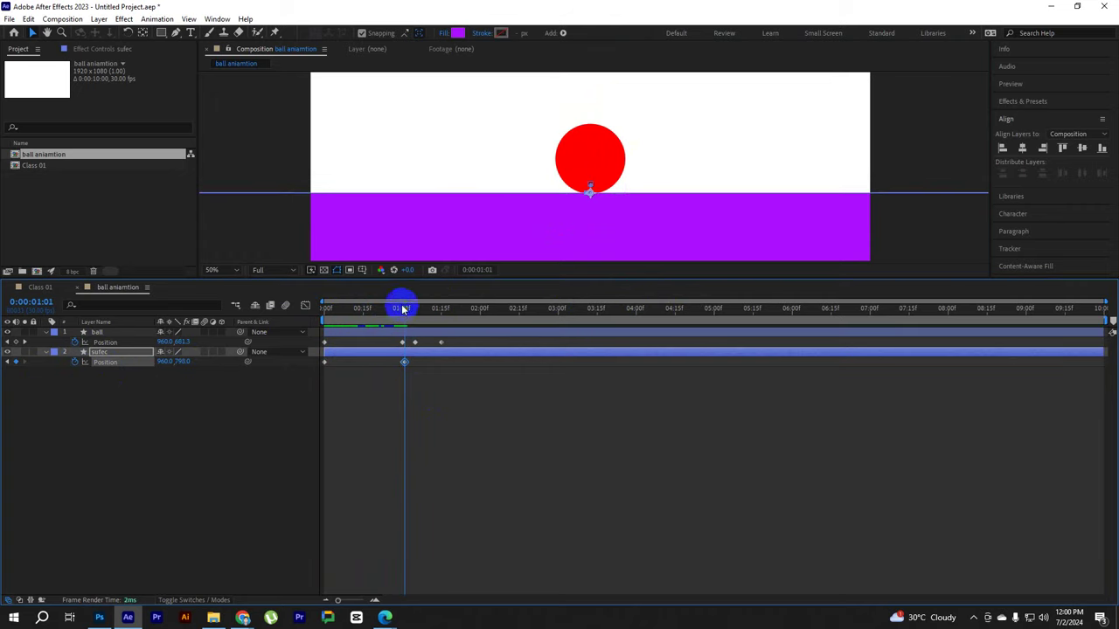
{"action": "left_click_drag", "start_coordinate": [408, 312], "coordinate": [415, 312]}
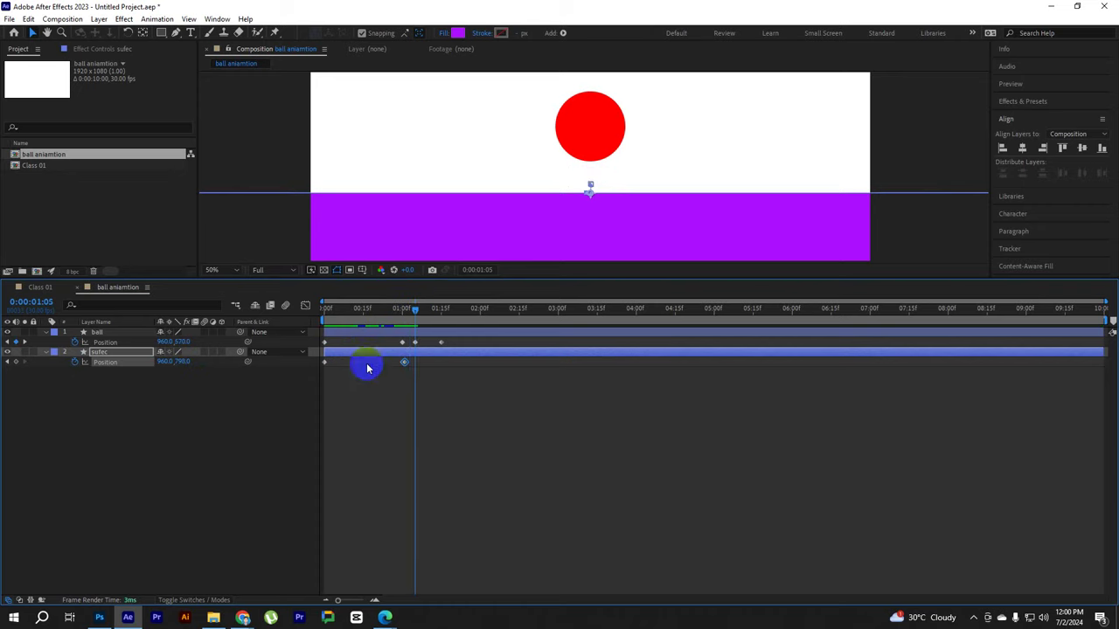
{"action": "left_click", "coordinate": [324, 362]}
Paste the floor's resting position at 1:05 and zoom the Composition view out to fit
{"action": "key", "text": "ctrl+v"}
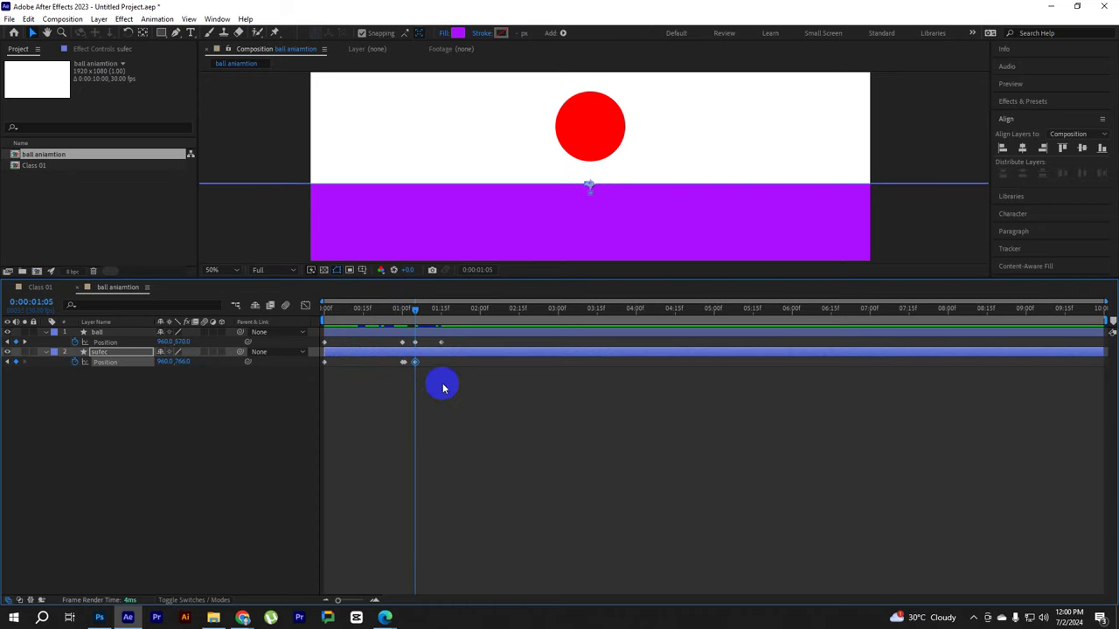
{"action": "left_click_drag", "start_coordinate": [416, 312], "coordinate": [319, 313]}
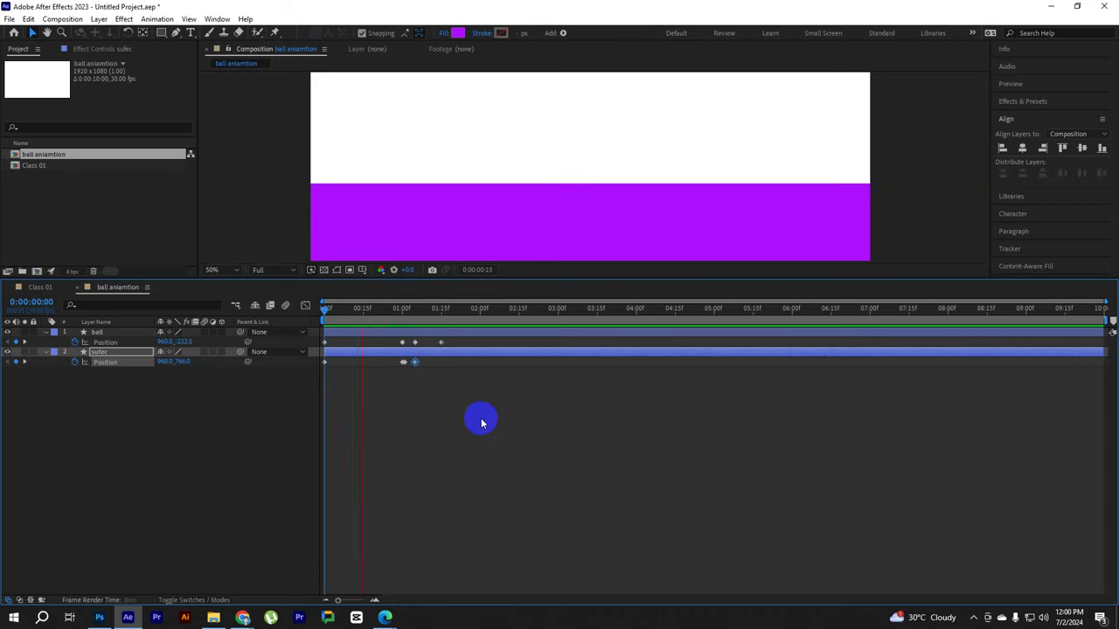
{"action": "key", "text": "space"}
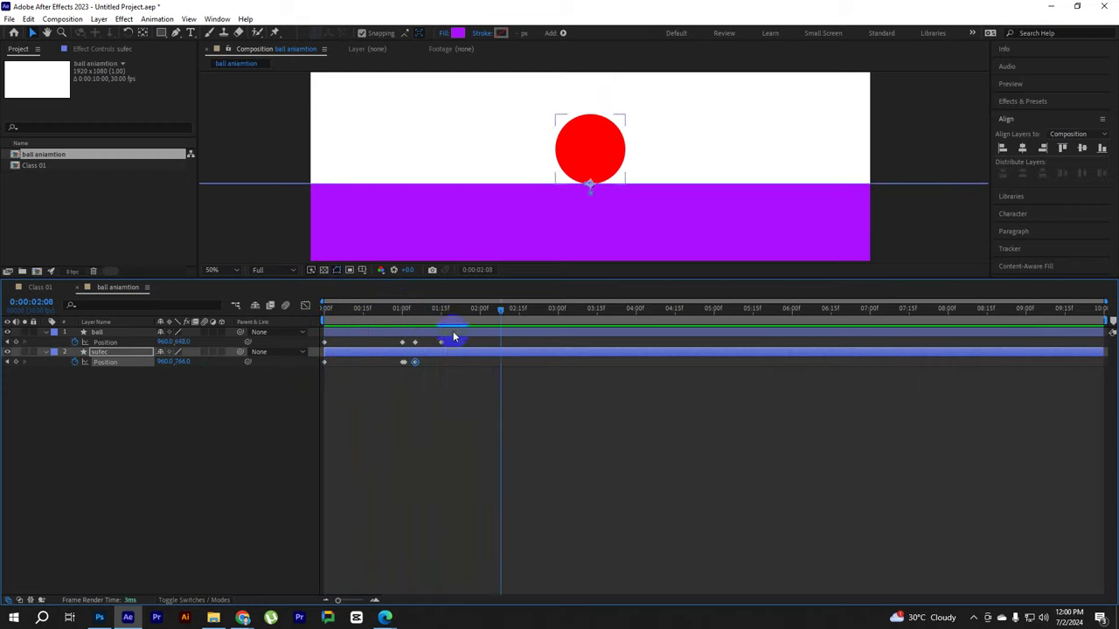
{"action": "left_click_drag", "start_coordinate": [452, 331], "coordinate": [307, 324]}
{"action": "scroll", "coordinate": [569, 163], "scroll_direction": "down", "scroll_amount": 2}
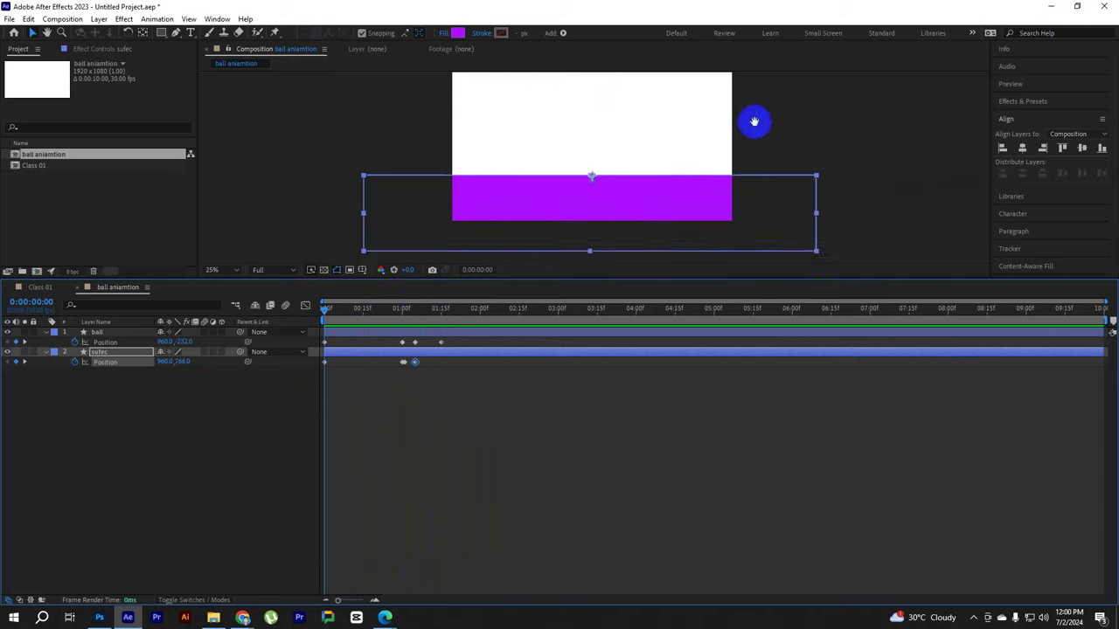
{"action": "left_click_drag", "start_coordinate": [754, 120], "coordinate": [726, 144]}
{"action": "left_click", "coordinate": [808, 125]}
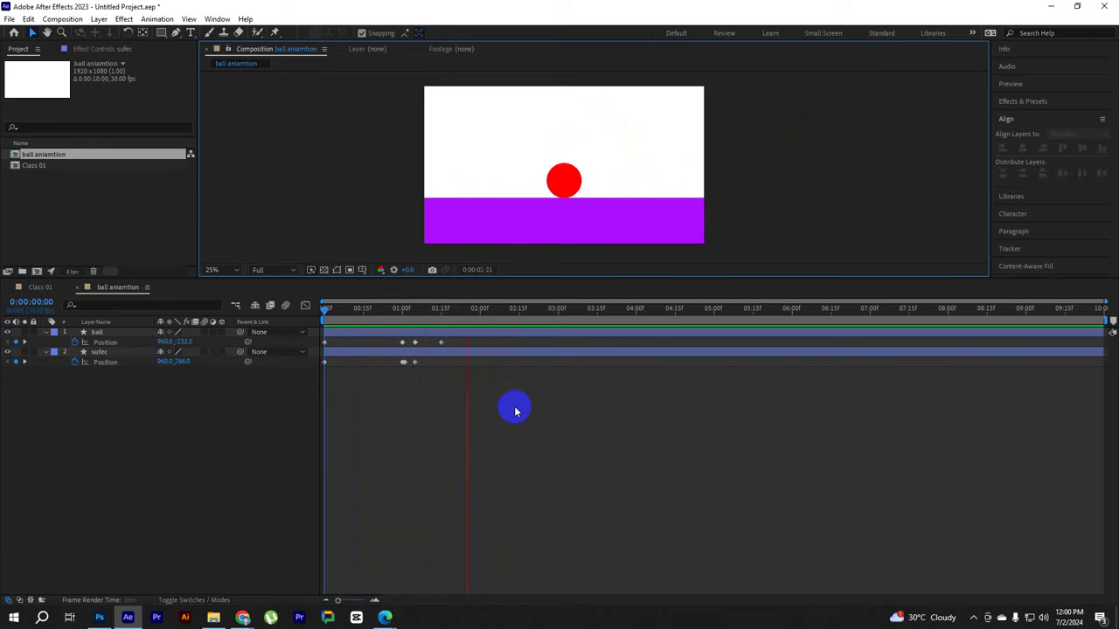
Limit the work area to about the first two seconds and preview the bounce
{"action": "key", "text": "Delete"}
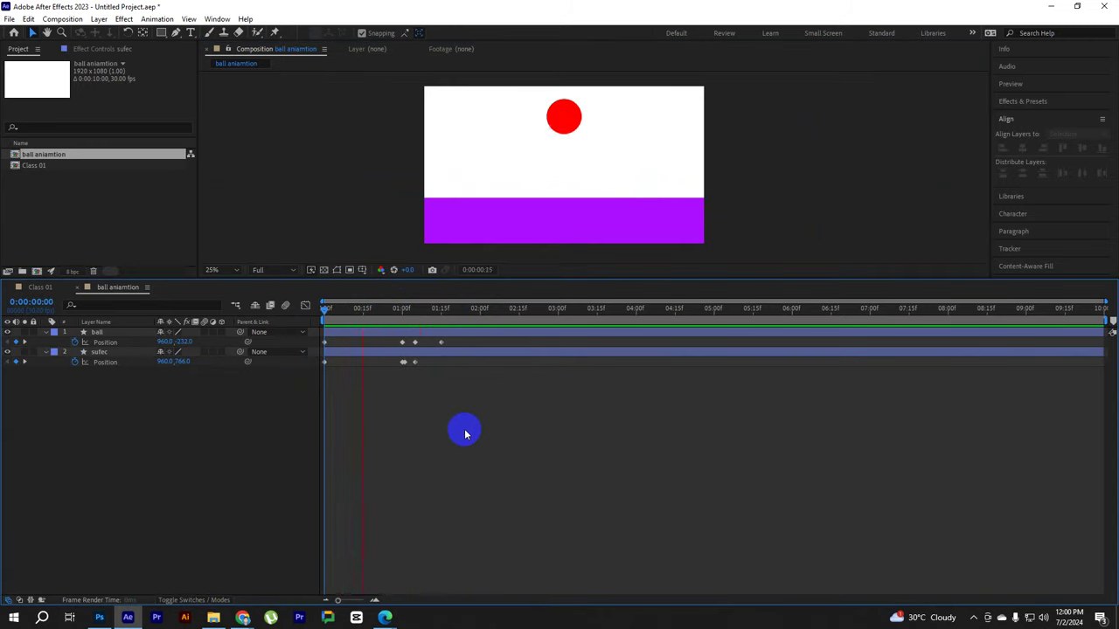
{"action": "left_click", "coordinate": [486, 348]}
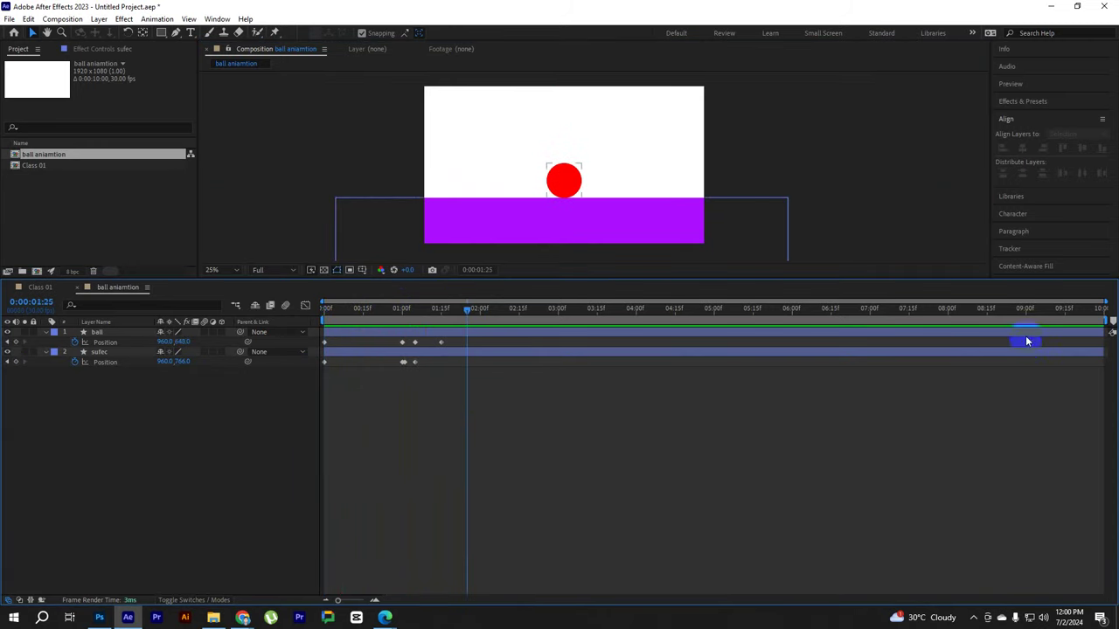
{"action": "left_click_drag", "start_coordinate": [1103, 316], "coordinate": [485, 325]}
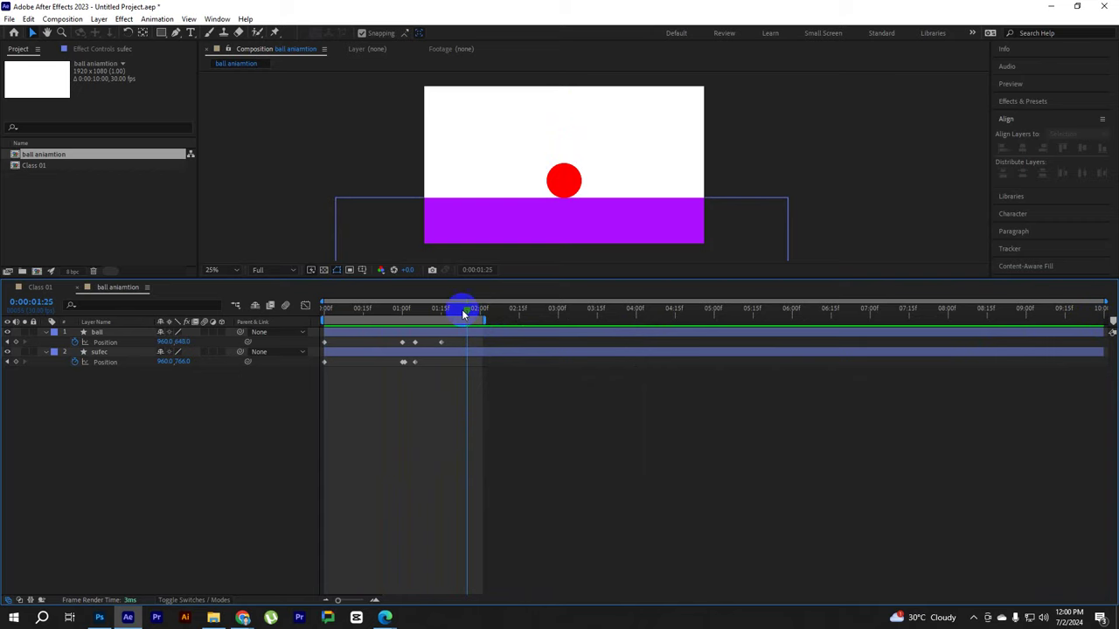
{"action": "key", "text": "space"}
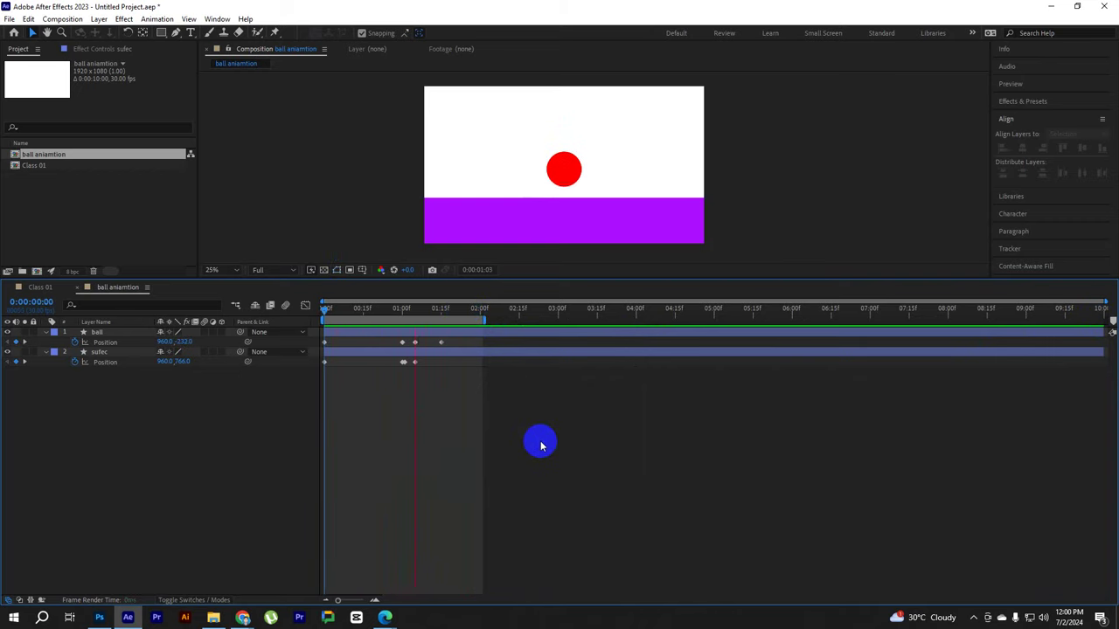
{"action": "left_click", "coordinate": [548, 441]}
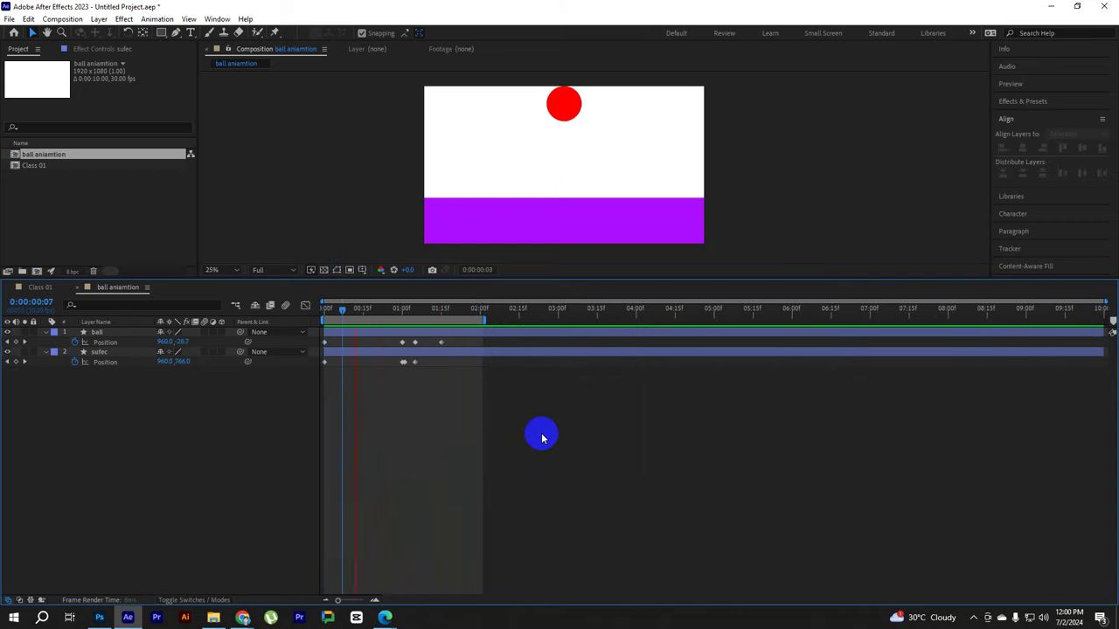
{"action": "key", "text": "space"}
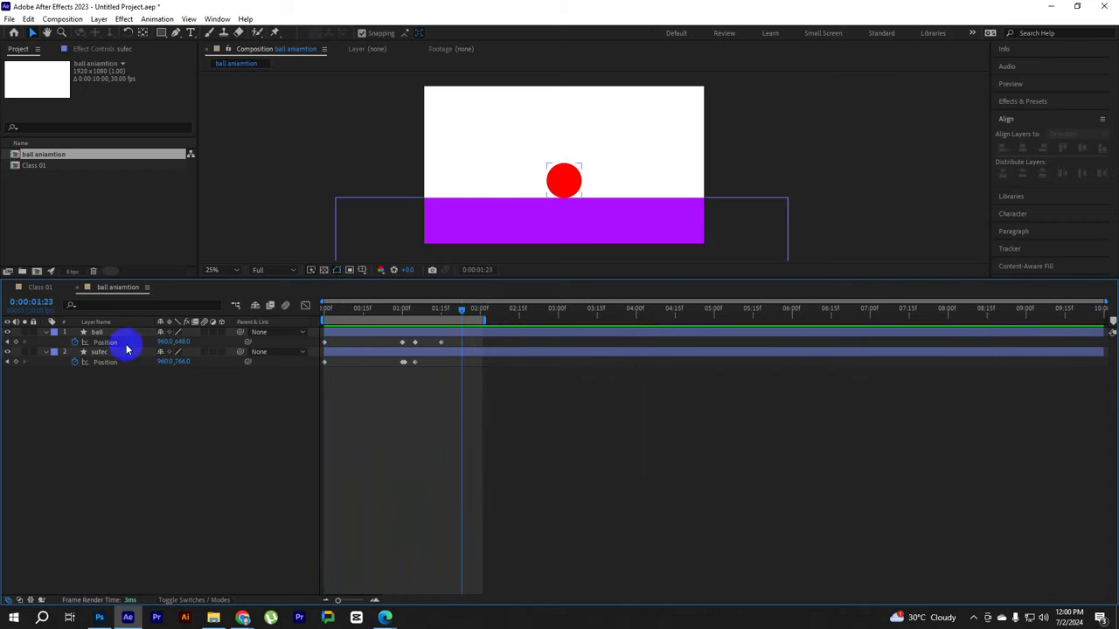
{"action": "left_click", "coordinate": [100, 332]}
Duplicate the ball layer twice into ball 2 and ball 3, then go to the 1:00 Position keyframe
{"action": "key", "text": "ctrl+d"}
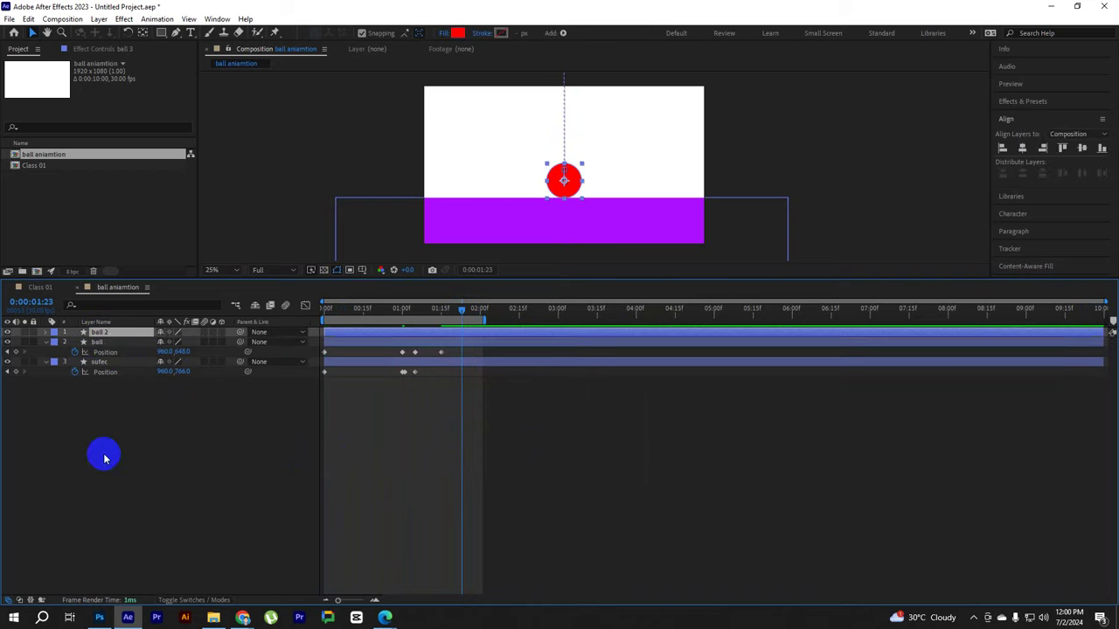
{"action": "key", "text": "ctrl+d"}
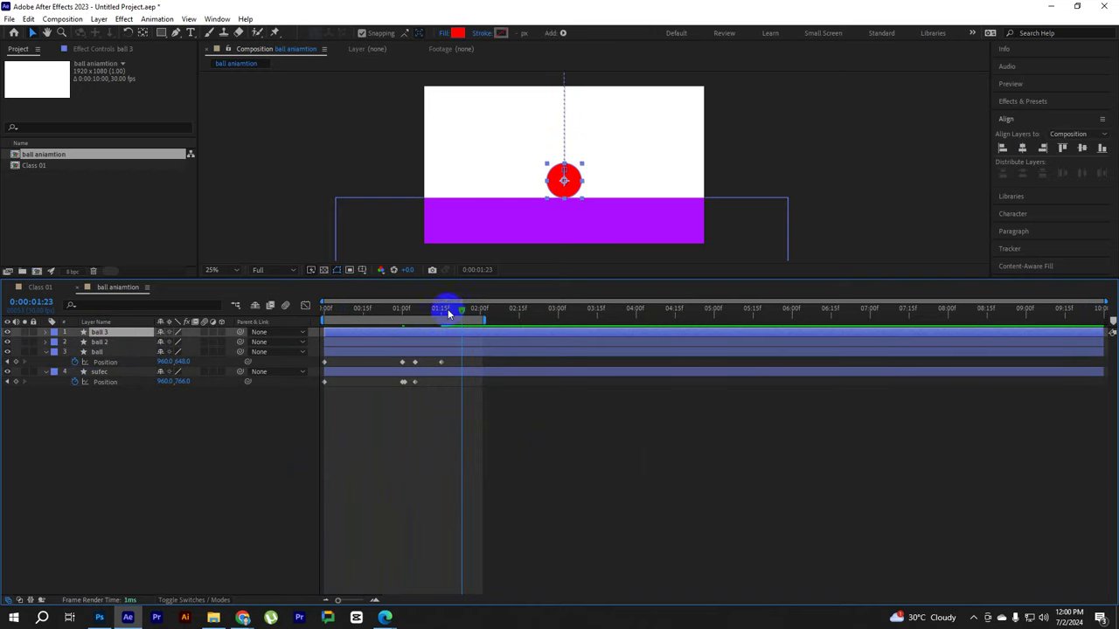
{"action": "left_click_drag", "start_coordinate": [452, 317], "coordinate": [325, 310]}
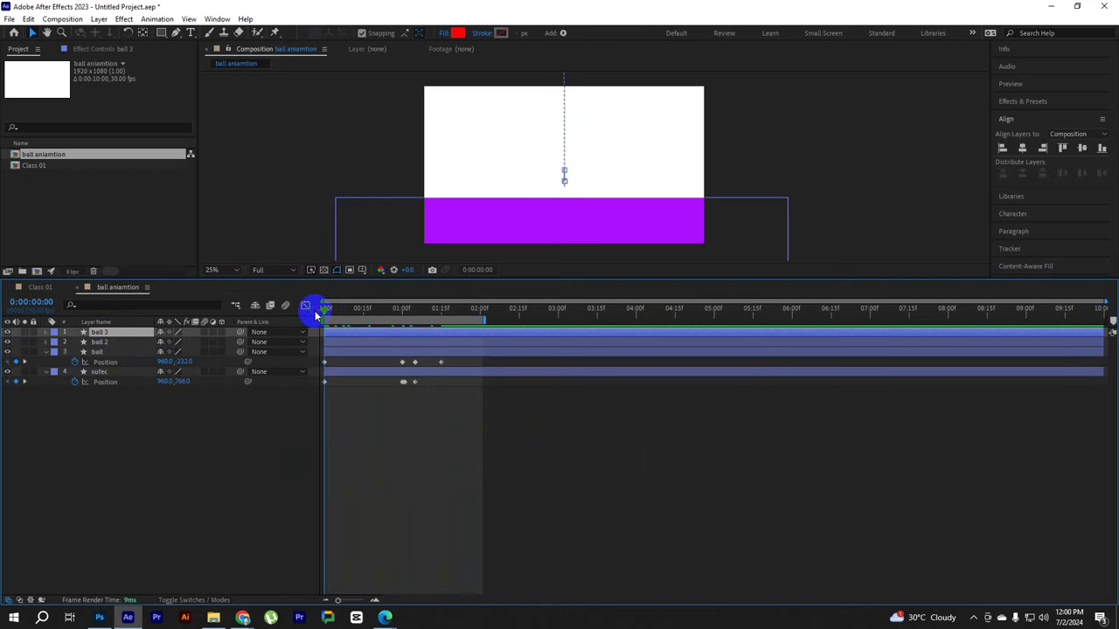
{"action": "left_click", "coordinate": [25, 361]}
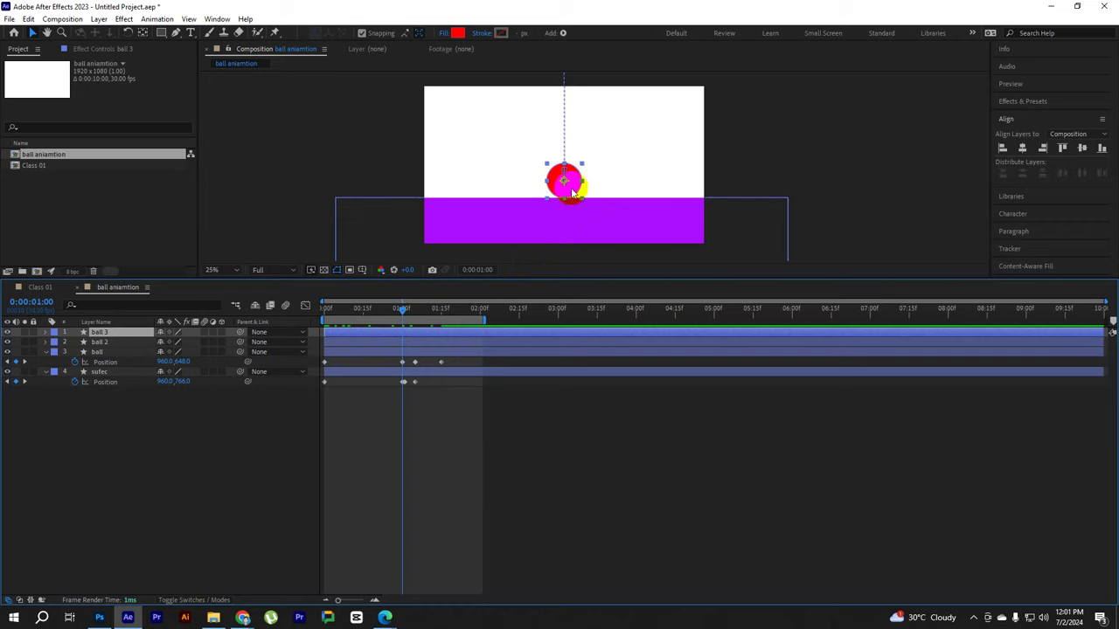
Shift ball 3 sideways in the viewer and set its Position X to 700
{"action": "left_click_drag", "start_coordinate": [572, 192], "coordinate": [518, 186]}
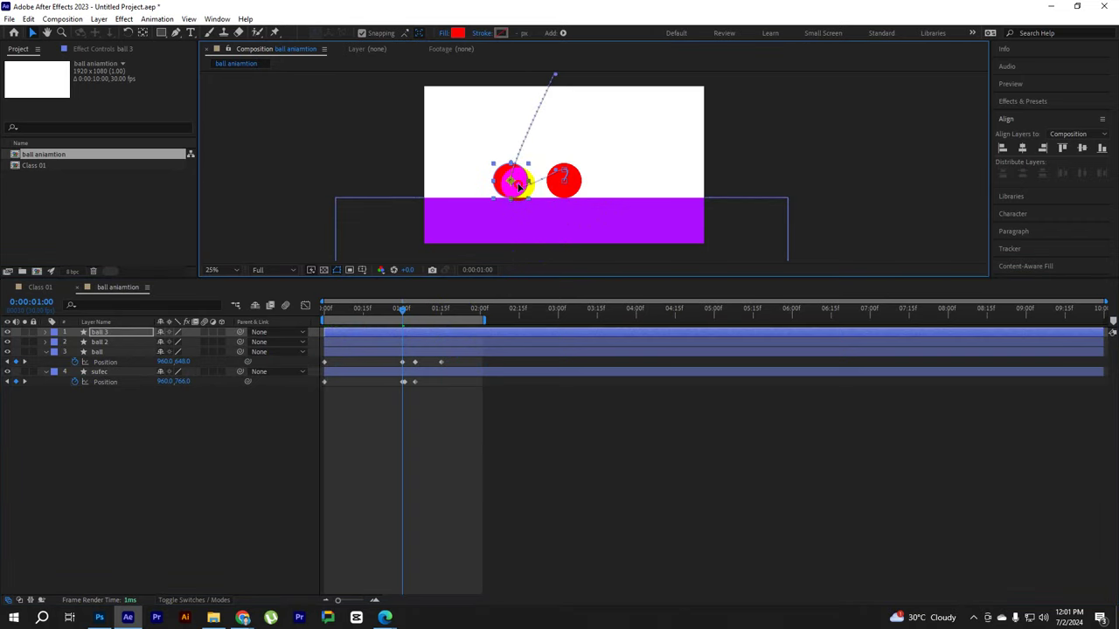
{"action": "left_click_drag", "start_coordinate": [518, 186], "coordinate": [536, 186]}
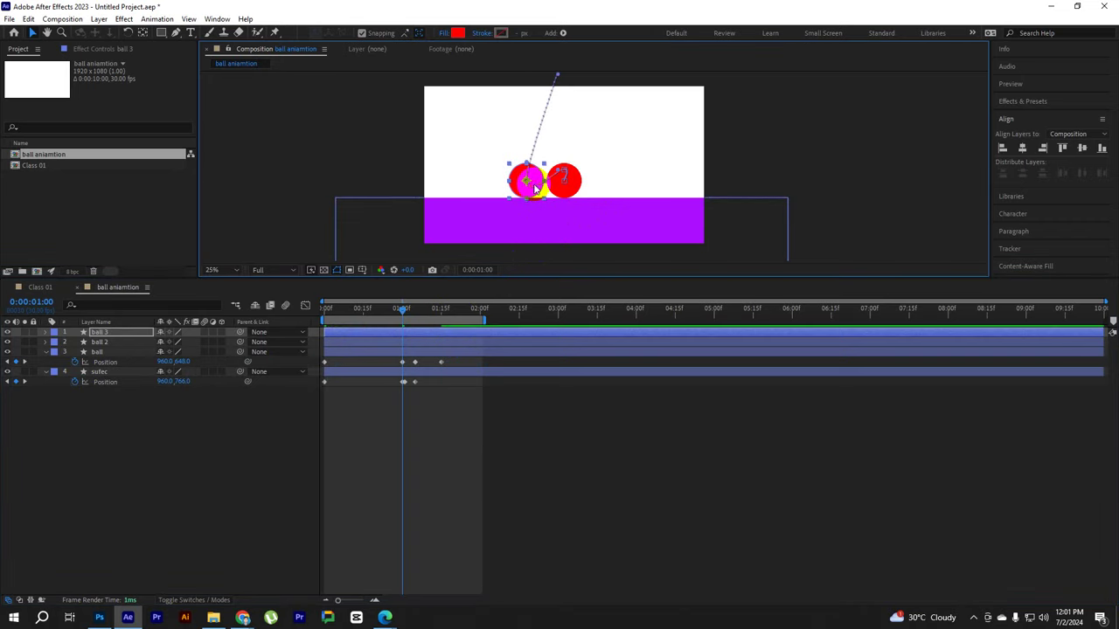
{"action": "key", "text": "p"}
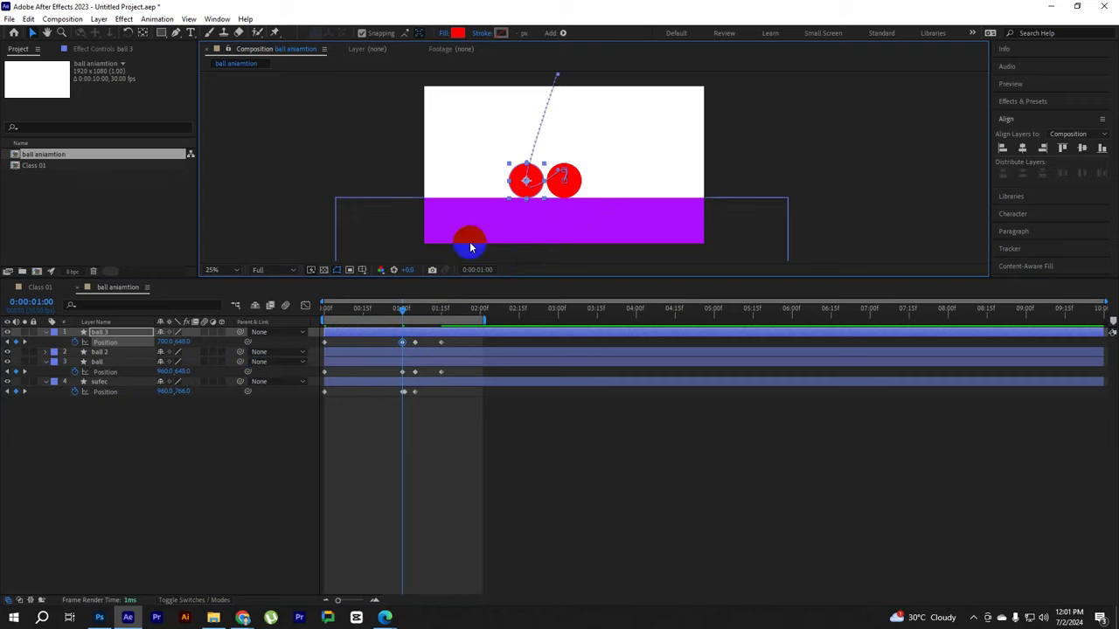
{"action": "left_click_drag", "start_coordinate": [470, 248], "coordinate": [521, 199]}
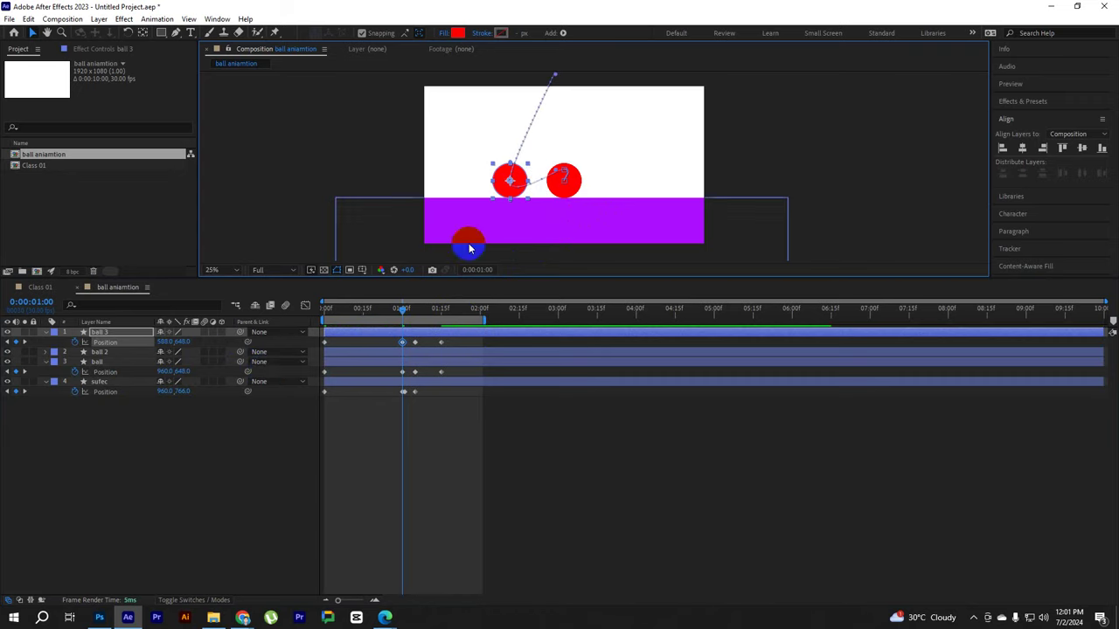
{"action": "left_click", "coordinate": [166, 341]}
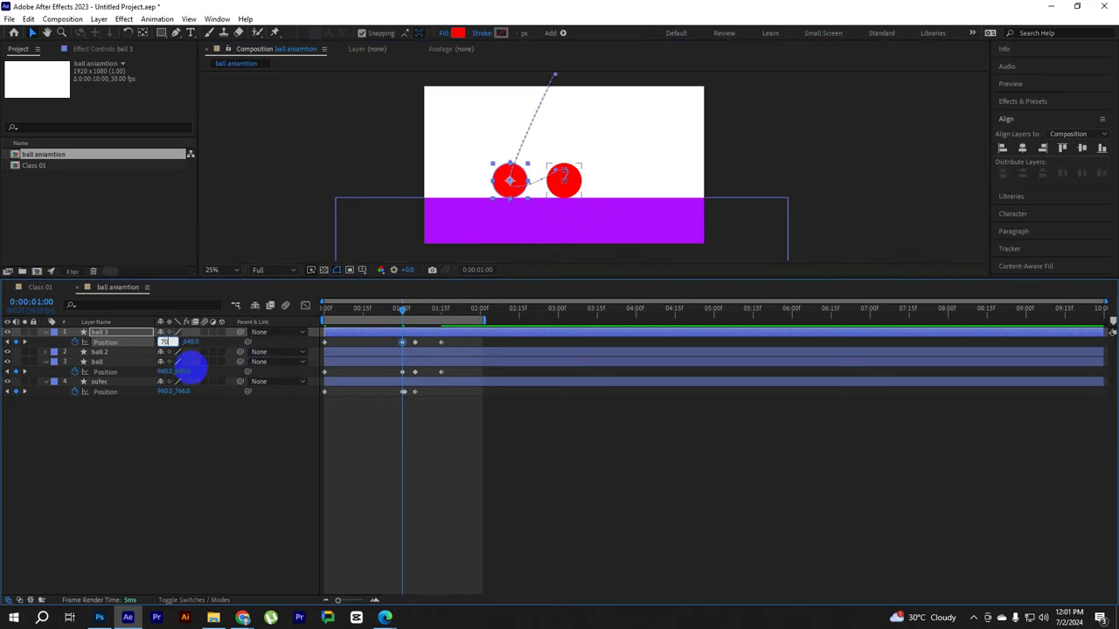
{"action": "left_click", "coordinate": [401, 341]}
{"action": "left_click_drag", "start_coordinate": [451, 346], "coordinate": [434, 347]}
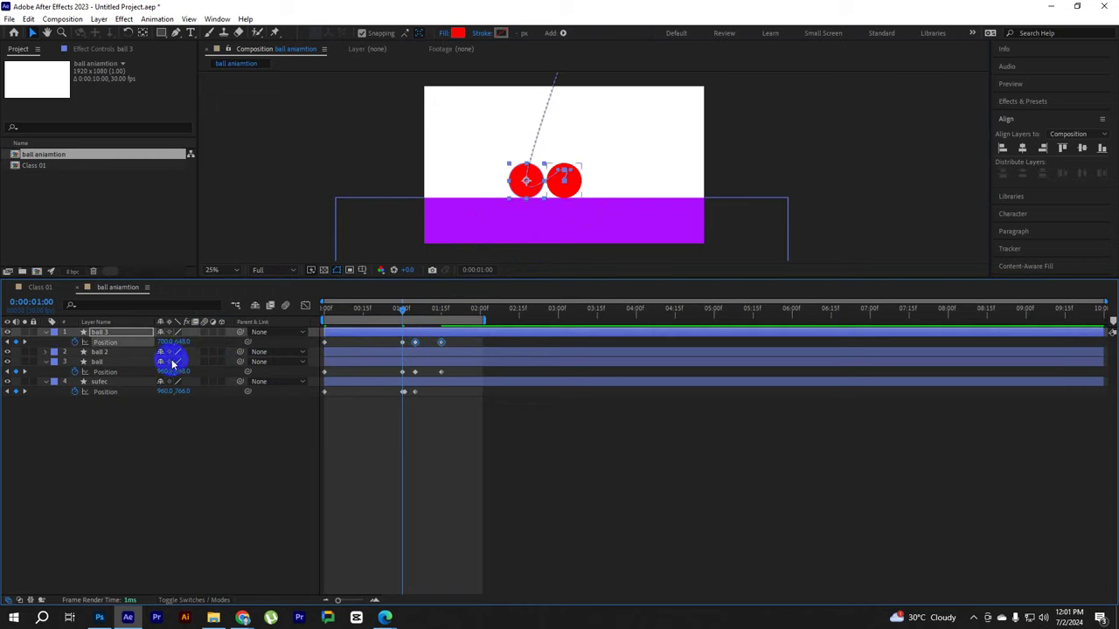
Set ball 3's X to 700 at its later Position keyframes and scrub to check the motion
{"action": "left_click", "coordinate": [25, 341]}
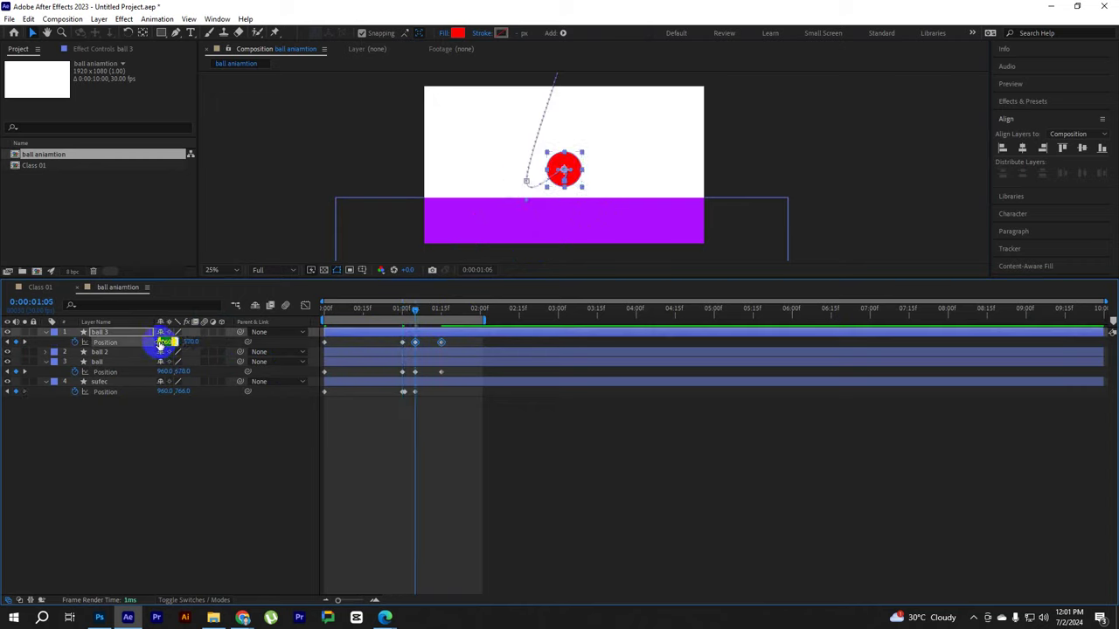
{"action": "left_click", "coordinate": [445, 341]}
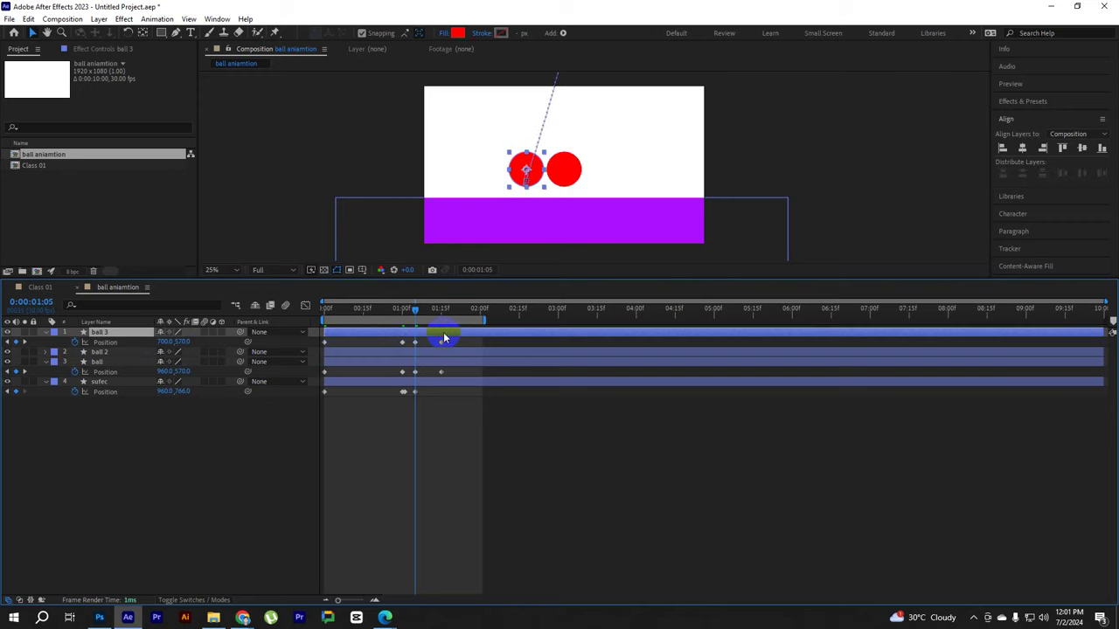
{"action": "left_click", "coordinate": [24, 342]}
{"action": "left_click", "coordinate": [164, 342]}
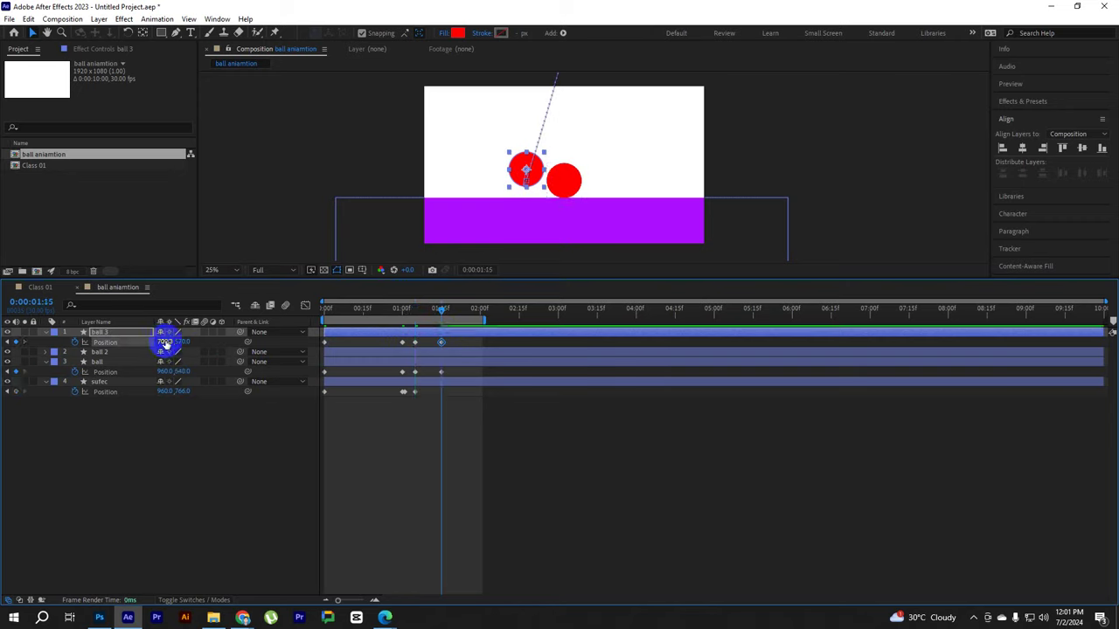
{"action": "left_click_drag", "start_coordinate": [443, 309], "coordinate": [394, 310]}
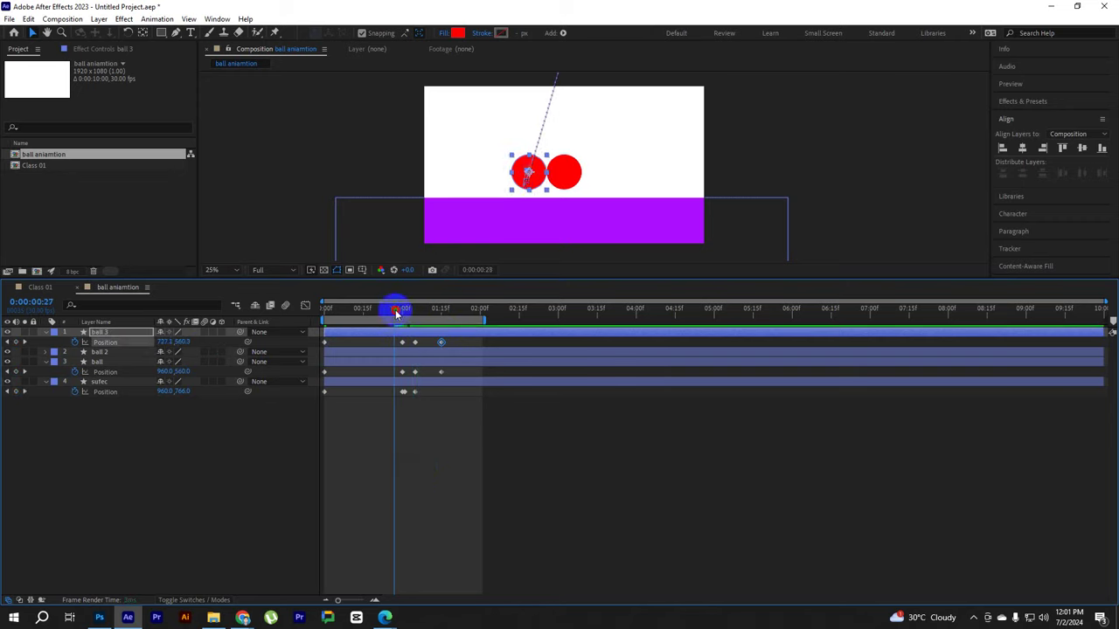
{"action": "left_click", "coordinate": [452, 428]}
{"action": "left_click", "coordinate": [457, 346]}
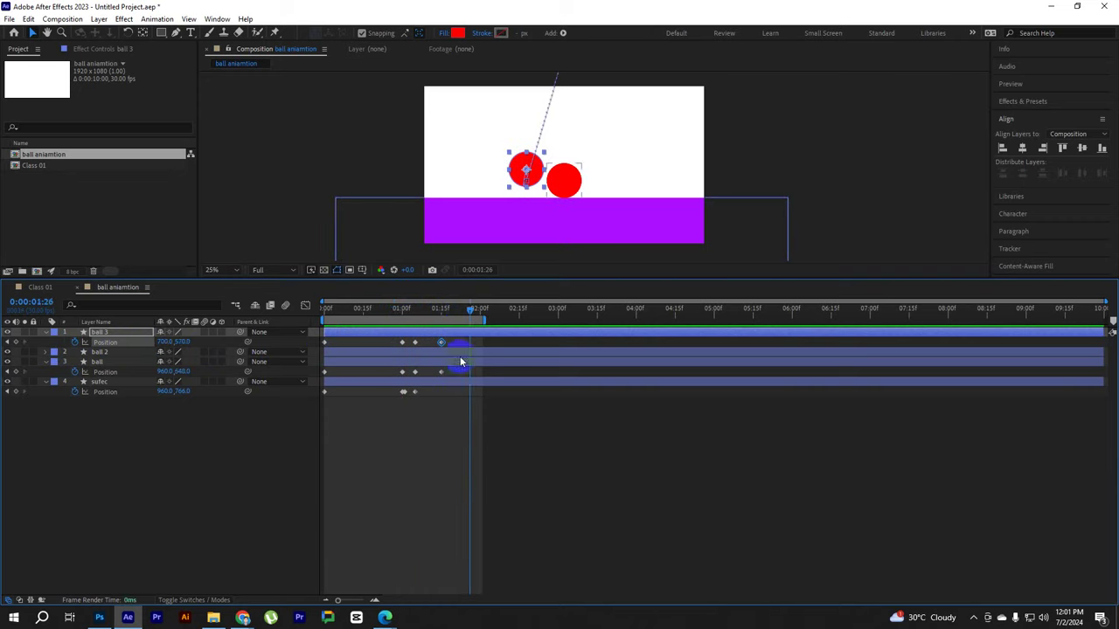
{"action": "left_click_drag", "start_coordinate": [472, 311], "coordinate": [402, 317]}
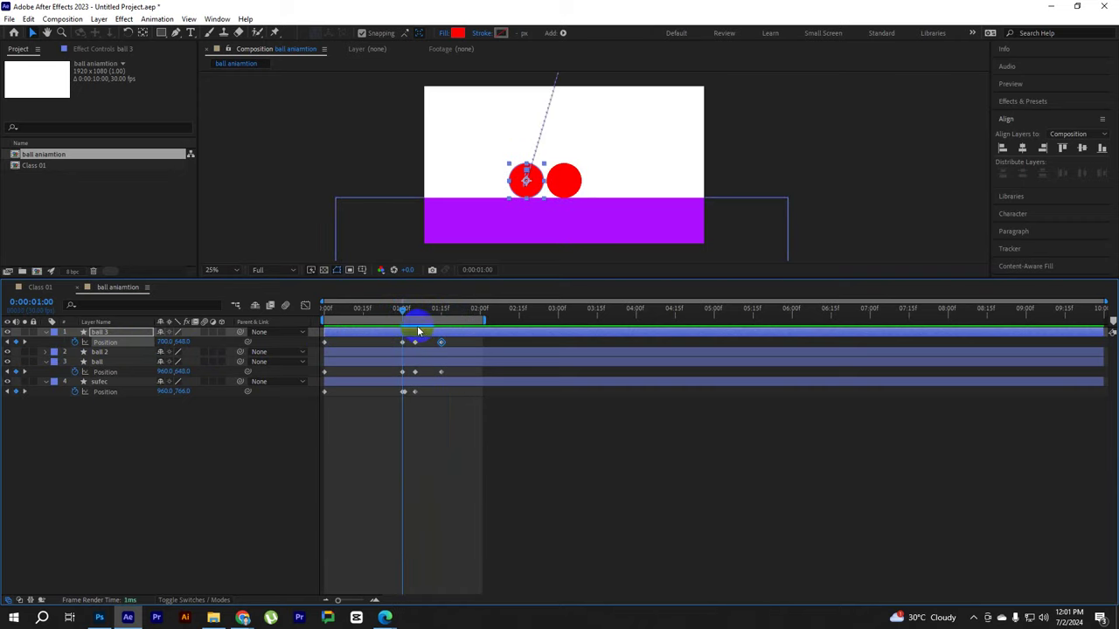
At the one-second keyframe, match ball 3's position to the centre ball at 960,648
{"action": "left_click", "coordinate": [43, 345]}
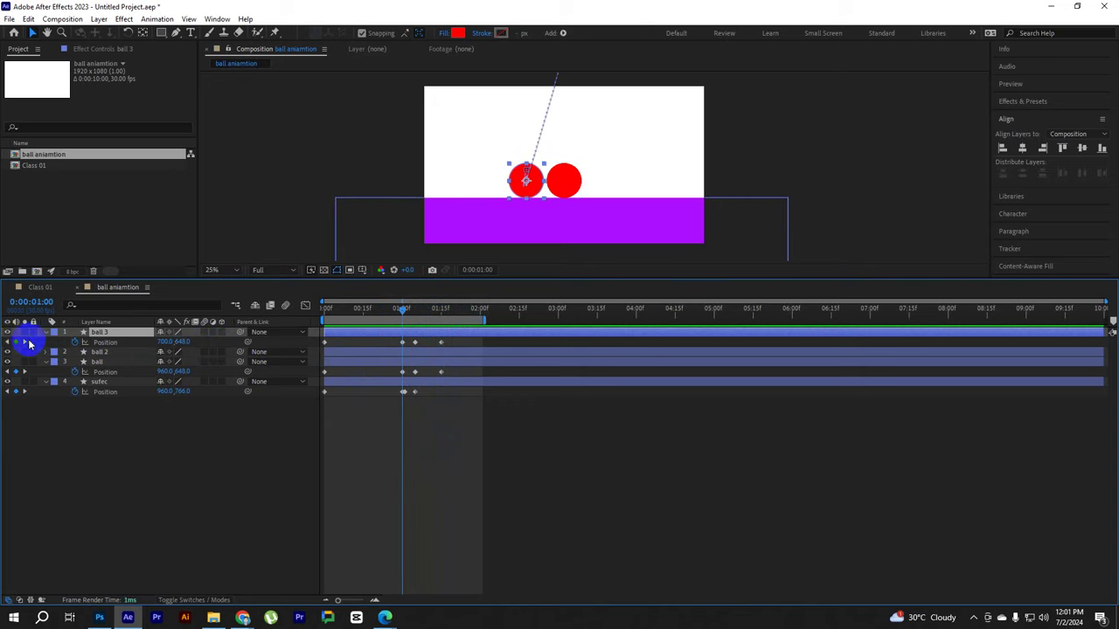
{"action": "left_click", "coordinate": [25, 343]}
{"action": "left_click", "coordinate": [25, 344]}
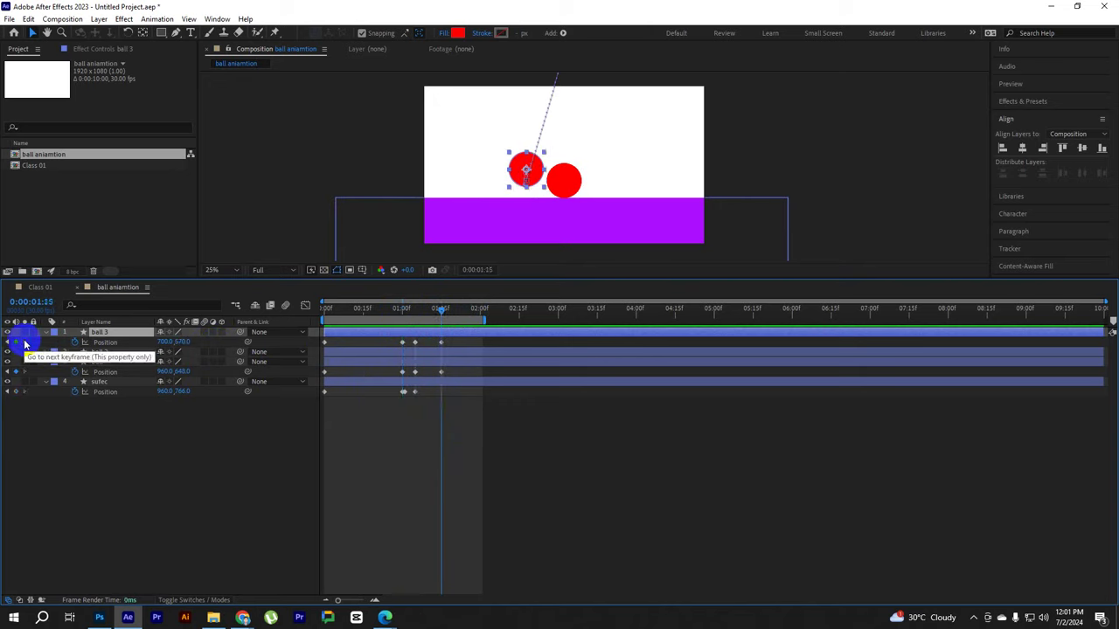
{"action": "key", "text": "j"}
{"action": "key", "text": "j"}
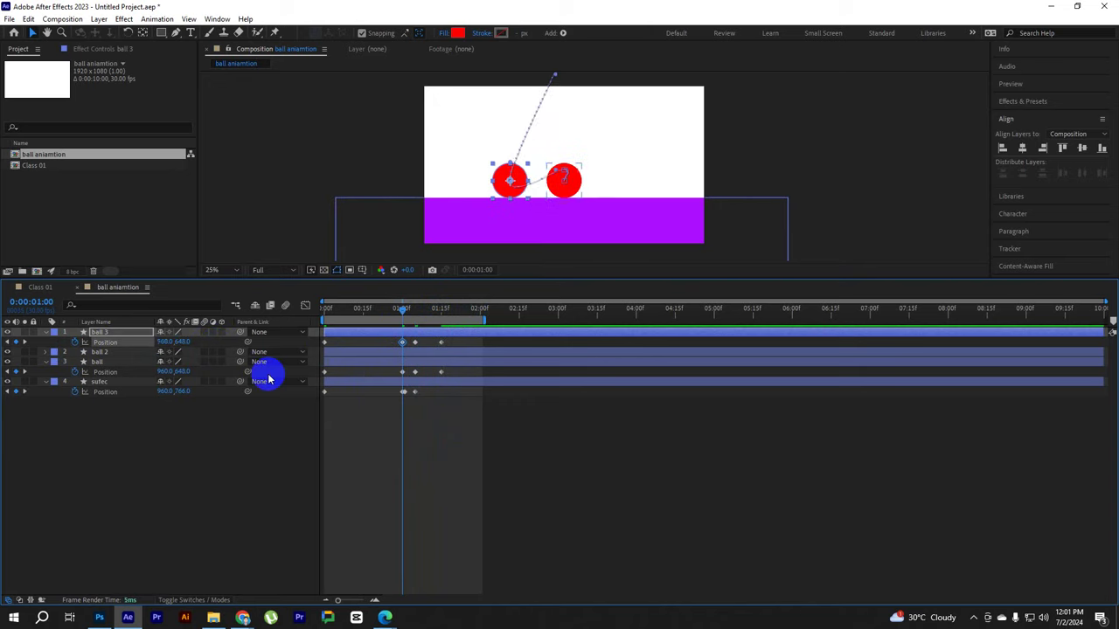
{"action": "key", "text": "ctrl+z"}
{"action": "left_click", "coordinate": [412, 370]}
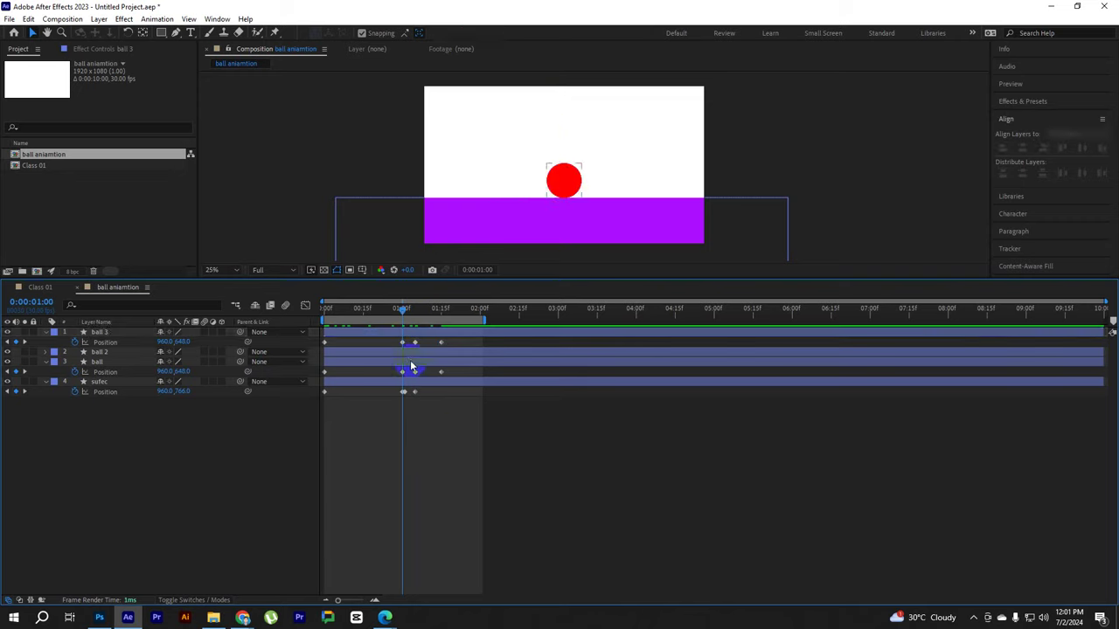
{"action": "left_click", "coordinate": [371, 336]}
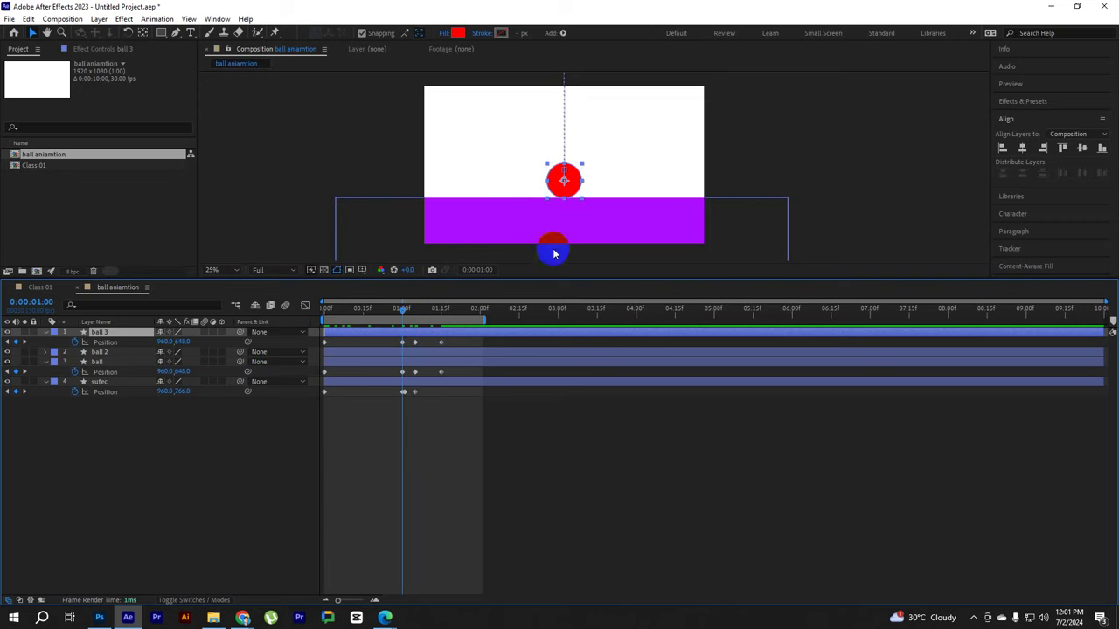
{"action": "left_click", "coordinate": [186, 364]}
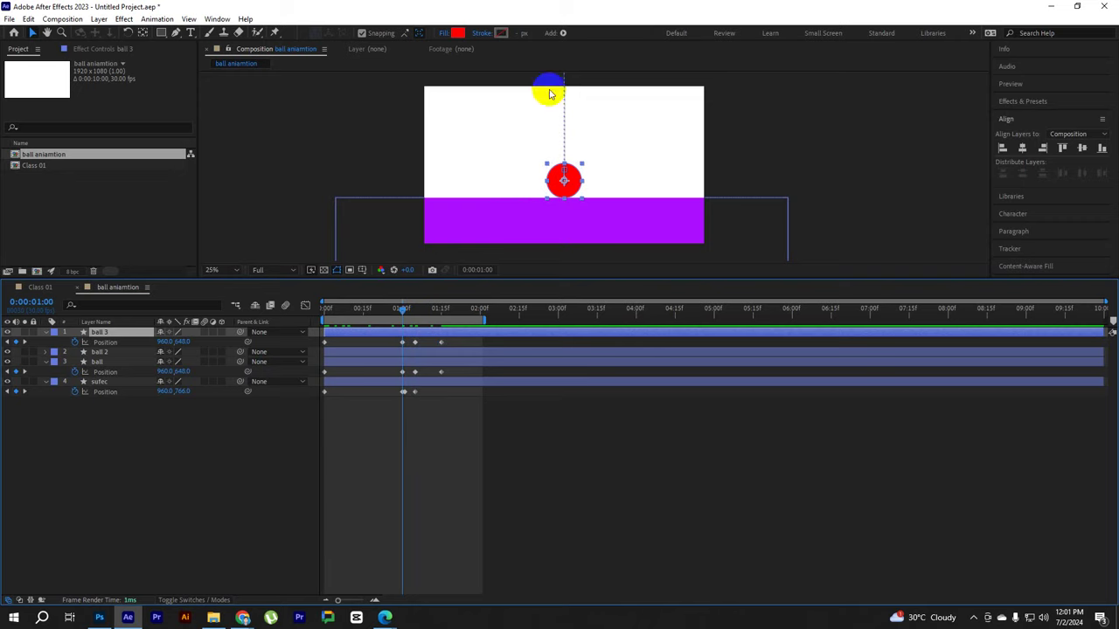
Give ball 3 a yellow-green fill and ball 2 a purple fill
{"action": "left_click", "coordinate": [457, 33]}
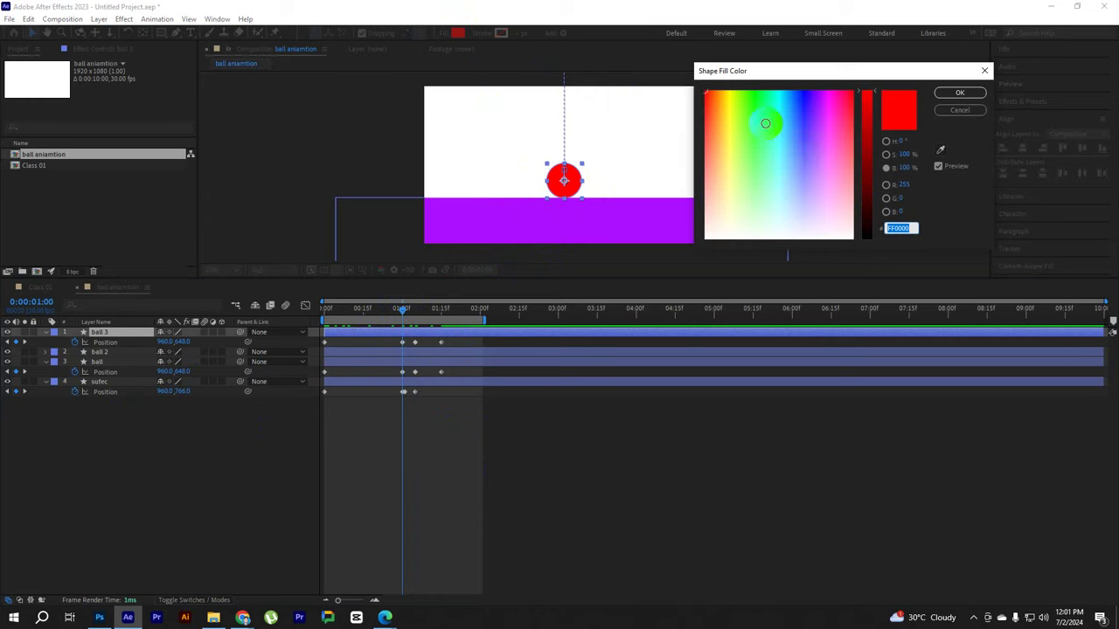
{"action": "left_click", "coordinate": [739, 94]}
{"action": "left_click", "coordinate": [958, 93]}
{"action": "left_click", "coordinate": [465, 355]}
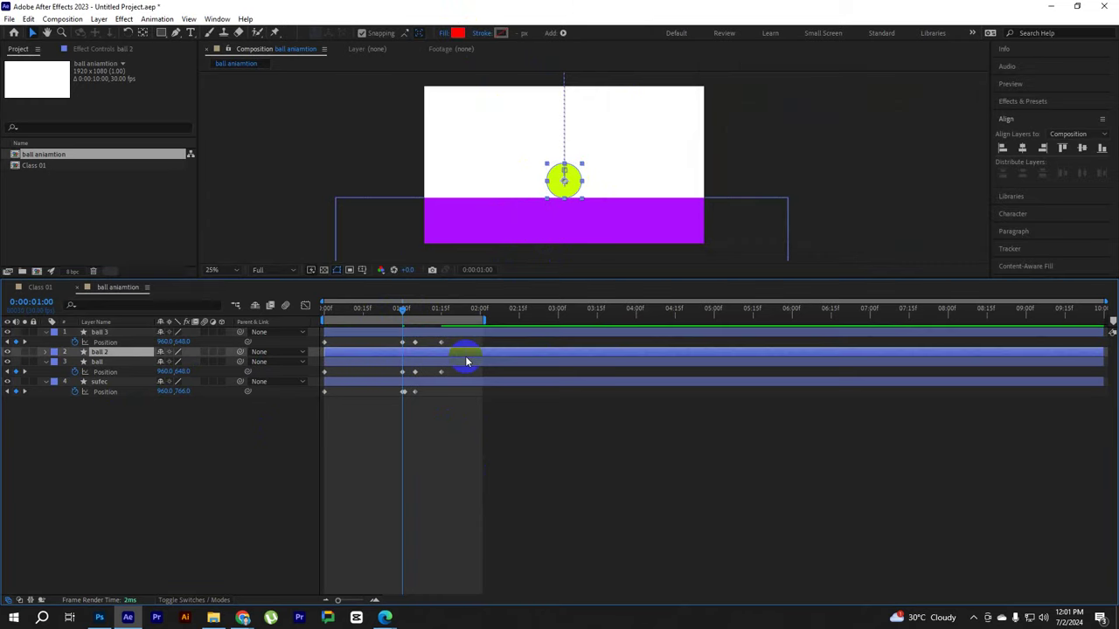
{"action": "left_click", "coordinate": [452, 42]}
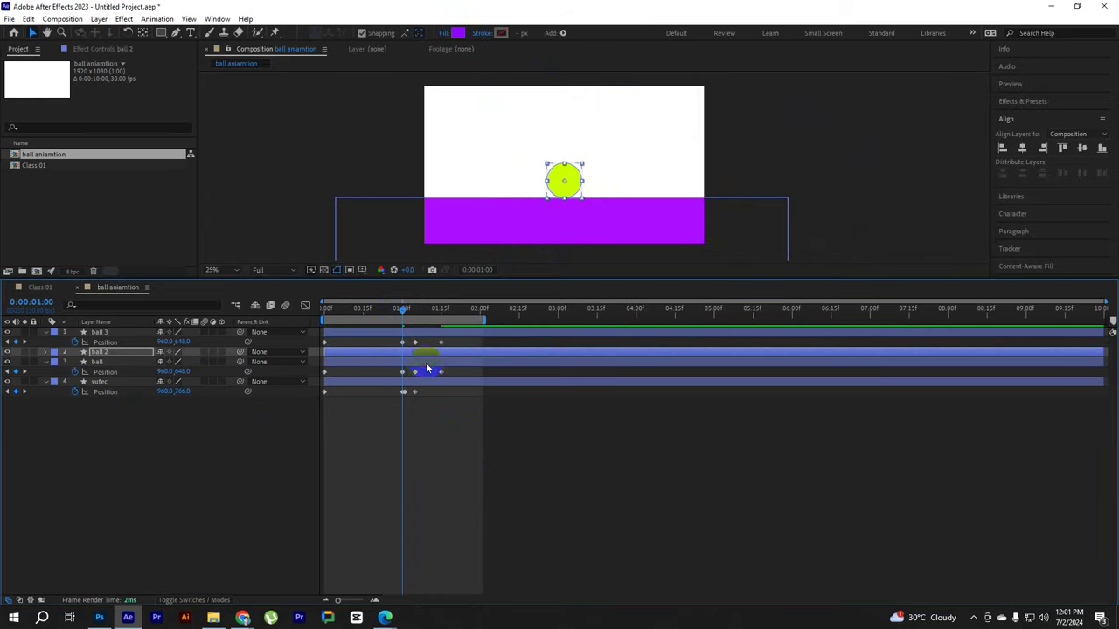
{"action": "left_click", "coordinate": [432, 361]}
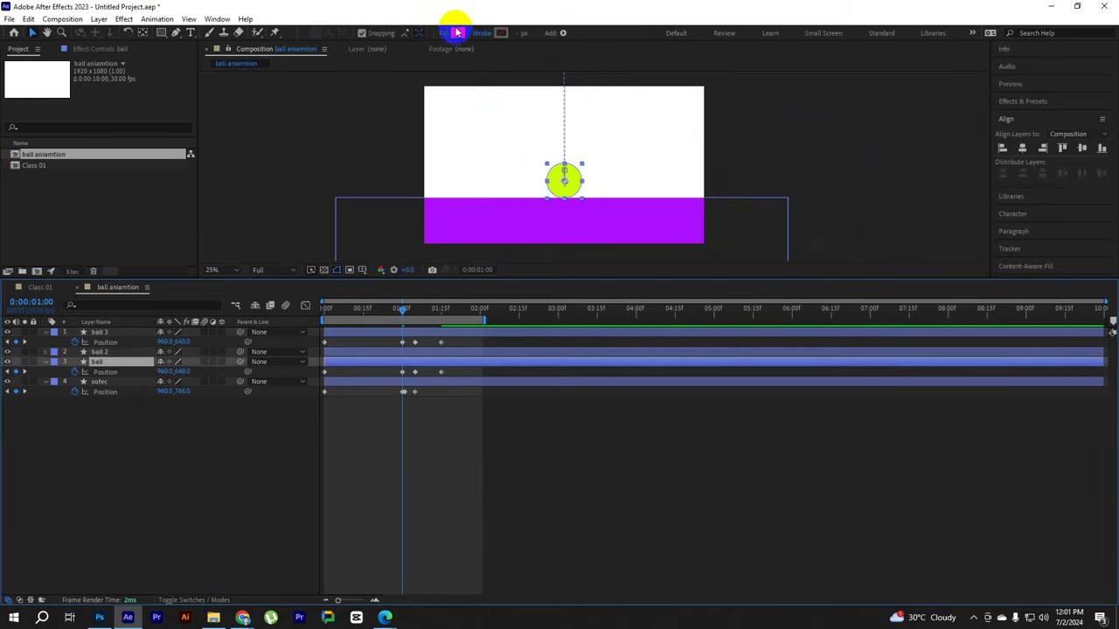
{"action": "left_click", "coordinate": [465, 400]}
Rewind to the start and preview the bouncing animation
{"action": "left_click_drag", "start_coordinate": [406, 309], "coordinate": [287, 364]}
{"action": "key", "text": "space"}
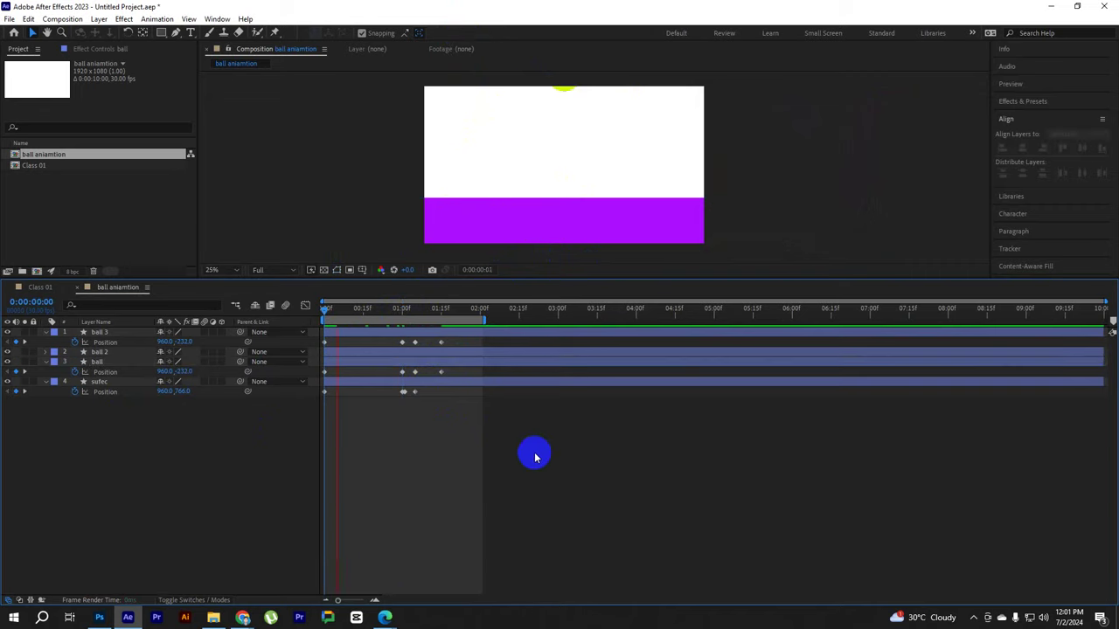
{"action": "key", "text": "space"}
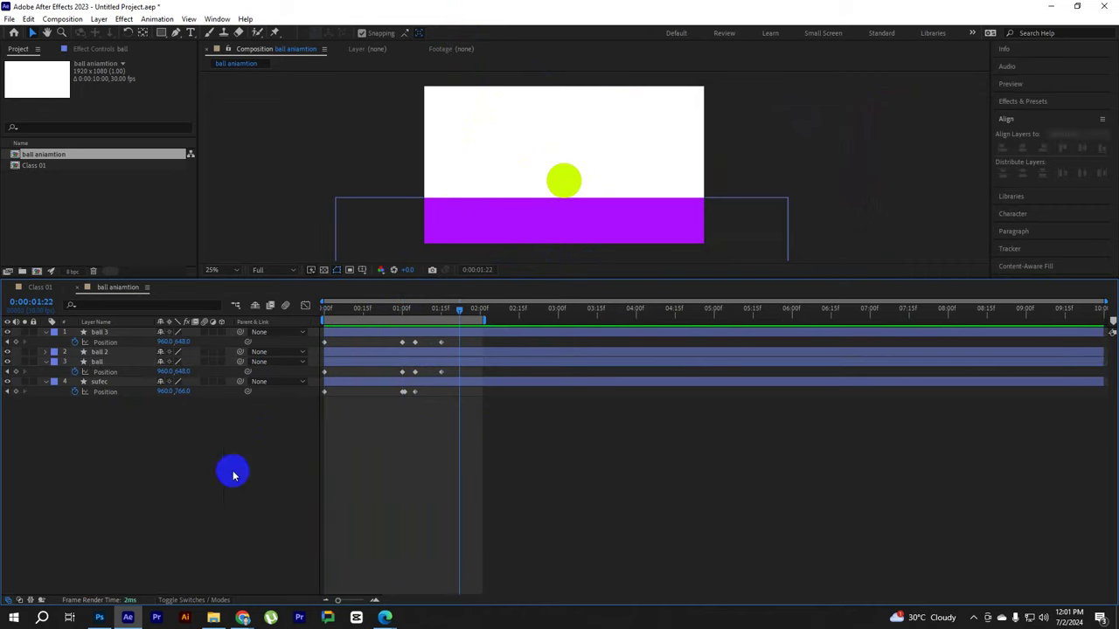
{"action": "left_click", "coordinate": [103, 333]}
Add Null 1, parent ball 3 to it, and move Null 1 left to x 646
{"action": "left_click", "coordinate": [169, 468]}
{"action": "right_click", "coordinate": [163, 458]}
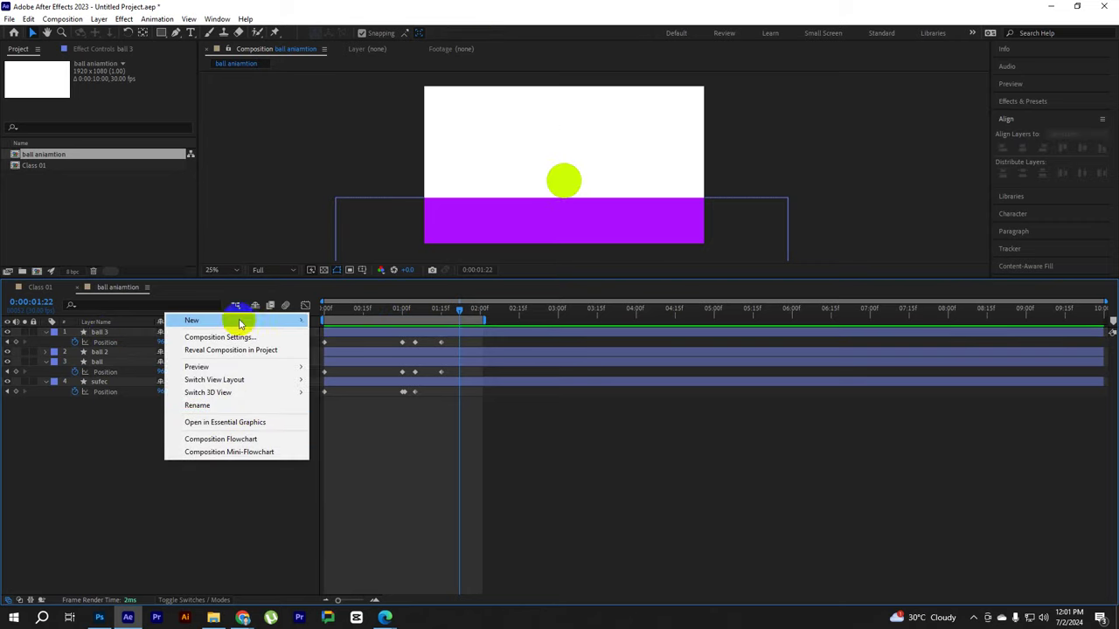
{"action": "mouse_move", "coordinate": [299, 320]}
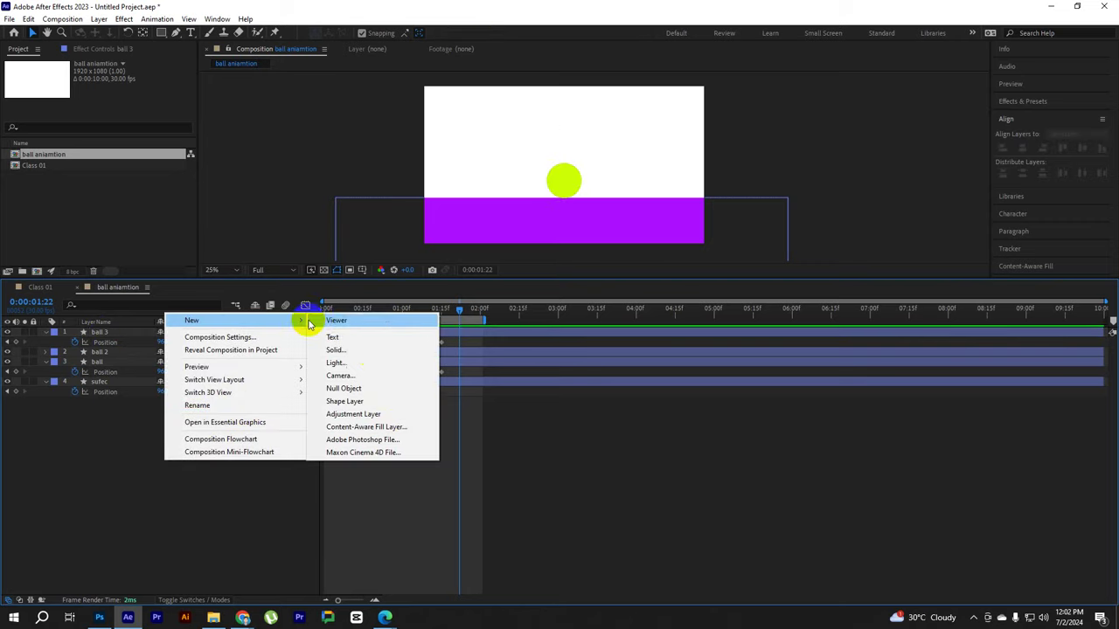
{"action": "left_click", "coordinate": [343, 388]}
{"action": "left_click", "coordinate": [120, 353]}
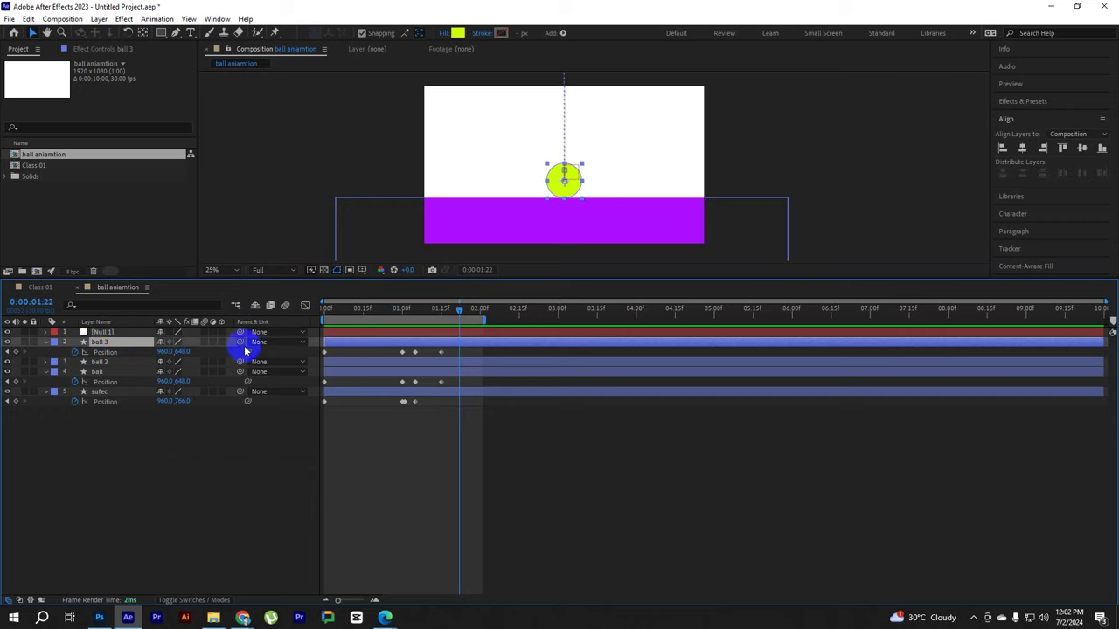
{"action": "left_click_drag", "start_coordinate": [242, 342], "coordinate": [96, 332]}
{"action": "left_click_drag", "start_coordinate": [379, 310], "coordinate": [325, 309]}
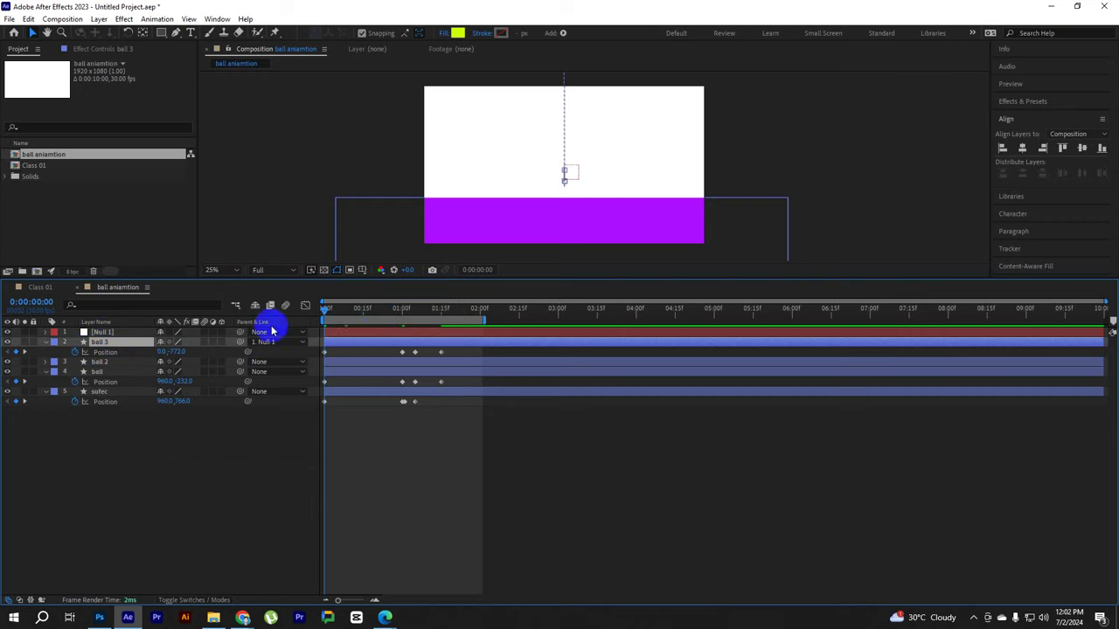
{"action": "left_click", "coordinate": [349, 332]}
{"action": "key", "text": "p"}
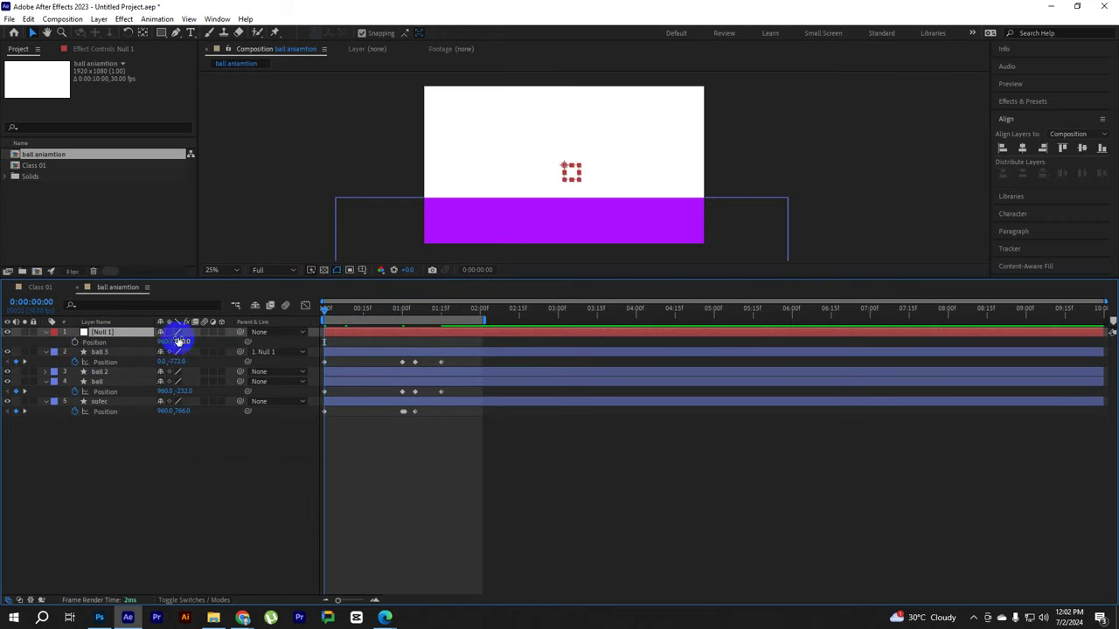
{"action": "left_click_drag", "start_coordinate": [179, 341], "coordinate": [20, 354]}
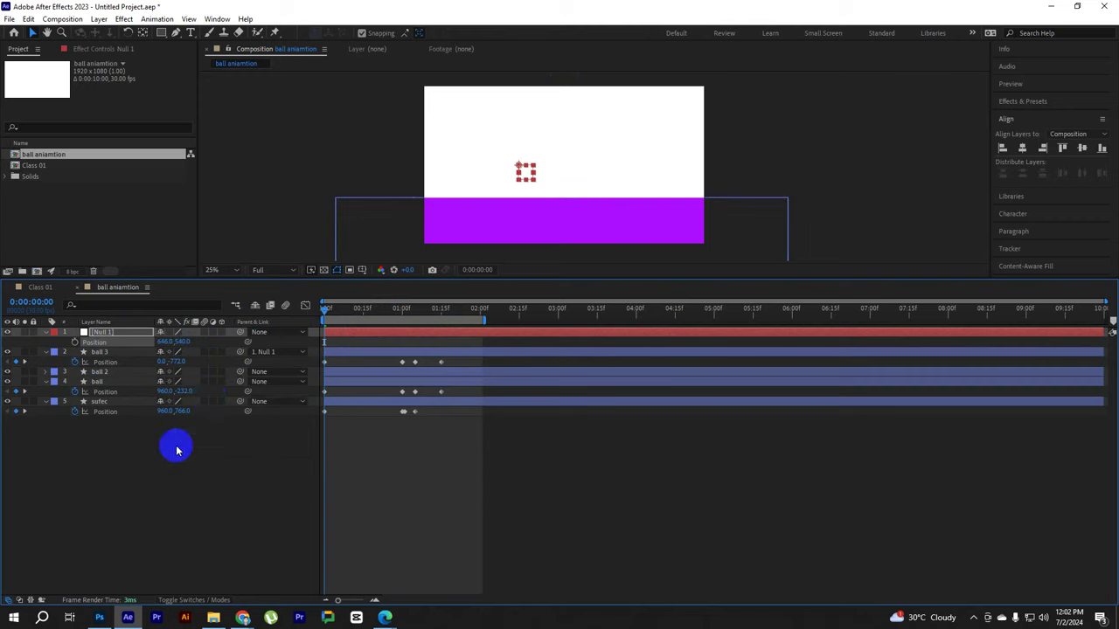
Add Null 2, parent ball 2 to it, and shift Null 2 to x 1440
{"action": "right_click", "coordinate": [162, 486]}
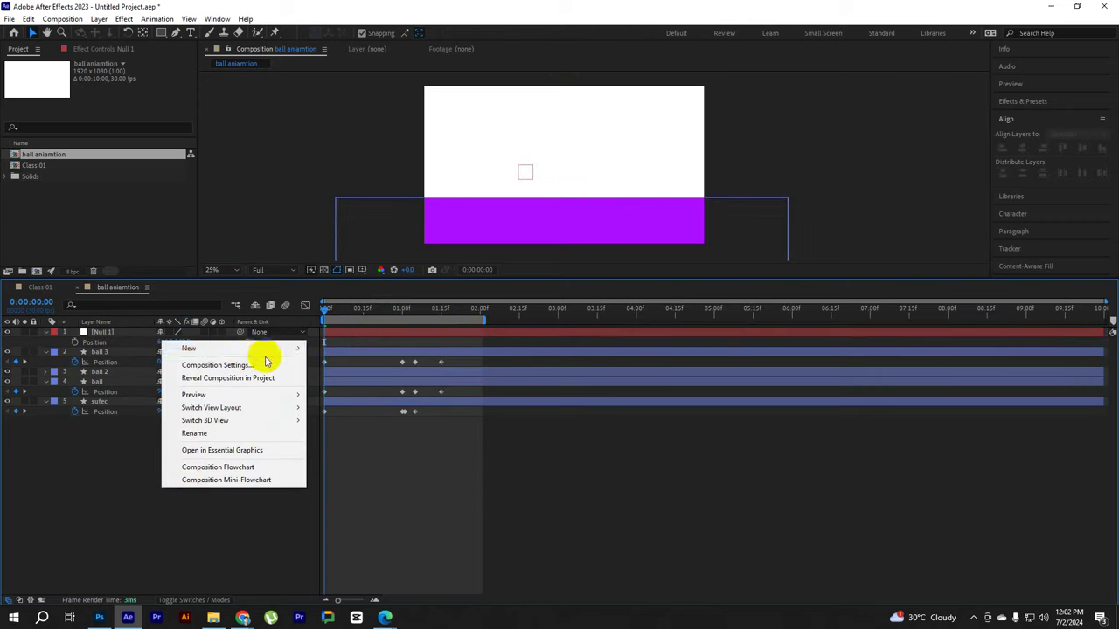
{"action": "mouse_move", "coordinate": [268, 349]}
{"action": "left_click", "coordinate": [364, 417]}
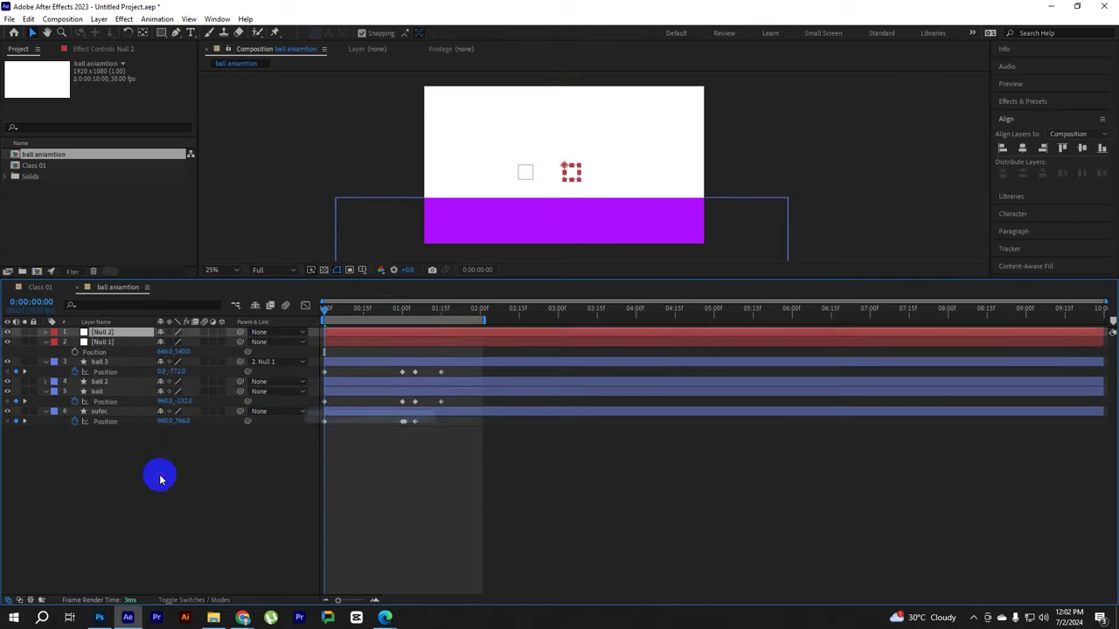
{"action": "left_click", "coordinate": [122, 382]}
{"action": "mouse_move", "coordinate": [240, 381]}
{"action": "left_mouse_down"}
{"action": "mouse_move", "coordinate": [112, 334]}
{"action": "mouse_move", "coordinate": [526, 355]}
{"action": "left_mouse_up"}
{"action": "left_click", "coordinate": [113, 334]}
{"action": "key", "text": "p"}
{"action": "left_click", "coordinate": [550, 445]}
{"action": "key", "text": "space"}
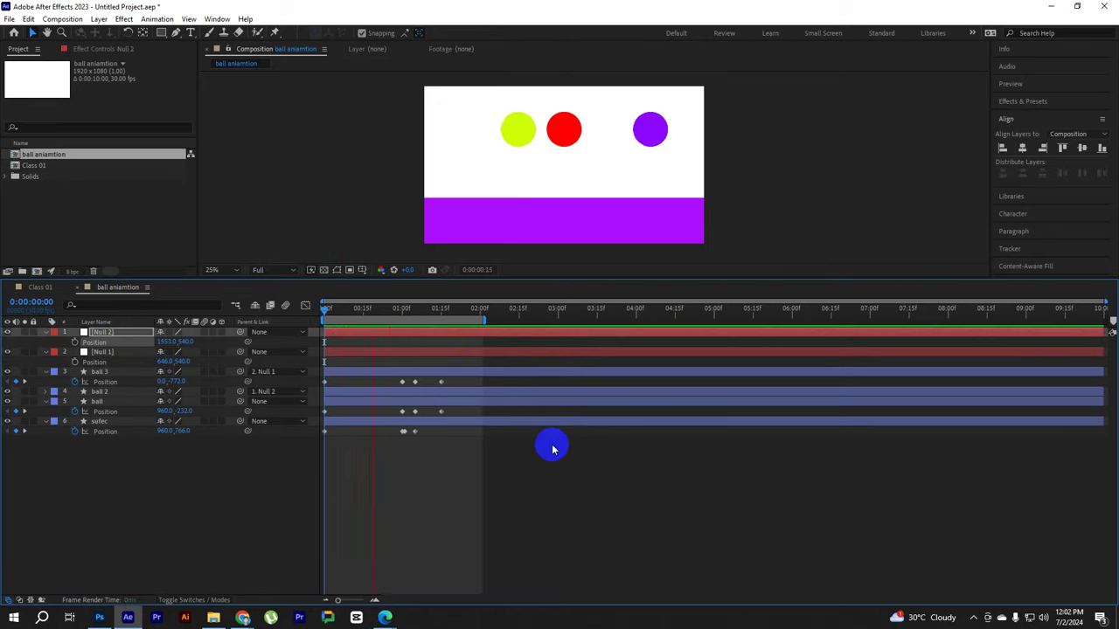
{"action": "key", "text": "space"}
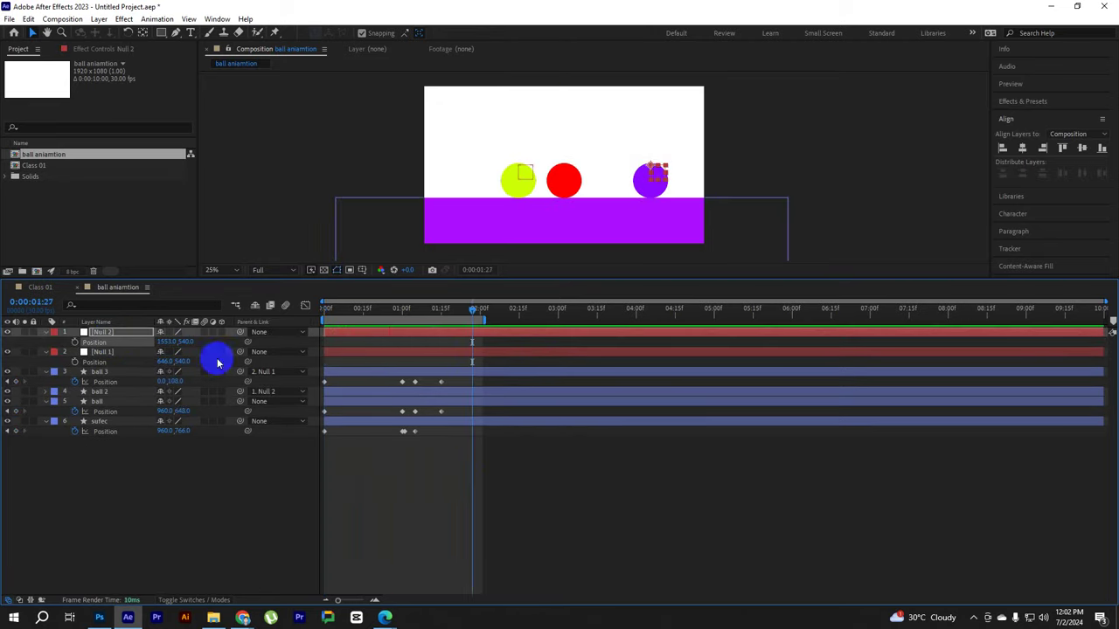
{"action": "left_click_drag", "start_coordinate": [168, 346], "coordinate": [99, 347]}
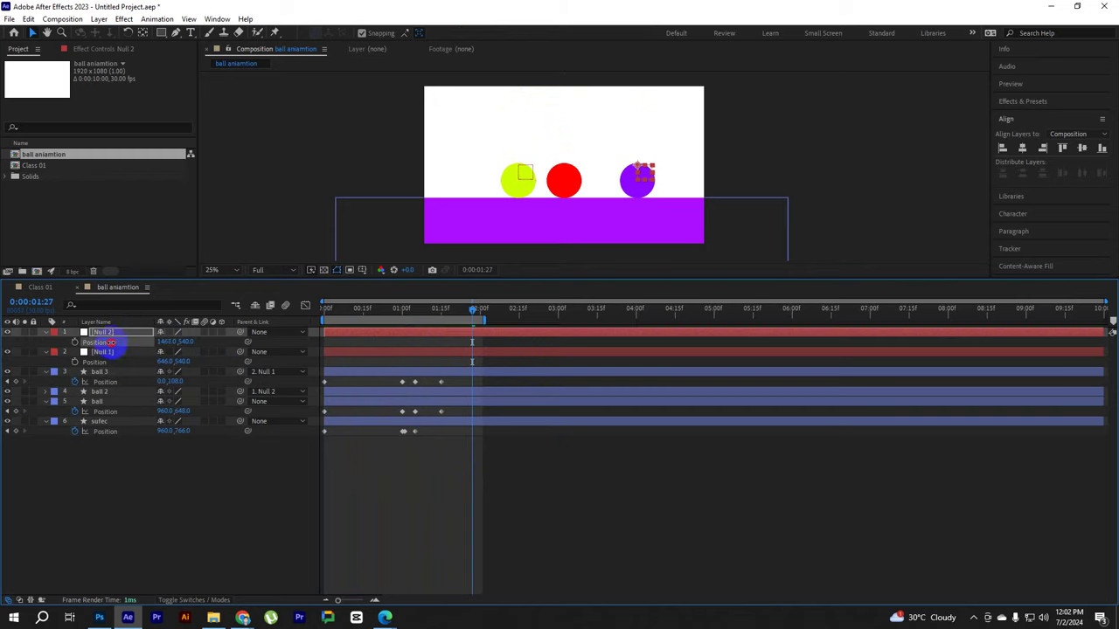
Move Null 1 further left to x 470, preview, and return to the first frame
{"action": "left_click", "coordinate": [373, 376]}
{"action": "left_click", "coordinate": [390, 351]}
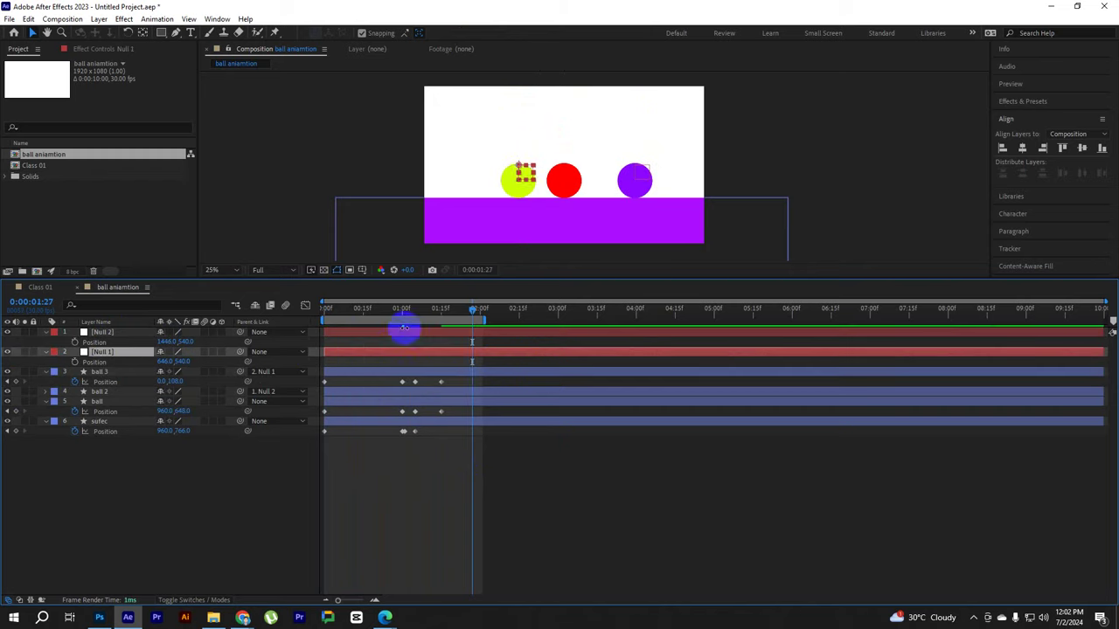
{"action": "left_click", "coordinate": [362, 312]}
{"action": "left_click", "coordinate": [148, 352]}
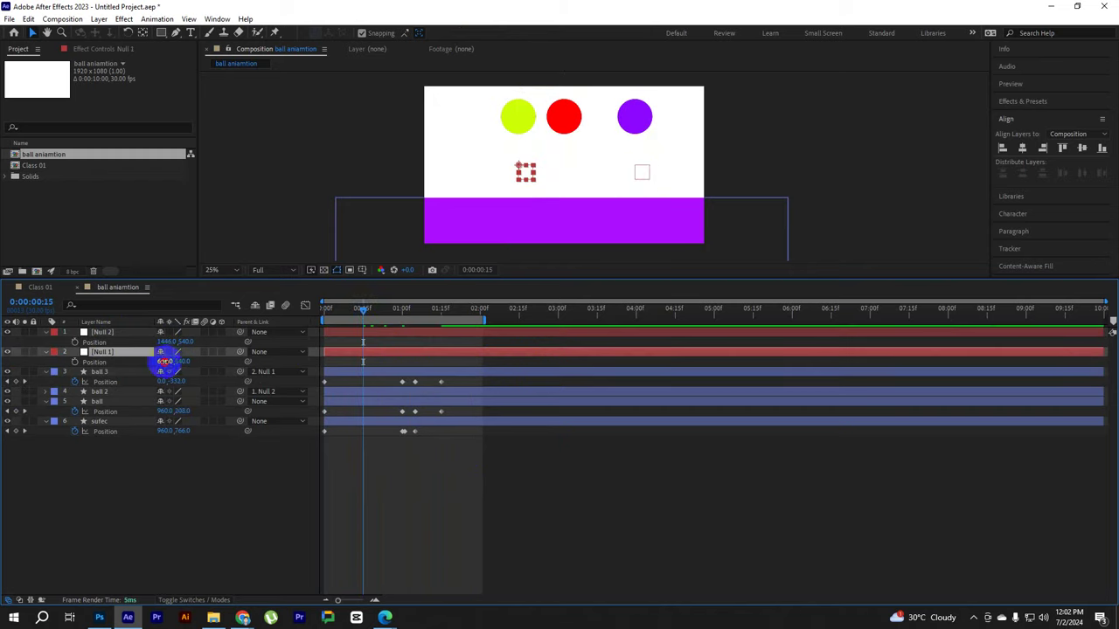
{"action": "left_click_drag", "start_coordinate": [164, 361], "coordinate": [70, 380]}
{"action": "left_click", "coordinate": [367, 312]}
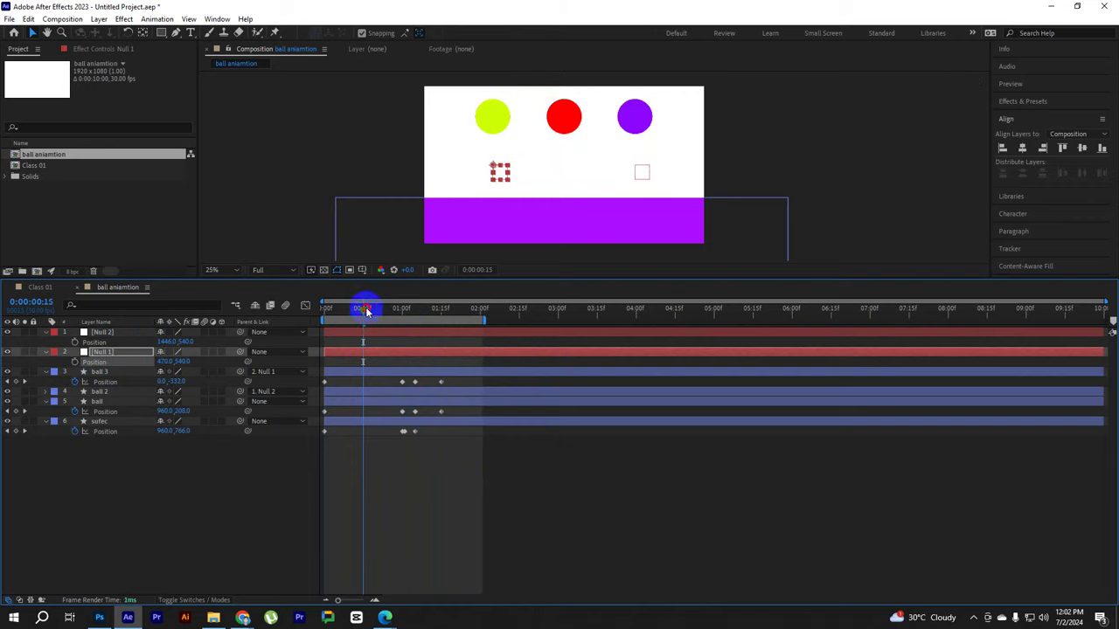
{"action": "key", "text": "space"}
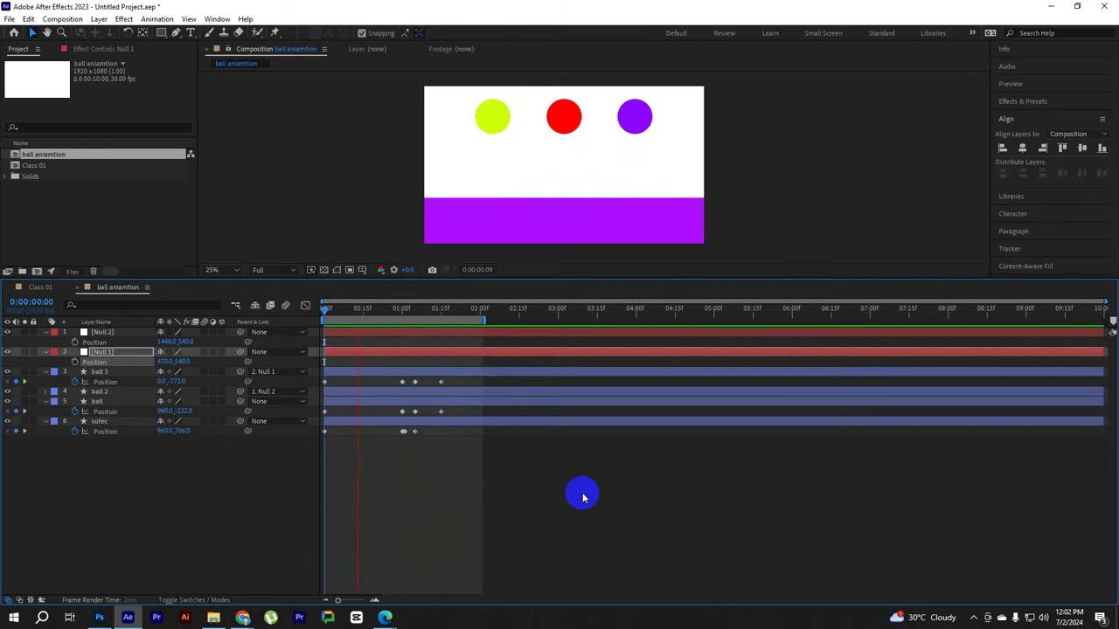
{"action": "key", "text": "space"}
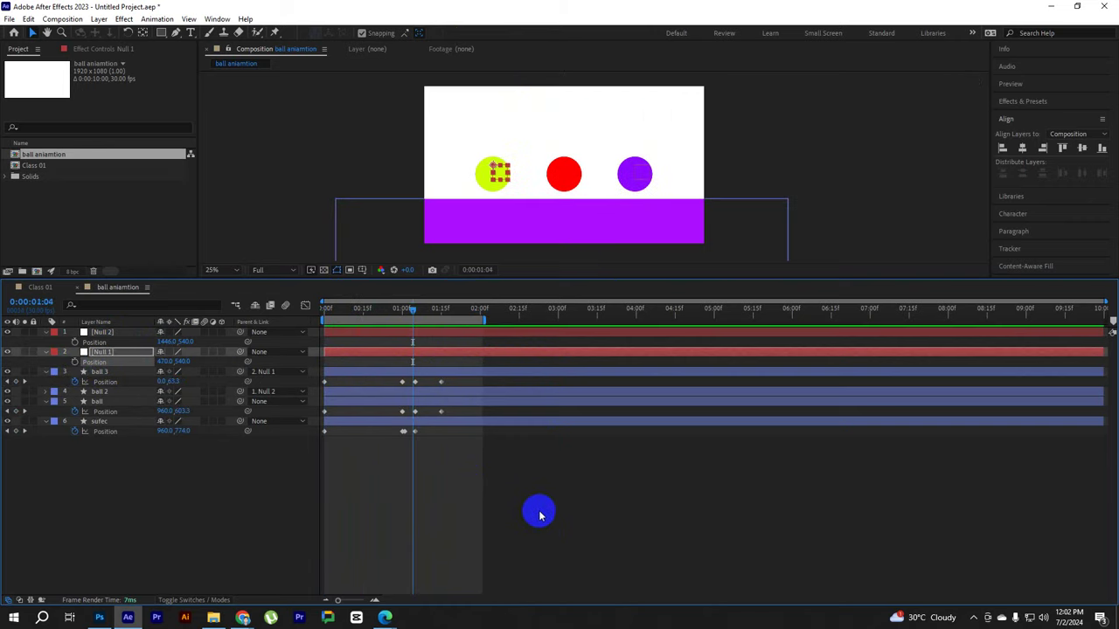
{"action": "left_click", "coordinate": [440, 403]}
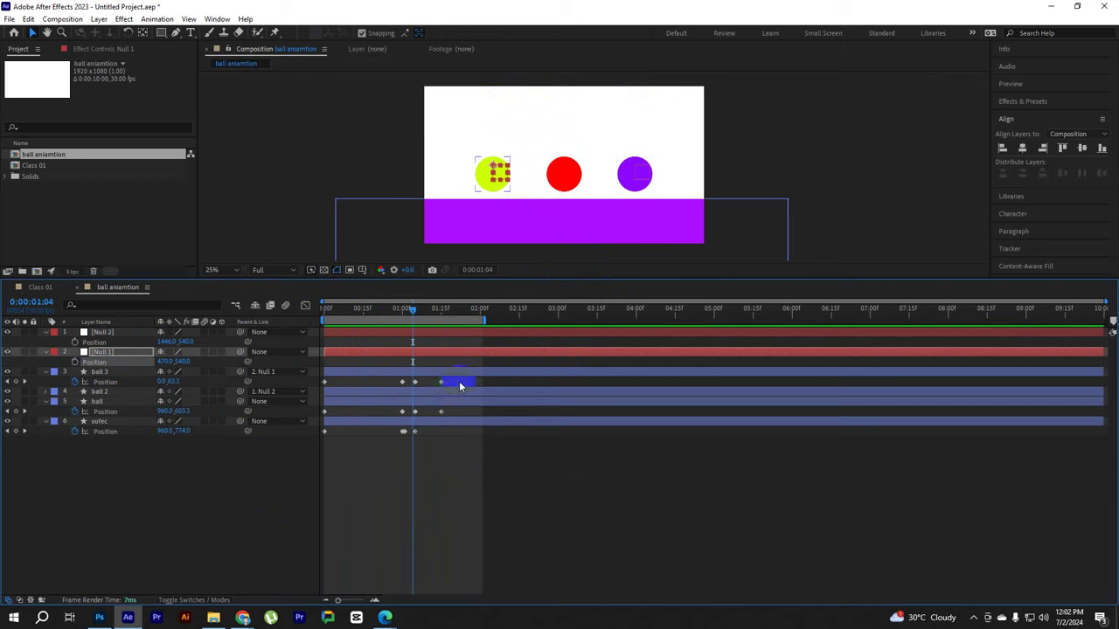
{"action": "left_click_drag", "start_coordinate": [413, 309], "coordinate": [250, 349]}
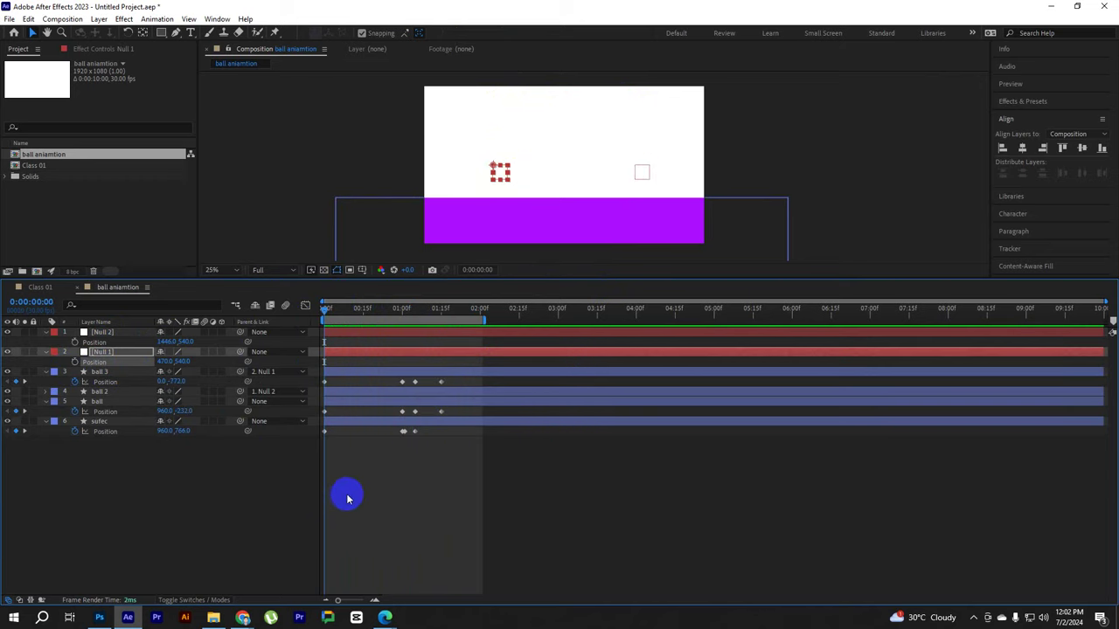
Cancel the save attempt and preview the current bouncing animation
{"action": "key", "text": "ctrl+s"}
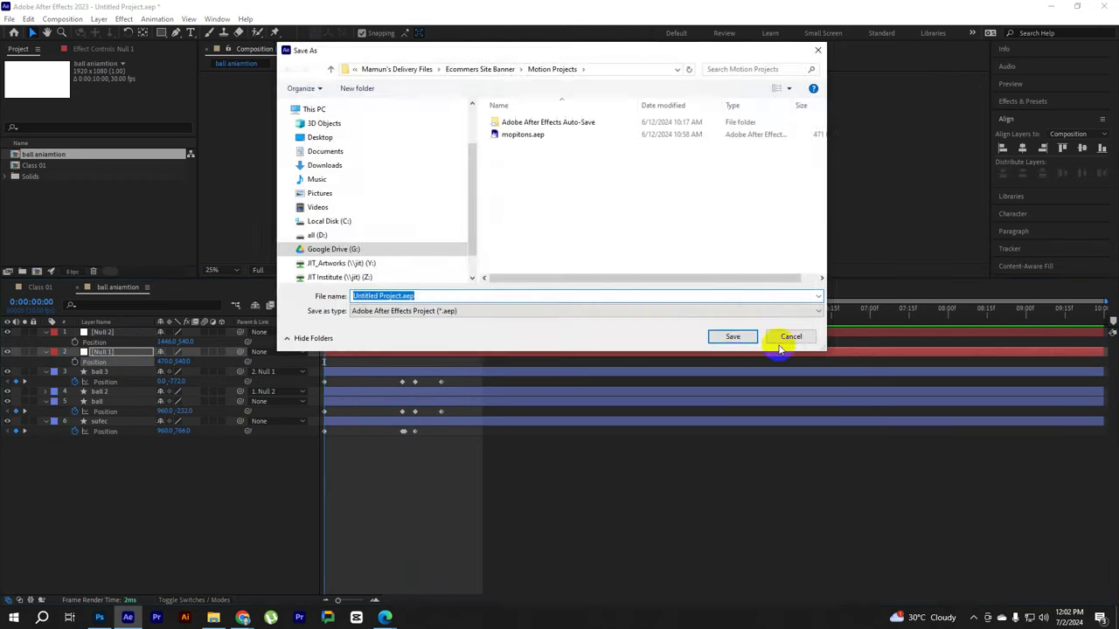
{"action": "left_click", "coordinate": [781, 337]}
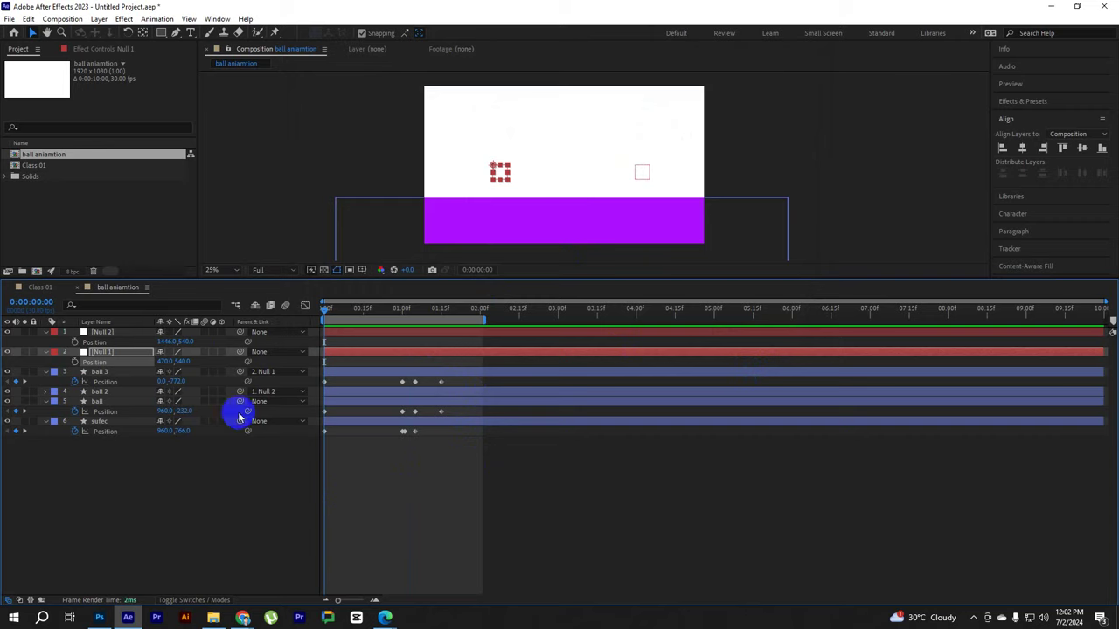
{"action": "left_click", "coordinate": [238, 533]}
{"action": "key", "text": "space"}
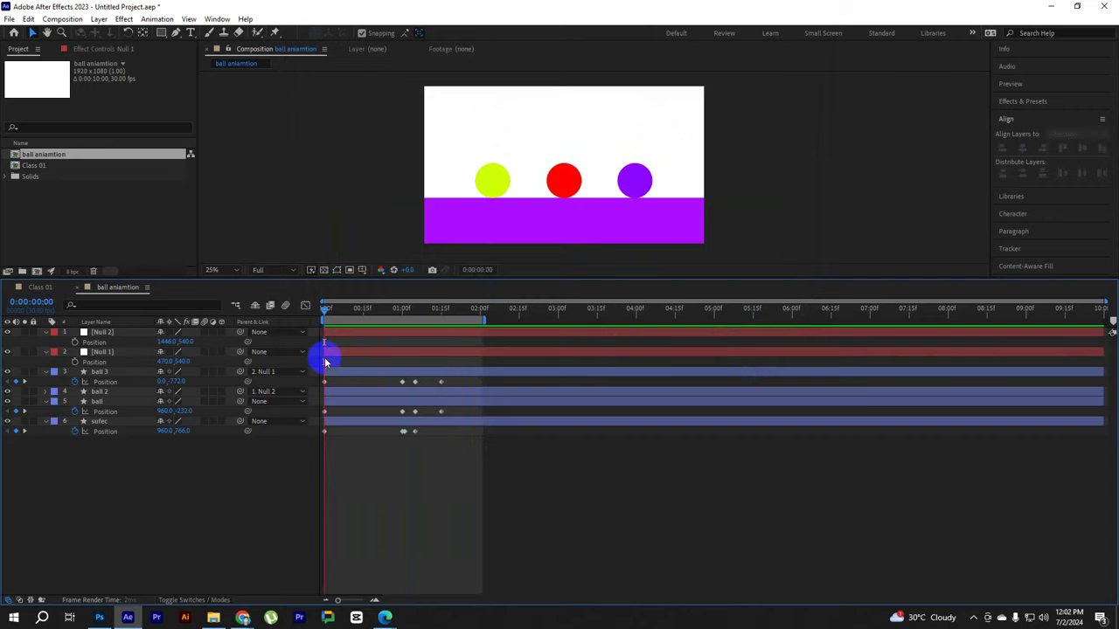
{"action": "key", "text": "space"}
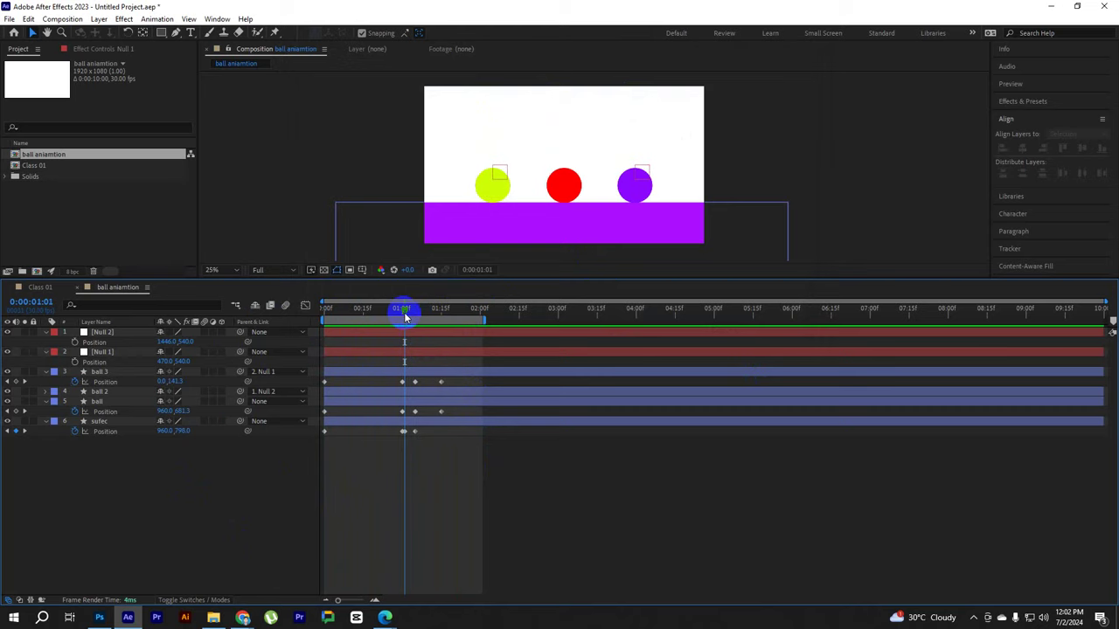
{"action": "left_click_drag", "start_coordinate": [405, 316], "coordinate": [324, 320]}
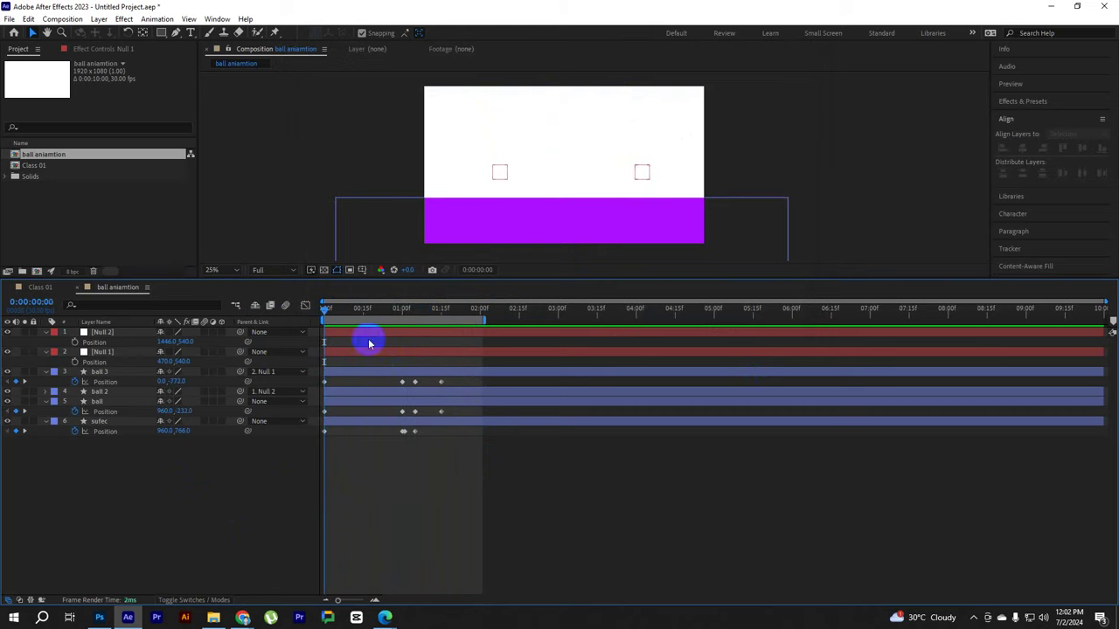
Drag ball 3's layer bar later so it drops just after the red ball, then preview
{"action": "left_click", "coordinate": [355, 375]}
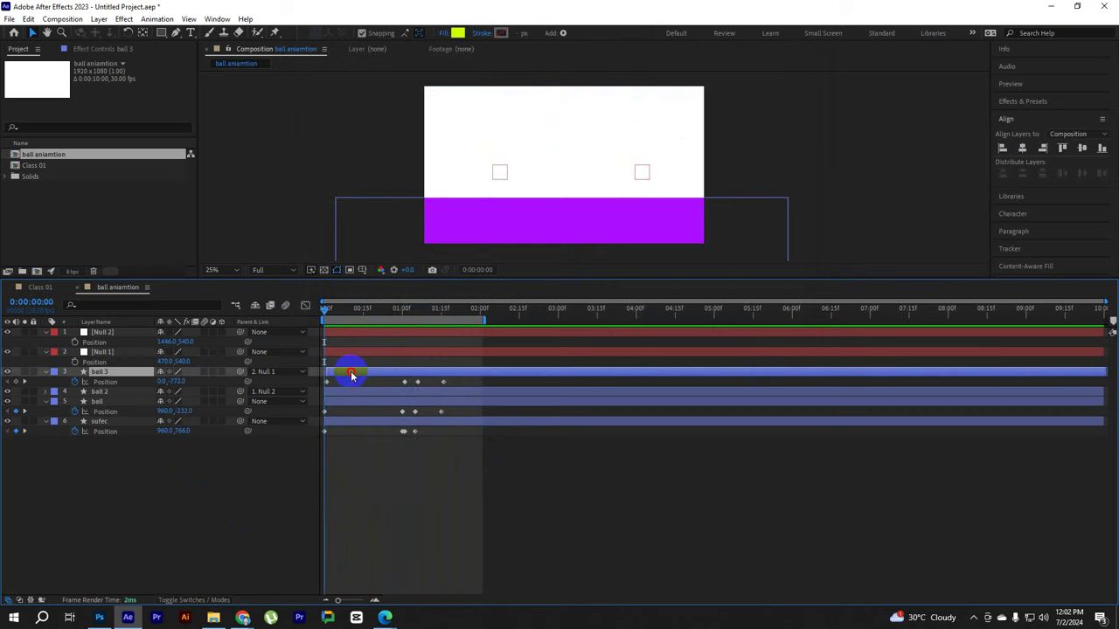
{"action": "left_click_drag", "start_coordinate": [351, 375], "coordinate": [385, 391]}
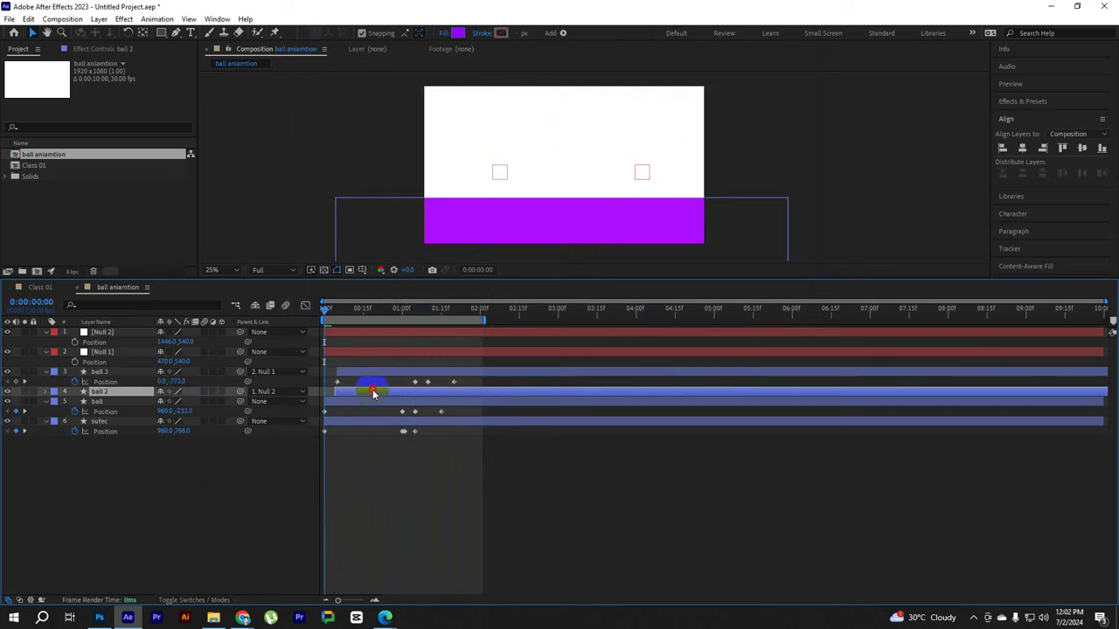
{"action": "key", "text": "space"}
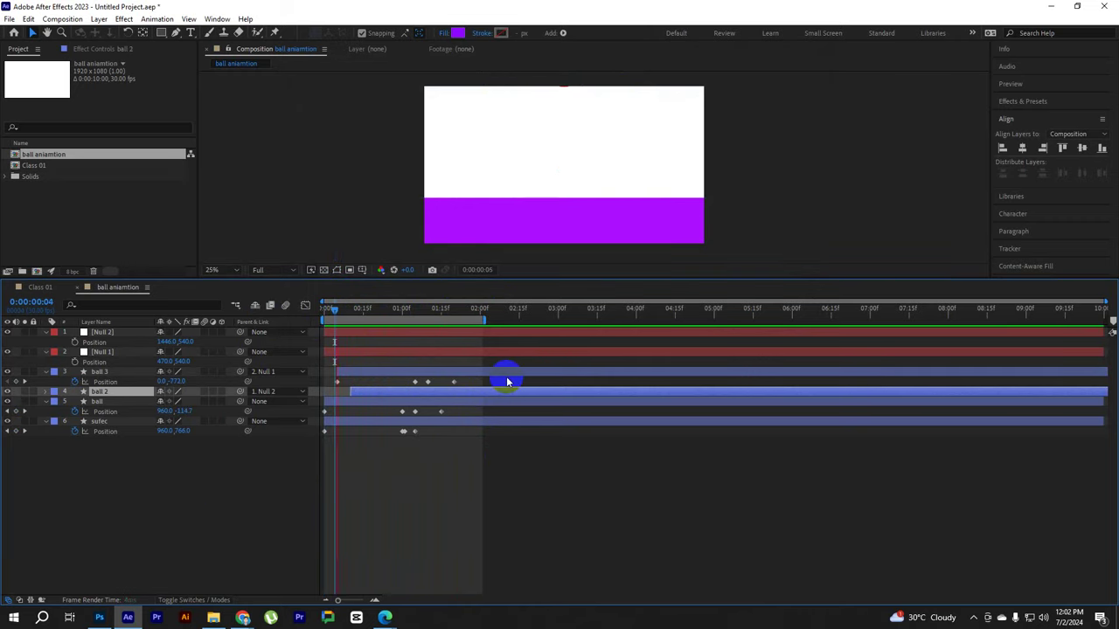
{"action": "key", "text": "space"}
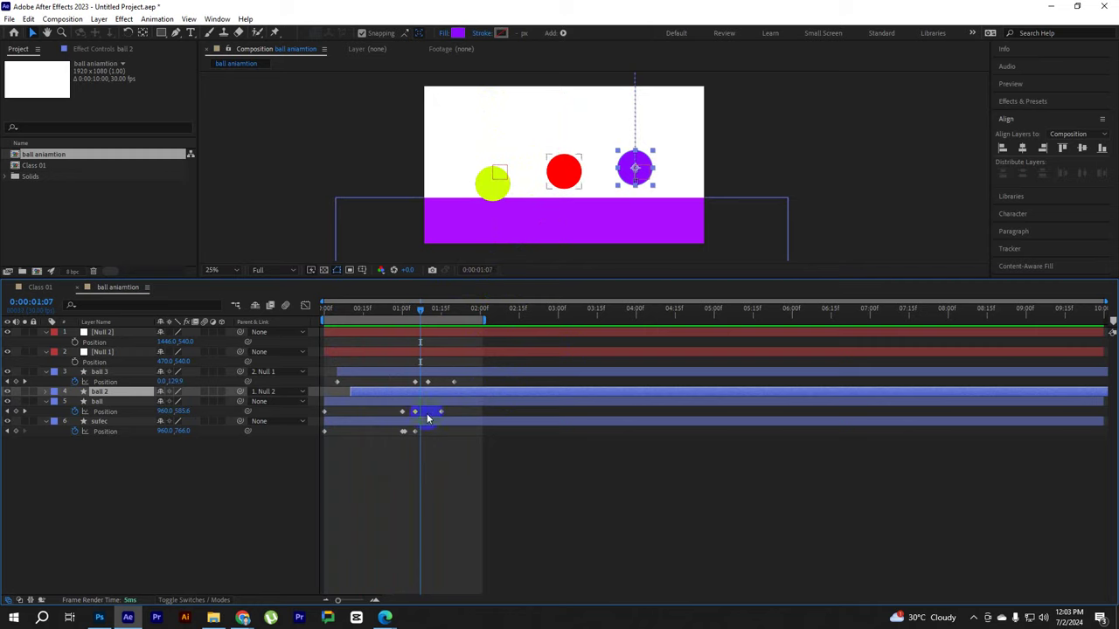
{"action": "left_click_drag", "start_coordinate": [426, 314], "coordinate": [311, 313]}
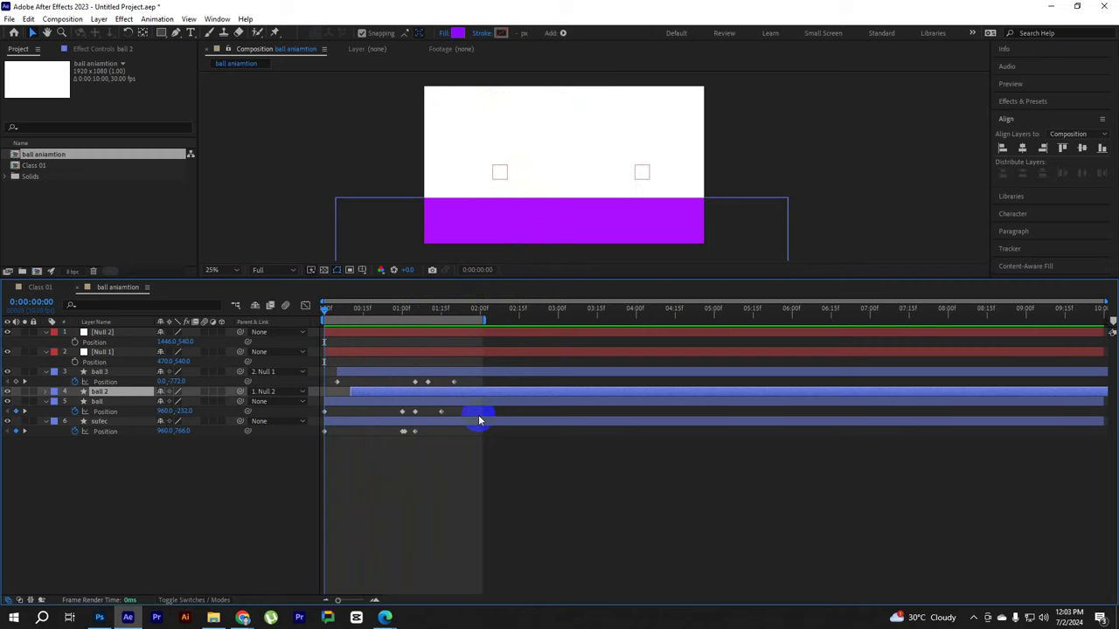
{"action": "key", "text": "space"}
{"action": "key", "text": "space"}
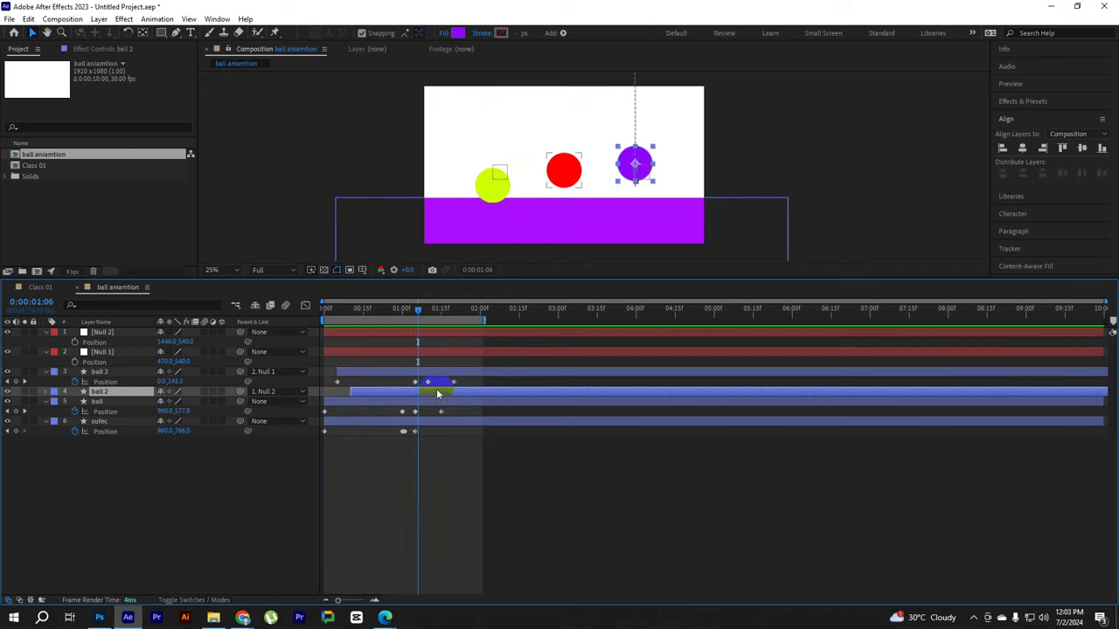
Zoom into the timeline, delay ball 2's layer bar, and move to 0:00:01:07
{"action": "left_click", "coordinate": [375, 599]}
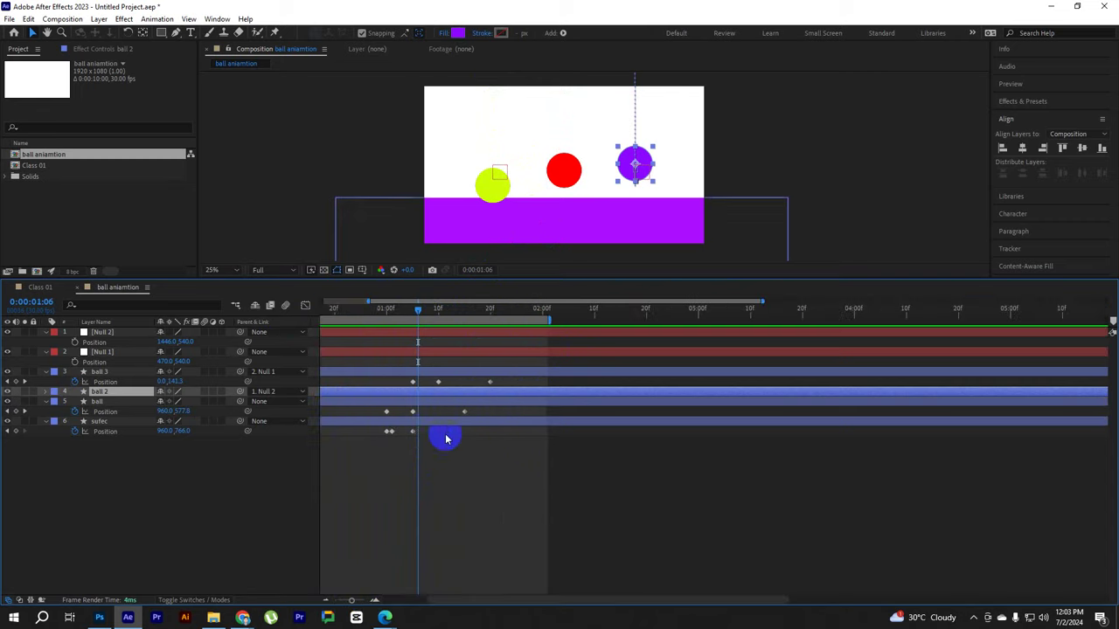
{"action": "left_click_drag", "start_coordinate": [513, 598], "coordinate": [429, 601]}
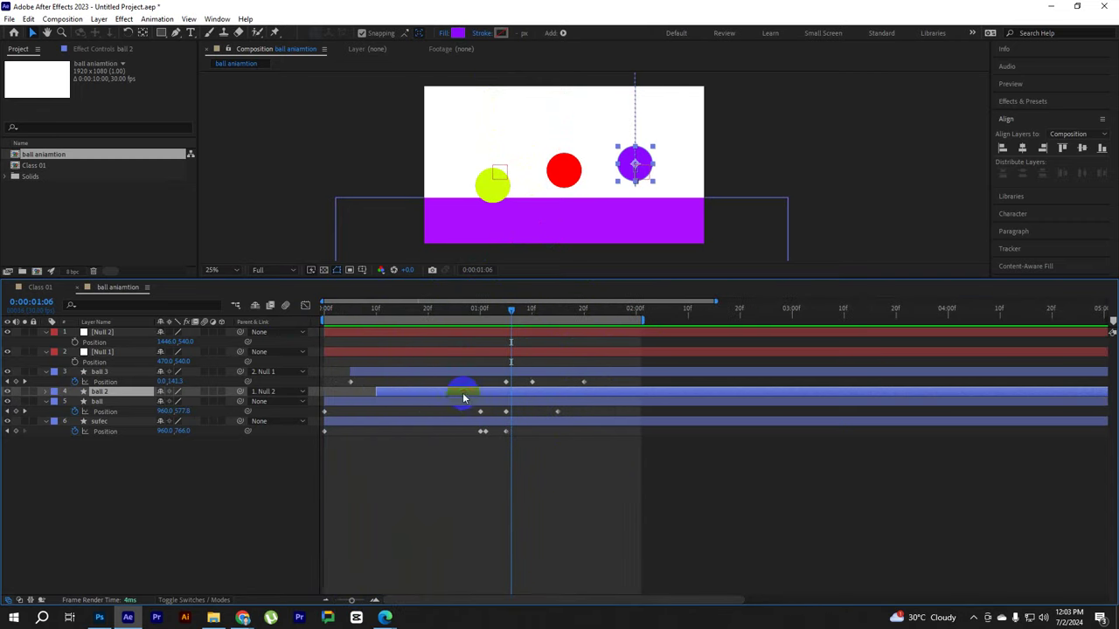
{"action": "mouse_move", "coordinate": [462, 392]}
{"action": "left_mouse_down"}
{"action": "mouse_move", "coordinate": [486, 395]}
{"action": "mouse_move", "coordinate": [488, 376]}
{"action": "left_mouse_up"}
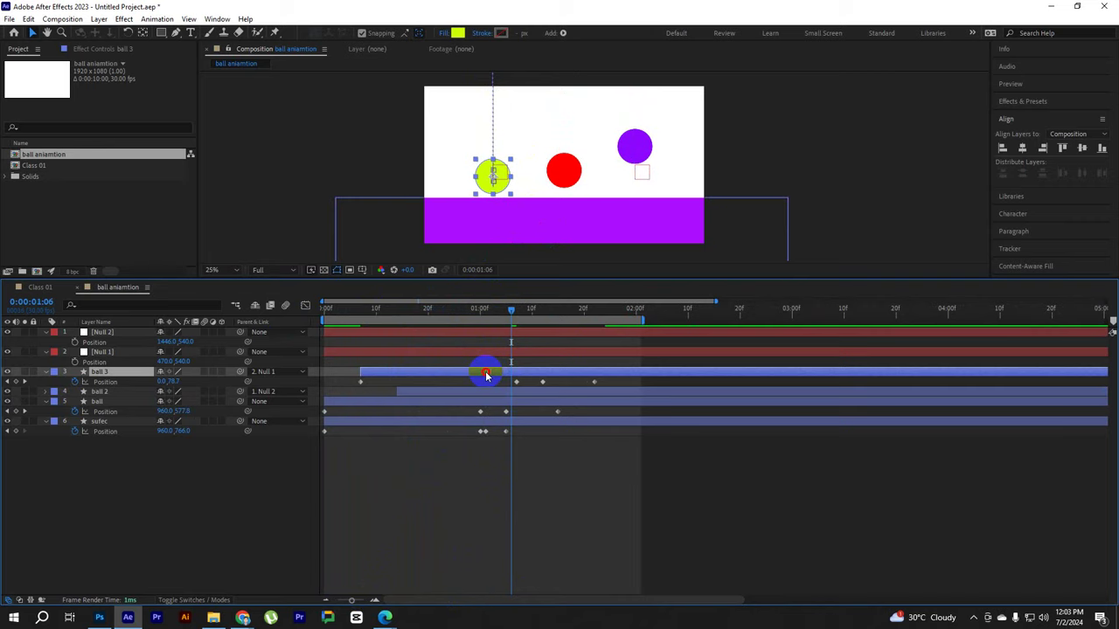
{"action": "left_click", "coordinate": [375, 601]}
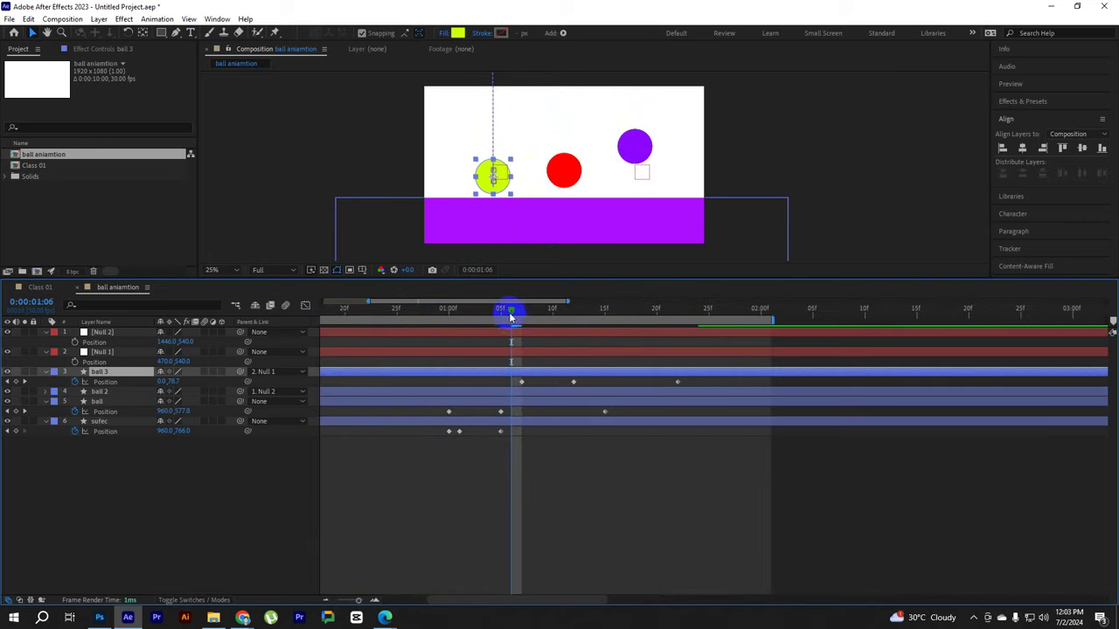
{"action": "left_click_drag", "start_coordinate": [512, 311], "coordinate": [518, 315]}
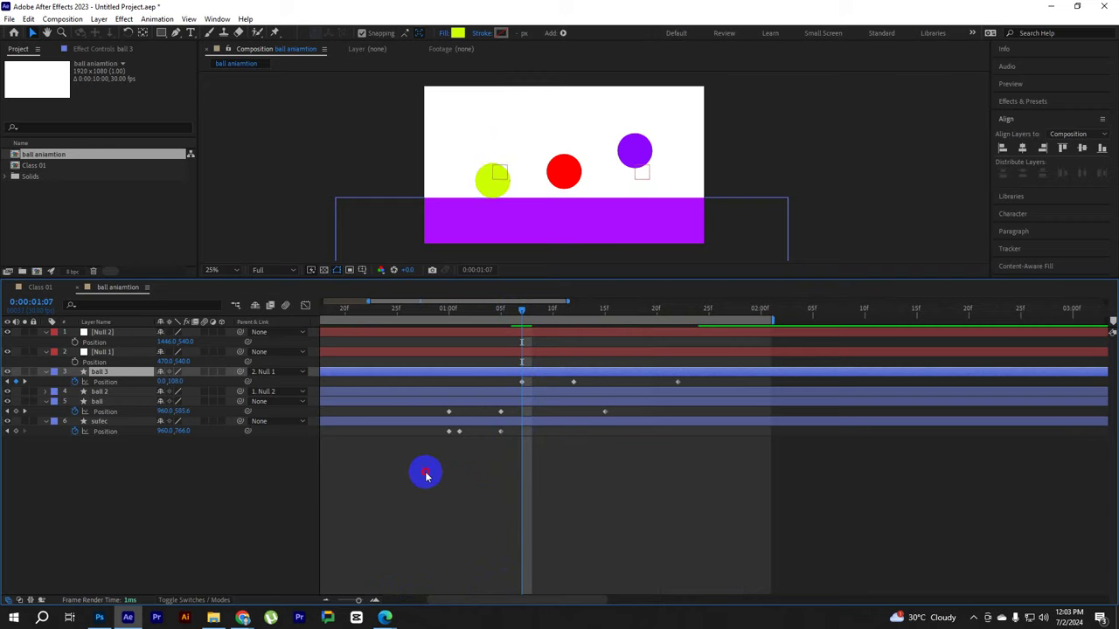
{"action": "left_click_drag", "start_coordinate": [427, 476], "coordinate": [499, 429]}
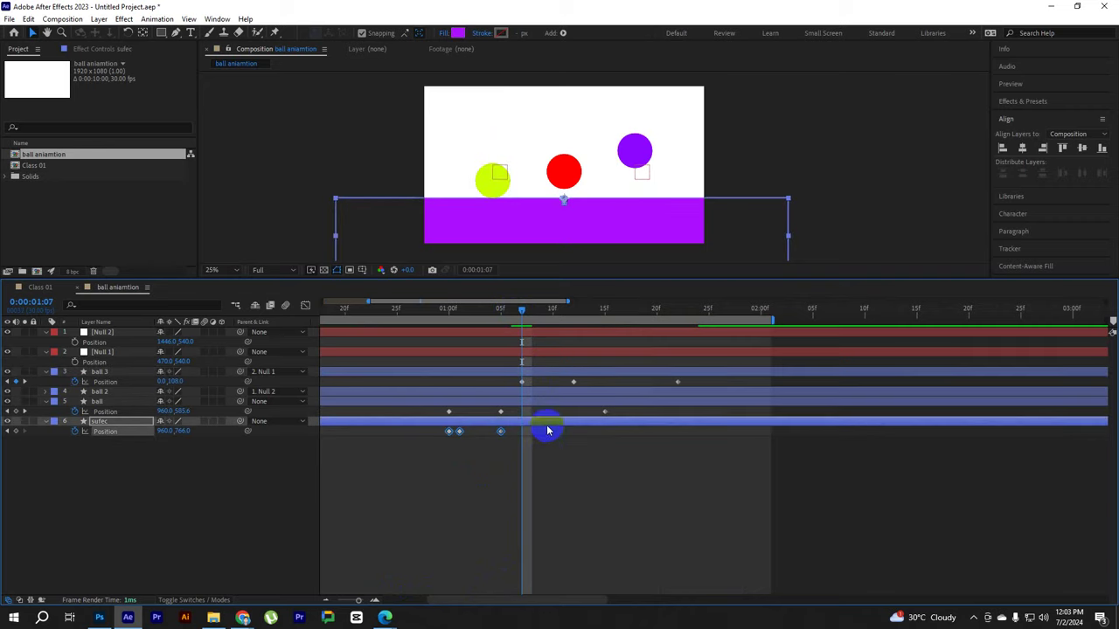
Paste the floor's dip keyframes at 0:00:01:07 and preview the new dip
{"action": "left_click", "coordinate": [537, 437]}
{"action": "left_click", "coordinate": [530, 425]}
{"action": "key", "text": "ctrl+v"}
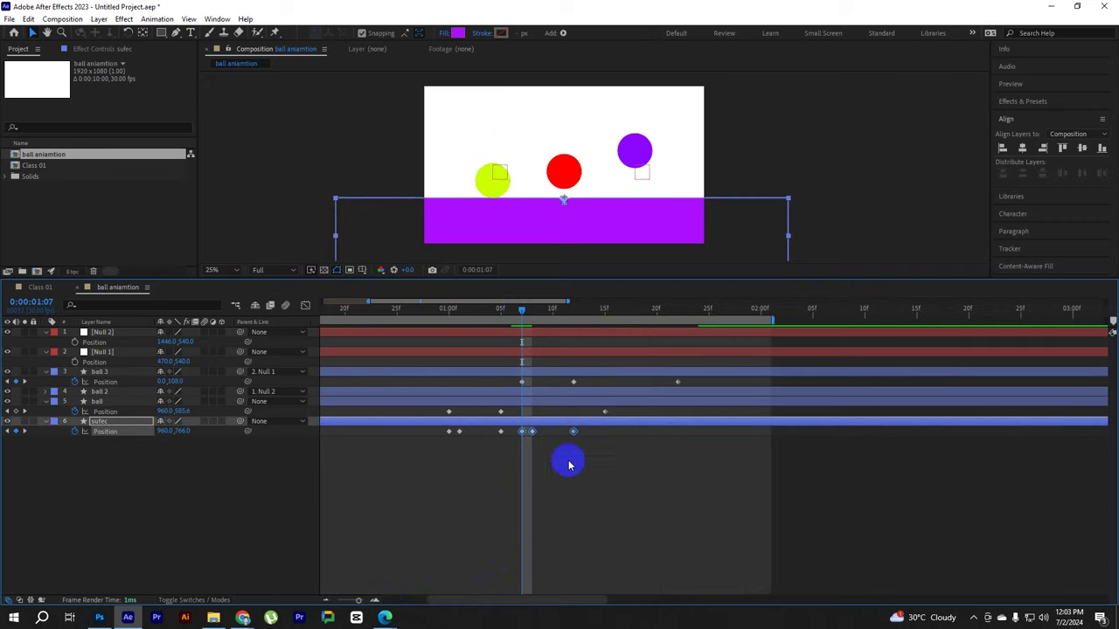
{"action": "key", "text": "space"}
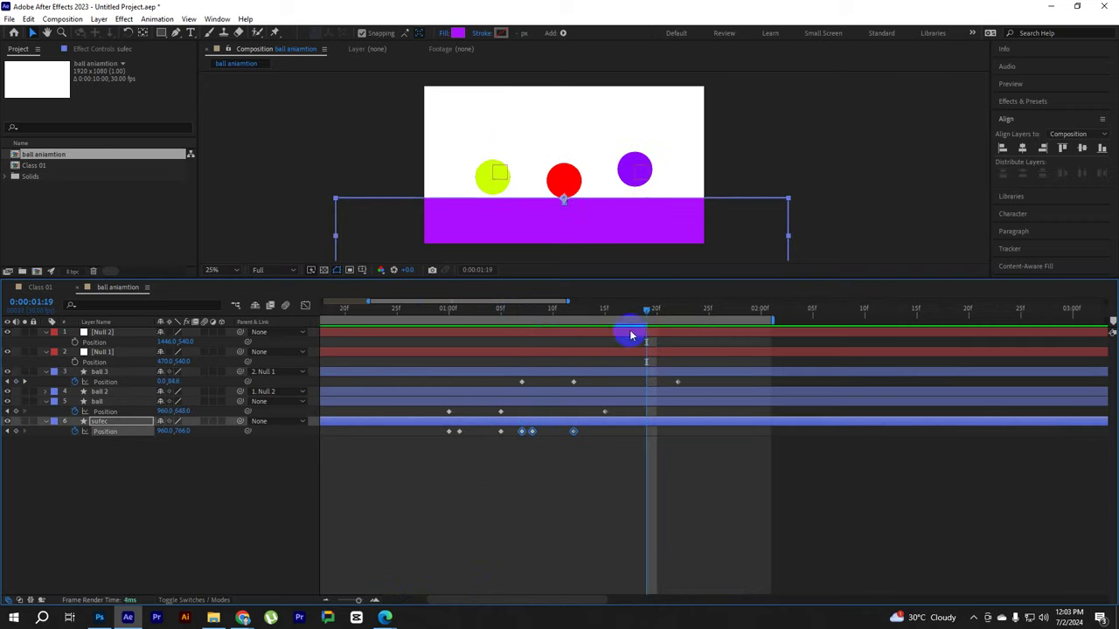
Paste another floor dip at 0:00:01:15 and preview it
{"action": "left_click_drag", "start_coordinate": [650, 313], "coordinate": [604, 310]}
{"action": "left_click", "coordinate": [669, 484]}
{"action": "left_click", "coordinate": [617, 429]}
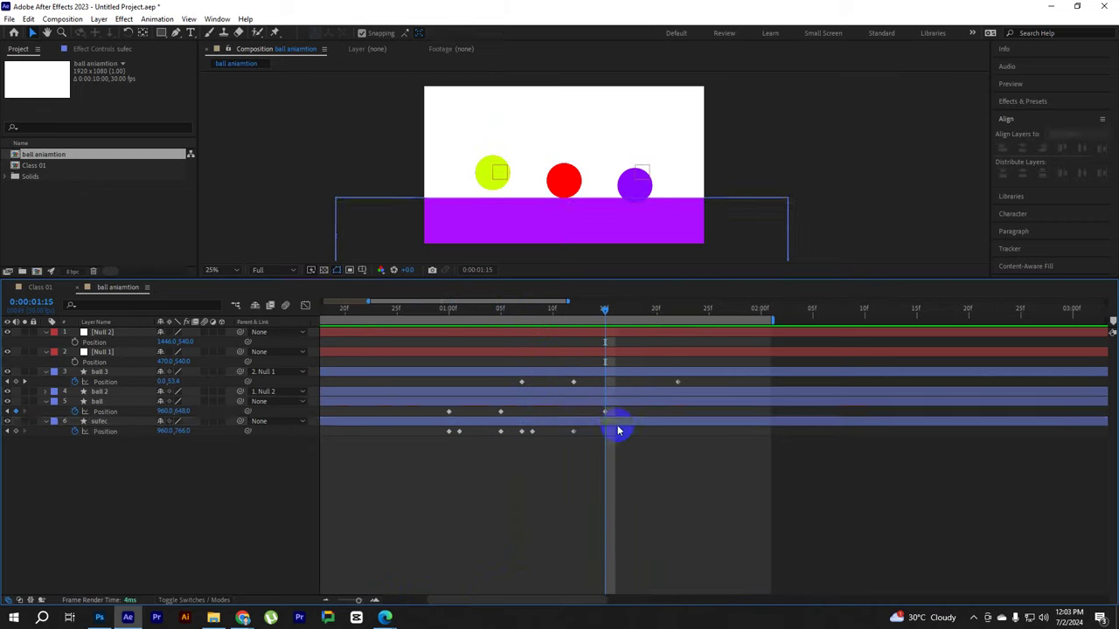
{"action": "key", "text": "ctrl+v"}
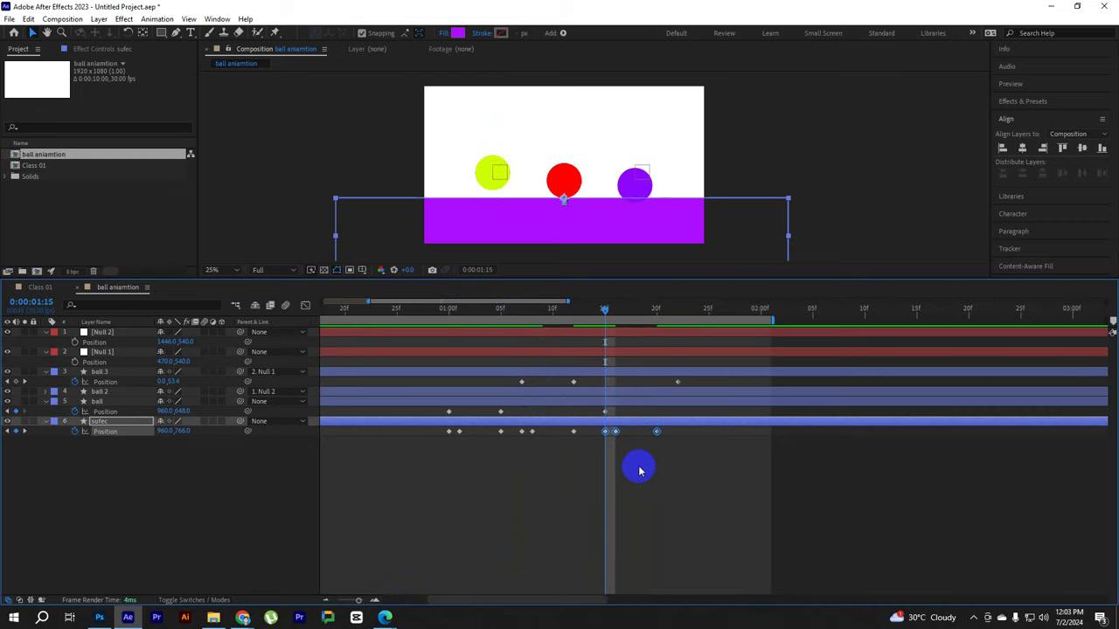
{"action": "key", "text": "space"}
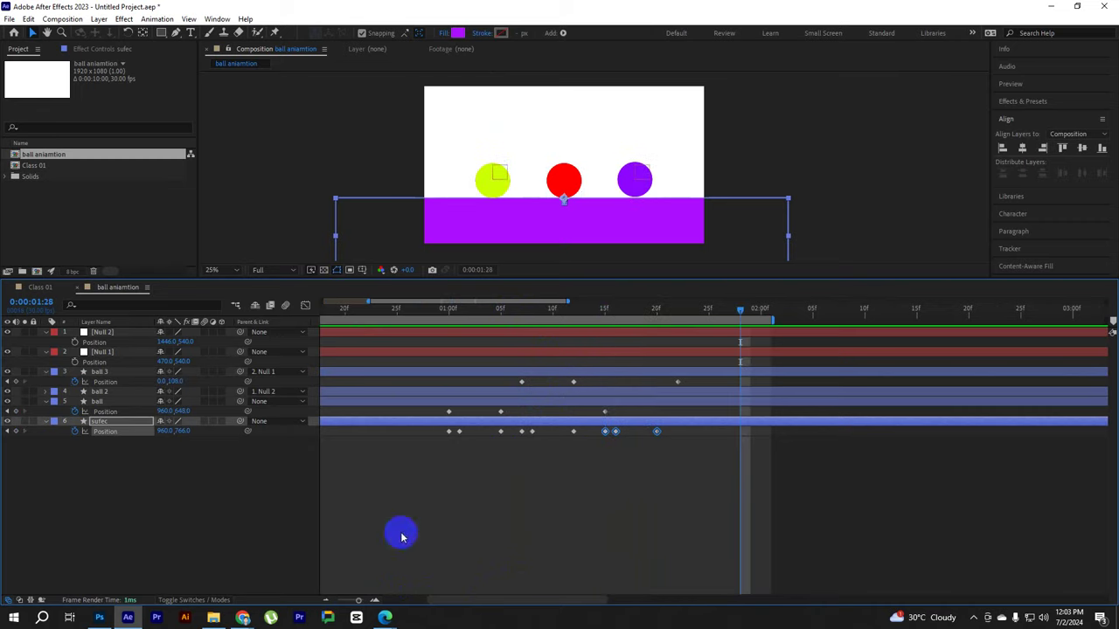
Zoom the timeline out, extend the work area to about 2:15, and preview the full animation
{"action": "left_click_drag", "start_coordinate": [358, 599], "coordinate": [338, 600]}
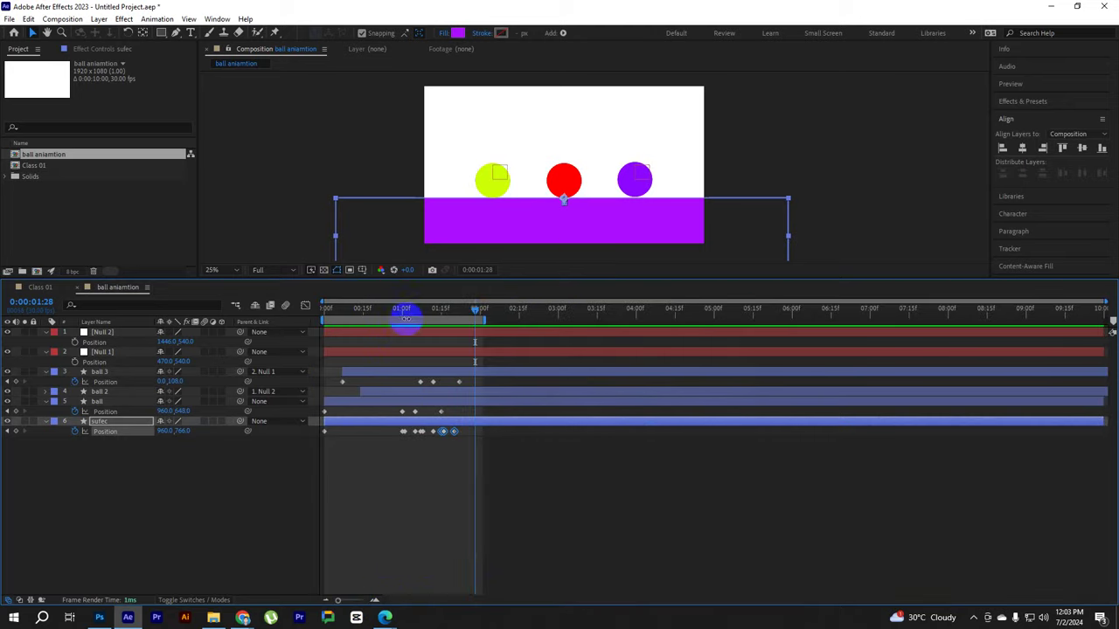
{"action": "left_click", "coordinate": [322, 310]}
{"action": "left_click_drag", "start_coordinate": [485, 319], "coordinate": [527, 320]}
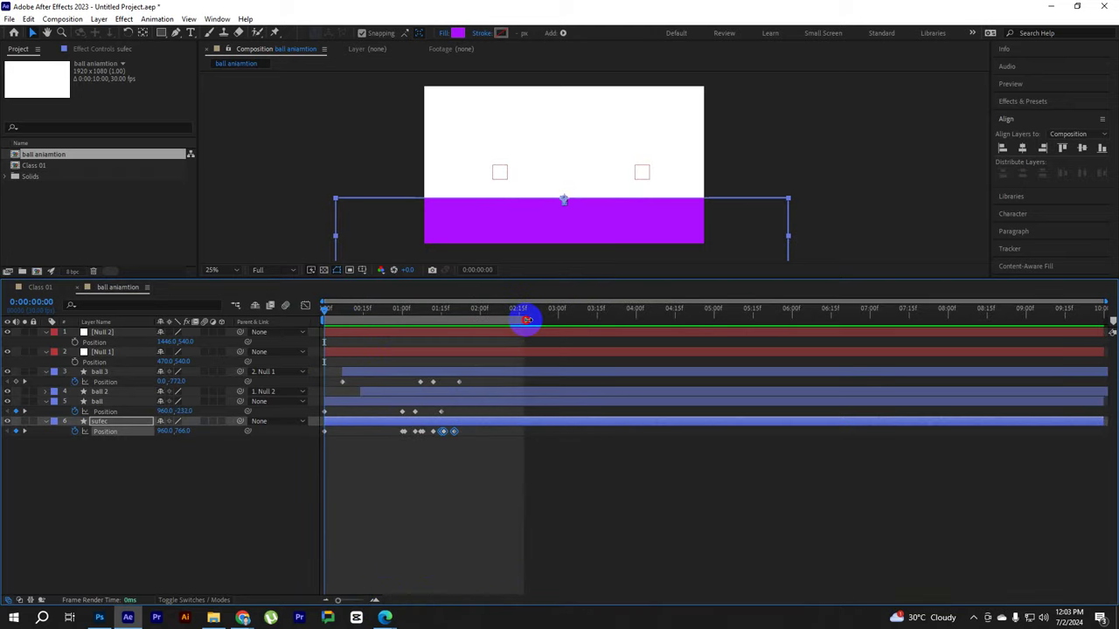
{"action": "key", "text": "space"}
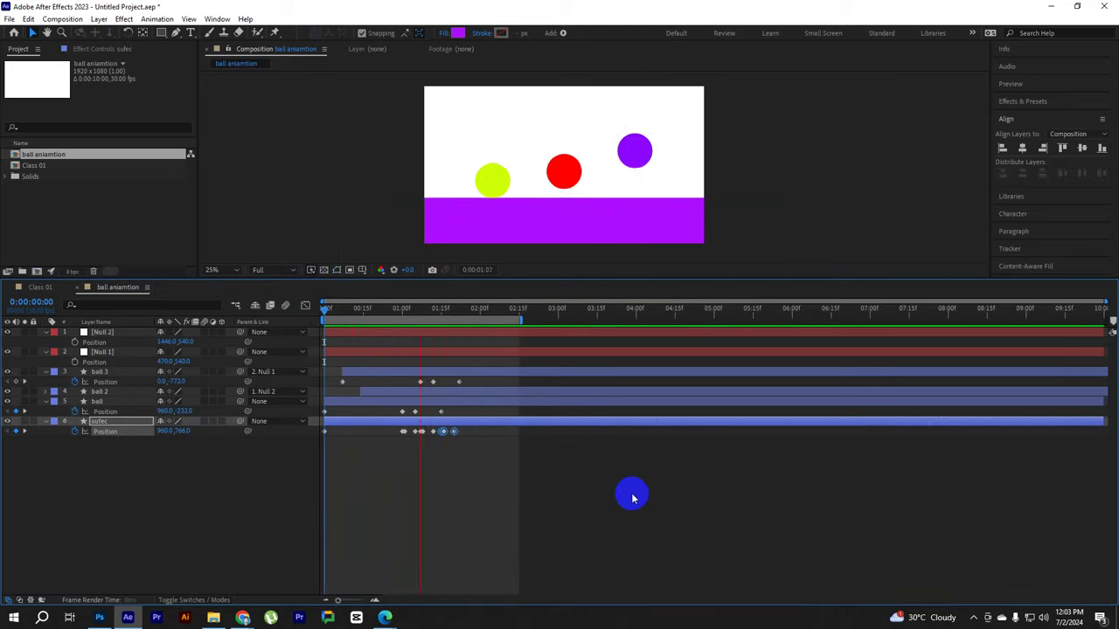
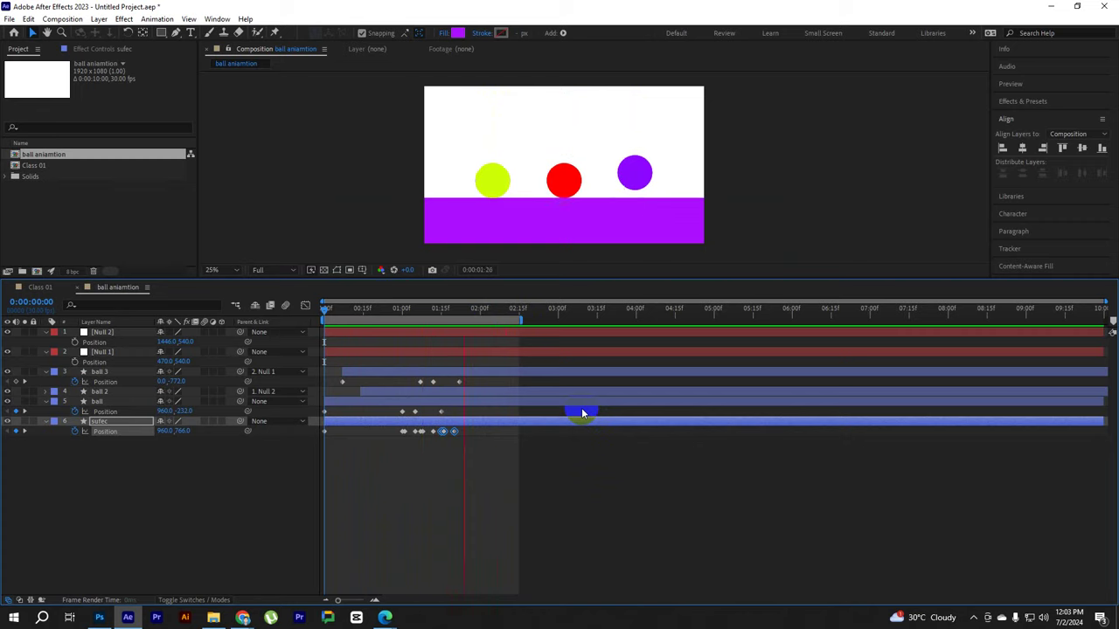
Deselect the layers and show only the keyframed Position properties, giving the viewer more room
{"action": "left_click", "coordinate": [260, 493]}
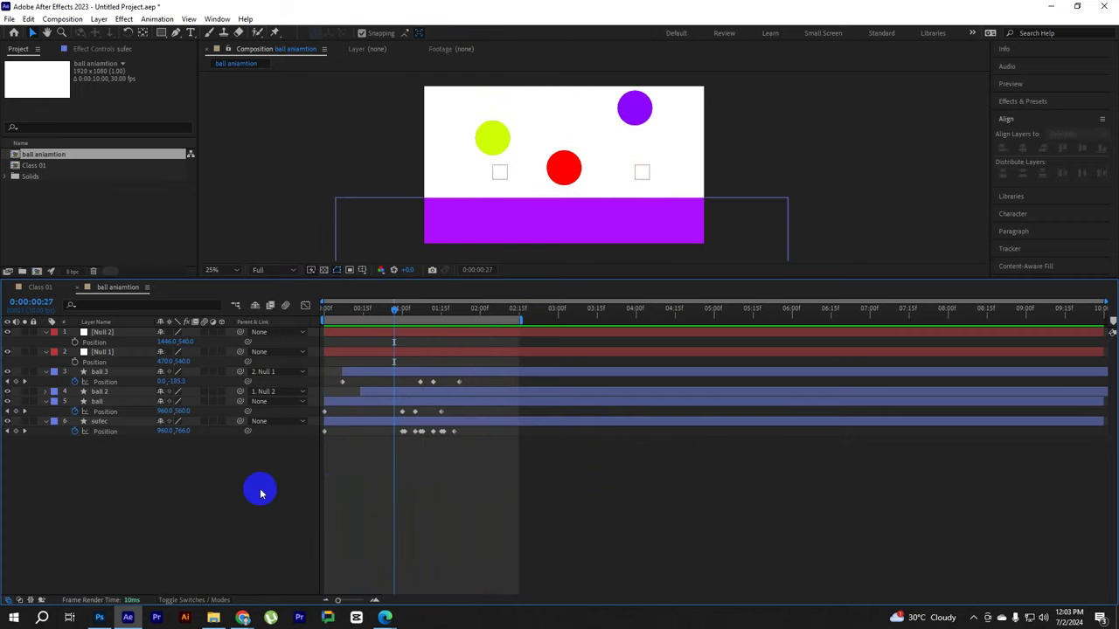
{"action": "key", "text": "p"}
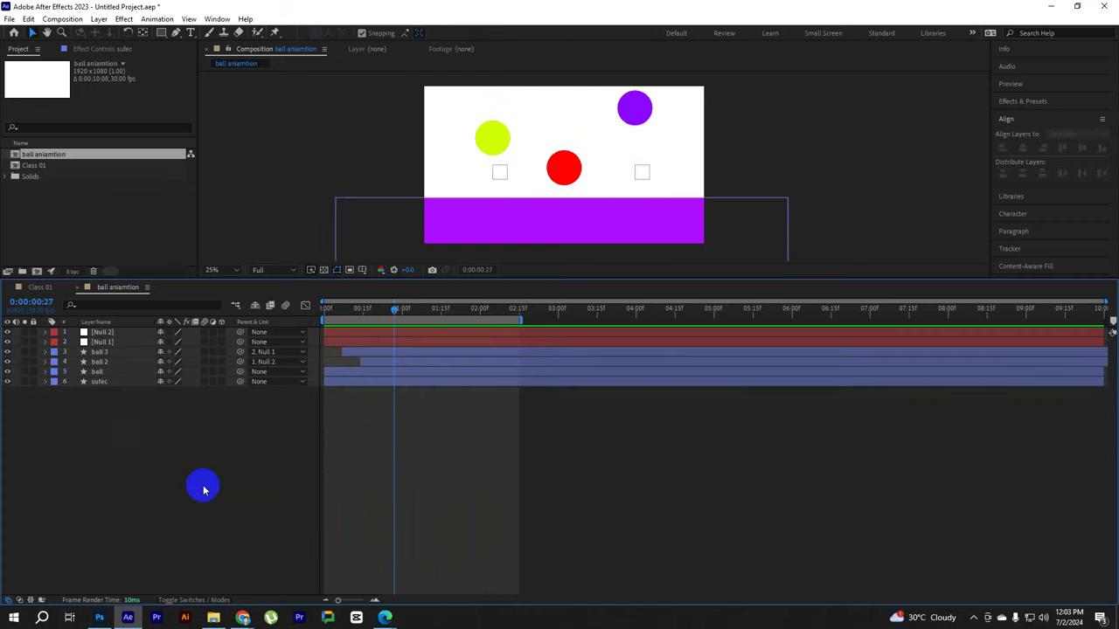
{"action": "key", "text": "u"}
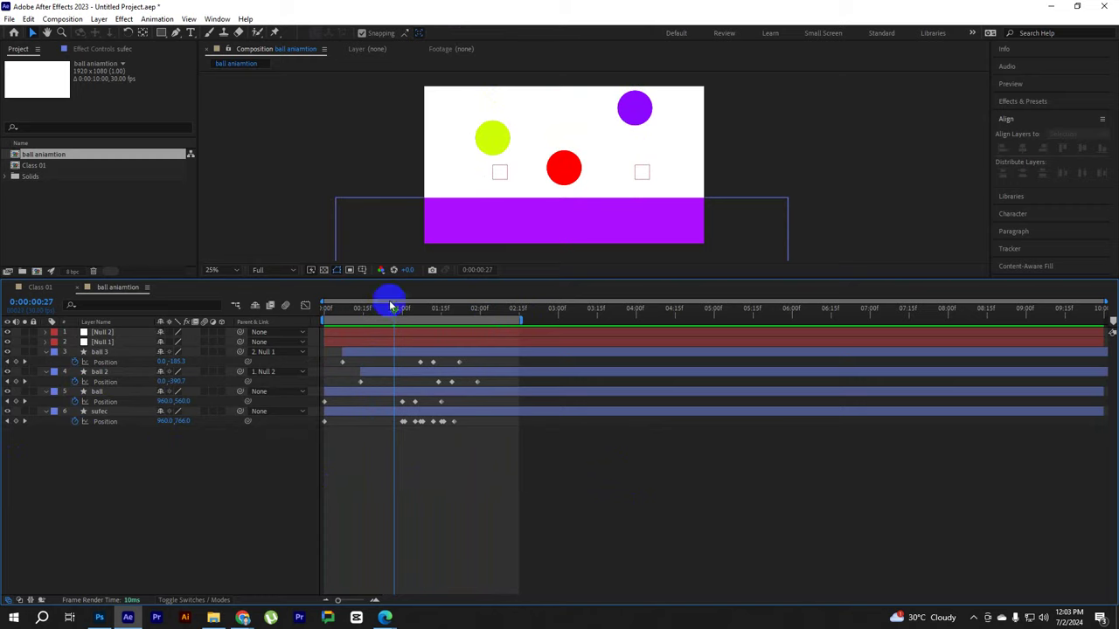
{"action": "left_click_drag", "start_coordinate": [391, 305], "coordinate": [305, 317]}
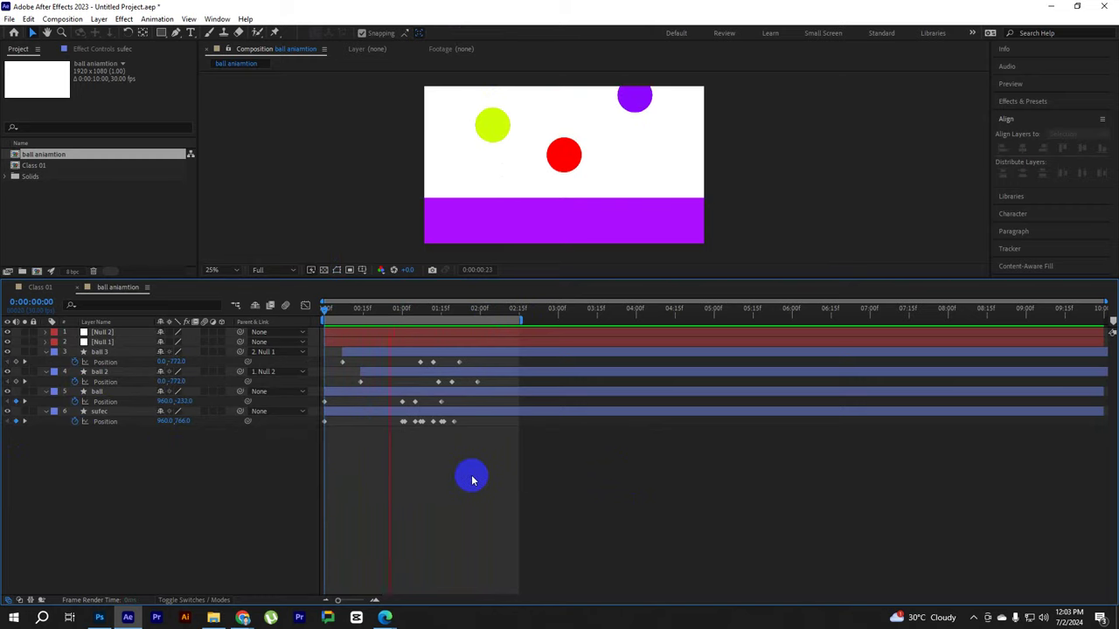
{"action": "left_click_drag", "start_coordinate": [563, 278], "coordinate": [563, 302]}
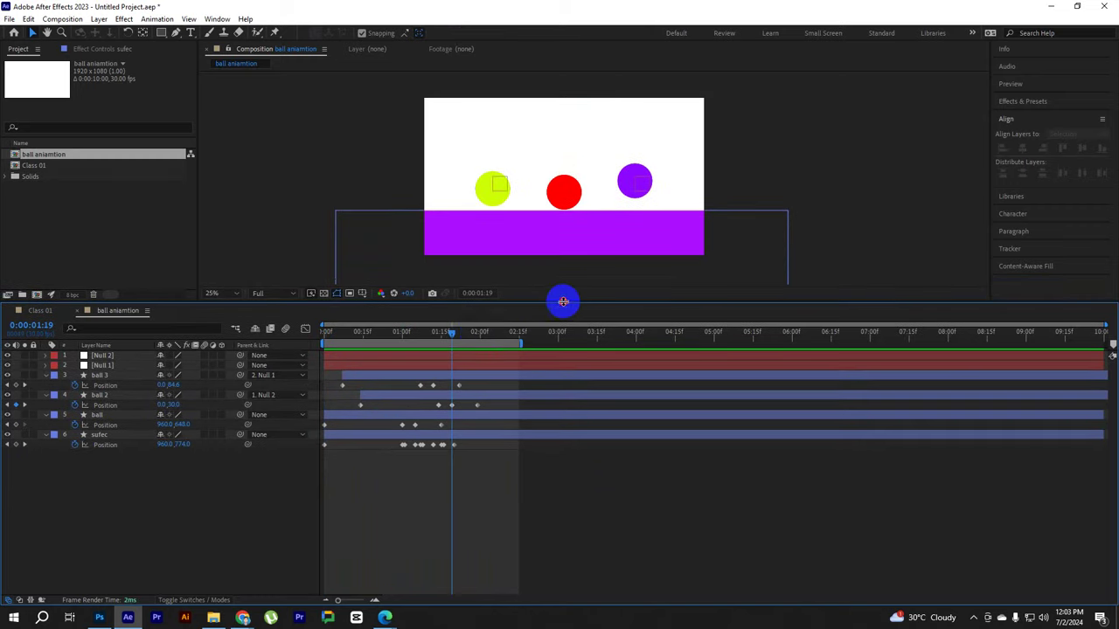
Preview the three-ball bounce from the first frame, stop it, and replay it
{"action": "left_click_drag", "start_coordinate": [456, 337], "coordinate": [300, 332]}
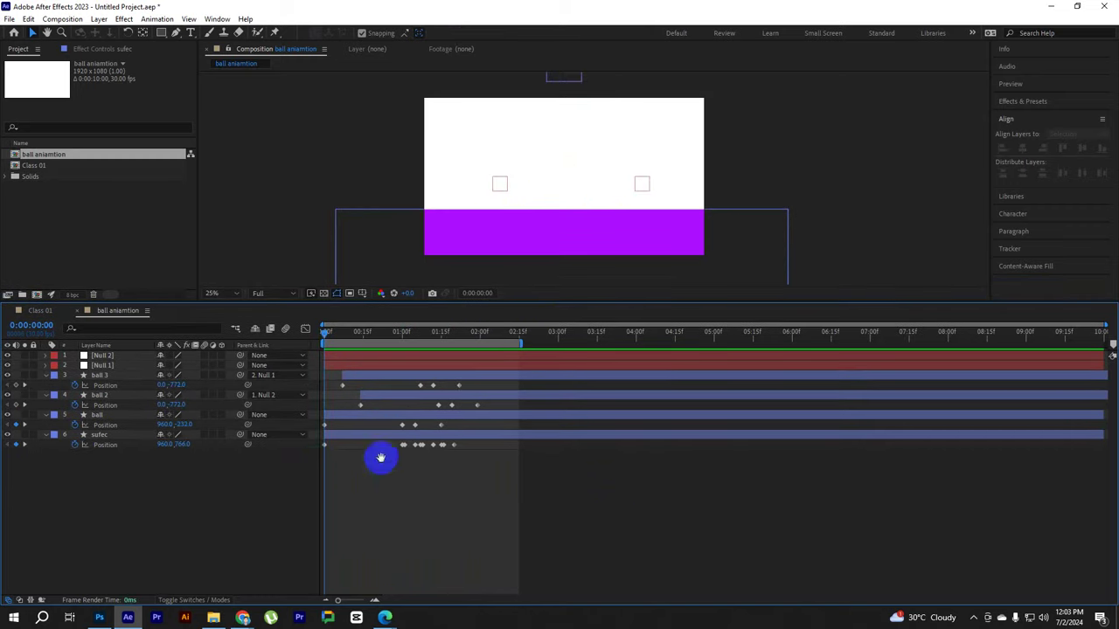
{"action": "key", "text": "space"}
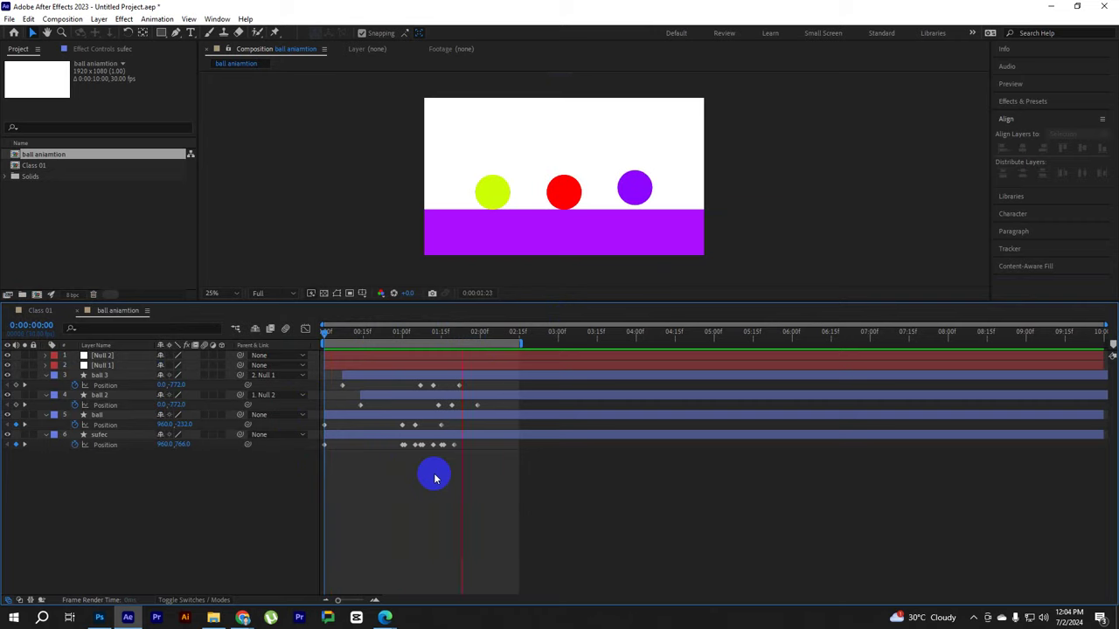
{"action": "key", "text": "space"}
{"action": "left_click_drag", "start_coordinate": [442, 337], "coordinate": [288, 336]}
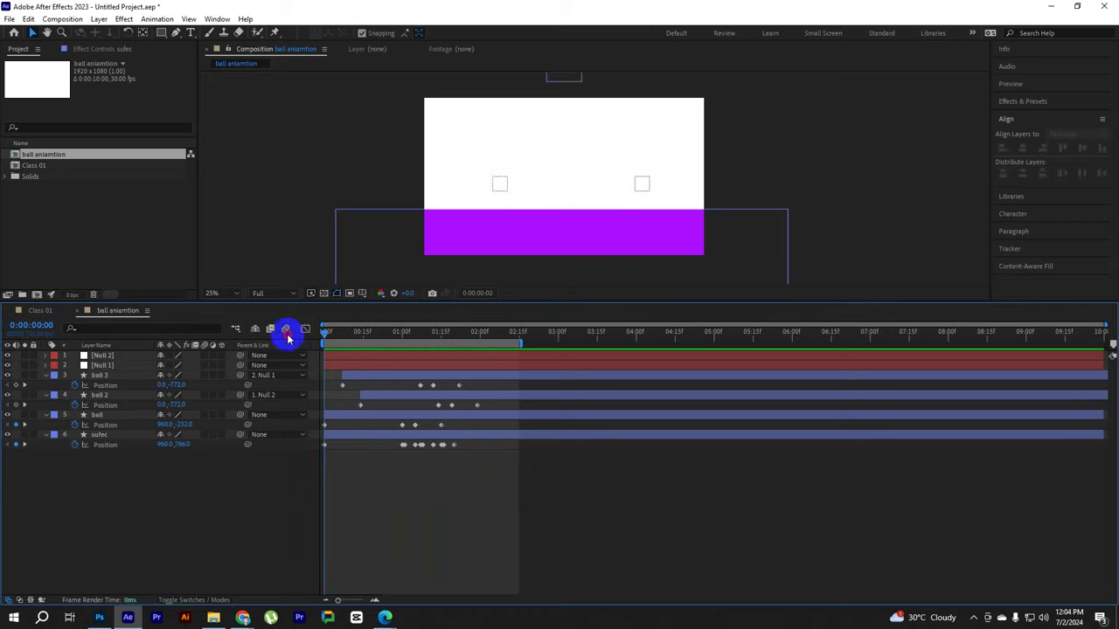
{"action": "key", "text": "space"}
{"action": "key", "text": "space"}
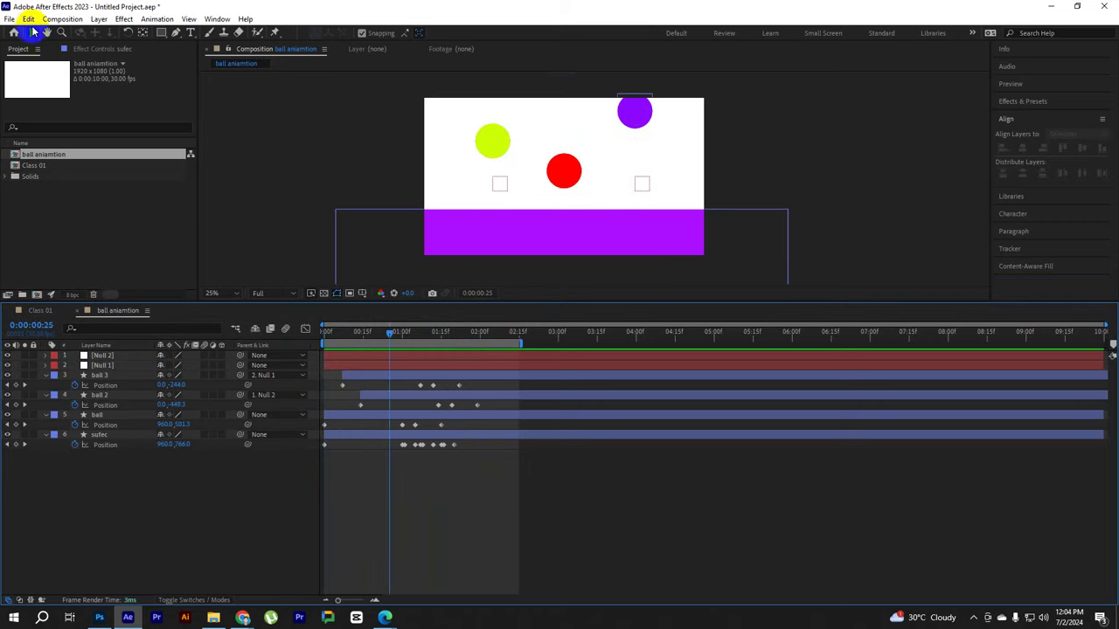
Start Save As and browse to Motion Graphics > Motion Graphic Batch-03 on the JIT Institute drive
{"action": "left_click", "coordinate": [9, 18]}
{"action": "mouse_move", "coordinate": [48, 139]}
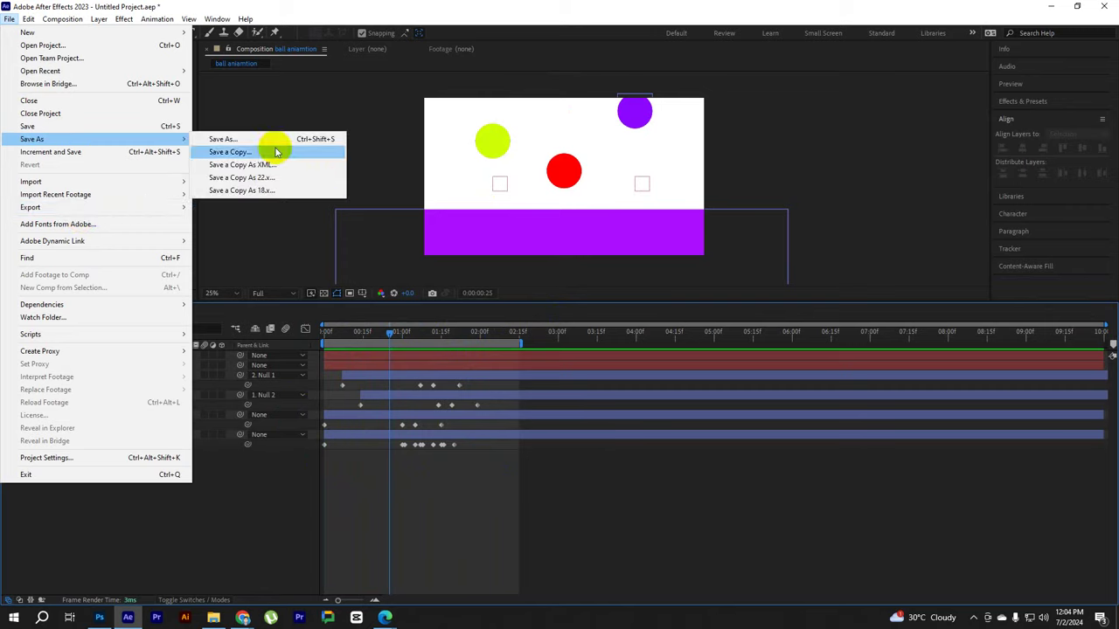
{"action": "left_click", "coordinate": [253, 140]}
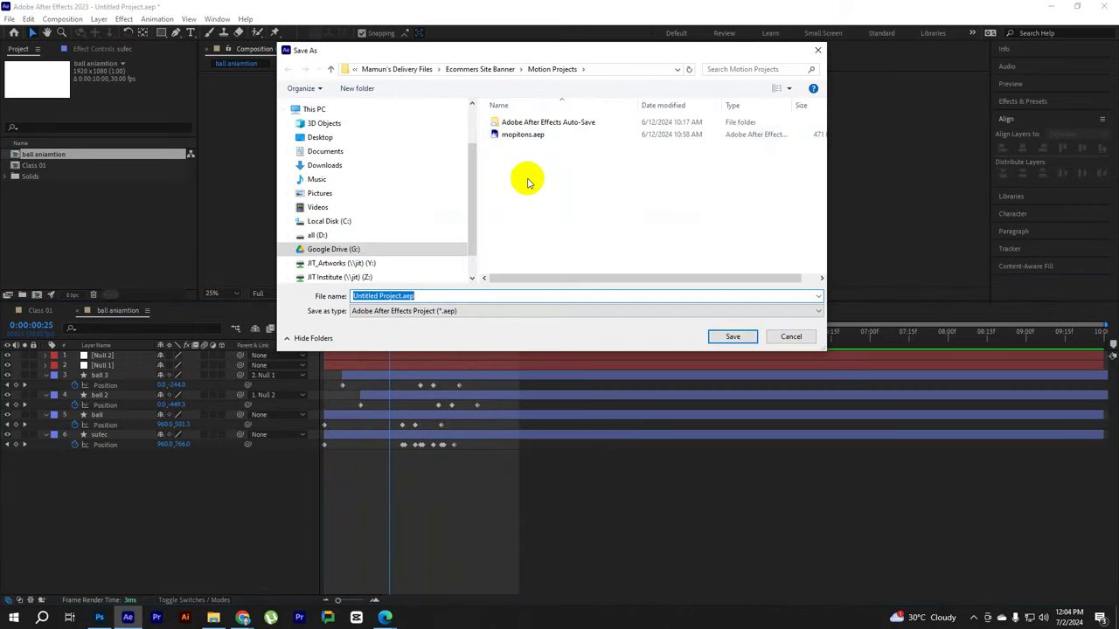
{"action": "scroll", "coordinate": [476, 211], "scroll_direction": "down", "scroll_amount": 2}
{"action": "left_click", "coordinate": [337, 244]}
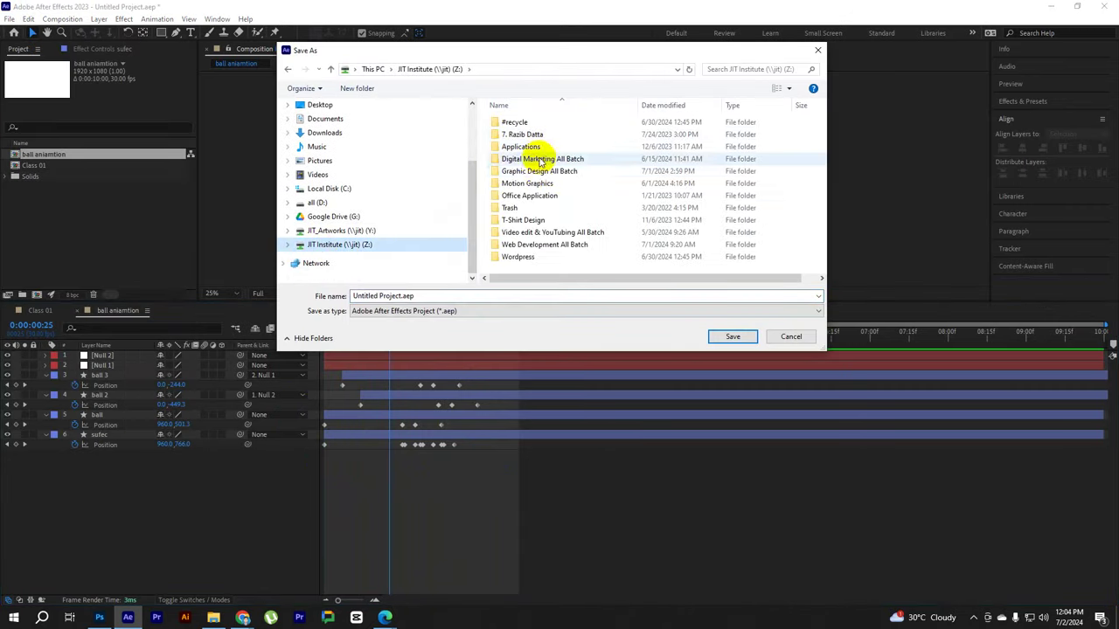
{"action": "left_click", "coordinate": [539, 185]}
{"action": "double_click", "coordinate": [539, 185]}
{"action": "double_click", "coordinate": [538, 146]}
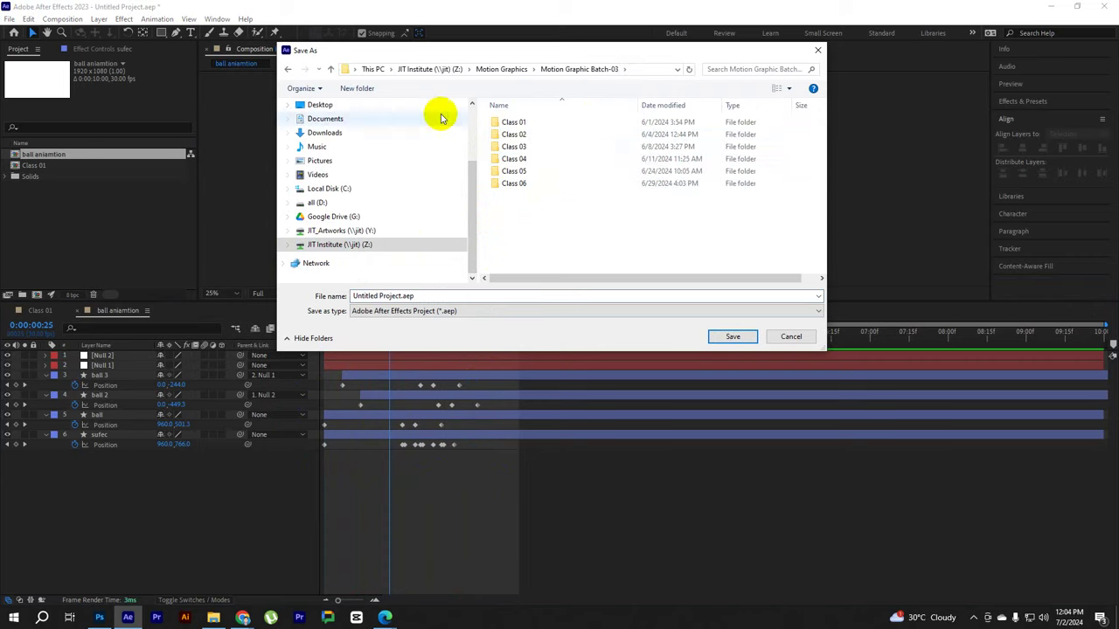
Create a new 'Class 07' folder and save the project inside it as 'Class 041.aep'
{"action": "key", "text": "ctrl+shift+n"}
{"action": "type", "text": "Class 07"}
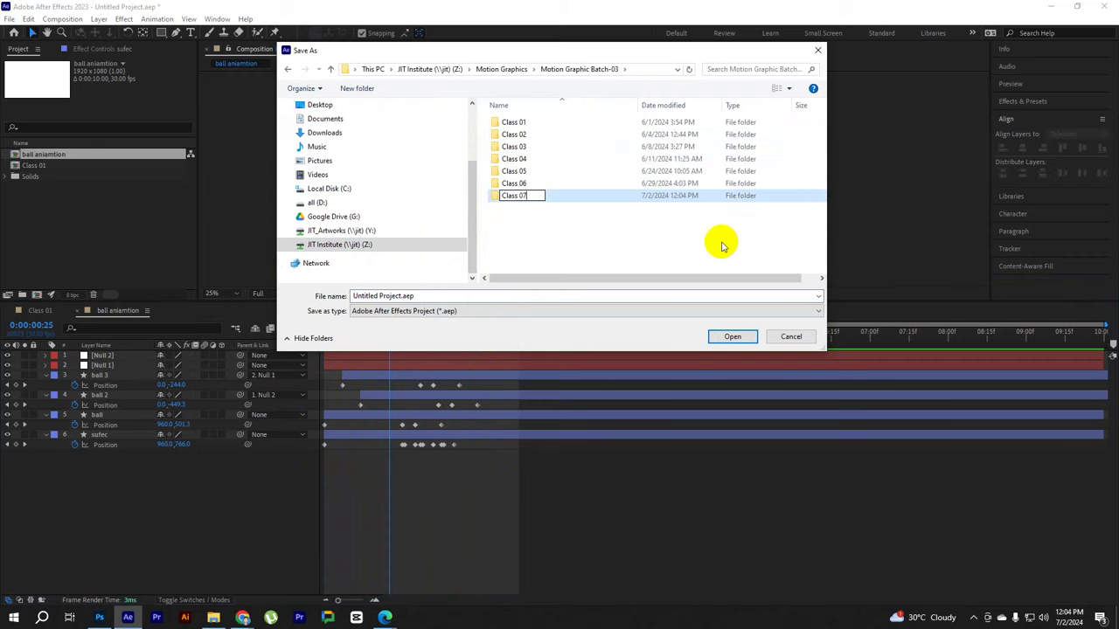
{"action": "key", "text": "Return"}
{"action": "key", "text": "Return"}
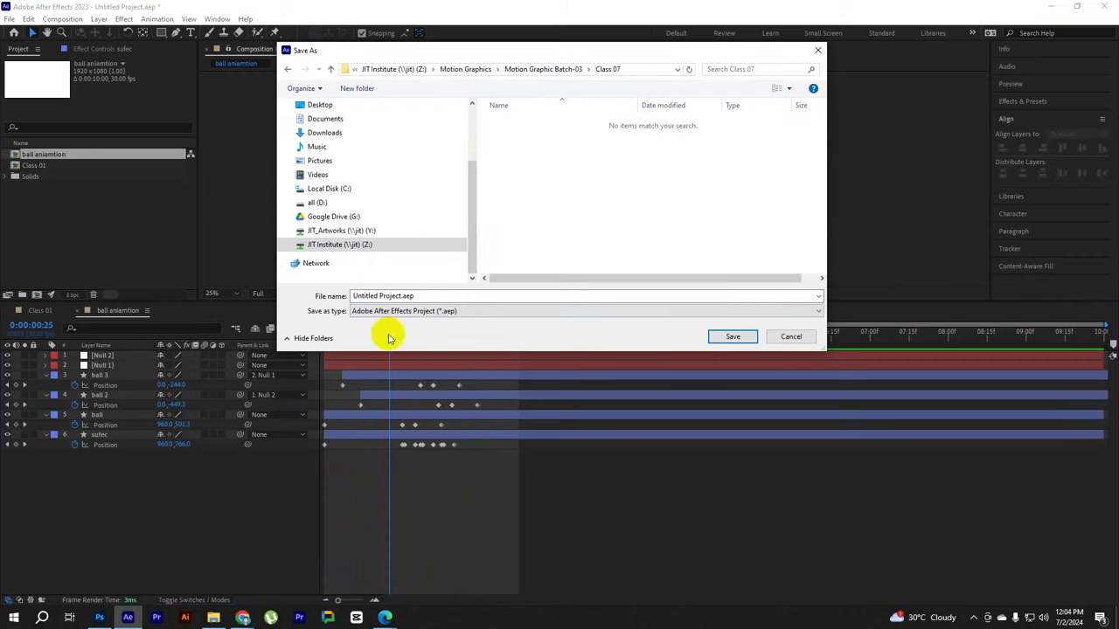
{"action": "left_click", "coordinate": [437, 295]}
{"action": "type", "text": "Class 0"}
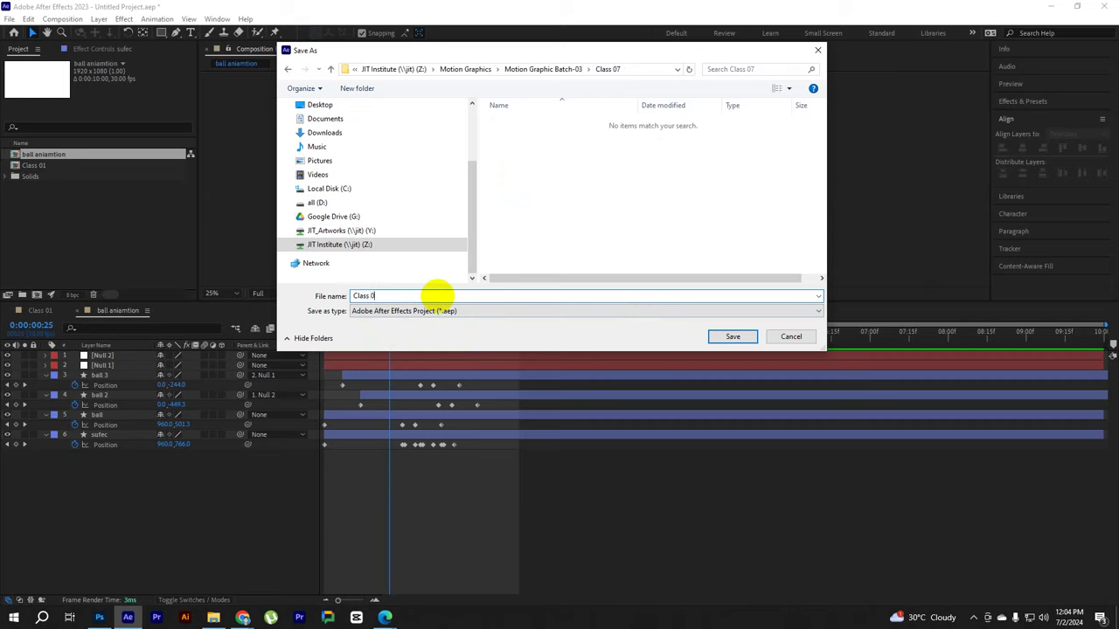
{"action": "type", "text": "7"}
{"action": "key", "text": "Return"}
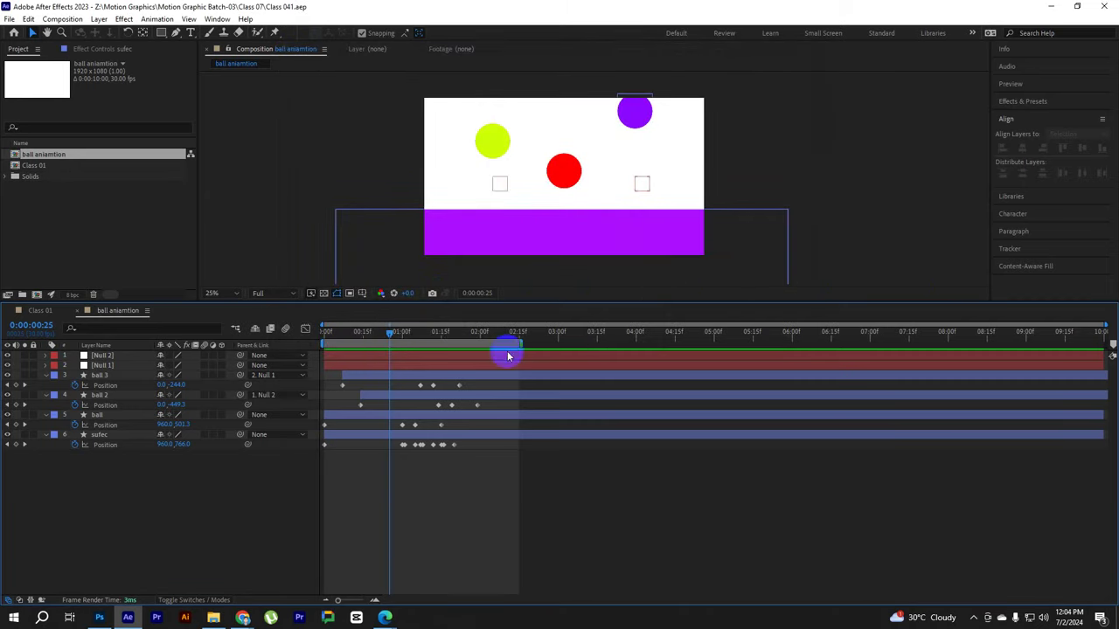
Replay the bouncing-ball preview from its first frame
{"action": "left_click_drag", "start_coordinate": [387, 342], "coordinate": [274, 343]}
{"action": "key", "text": "space"}
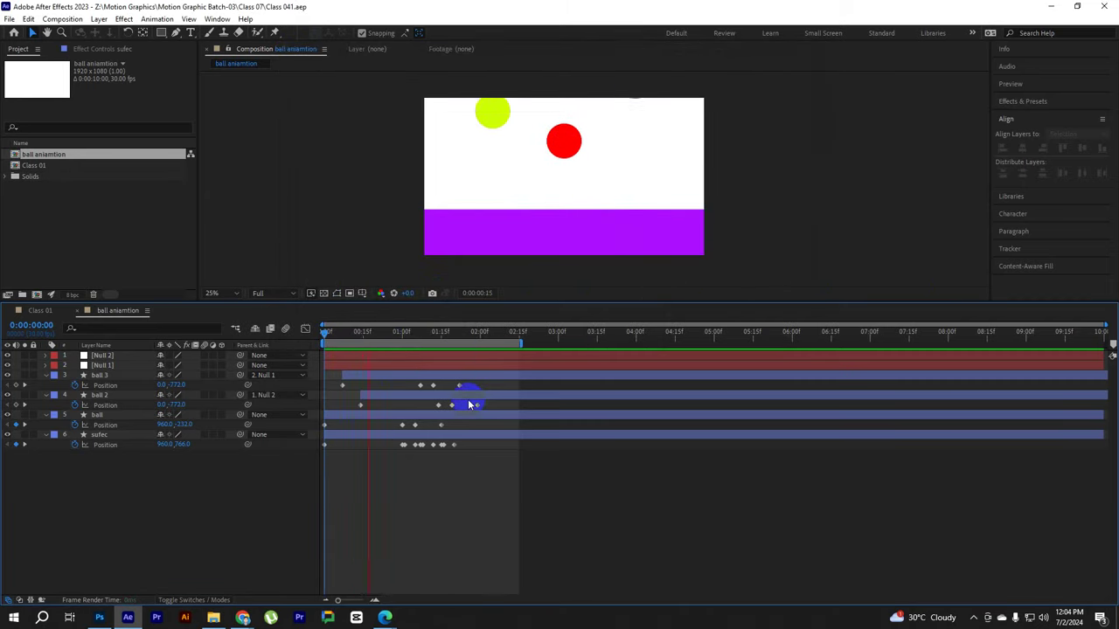
{"action": "left_click", "coordinate": [76, 18]}
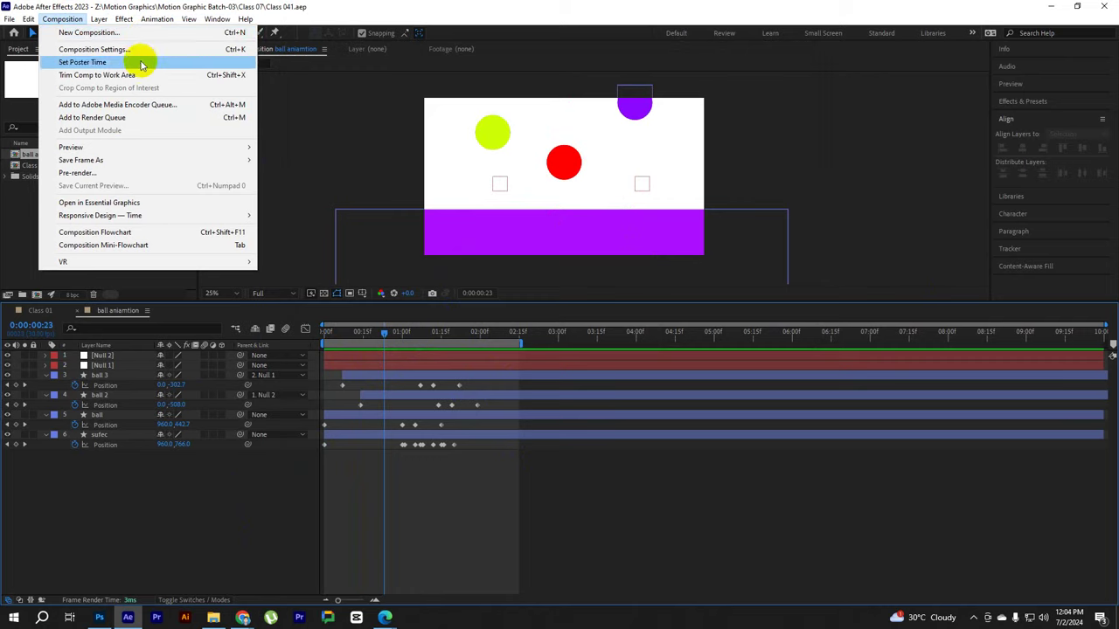
Add the composition to the Render Queue with QuickTime as the output module format
{"action": "left_click", "coordinate": [105, 118]}
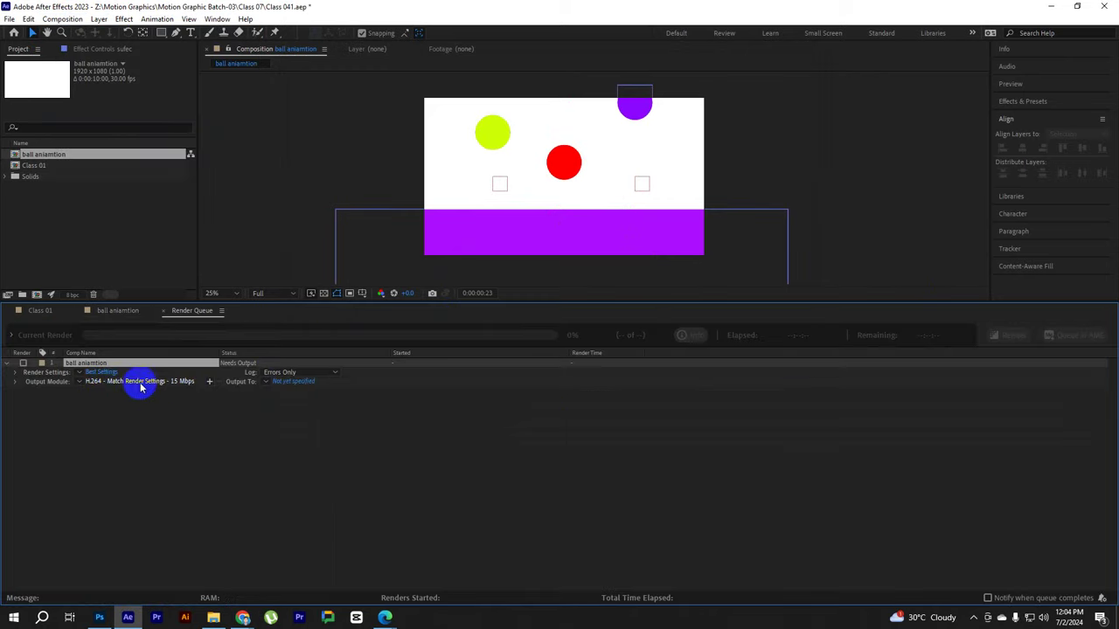
{"action": "left_click", "coordinate": [578, 253]}
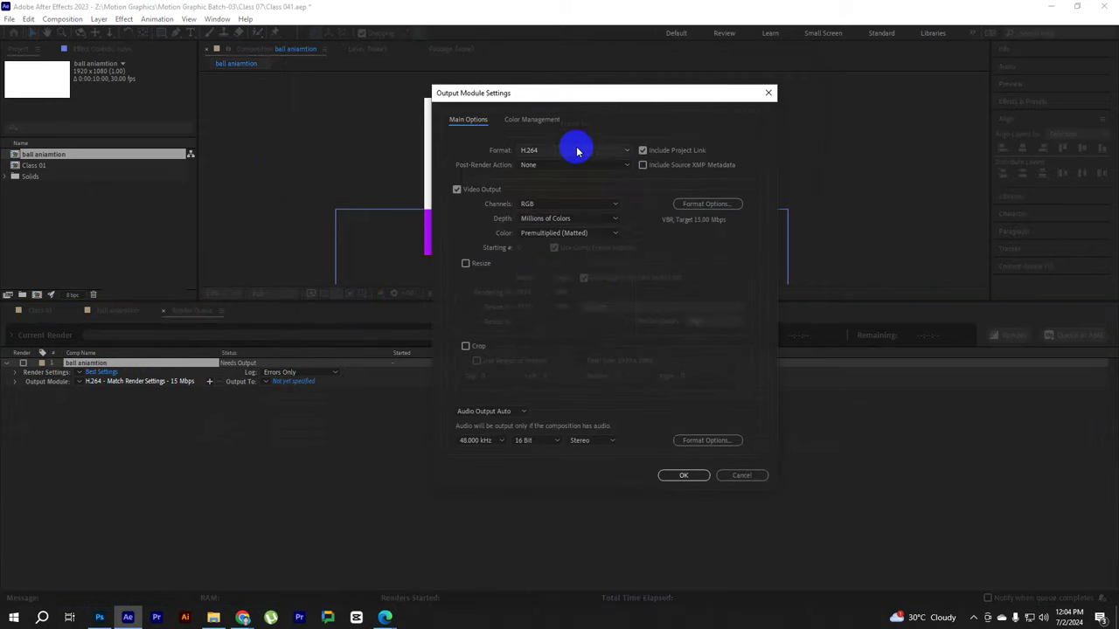
{"action": "left_click", "coordinate": [574, 149]}
{"action": "left_click_drag", "start_coordinate": [609, 93], "coordinate": [567, 85]}
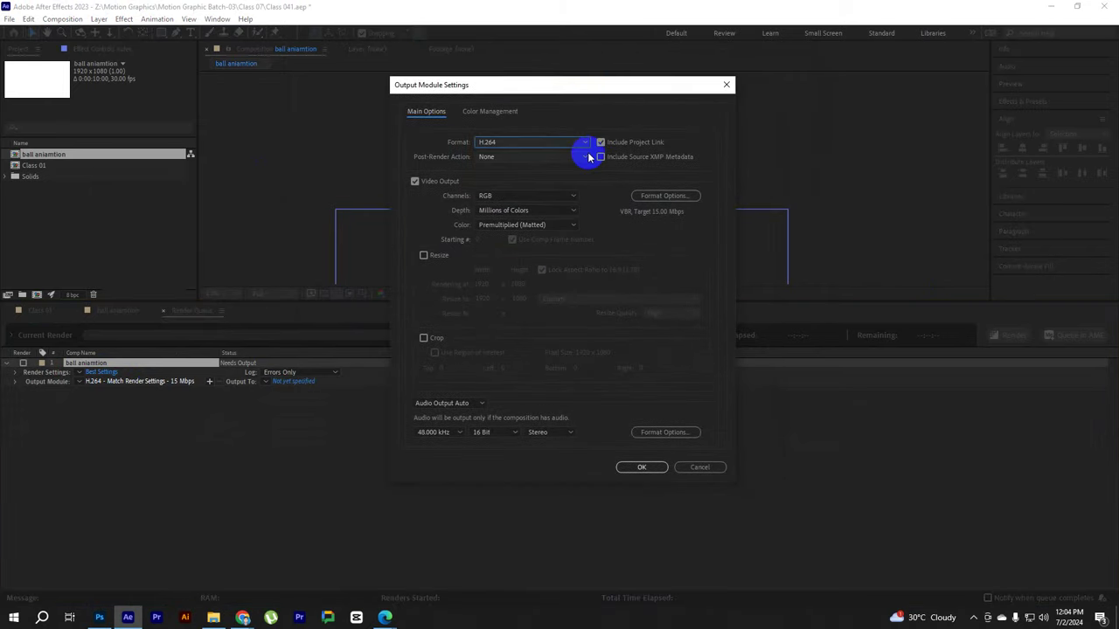
{"action": "left_click", "coordinate": [539, 144]}
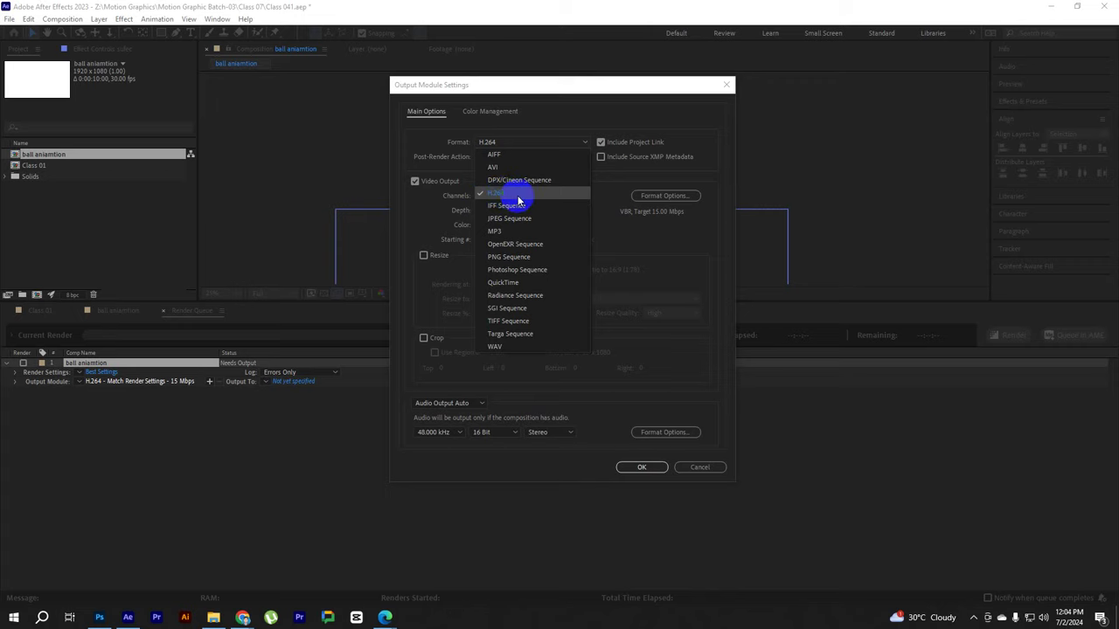
{"action": "left_click", "coordinate": [503, 283]}
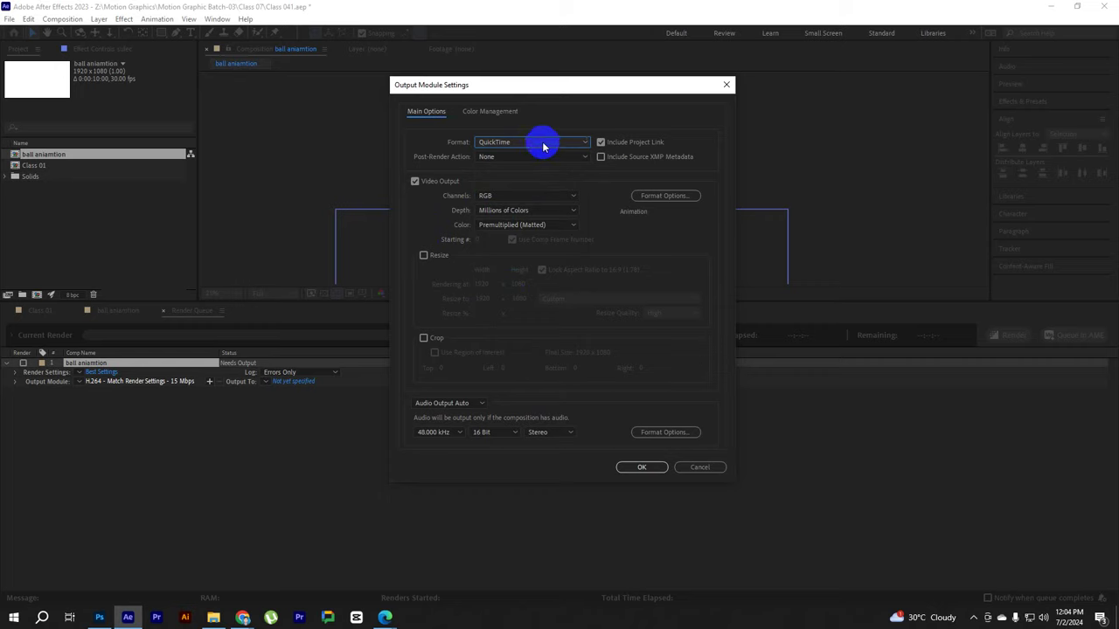
{"action": "left_click", "coordinate": [543, 146]}
{"action": "left_click", "coordinate": [494, 282]}
{"action": "left_click", "coordinate": [641, 471]}
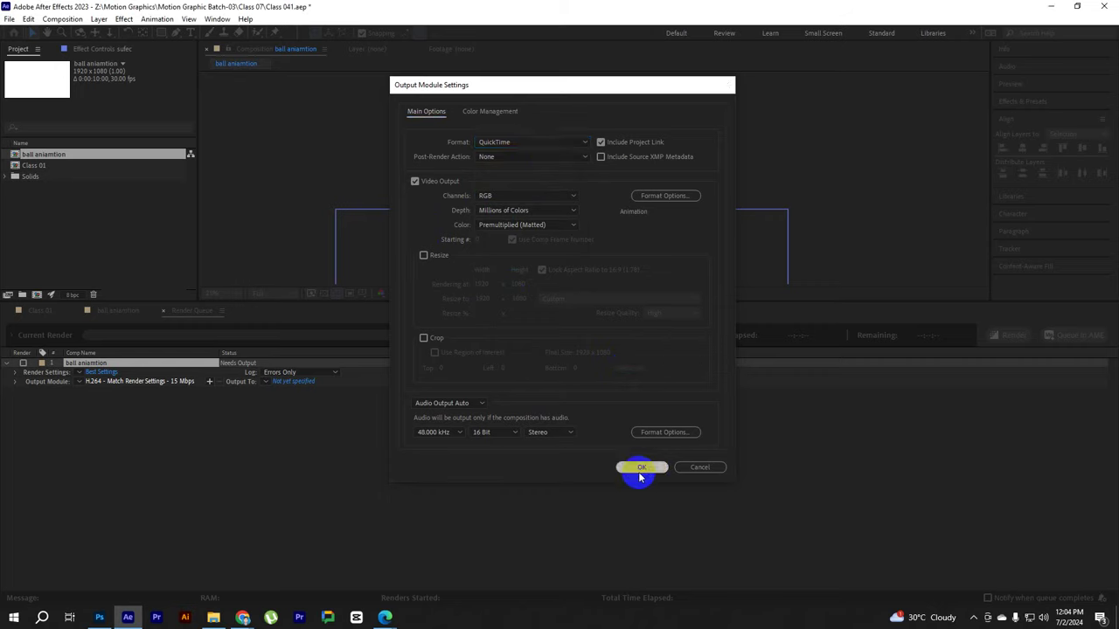
Set the output file to ball aniamtion.mov and start the render
{"action": "left_click", "coordinate": [296, 381]}
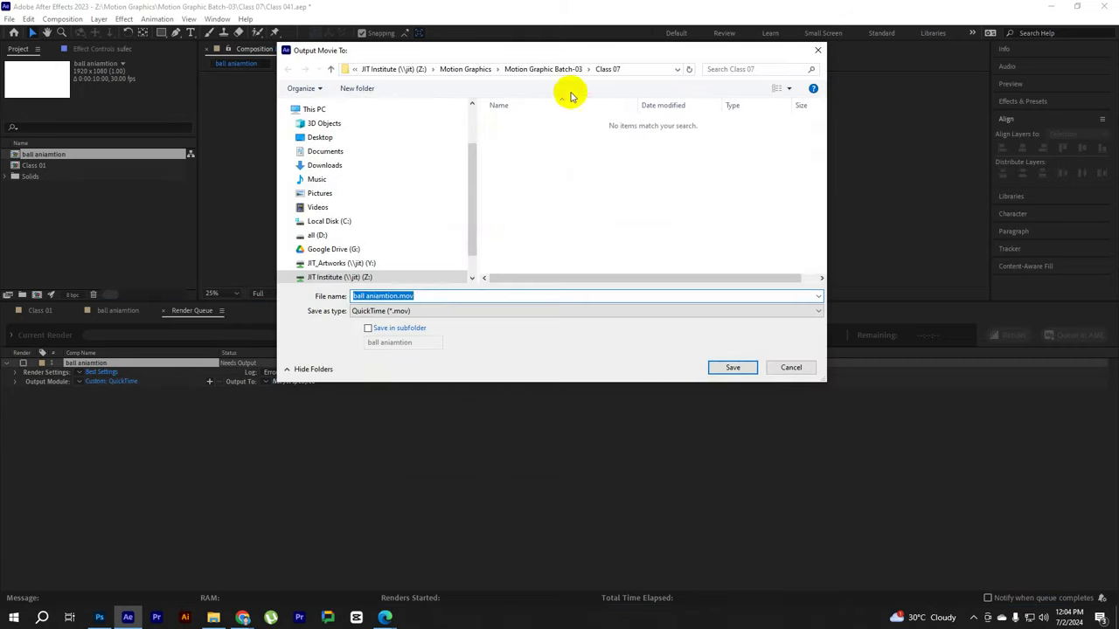
{"action": "left_click", "coordinate": [732, 367]}
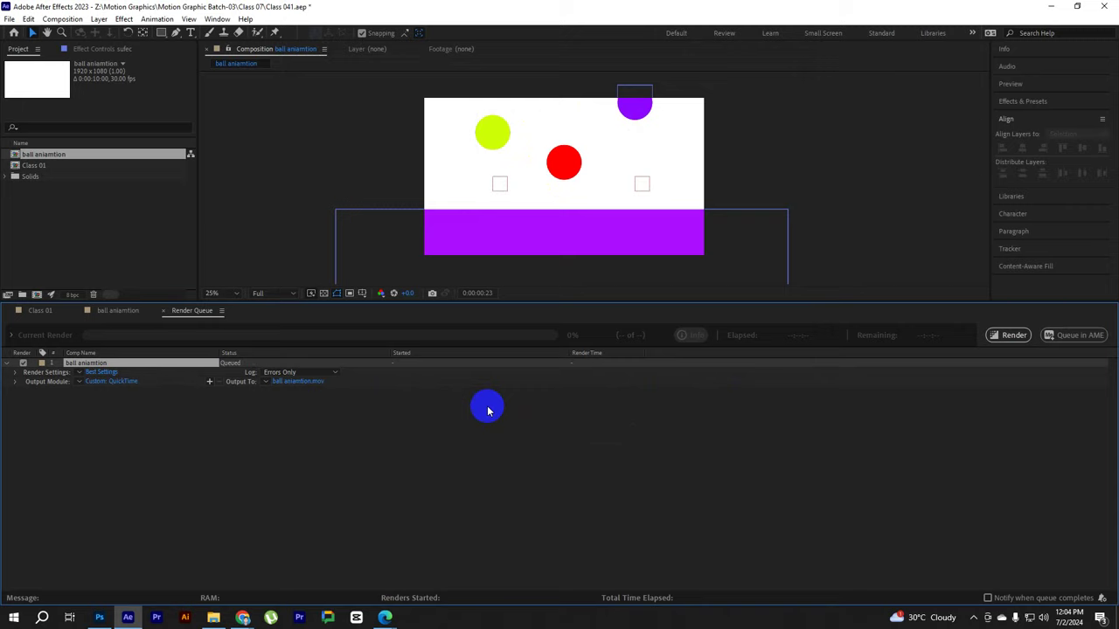
{"action": "left_click", "coordinate": [990, 331]}
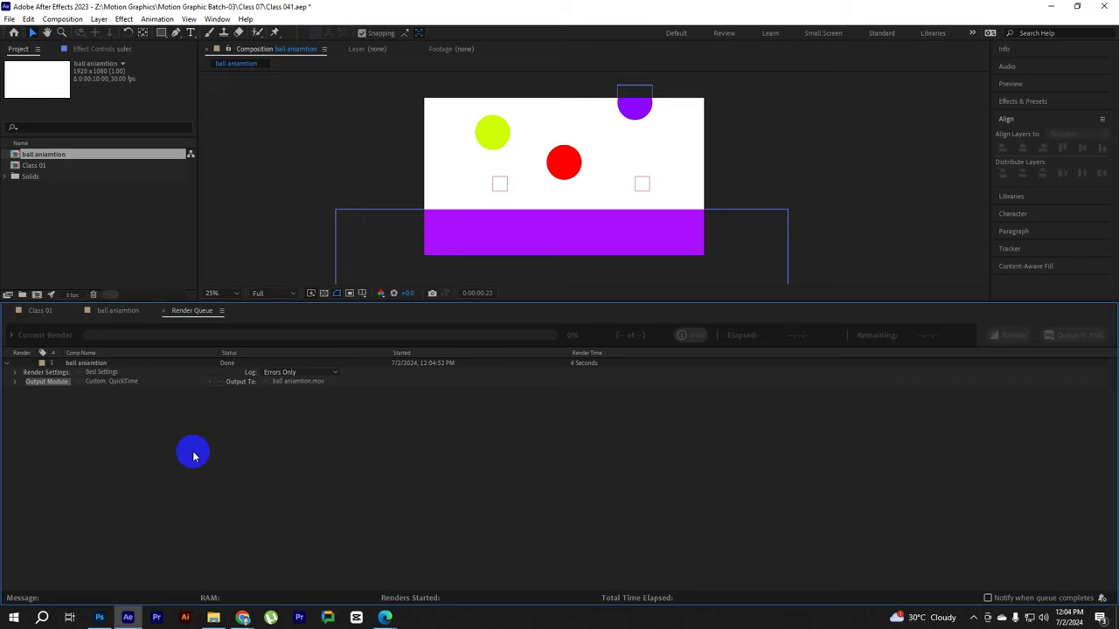
Close the Render Queue to return to the 'ball aniamtion' timeline
{"action": "left_click", "coordinate": [165, 311]}
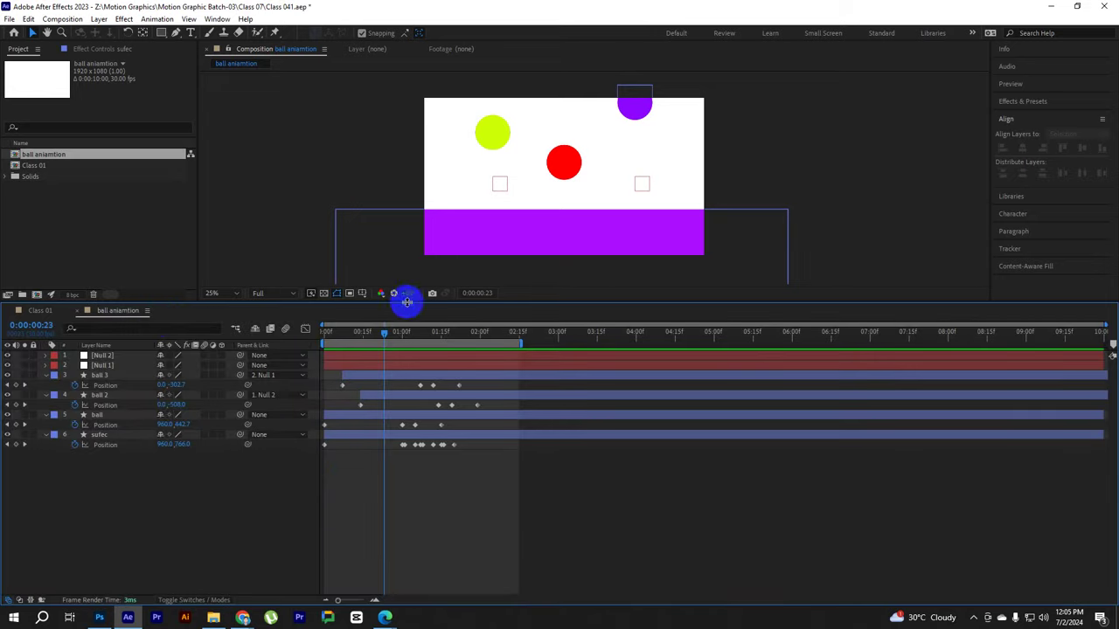
Rewind to 0:00, preview the finished three-ball bounce, and stop partway through
{"action": "left_click_drag", "start_coordinate": [388, 338], "coordinate": [295, 334]}
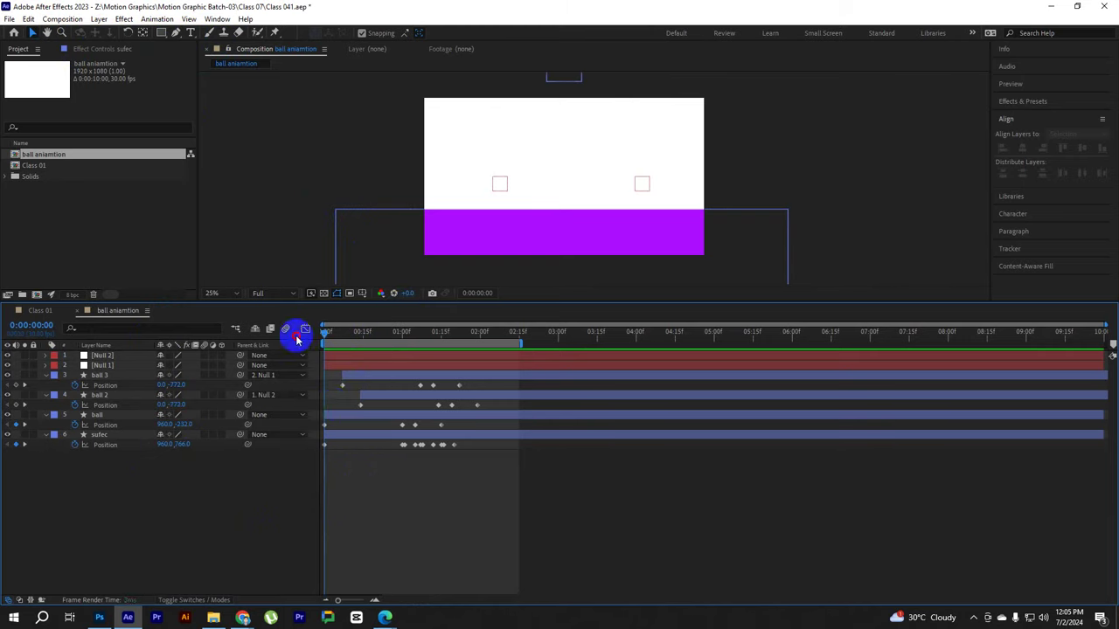
{"action": "key", "text": "space"}
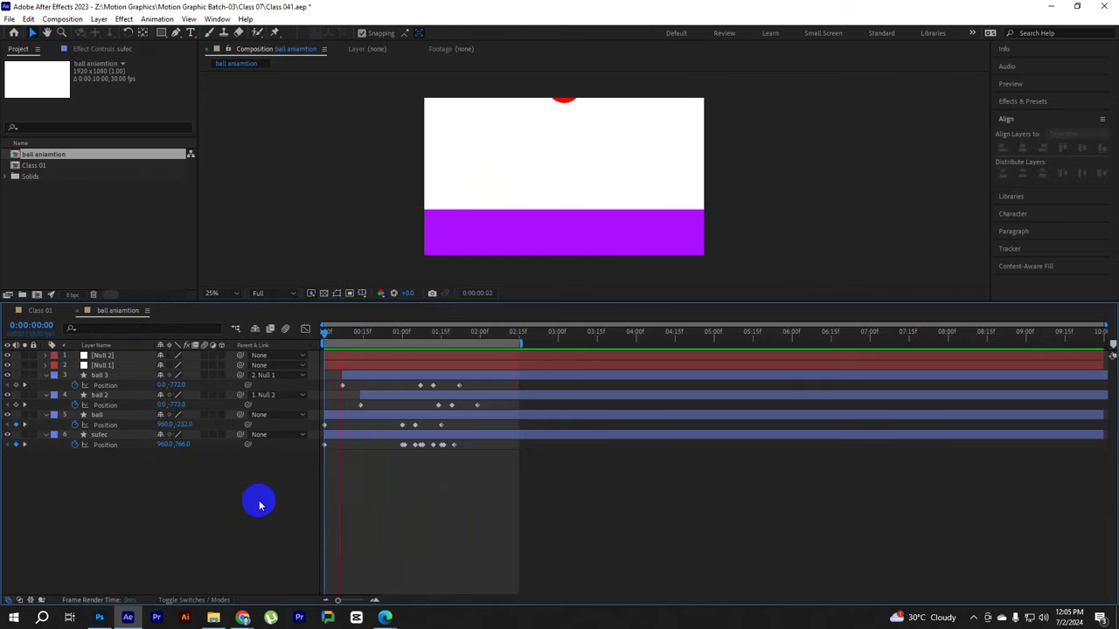
{"action": "key", "text": "space"}
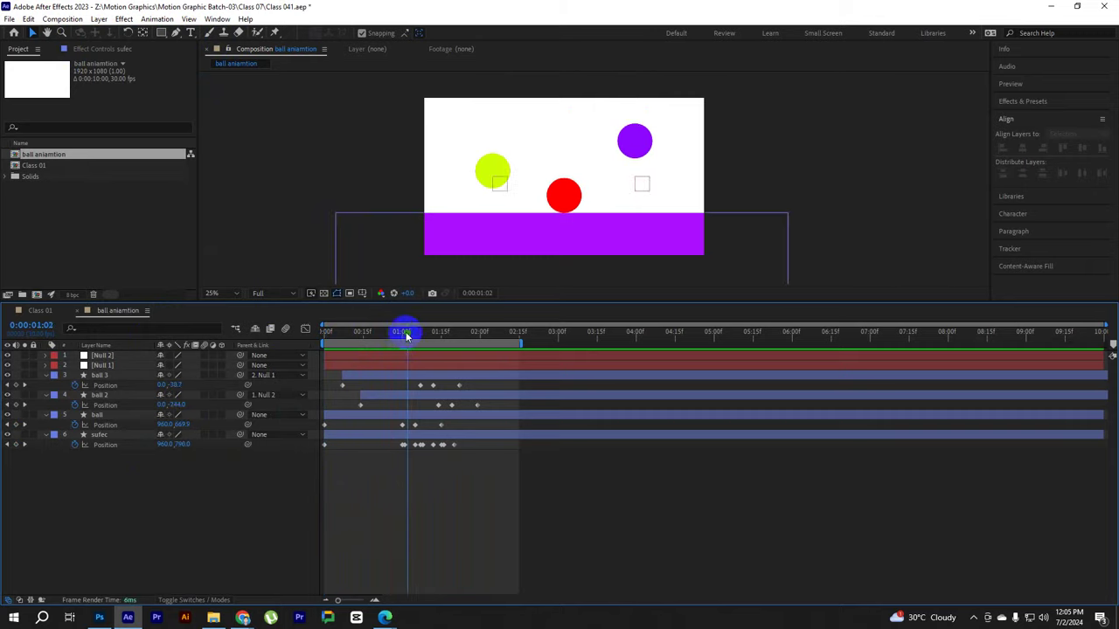